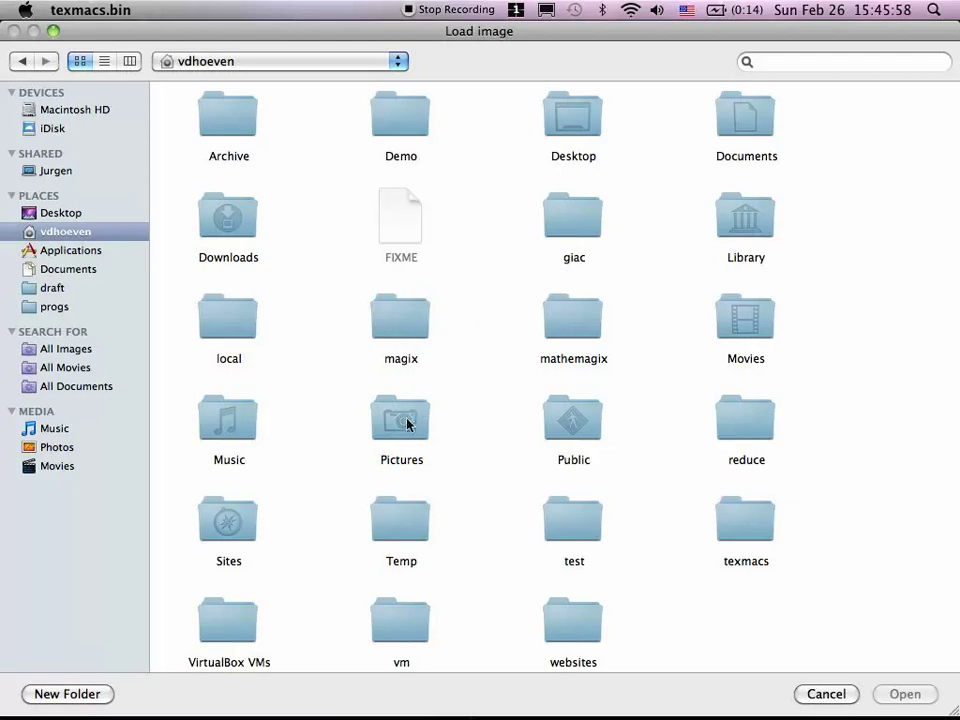
# - Load Woof.gif from Pictures > iChat Icons > Funk Animals as the figure's image
pyautogui.doubleClick(407, 425)
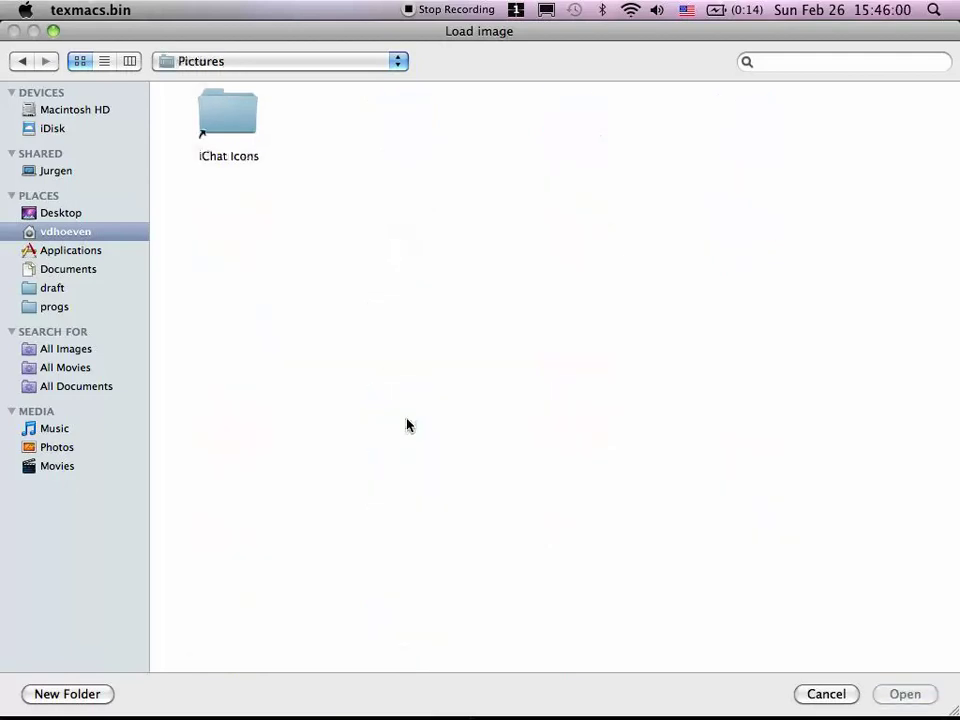
pyautogui.click(222, 105)
pyautogui.doubleClick(222, 105)
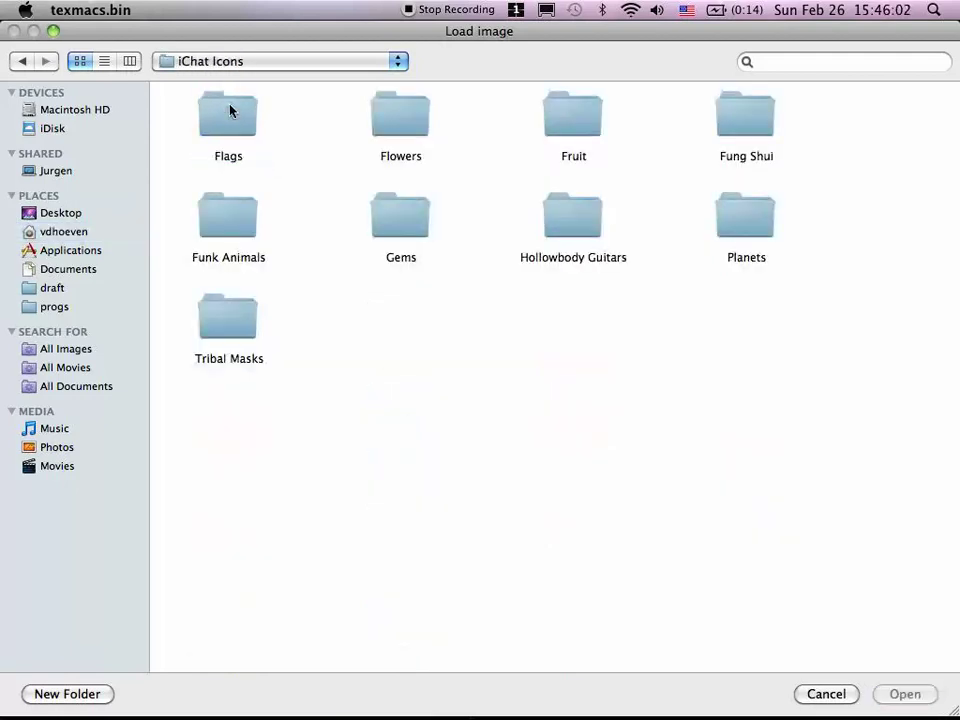
pyautogui.doubleClick(233, 212)
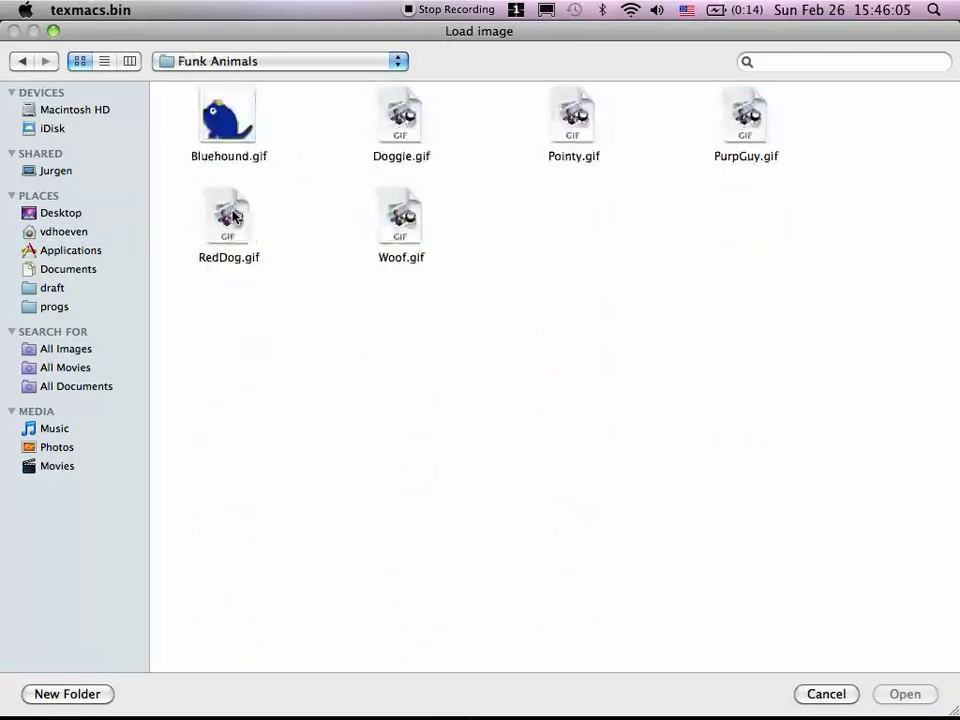
pyautogui.click(398, 212)
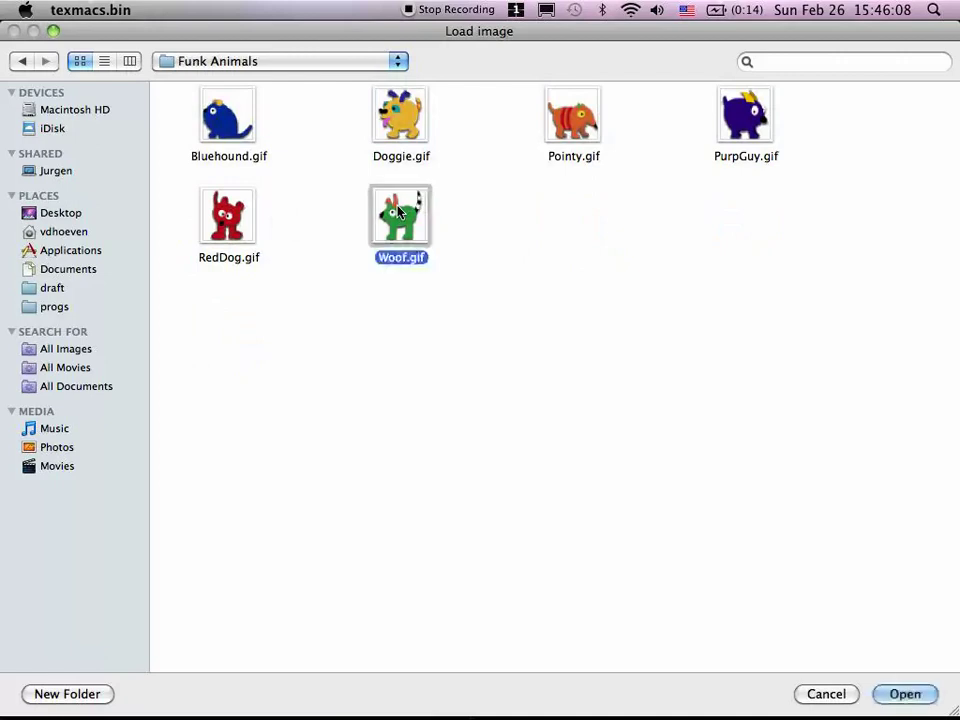
pyautogui.click(905, 694)
# - Resize the dog image in Figure 1 to a width of 2.0w and a height of 1.3h
pyautogui.scroll(-4, 750, 443)
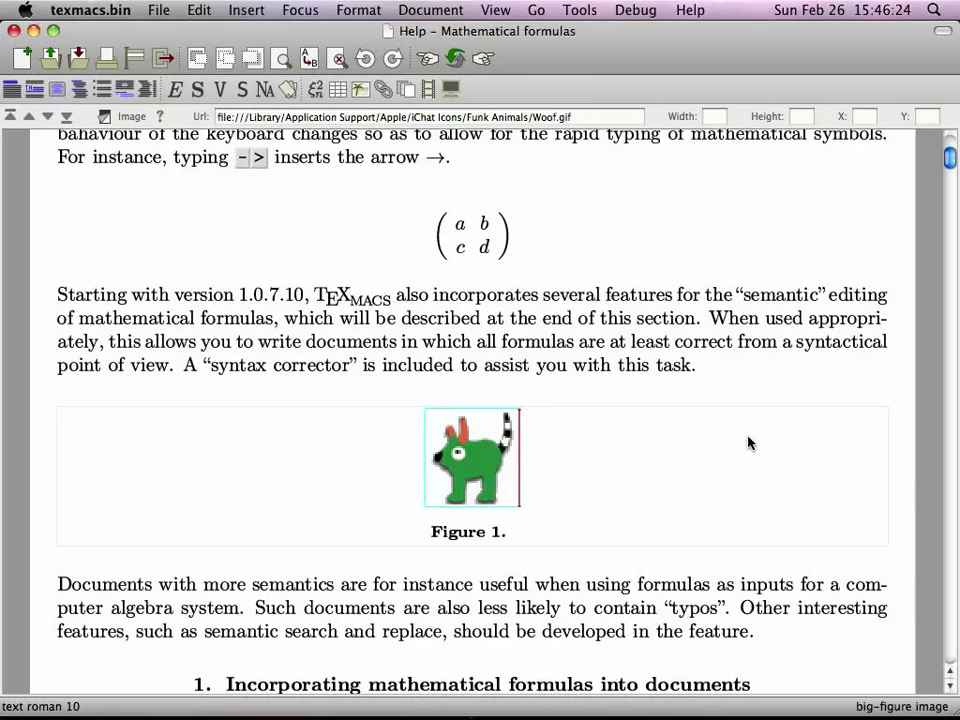
pyautogui.press('super+Down')
pyautogui.press('super+Down')
pyautogui.press('super+Down')
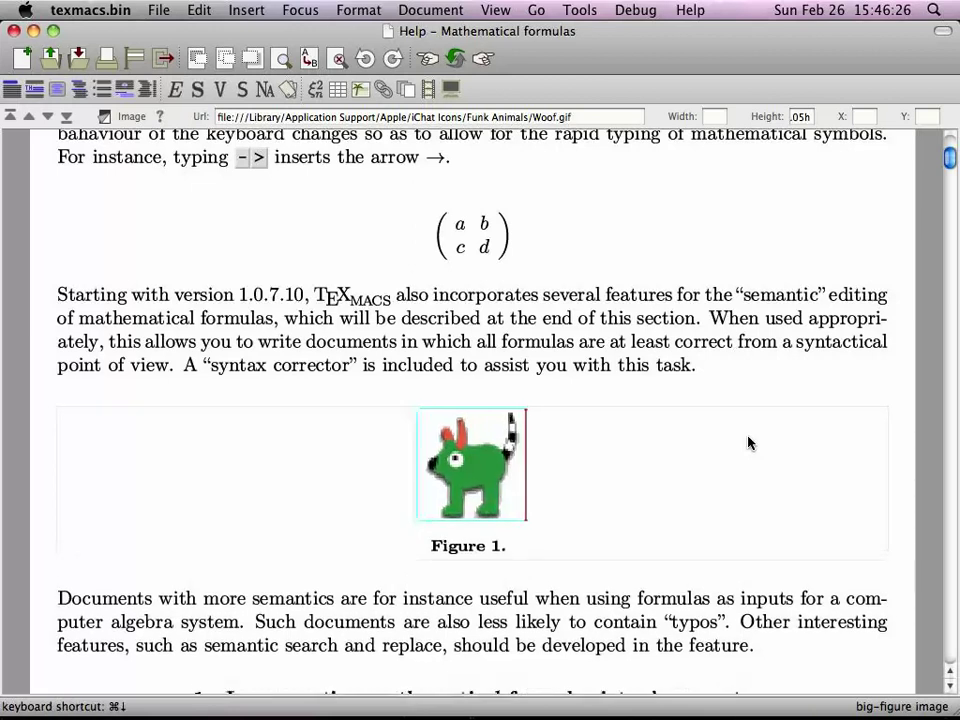
pyautogui.press('super+Up')
pyautogui.press('super+Up')
pyautogui.press('super+Up')
pyautogui.press('super+Up')
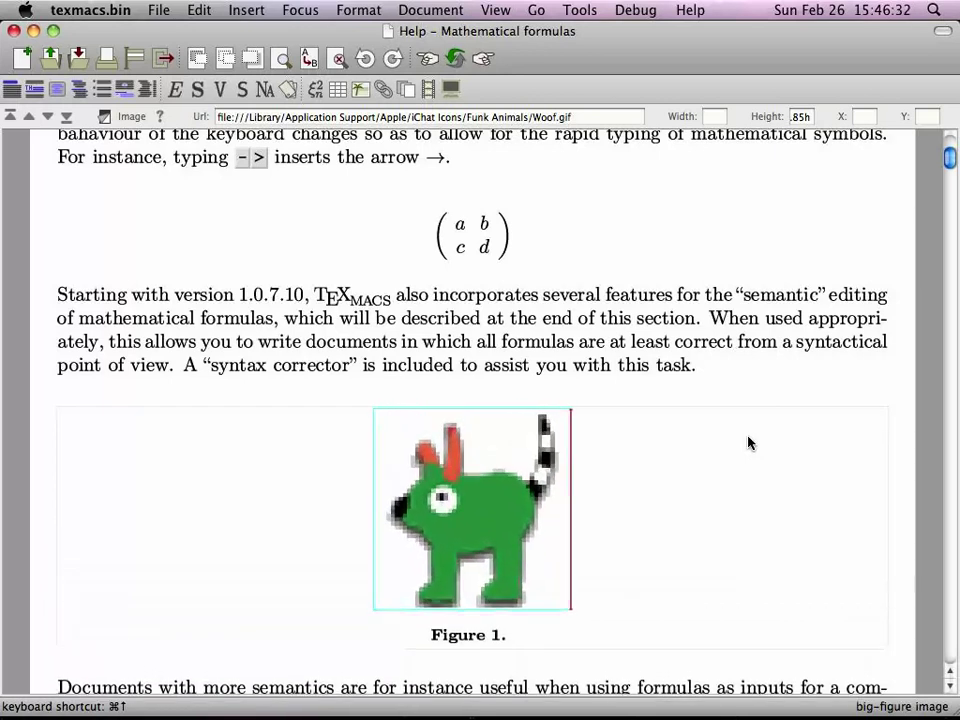
pyautogui.press('super+Down')
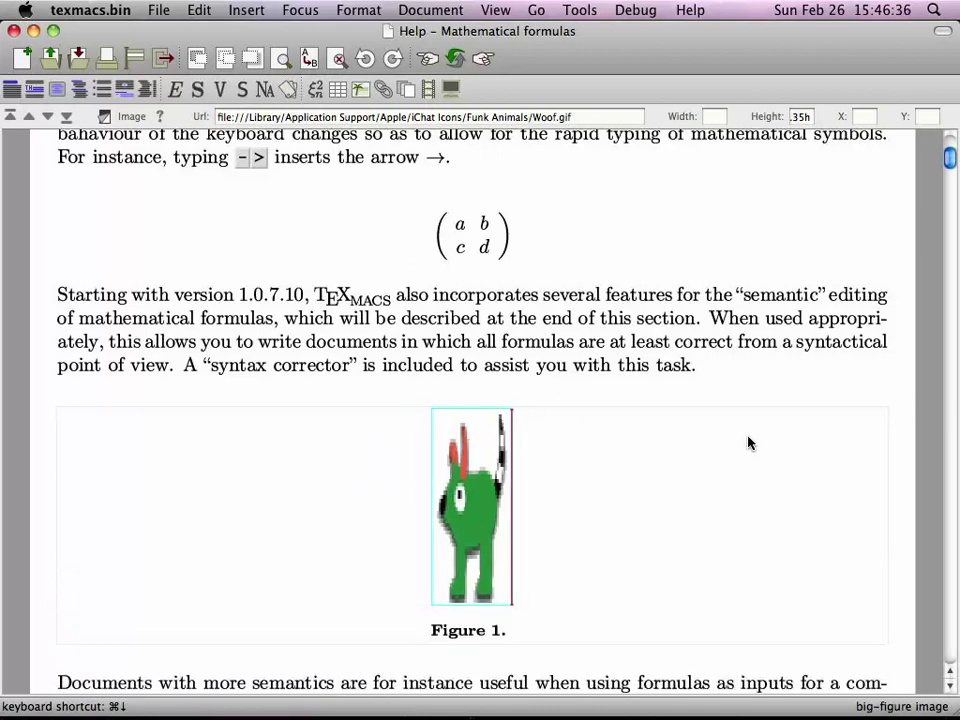
pyautogui.press('super+Right')
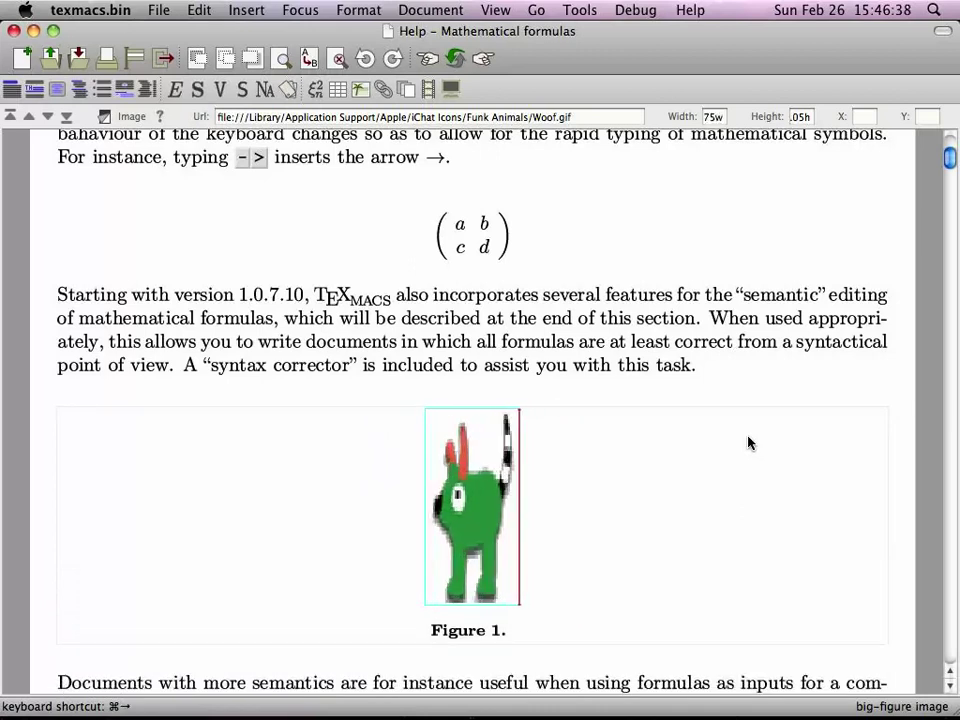
pyautogui.press('super+Right')
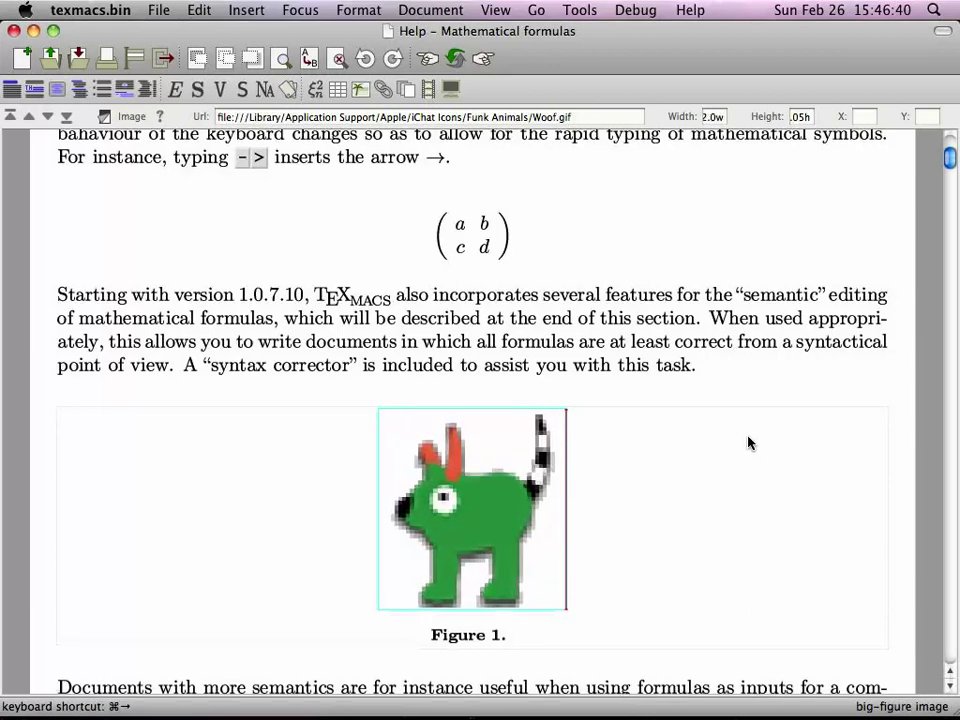
pyautogui.press('super+Up')
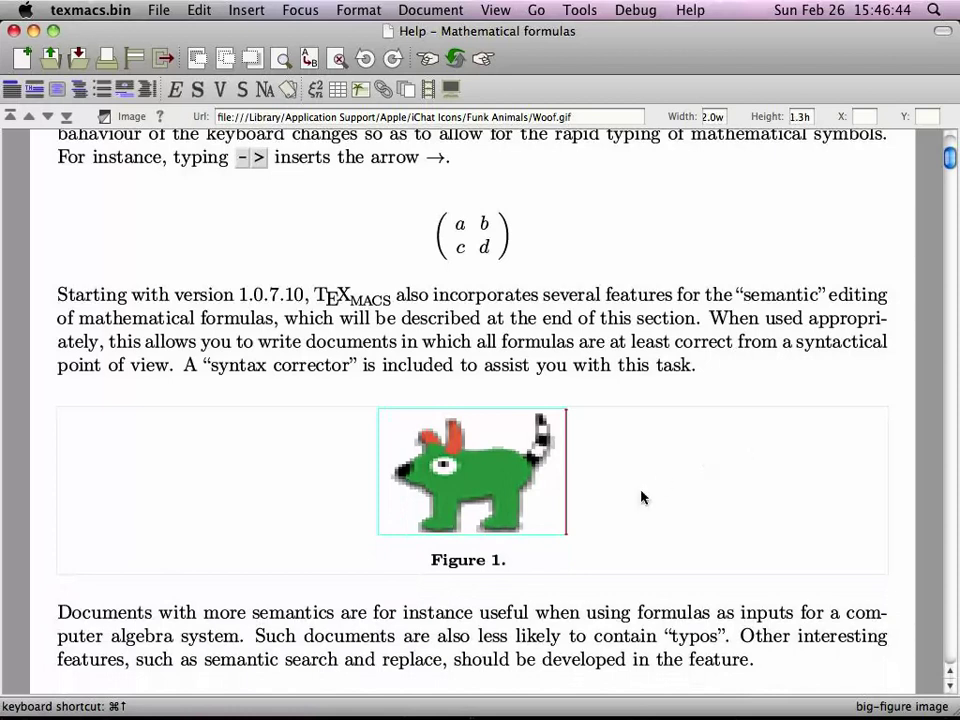
# - Insert the text "zbc" directly before the dog image in Figure 1
pyautogui.click(350, 487)
pyautogui.write('z')
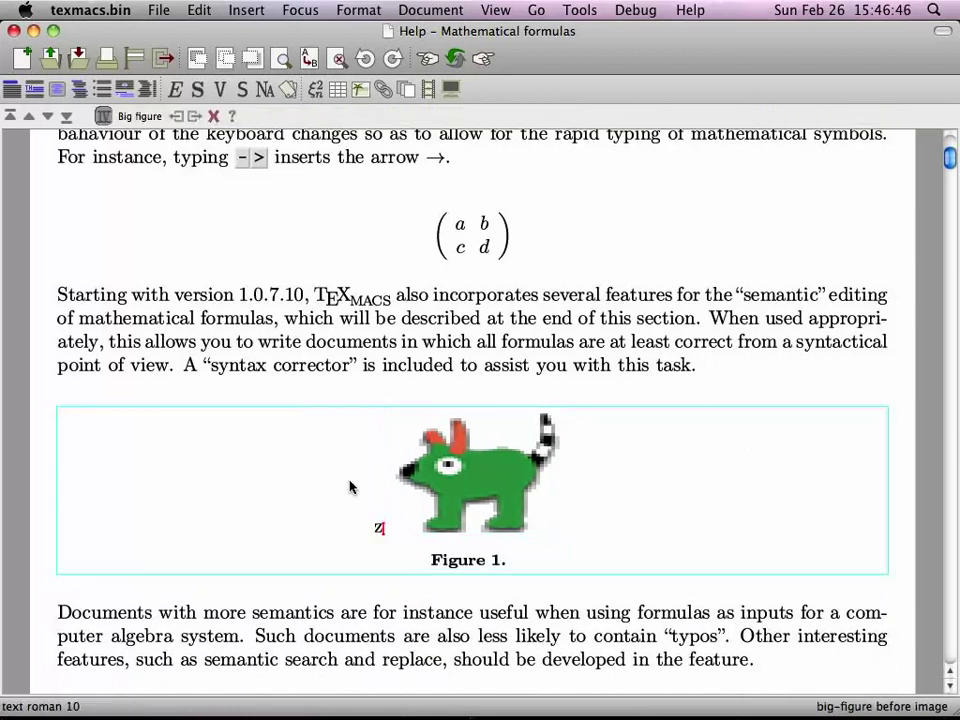
pyautogui.write('bc')
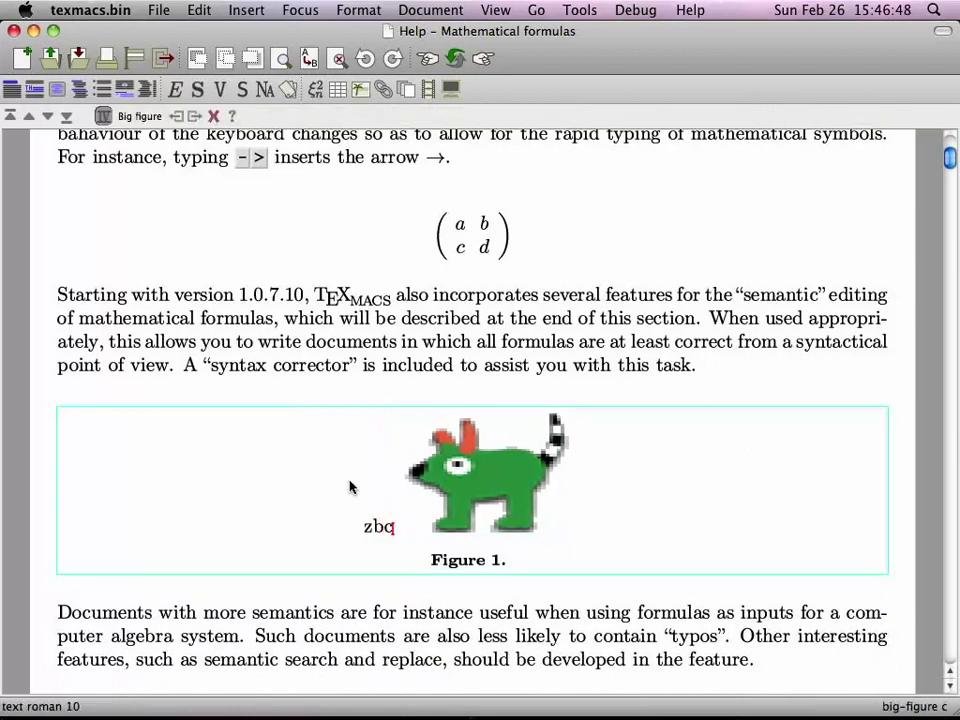
# - Lower the dog image by .35h relative to the "zbc" text beside it
pyautogui.press('Right')
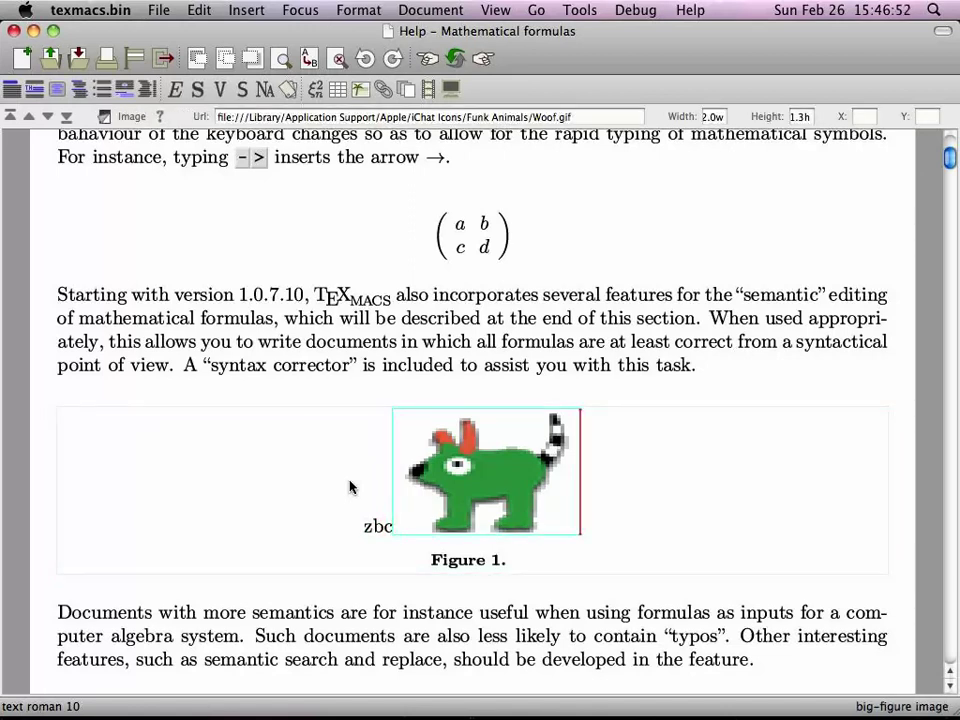
pyautogui.press('super+Up')
pyautogui.press('super+Up')
pyautogui.press('super+Down')
pyautogui.press('super+Up')
pyautogui.press('super+Up')
pyautogui.press('super+Down')
pyautogui.press('super+Down')
pyautogui.press('super+Down')
pyautogui.press('super+Down')
pyautogui.press('super+Down')
pyautogui.press('super+Down')
# - Add "euhfiuewh fiuhefiuhew" before "zbc" and "uheuhi hu iuchuchd" after the dog image in Figure 1
pyautogui.click(330, 493)
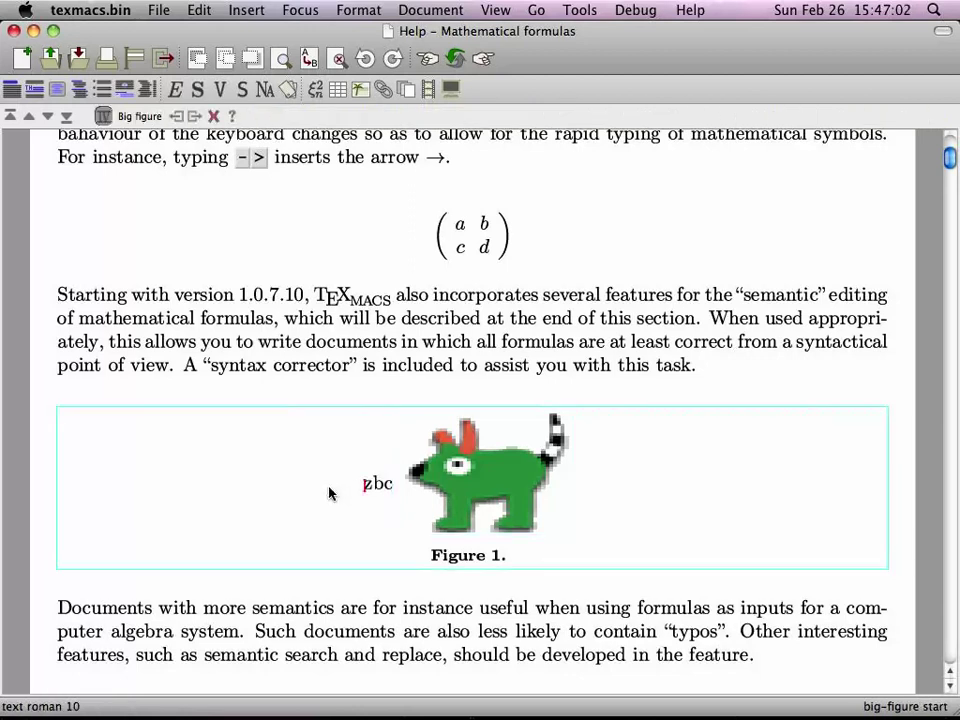
pyautogui.write('euhfiuewh fiuhefiuhew')
pyautogui.hotkey('ctrl', 'e')
pyautogui.press('Left')
pyautogui.press('Right')
pyautogui.write('uheuhi')
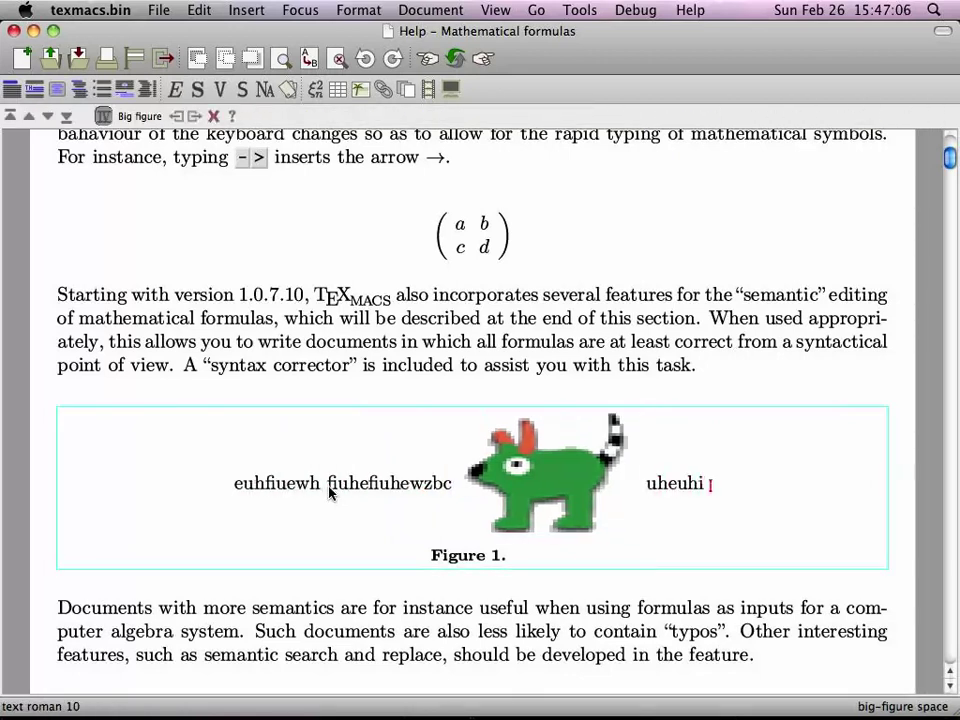
pyautogui.write(' hu iuchuchd')
# - Copy the dog image in Figure 1 and paste the duplicate right beside it
pyautogui.press('Left')
pyautogui.press('Left')
pyautogui.press('Left')
pyautogui.press('Left')
pyautogui.press('Left')
pyautogui.press('Left')
pyautogui.press('Left')
pyautogui.press('Left')
pyautogui.press('Left')
pyautogui.press('Left')
pyautogui.press('Left')
pyautogui.press('Left')
pyautogui.press('Left')
pyautogui.press('Left')
pyautogui.press('Left')
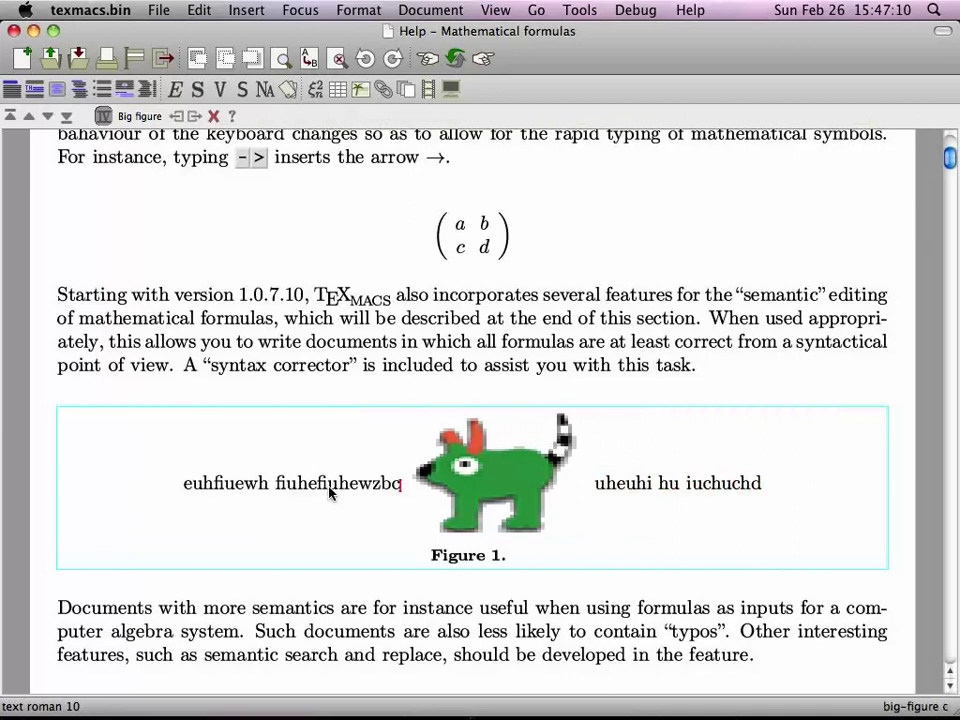
pyautogui.press('Right')
pyautogui.hotkey('shift', 'Right')
pyautogui.press('super+c')
pyautogui.press('Right')
pyautogui.press('super+v')
# - Lower the first of the two dog images in Figure 1 to a vertical offset of 0.7h
pyautogui.press('Left')
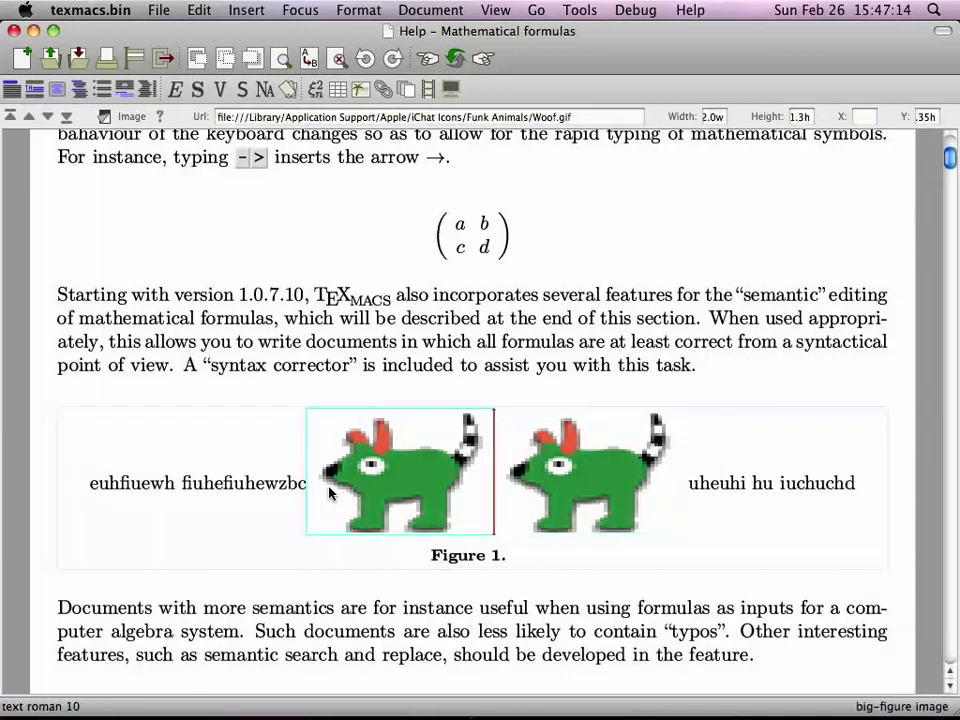
pyautogui.press('super+Down')
pyautogui.press('super+Down')
pyautogui.press('super+Down')
pyautogui.press('super+Down')
pyautogui.press('super+Down')
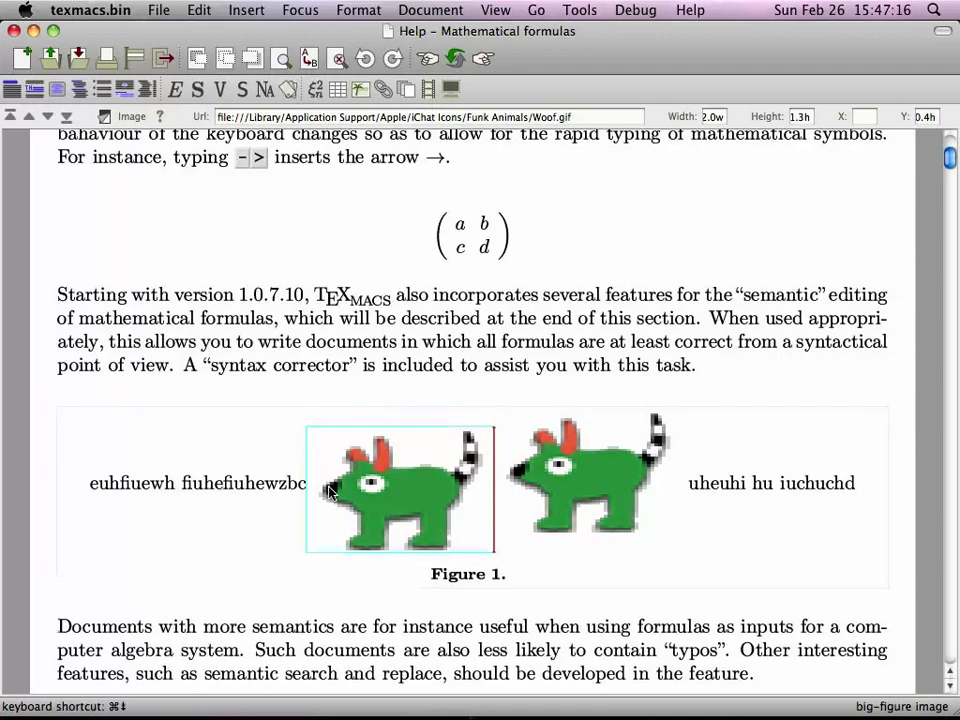
pyautogui.press('Right')
pyautogui.press('super+Up')
pyautogui.press('super+Up')
pyautogui.press('super+Up')
pyautogui.press('super+Up')
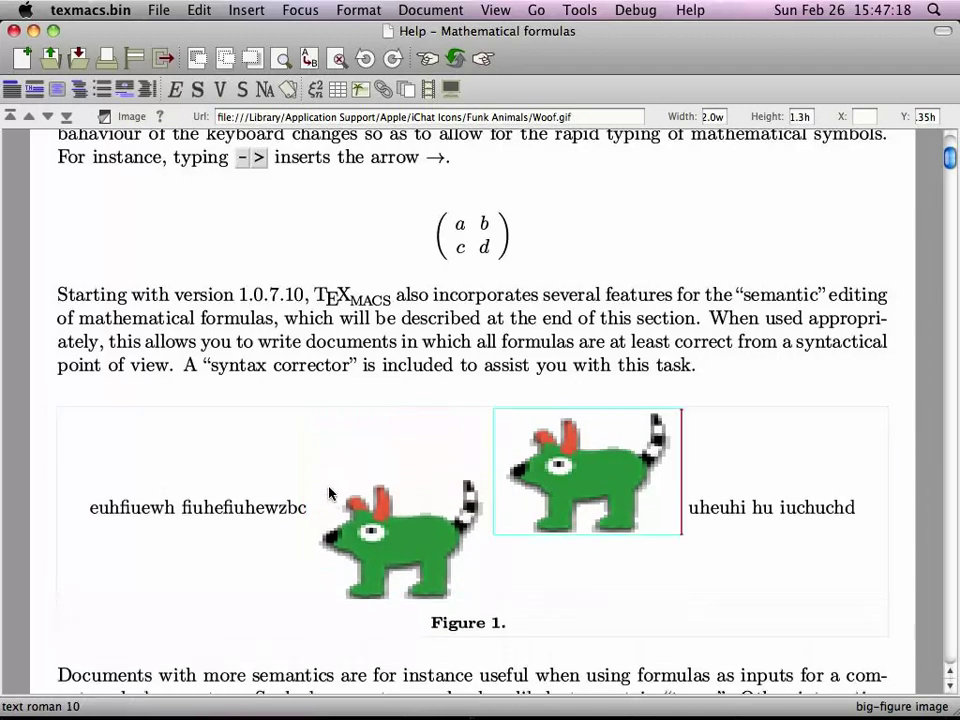
pyautogui.press('Right')
pyautogui.press('Right')
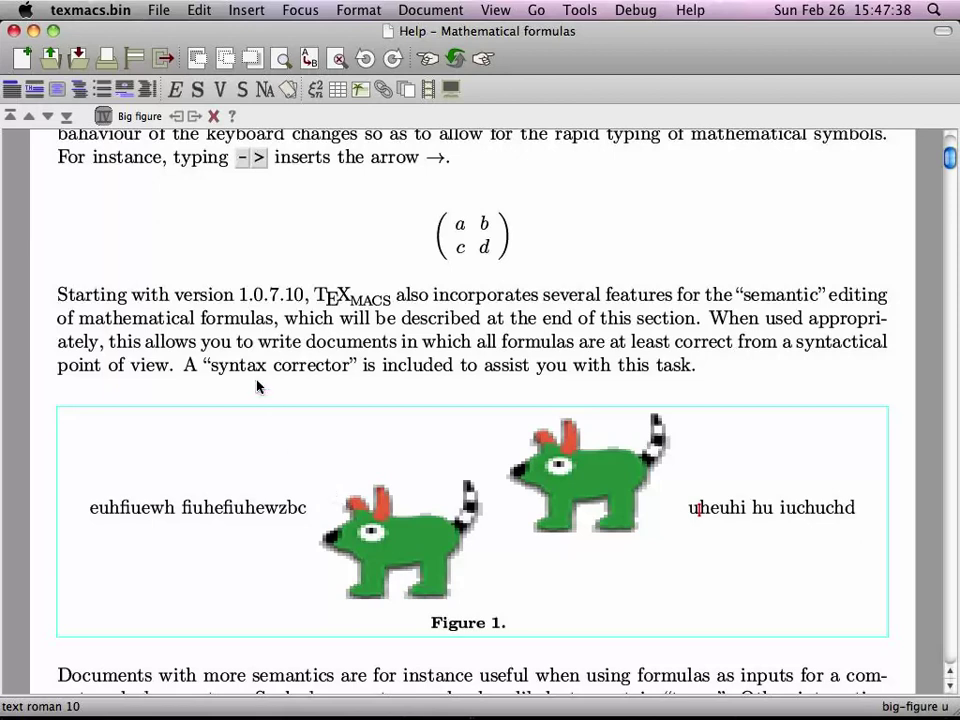
# - Examine the available look and feel options in the editing preferences
pyautogui.click(159, 11)
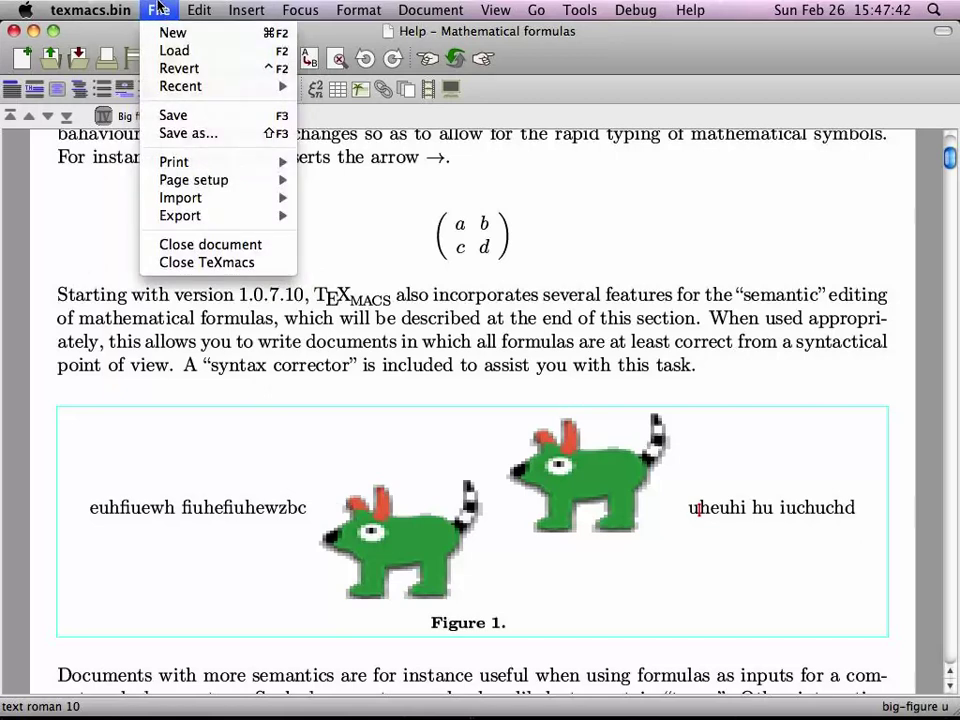
pyautogui.moveTo(195, 10)
pyautogui.moveTo(266, 311)
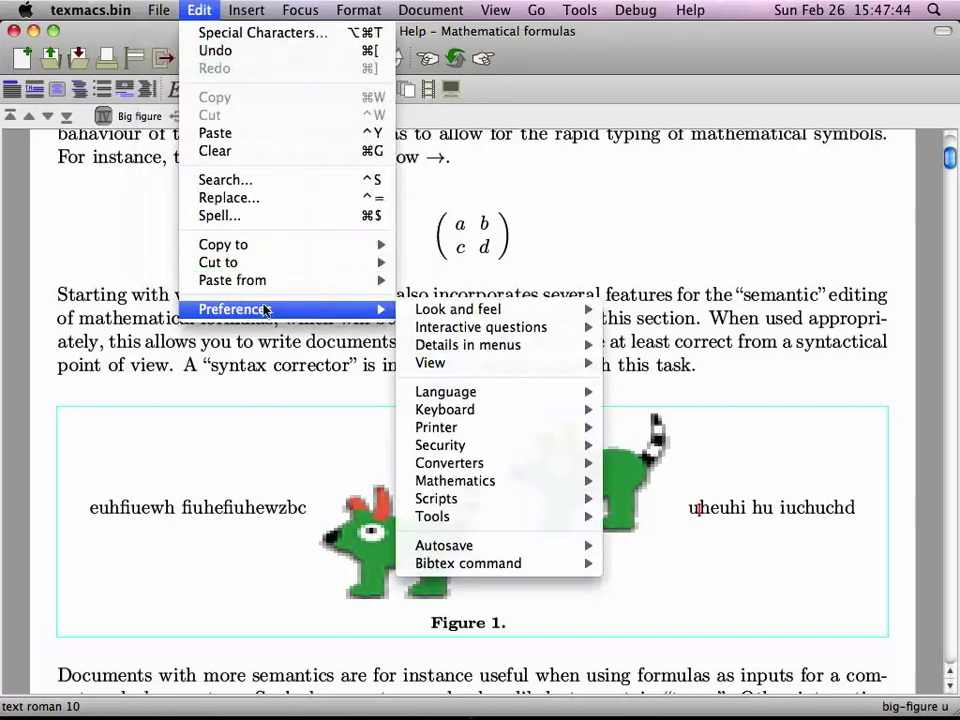
pyautogui.moveTo(467, 312)
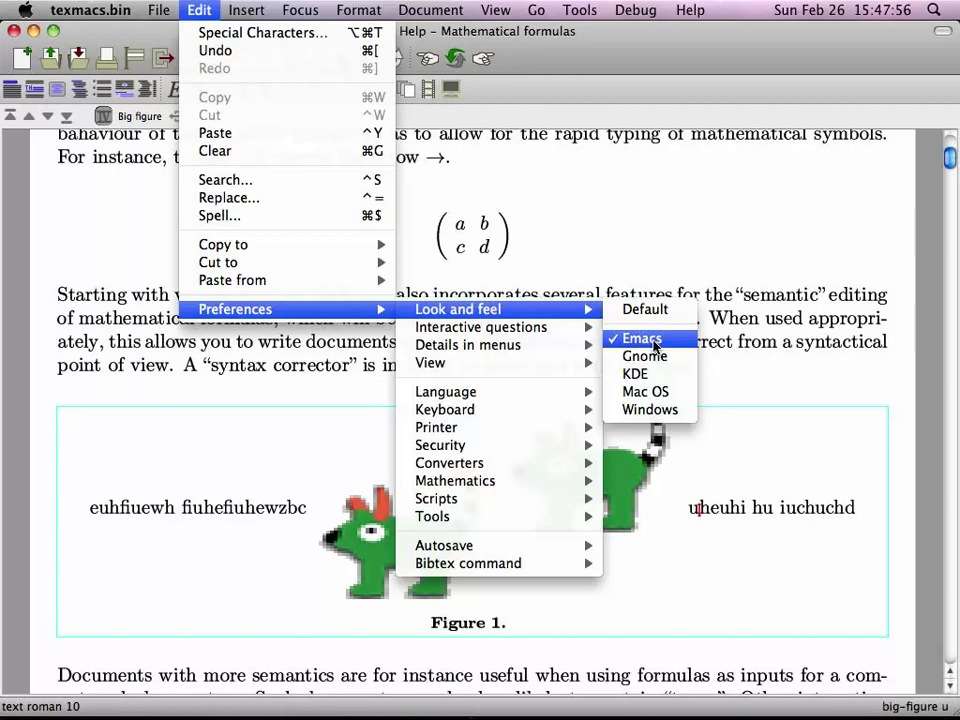
pyautogui.click(663, 410)
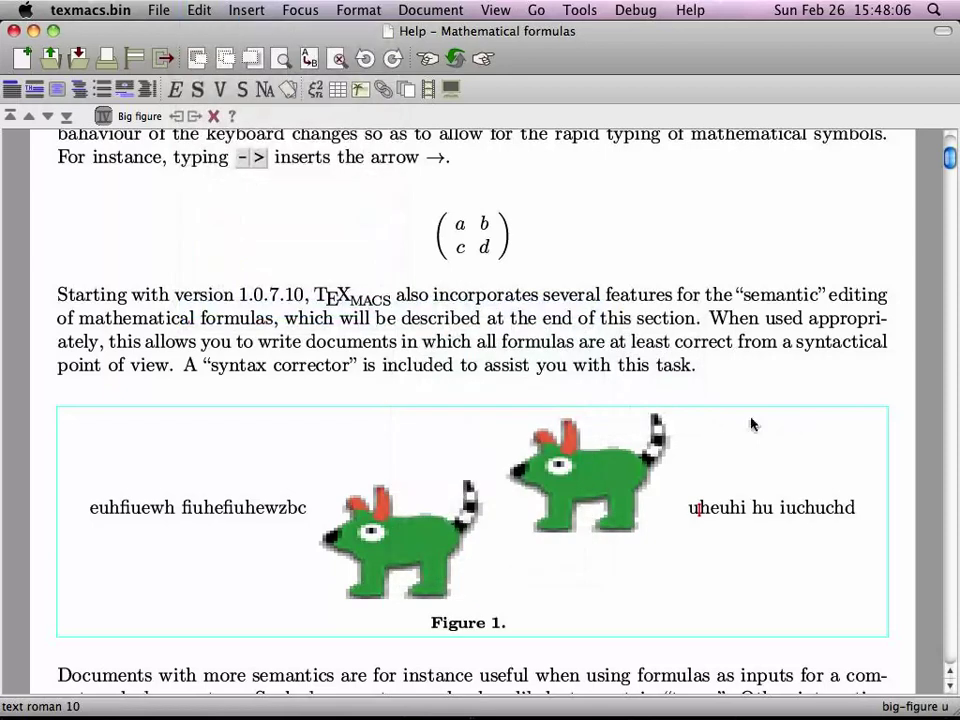
# - Cut the lower dog image, restore it in Figure 1, and paste a copy inline after "at the end of this section."
pyautogui.click(496, 474)
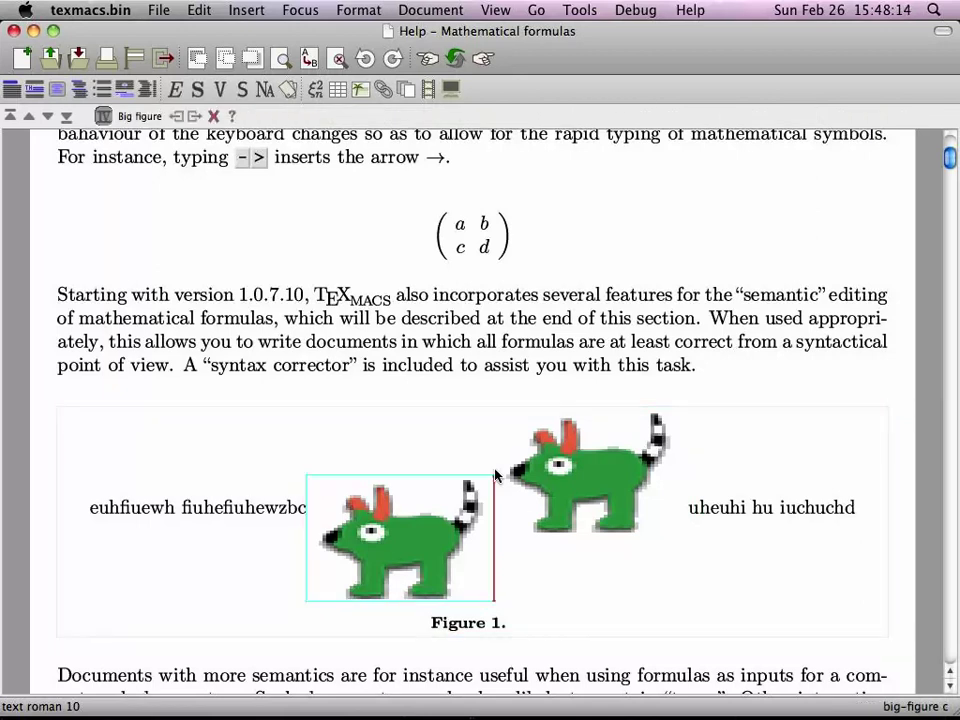
pyautogui.hotkey('shift', 'Left')
pyautogui.hotkey('ctrl', 'w')
pyautogui.hotkey('ctrl', 'y')
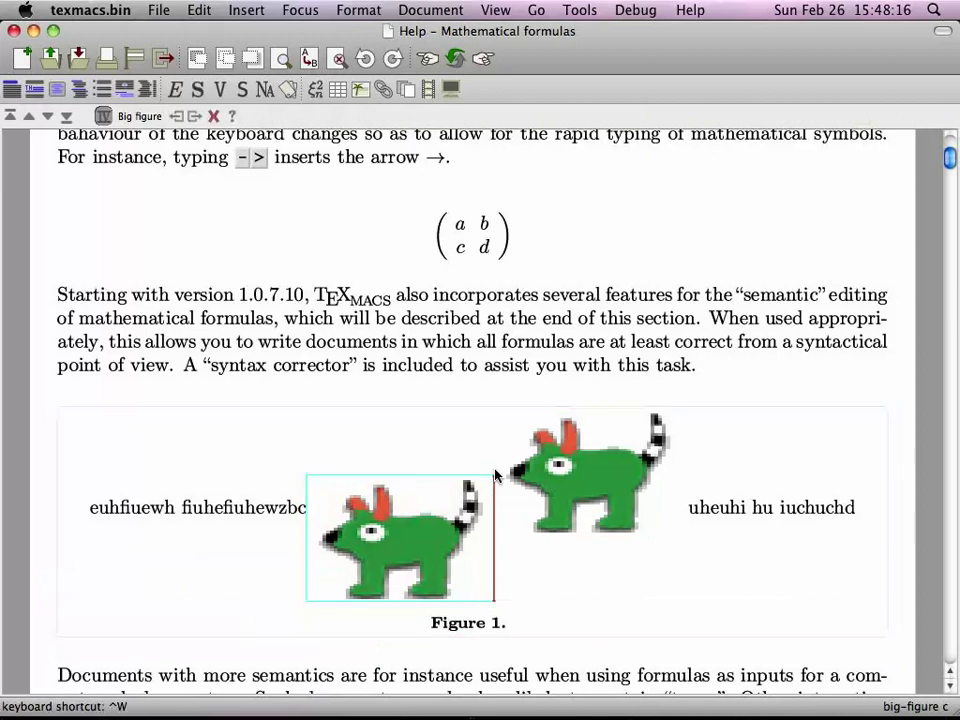
pyautogui.press('Up')
pyautogui.press('Up')
pyautogui.press('Up')
pyautogui.hotkey('ctrl', 'e')
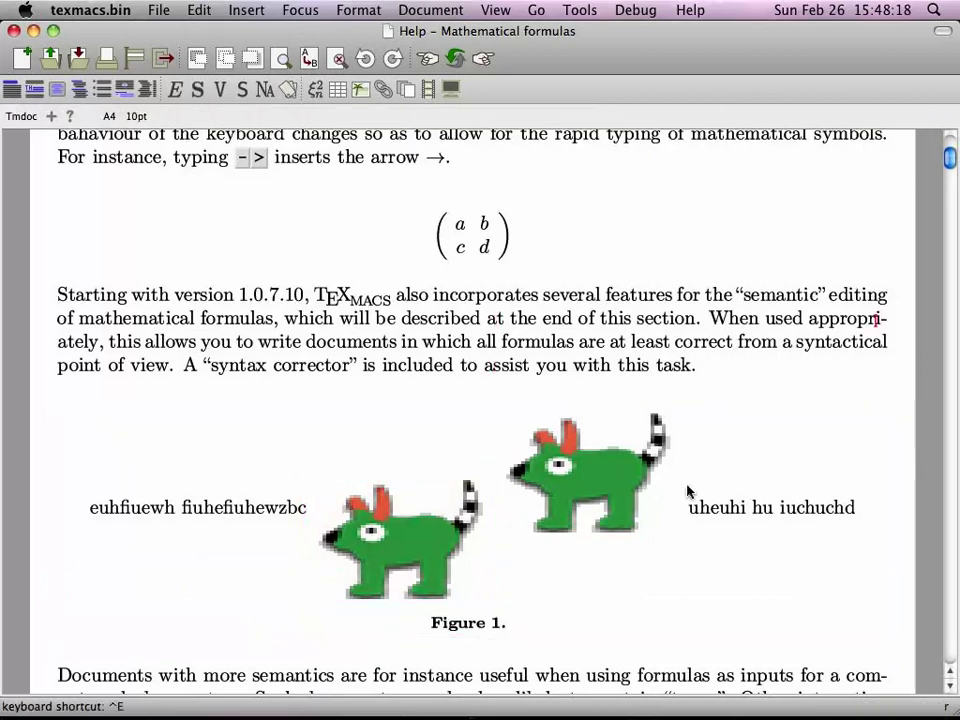
pyautogui.click(698, 320)
pyautogui.hotkey('ctrl', 'y')
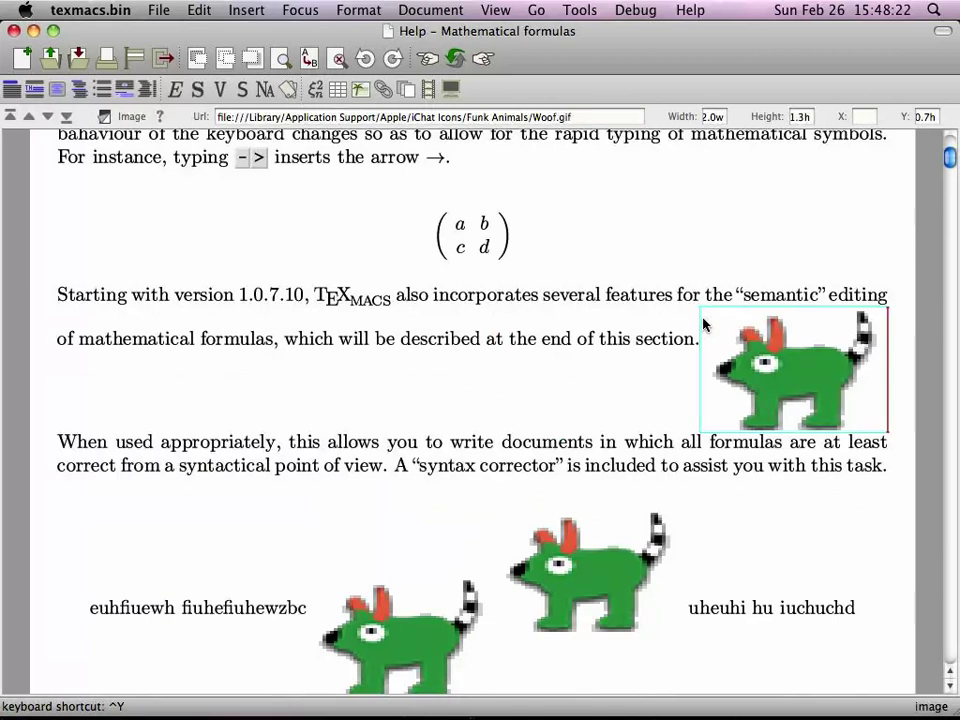
# - Shrink the inline dog image to a height of 0.3h and a width of 0.35w
pyautogui.press('super+1')
pyautogui.press('super+Up')
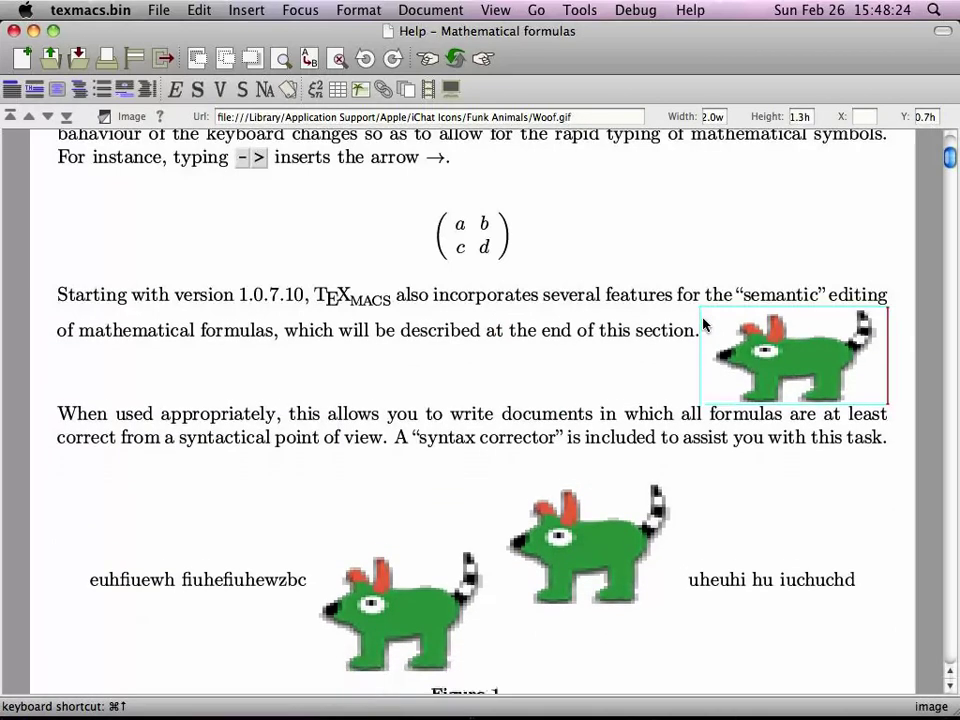
pyautogui.press('super+Up')
pyautogui.press('super+Up')
pyautogui.press('super+Up')
pyautogui.press('super+Up')
pyautogui.press('super+Up')
pyautogui.press('super+Up')
pyautogui.press('super+Up')
pyautogui.press('super+Up')
pyautogui.press('super+Up')
pyautogui.press('super+Up')
pyautogui.press('super+Left')
pyautogui.press('super+Left')
pyautogui.press('super+Left')
pyautogui.press('super+Left')
pyautogui.press('super+Left')
pyautogui.press('super+Left')
pyautogui.press('super+Left')
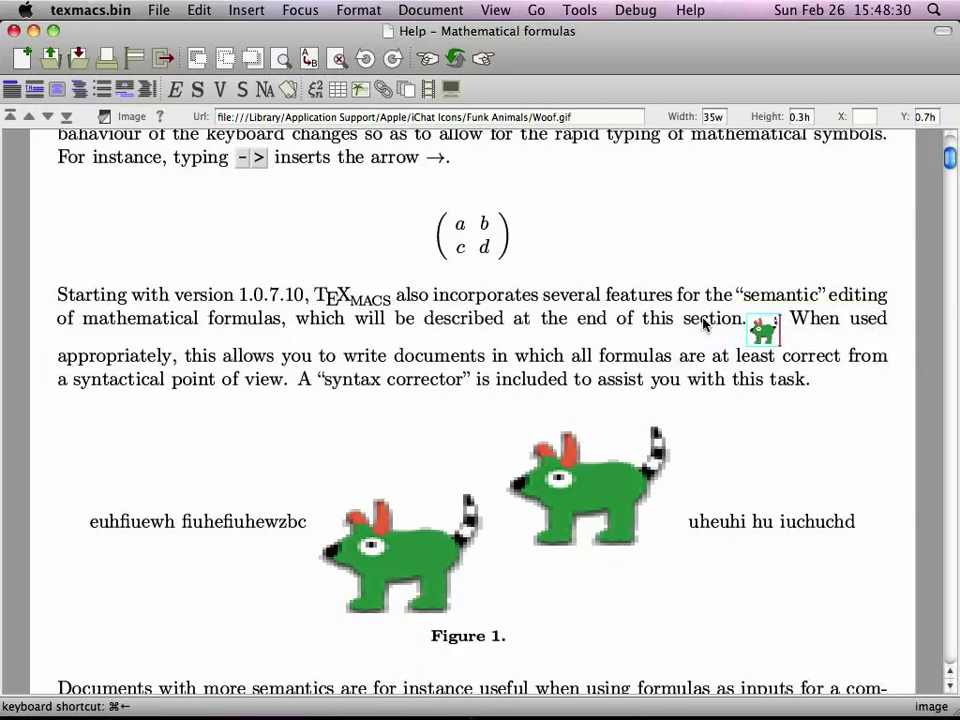
# - Align the small inline dog image with its text line using a vertical offset of 0.2h
pyautogui.press('super+Page_Down')
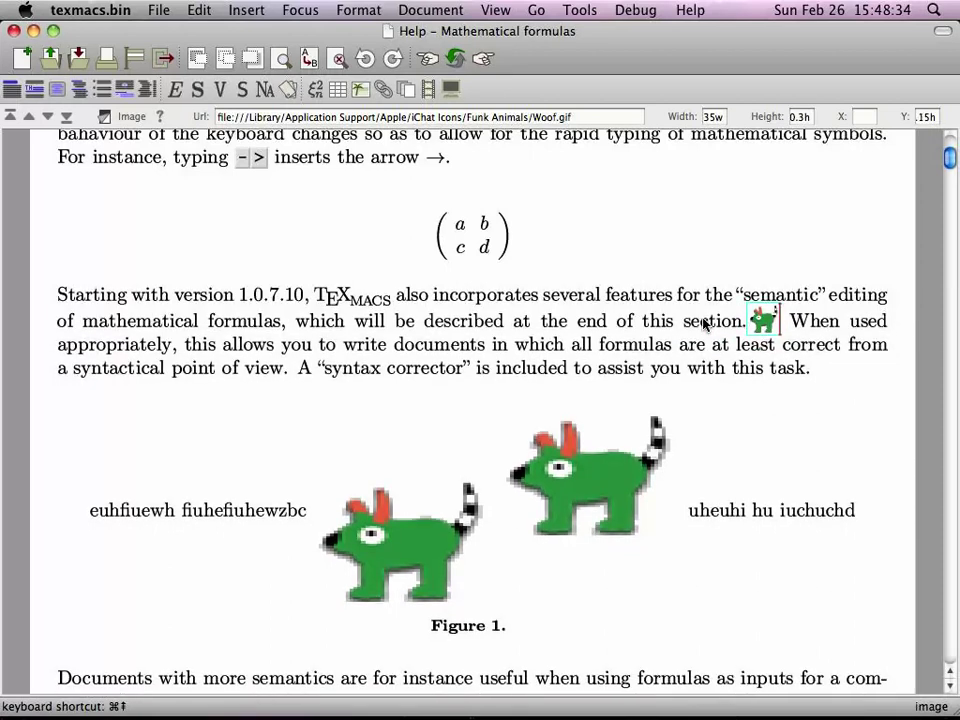
pyautogui.press('Down')
pyautogui.press('Down')
pyautogui.press('Down')
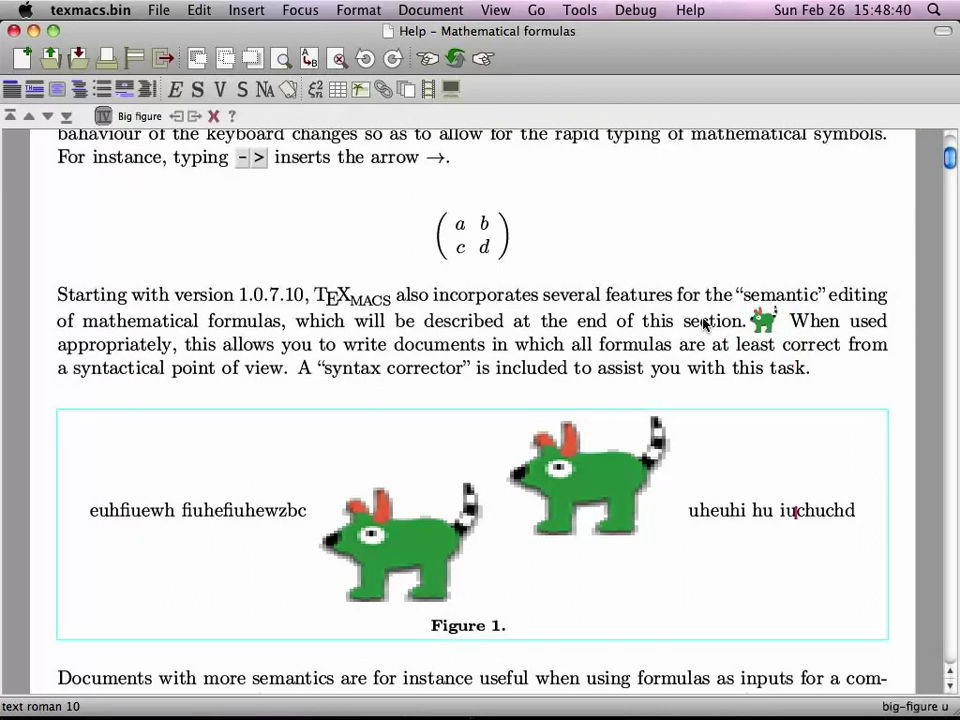
pyautogui.click(768, 327)
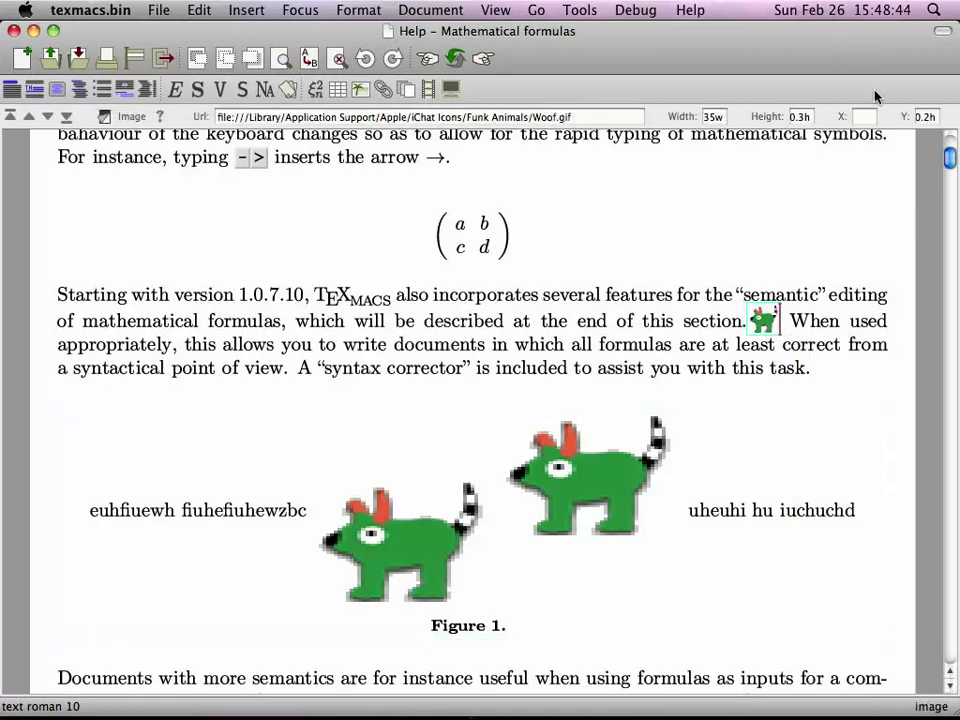
pyautogui.click(718, 116)
pyautogui.press('Home')
pyautogui.write('0.')
pyautogui.press('BackSpace')
pyautogui.press('BackSpace')
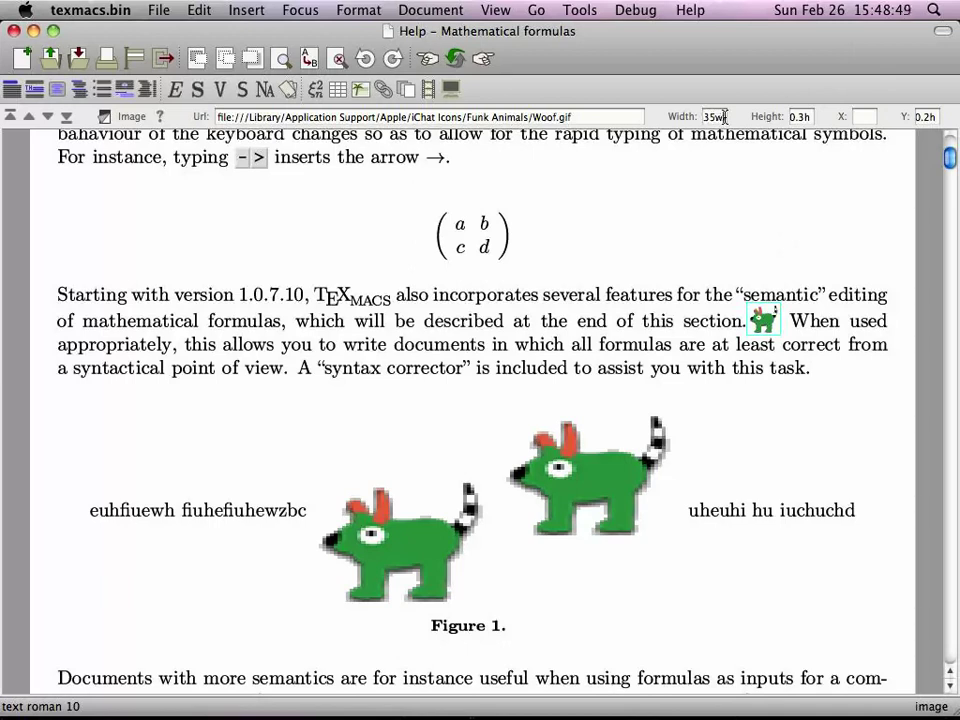
pyautogui.click(661, 321)
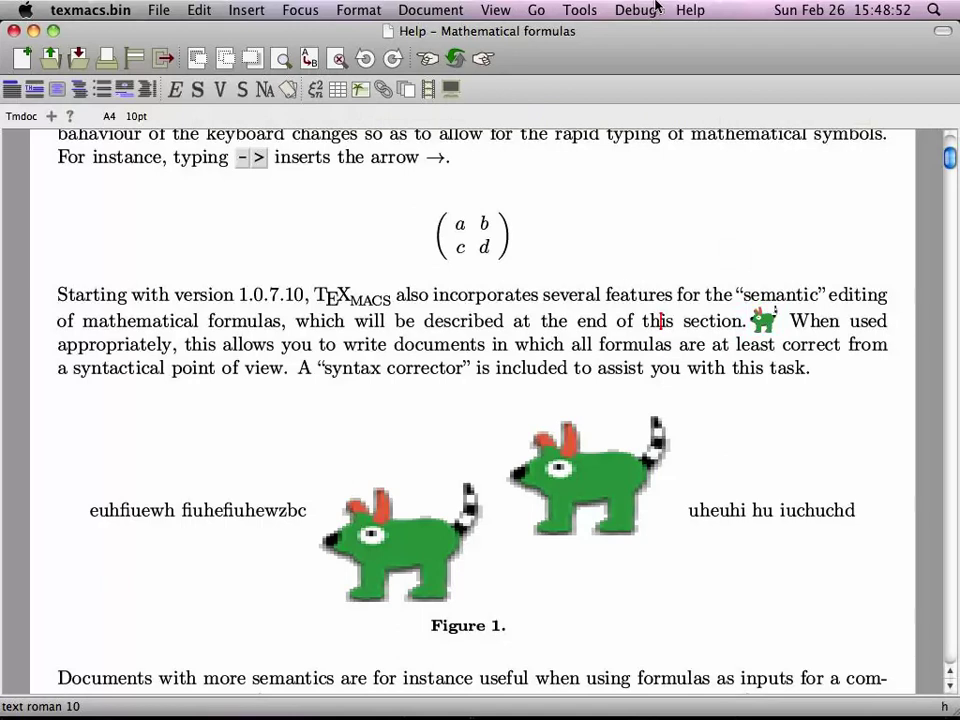
# - Open the Editing tools chapter of the manual and examine the section on positioning and resizing objects
pyautogui.click(690, 10)
pyautogui.moveTo(690, 85)
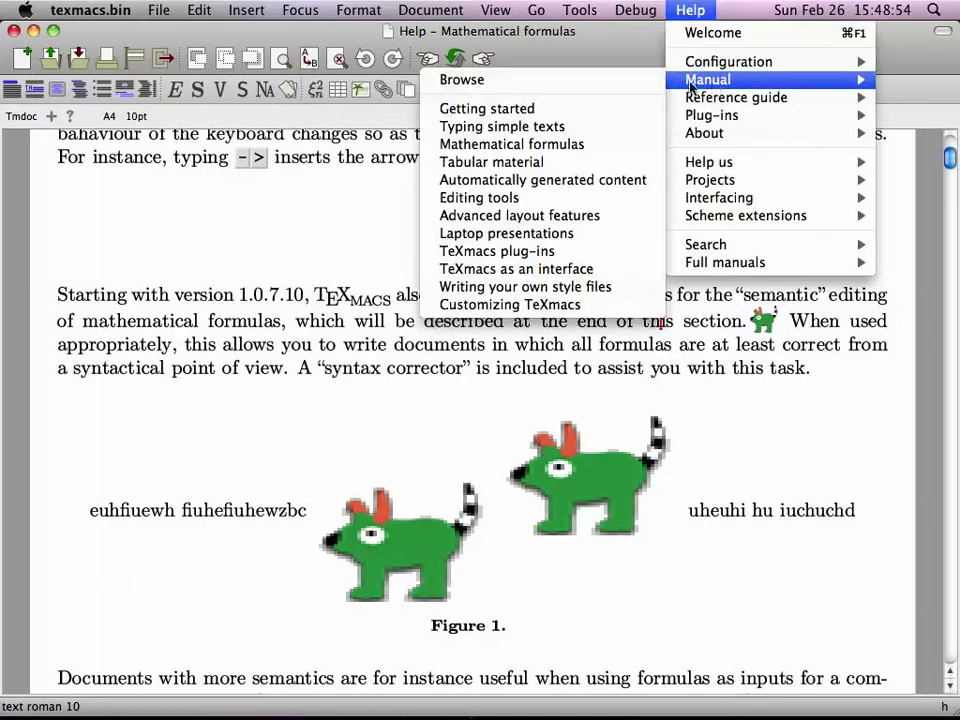
pyautogui.click(576, 204)
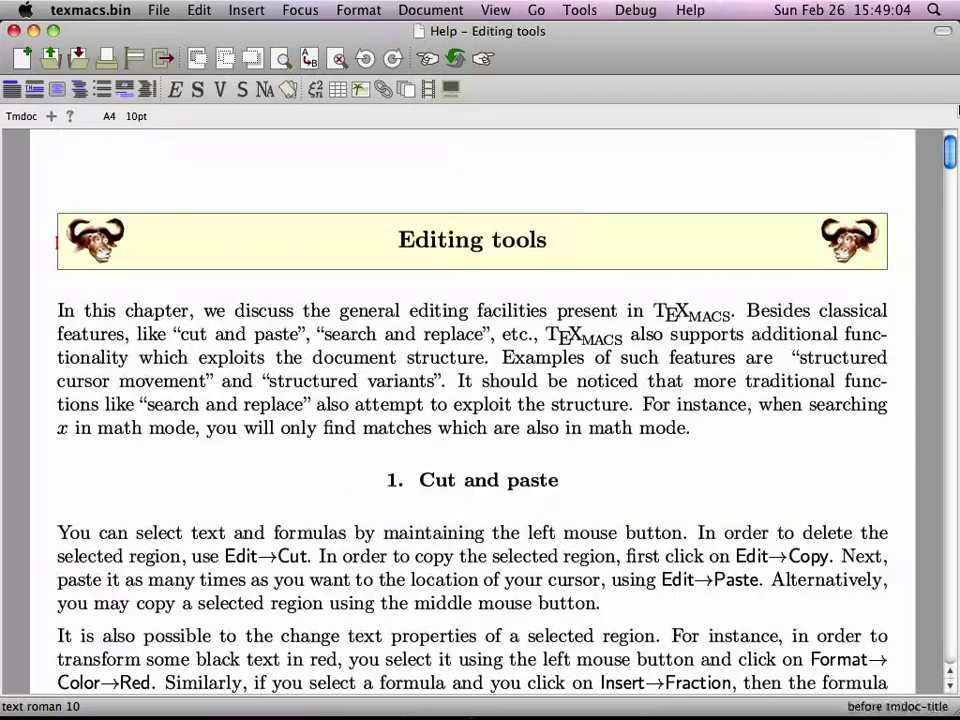
pyautogui.moveTo(949, 152); pyautogui.dragTo(949, 395)
pyautogui.click(810, 332)
pyautogui.moveTo(949, 397); pyautogui.dragTo(946, 510)
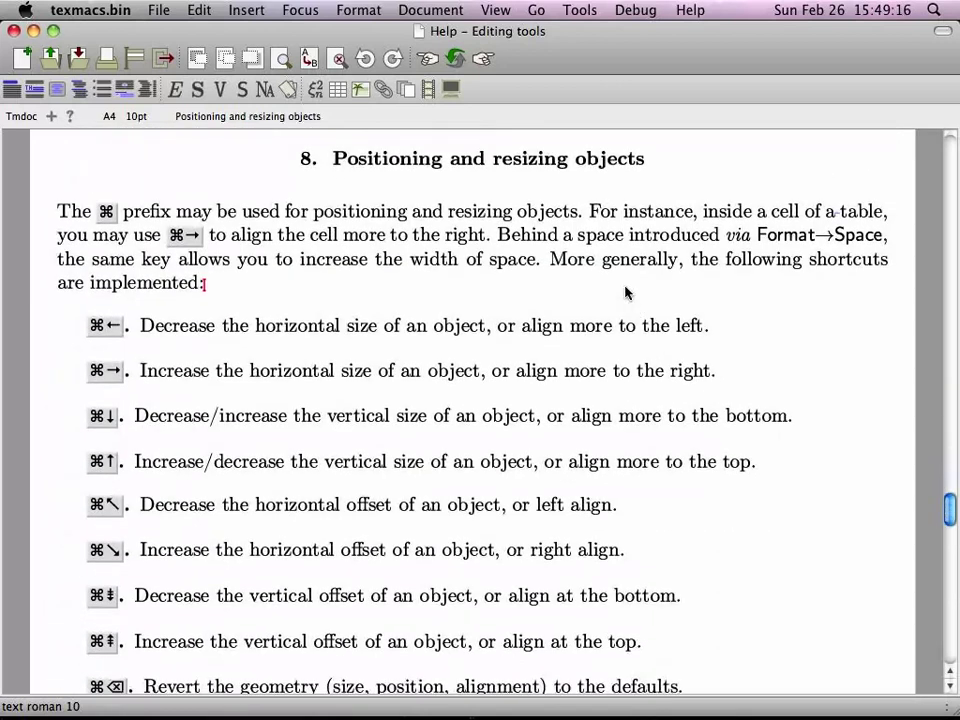
pyautogui.moveTo(951, 500)
pyautogui.mouseDown()
pyautogui.moveTo(950, 566)
pyautogui.moveTo(947, 502)
pyautogui.mouseUp()
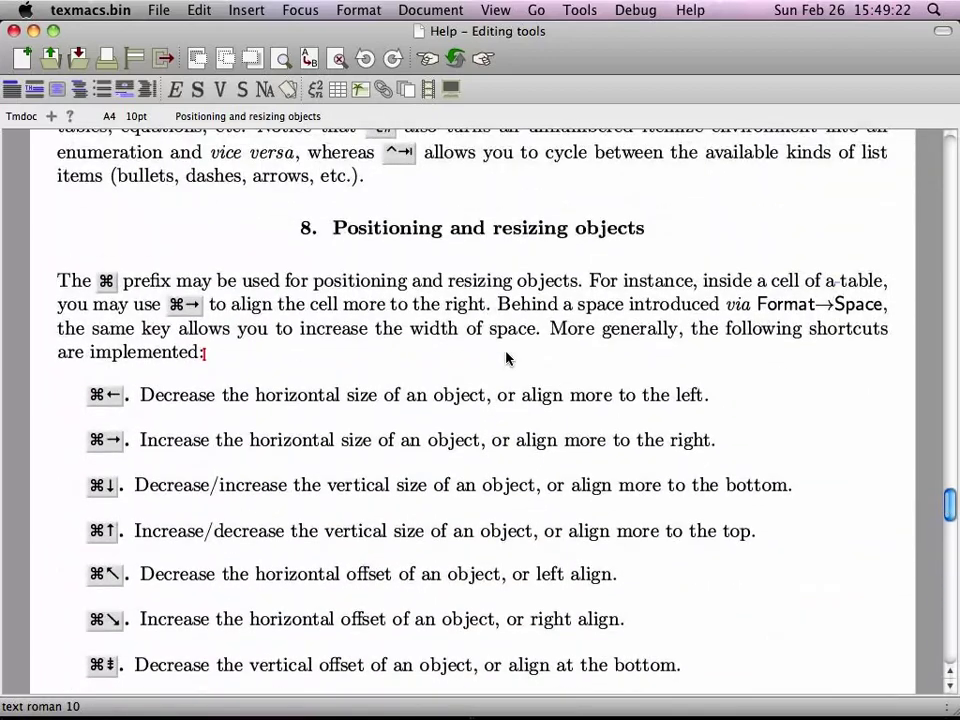
# - Return to the Mathematical formulas help document and review it from its beginning
pyautogui.click(536, 10)
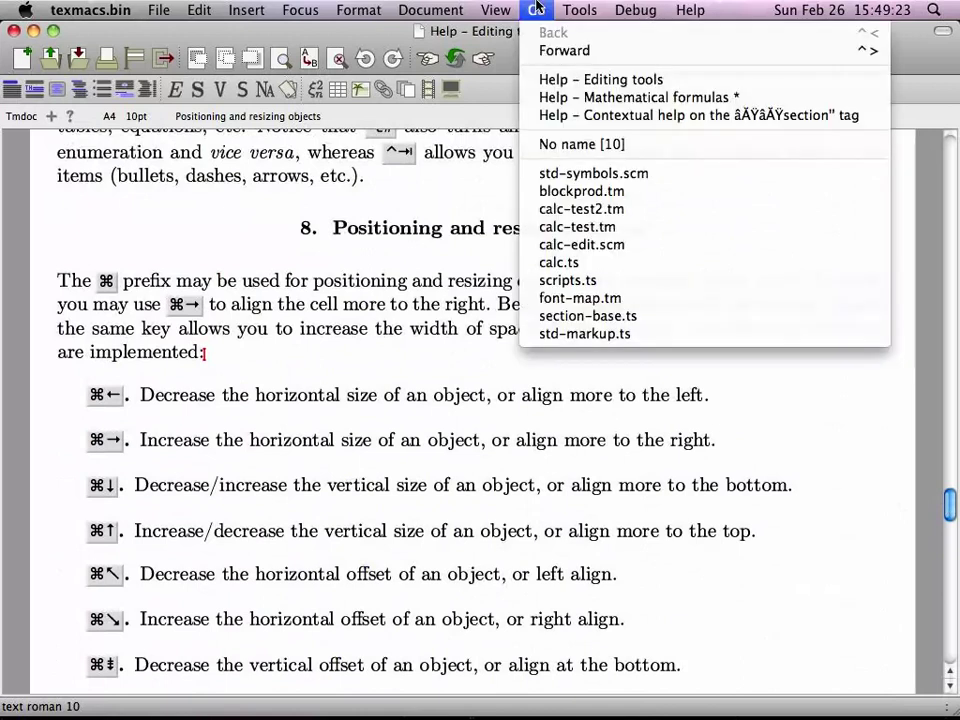
pyautogui.click(566, 148)
pyautogui.click(536, 10)
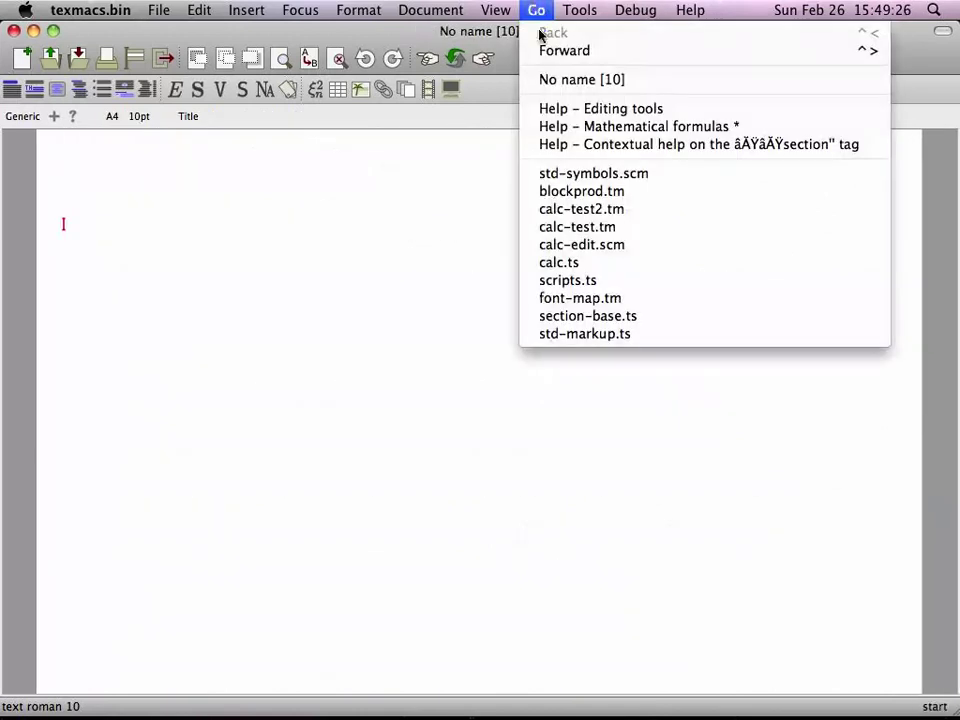
pyautogui.click(583, 126)
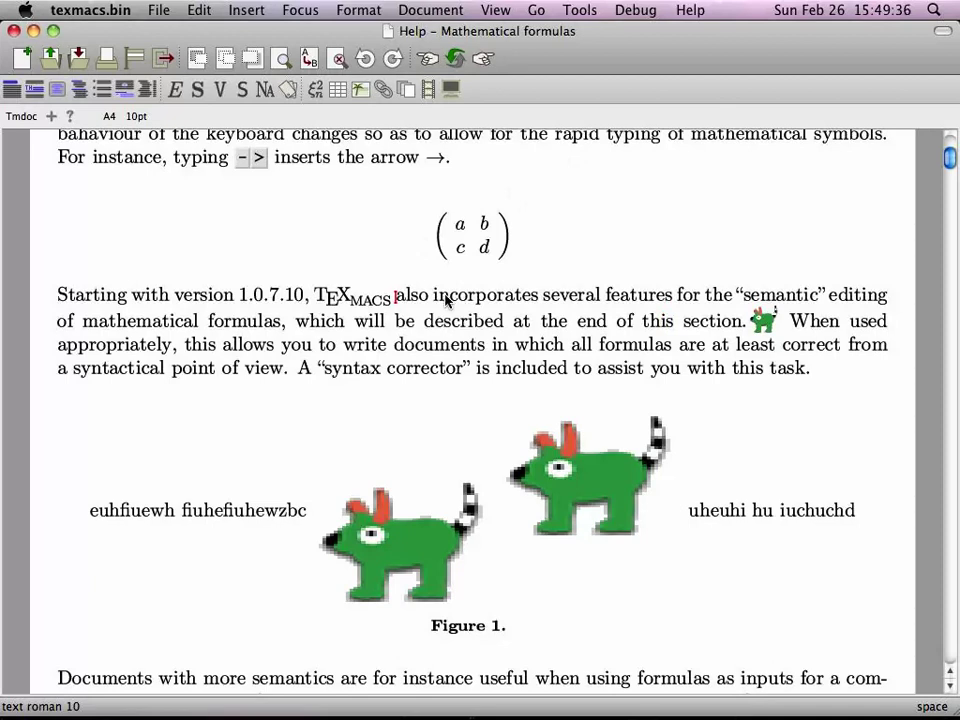
pyautogui.scroll(5, 447, 300)
pyautogui.scroll(-5, 447, 300)
pyautogui.scroll(4, 447, 300)
pyautogui.scroll(3, 446, 300)
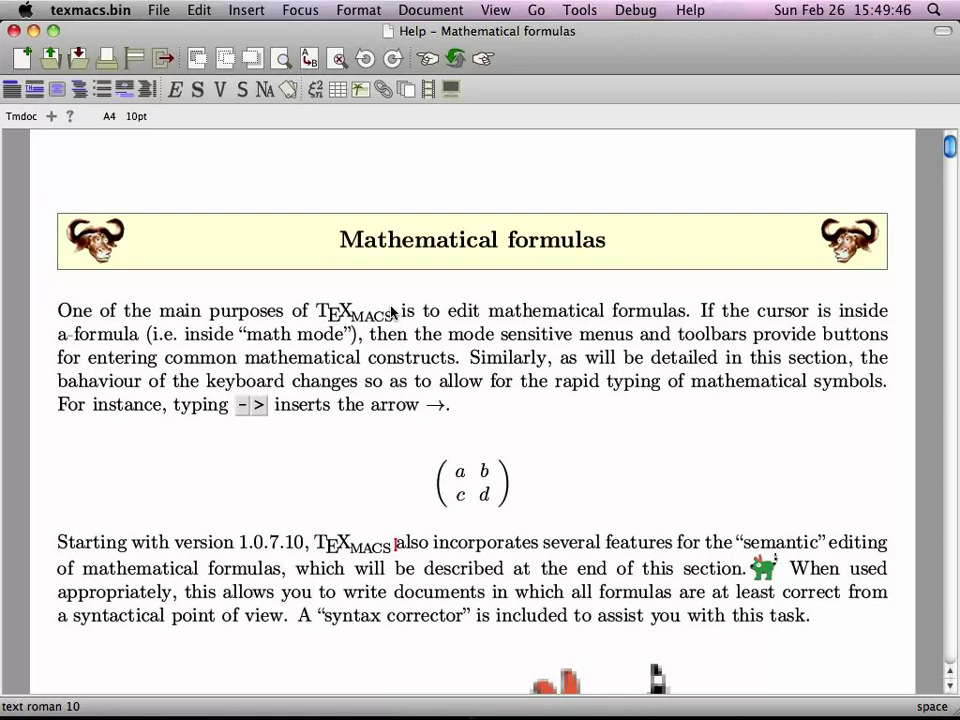
pyautogui.click(90, 335)
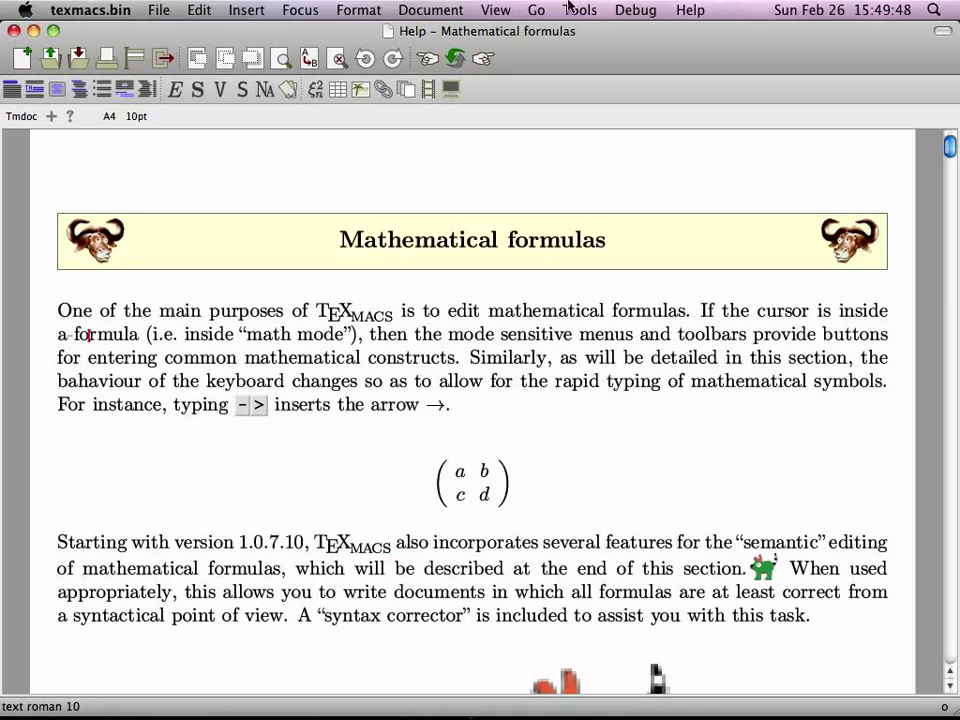
# - Switch to the blank document No name [10], set its style to article and insert an empty title
pyautogui.click(536, 9)
pyautogui.click(560, 139)
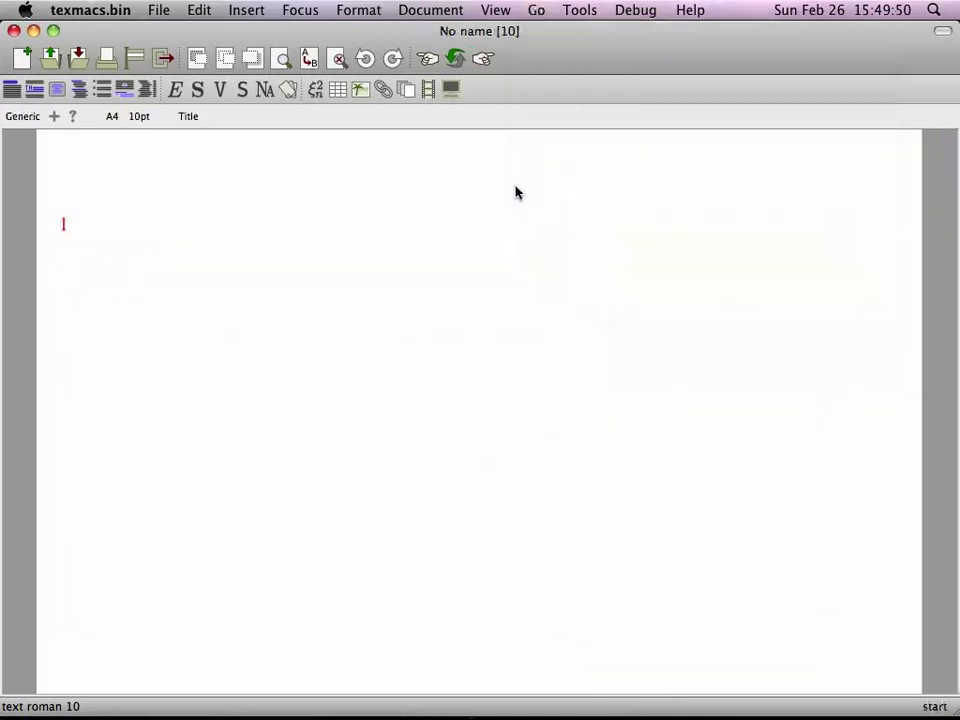
pyautogui.click(22, 116)
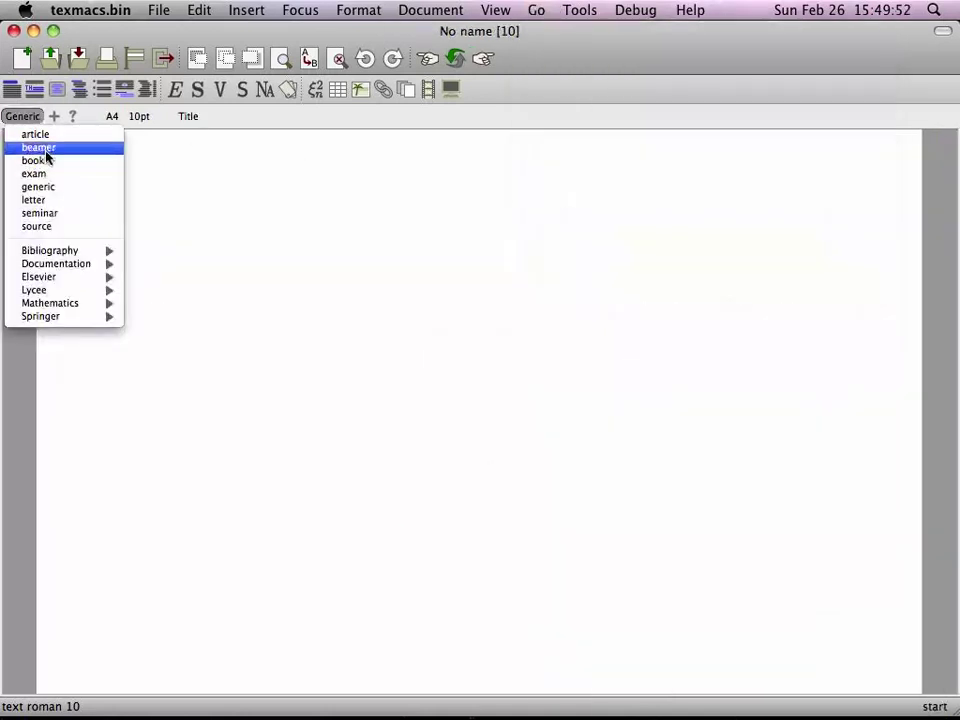
pyautogui.click(56, 135)
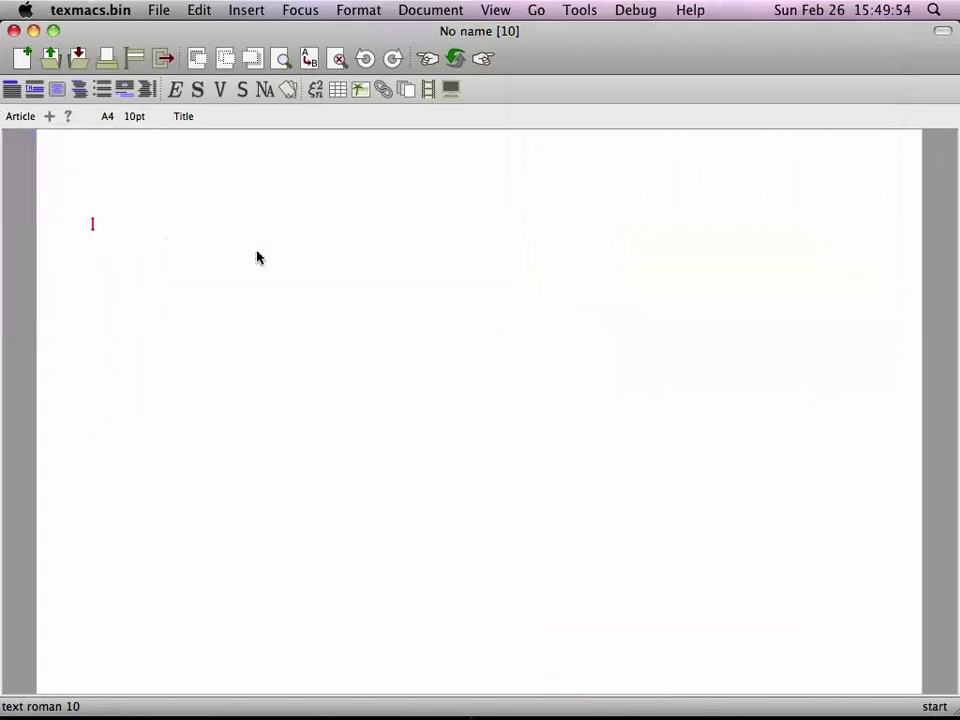
pyautogui.click(184, 116)
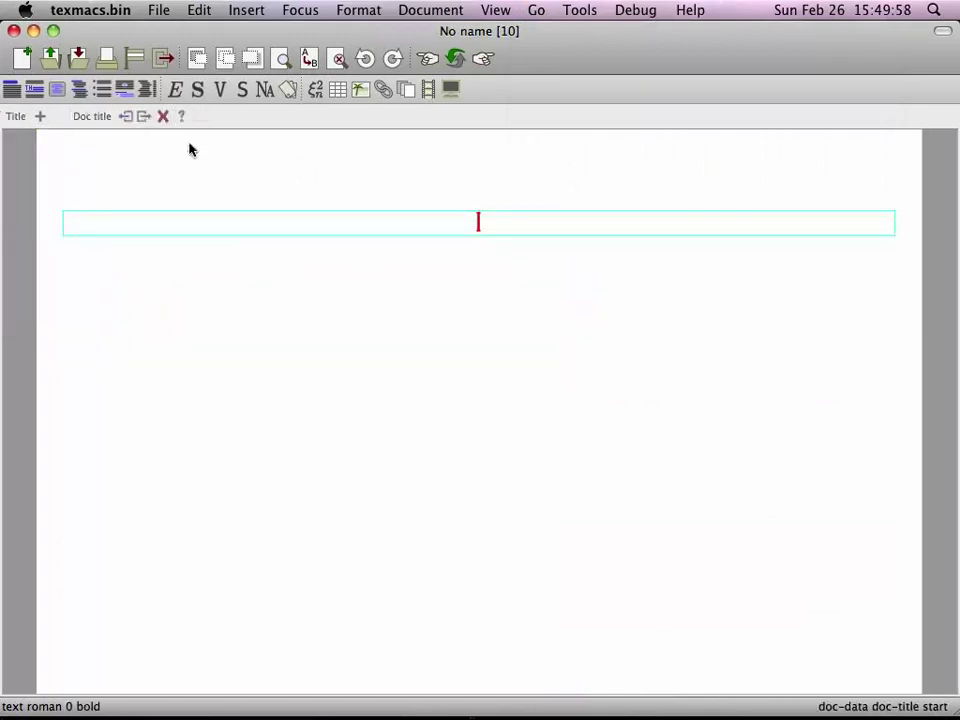
pyautogui.press('BackSpace')
# - Start loading a file and look through the folders in the home directory
pyautogui.press('super+o')
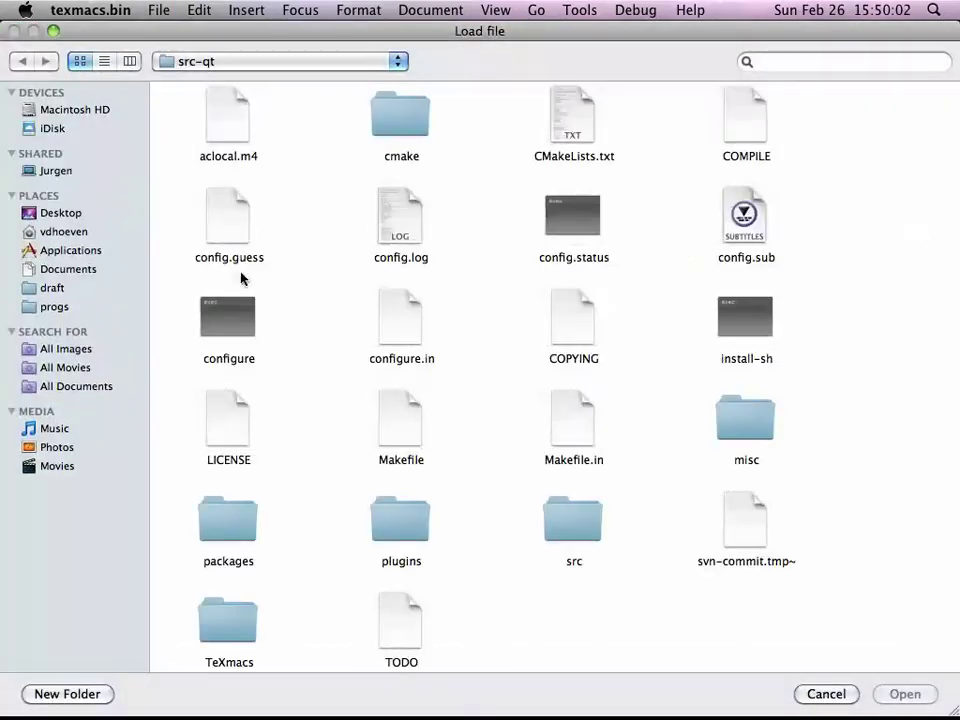
pyautogui.click(76, 234)
pyautogui.scroll(-1, 380, 318)
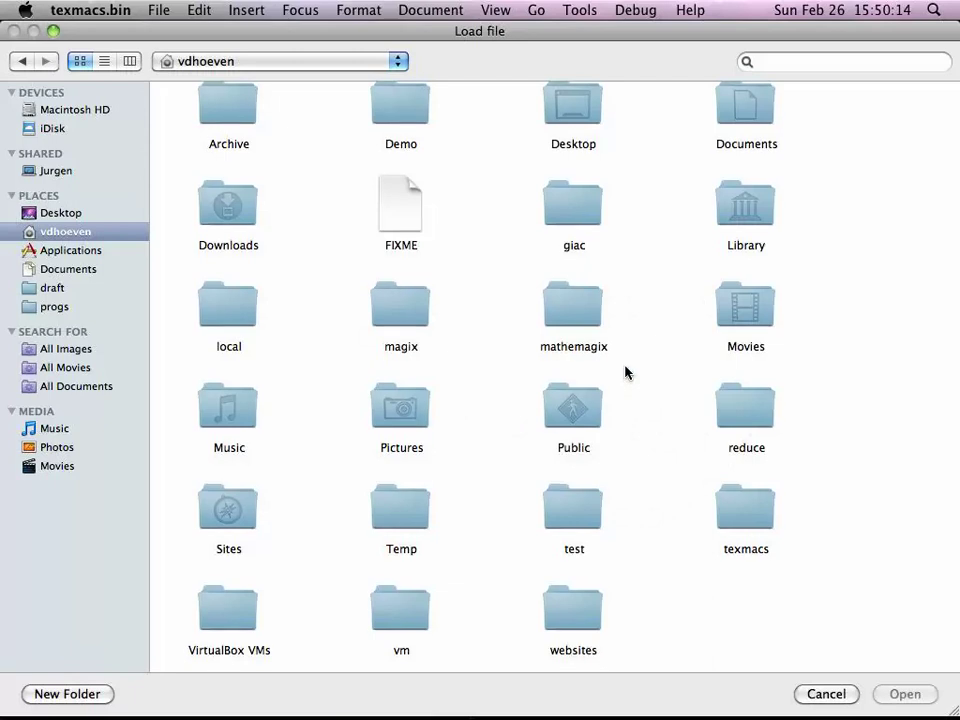
pyautogui.scroll(1, 627, 373)
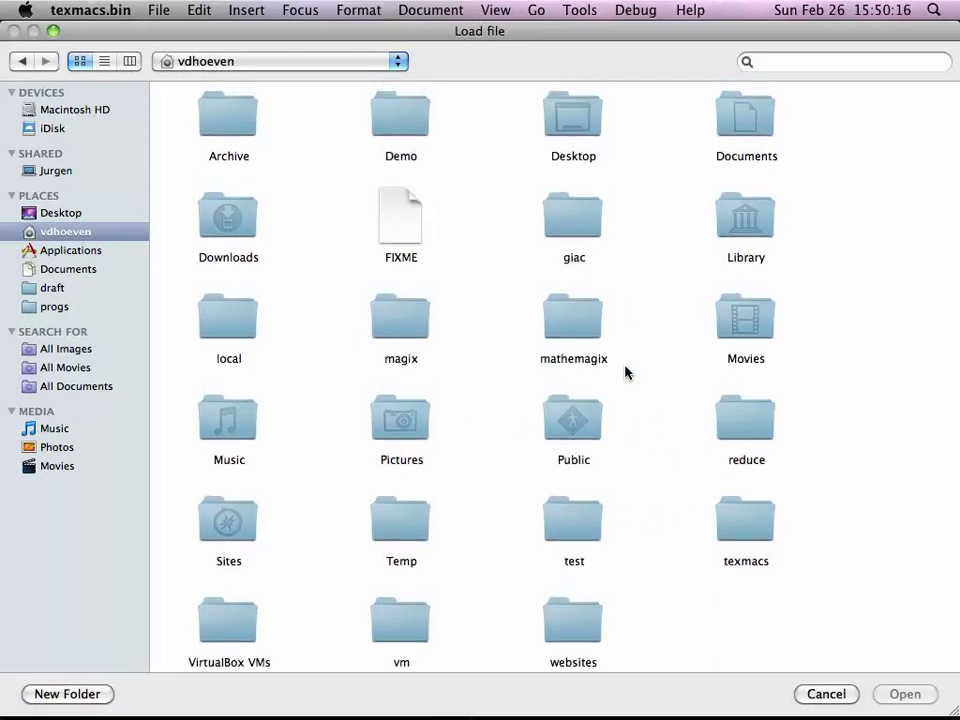
pyautogui.scroll(-1, 474, 471)
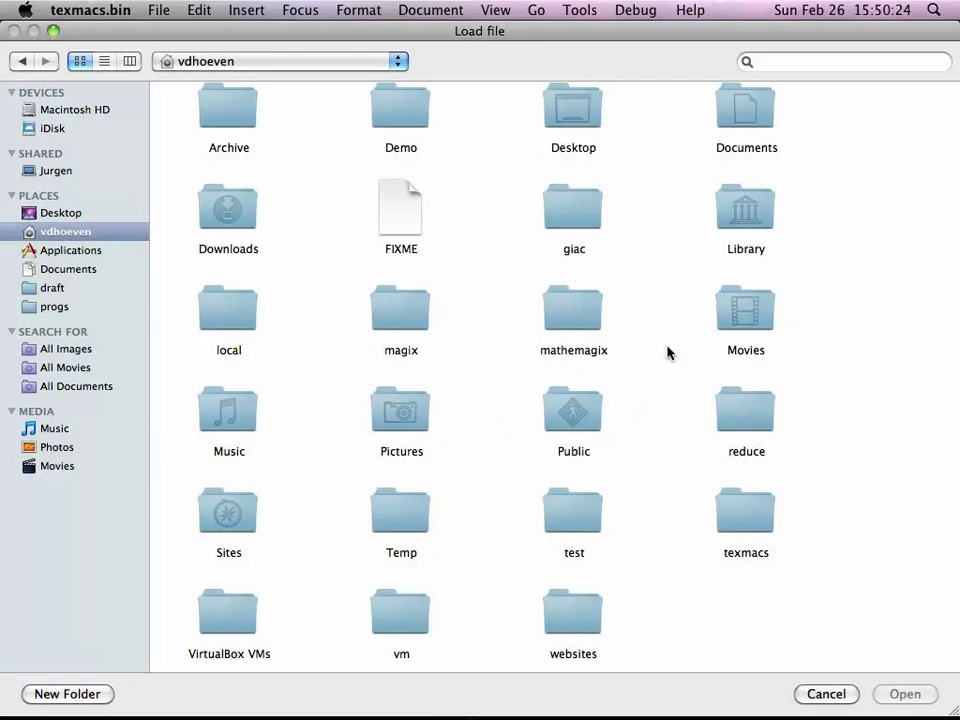
pyautogui.scroll(1, 668, 352)
pyautogui.scroll(-1, 668, 352)
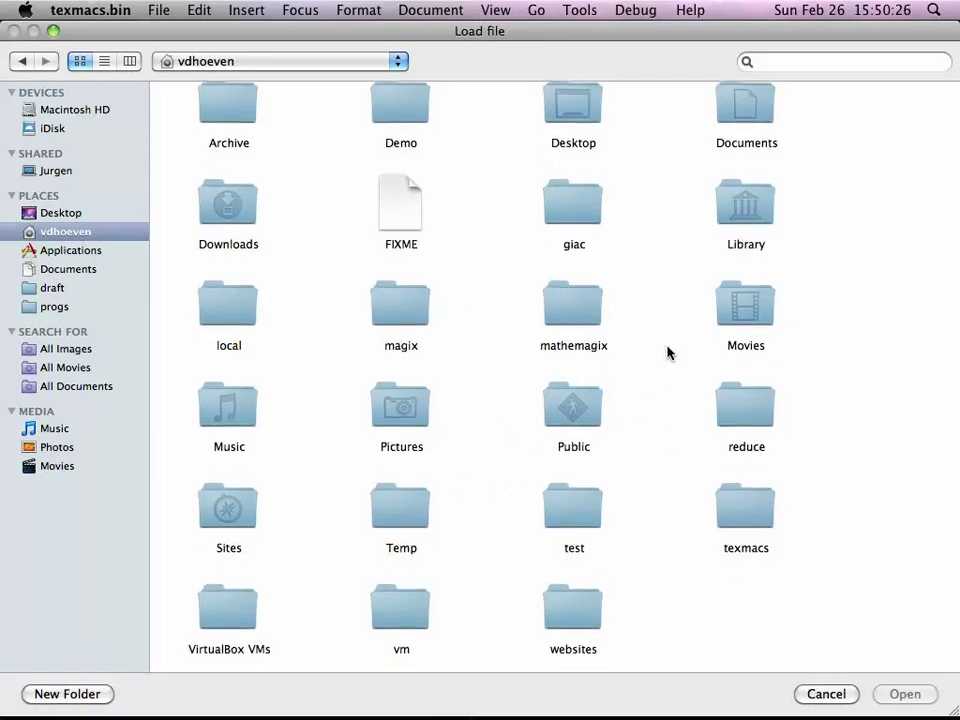
# - Load no_name_8.tm from the texts/scratch folder inside ~/.TeXmacs
pyautogui.moveTo(88, 31); pyautogui.dragTo(88, 5)
pyautogui.press('super+shift+g')
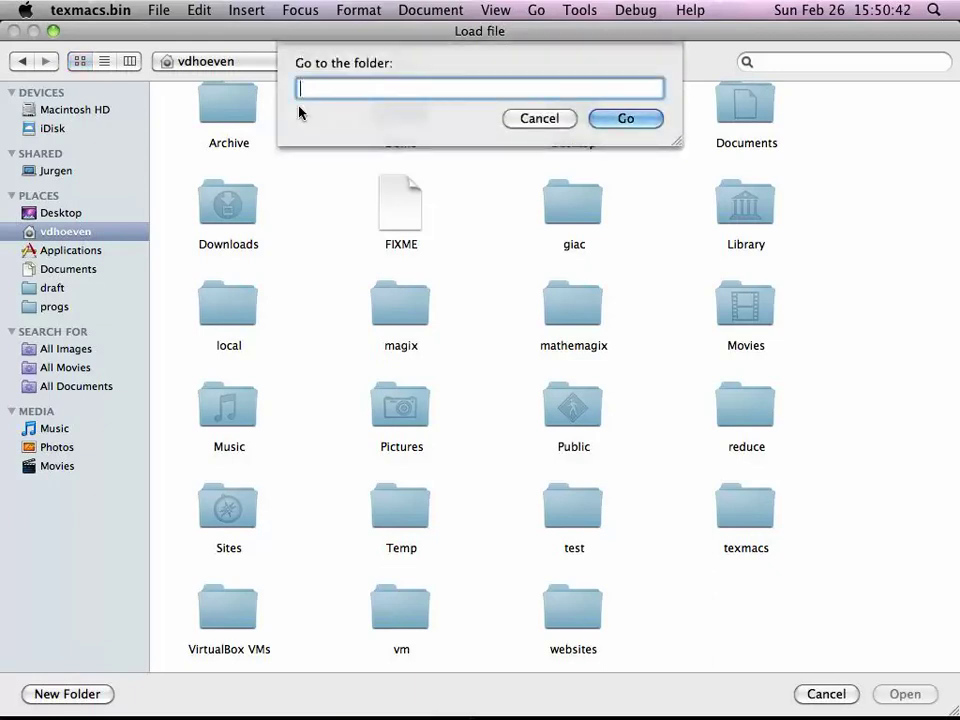
pyautogui.write('~/.TeXmacs')
pyautogui.press('Return')
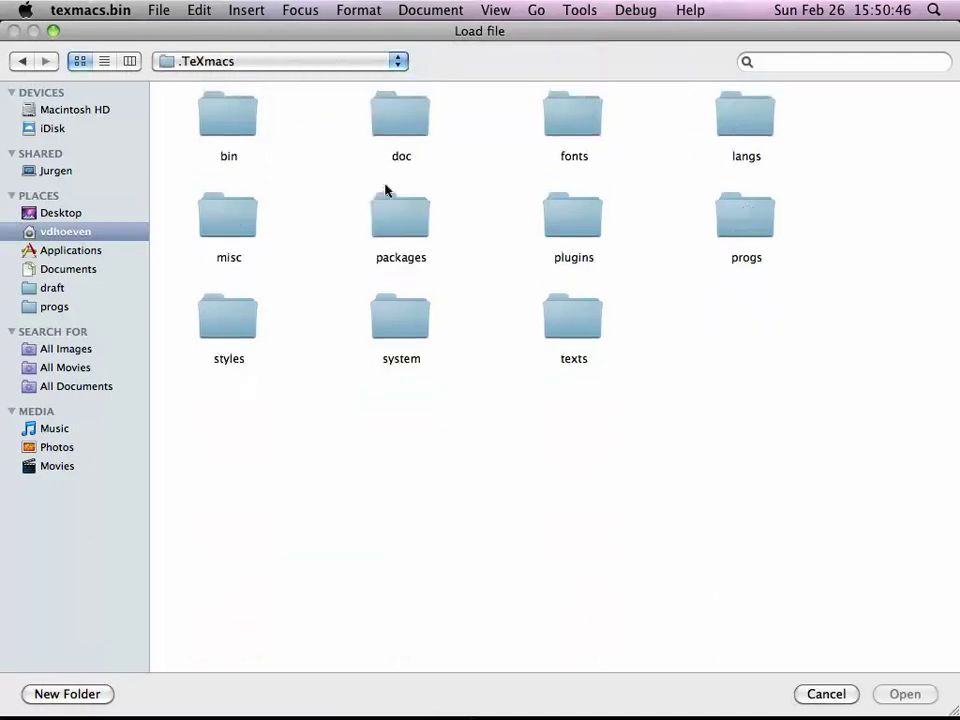
pyautogui.doubleClick(581, 326)
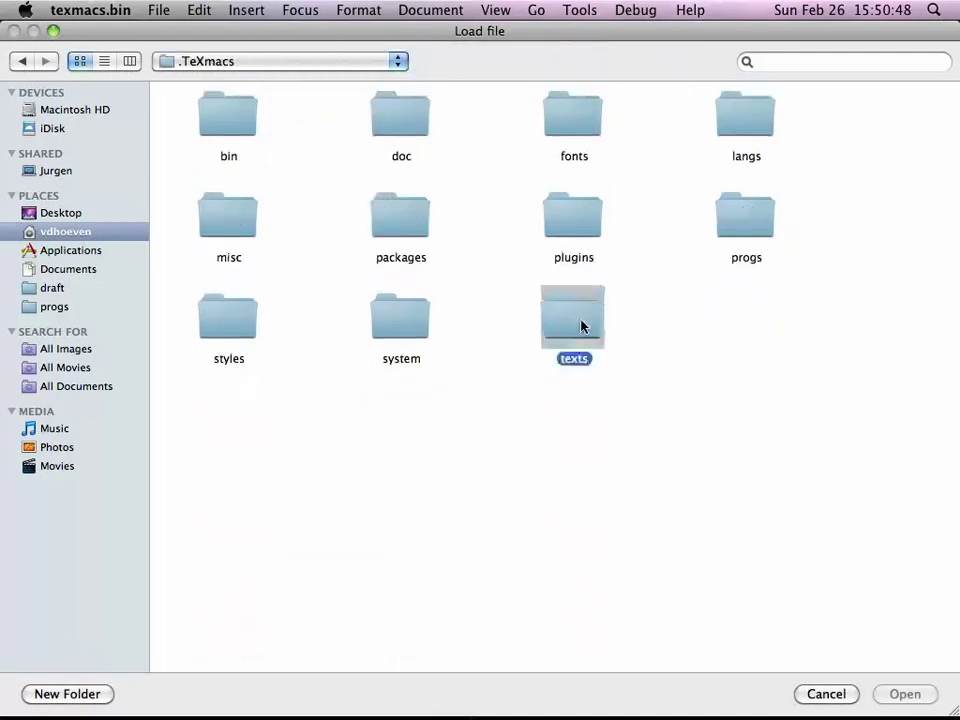
pyautogui.doubleClick(230, 118)
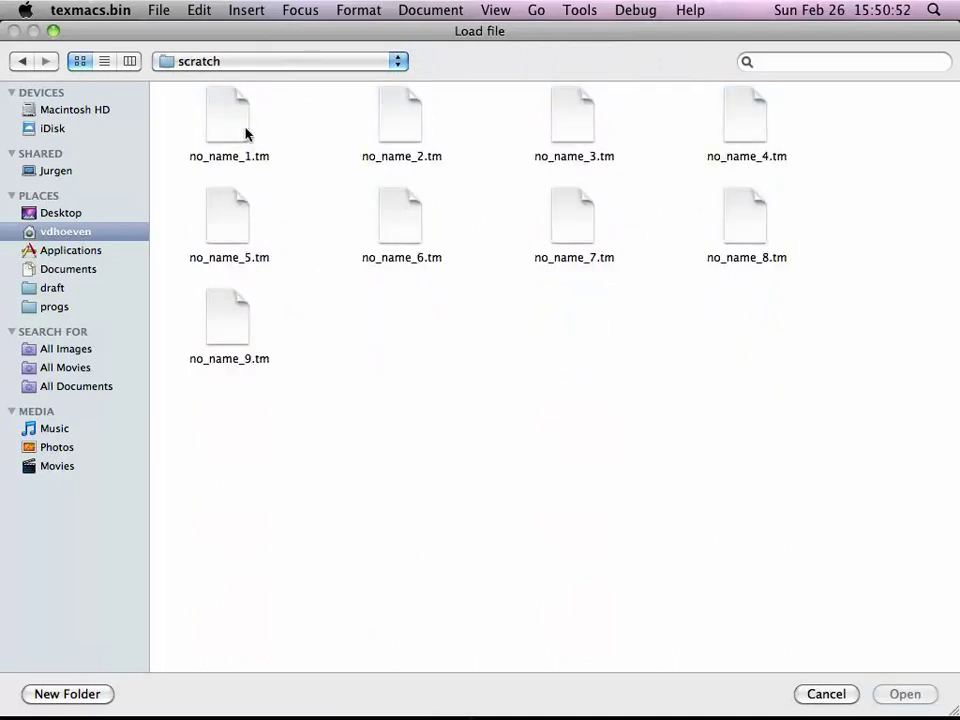
pyautogui.doubleClick(741, 220)
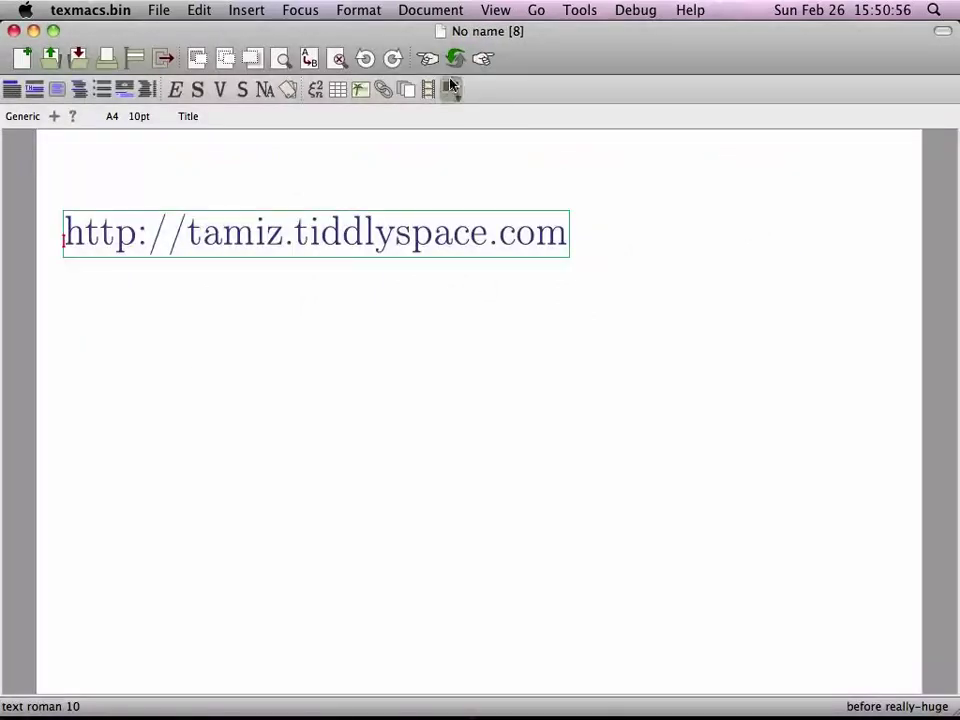
# - Add the scratch folder from ~/.TeXmacs/texts to the Places shortcuts of the file-loading dialog
pyautogui.press('super+o')
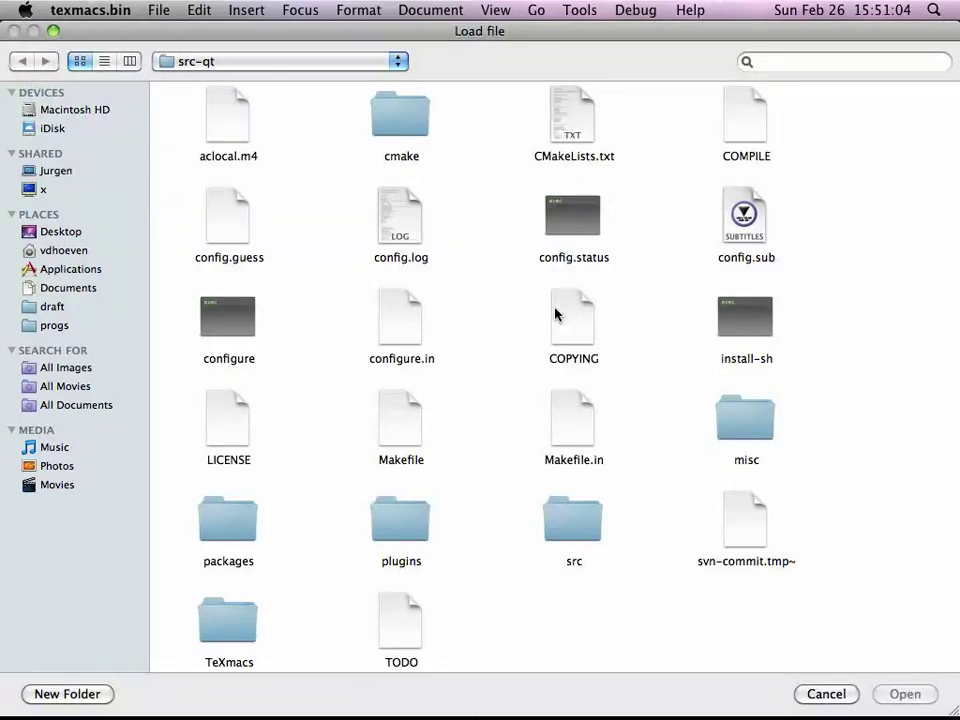
pyautogui.press('super+shift+g')
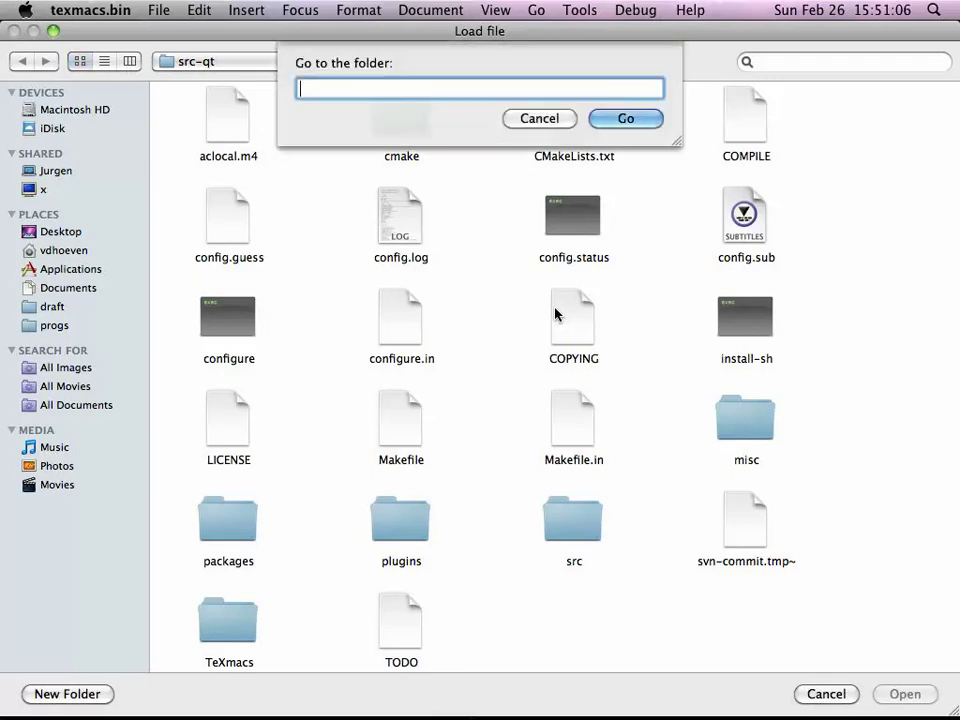
pyautogui.write('~/.TeXmacs')
pyautogui.press('Return')
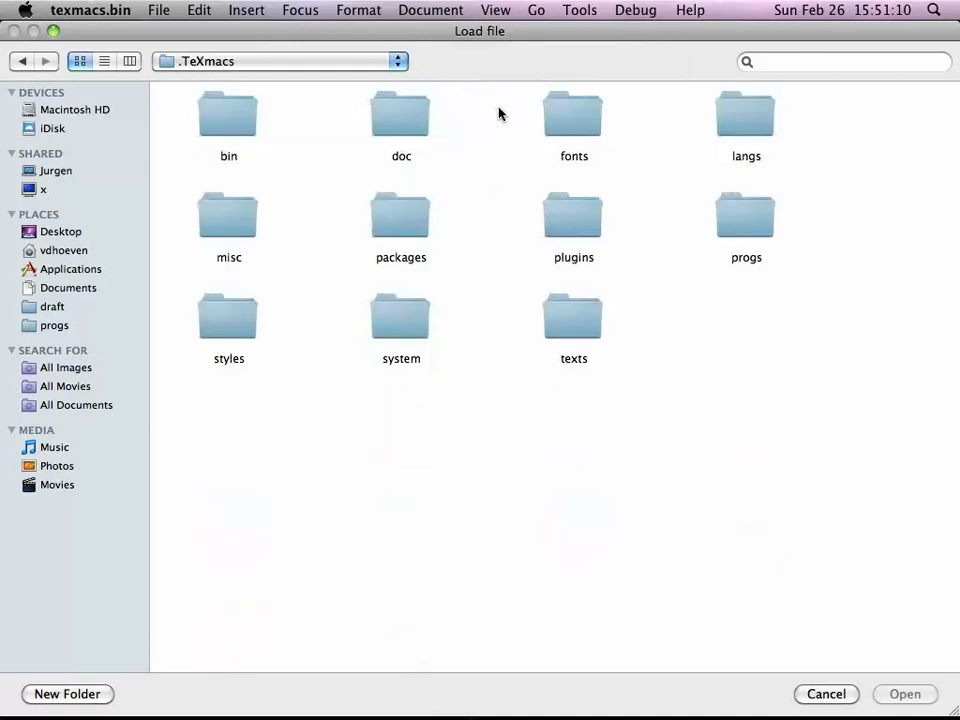
pyautogui.doubleClick(588, 313)
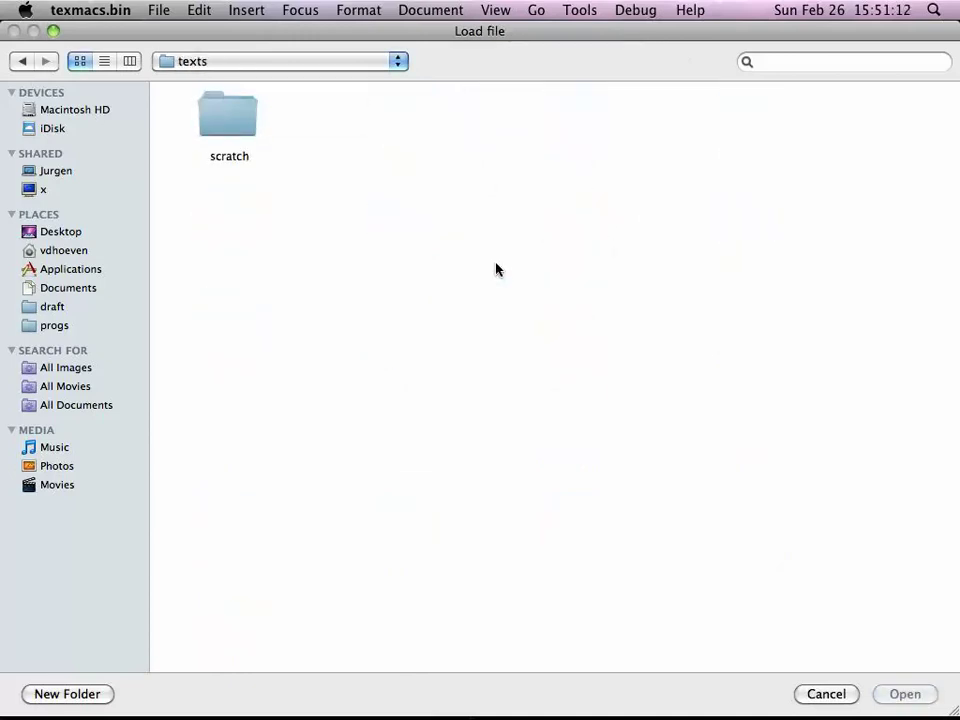
pyautogui.moveTo(255, 100); pyautogui.dragTo(64, 328)
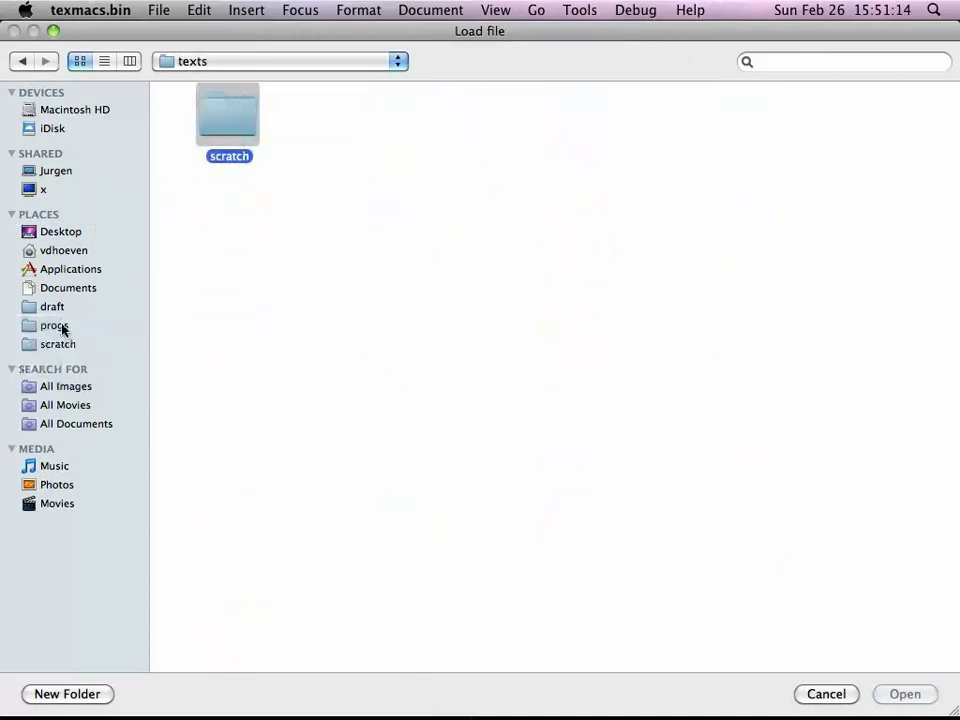
# - Load no_name_7.tm from the scratch folder, and load no_name_10.tm through the scratch shortcut in Places
pyautogui.doubleClick(227, 120)
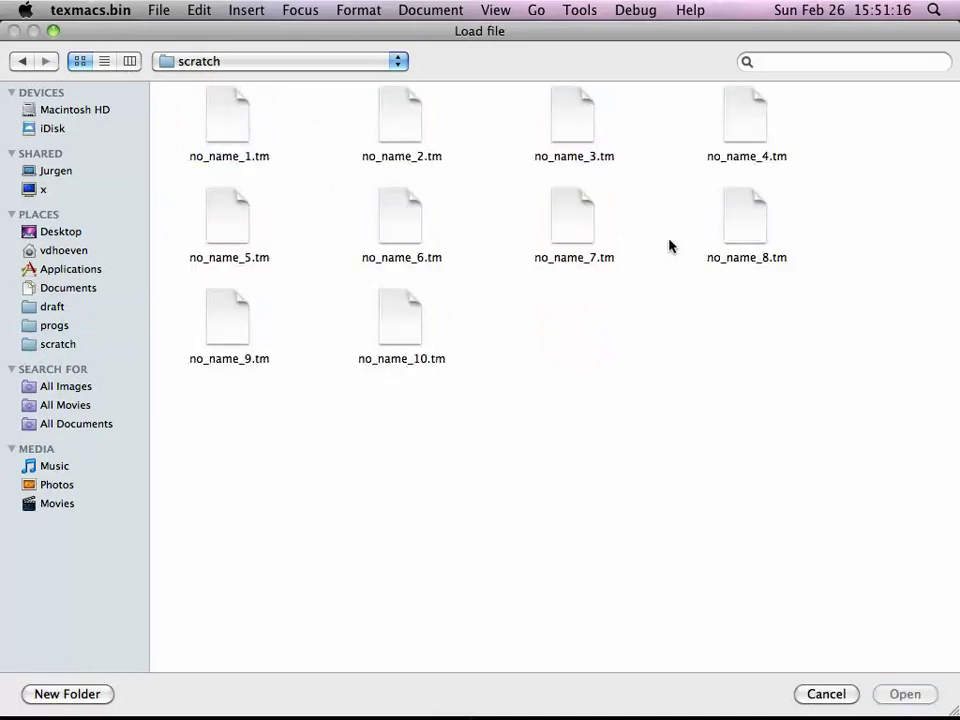
pyautogui.doubleClick(565, 222)
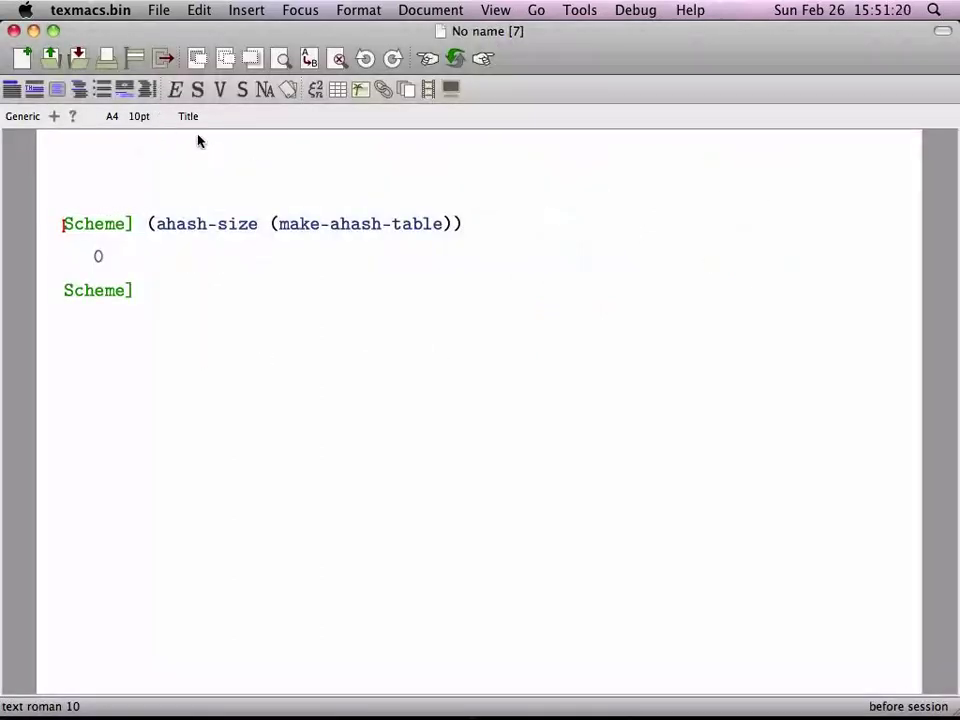
pyautogui.press('super+o')
pyautogui.click(45, 345)
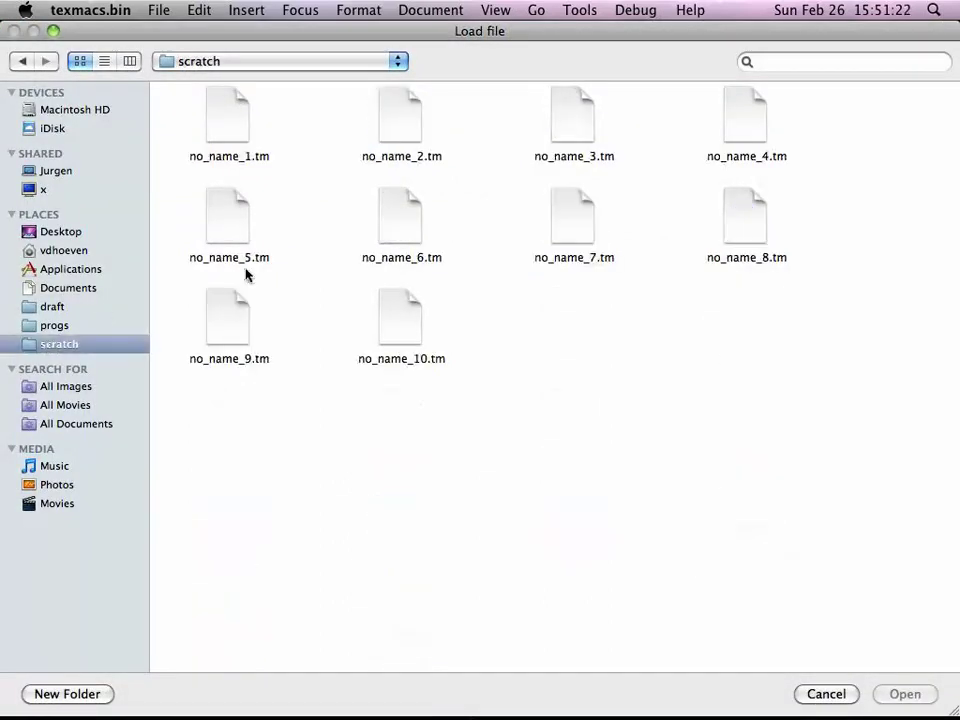
pyautogui.doubleClick(400, 312)
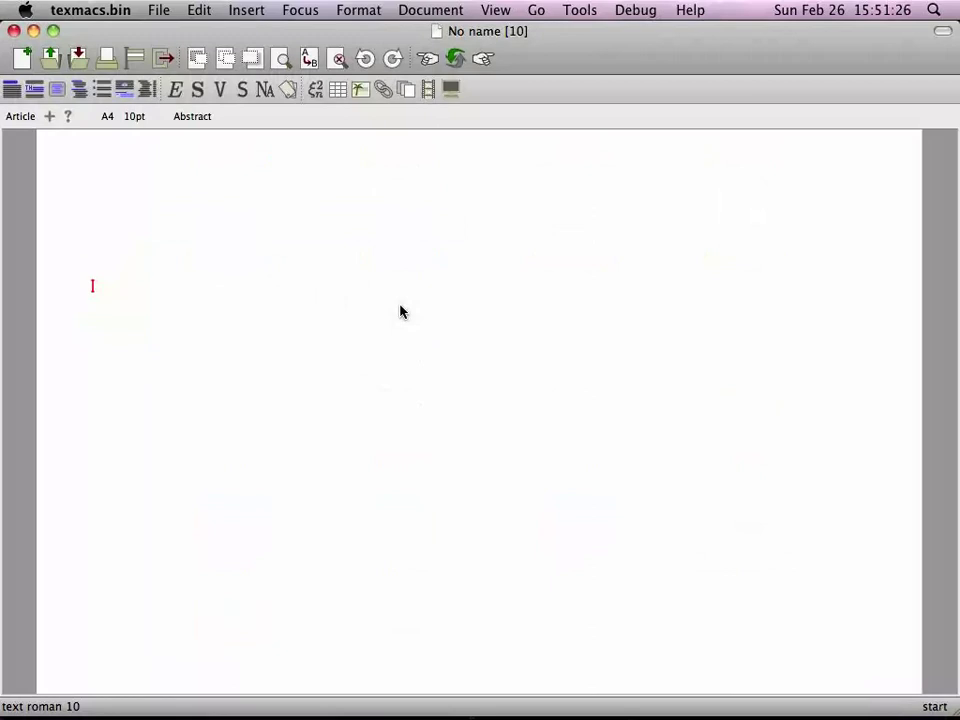
# - Load no_name_6.tm from the scratch folder and look through its text down to the end of the proof
pyautogui.press('super+o')
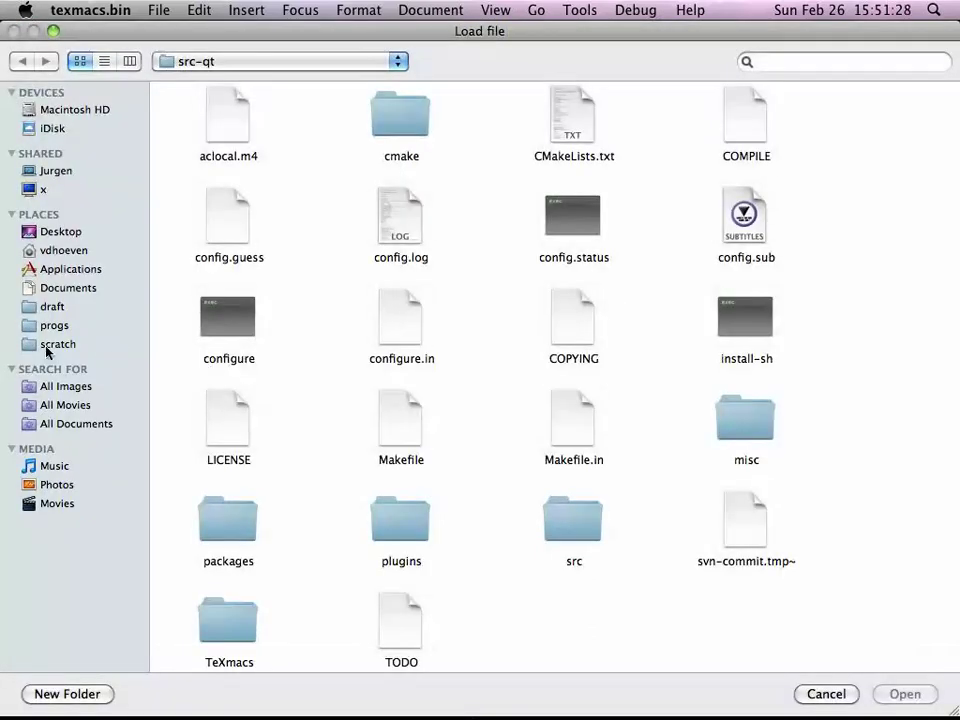
pyautogui.click(46, 346)
pyautogui.doubleClick(399, 231)
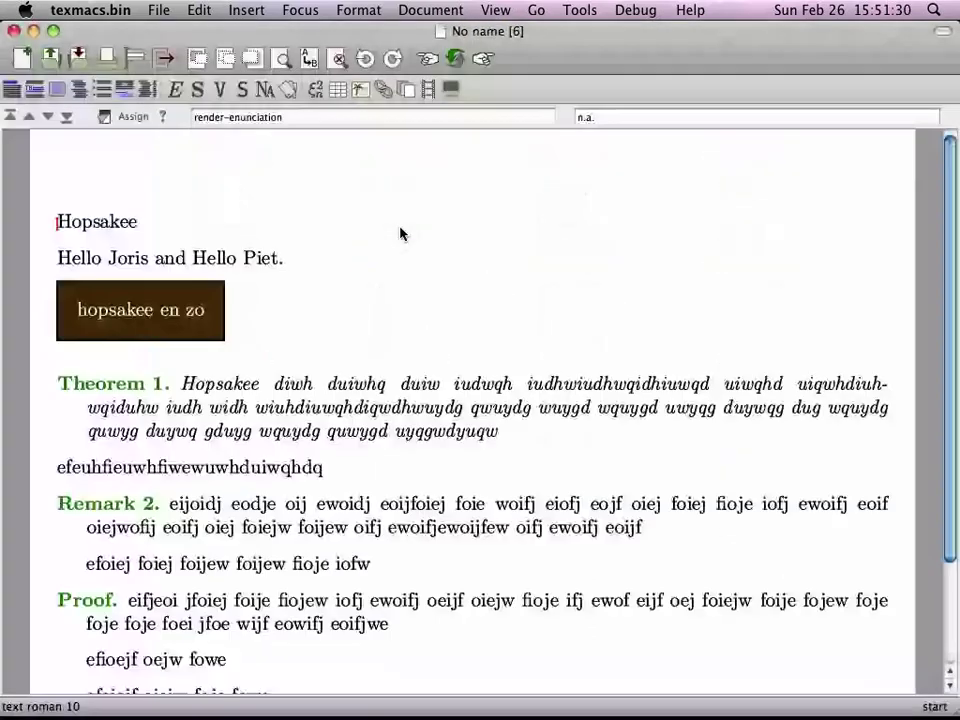
pyautogui.scroll(-4, 399, 235)
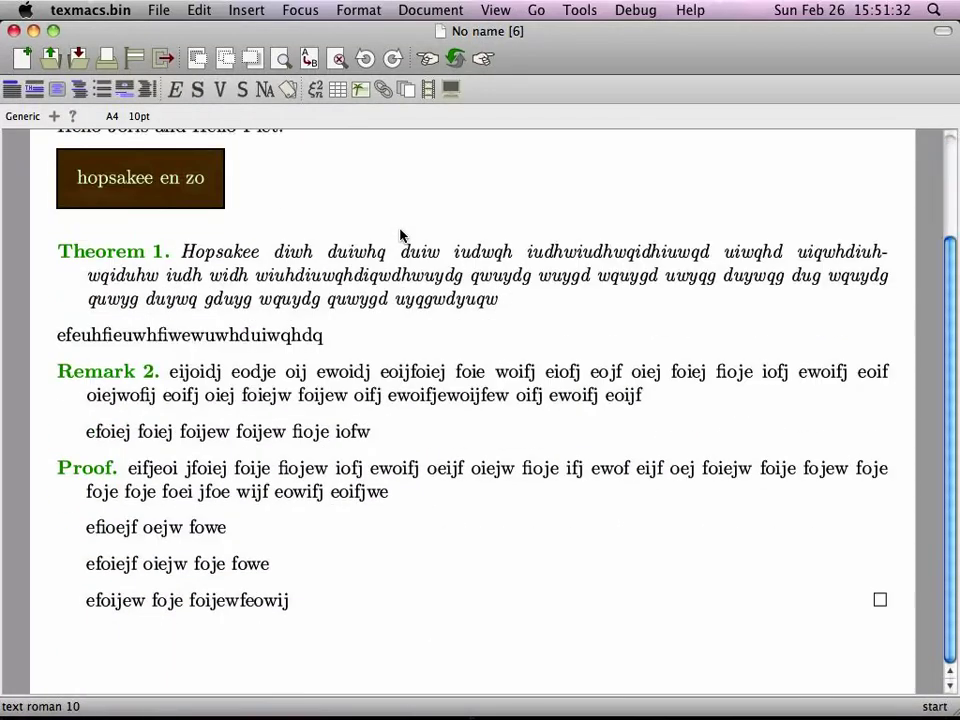
pyautogui.scroll(4, 399, 235)
# - Load no_name_9.tm from the scratch folder
pyautogui.press('super+o')
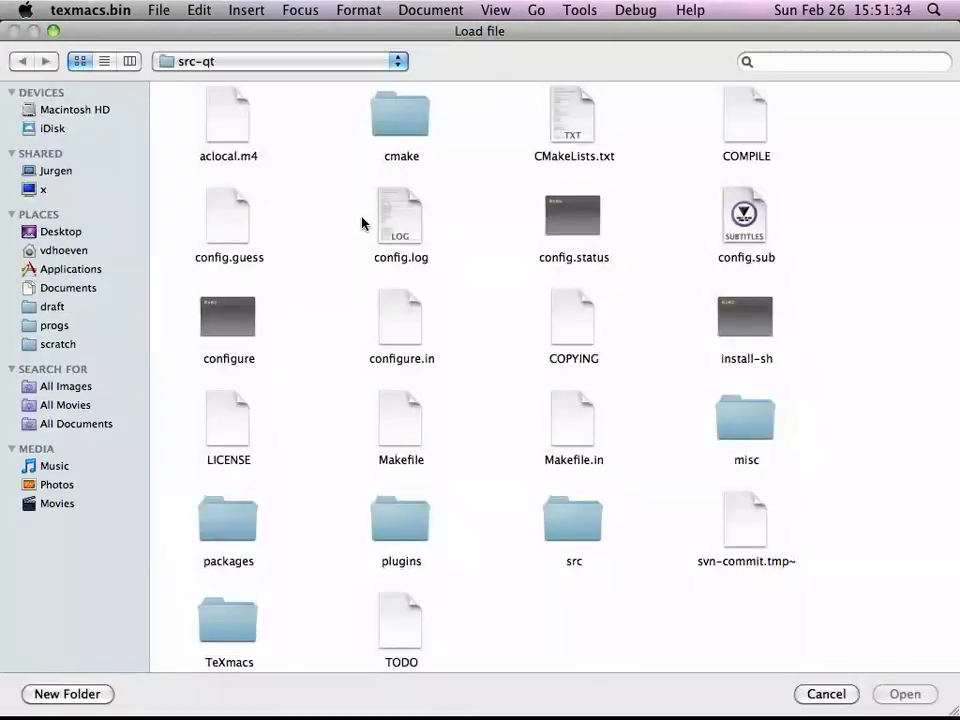
pyautogui.click(57, 343)
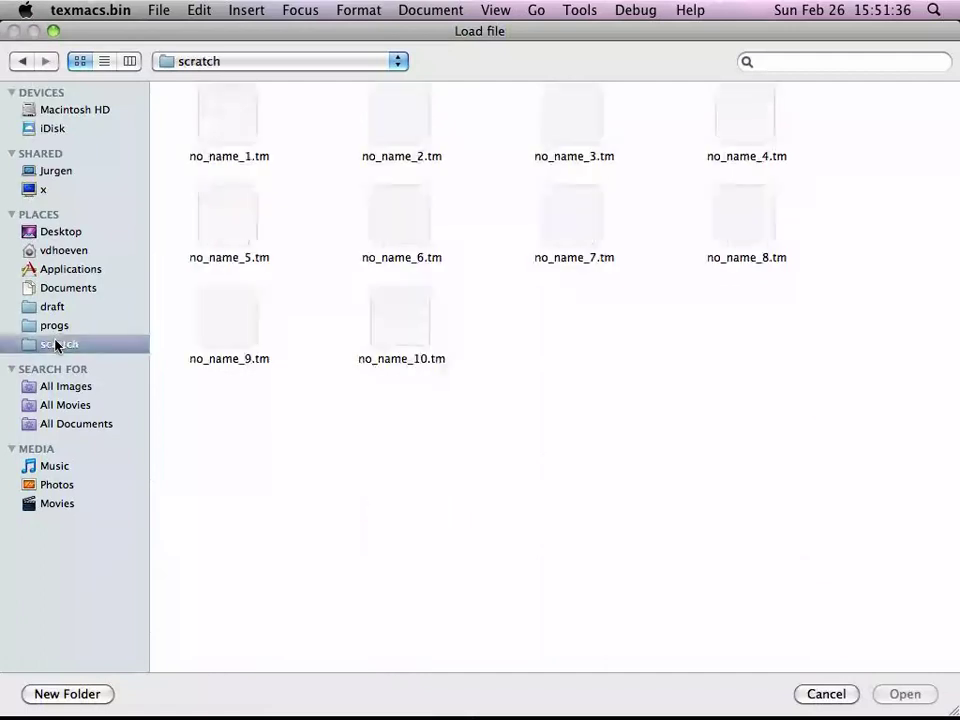
pyautogui.moveTo(729, 690)
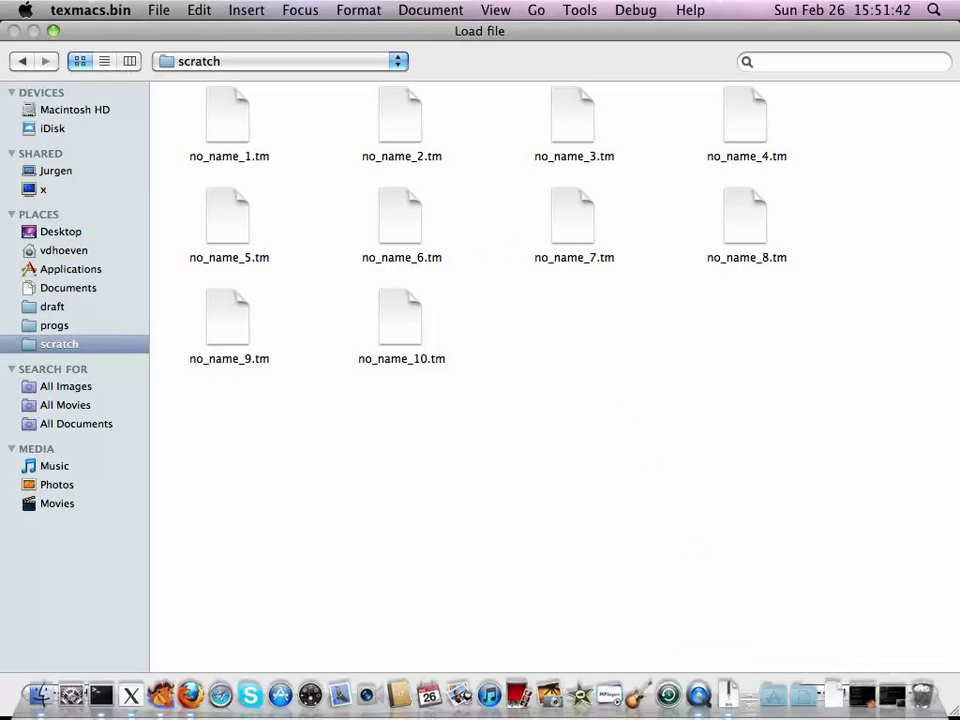
pyautogui.doubleClick(224, 323)
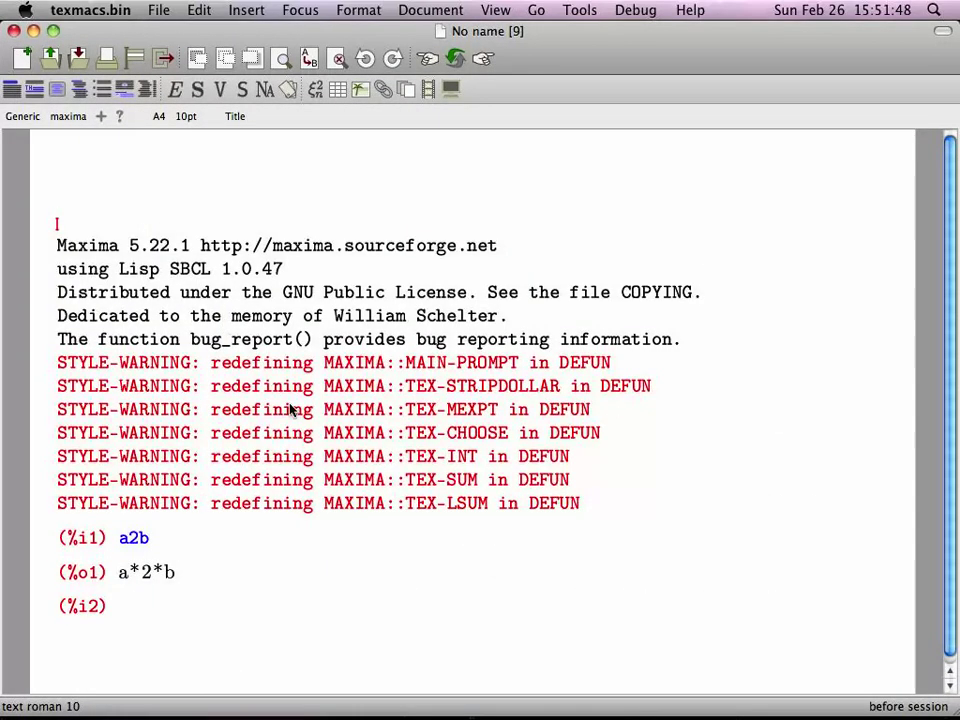
# - Load no_name_5.tm from the scratch folder and look through the document
pyautogui.press('super+o')
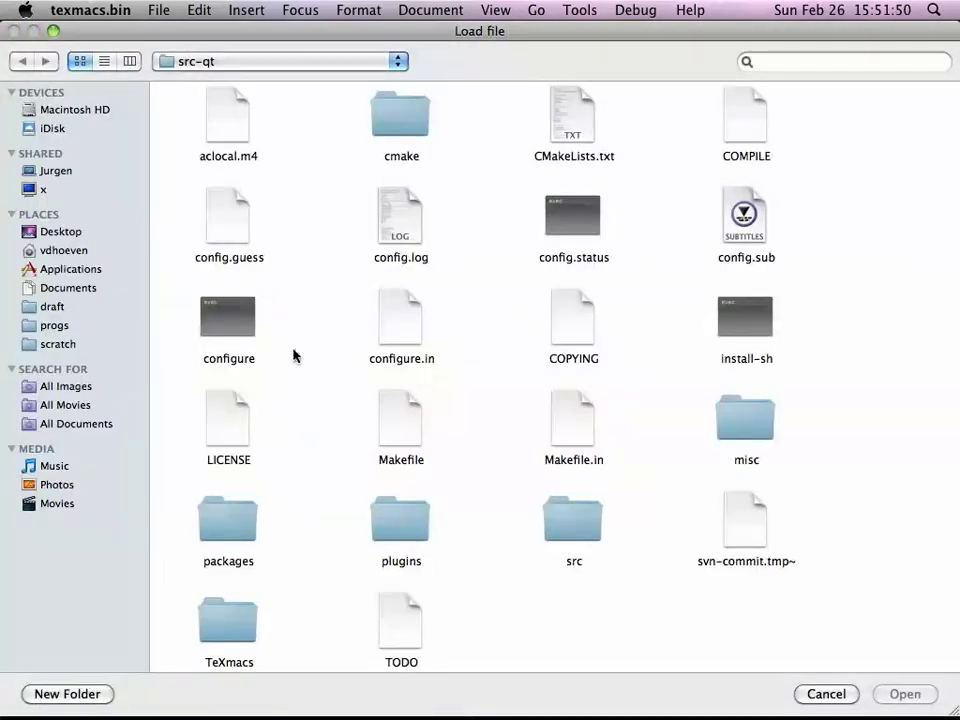
pyautogui.click(57, 345)
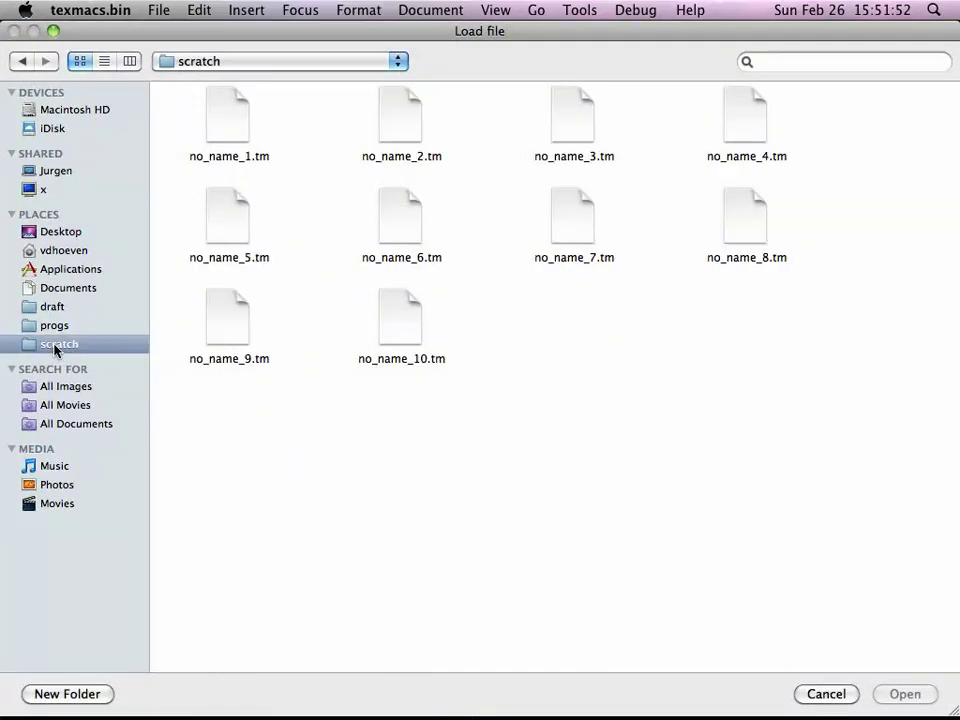
pyautogui.doubleClick(238, 240)
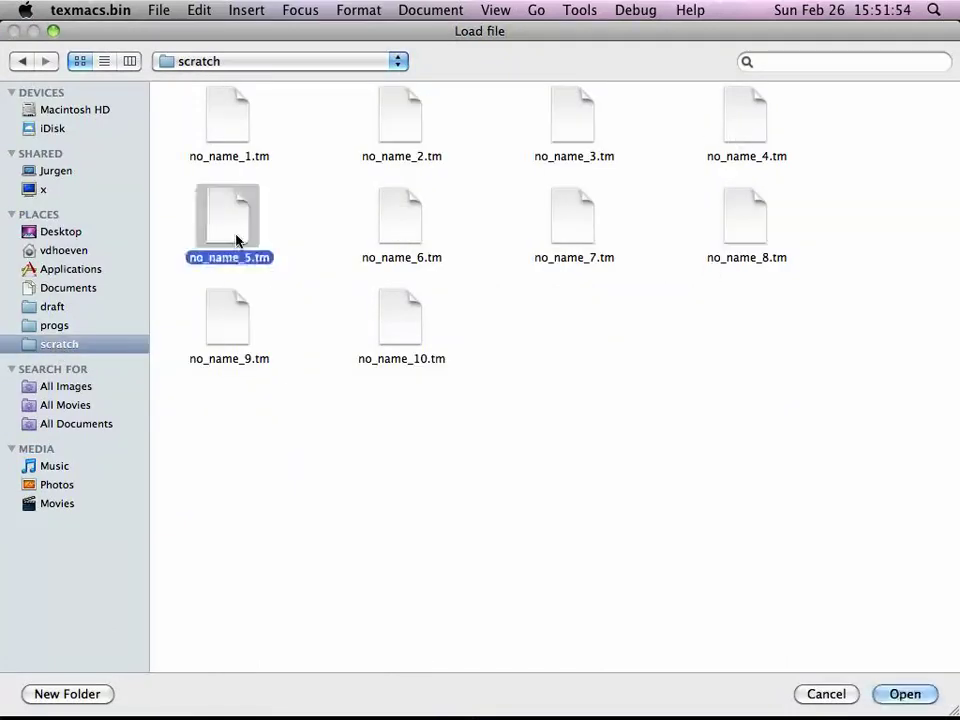
pyautogui.scroll(-5, 409, 266)
pyautogui.scroll(-10, 409, 266)
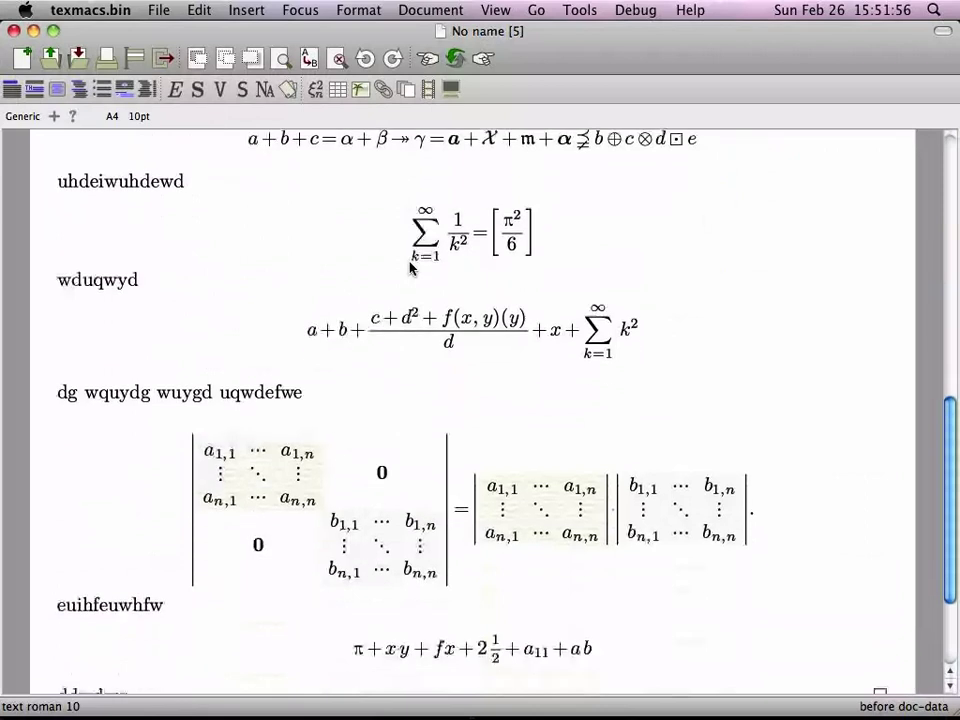
pyautogui.scroll(15, 409, 268)
pyautogui.scroll(-3, 409, 267)
pyautogui.scroll(3, 409, 268)
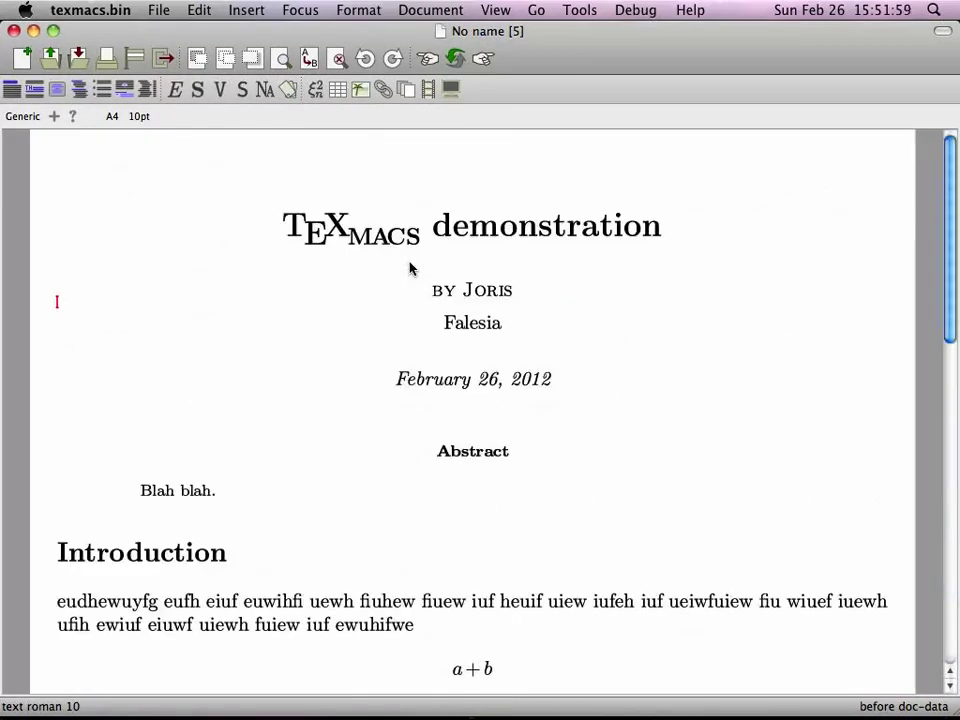
# - Place the cursor in the Introduction paragraph and change the document style to article
pyautogui.click(238, 602)
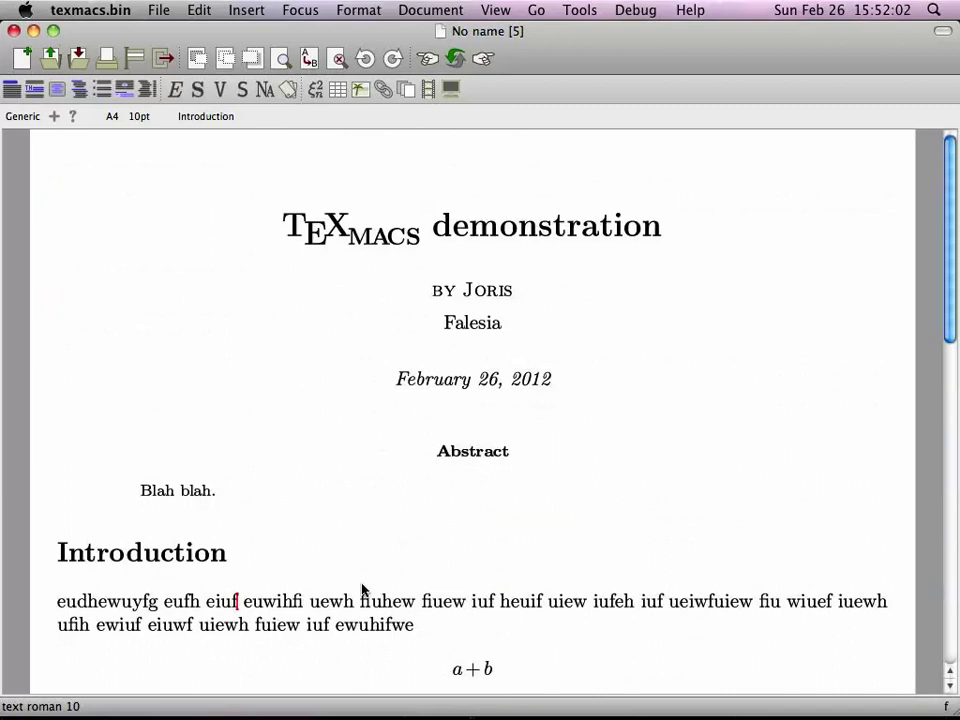
pyautogui.scroll(-10, 362, 590)
pyautogui.scroll(7, 362, 590)
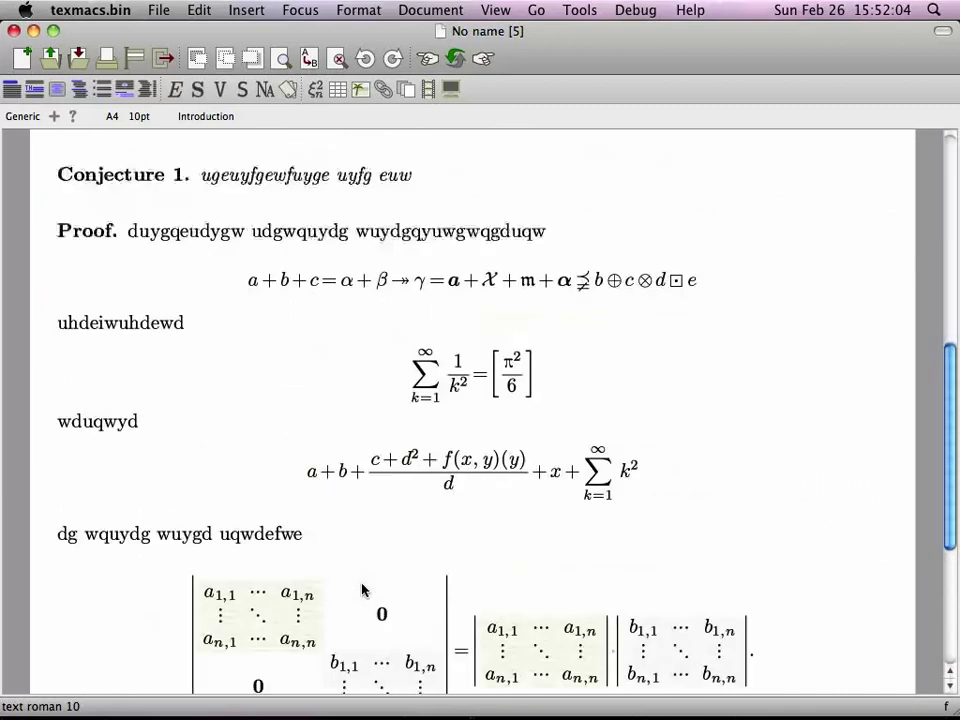
pyautogui.scroll(2, 362, 590)
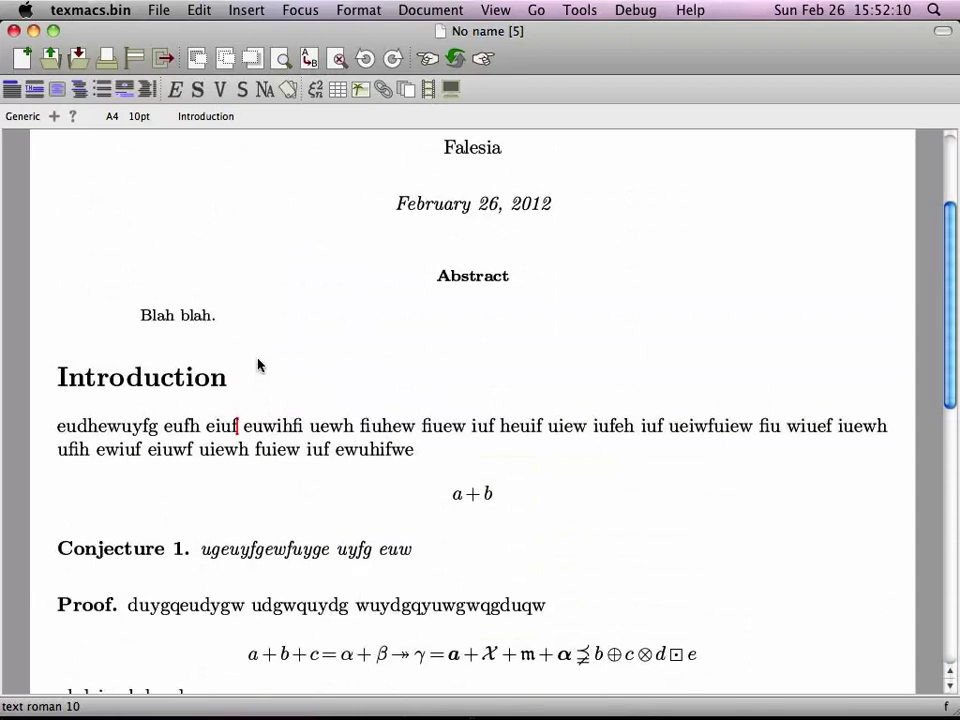
pyautogui.click(24, 118)
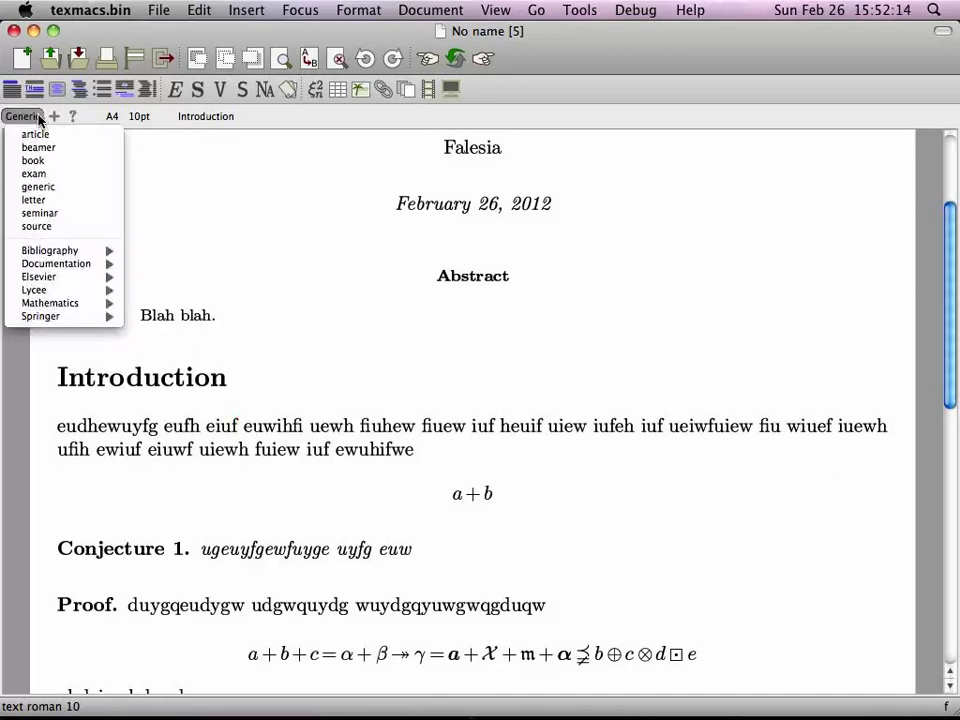
pyautogui.click(41, 134)
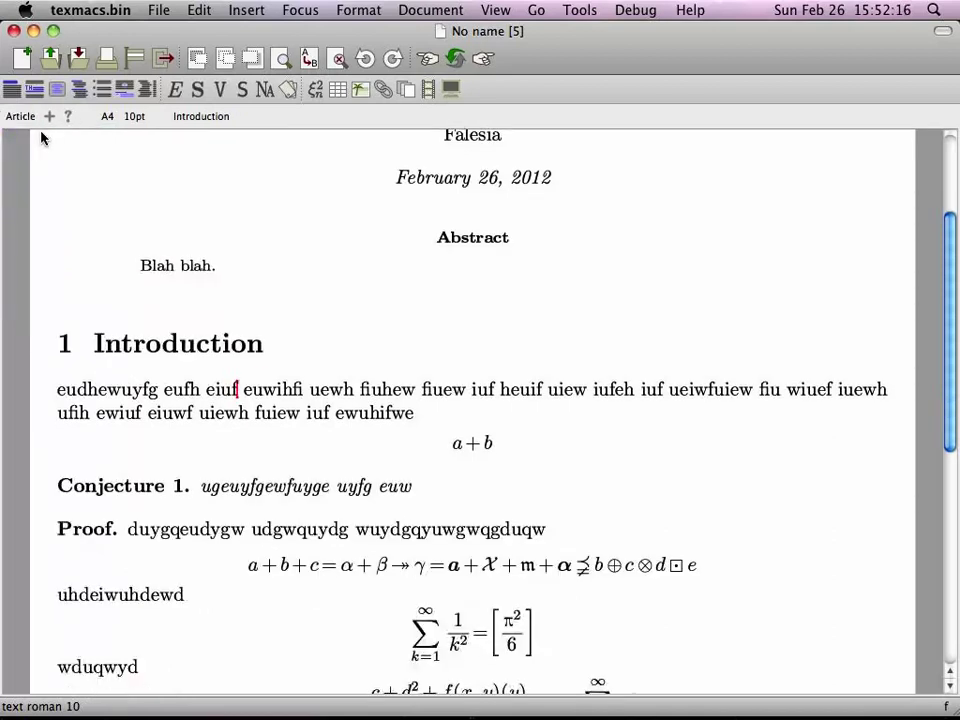
# - Move the cursor in and out of the Introduction heading to examine how its section number behaves
pyautogui.click(62, 343)
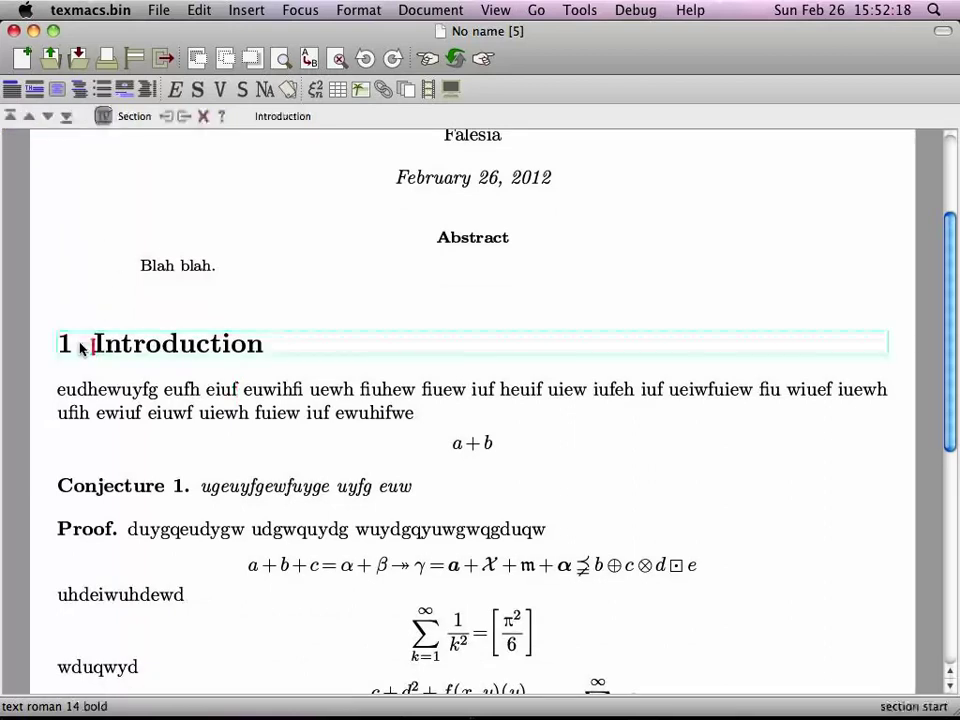
pyautogui.press('Left')
pyautogui.press('Right')
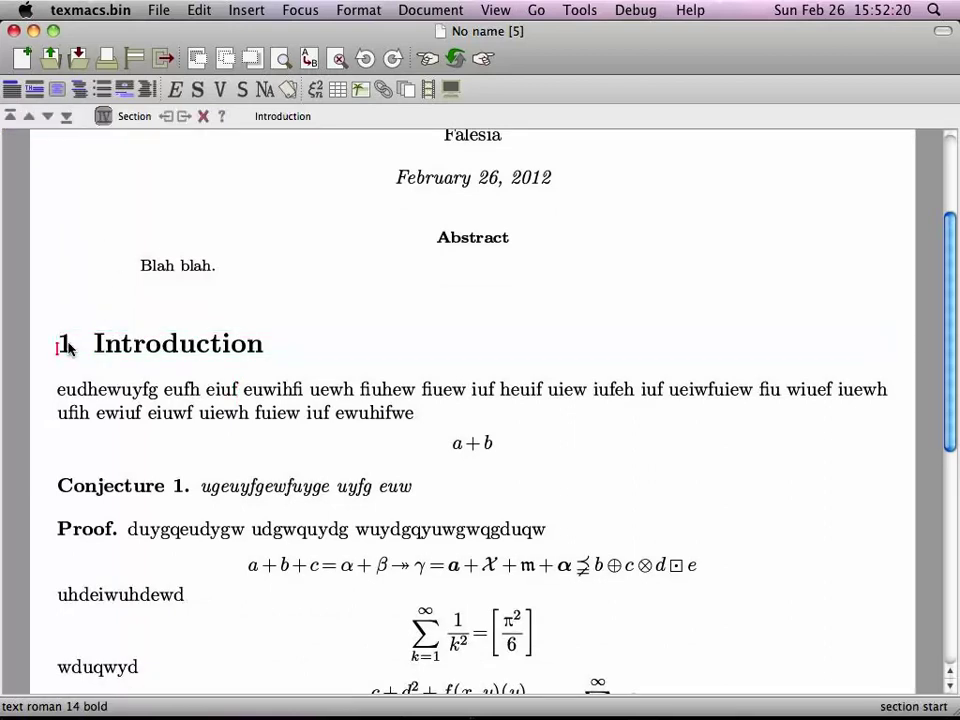
pyautogui.press('Left')
pyautogui.press('Right')
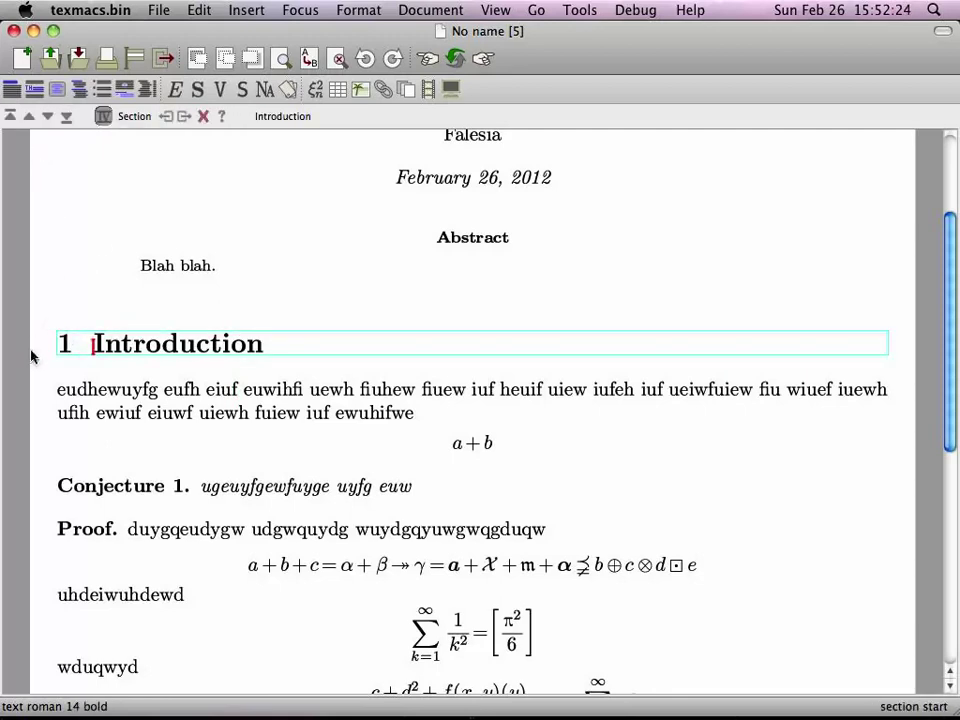
pyautogui.click(50, 345)
# - Apply the Springer svjour style to the document and return to its title
pyautogui.click(20, 116)
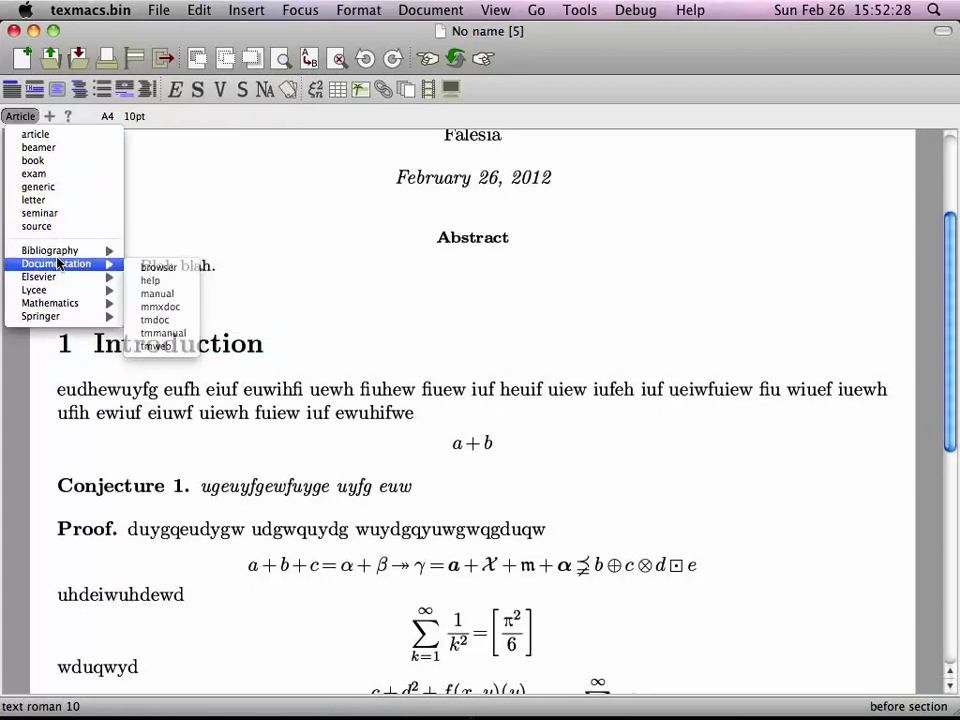
pyautogui.moveTo(63, 291)
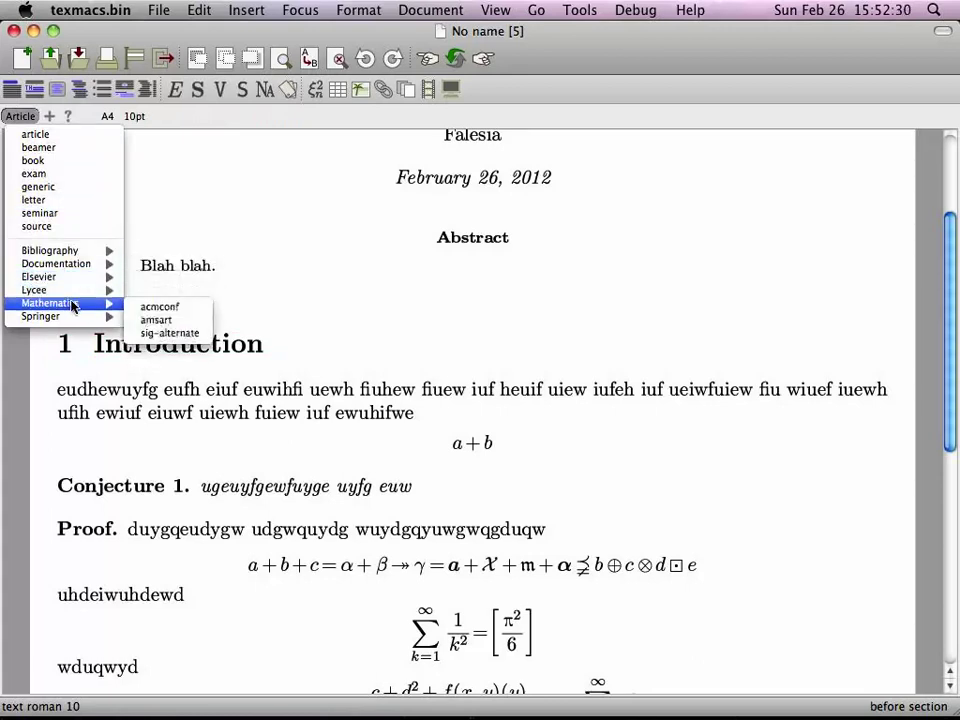
pyautogui.moveTo(109, 319)
pyautogui.click(157, 322)
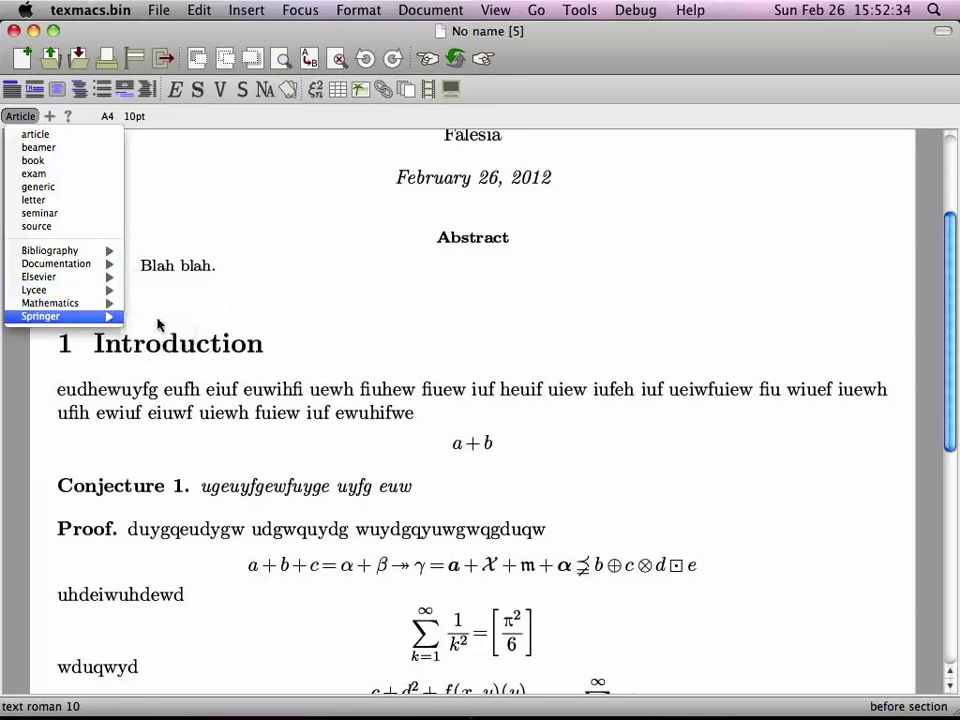
pyautogui.scroll(5, 294, 401)
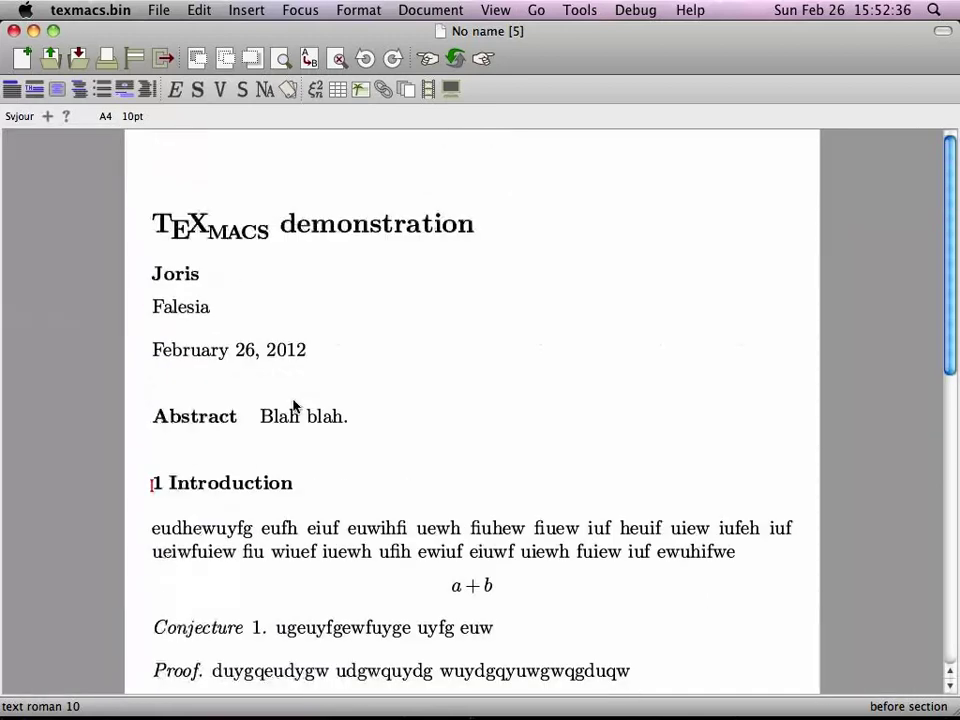
# - Examine the layout of the whole document in the svjour style, from the title to the final section
pyautogui.scroll(-2, 295, 405)
pyautogui.scroll(-8, 293, 404)
pyautogui.scroll(1, 293, 404)
pyautogui.scroll(13, 293, 404)
pyautogui.scroll(-9, 293, 404)
pyautogui.scroll(-6, 293, 404)
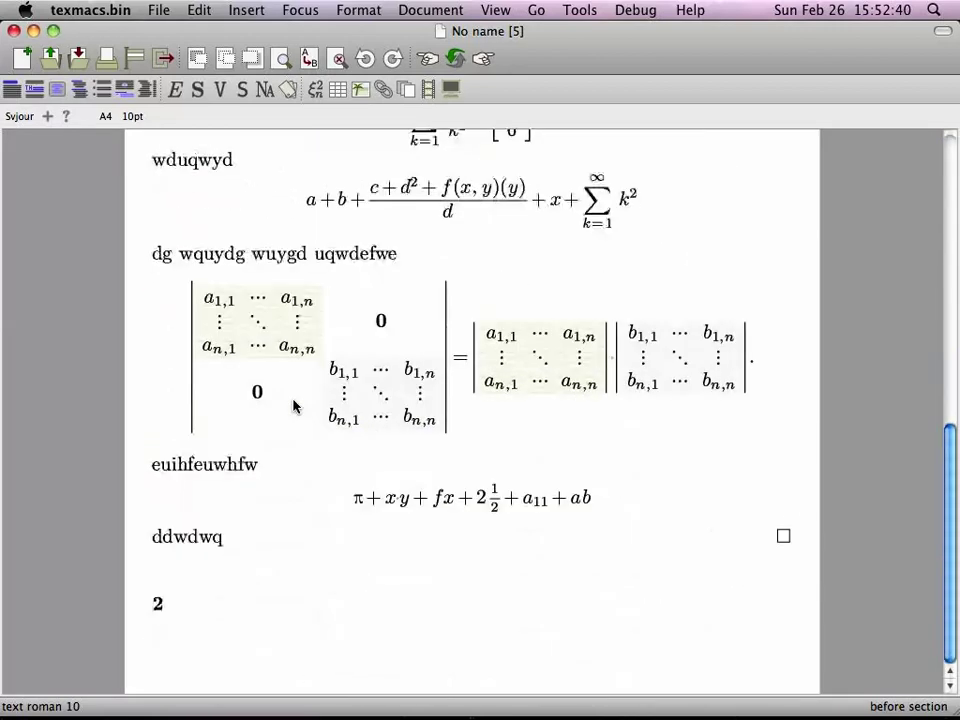
pyautogui.scroll(17, 293, 404)
pyautogui.scroll(-3, 293, 404)
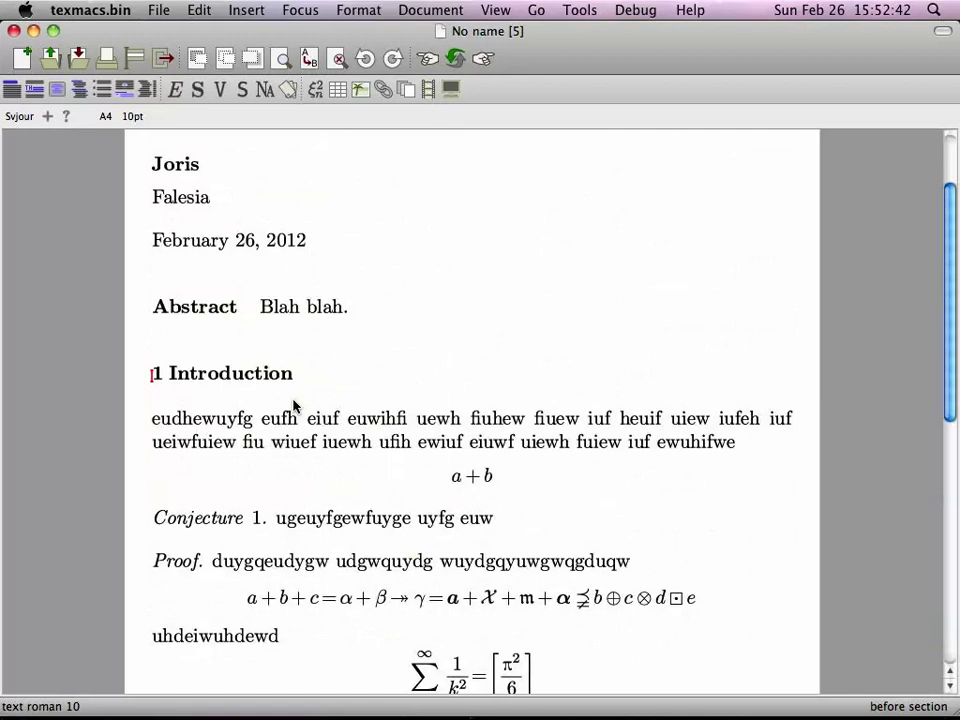
pyautogui.scroll(3, 293, 404)
# - Inspect the abstract and the author address by placing the cursor in each, and return to the Introduction paragraph
pyautogui.click(259, 418)
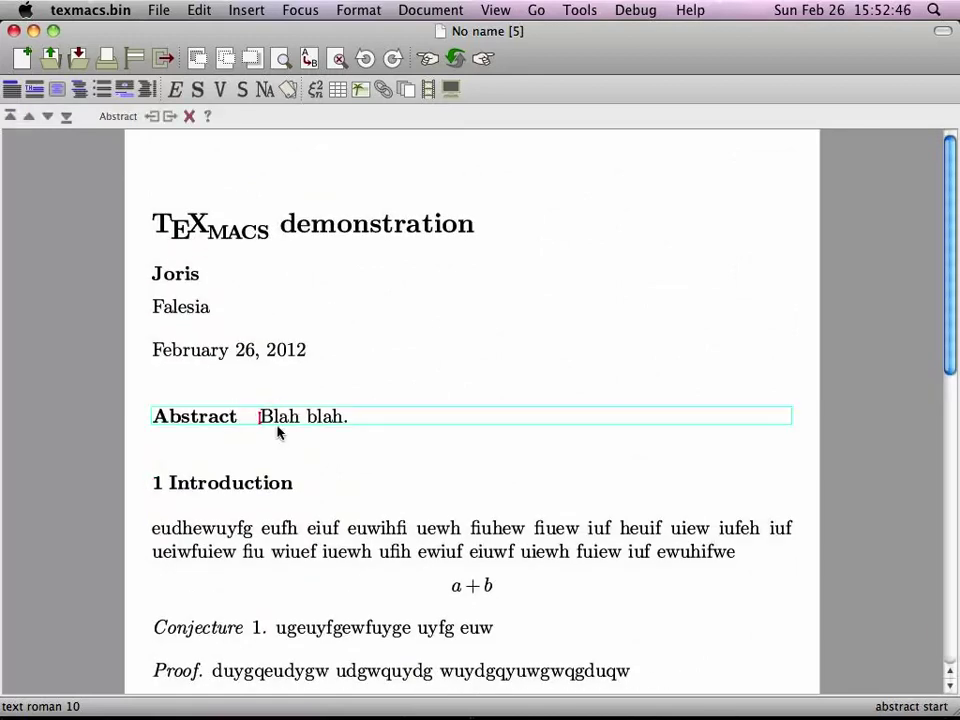
pyautogui.click(181, 307)
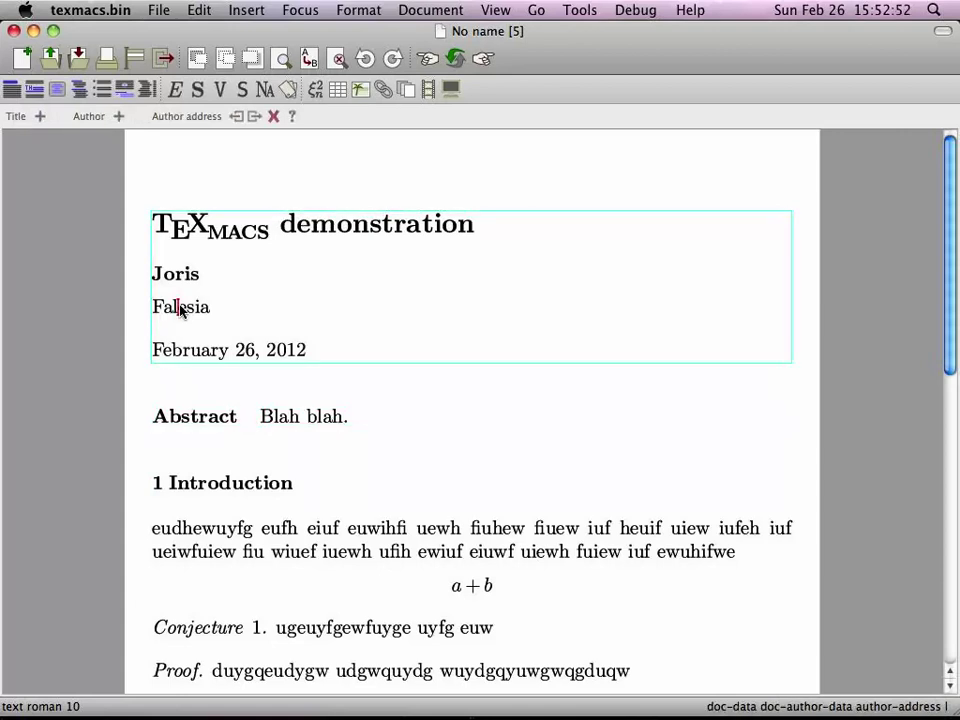
pyautogui.scroll(-1, 262, 503)
pyautogui.click(261, 520)
pyautogui.press('super+s')
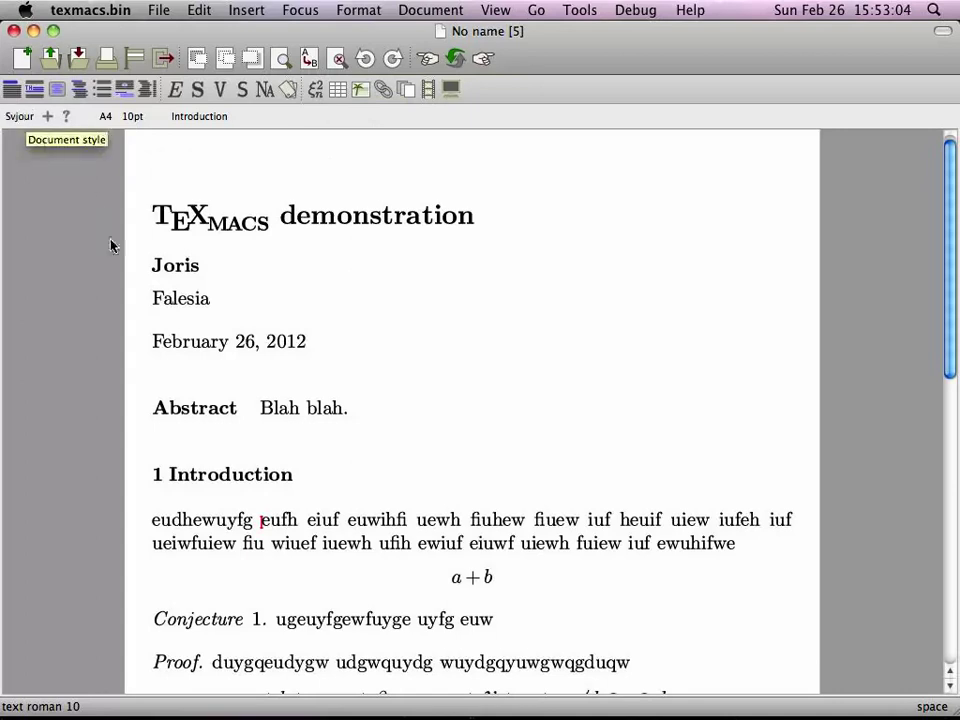
# - Turn the conjecture below the a+b formula into a theorem and put the cursor back at the Introduction paragraph's start
pyautogui.click(354, 622)
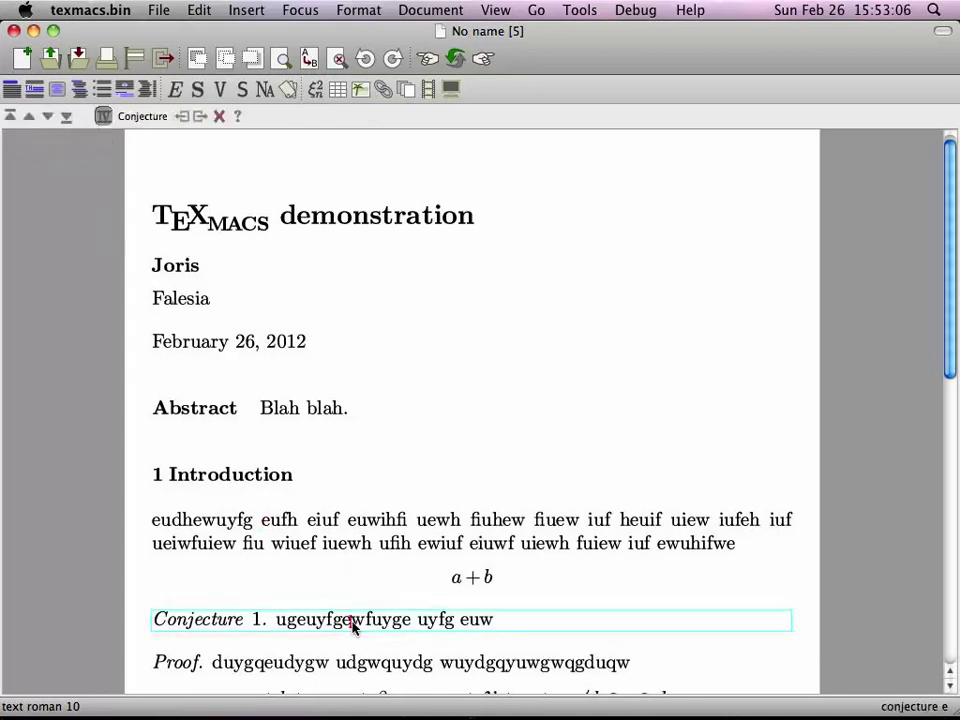
pyautogui.hotkey('ctrl', 'Tab')
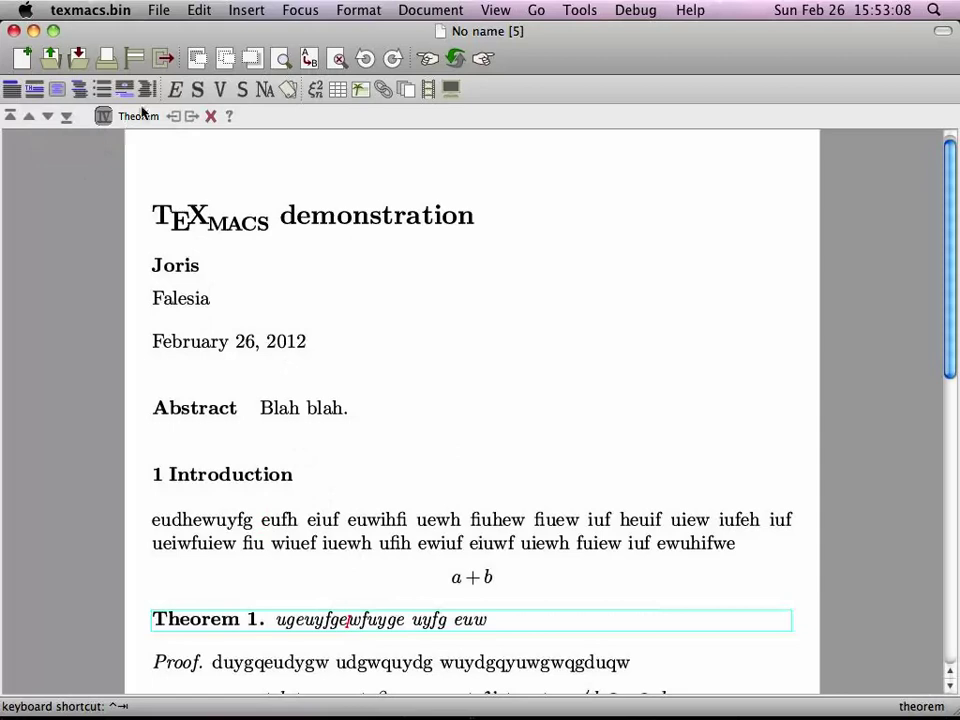
pyautogui.click(146, 521)
# - Set the document language to French and place the cursor in the date of the title block
pyautogui.click(410, 8)
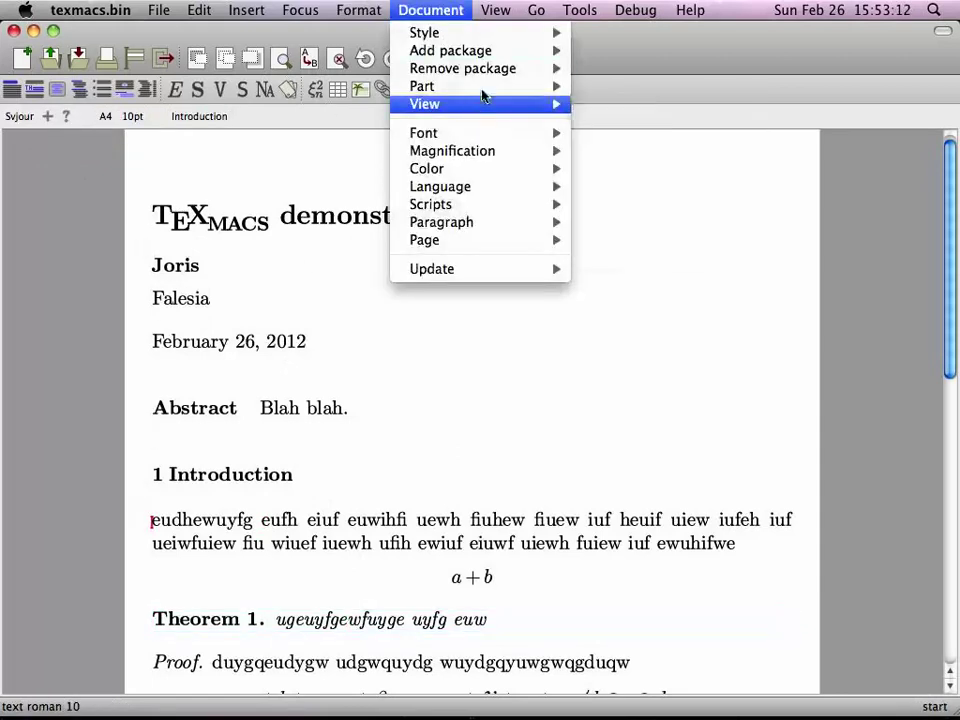
pyautogui.moveTo(498, 140)
pyautogui.moveTo(527, 189)
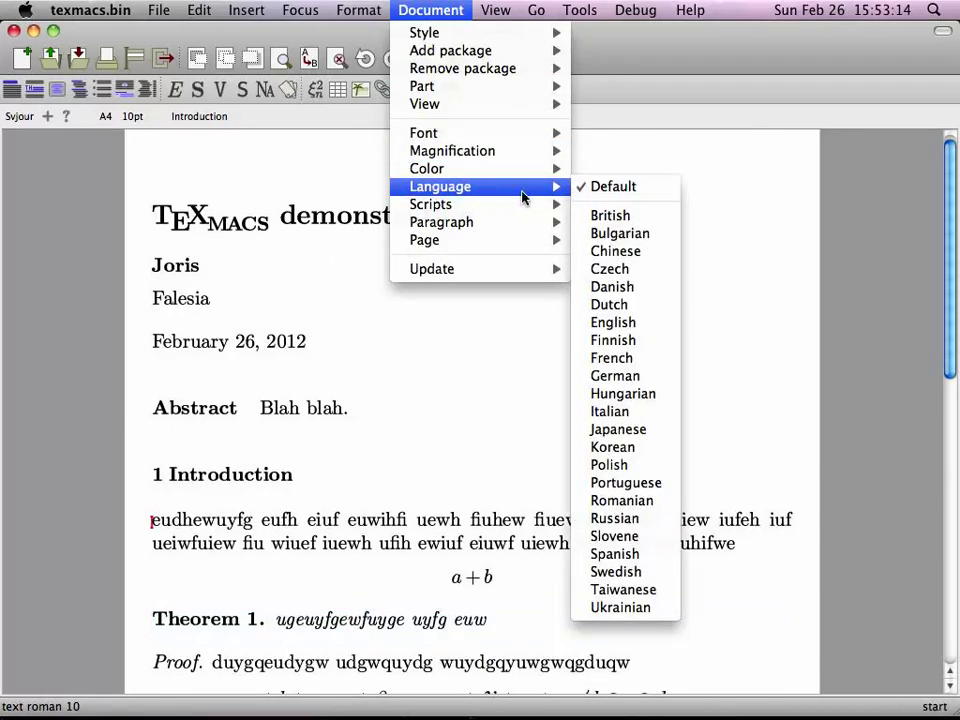
pyautogui.click(632, 362)
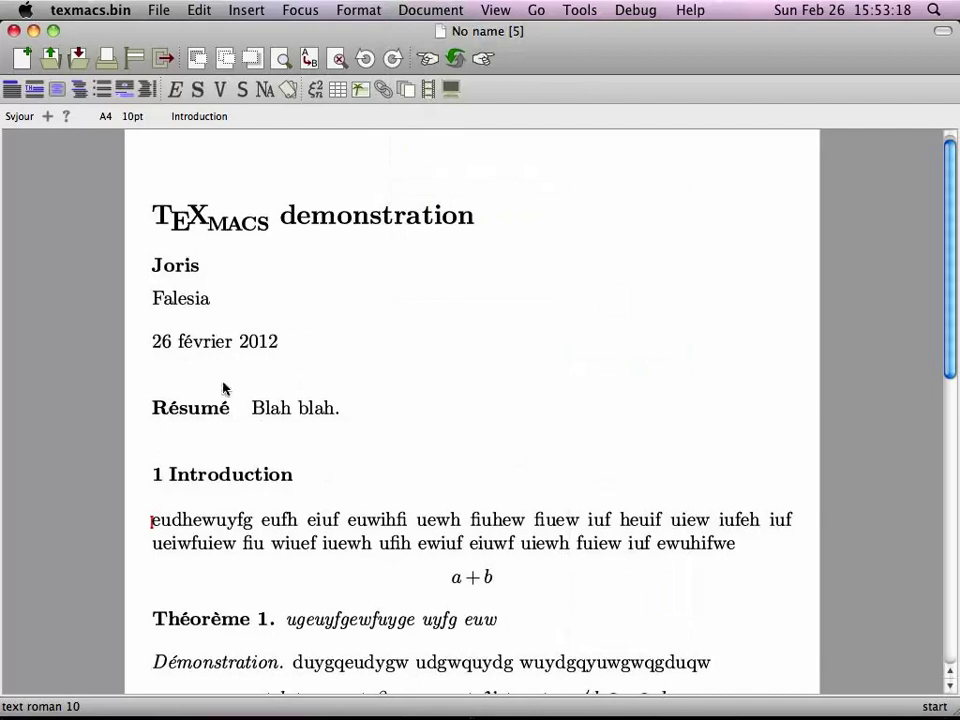
pyautogui.click(198, 343)
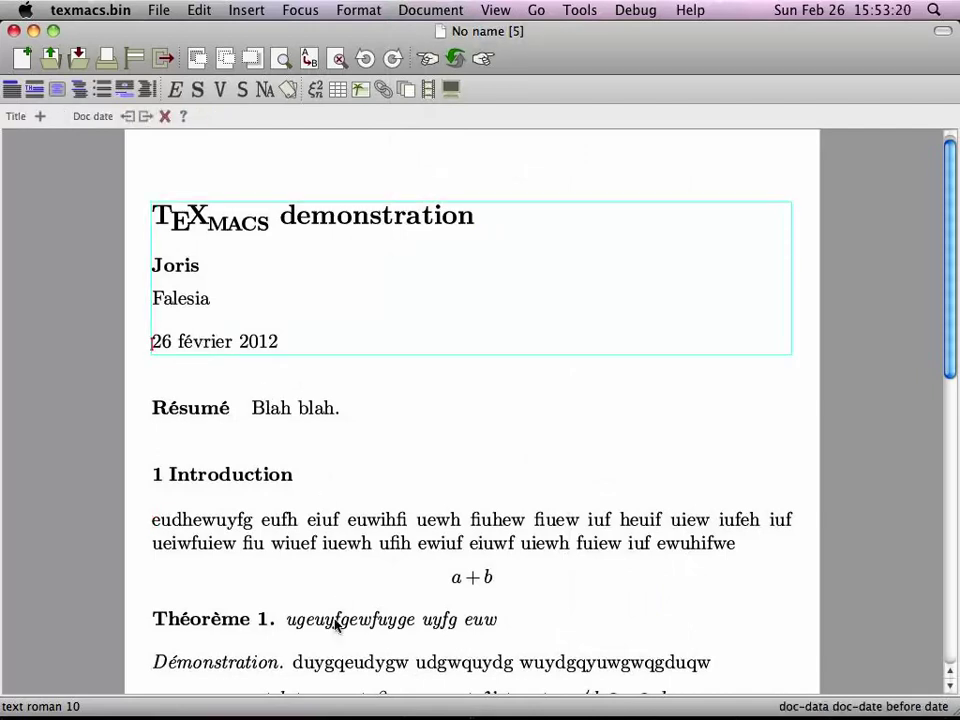
# - Inspect the theorem and the proof in the French version, look through the whole document, and return to the Introduction paragraph
pyautogui.click(303, 619)
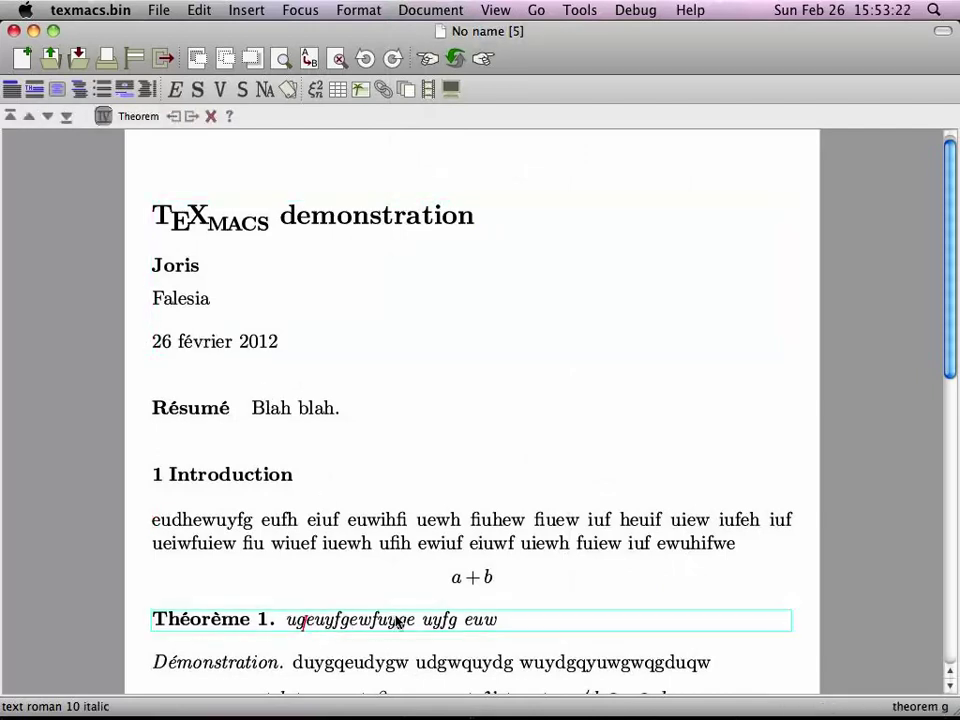
pyautogui.scroll(-5, 397, 621)
pyautogui.click(346, 460)
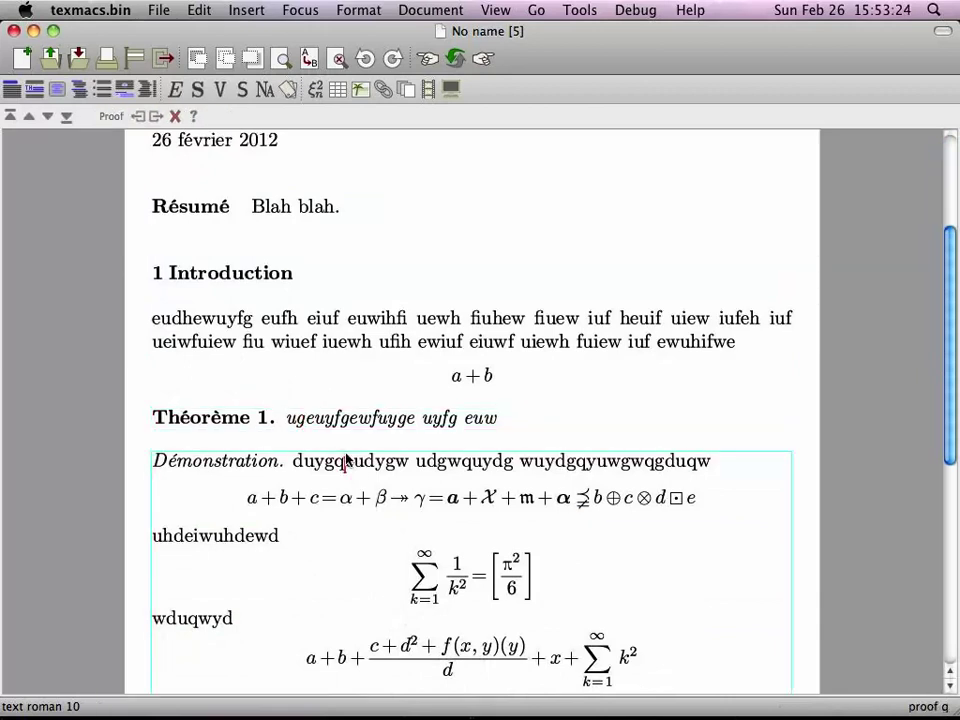
pyautogui.scroll(5, 347, 459)
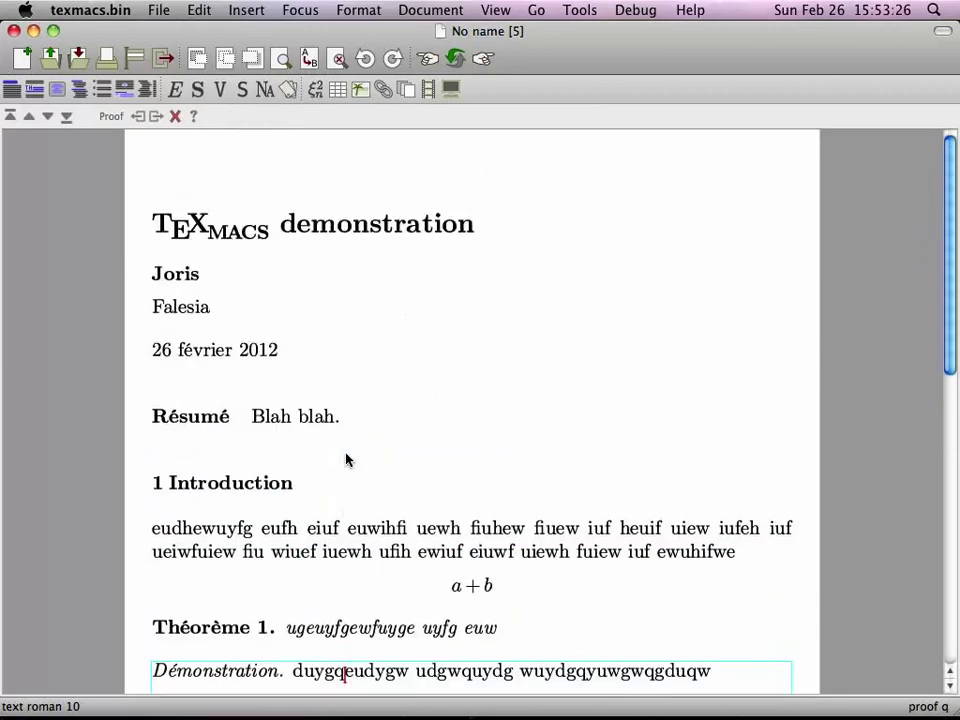
pyautogui.scroll(-12, 339, 480)
pyautogui.scroll(10, 336, 510)
pyautogui.scroll(-3, 320, 448)
pyautogui.scroll(3, 310, 452)
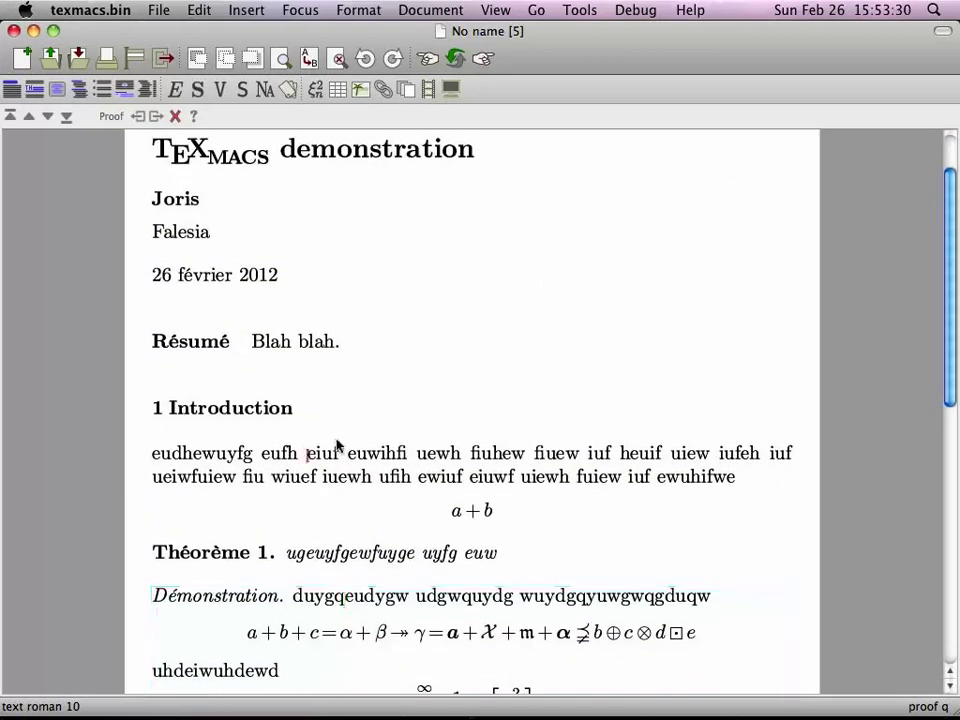
pyautogui.click(307, 453)
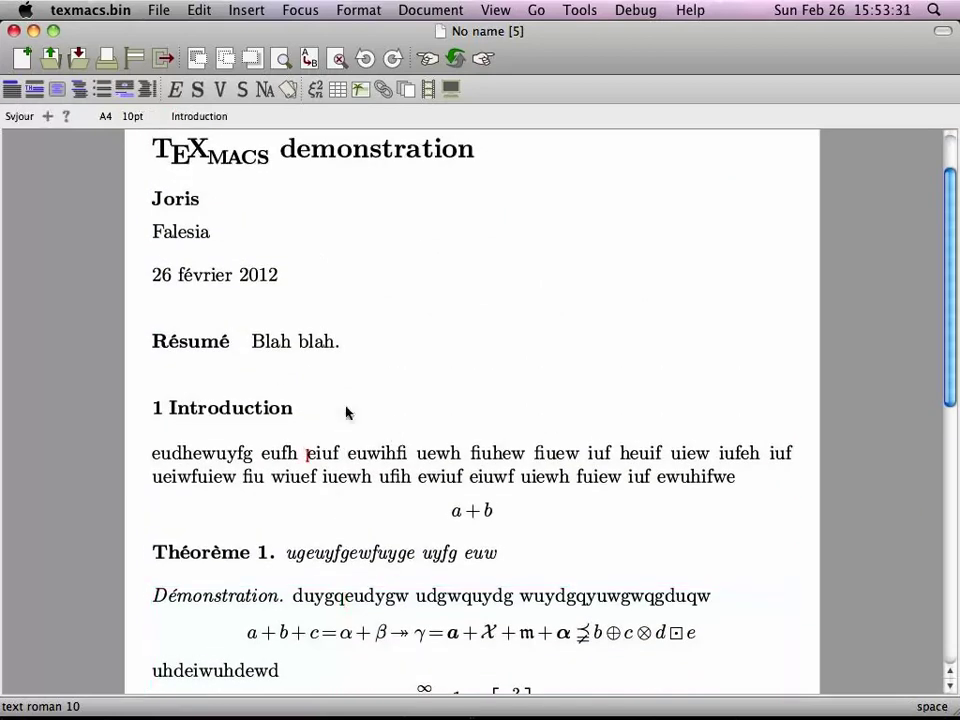
# - Search for the mathematical letter "a" from the a+b formula, cycle through its occurrences, and leave the search
pyautogui.click(393, 526)
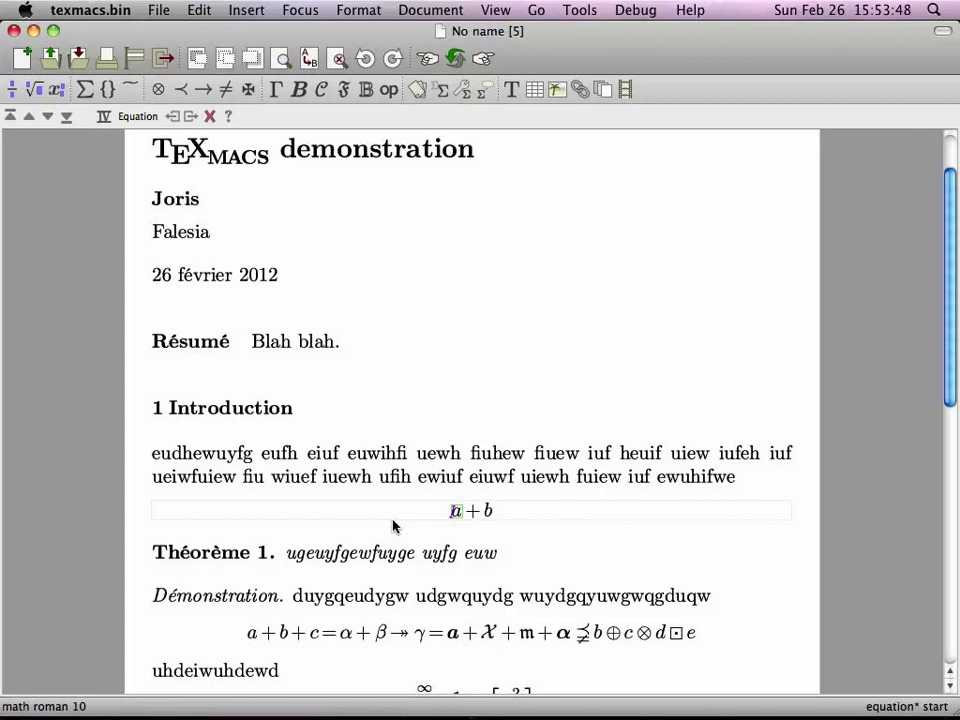
pyautogui.hotkey('ctrl', 's')
pyautogui.write('a')
pyautogui.hotkey('ctrl', 's')
pyautogui.hotkey('ctrl', 's')
pyautogui.hotkey('ctrl', 's')
pyautogui.hotkey('ctrl', 's')
pyautogui.hotkey('ctrl', 's')
pyautogui.hotkey('ctrl', 's')
pyautogui.hotkey('ctrl', 's')
pyautogui.hotkey('ctrl', 's')
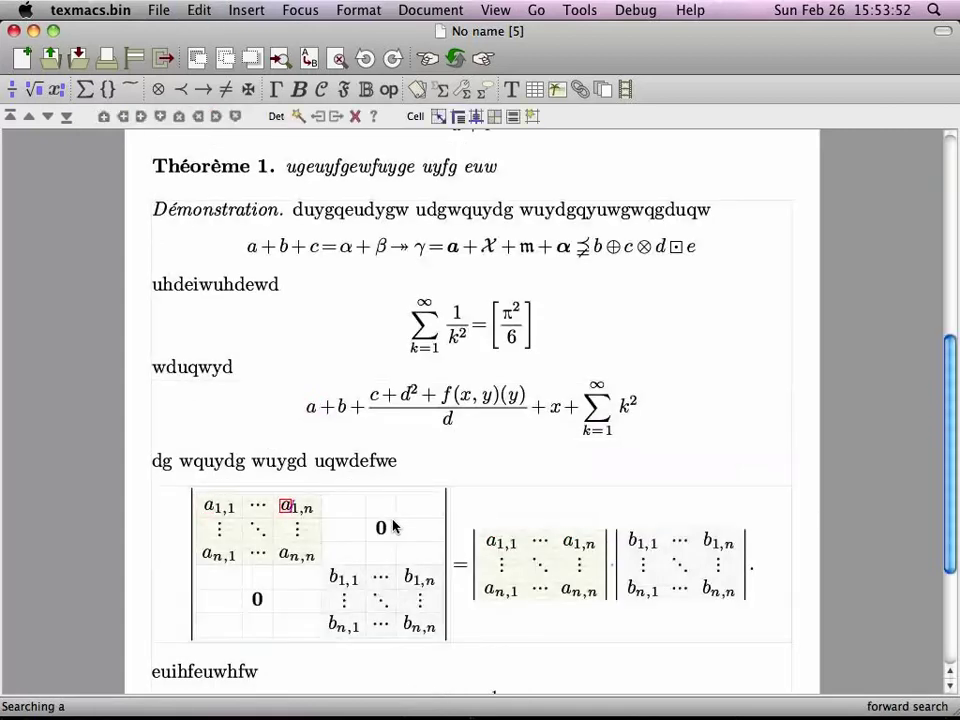
pyautogui.hotkey('ctrl', 's')
pyautogui.hotkey('ctrl', 's')
pyautogui.hotkey('ctrl', 's')
pyautogui.hotkey('ctrl', 's')
pyautogui.hotkey('ctrl', 's')
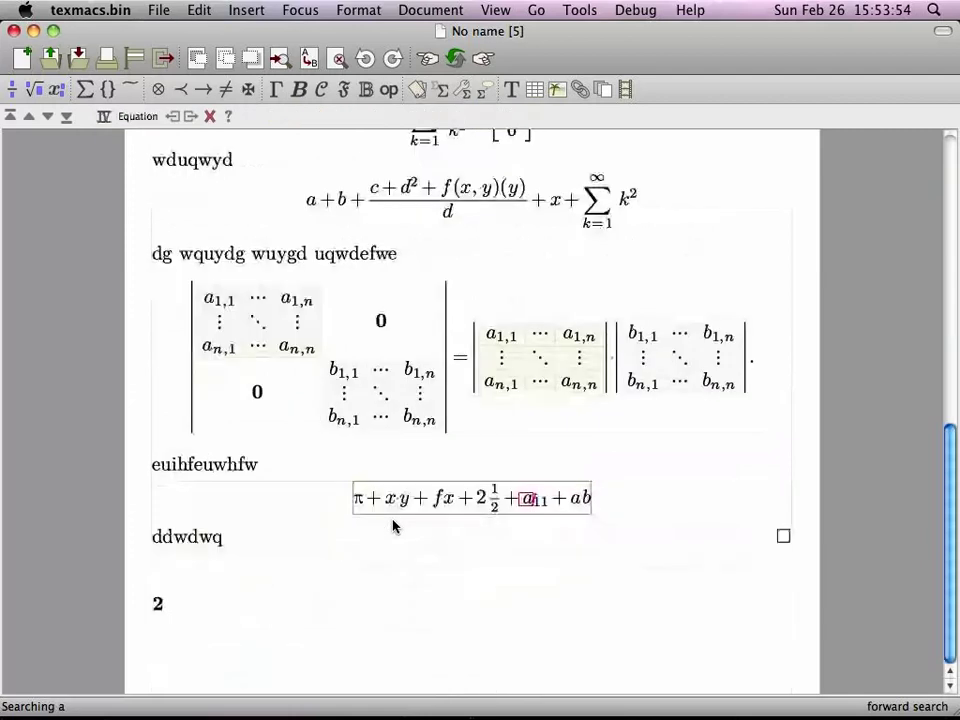
pyautogui.hotkey('ctrl', 's')
pyautogui.hotkey('ctrl', 's')
pyautogui.hotkey('ctrl', 's')
pyautogui.hotkey('ctrl', 's')
pyautogui.hotkey('ctrl', 's')
pyautogui.hotkey('ctrl', 's')
pyautogui.hotkey('ctrl', 's')
pyautogui.hotkey('ctrl', 's')
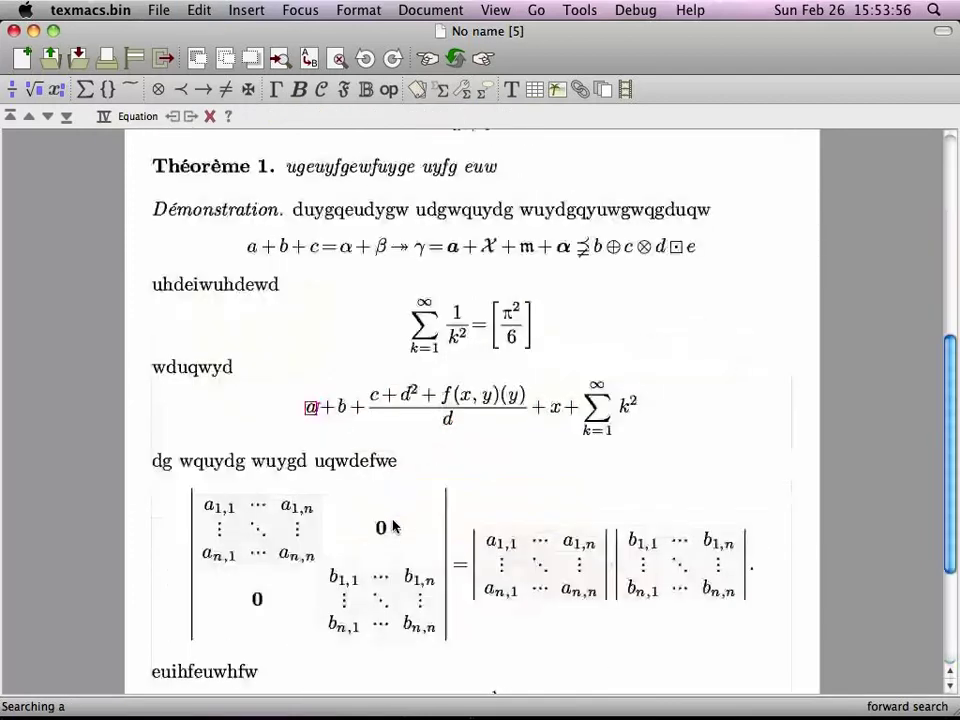
pyautogui.hotkey('ctrl', 's')
pyautogui.hotkey('ctrl', 's')
pyautogui.hotkey('ctrl', 's')
pyautogui.hotkey('ctrl', 's')
pyautogui.hotkey('ctrl', 's')
pyautogui.hotkey('ctrl', 's')
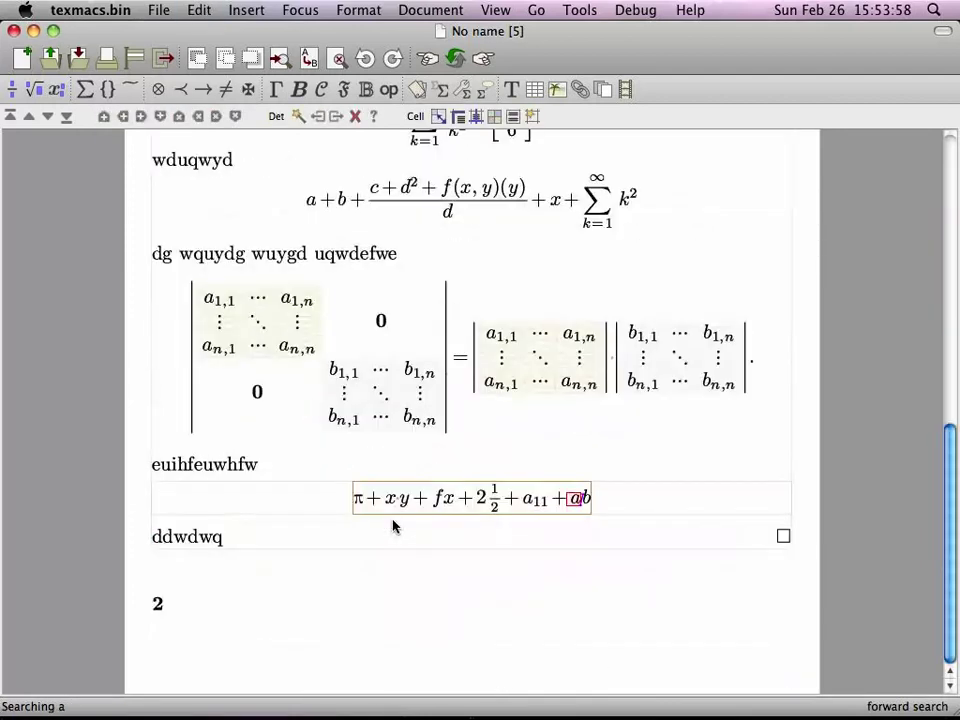
pyautogui.hotkey('ctrl', 's')
pyautogui.hotkey('ctrl', 's')
pyautogui.hotkey('ctrl', 's')
pyautogui.hotkey('ctrl', 's')
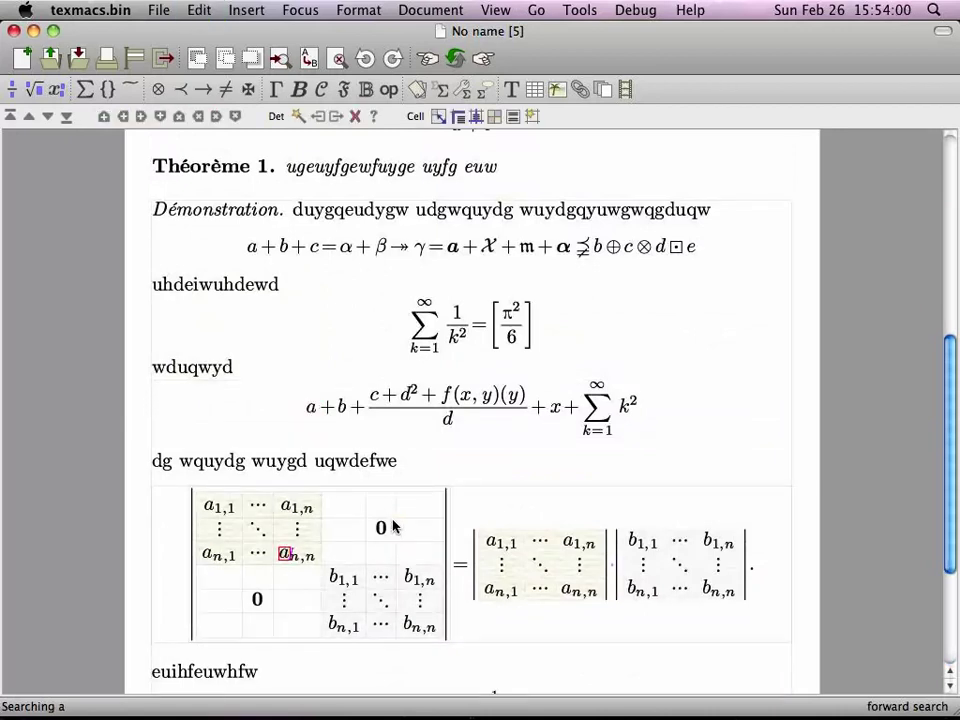
pyautogui.press('Up')
# - Insert "aaguyaga" into a word on the Introduction's first line and "aaaa" into the proof's first line
pyautogui.scroll(10, 411, 428)
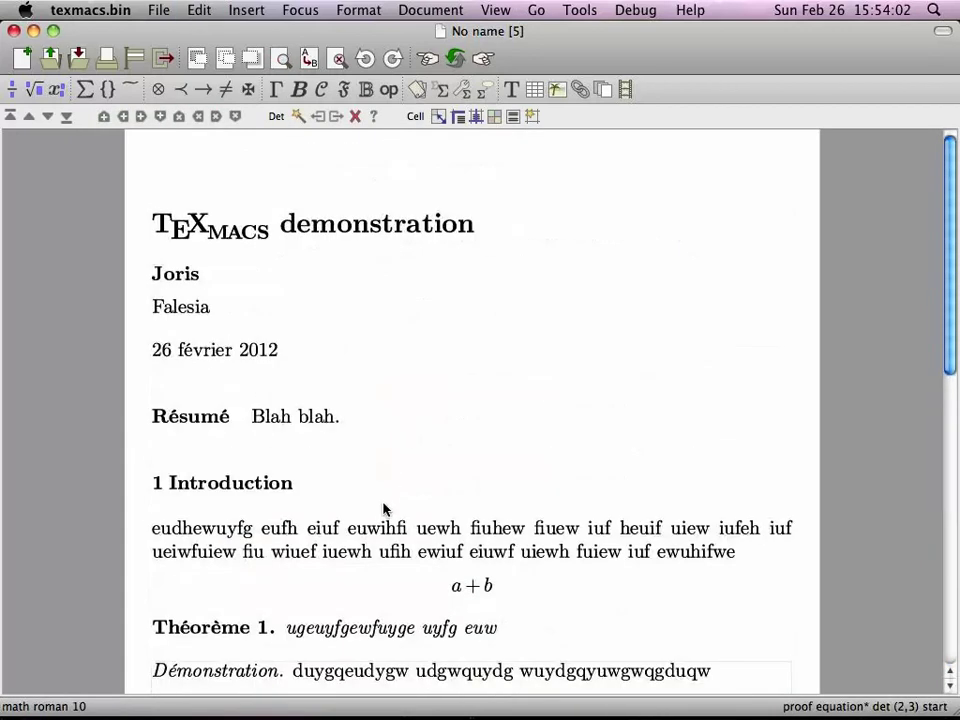
pyautogui.click(379, 540)
pyautogui.write('aaguyaga')
pyautogui.click(424, 684)
pyautogui.write('aaaa')
# - Search for "a" again from the start of the a+b formula and step through the matches in the formulas
pyautogui.click(405, 593)
pyautogui.hotkey('ctrl', 's')
pyautogui.write('a')
pyautogui.hotkey('ctrl', 's')
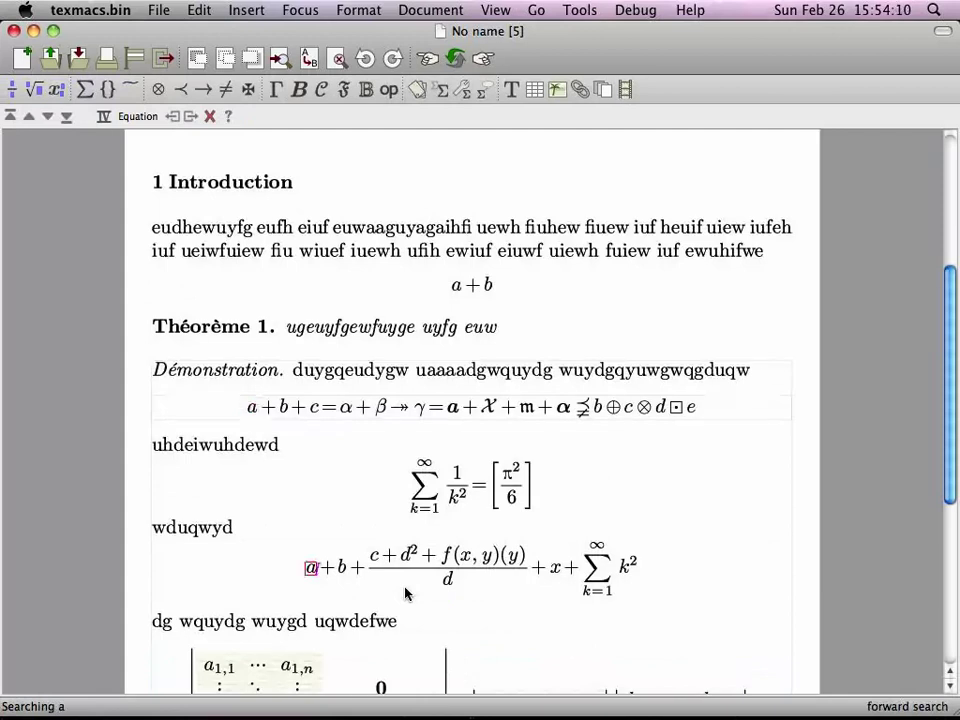
pyautogui.hotkey('ctrl', 's')
pyautogui.hotkey('ctrl', 's')
pyautogui.hotkey('ctrl', 's')
pyautogui.hotkey('ctrl', 's')
pyautogui.hotkey('ctrl', 's')
pyautogui.hotkey('ctrl', 's')
pyautogui.hotkey('ctrl', 's')
pyautogui.hotkey('ctrl', 's')
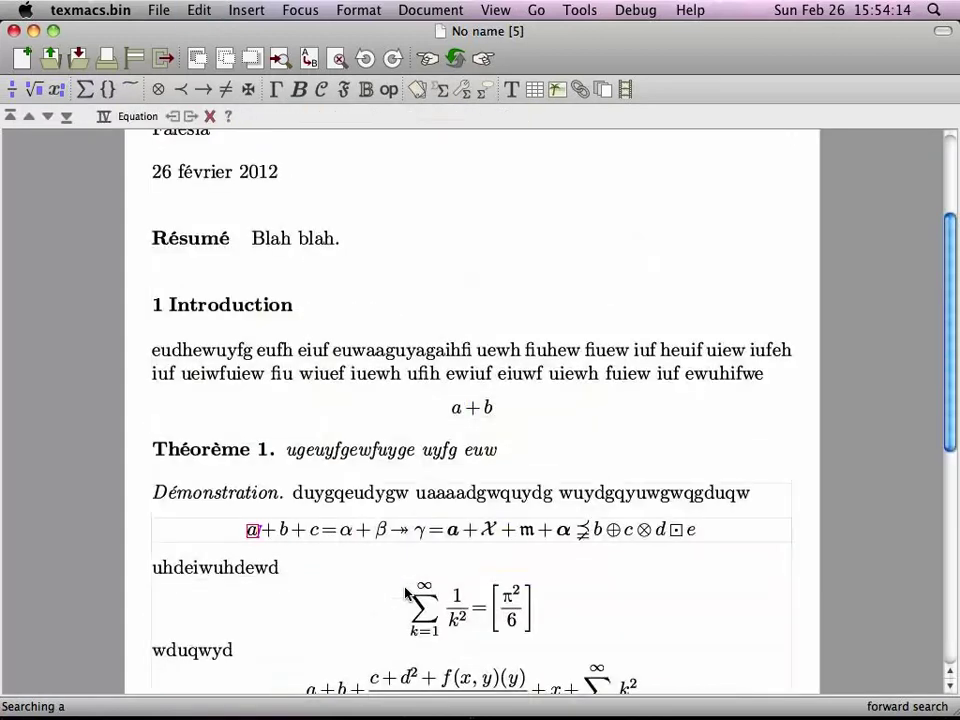
pyautogui.hotkey('ctrl', 's')
pyautogui.hotkey('ctrl', 'r')
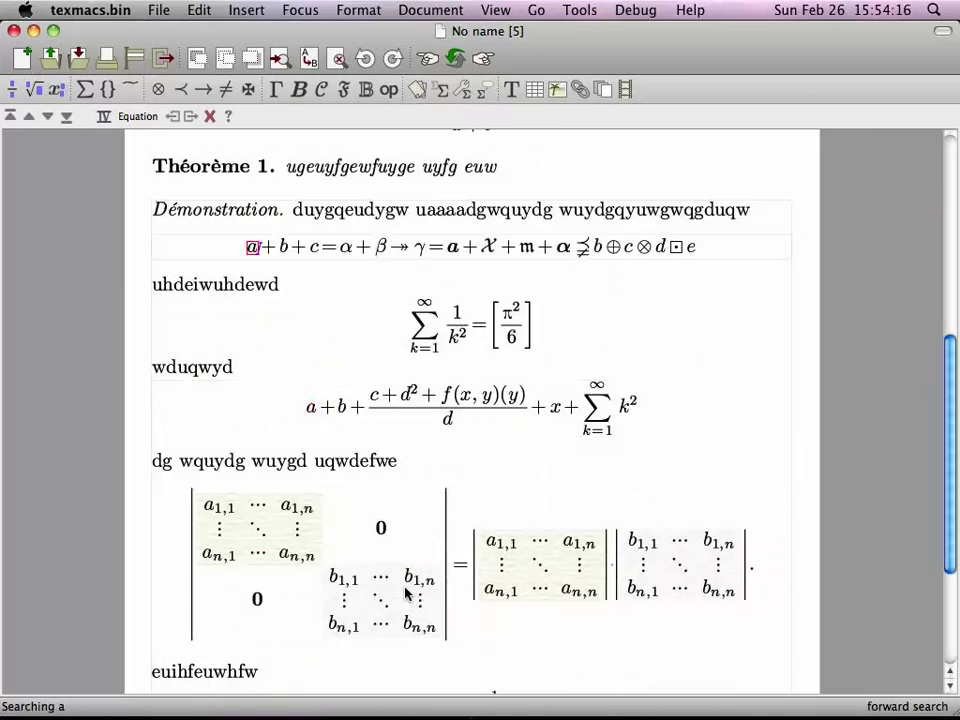
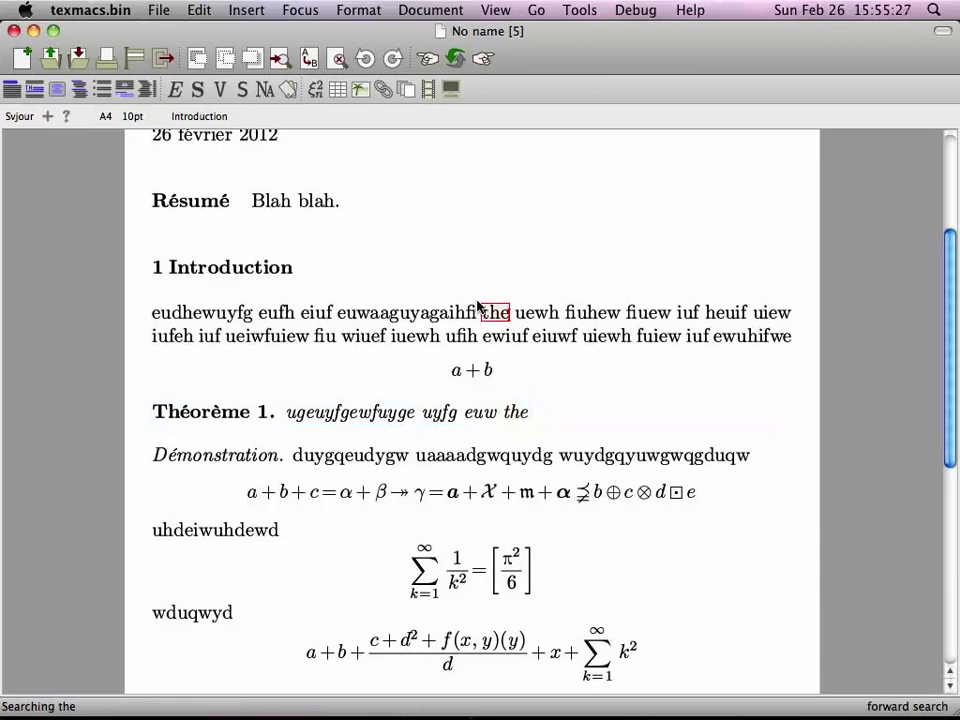
# - Leave the search and append "+" followed by the text-mode words "the test" to the formula below "uhdeiwuhdewd"
pyautogui.press('Escape')
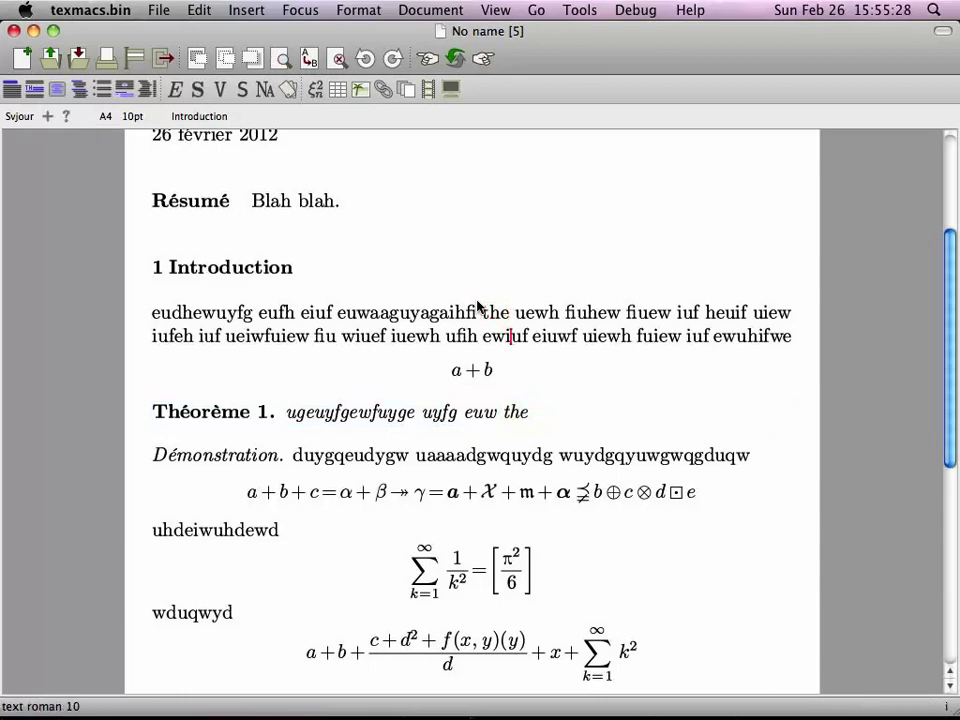
pyautogui.press('Down')
pyautogui.press('Down')
pyautogui.press('Down')
pyautogui.press('Down')
pyautogui.press('Down')
pyautogui.press('Down')
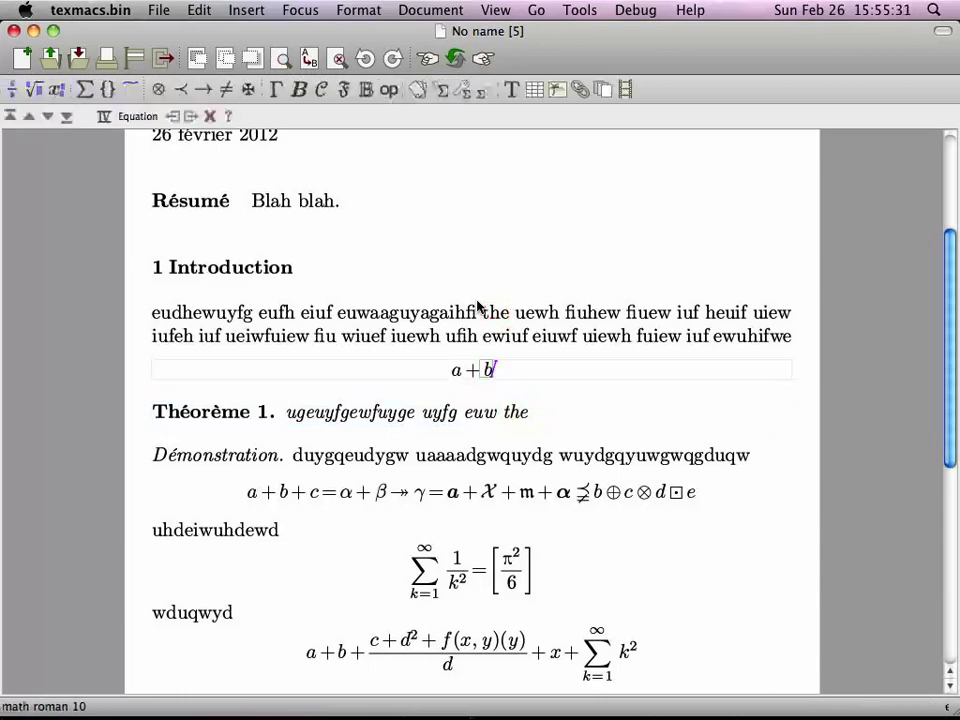
pyautogui.press('Right')
pyautogui.press('Right')
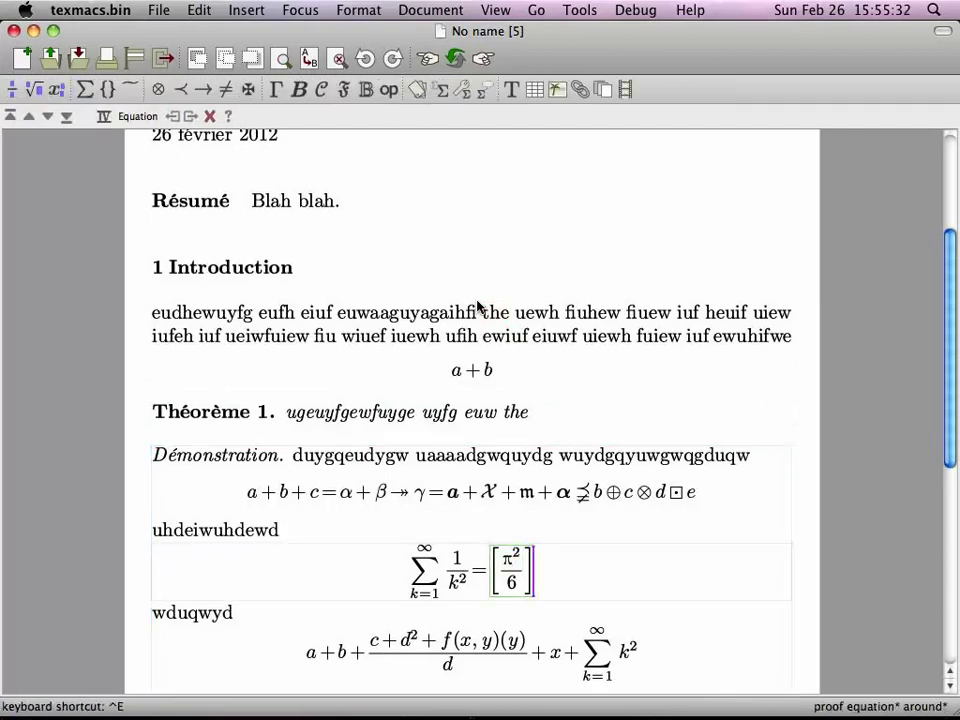
pyautogui.write('+')
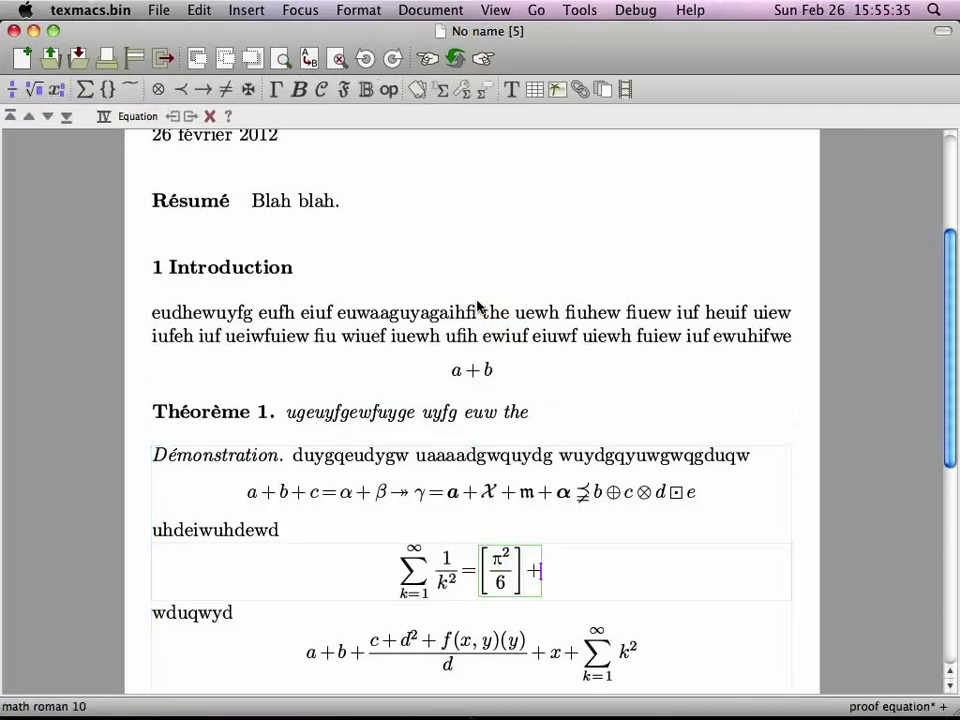
pyautogui.hotkey('alt', '$')
pyautogui.write('the test')
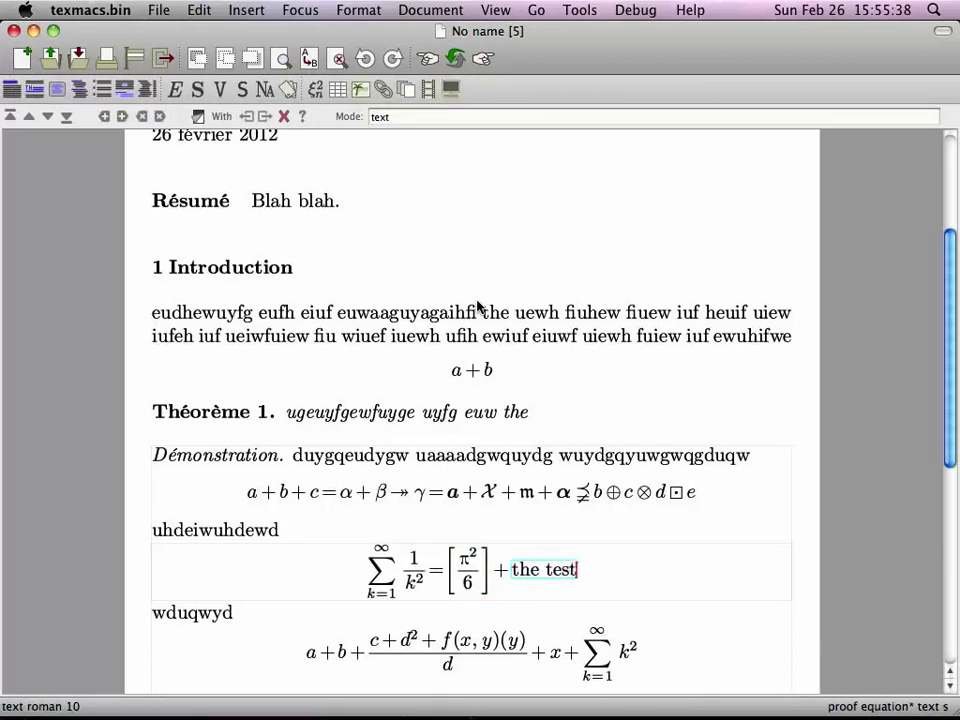
# - Search for the text "the" from the Introduction paragraph, cycle through its occurrences, and leave the search
pyautogui.click(440, 314)
pyautogui.press('super+f')
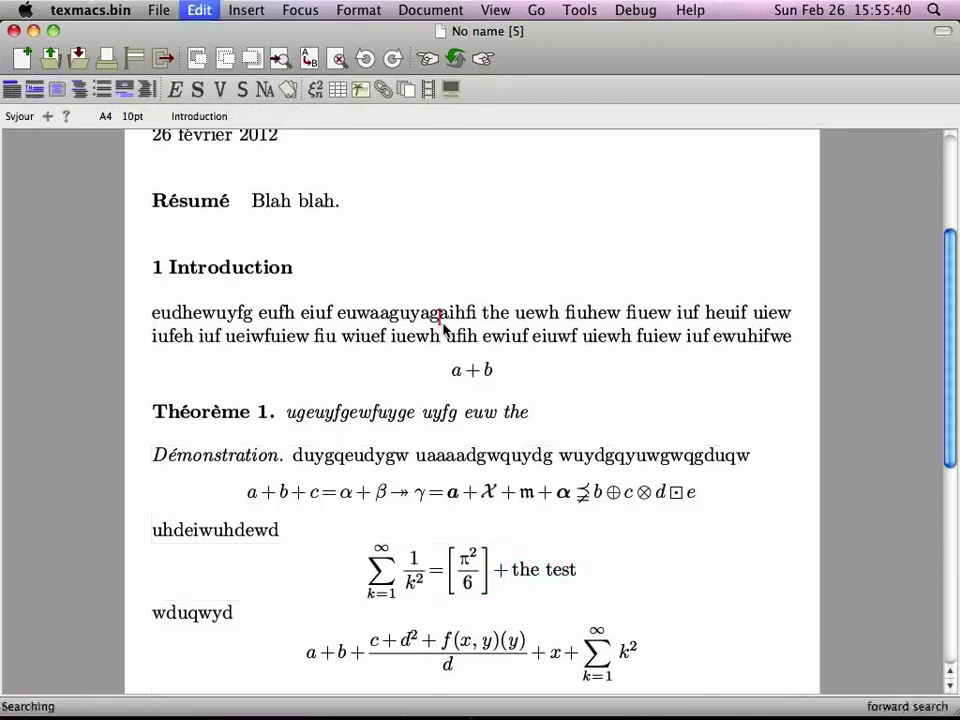
pyautogui.write('the')
pyautogui.press('super+f')
pyautogui.press('super+f')
pyautogui.press('super+f')
pyautogui.press('super+f')
pyautogui.press('super+f')
pyautogui.press('super+f')
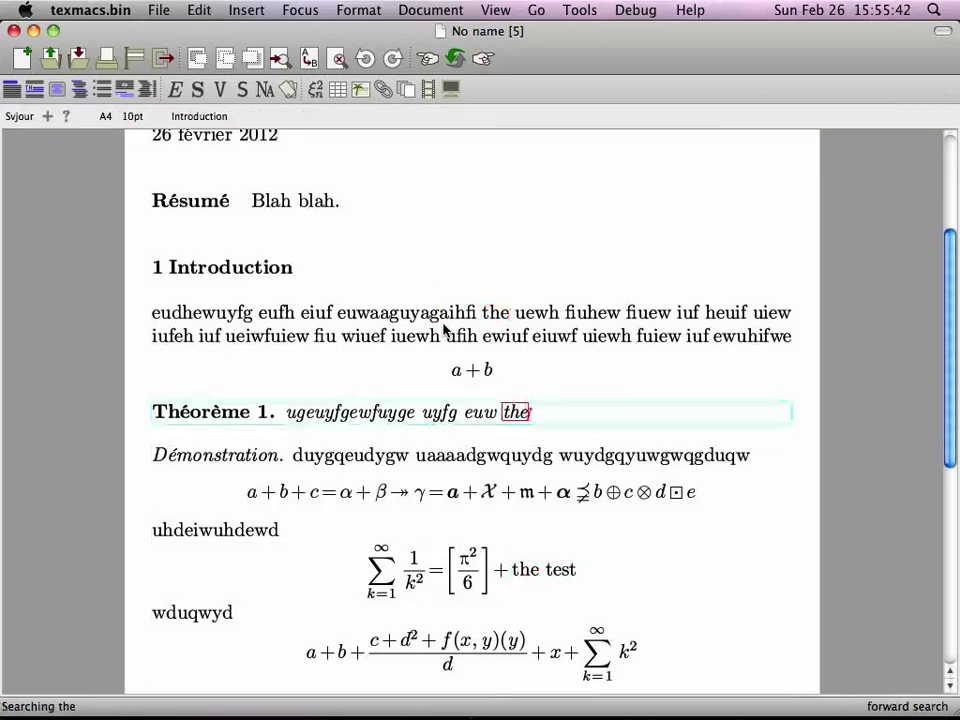
pyautogui.press('super+f')
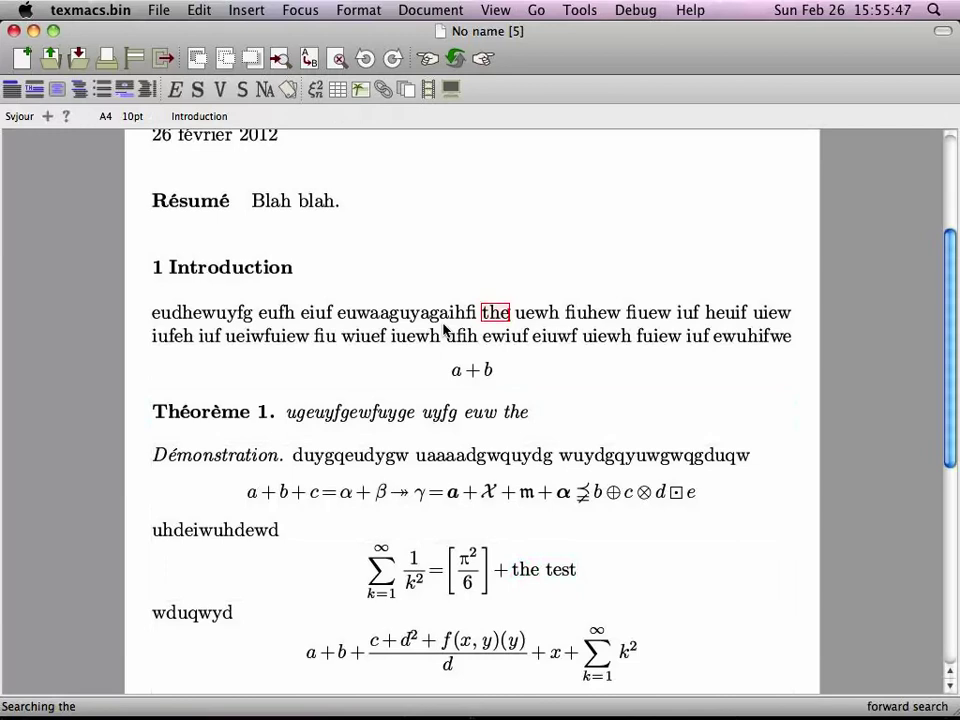
pyautogui.press('space')
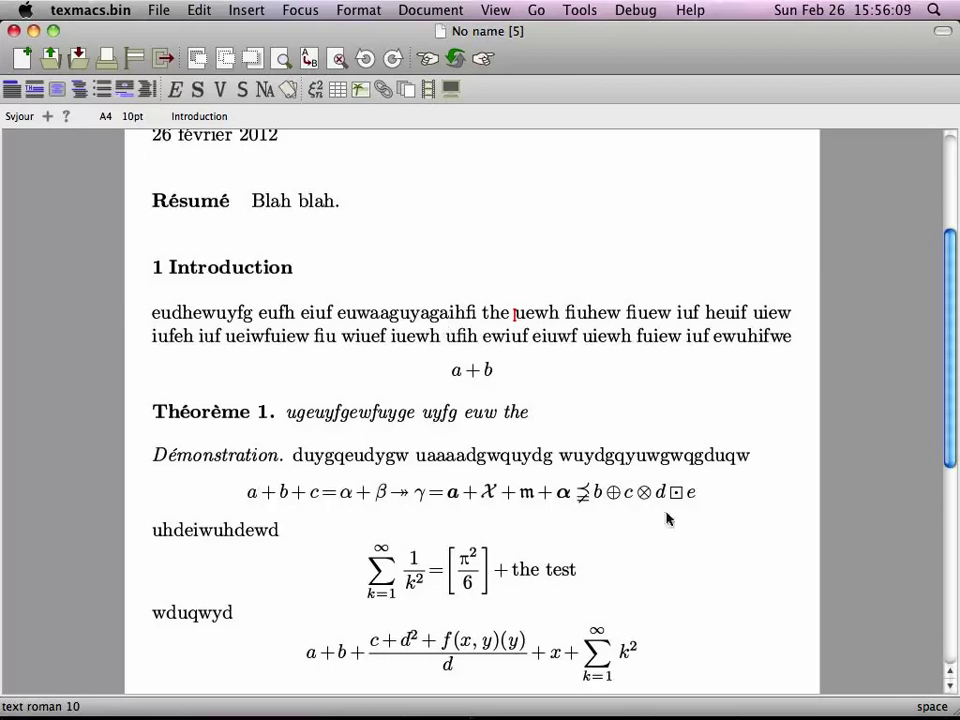
# - Copy "ef iuewh ufi" from the Introduction paragraph, paste it inside "the test" in the sum formula, and undo the paste
pyautogui.moveTo(371, 337); pyautogui.dragTo(474, 343)
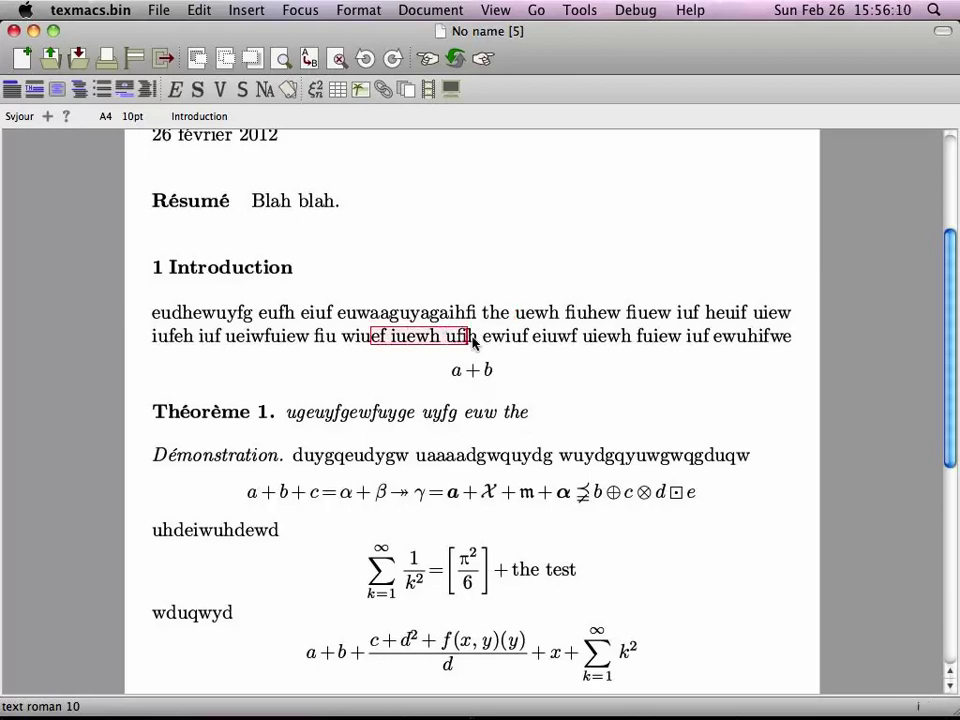
pyautogui.press('Escape')
pyautogui.press('w')
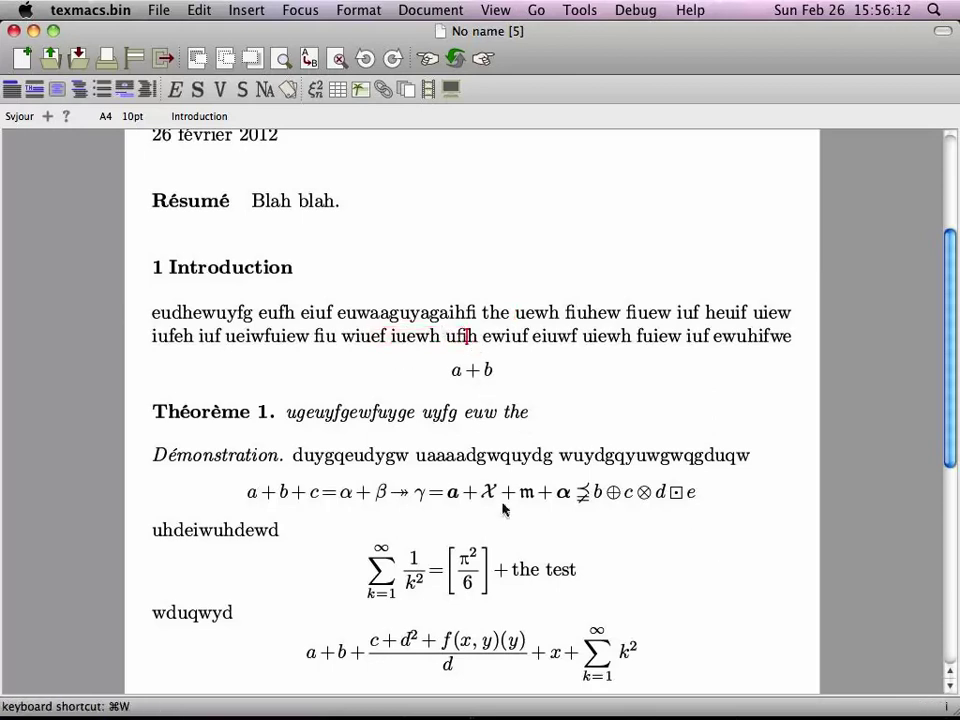
pyautogui.click(556, 571)
pyautogui.hotkey('ctrl', 'y')
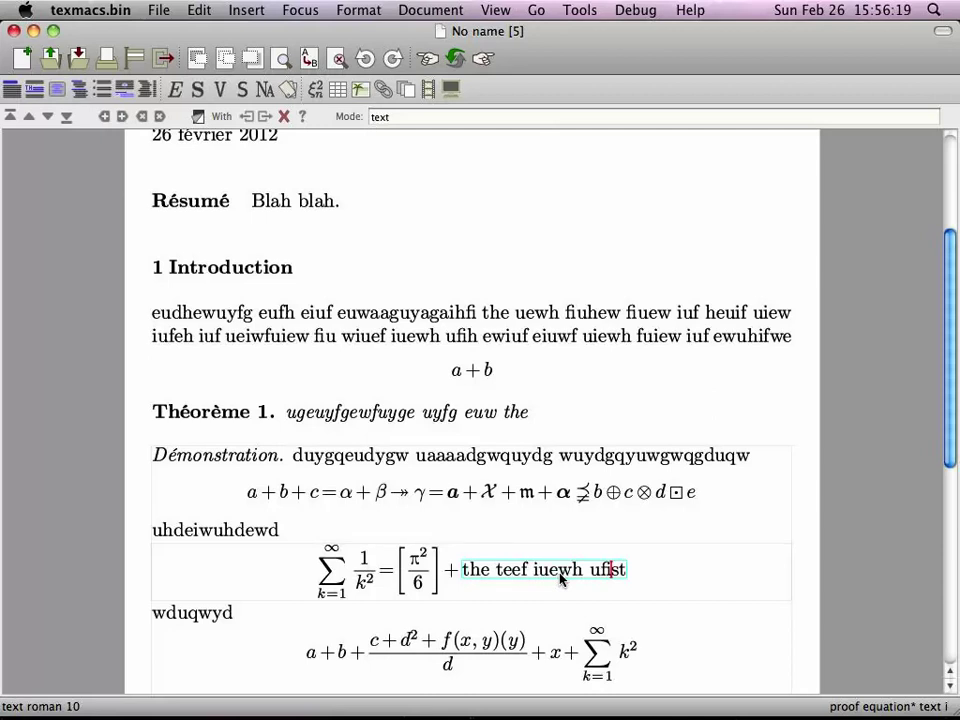
pyautogui.hotkey('ctrl', '/')
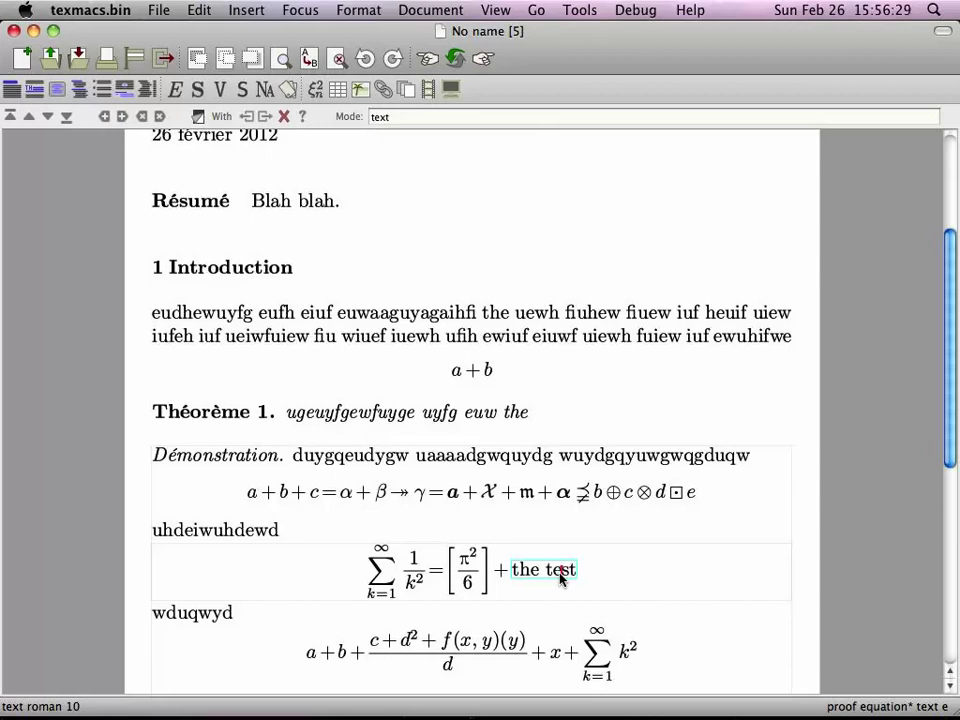
pyautogui.click(286, 313)
pyautogui.click(154, 315)
pyautogui.click(296, 318)
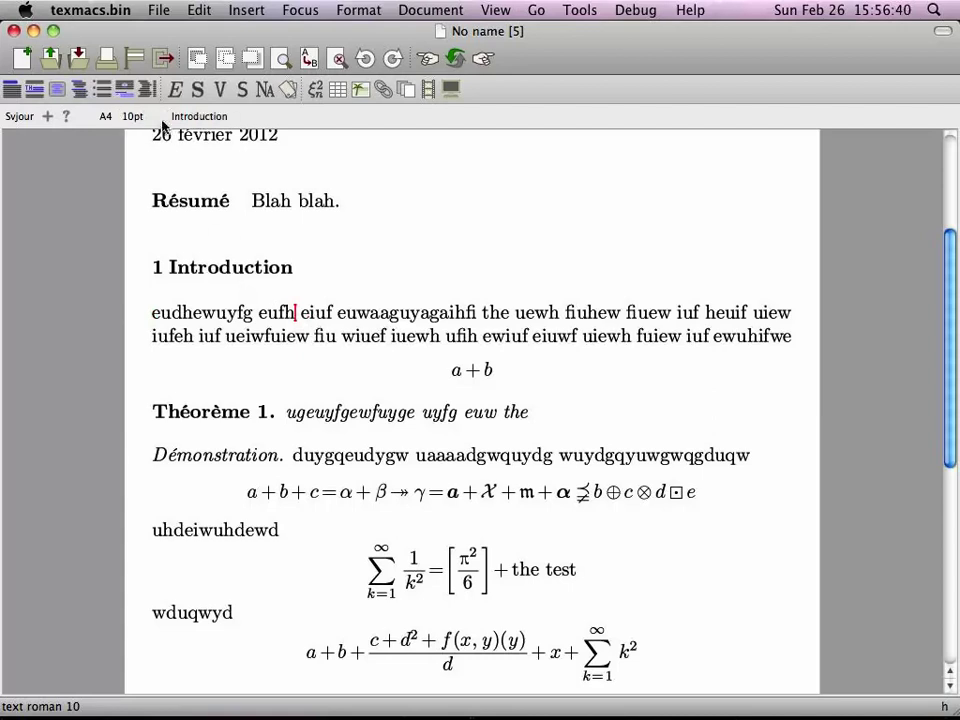
pyautogui.scroll(-10, 476, 385)
pyautogui.scroll(15, 476, 385)
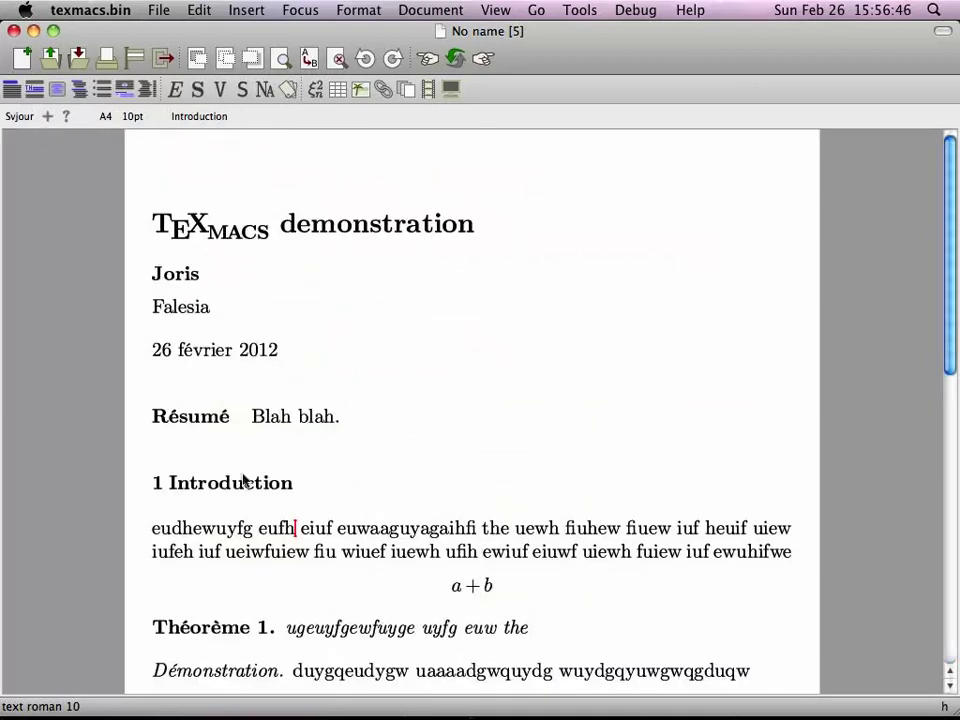
# - Add an empty paragraph above the Introduction heading and insert a default folded environment in it
pyautogui.click(141, 482)
pyautogui.press('Return')
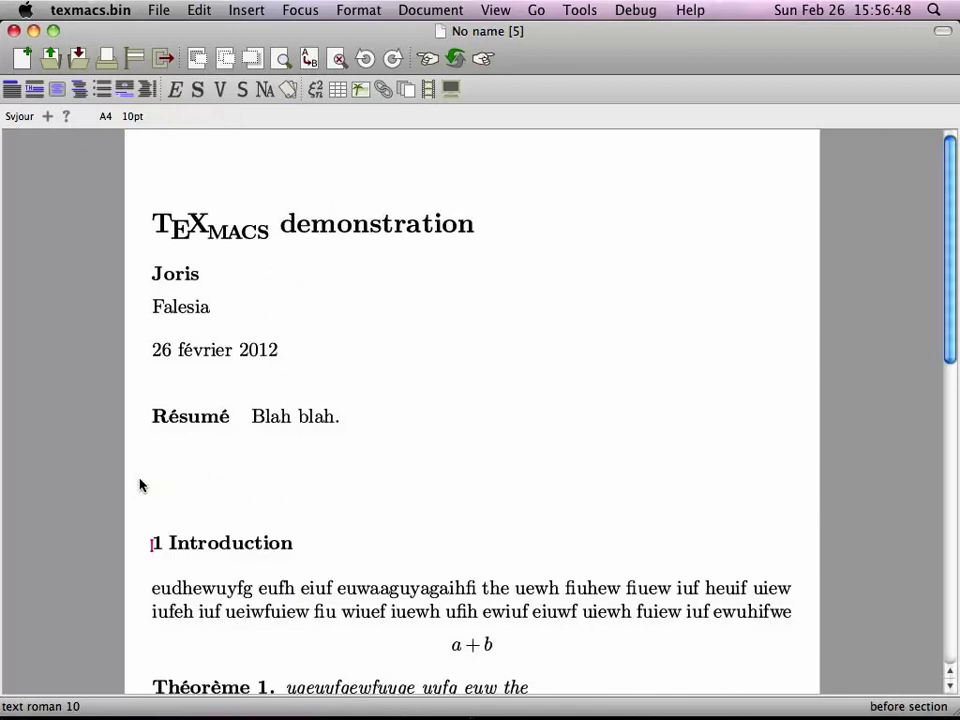
pyautogui.press('Up')
pyautogui.click(409, 90)
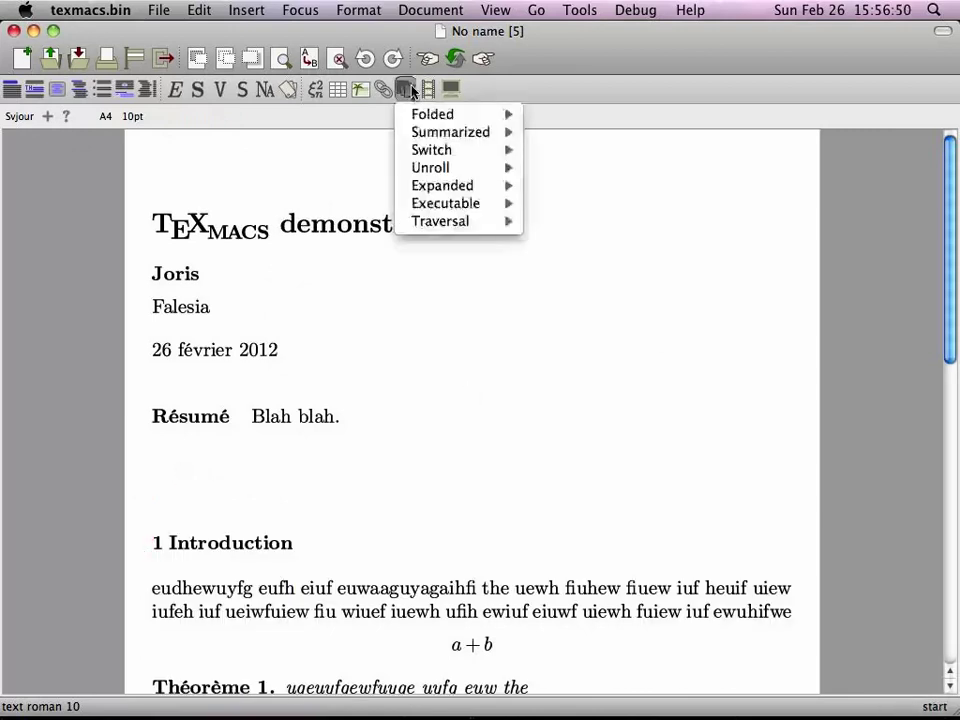
pyautogui.moveTo(480, 137)
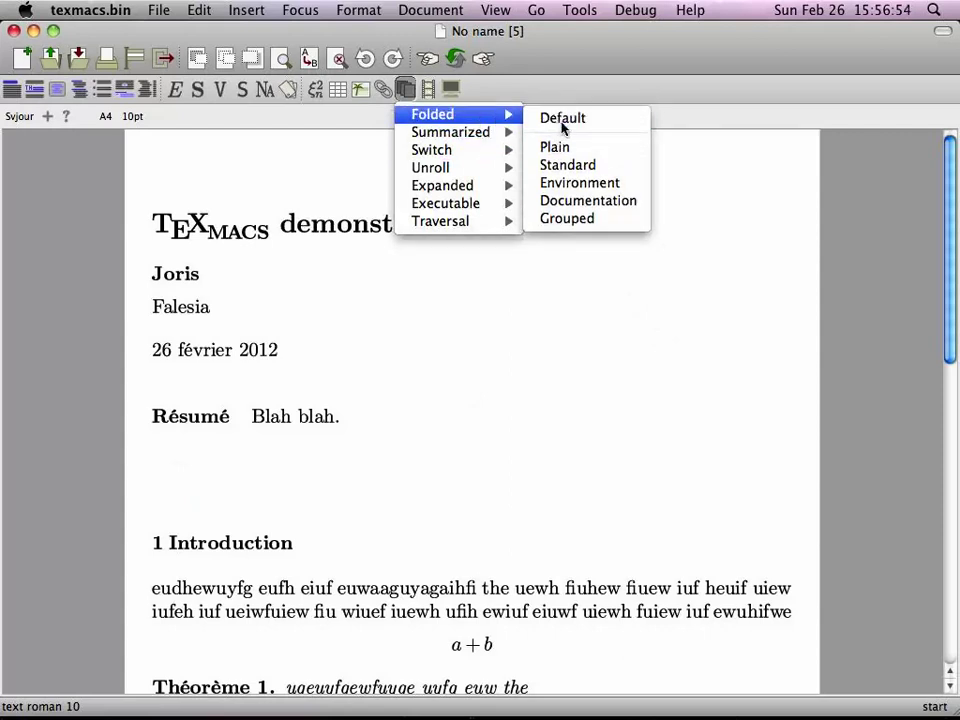
pyautogui.click(561, 120)
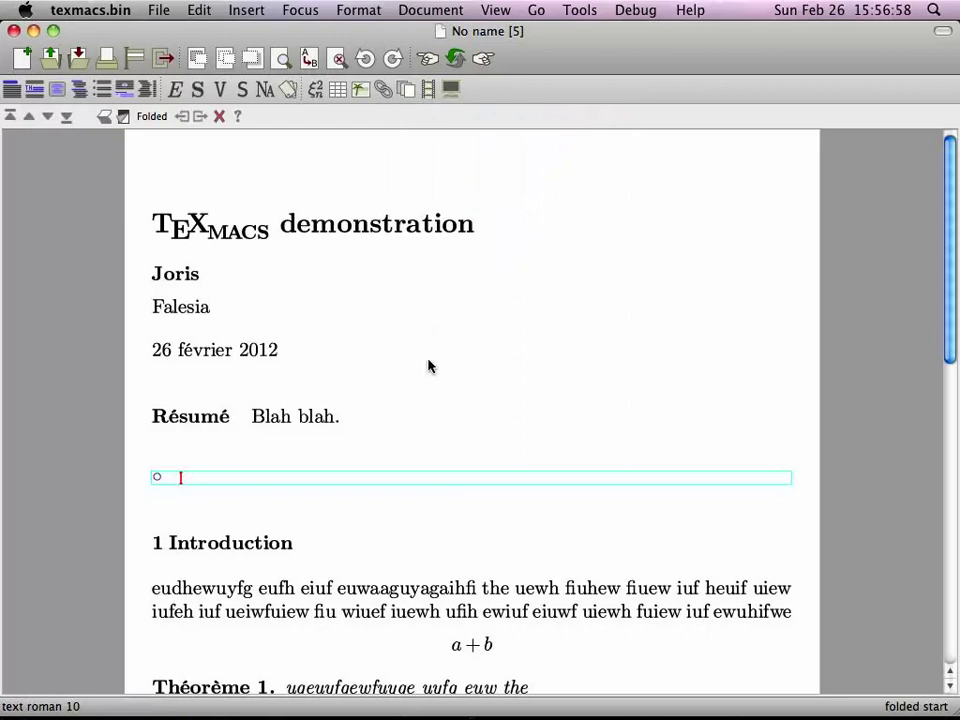
# - Title the new folded environment "Abstract", unfold it, and enter "More things...." as its hidden body
pyautogui.write('Abstract')
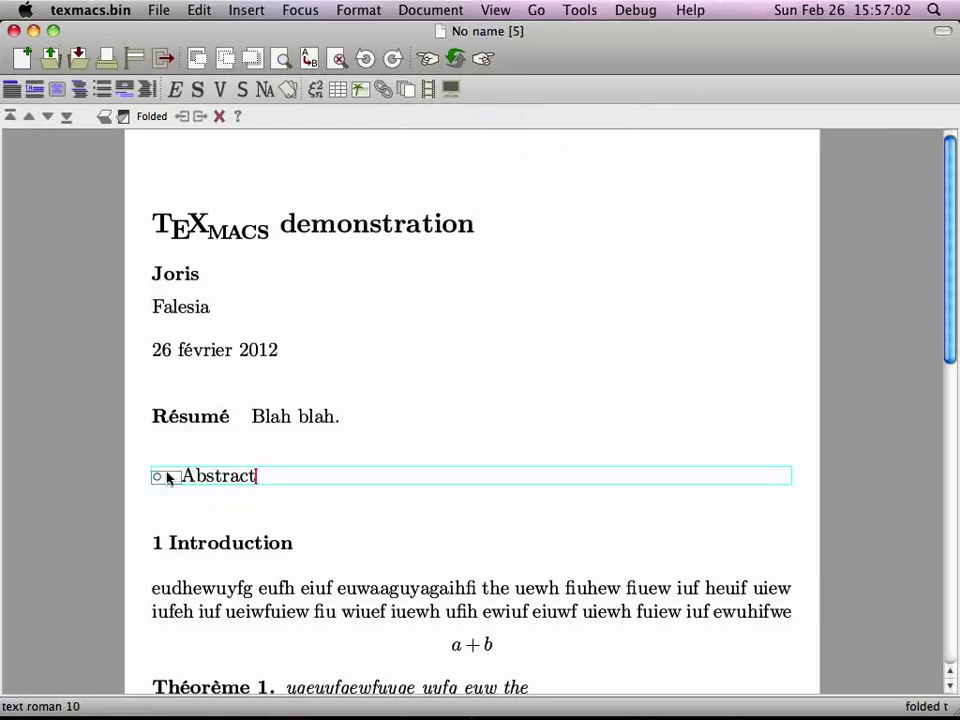
pyautogui.click(168, 478)
pyautogui.write('More things...')
# - Toggle the "Abstract" environment between folded and unfolded several times and leave it folded
pyautogui.click(166, 480)
pyautogui.click(166, 478)
pyautogui.click(166, 478)
pyautogui.click(166, 478)
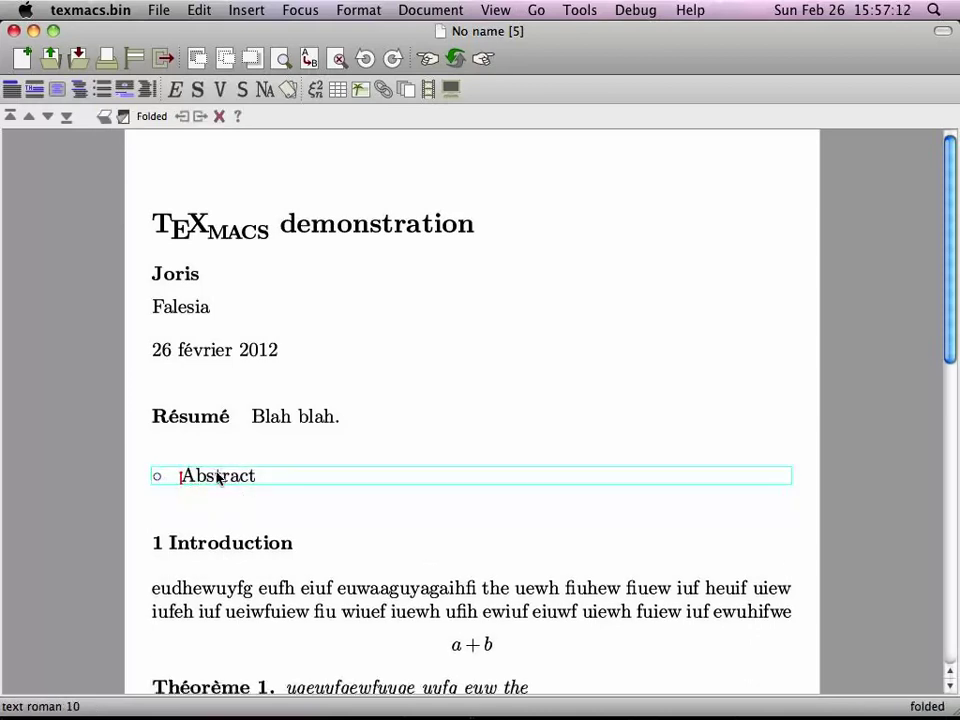
pyautogui.click(166, 477)
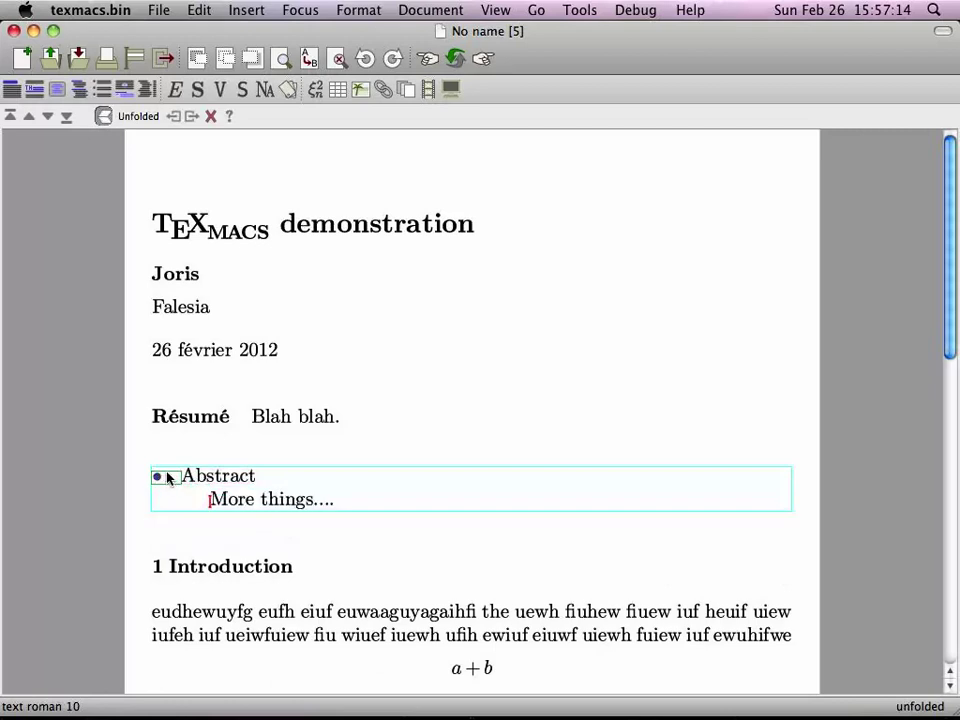
pyautogui.click(167, 477)
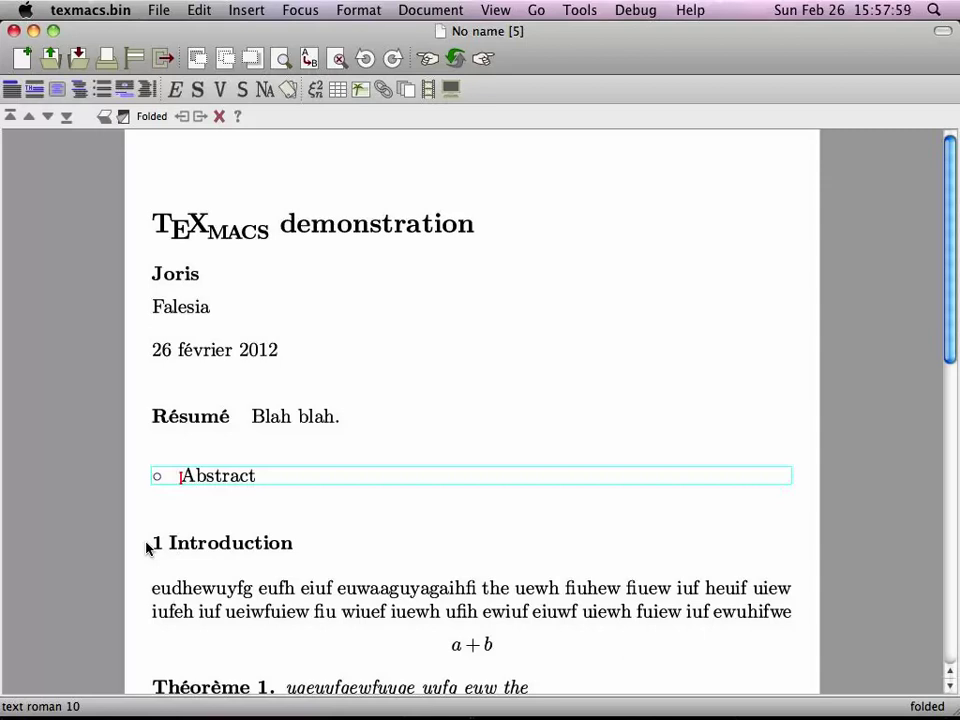
# - Put the cursor in the Introduction heading, and unfold and refold the "Abstract" environment
pyautogui.click(198, 546)
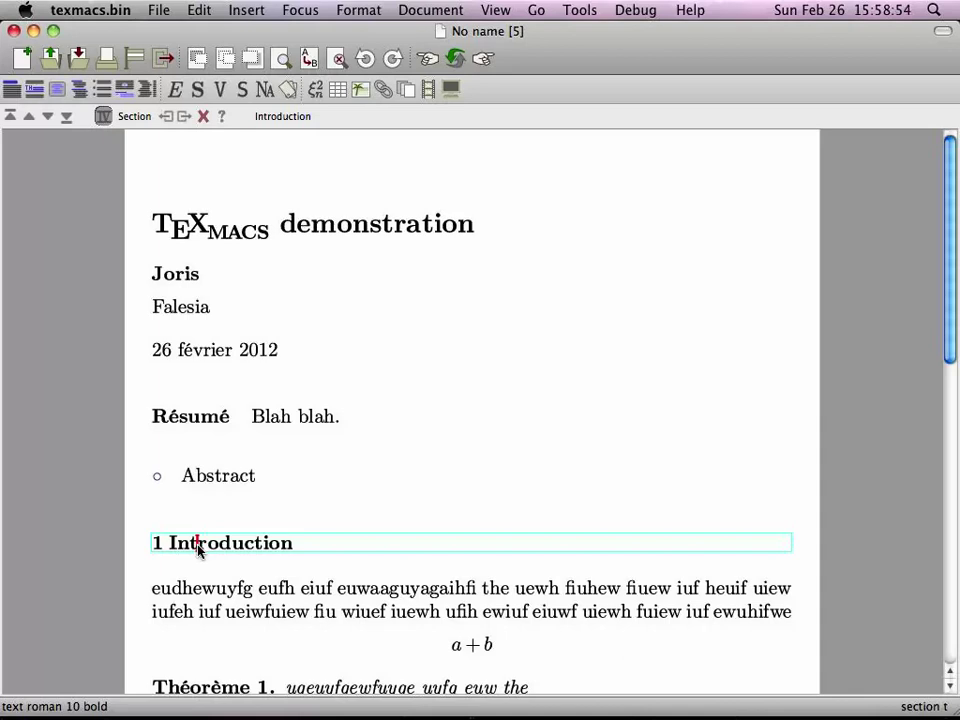
pyautogui.press('super+s')
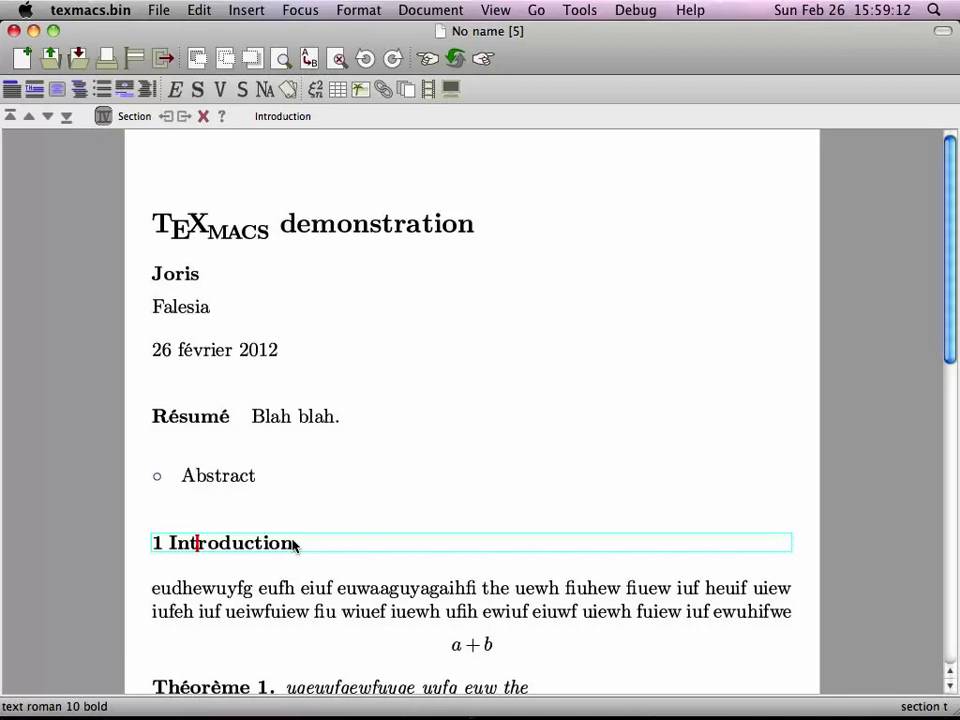
pyautogui.click(169, 480)
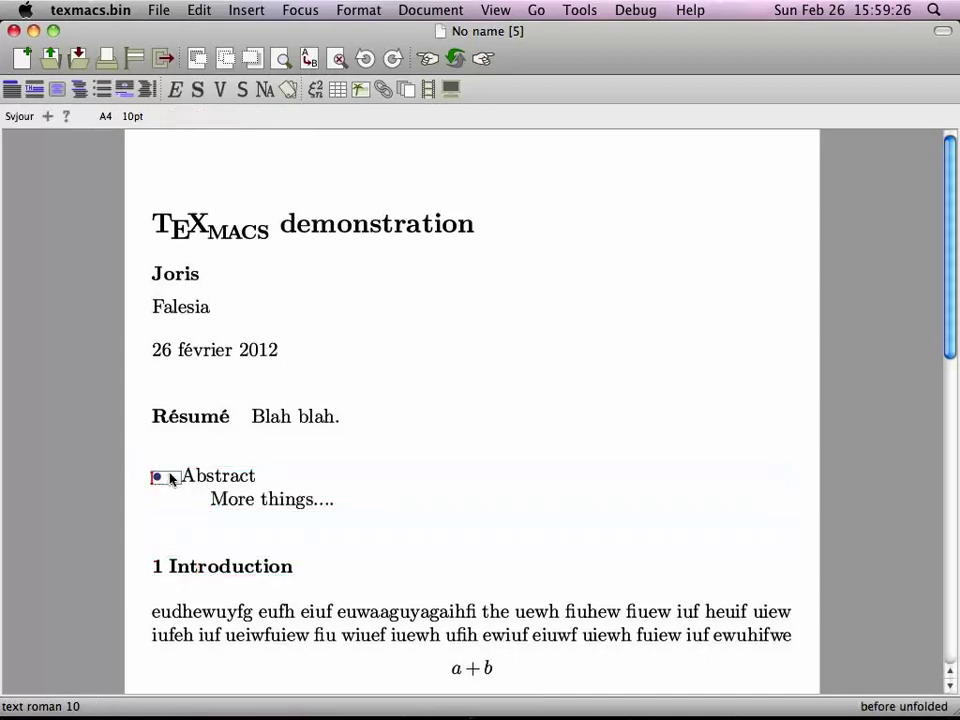
pyautogui.click(172, 479)
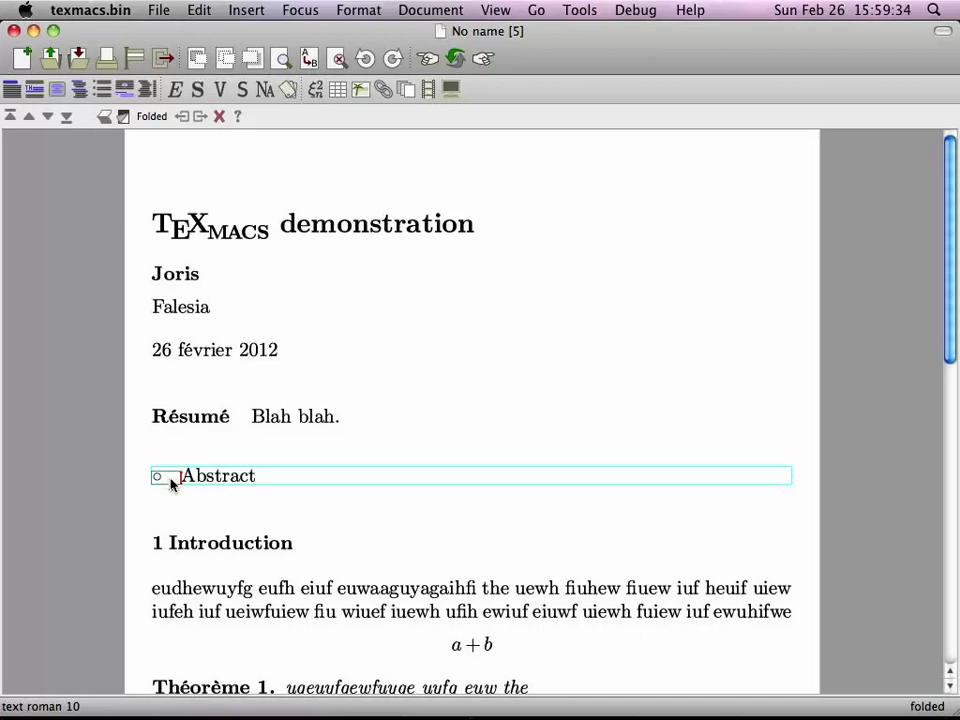
# - Place the cursor at the start of the Introduction paragraph and save the document
pyautogui.scroll(-3, 268, 606)
pyautogui.scroll(-1, 268, 606)
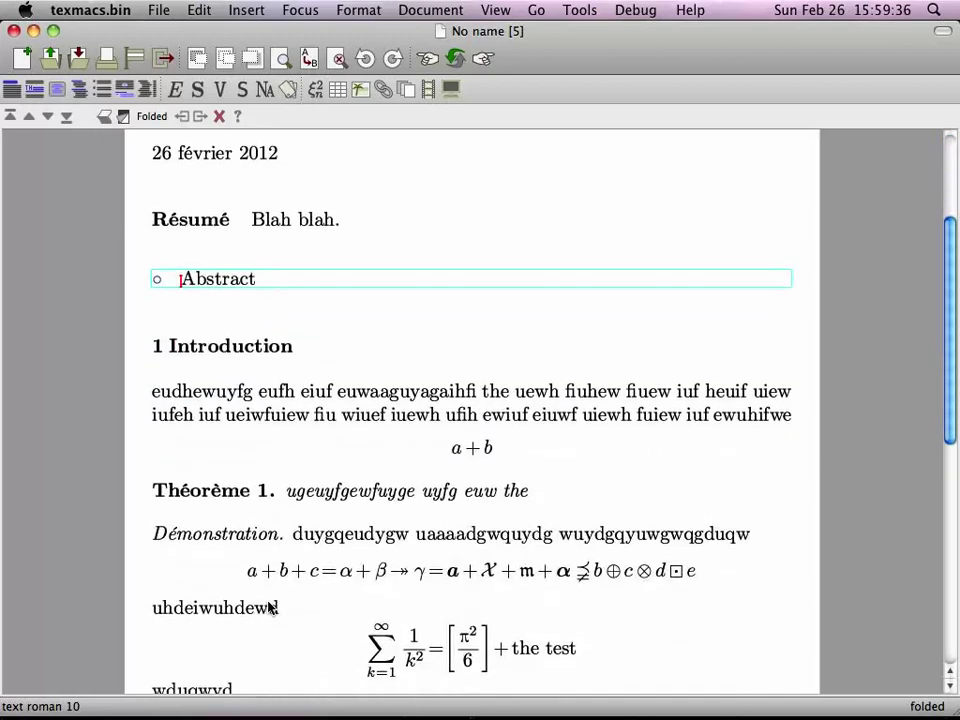
pyautogui.scroll(-2, 268, 606)
pyautogui.scroll(-1, 268, 606)
pyautogui.scroll(7, 268, 606)
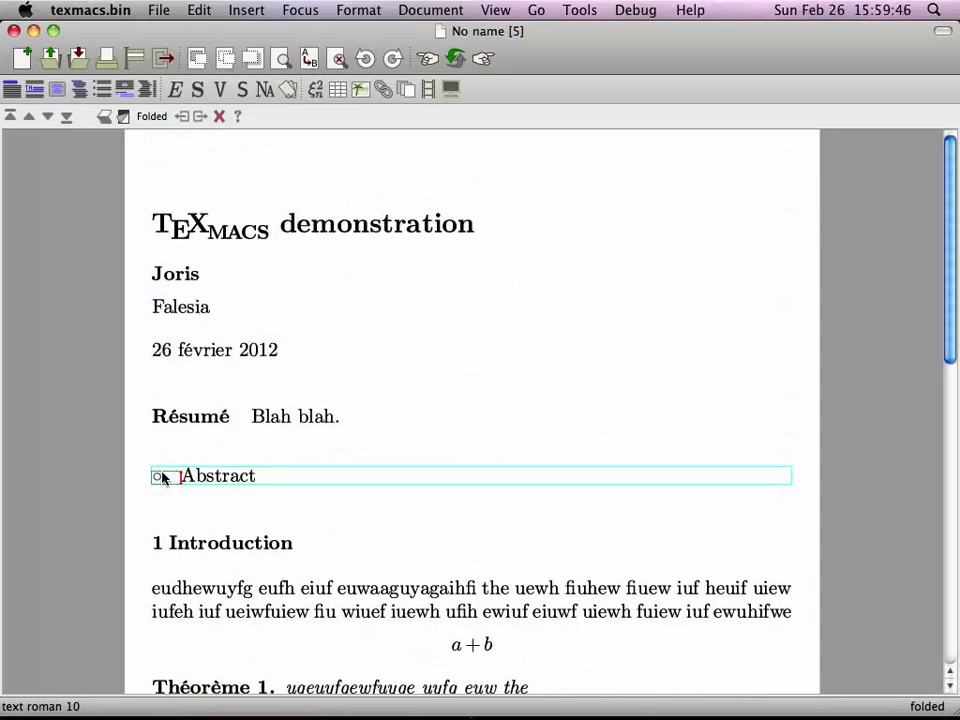
pyautogui.scroll(-5, 158, 476)
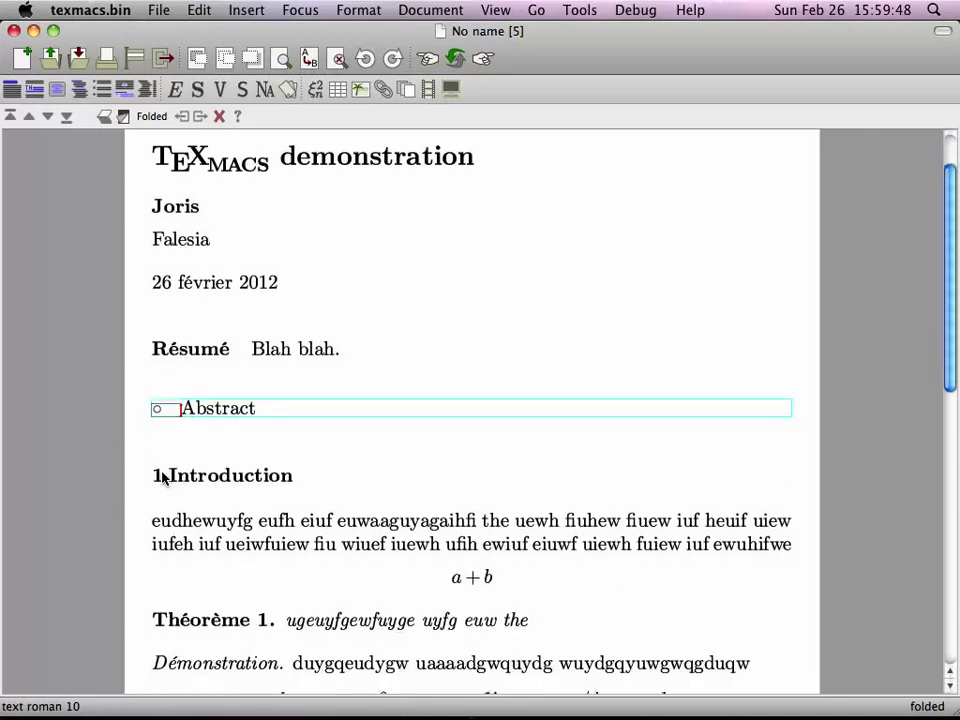
pyautogui.click(184, 513)
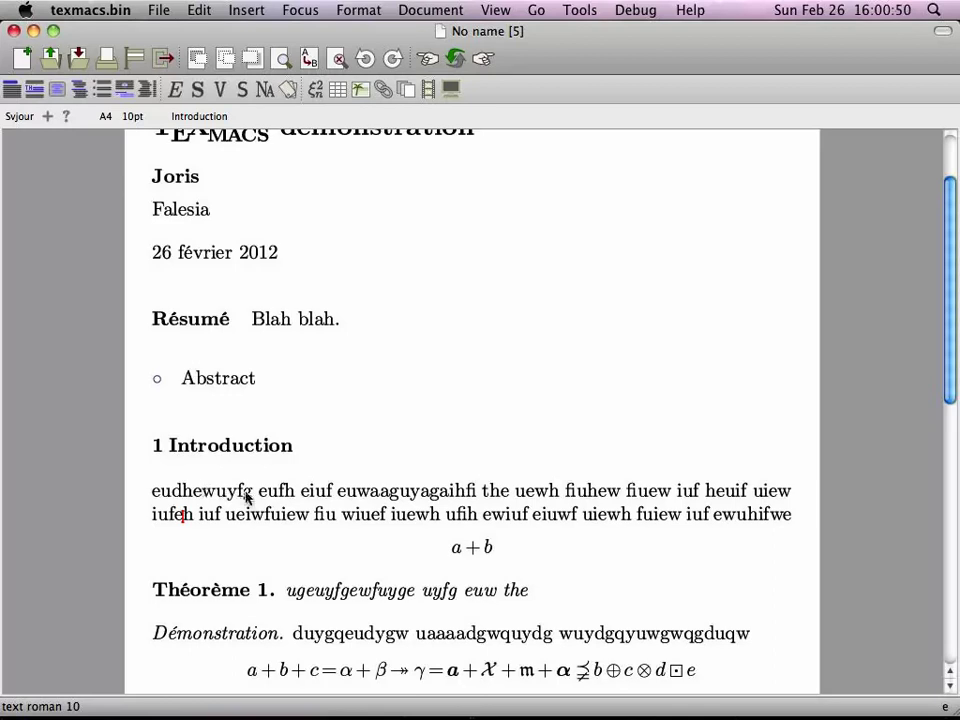
pyautogui.click(147, 497)
pyautogui.scroll(-3, 220, 503)
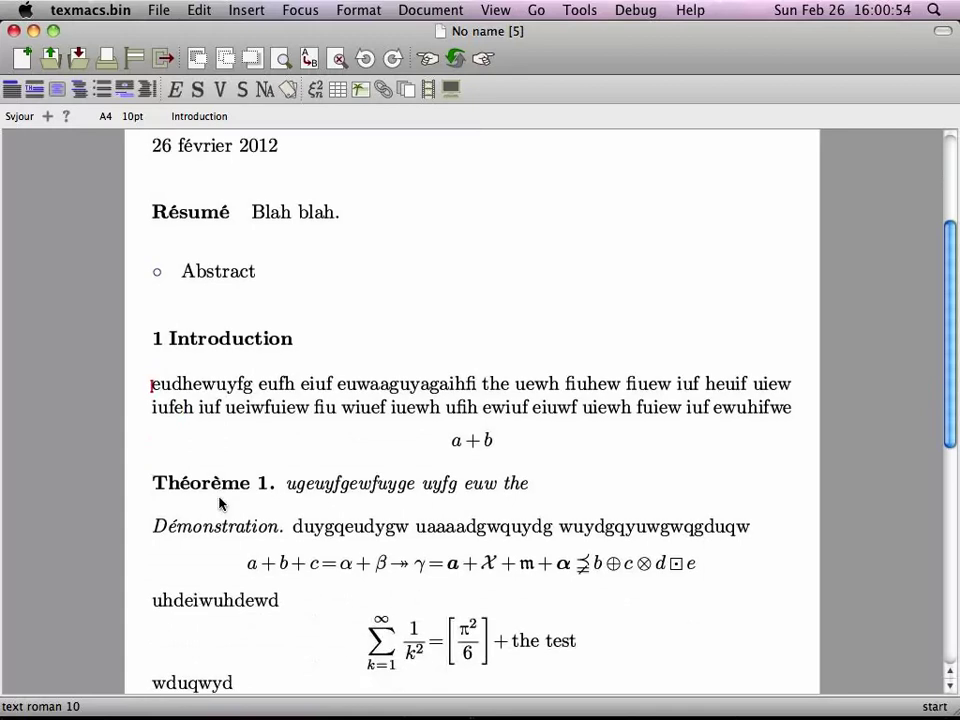
pyautogui.hotkey('ctrl', 's')
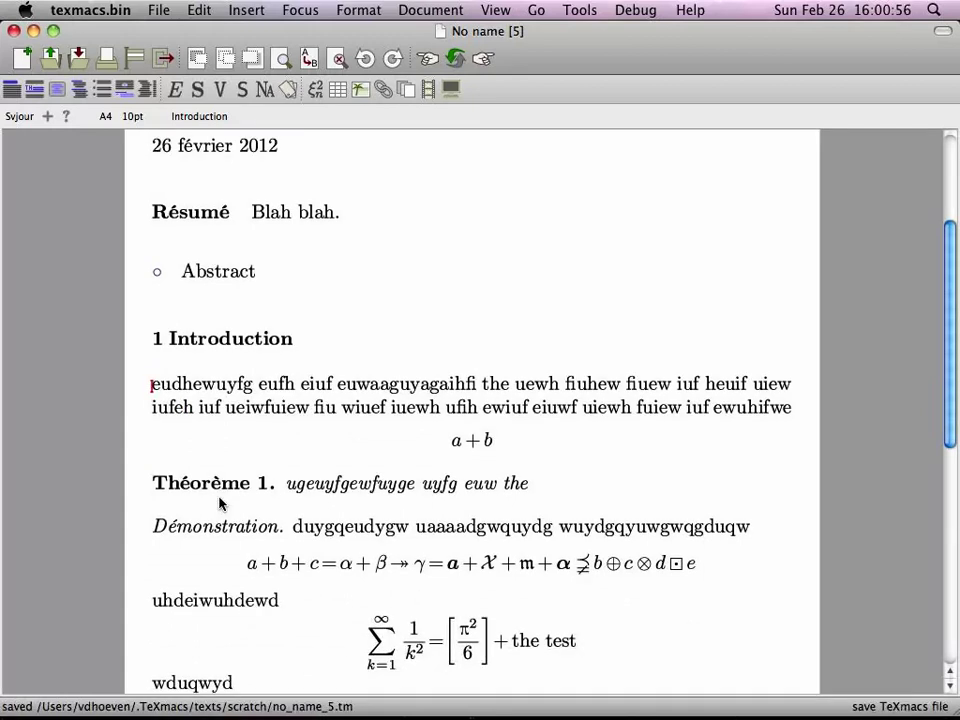
# - Unfold the "Abstract" environment, place the cursor at the end of "More things....", and fold the environment again
pyautogui.scroll(5, 222, 503)
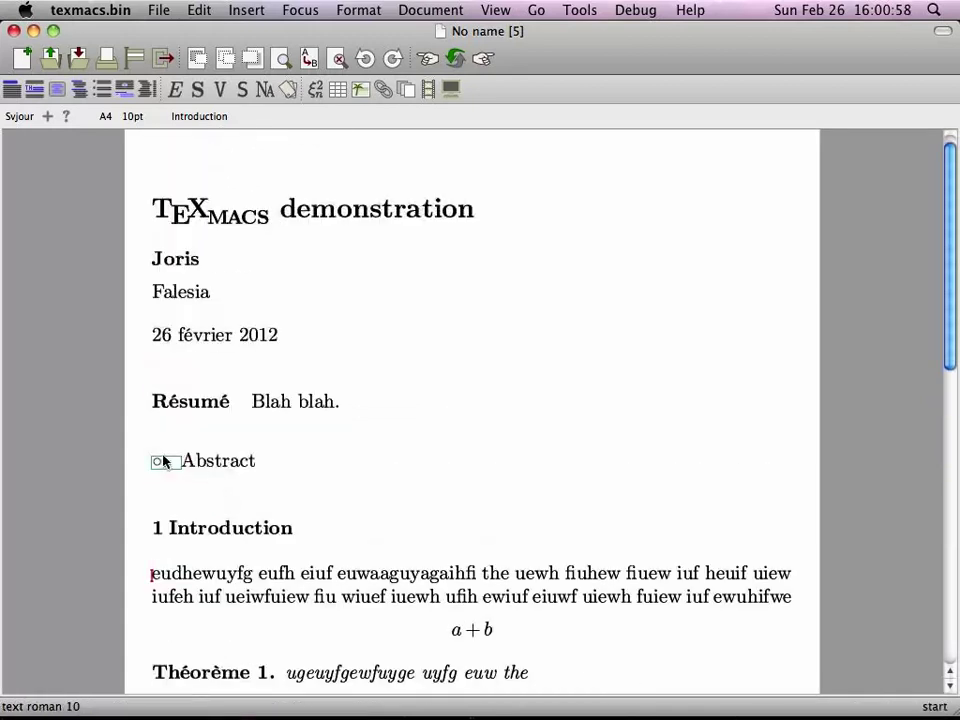
pyautogui.click(163, 461)
pyautogui.click(243, 486)
pyautogui.click(349, 495)
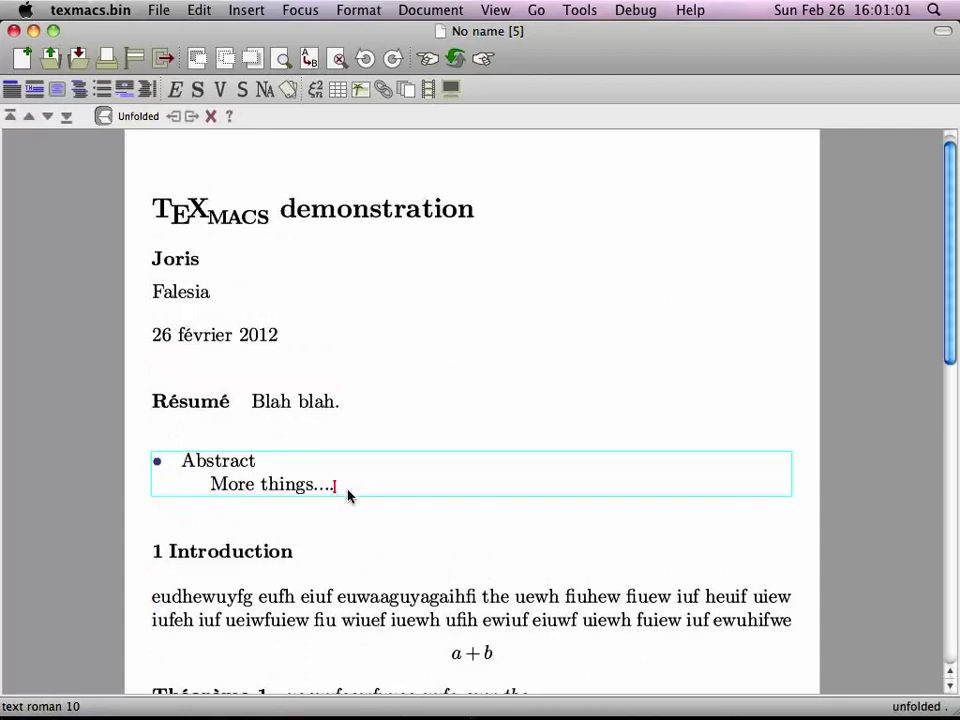
pyautogui.click(103, 120)
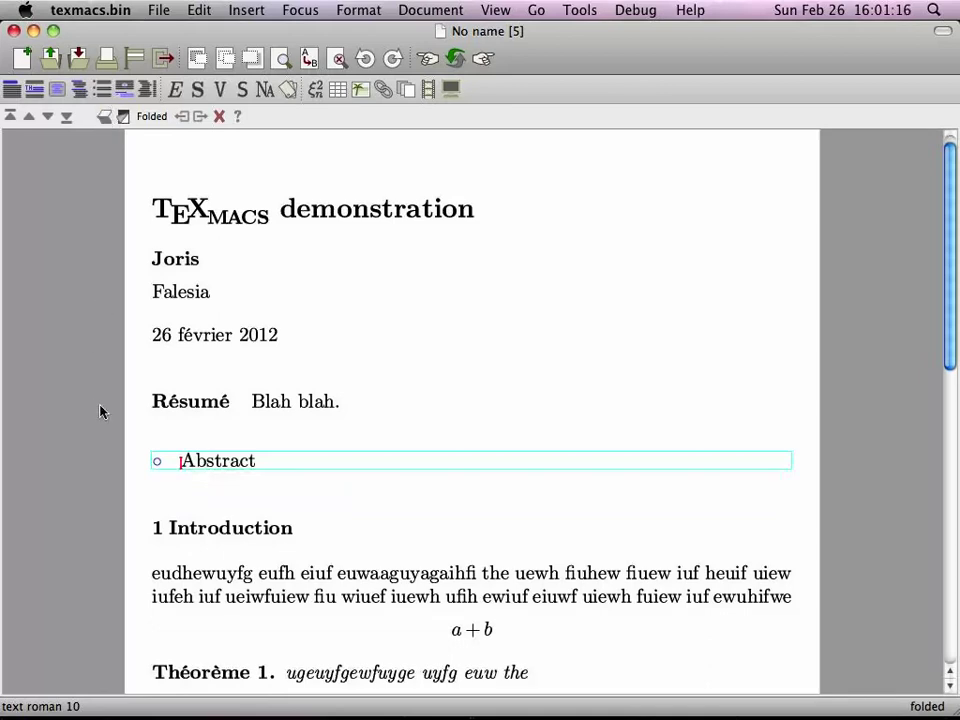
# - Add two new paragraphs below the "Abstract" environment and insert a cite macro with the keys "efe", "fefe" and "feef"
pyautogui.click(139, 462)
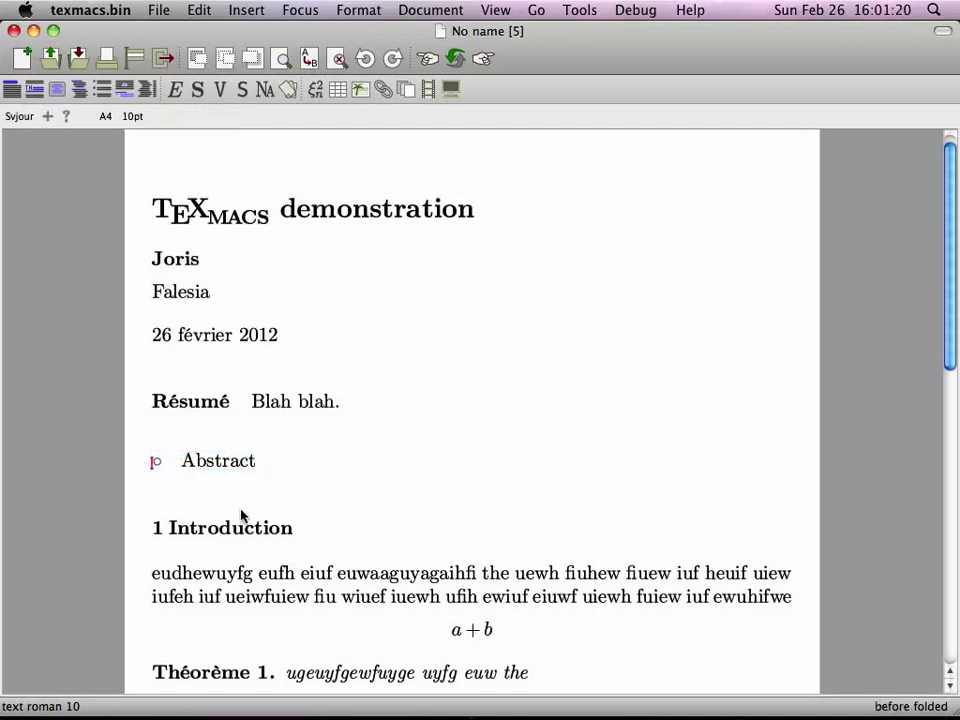
pyautogui.press('Return')
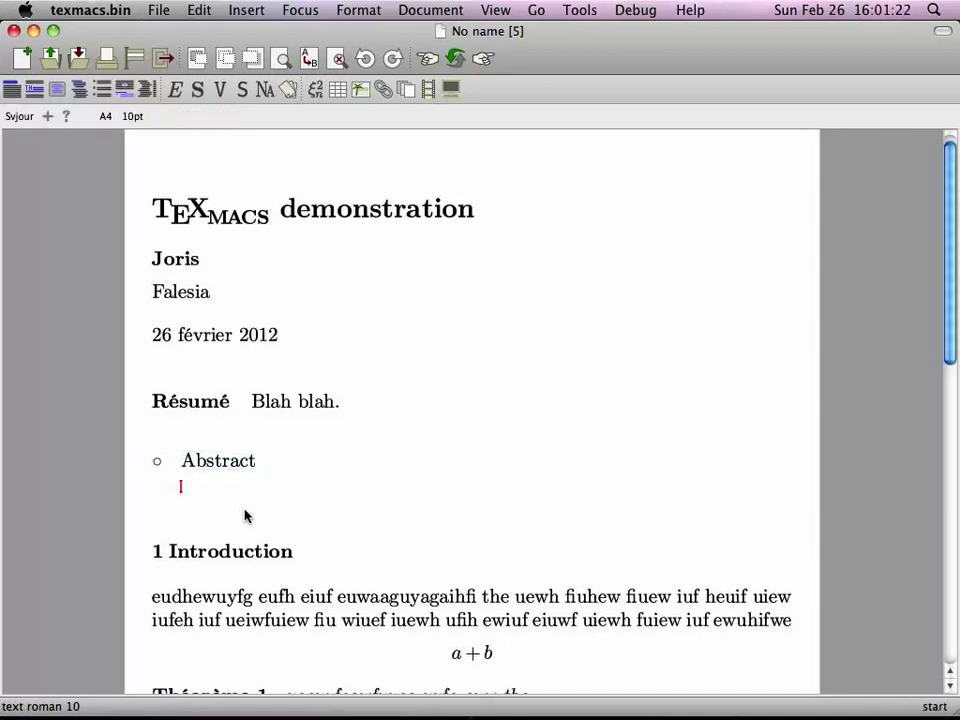
pyautogui.press('Return')
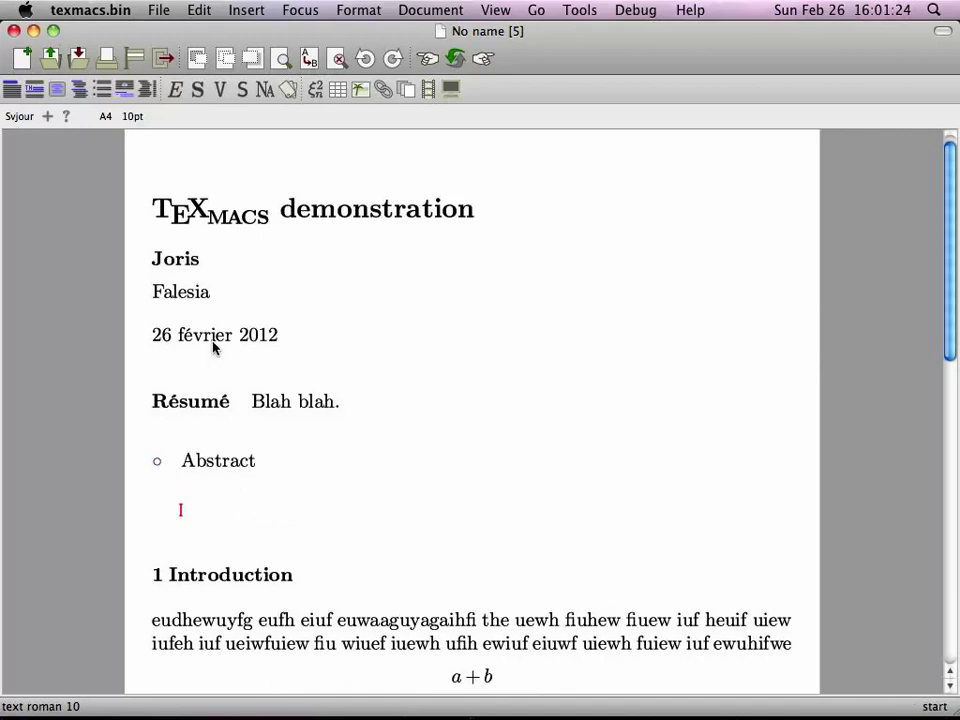
pyautogui.write('\\cite')
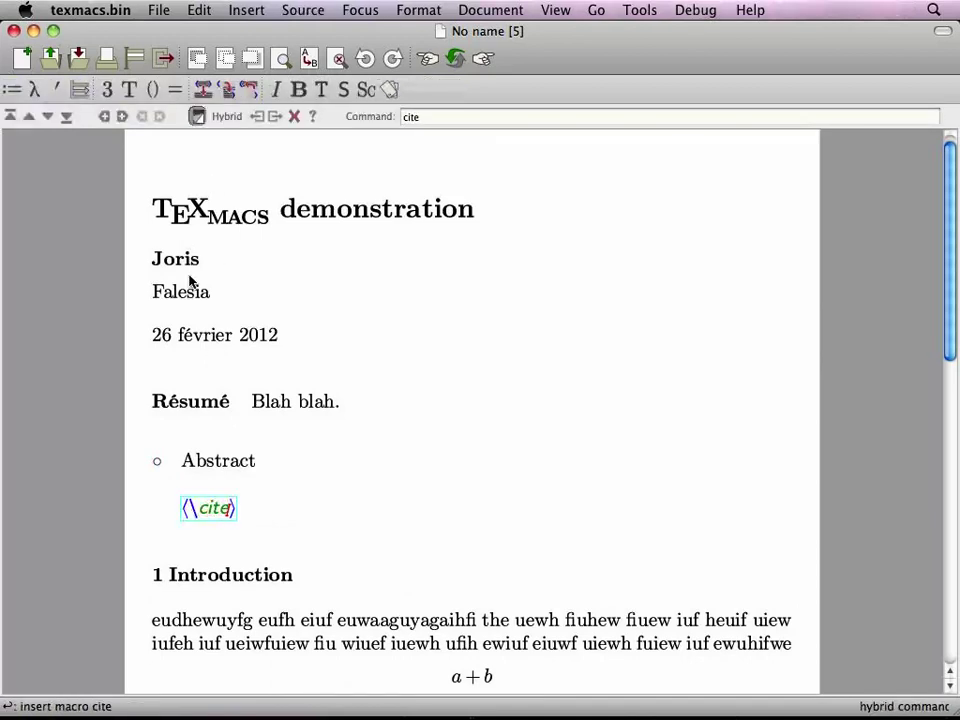
pyautogui.press('Return')
pyautogui.write('efe')
pyautogui.hotkey('alt', 'Right')
pyautogui.write('fefe')
pyautogui.hotkey('alt', 'Right')
pyautogui.write('feef')
pyautogui.press('Return')
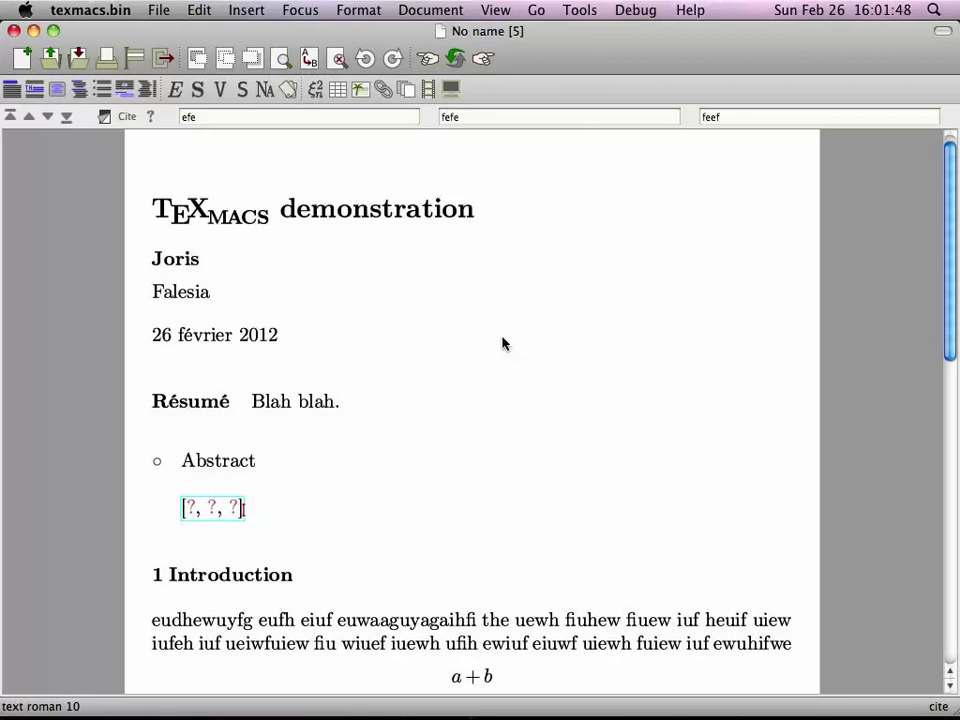
# - Open the recent document blockprod.tm and load its more recent autosave file
pyautogui.click(537, 9)
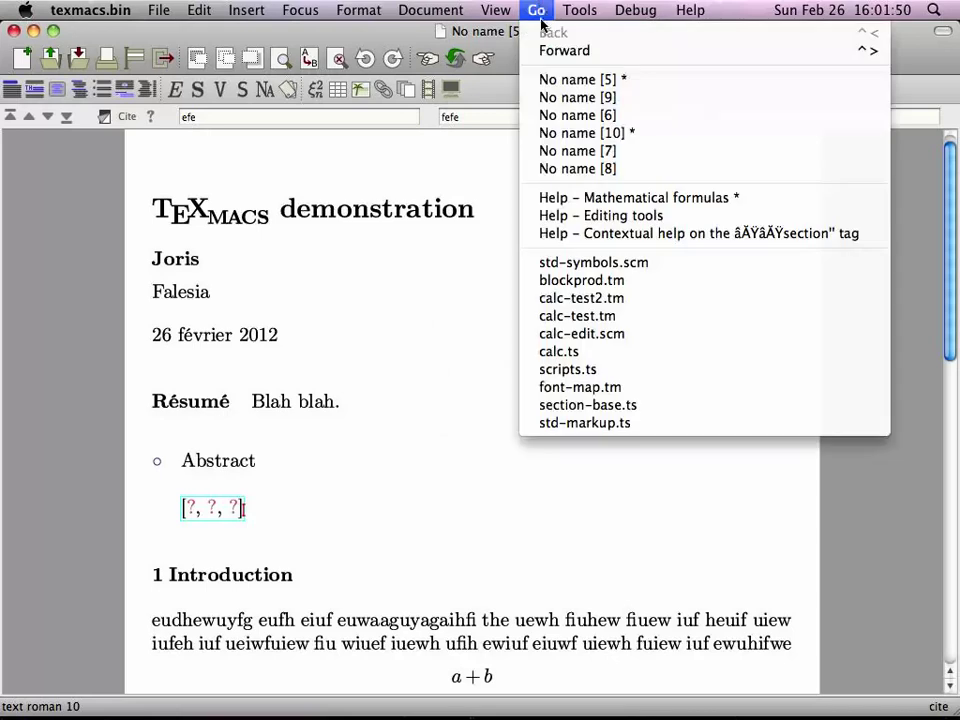
pyautogui.click(593, 282)
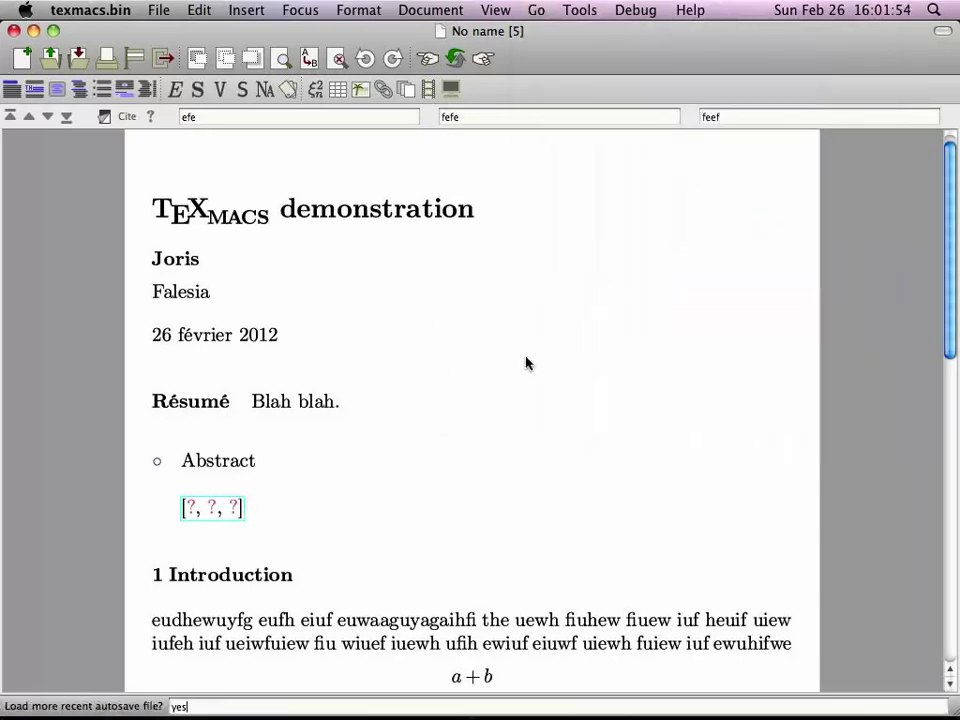
pyautogui.press('Return')
# - Put the cursor in the three-key citation of the FFT multiplication item and examine its keys CT65, SS71 and CaKa91
pyautogui.scroll(-15, 527, 363)
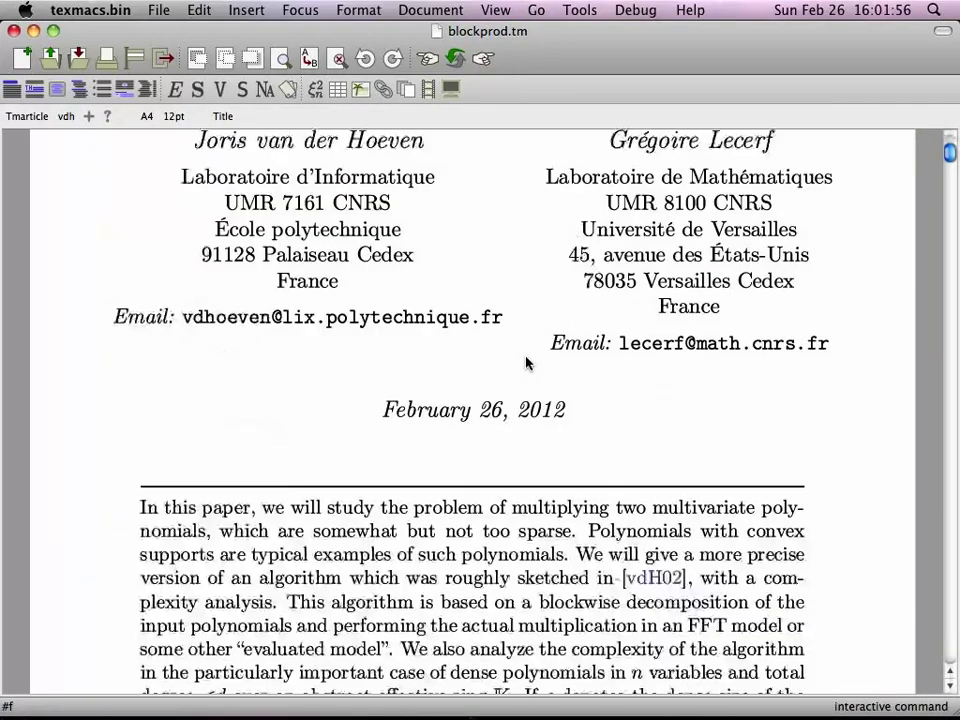
pyautogui.scroll(-5, 527, 363)
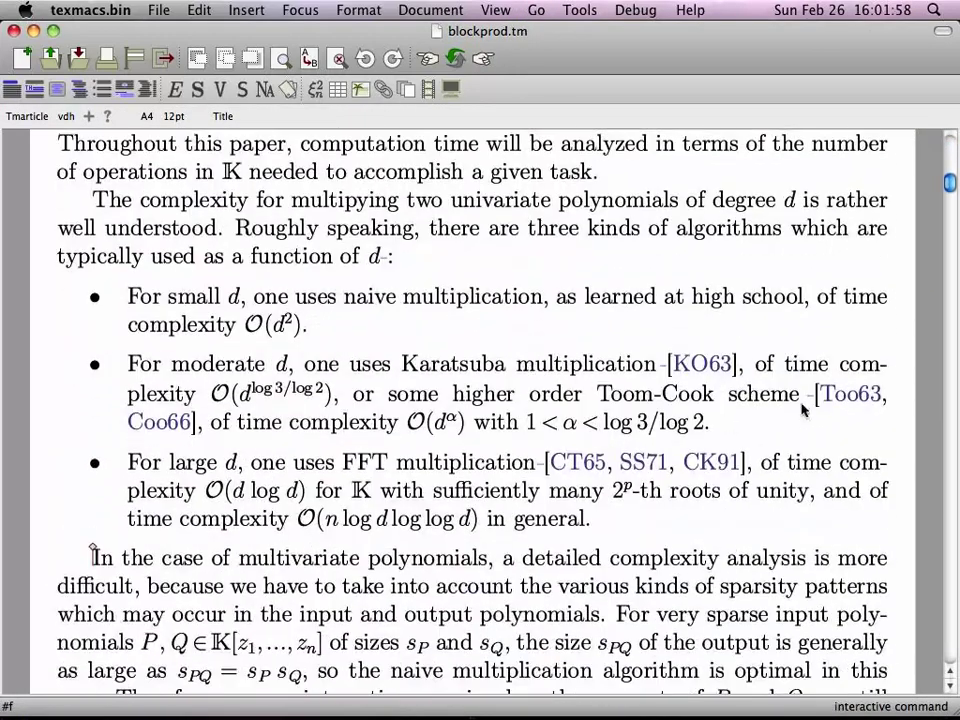
pyautogui.click(755, 465)
pyautogui.press('Left')
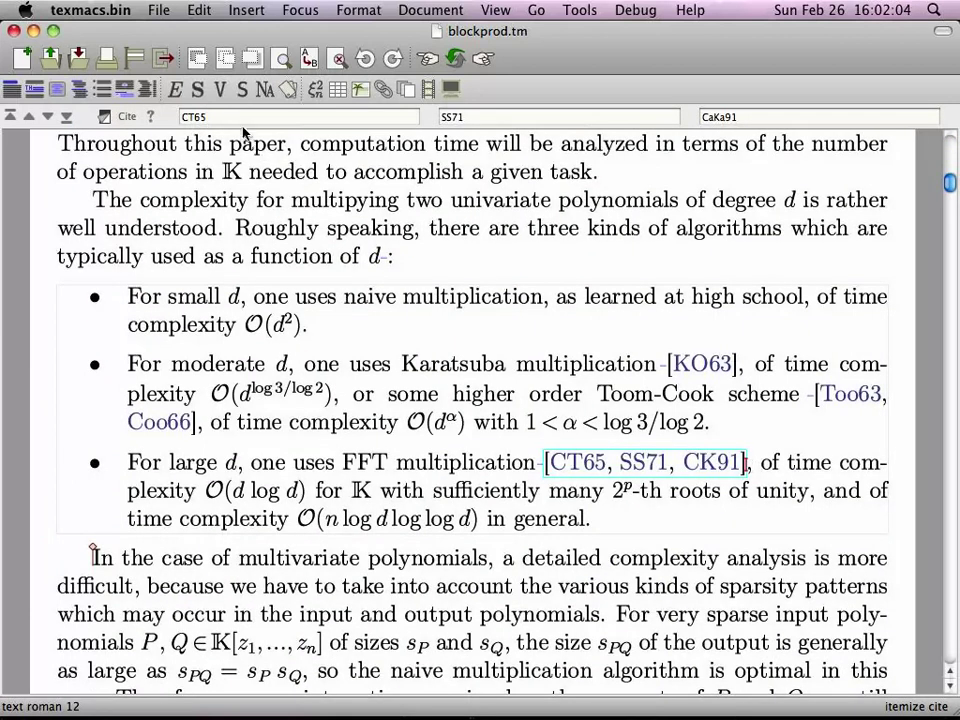
pyautogui.click(237, 118)
pyautogui.click(285, 118)
pyautogui.click(762, 118)
pyautogui.click(474, 118)
pyautogui.click(751, 118)
pyautogui.click(530, 113)
# - Deactivate the FFT multiplication citation, move the cursor through its keys CT65, SS71 and CaKa91, and reactivate it
pyautogui.click(107, 116)
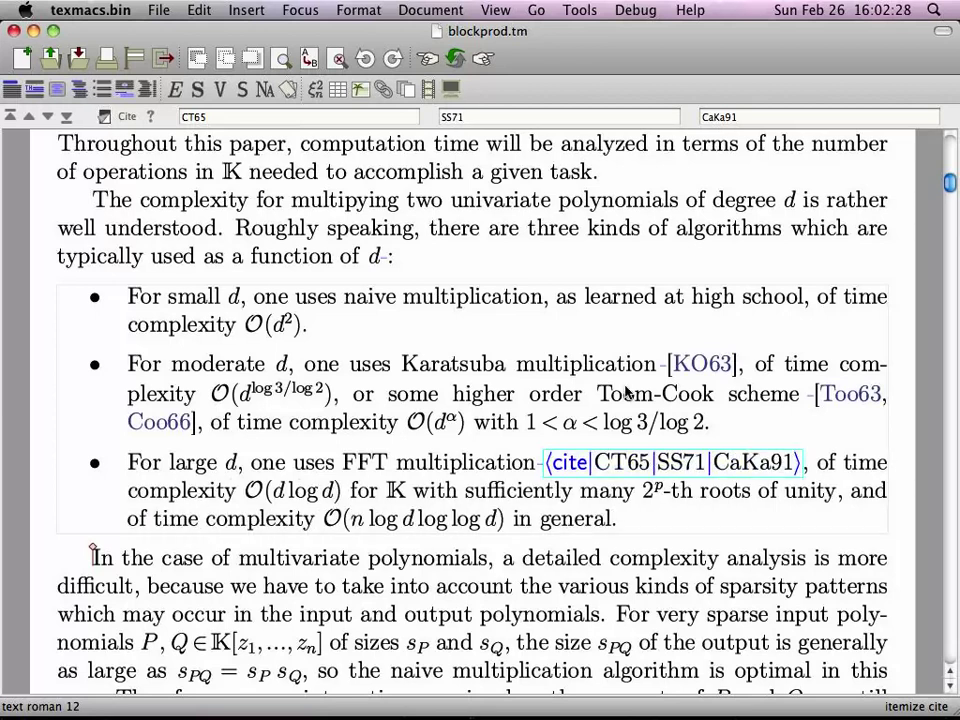
pyautogui.click(628, 466)
pyautogui.press('Right')
pyautogui.press('Right')
pyautogui.press('Right')
pyautogui.press('Right')
pyautogui.press('Right')
pyautogui.press('Right')
pyautogui.press('Right')
pyautogui.press('Right')
pyautogui.press('Right')
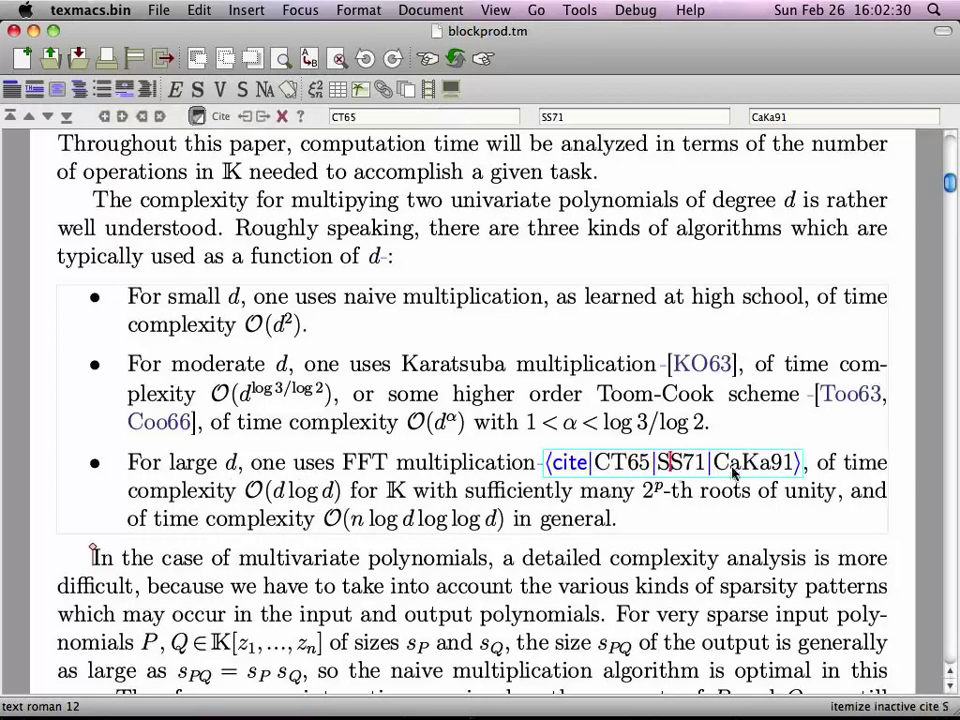
pyautogui.press('Left')
pyautogui.press('Left')
pyautogui.press('Left')
pyautogui.press('Left')
pyautogui.press('Left')
pyautogui.press('Left')
pyautogui.press('Left')
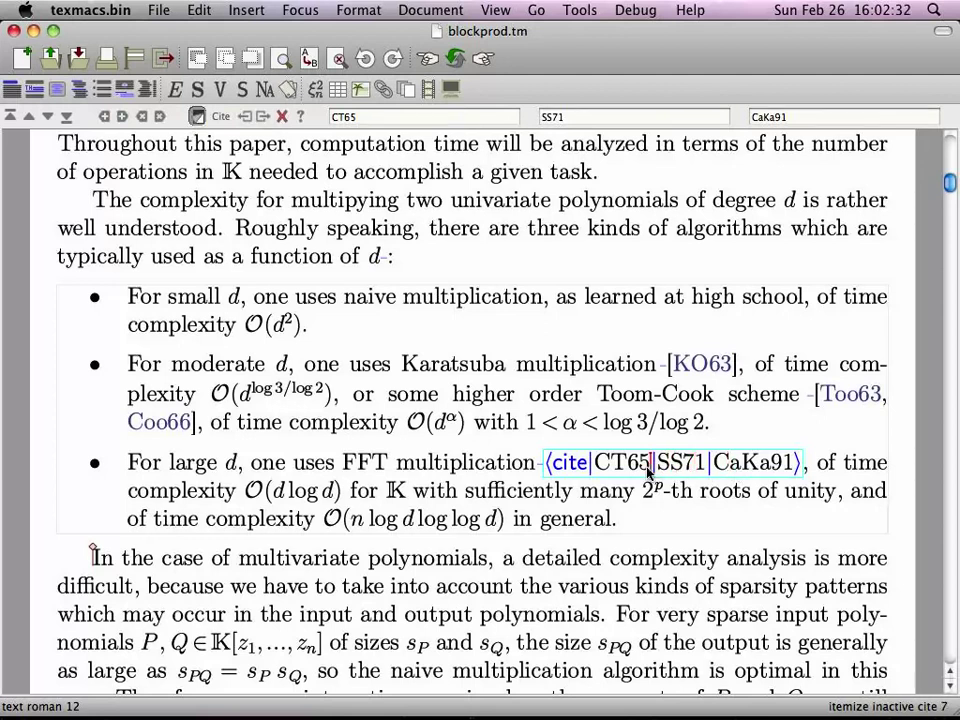
pyautogui.press('Right')
pyautogui.press('Right')
pyautogui.press('Right')
pyautogui.press('Right')
pyautogui.press('Right')
pyautogui.press('Left')
pyautogui.press('Left')
pyautogui.press('Left')
pyautogui.press('Left')
pyautogui.press('Left')
pyautogui.press('Left')
pyautogui.press('Left')
pyautogui.press('Right')
pyautogui.press('Right')
pyautogui.press('Right')
pyautogui.press('Right')
pyautogui.click(739, 470)
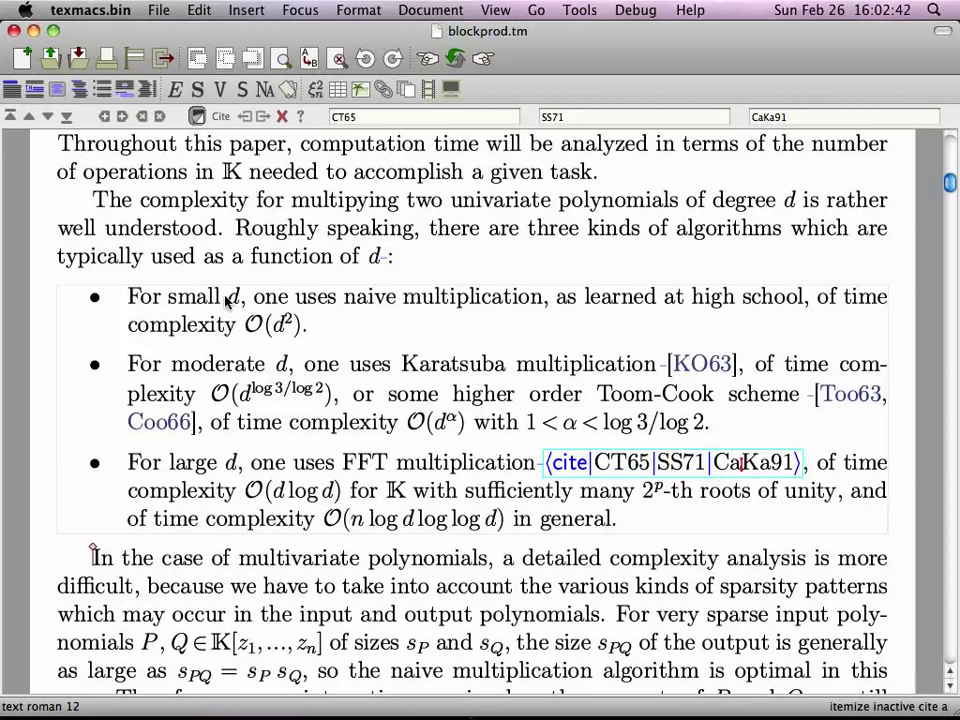
pyautogui.press('Return')
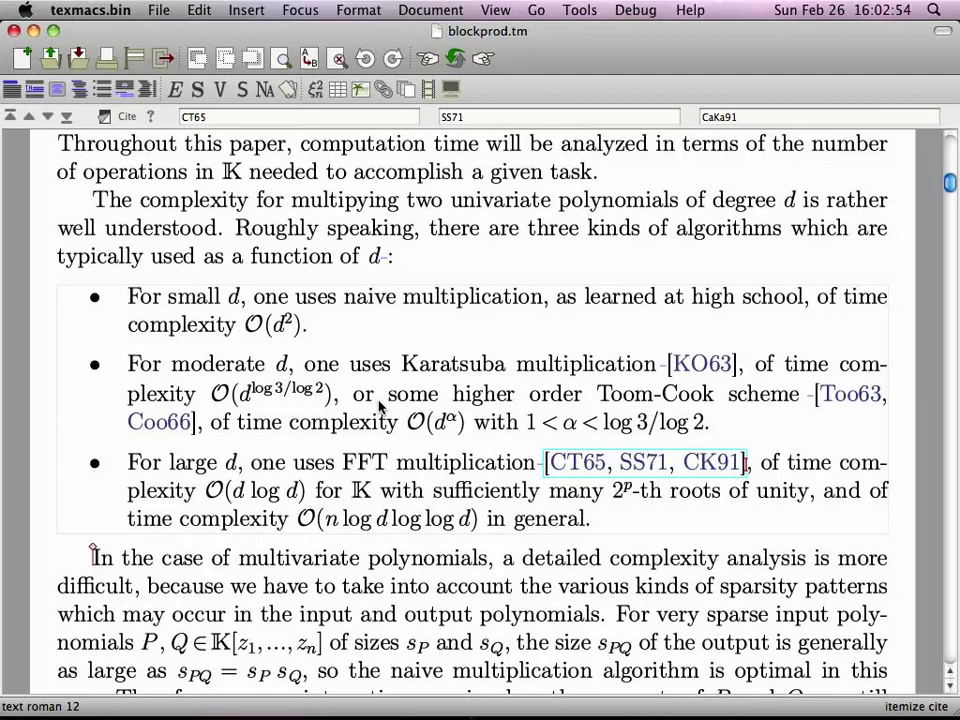
# - Switch back to the document No name [5] and place the cursor in the empty section 2 heading at its end
pyautogui.press('super+s')
pyautogui.click(535, 12)
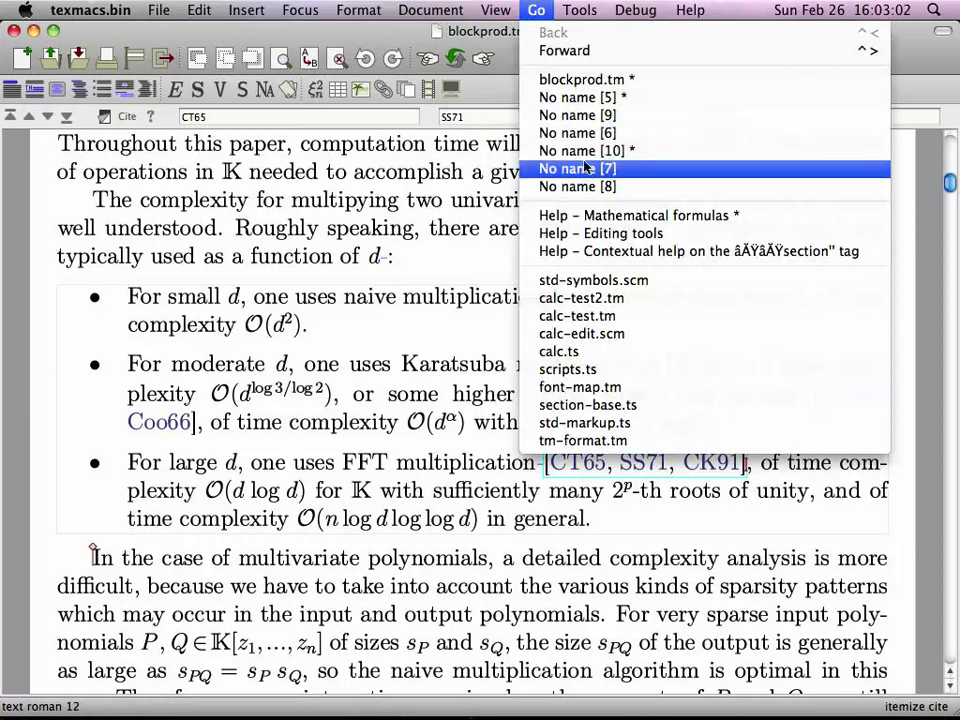
pyautogui.click(560, 97)
pyautogui.scroll(-15, 503, 287)
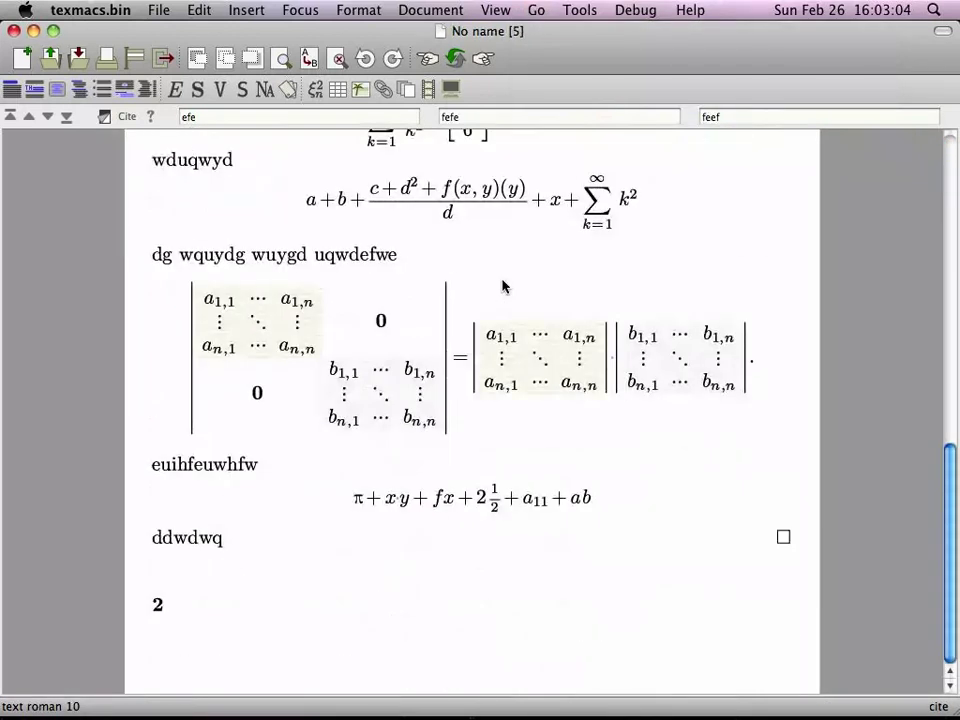
pyautogui.click(256, 603)
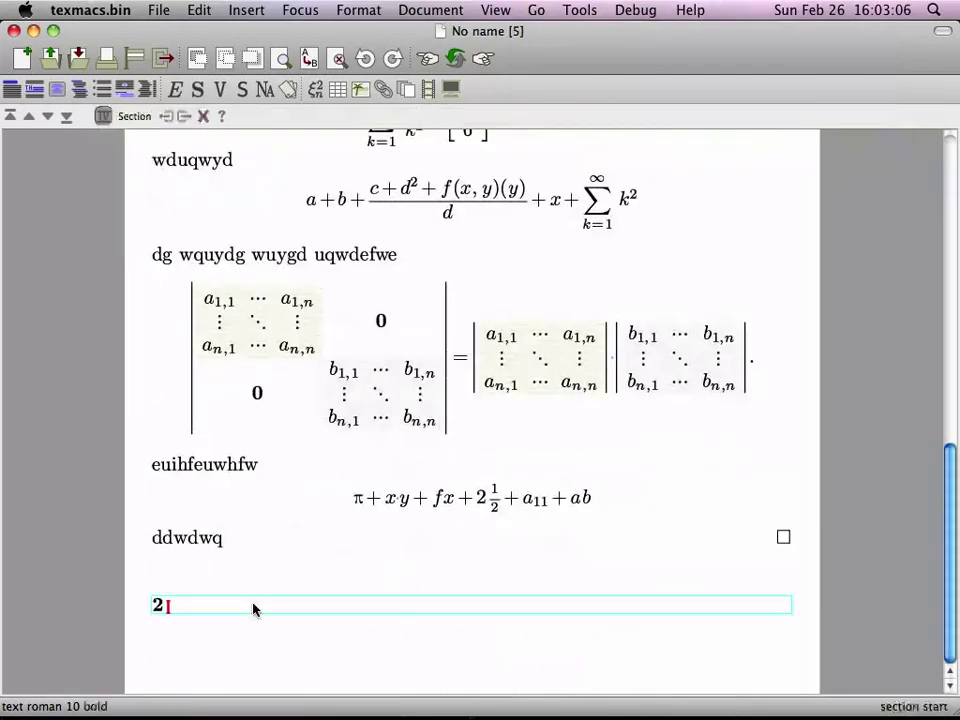
# - Delete the empty section 2 heading and insert a plain block table in its place
pyautogui.press('BackSpace')
pyautogui.press('BackSpace')
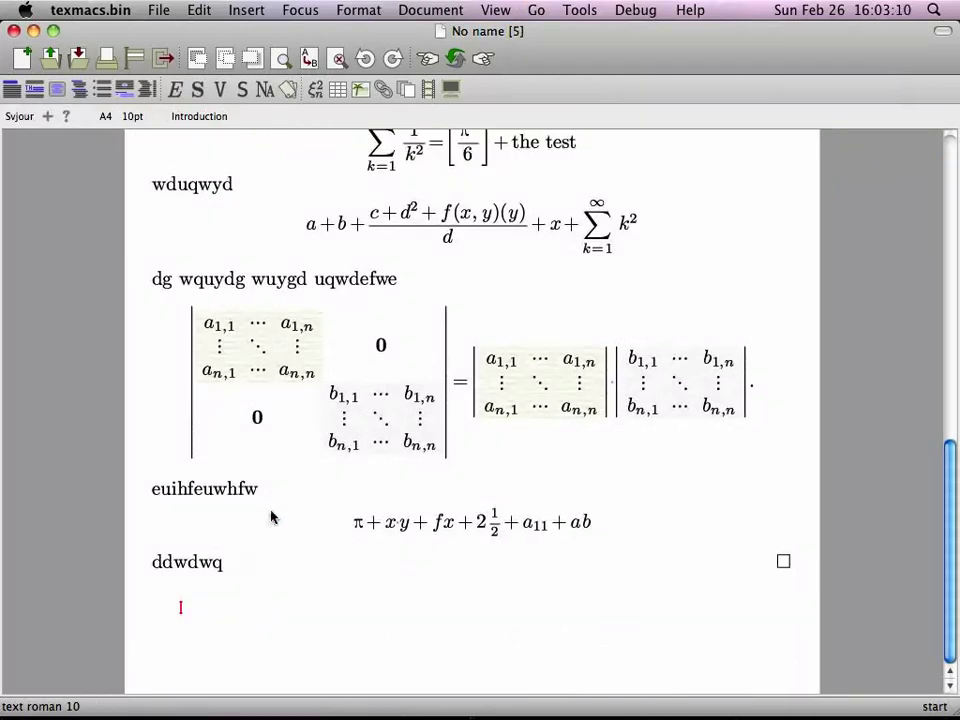
pyautogui.click(337, 90)
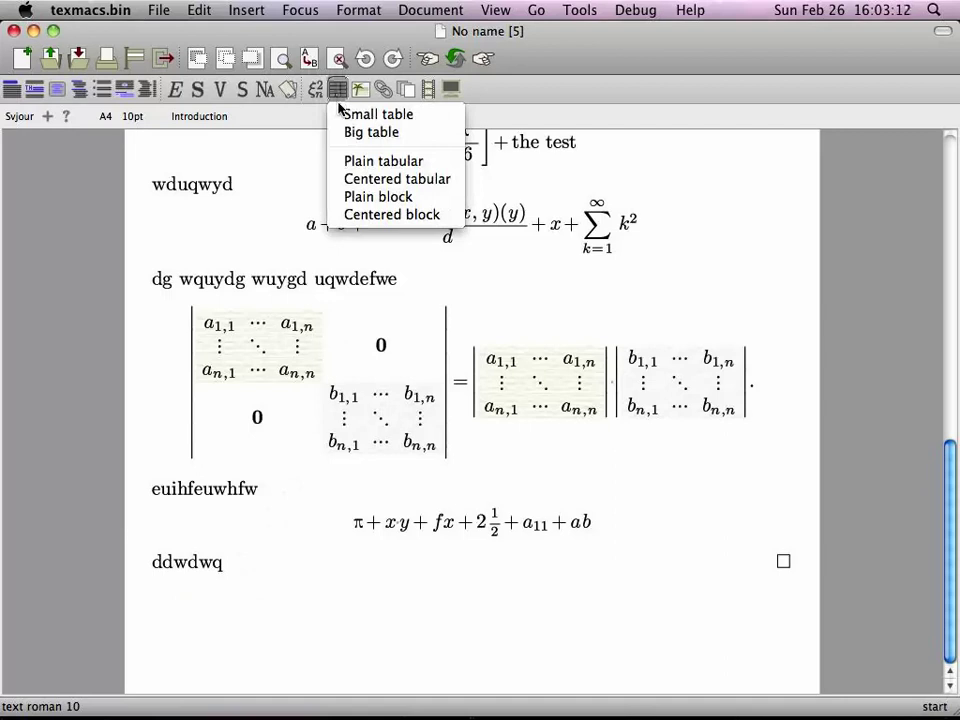
pyautogui.click(378, 197)
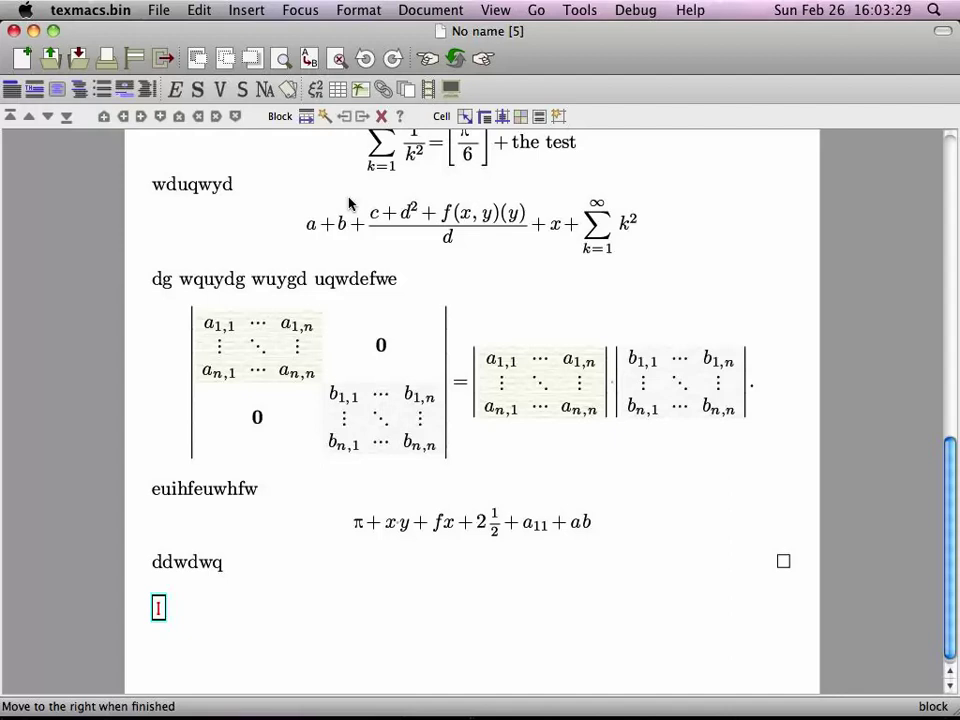
# - Stretch the block table to the full paragraph width and extend it to four rows and two columns
pyautogui.click(306, 117)
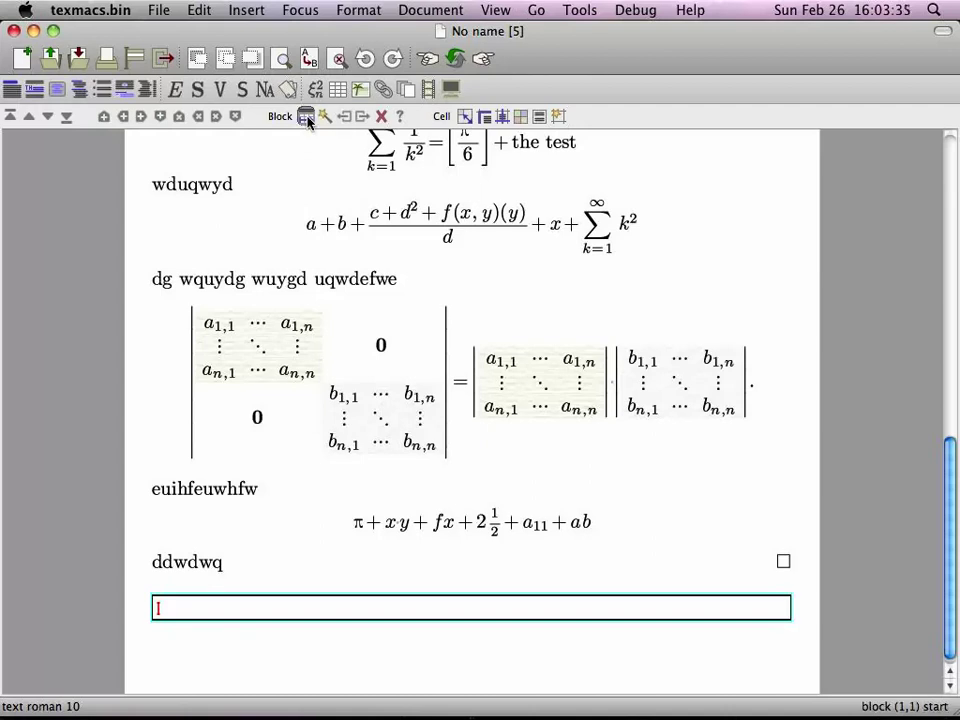
pyautogui.press('Return')
pyautogui.press('Return')
pyautogui.press('Return')
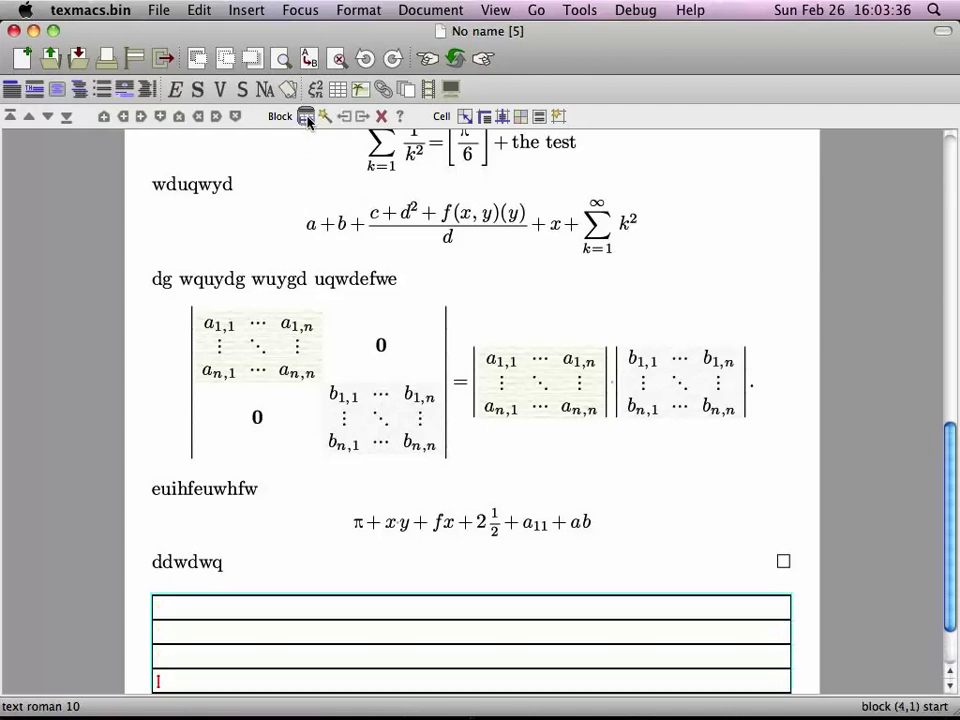
pyautogui.scroll(-2, 300, 190)
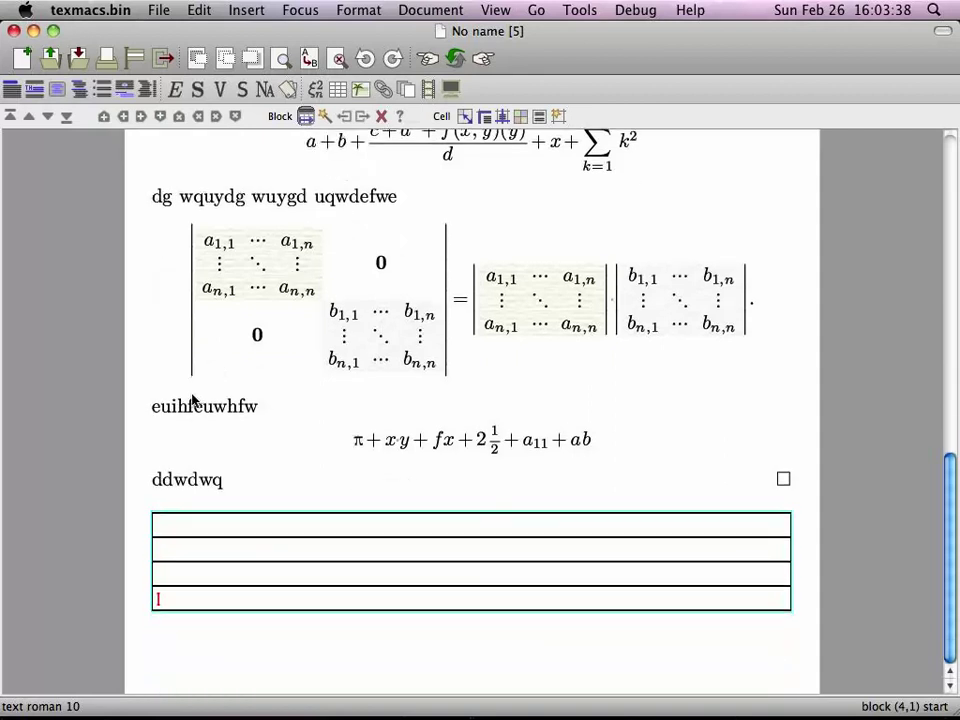
pyautogui.hotkey('alt', 'Right')
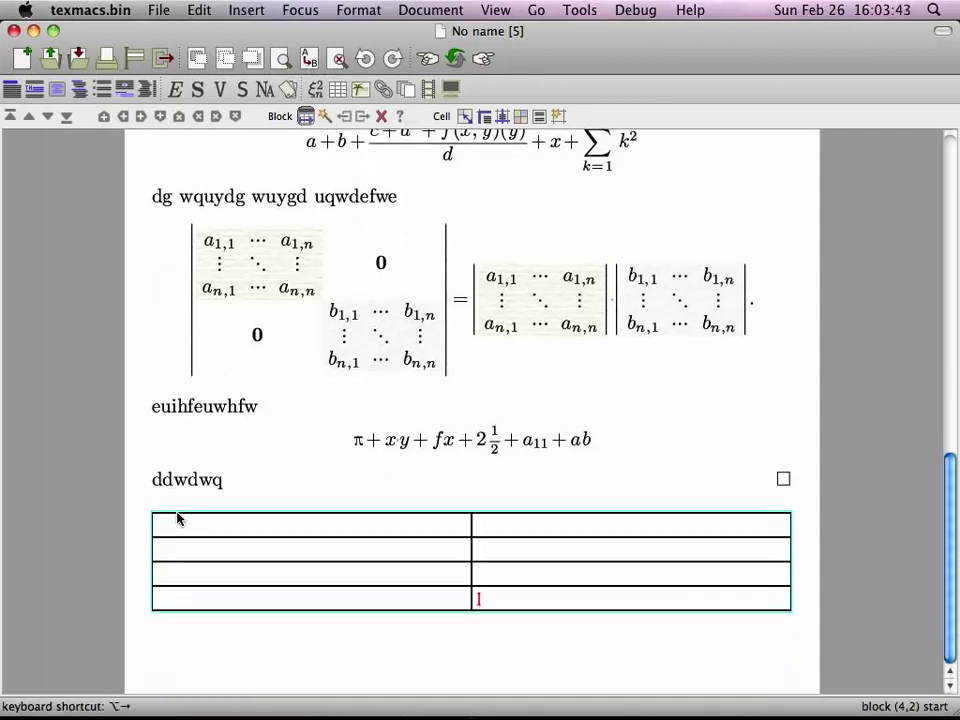
pyautogui.press('alt')
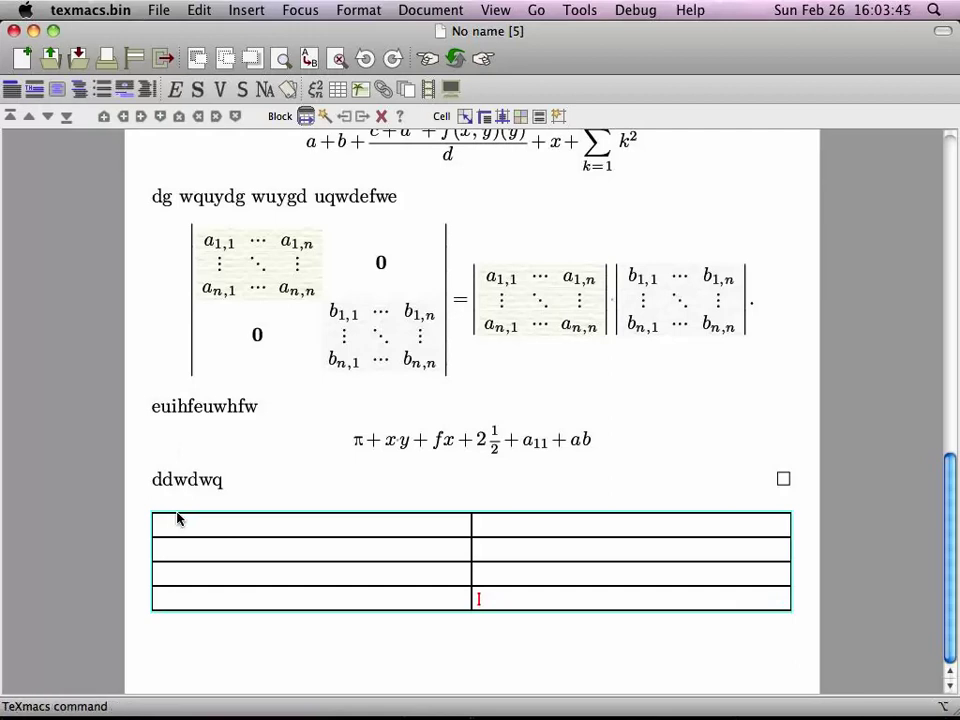
# - Enter Gnu, Gnat and Whoarf in the first three cells of the table's first column
pyautogui.press('Up')
pyautogui.press('Up')
pyautogui.press('Left')
pyautogui.press('Up')
pyautogui.write('Gnu')
pyautogui.press('Down')
pyautogui.write('Gnat')
pyautogui.press('Down')
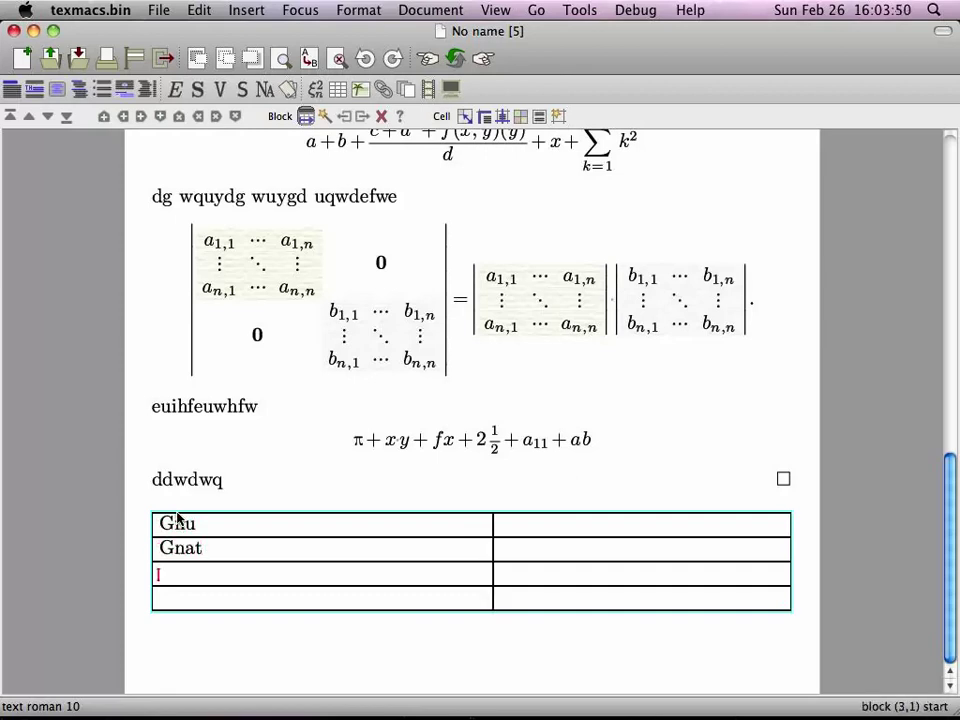
pyautogui.write('Wo')
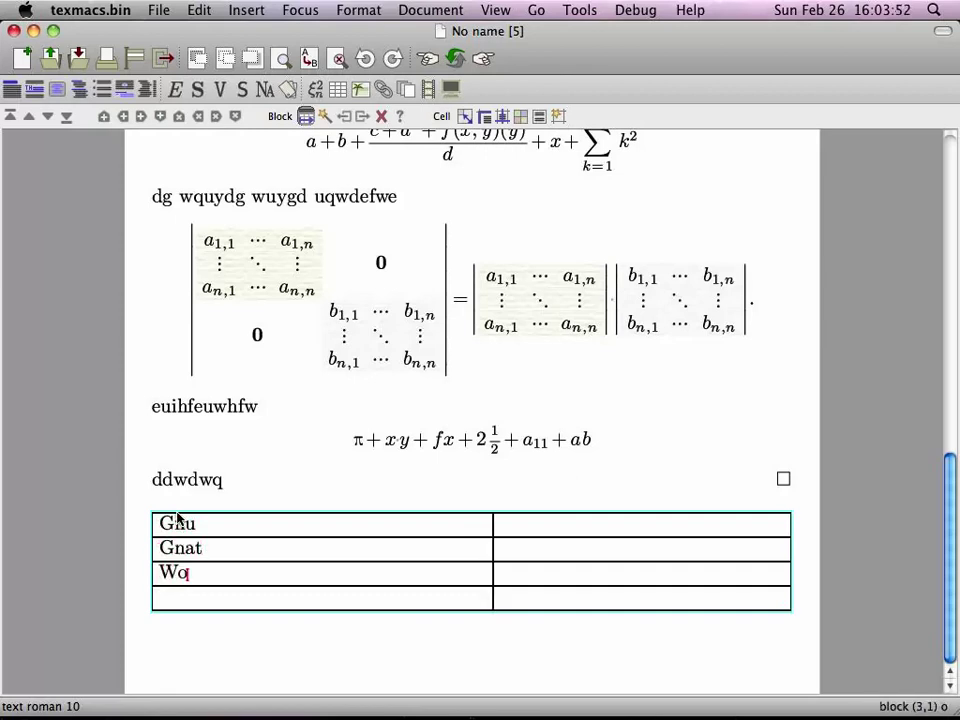
pyautogui.press('BackSpace')
pyautogui.write('hoarf')
# - Delete the empty fourth row below Whoarf
pyautogui.press('Down')
pyautogui.press('BackSpace')
pyautogui.press('Up')
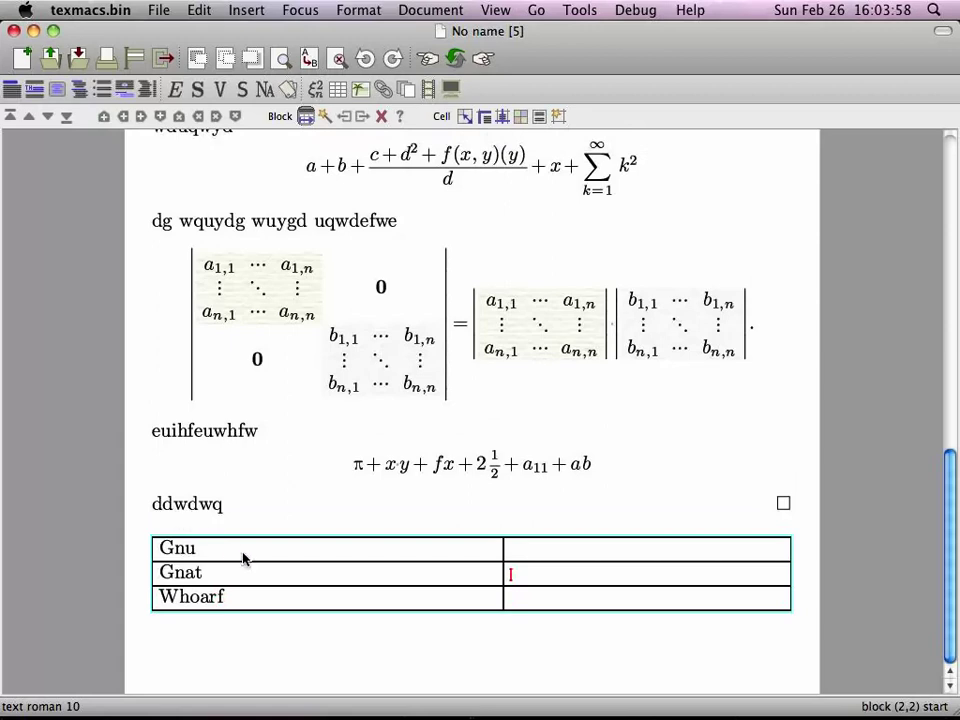
# - Fill the second cell of the Gnu row with one long line of filler text, from "dueduefuyge fuyeg" to "euyfyuefyueyufuyewgfyu"
pyautogui.click(602, 553)
pyautogui.write('dueduefuyge fuyeg fuyge wuyf')
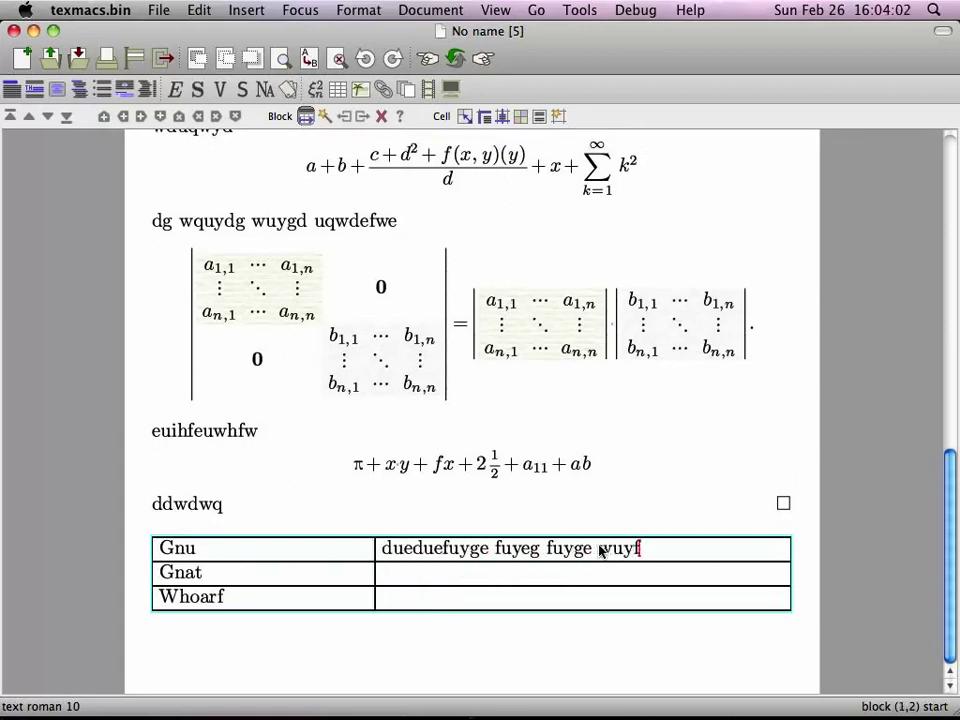
pyautogui.write(' euywf guyew yfu euyfuewfyewyuf euyfyuefyueyufuyewgfyuw')
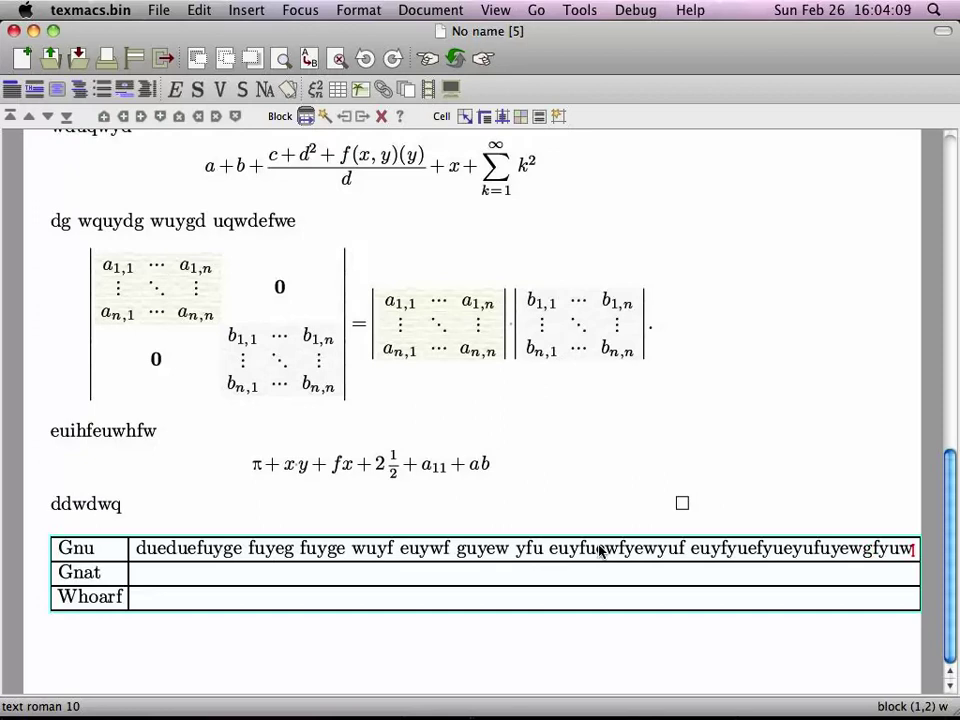
pyautogui.write('fefe ifuw')
pyautogui.press('BackSpace')
pyautogui.press('BackSpace')
pyautogui.press('BackSpace')
pyautogui.press('BackSpace')
pyautogui.press('BackSpace')
pyautogui.press('BackSpace')
pyautogui.press('BackSpace')
pyautogui.press('BackSpace')
pyautogui.press('BackSpace')
pyautogui.press('BackSpace')
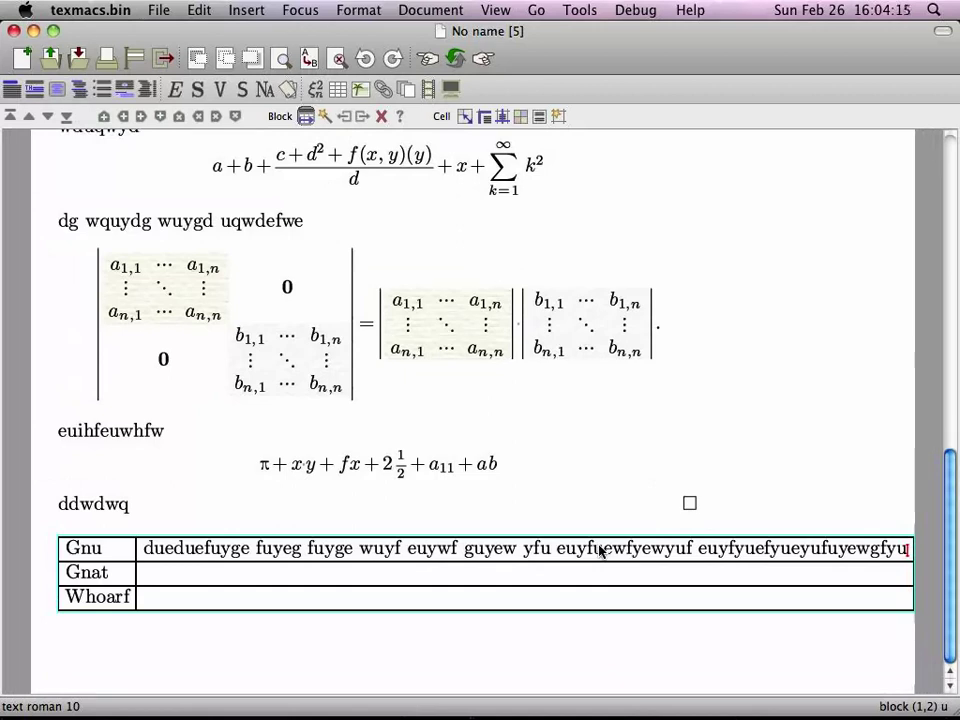
# - Select all three cells of the table's second column and turn on line wrapping for them
pyautogui.click(424, 572)
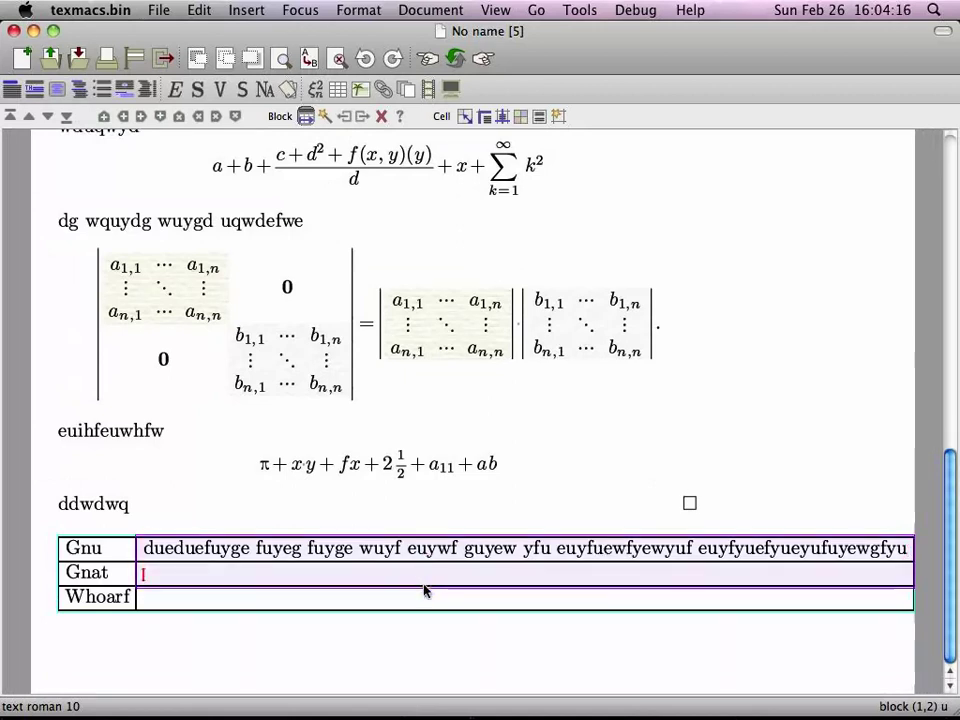
pyautogui.click(424, 599)
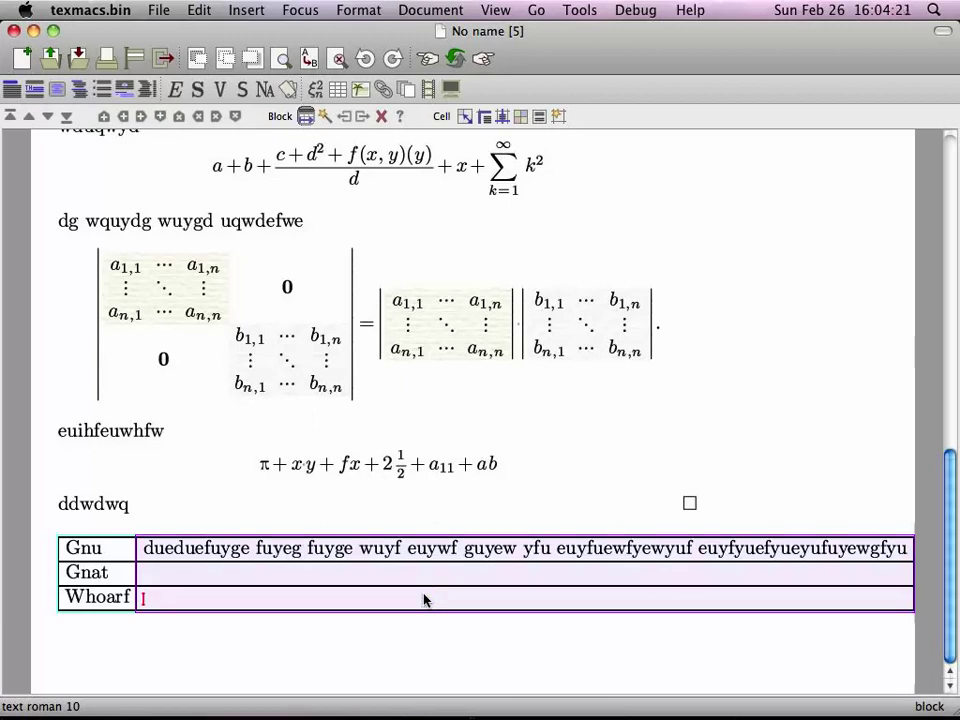
pyautogui.click(540, 118)
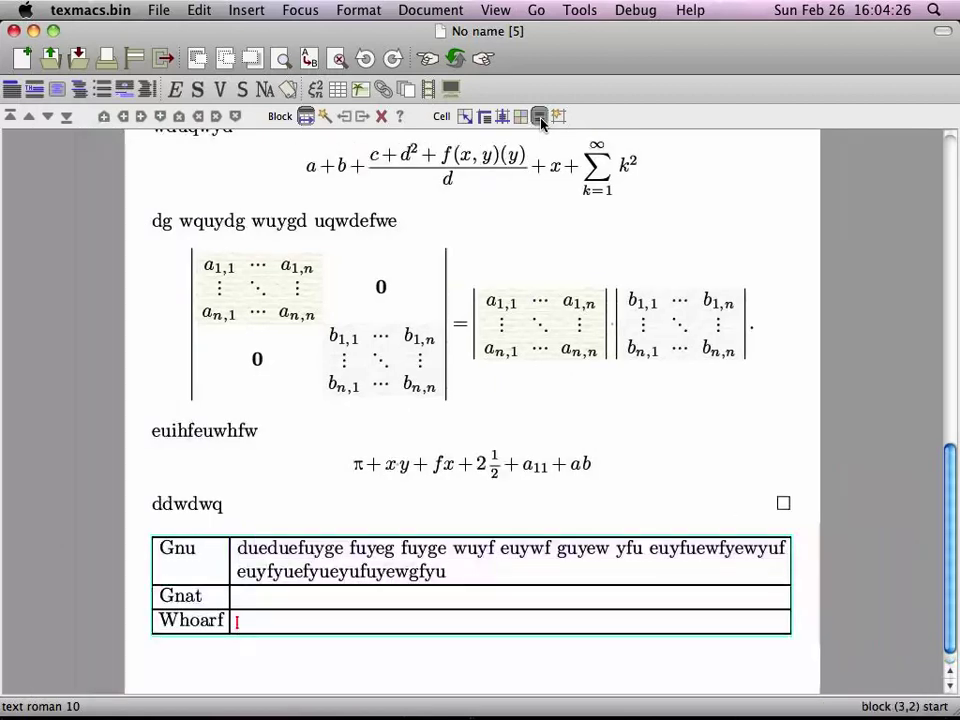
pyautogui.rightClick(490, 587)
pyautogui.click(430, 569)
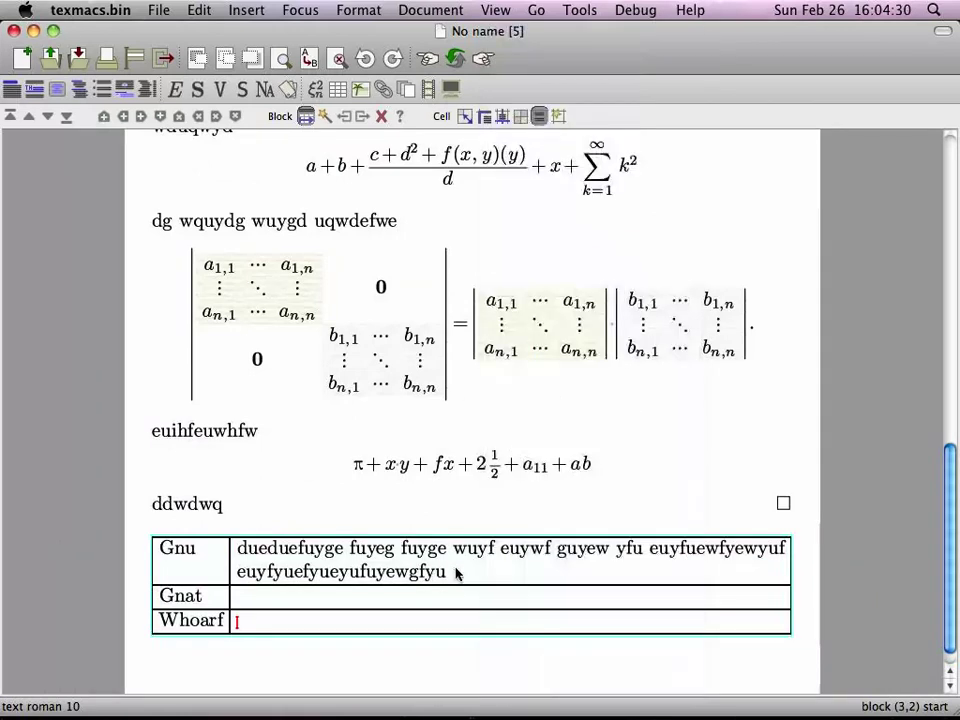
# - Below the text in Gnu's second cell, add a theorem reading "edgeuyfg eugfw", followed by a paragraph of filler text starting with "fuefg uewgf"
pyautogui.click(452, 553)
pyautogui.click(461, 578)
pyautogui.press('Return')
pyautogui.write('\\theore')
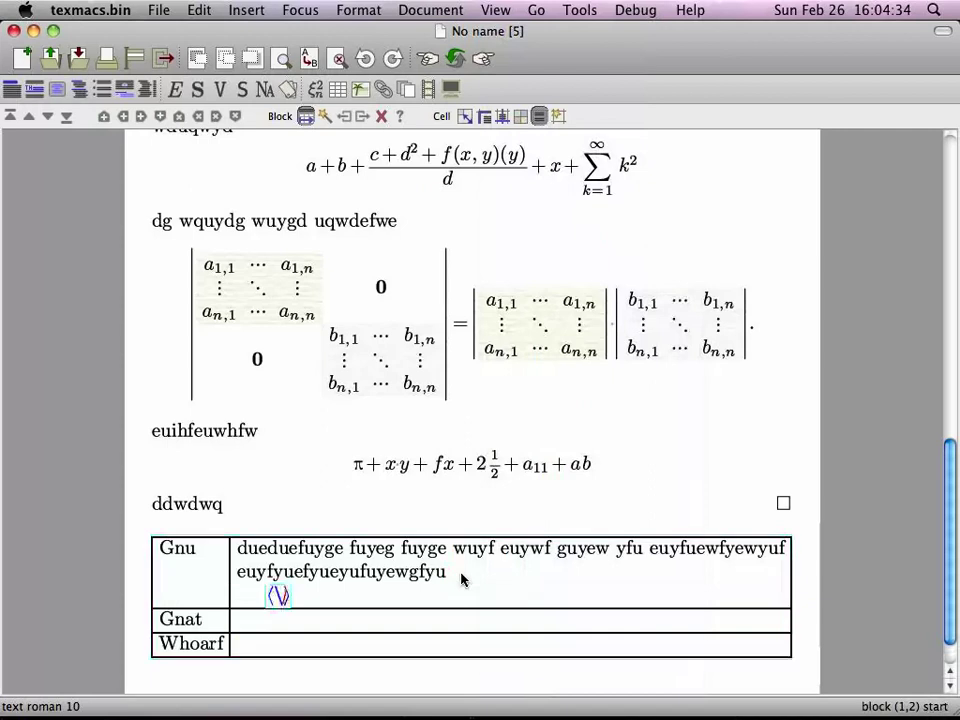
pyautogui.write('m')
pyautogui.press('Return')
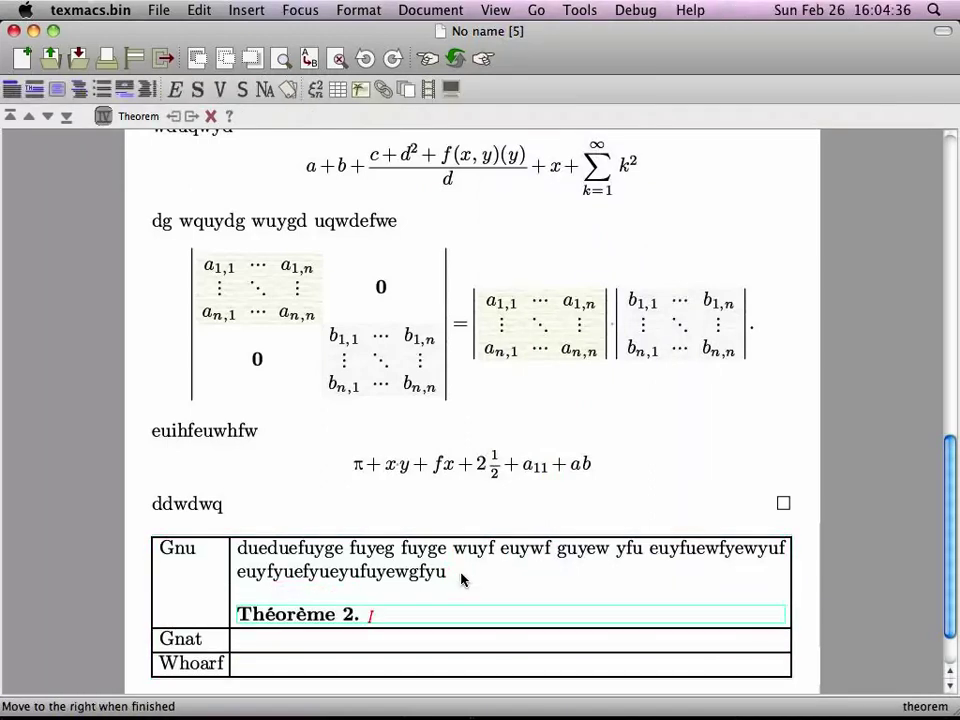
pyautogui.write('edgeuyfg eugfw')
pyautogui.press('Return')
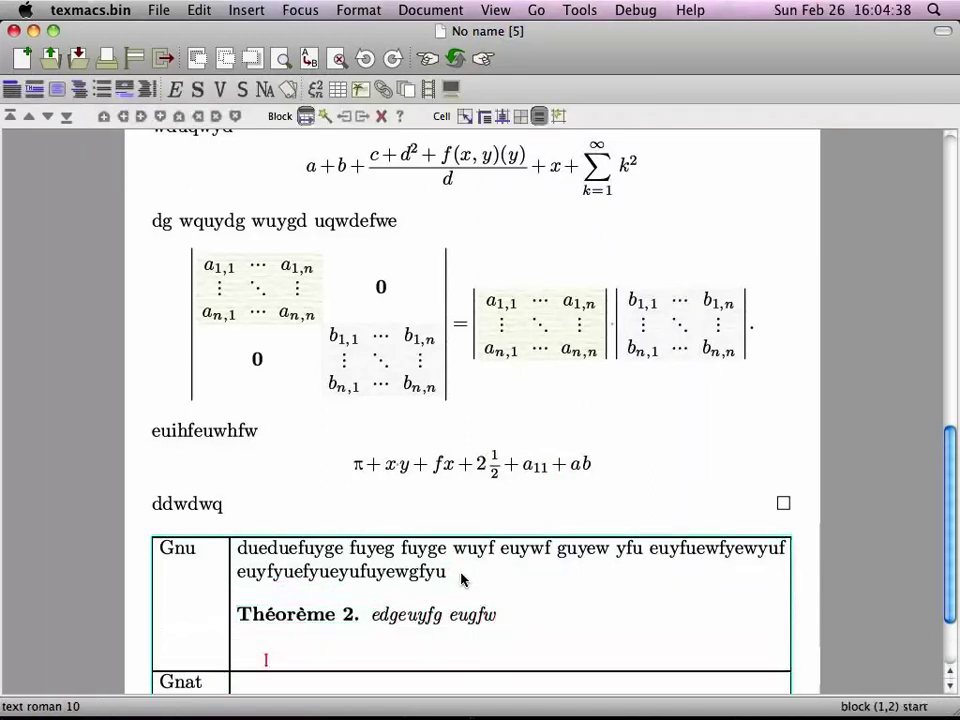
pyautogui.write('fuefg uewgf uwegfyeg fuye wuf euyf gyeugfyueuyf uye guyf euyf gyuweyufewufgyw')
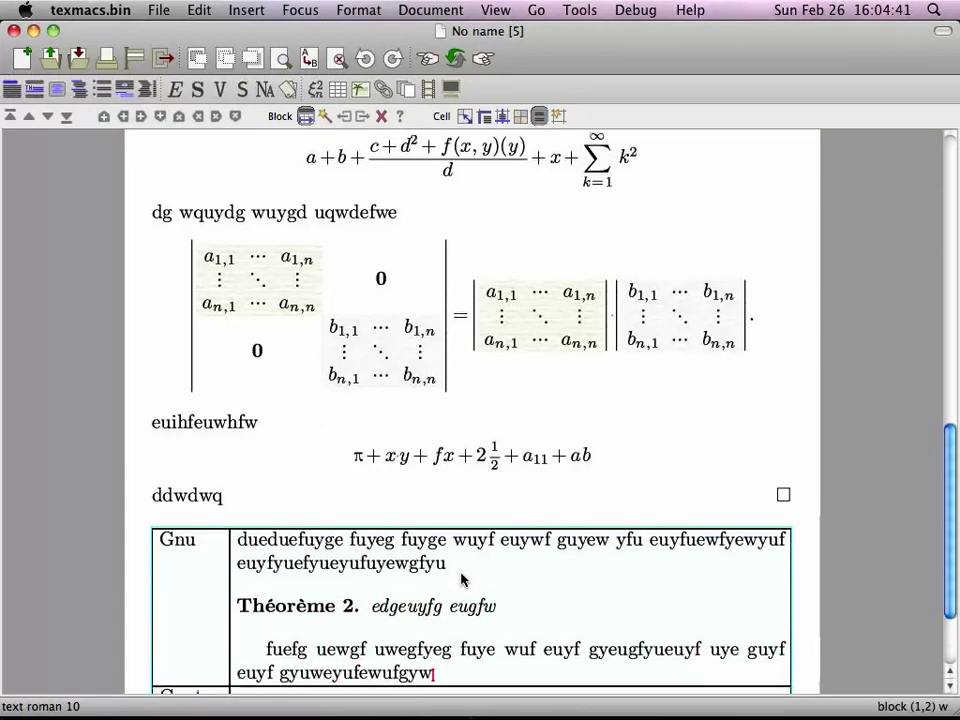
# - Fill the second cell of the Gnat row with about three lines of filler text, starting with "efwefuygw efuyg"
pyautogui.scroll(-3, 463, 580)
pyautogui.click(379, 575)
pyautogui.write('efwefuygw efuygewuyf uwe')
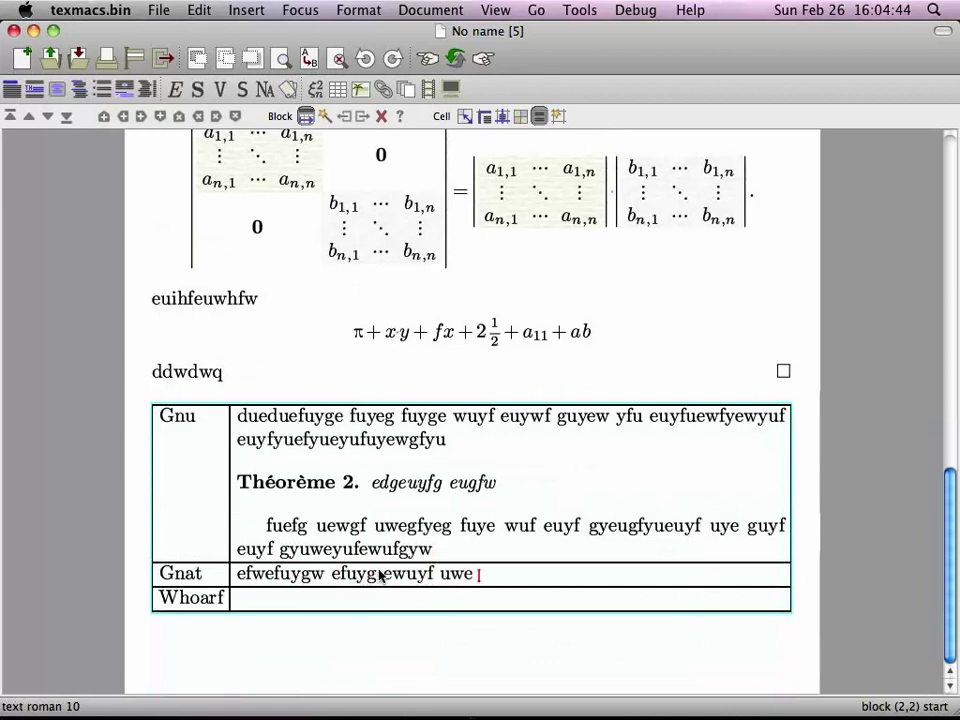
pyautogui.write(' fg euwygf yuwe uyfewuyf uywe uygf uywefuy weuyf uyw eugyf uew fgu weuy fuy')
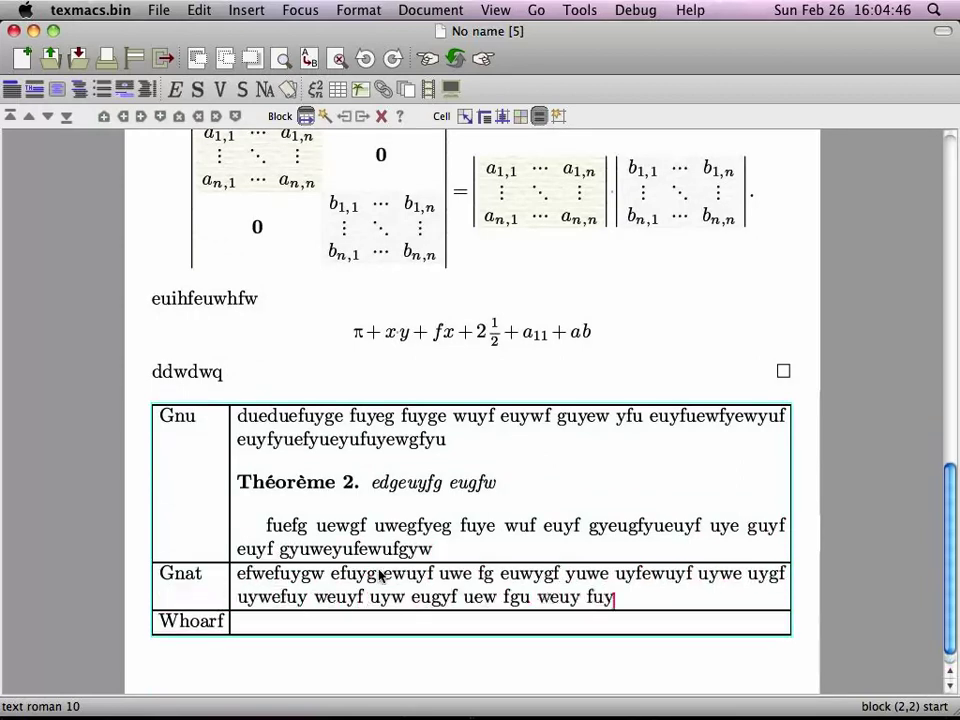
pyautogui.write('ew uyf uywe ufy weyuf yweuyfguywef')
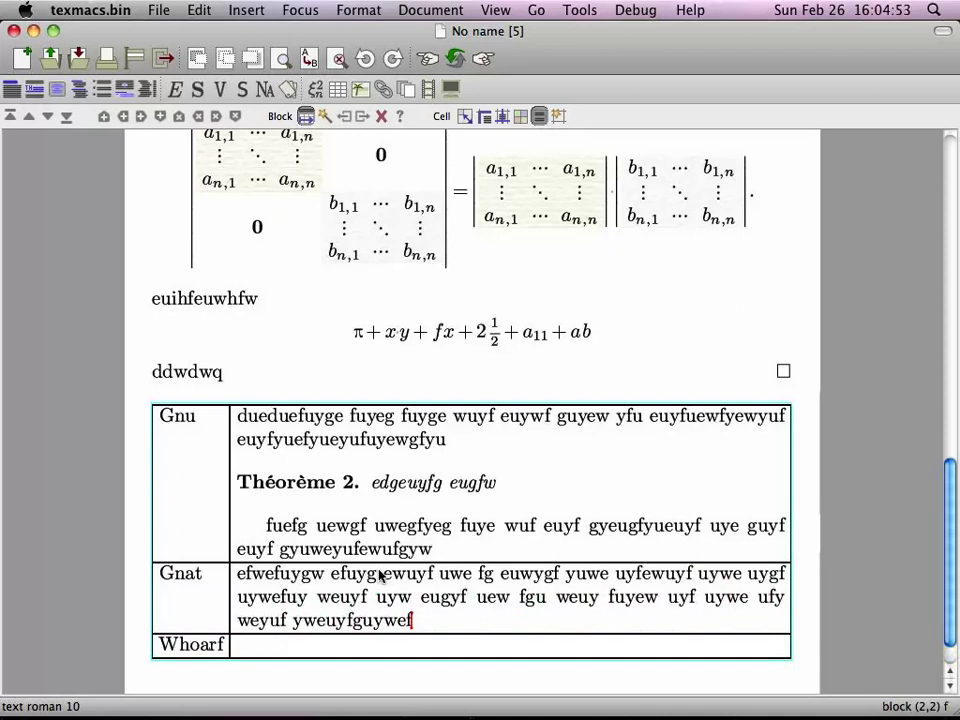
pyautogui.press('Down')
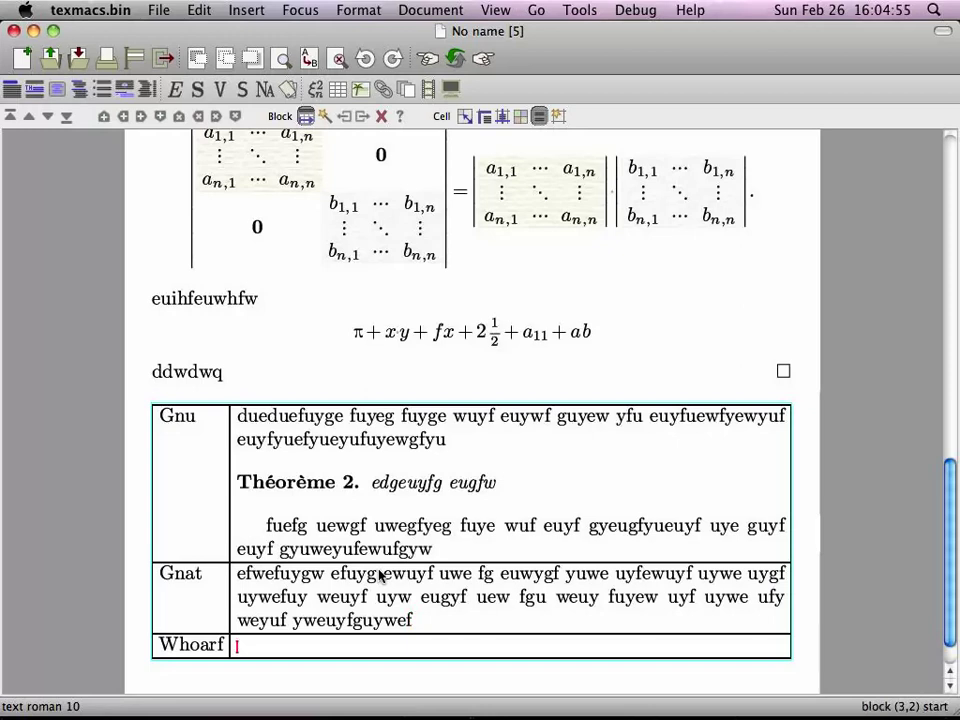
# - Fill the second cell of the Whoarf row with about two lines of filler text, from "ejdijej" to "oifjwo"
pyautogui.press('super+s')
pyautogui.click(207, 577)
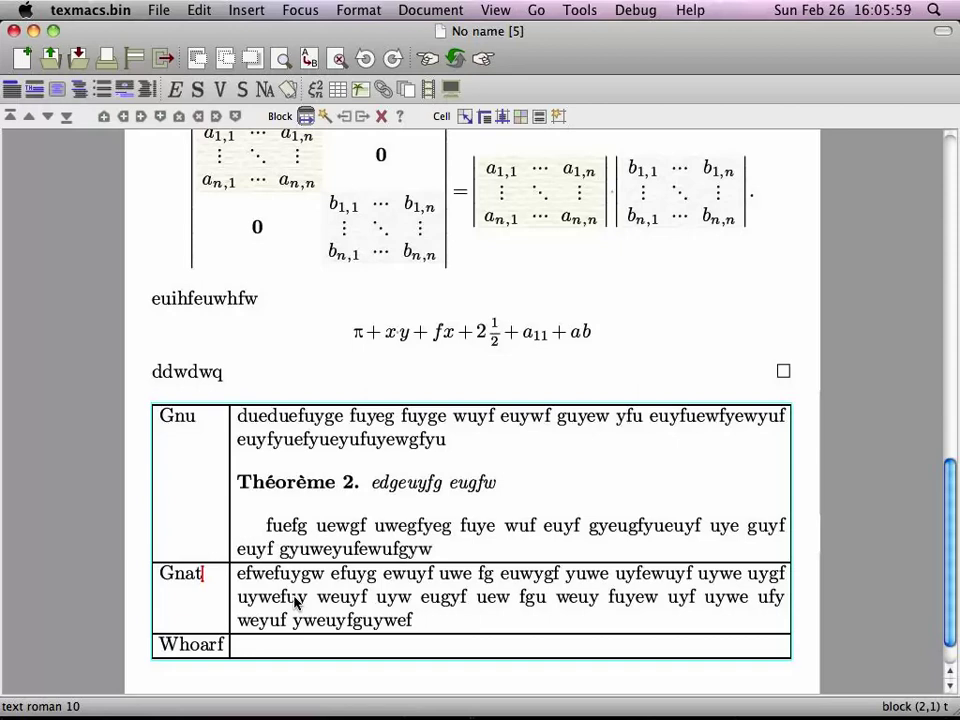
pyautogui.press('Down')
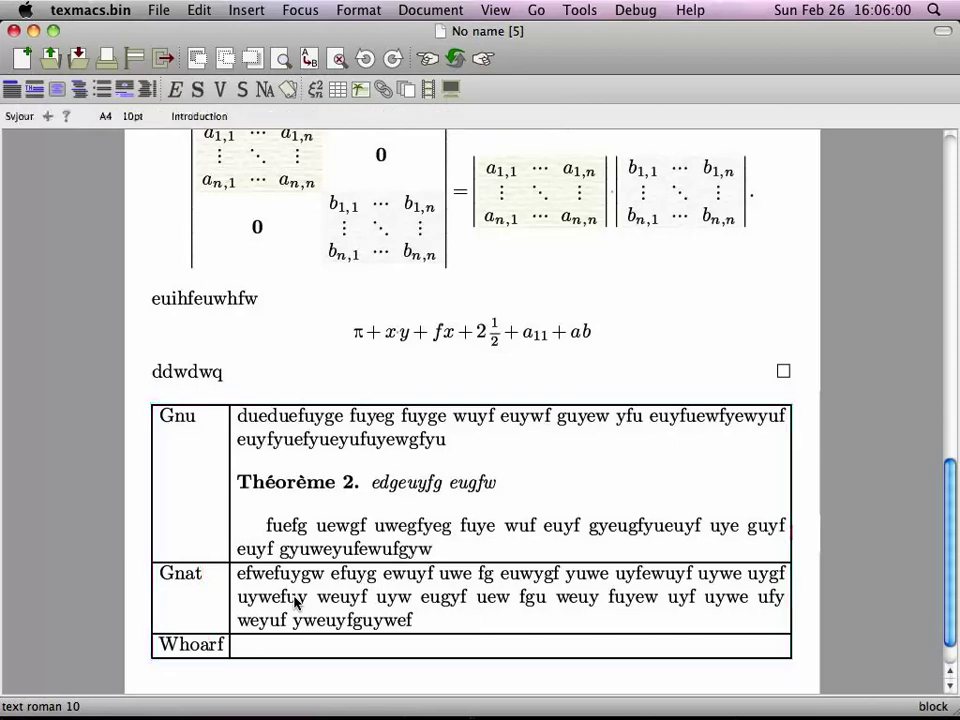
pyautogui.press('Right')
pyautogui.press('Right')
pyautogui.press('Right')
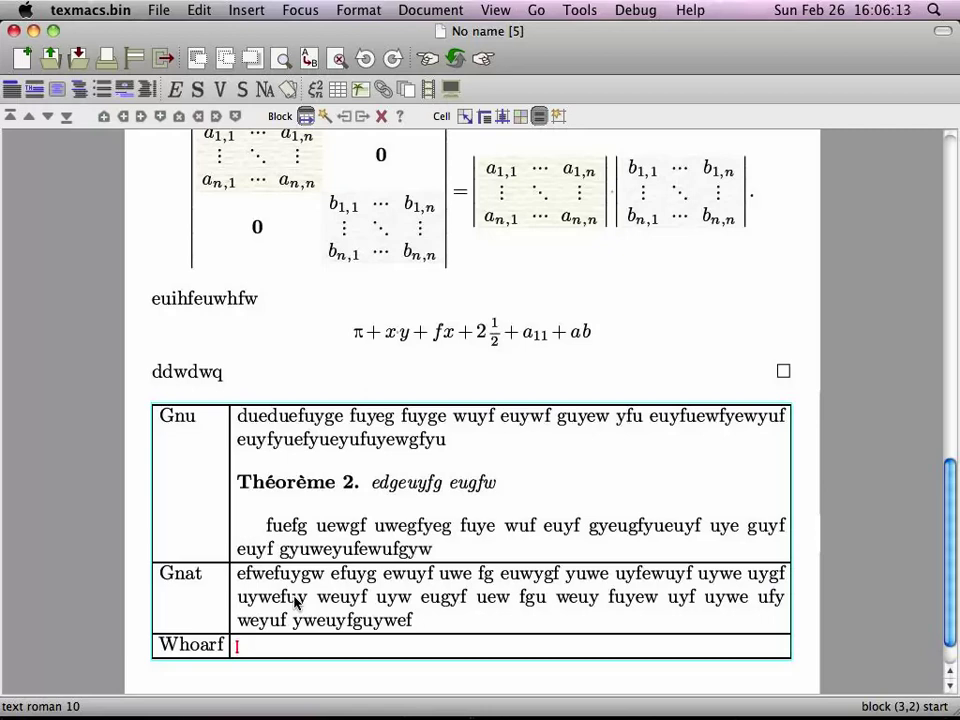
pyautogui.write('ejdijej oifjefijeojfo')
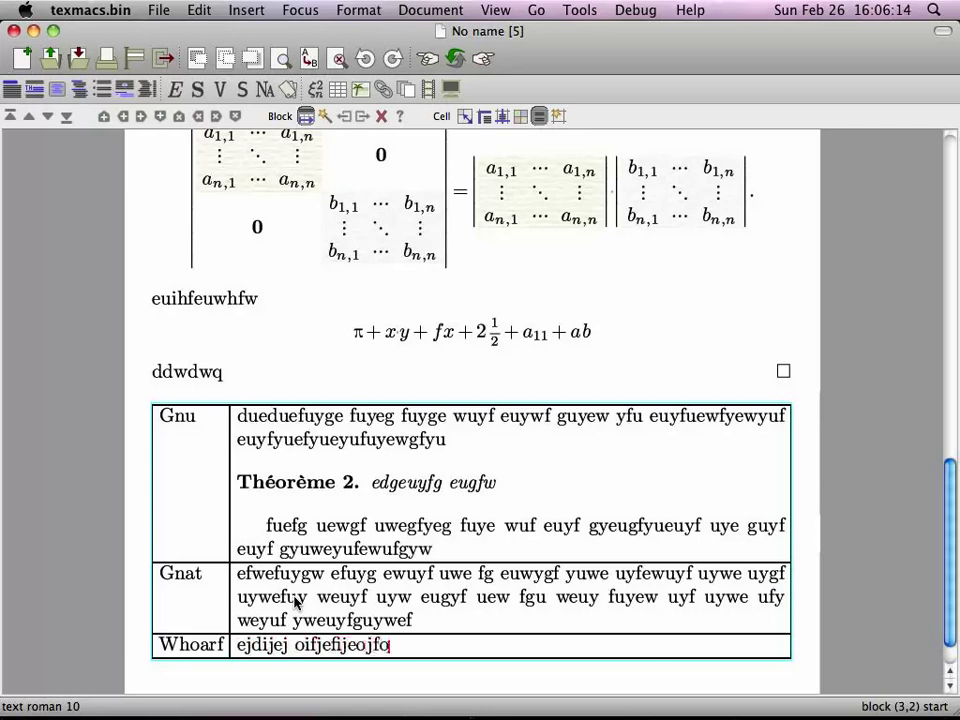
pyautogui.write('iewj fojeofiwjeo fj eojf ieofjeoij foej')
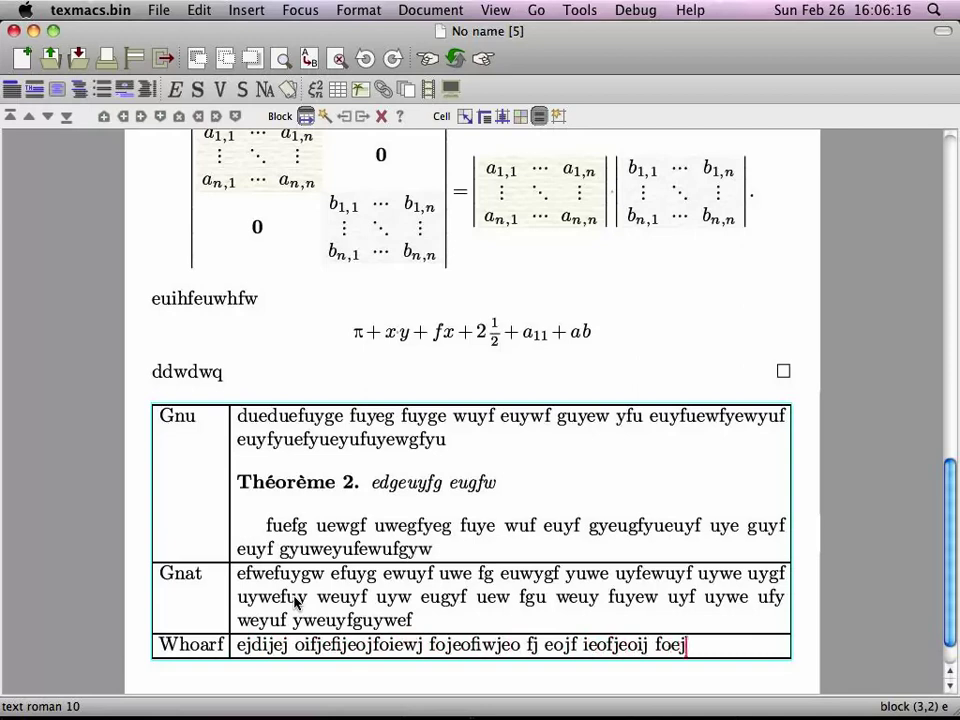
pyautogui.write(' ofjeojfeoijf owijeifjwe oifjwo')
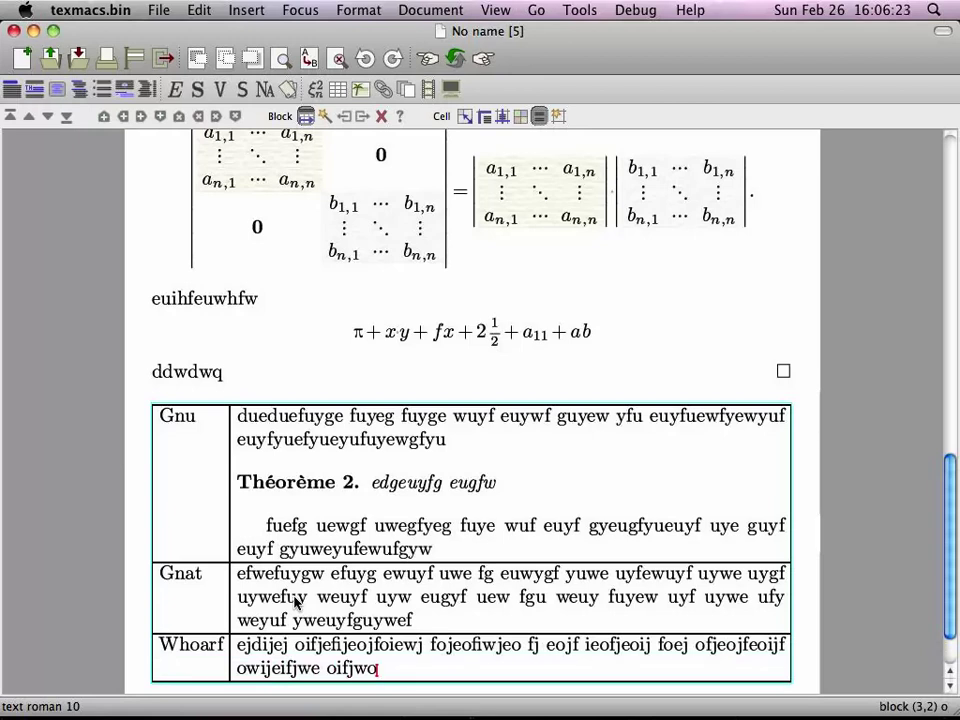
# - Select the Gnu, Gnat and Whoarf cells of the first column and turn on line wrapping for them
pyautogui.click(175, 420)
pyautogui.keyDown('shift'); pyautogui.click(184, 669); pyautogui.keyUp('shift')
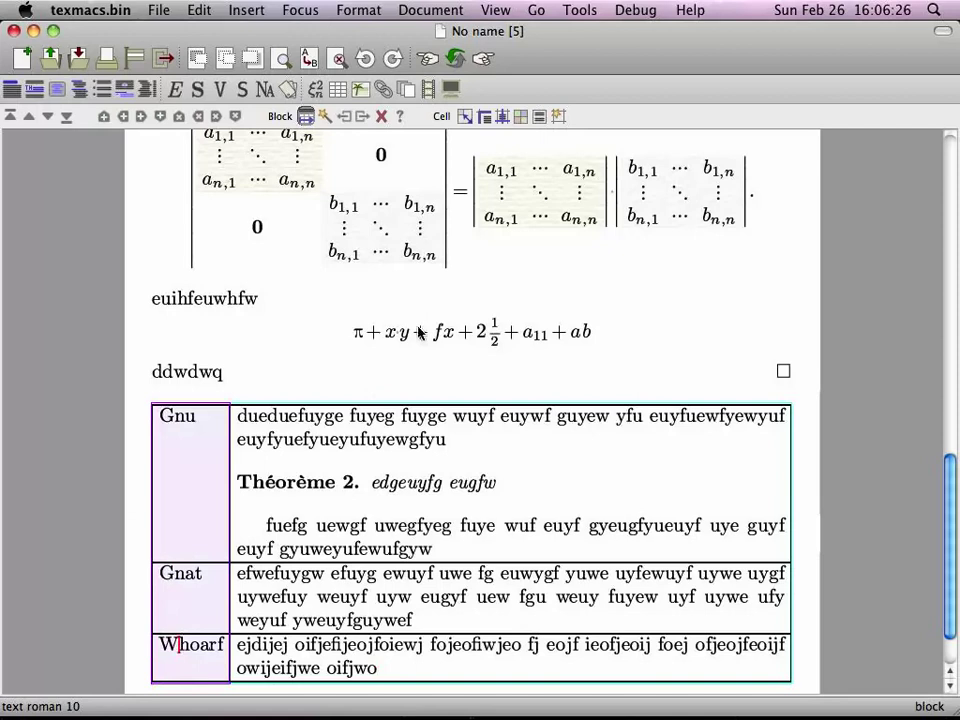
pyautogui.click(541, 117)
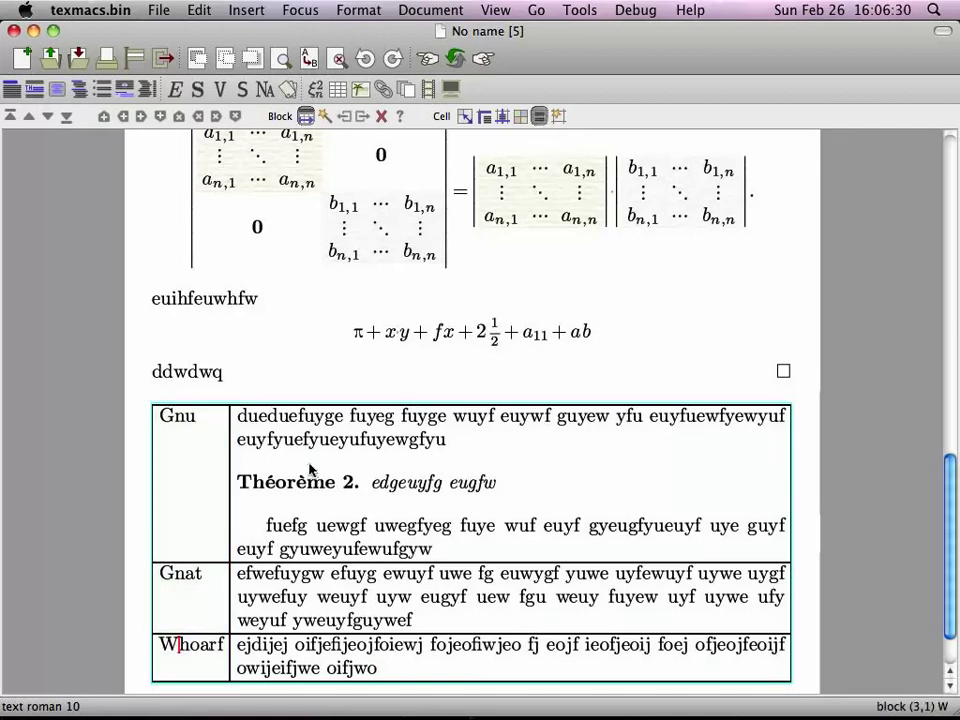
# - Extend the Whoarf cell in the first column with about four lines of filler text starting with "ieudhwidh widh wihd"
pyautogui.click(224, 655)
pyautogui.write('i')
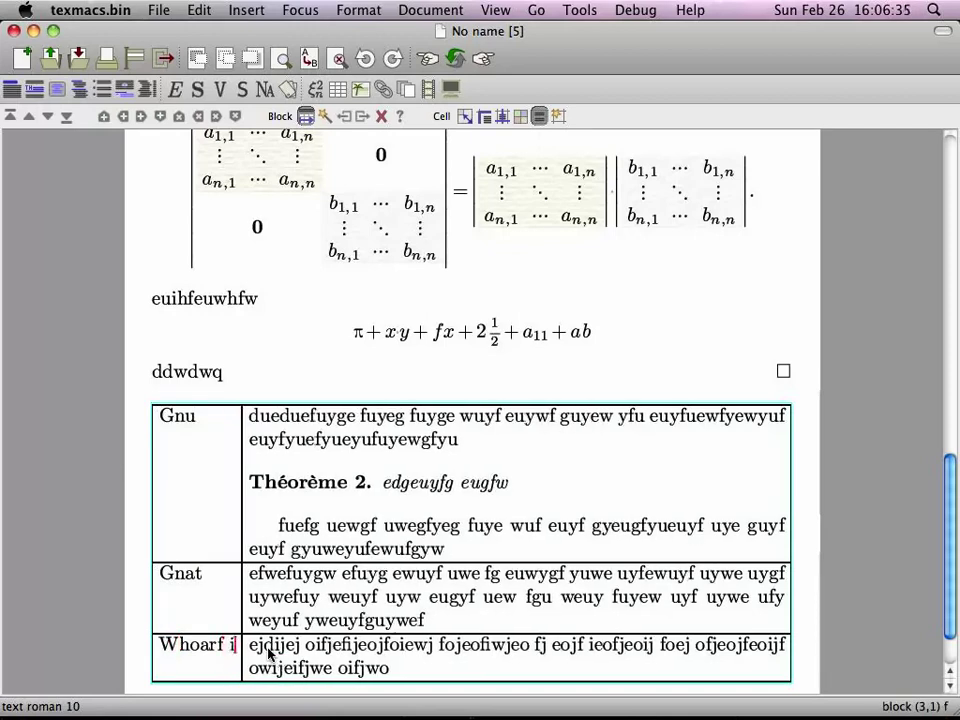
pyautogui.write('eudhwidh widh wihd uwuiwuhdi whd iwh diwqu dhqiw')
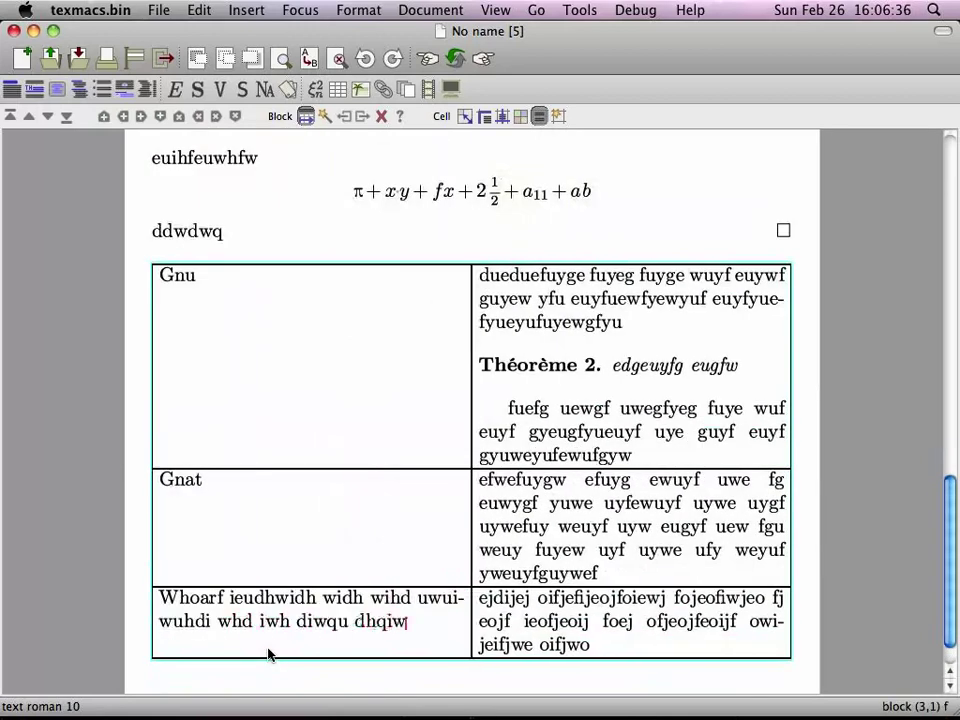
pyautogui.write('dhqiwhd iqwhd iuqhwidwuhdiwudhq iwdh qwihd iuqwhdiq')
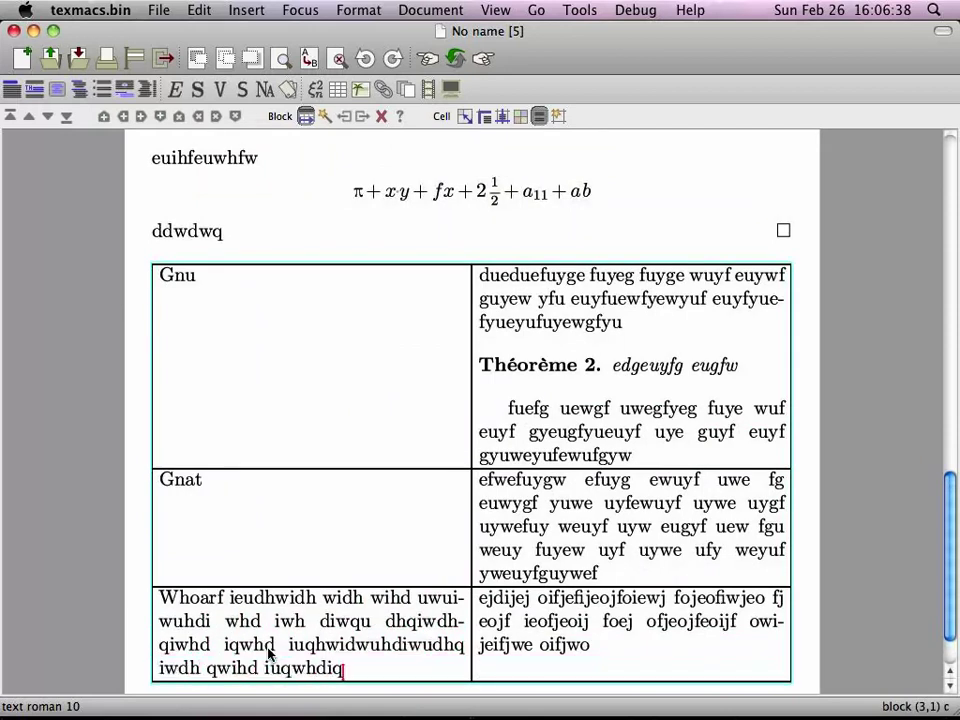
# - Trim the end of the Whoarf cell's text back to "iqwhd iuqhwidwuhdi" and save the document
pyautogui.press('BackSpace')
pyautogui.press('BackSpace')
pyautogui.press('BackSpace')
pyautogui.press('BackSpace')
pyautogui.press('BackSpace')
pyautogui.press('BackSpace')
pyautogui.press('BackSpace')
pyautogui.press('BackSpace')
pyautogui.press('BackSpace')
pyautogui.press('BackSpace')
pyautogui.press('BackSpace')
pyautogui.press('BackSpace')
pyautogui.press('BackSpace')
pyautogui.press('BackSpace')
pyautogui.press('BackSpace')
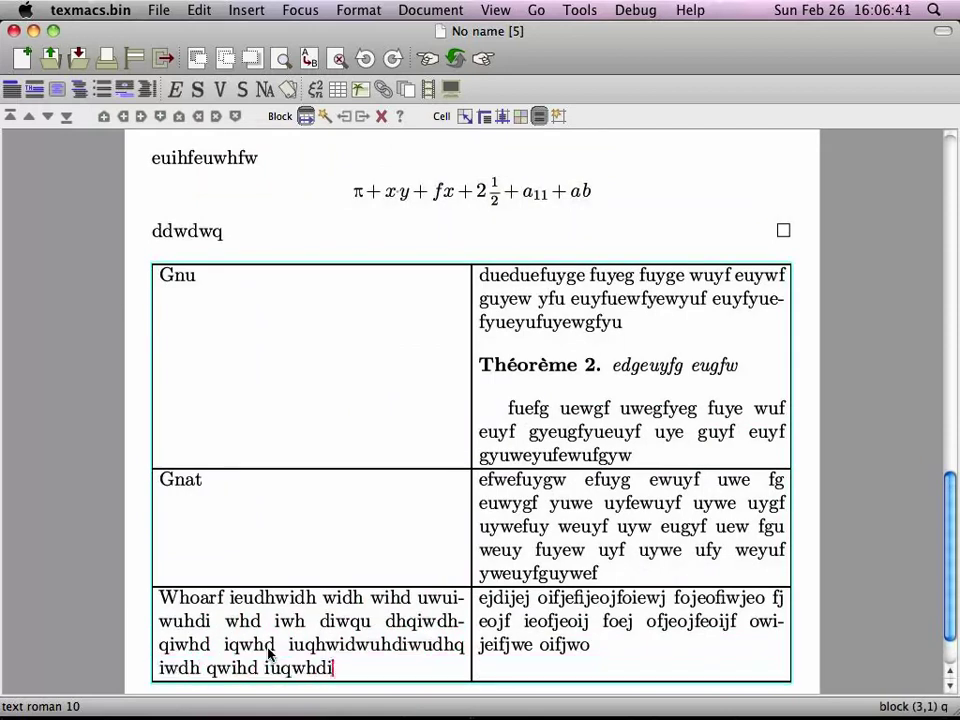
pyautogui.press('BackSpace')
pyautogui.press('BackSpace')
pyautogui.press('BackSpace')
pyautogui.press('BackSpace')
pyautogui.press('BackSpace')
pyautogui.press('BackSpace')
pyautogui.press('BackSpace')
pyautogui.press('BackSpace')
pyautogui.press('BackSpace')
pyautogui.press('BackSpace')
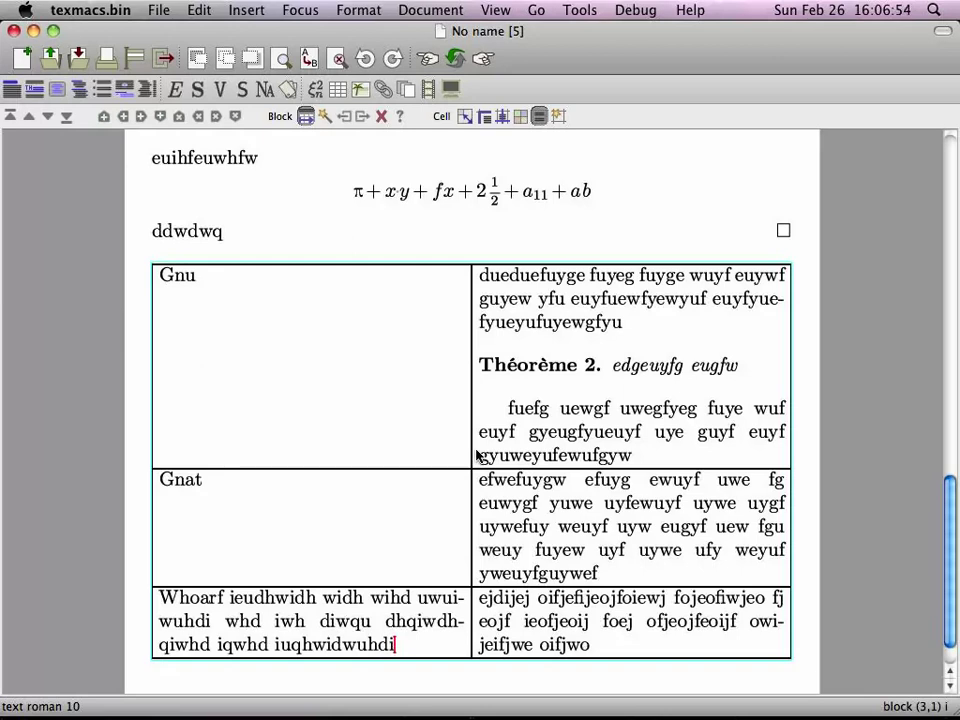
pyautogui.press('super+s')
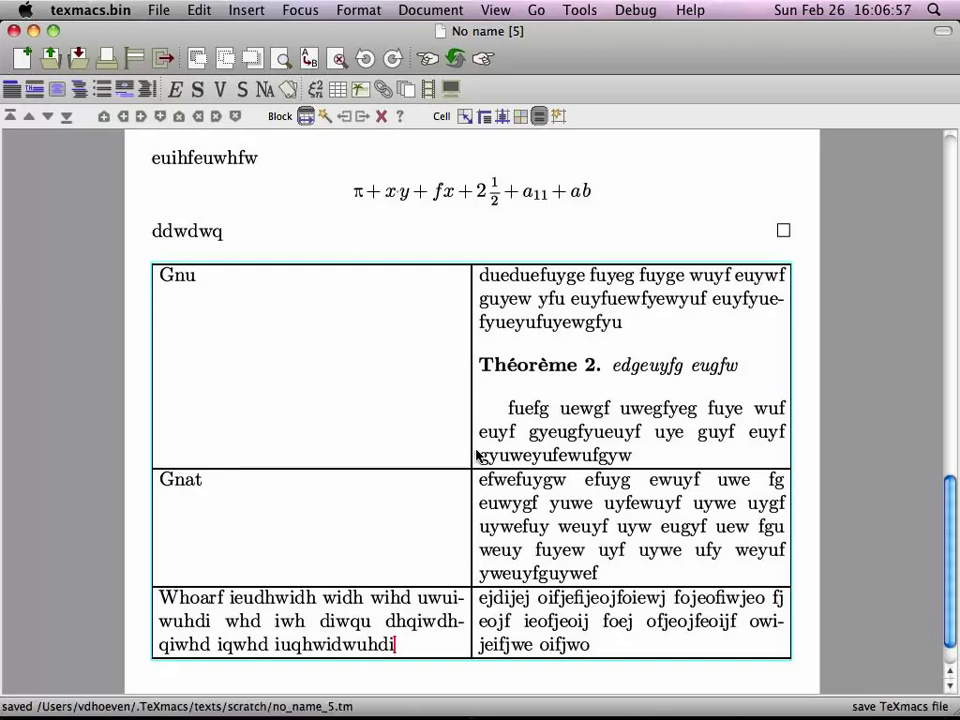
pyautogui.hotkey('ctrl', 'e')
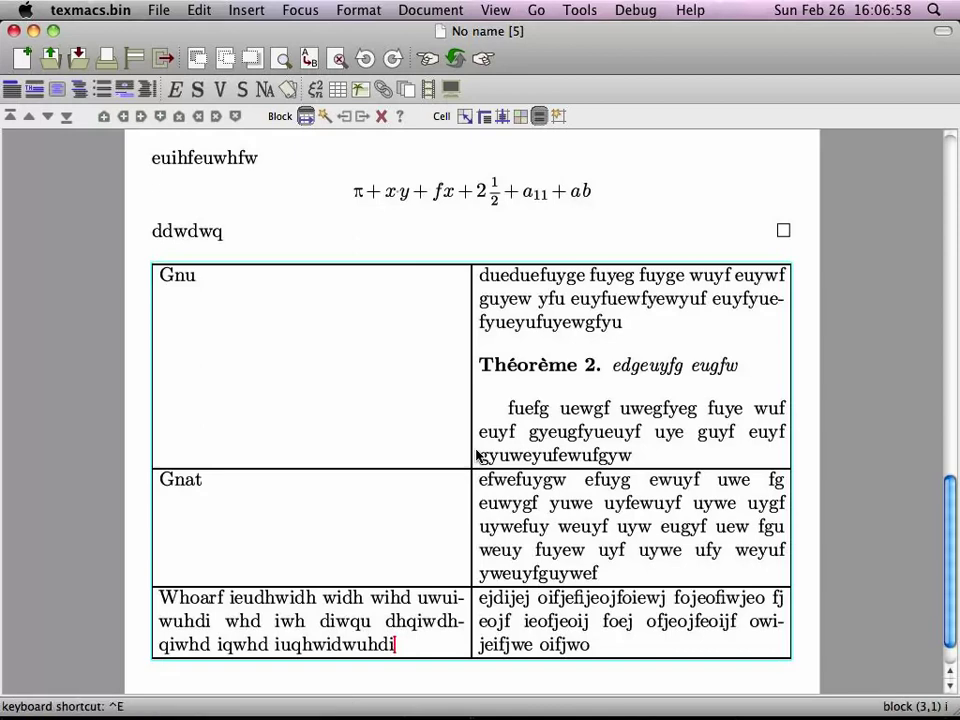
pyautogui.press('Right')
pyautogui.hotkey('ctrl', 'e')
pyautogui.press('Right')
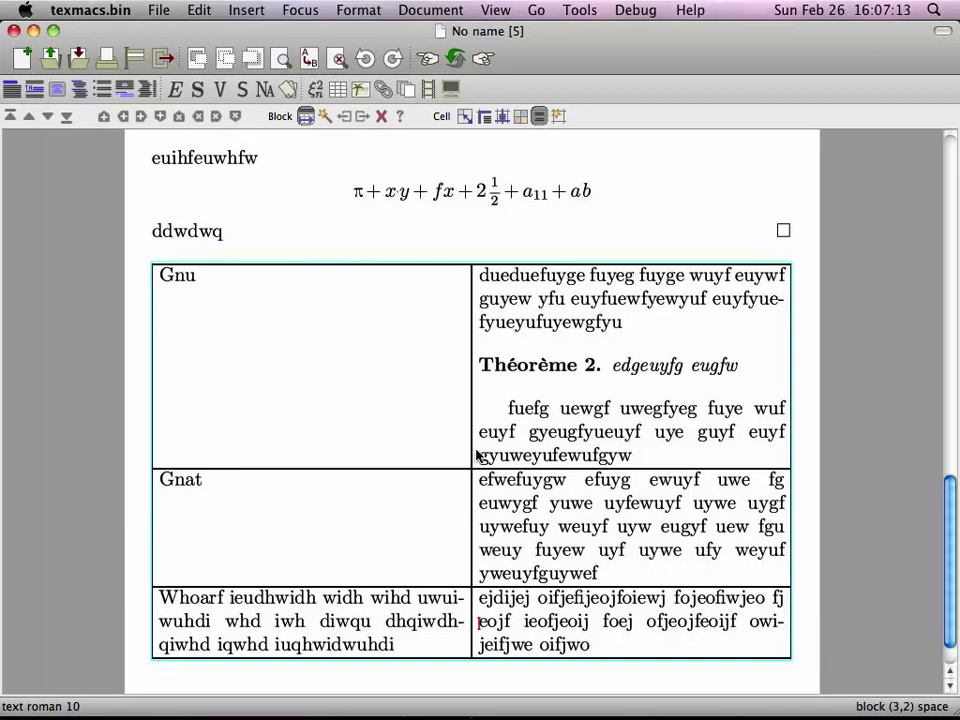
pyautogui.press('Left')
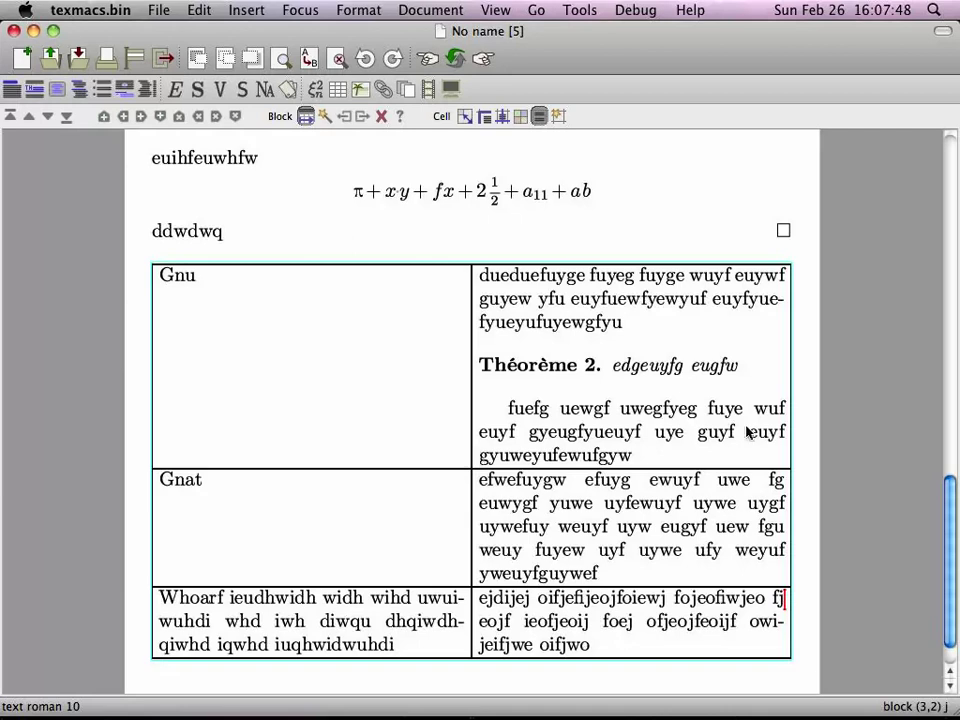
# - Start a new paragraph below the table and put three one-cell plain blocks side by side in it
pyautogui.click(797, 448)
pyautogui.press('Return')
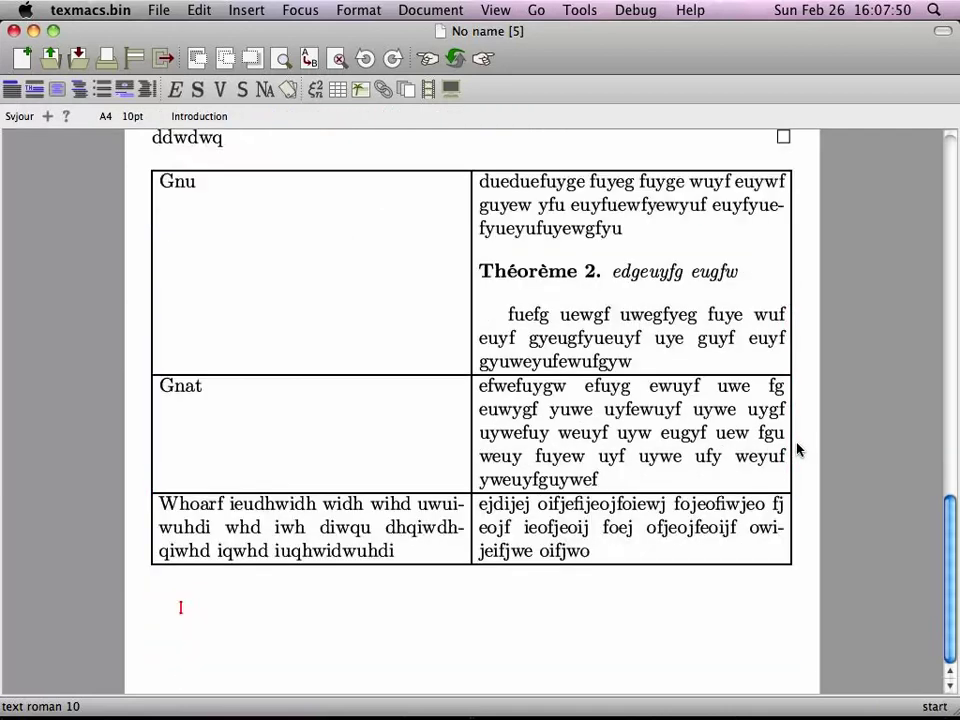
pyautogui.click(360, 89)
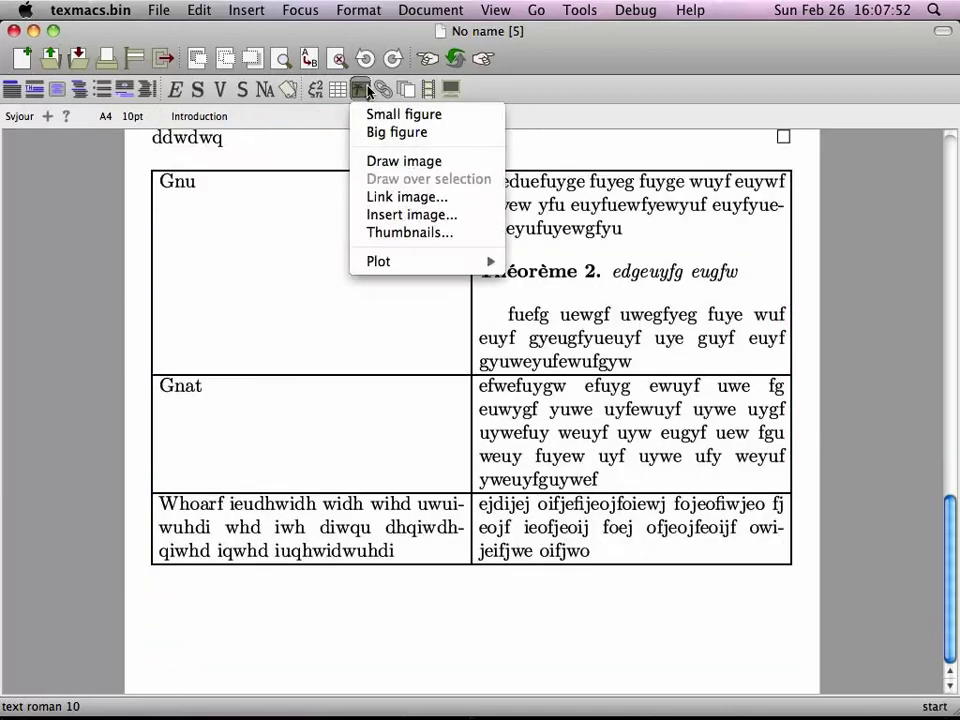
pyautogui.click(343, 91)
pyautogui.click(341, 90)
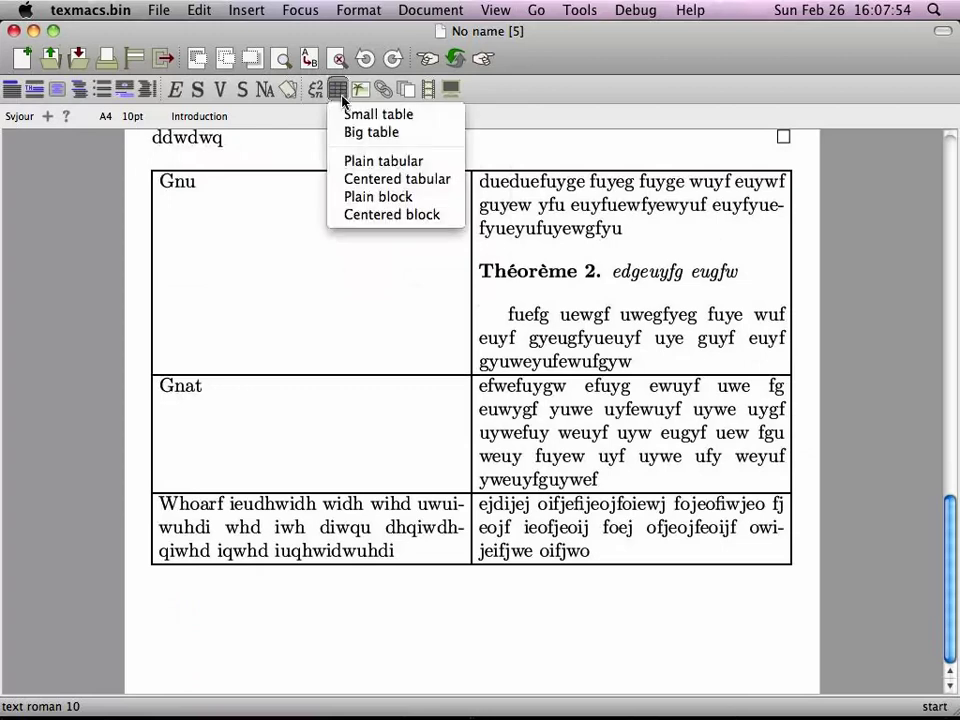
pyautogui.click(366, 198)
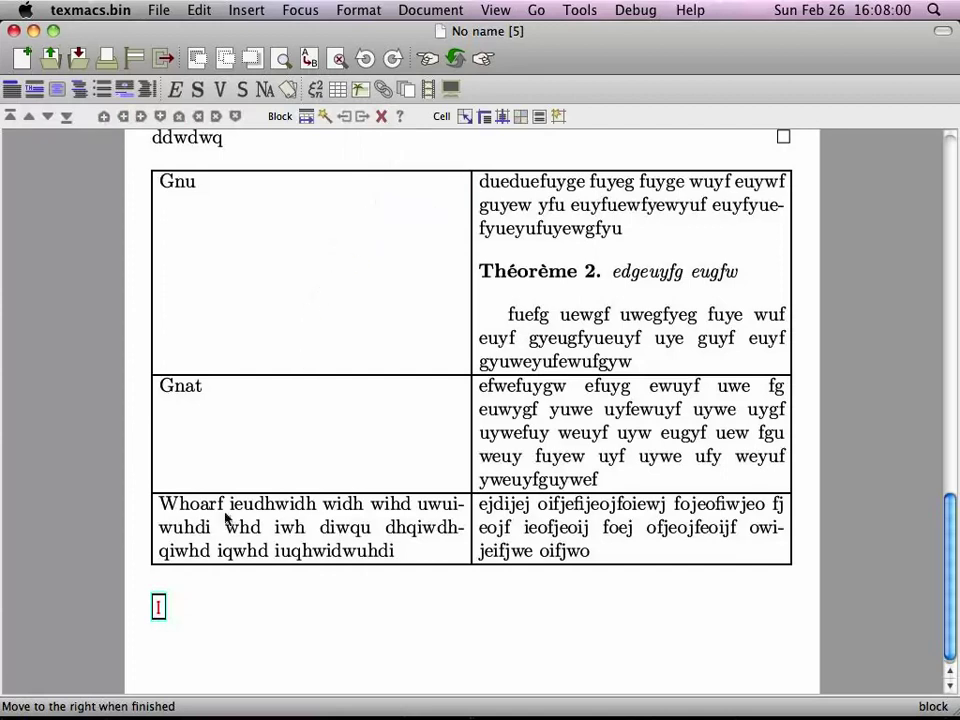
pyautogui.click(216, 615)
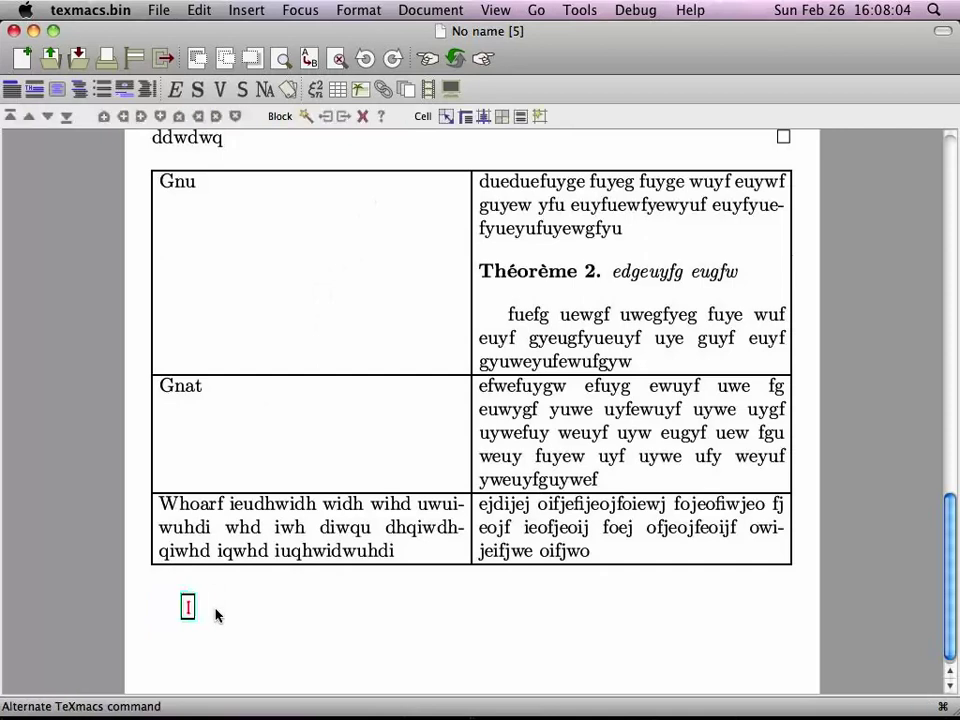
pyautogui.hotkey('ctrl', 'y')
pyautogui.hotkey('ctrl', 'y')
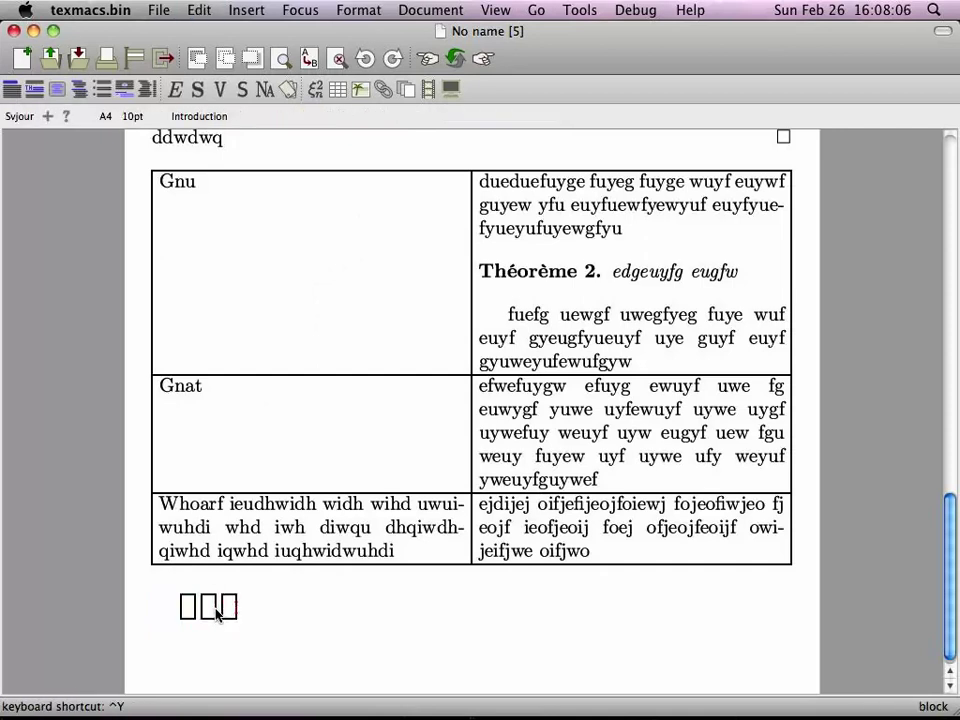
# - Write "deuheufw" before the three blocks and filler text from "u fuhe iufh" to "fiuwheuifw" after them
pyautogui.press('Left')
pyautogui.press('Left')
pyautogui.press('Right')
pyautogui.press('Left')
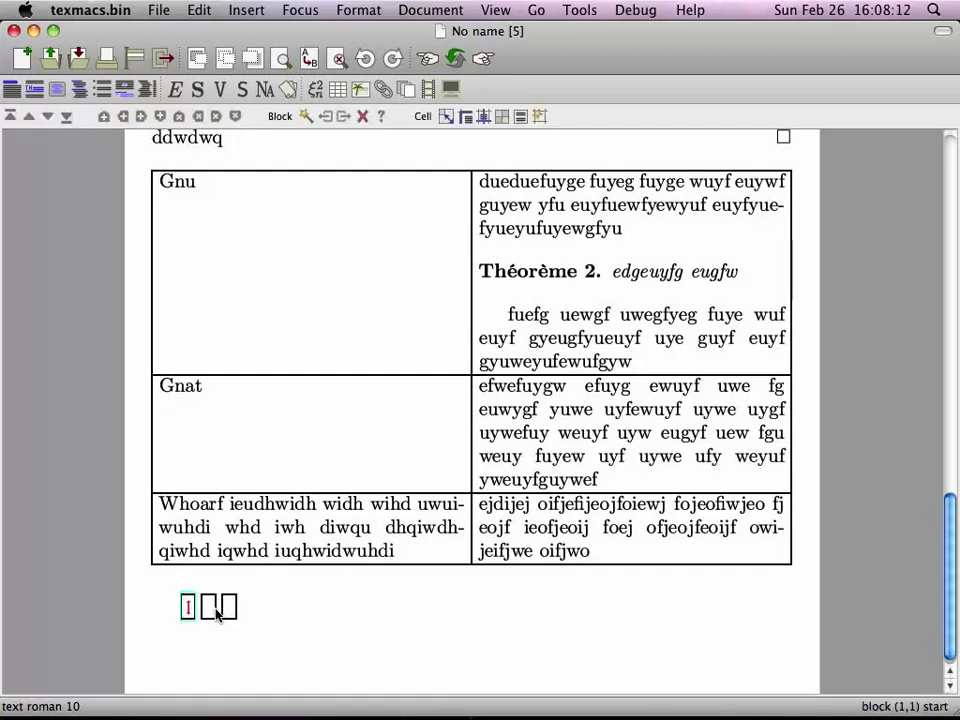
pyautogui.hotkey('ctrl', 'a')
pyautogui.write('deuheufw')
pyautogui.hotkey('ctrl', 'e')
pyautogui.write('u fuhe iufh wiefueh fiweh fiuhew uif ')
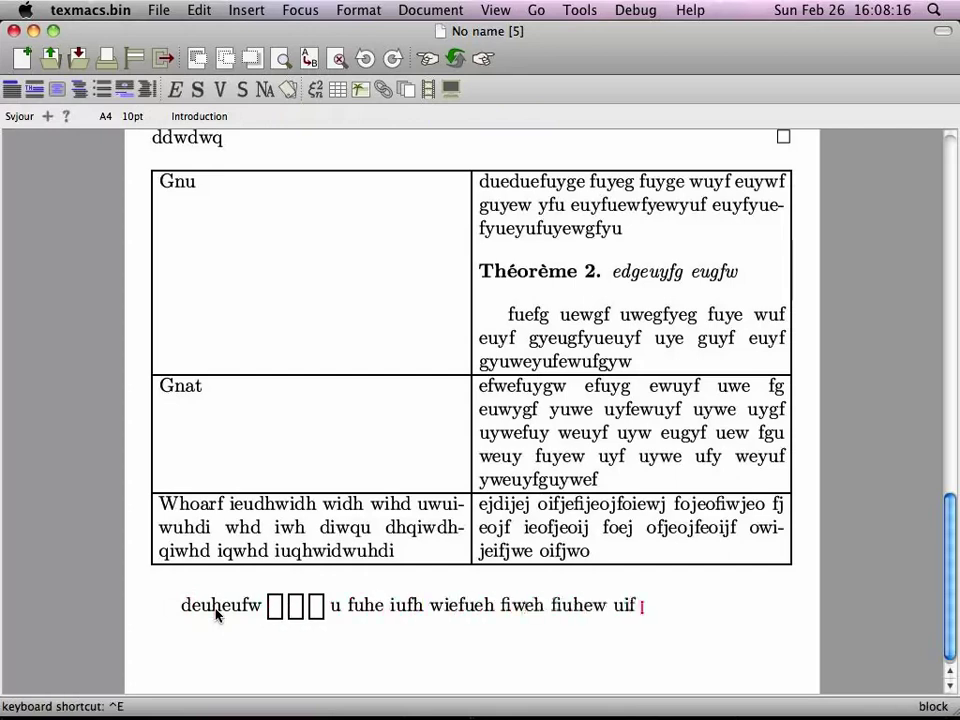
pyautogui.write('uwhe iufh euiw fiuew iuf iuhew fiuwheuifw')
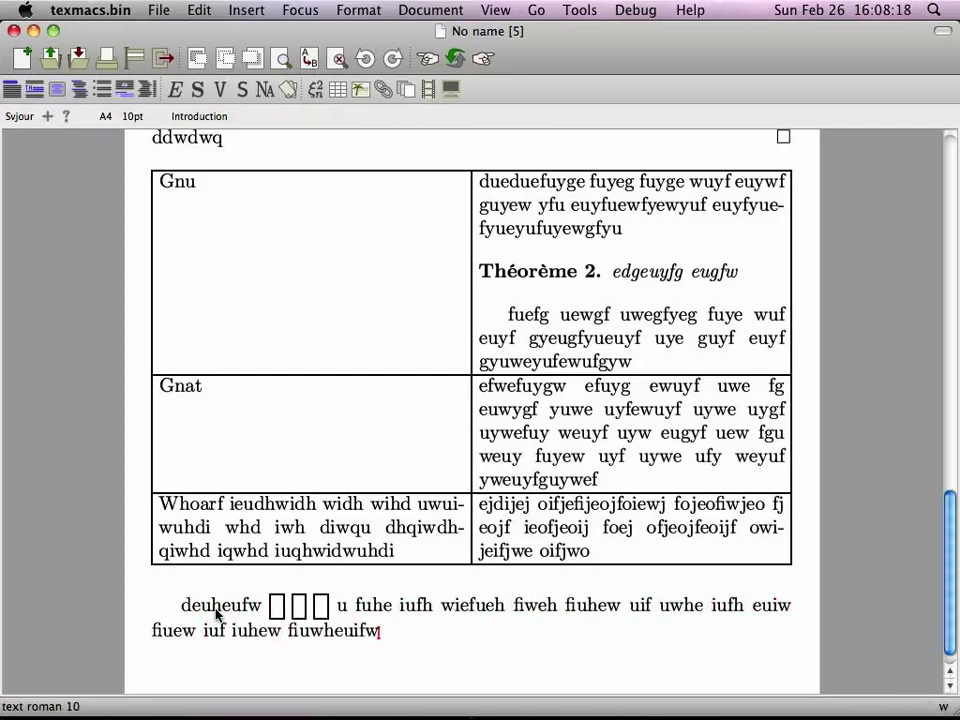
# - Fill the third block with a long run of filler text starting with "wdwhiuwhd", turning on line wrapping for its cell
pyautogui.press('Left')
pyautogui.press('Left')
pyautogui.press('Left')
pyautogui.press('Left')
pyautogui.press('Left')
pyautogui.press('Left')
pyautogui.press('Left')
pyautogui.press('Left')
pyautogui.press('Left')
pyautogui.press('Left')
pyautogui.press('Left')
pyautogui.press('Left')
pyautogui.press('Left')
pyautogui.press('Left')
pyautogui.press('Left')
pyautogui.press('Left')
pyautogui.press('Left')
pyautogui.press('Left')
pyautogui.press('Left')
pyautogui.press('Left')
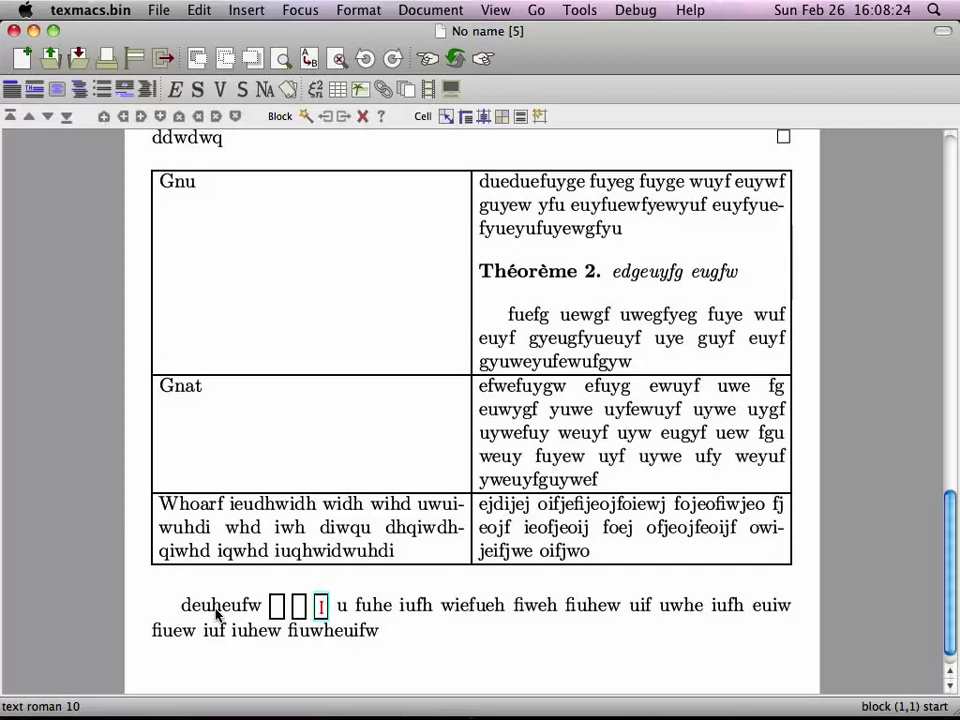
pyautogui.write('wdwhiuwhd iwdiuwqidwqiudiwud')
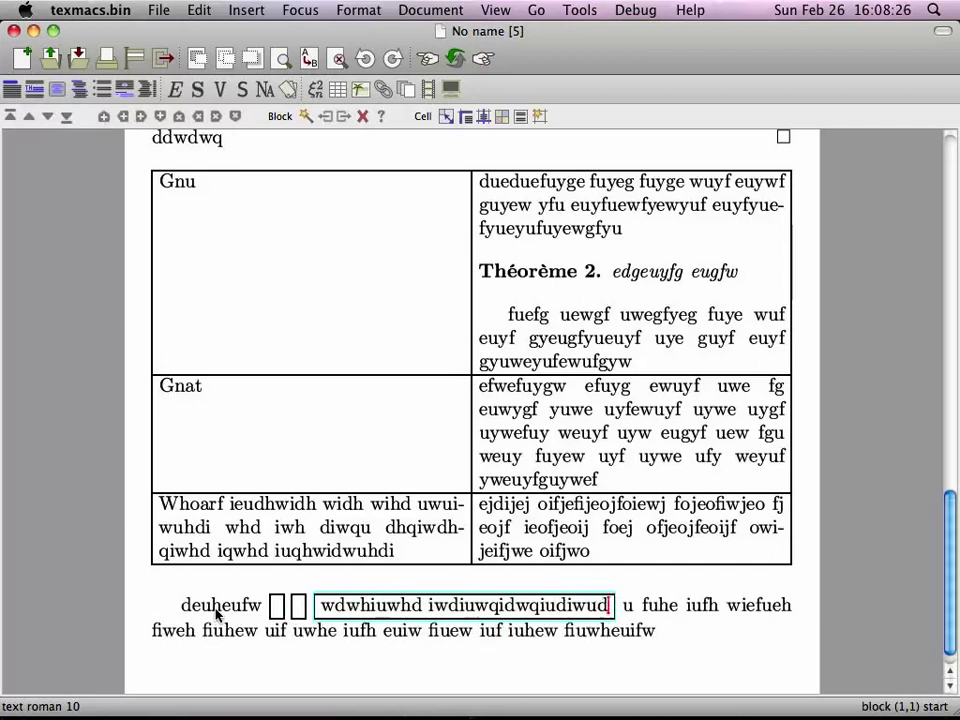
pyautogui.write('uwi')
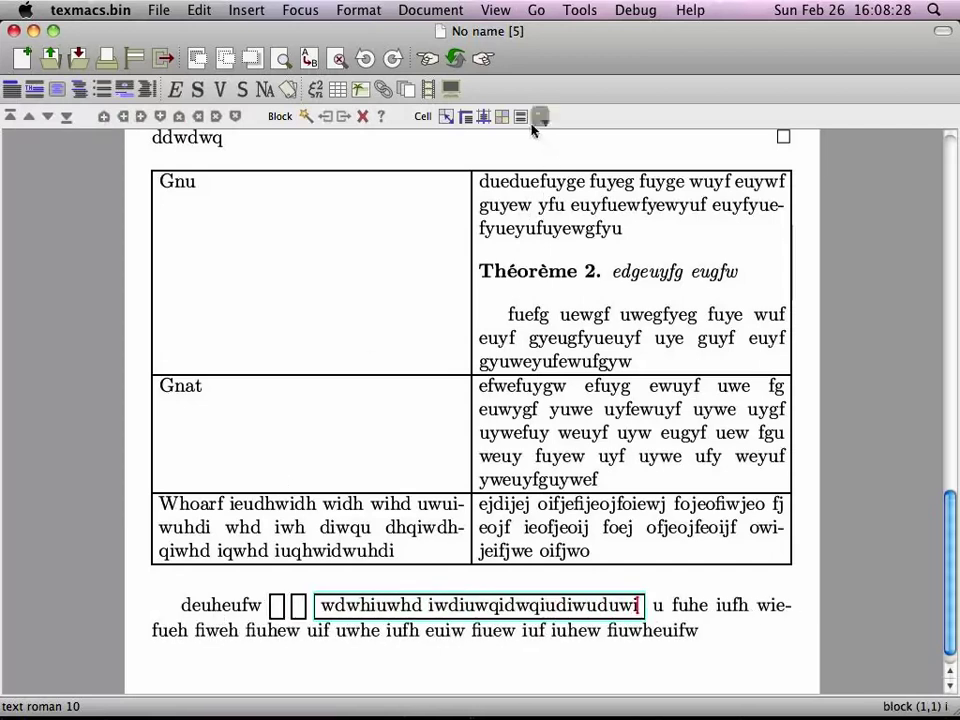
pyautogui.write('diuhwiuhd iwhd iwhudhw')
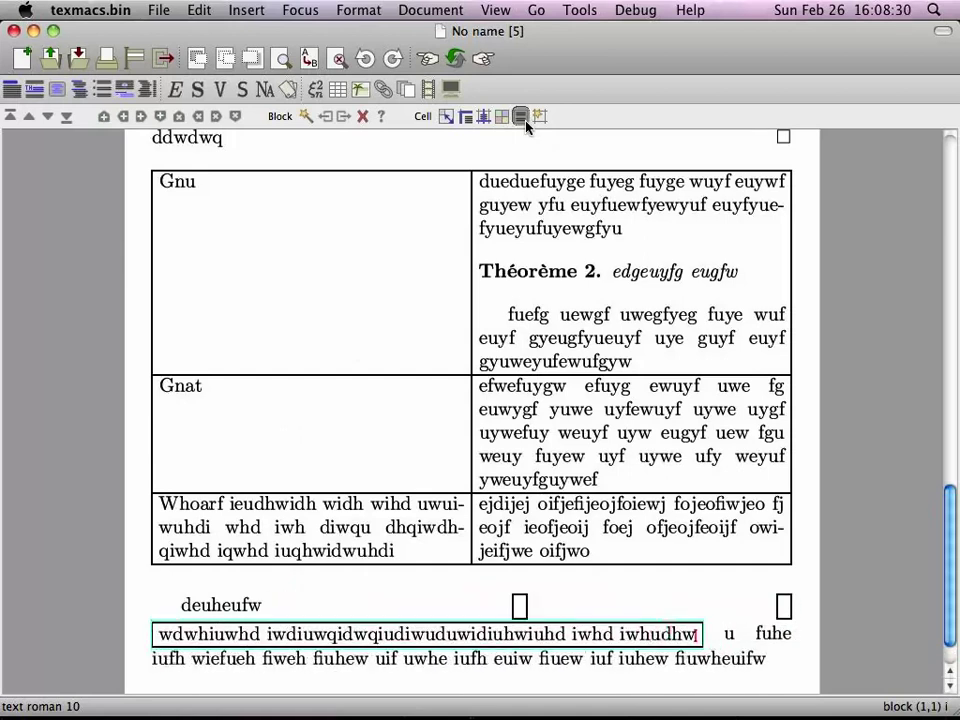
pyautogui.write('iduduhwid iwuuwwd wuhd iw')
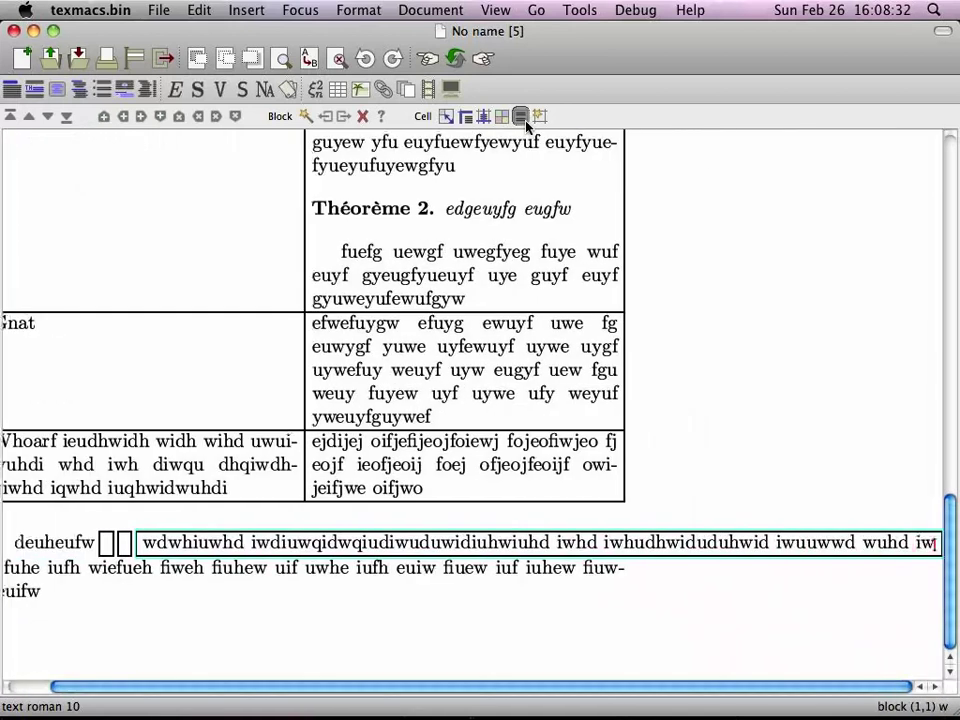
# - Delete the end of the third block's filler text back to "iwdiuwqidwqiudiwuduwidiu"
pyautogui.press('BackSpace')
pyautogui.press('BackSpace')
pyautogui.press('BackSpace')
pyautogui.press('BackSpace')
pyautogui.press('BackSpace')
pyautogui.press('BackSpace')
pyautogui.press('BackSpace')
pyautogui.press('BackSpace')
pyautogui.press('BackSpace')
pyautogui.press('BackSpace')
pyautogui.press('BackSpace')
pyautogui.press('BackSpace')
pyautogui.press('BackSpace')
pyautogui.press('BackSpace')
pyautogui.press('BackSpace')
pyautogui.press('BackSpace')
pyautogui.press('BackSpace')
pyautogui.press('BackSpace')
pyautogui.press('BackSpace')
pyautogui.press('BackSpace')
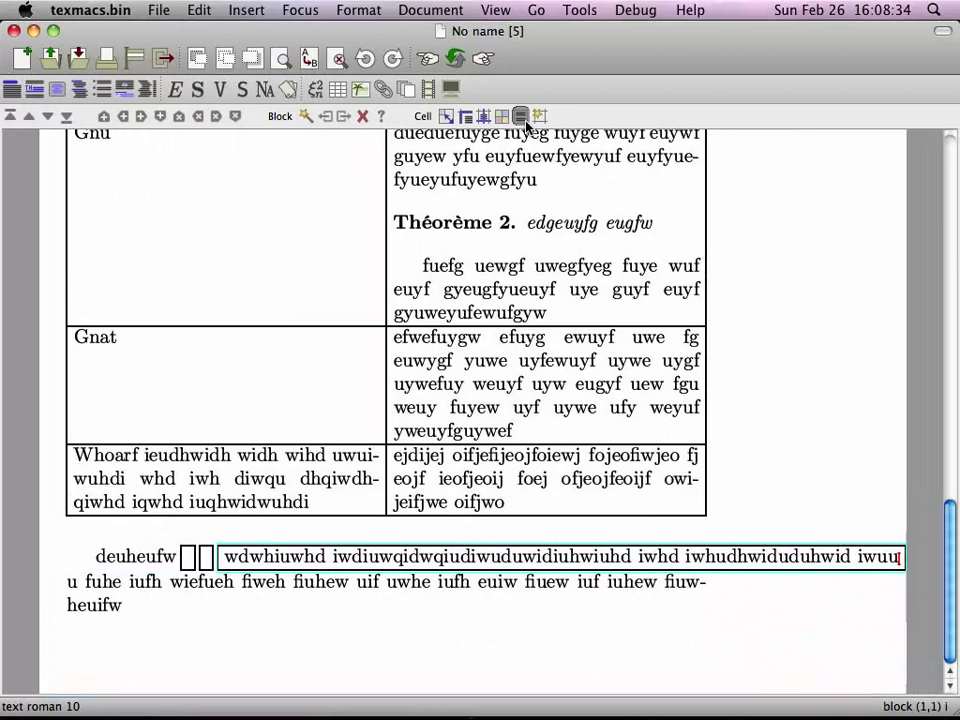
pyautogui.press('BackSpace')
pyautogui.press('BackSpace')
pyautogui.press('BackSpace')
pyautogui.press('BackSpace')
pyautogui.press('BackSpace')
pyautogui.press('BackSpace')
pyautogui.press('BackSpace')
pyautogui.press('BackSpace')
pyautogui.press('BackSpace')
pyautogui.press('BackSpace')
pyautogui.press('BackSpace')
pyautogui.press('BackSpace')
pyautogui.press('BackSpace')
pyautogui.press('BackSpace')
pyautogui.press('BackSpace')
pyautogui.press('BackSpace')
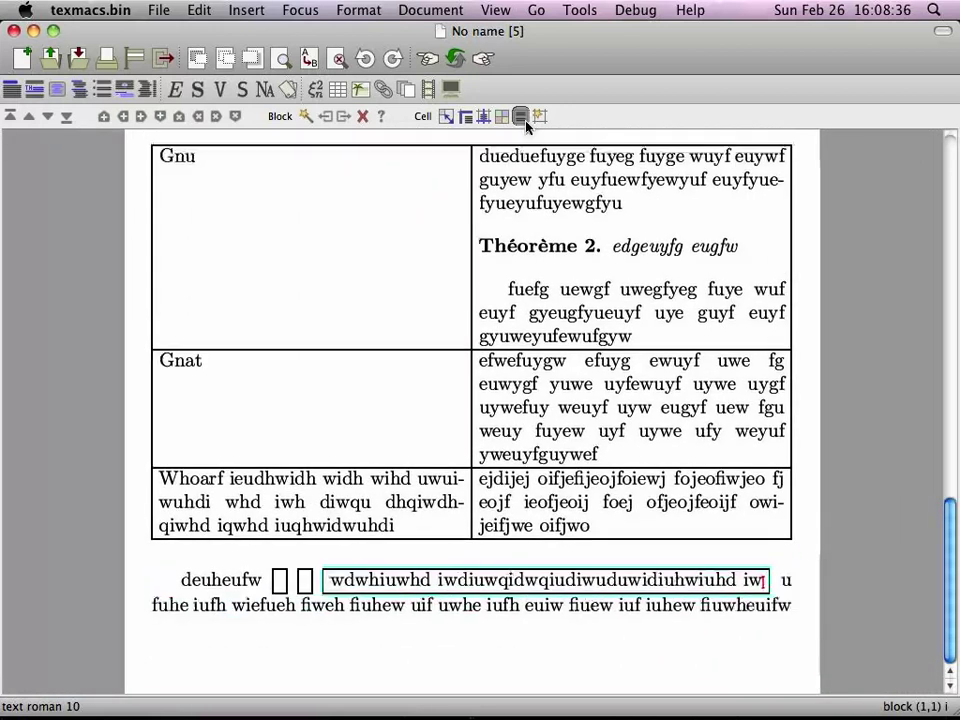
pyautogui.press('BackSpace')
pyautogui.press('BackSpace')
pyautogui.press('BackSpace')
pyautogui.press('BackSpace')
pyautogui.press('BackSpace')
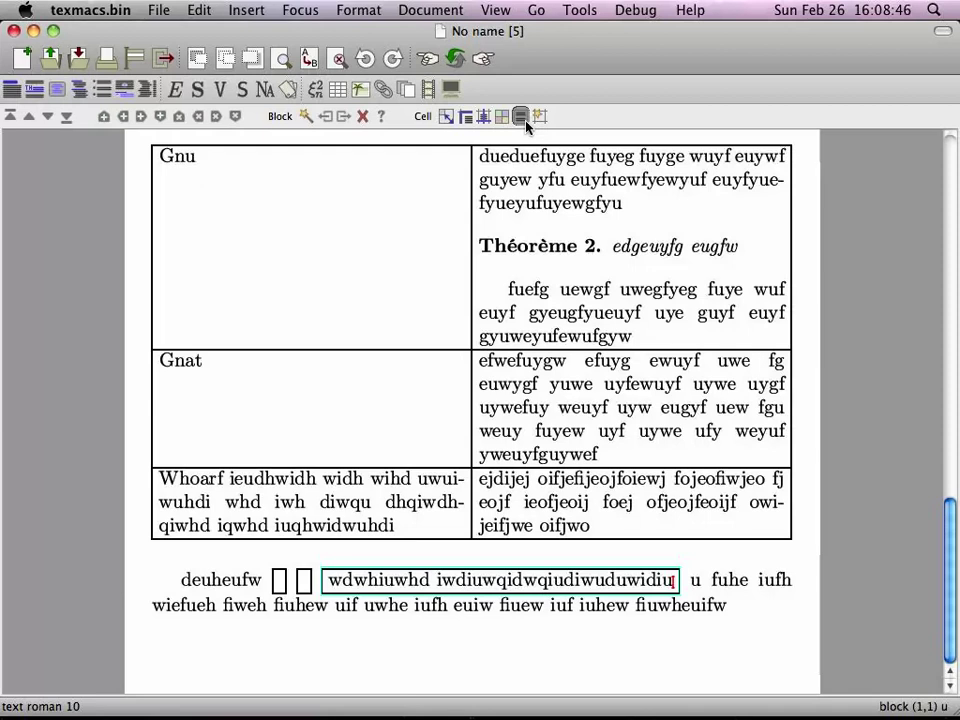
# - Extend the third block's text with filler from "dqhiwh diqwh" to "uiw iduq" and save the document
pyautogui.write('dqhiwh diqwh d iuqw iudquiwuidqwui duiq uiw')
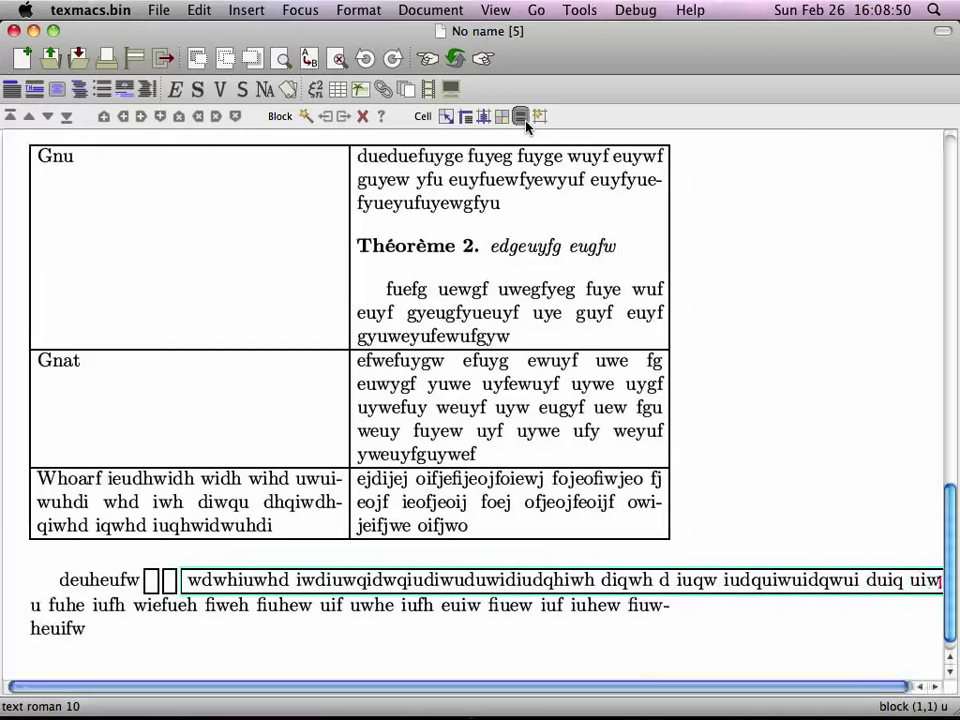
pyautogui.write(' iduq')
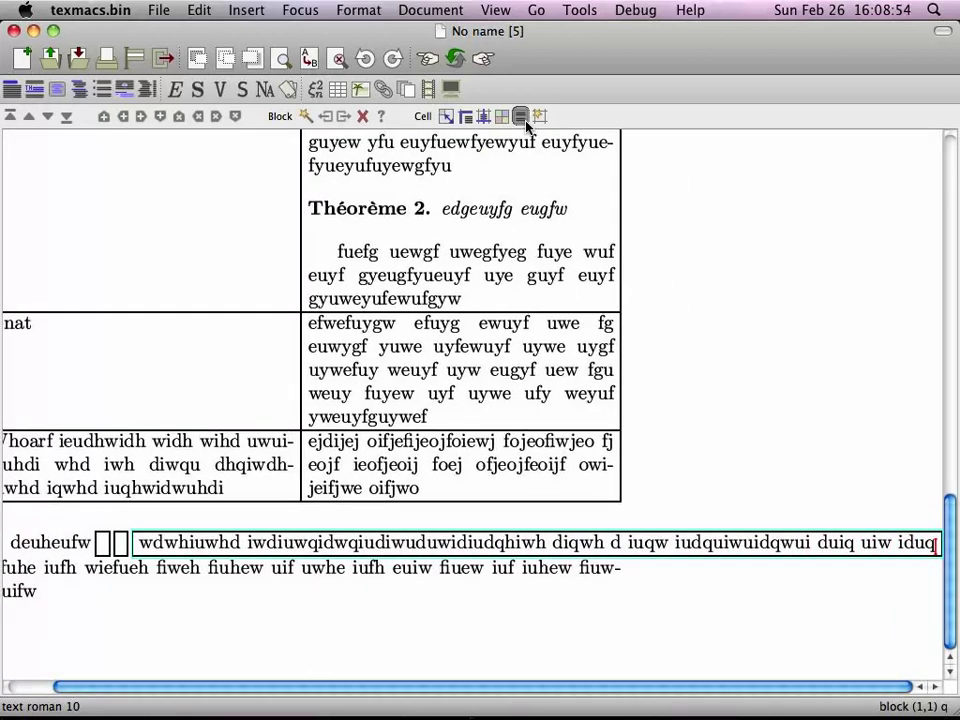
pyautogui.press('super+s')
# - Append filler text from "dwuydg qwudg" to "guwyduyqwgduqwydgq" at the end of the paragraph containing the three blocks
pyautogui.click(127, 545)
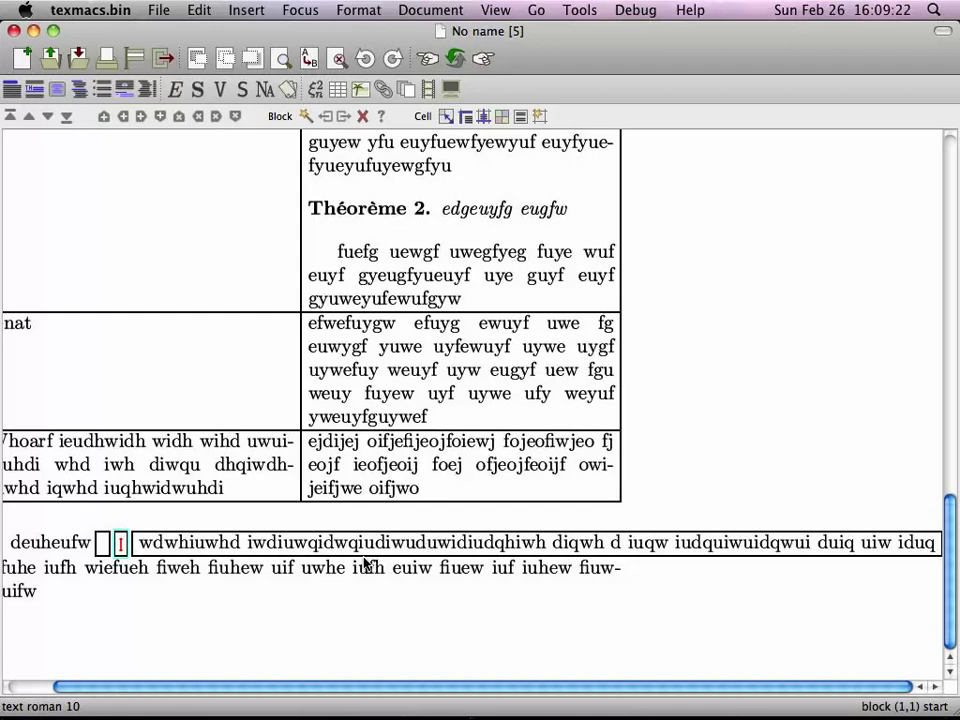
pyautogui.hscroll(-2, 350, 567)
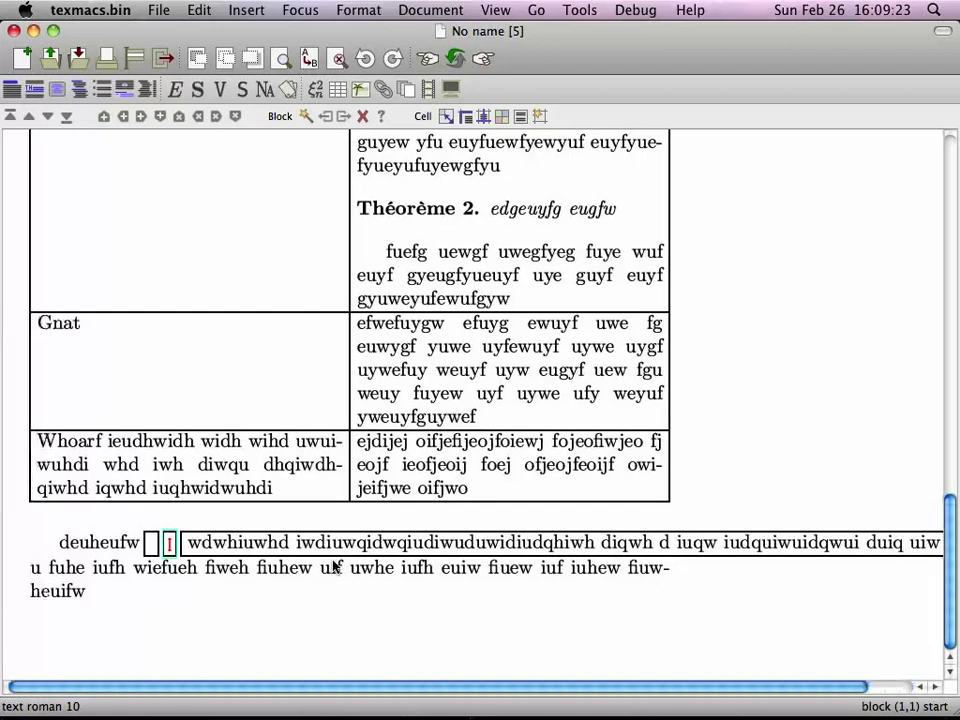
pyautogui.click(280, 589)
pyautogui.write('dwuydg qwudg wuyuyw udyqg wyud')
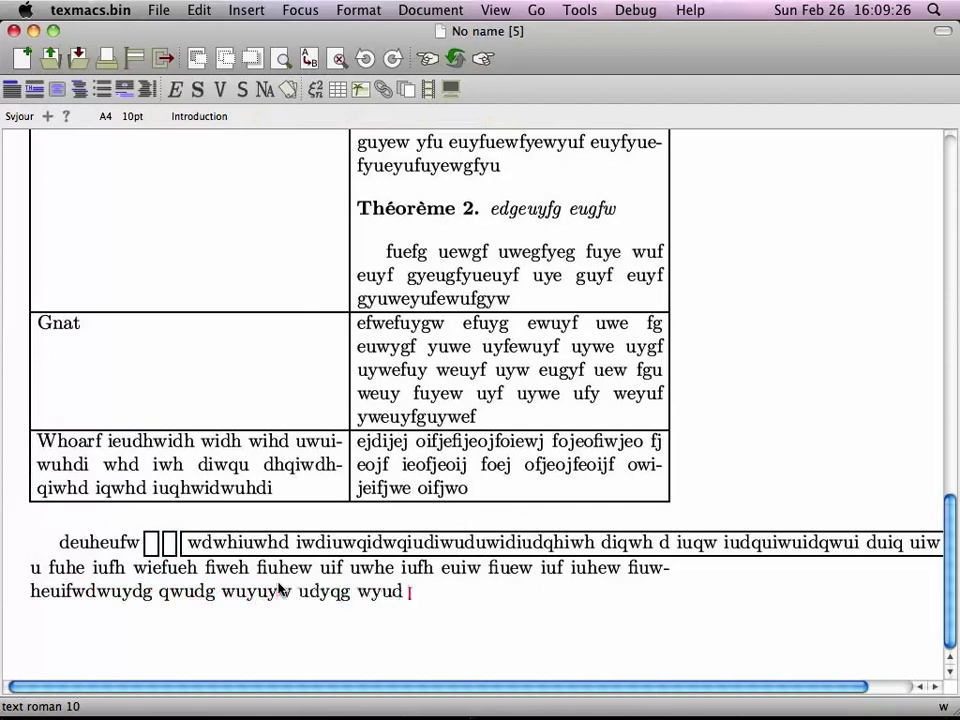
pyautogui.write(' uywqdy qwguydg uywqg duy quyw dguyq guwyduyqwgduqwydgq')
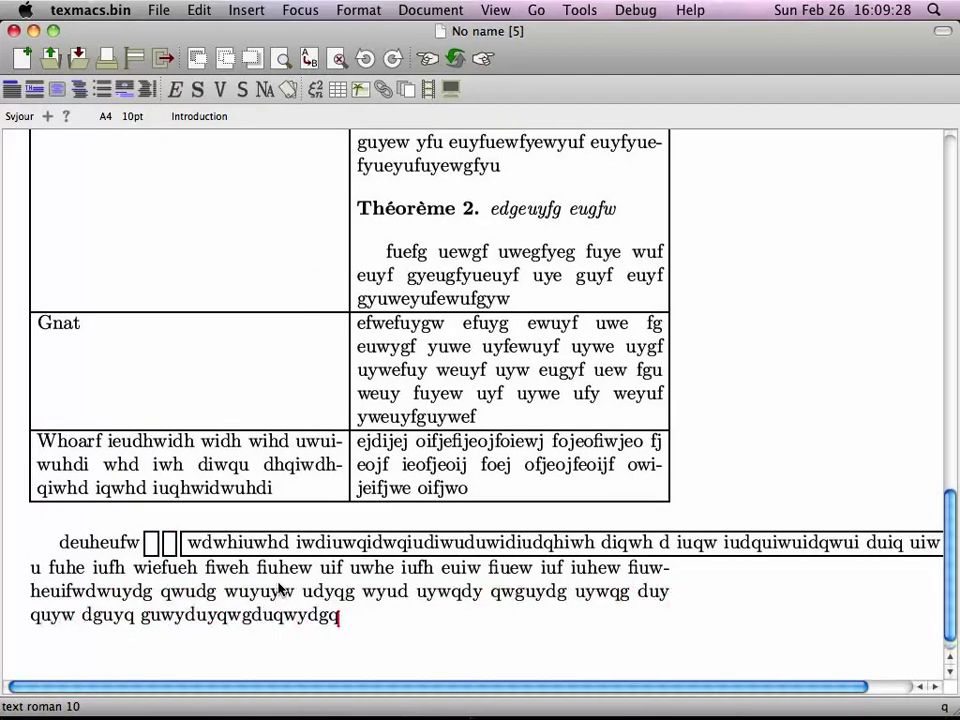
# - Insert "wduqwdi" into the third block's text, right after the first letter of its second word
pyautogui.click(300, 542)
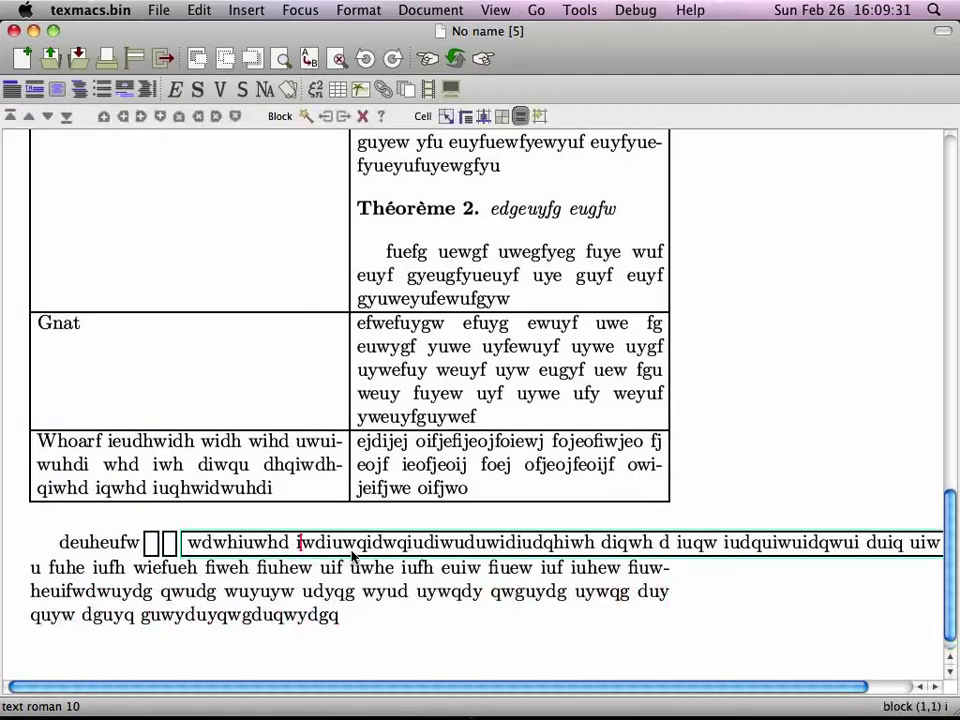
pyautogui.write('wduqwdiuwiuwh')
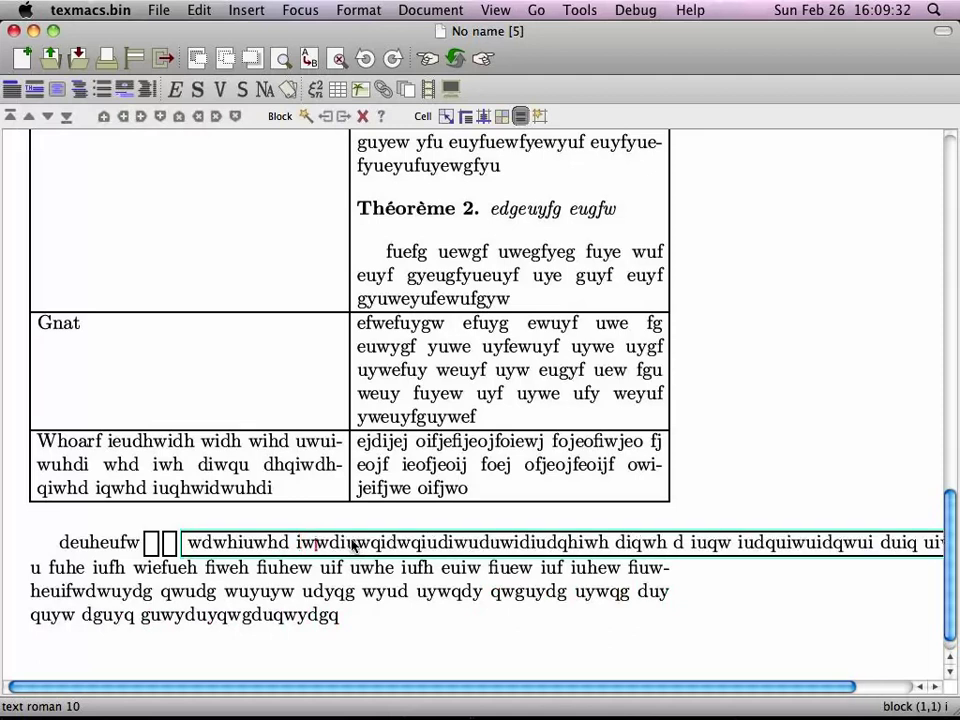
pyautogui.press('BackSpace')
pyautogui.press('BackSpace')
pyautogui.press('BackSpace')
pyautogui.press('BackSpace')
pyautogui.press('BackSpace')
pyautogui.press('BackSpace')
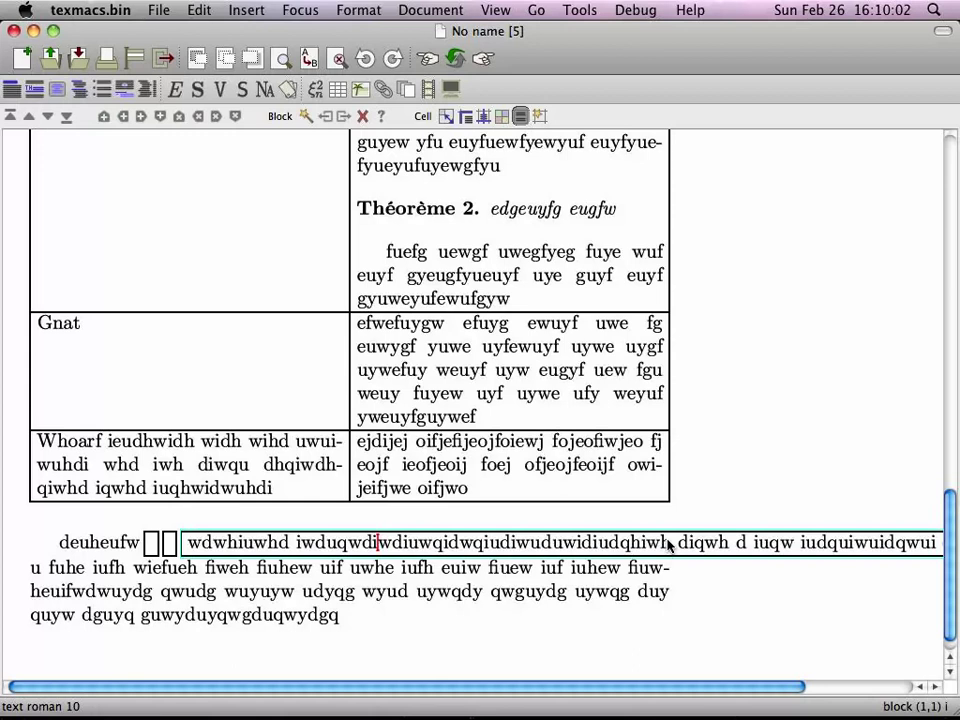
# - Insert an extra "h" into "deuheufw" and delete "uw" from the middle of the third block's second word
pyautogui.click(100, 543)
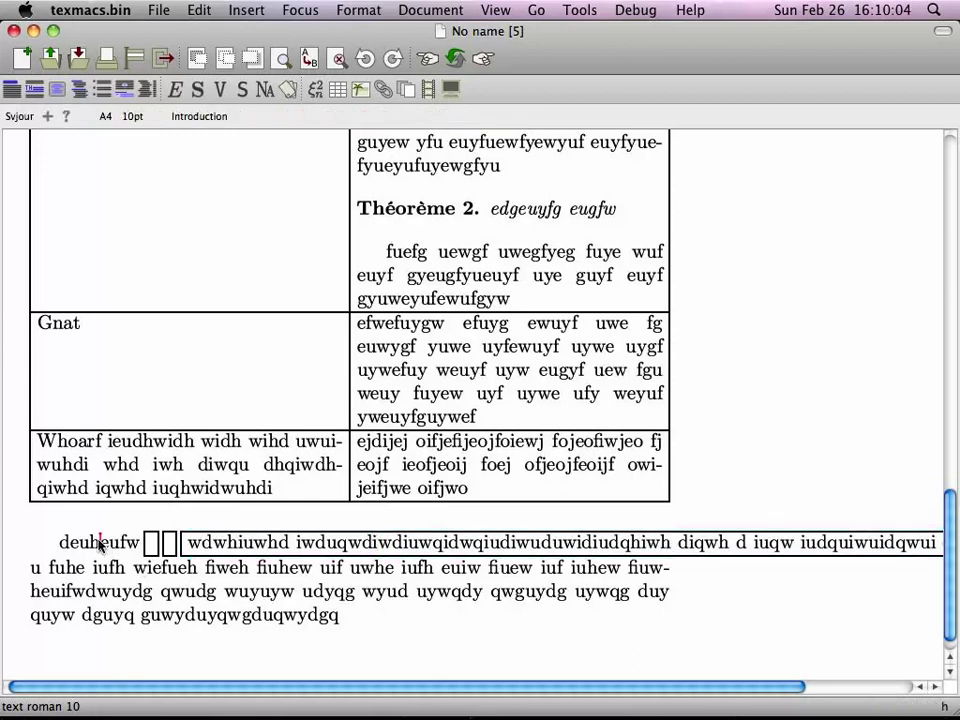
pyautogui.write('h')
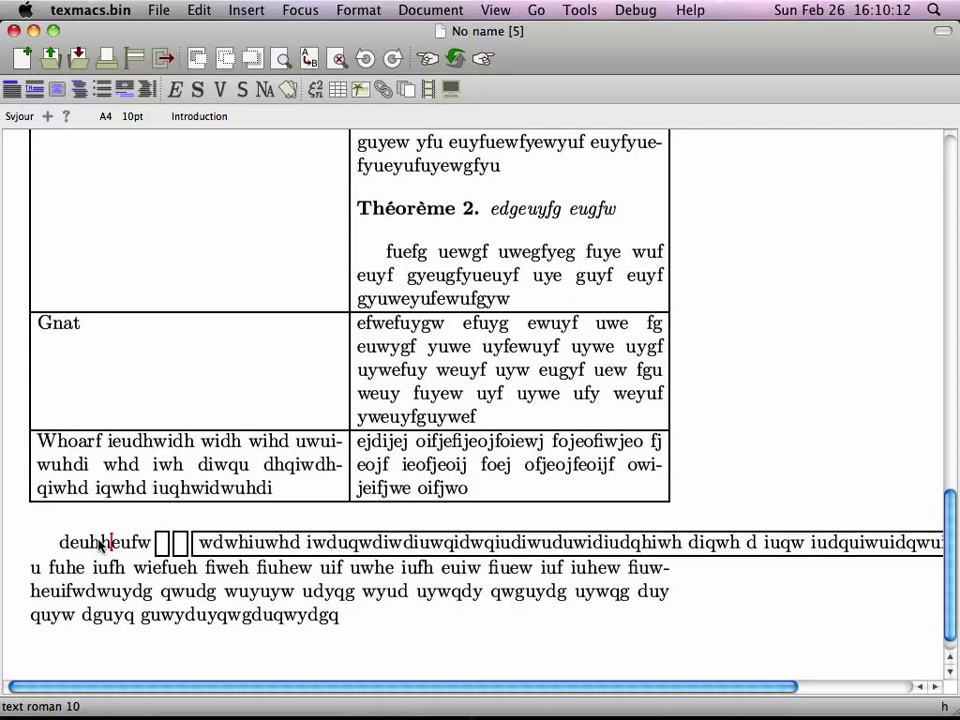
pyautogui.click(444, 546)
pyautogui.press('BackSpace')
pyautogui.press('BackSpace')
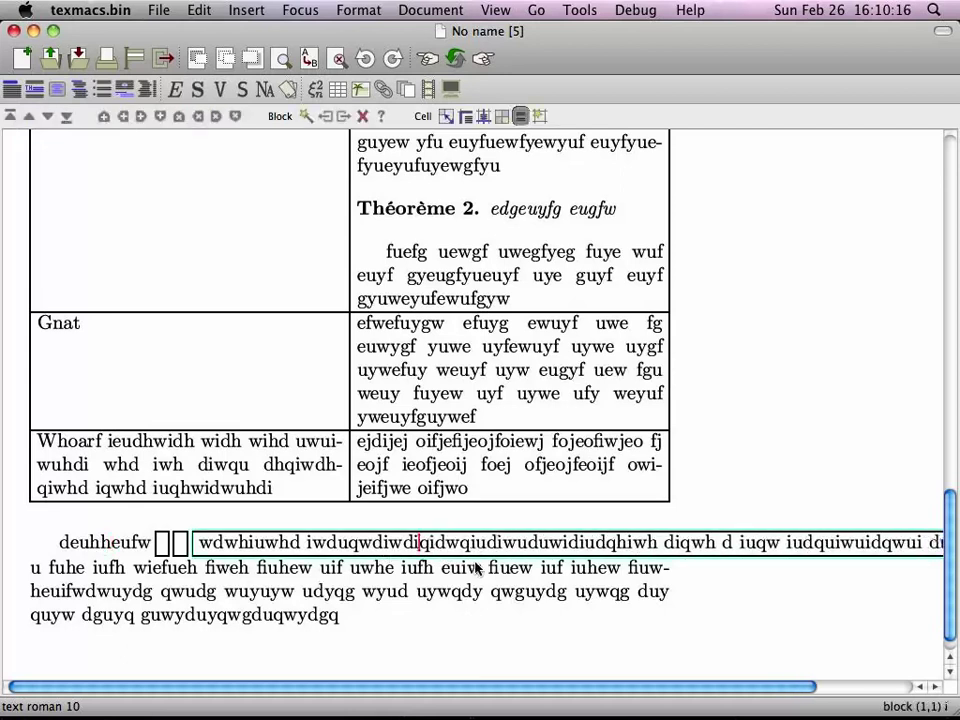
# - Delete "wh" and the following space so that "diqwh d" becomes "diqd" in the third block
pyautogui.click(721, 543)
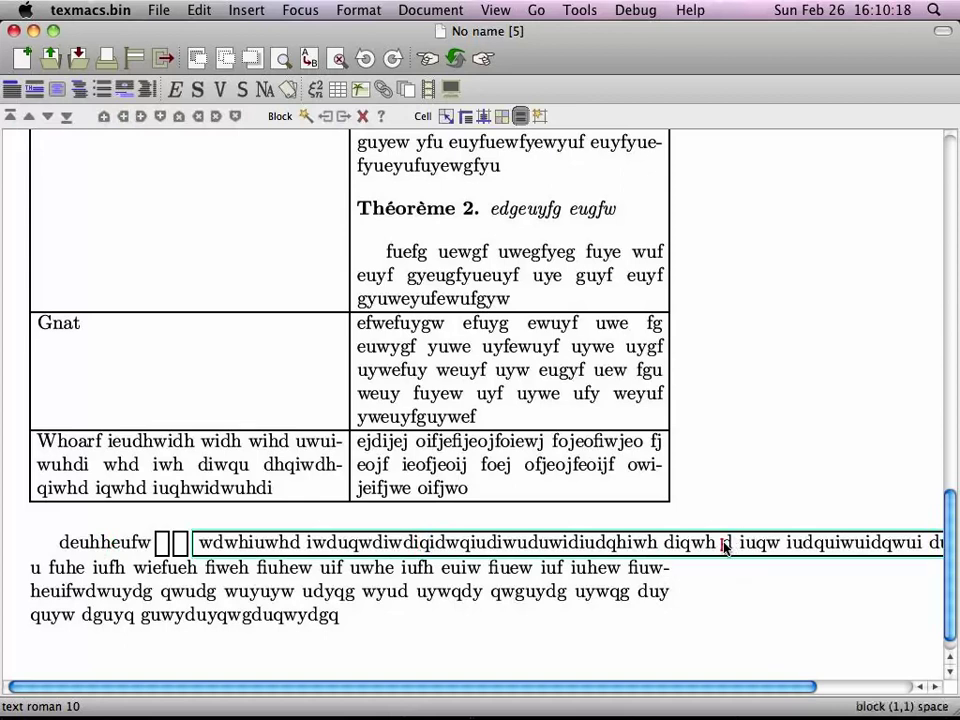
pyautogui.press('BackSpace')
pyautogui.press('BackSpace')
pyautogui.press('BackSpace')
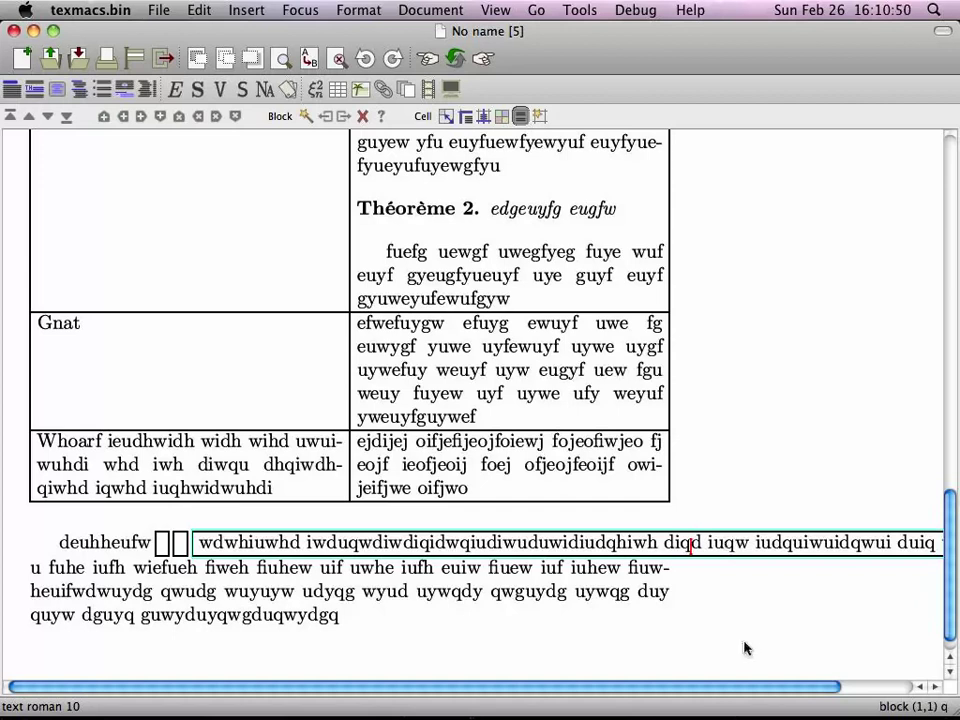
# - Save the document and place the cursor at the end of the Gnat row's second cell
pyautogui.click(660, 627)
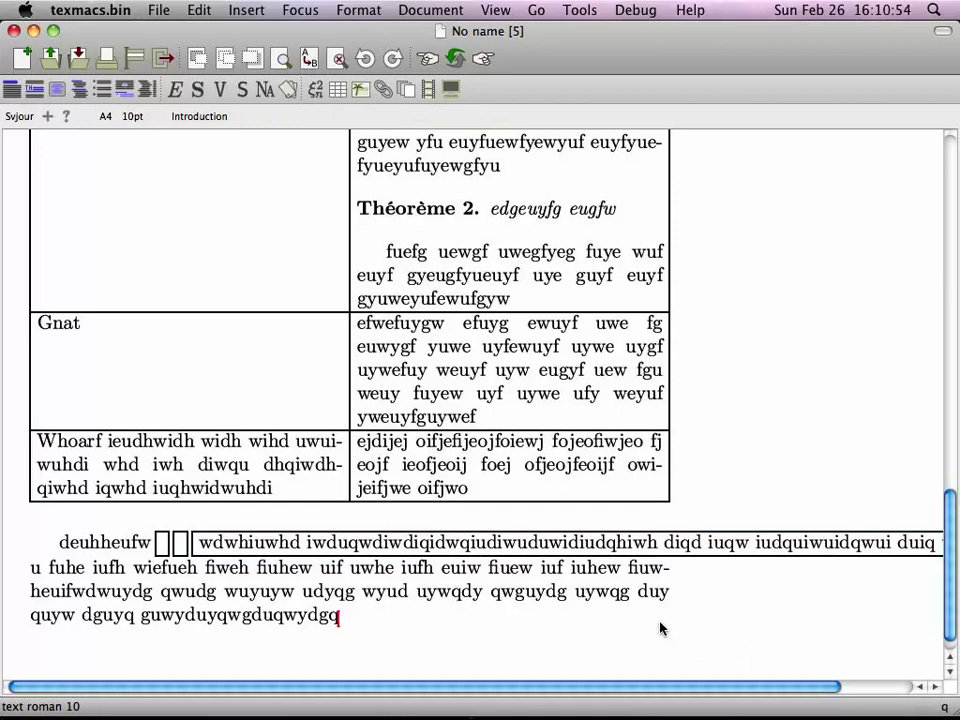
pyautogui.press('super+s')
pyautogui.scroll(15, 489, 591)
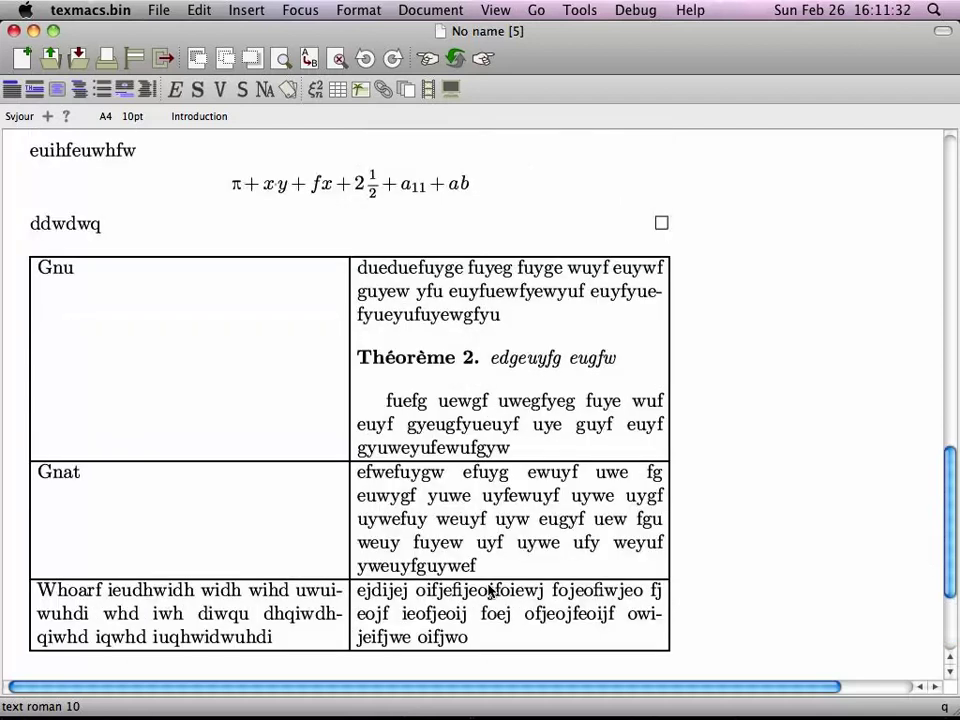
pyautogui.scroll(-15, 489, 591)
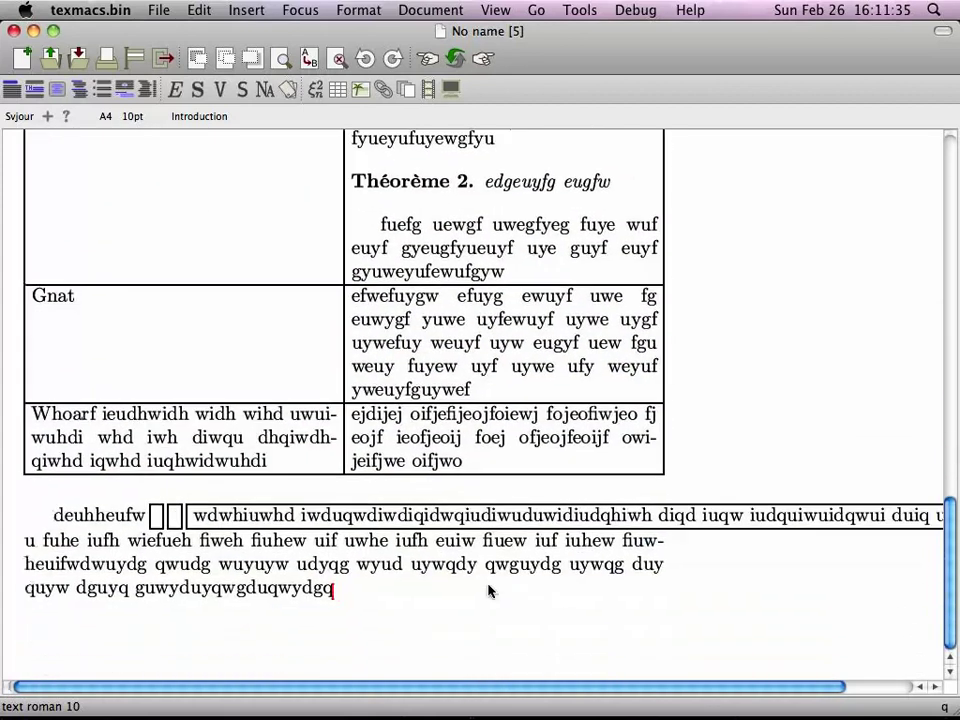
pyautogui.click(490, 386)
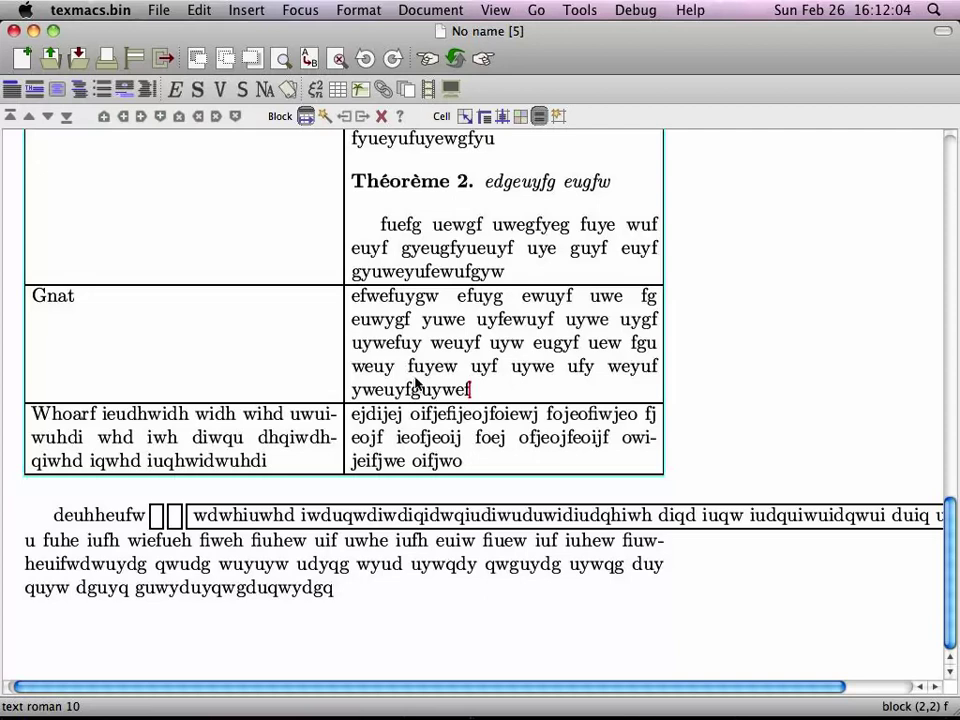
# - Insert "fef" after "wdw" in the third block's first word, deleting the surplus filler text
pyautogui.click(185, 525)
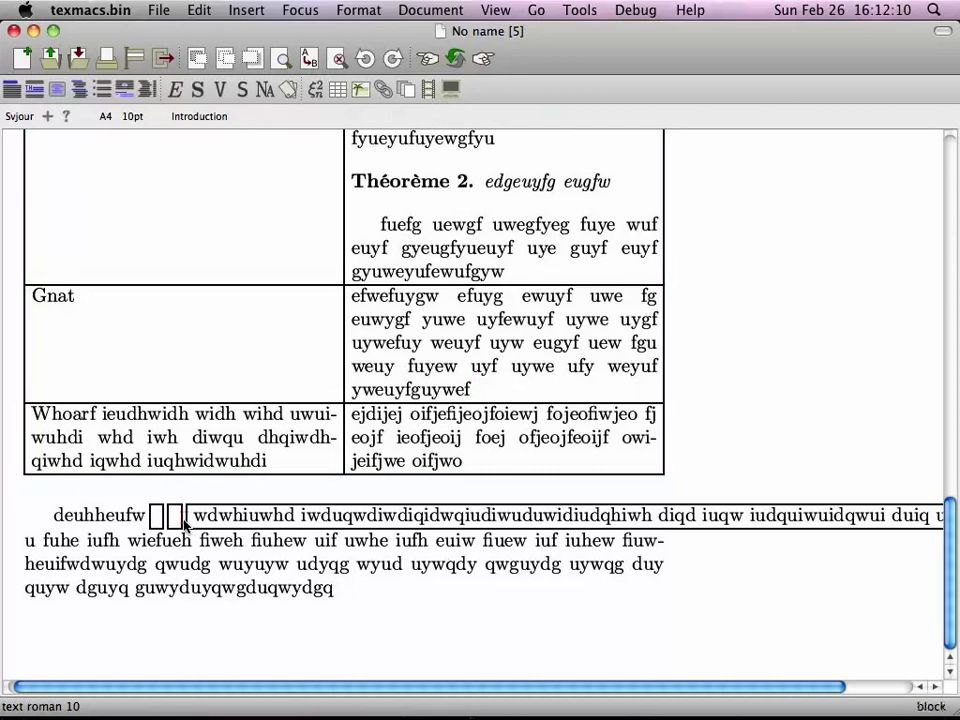
pyautogui.press('Right')
pyautogui.press('Right')
pyautogui.press('Right')
pyautogui.press('Right')
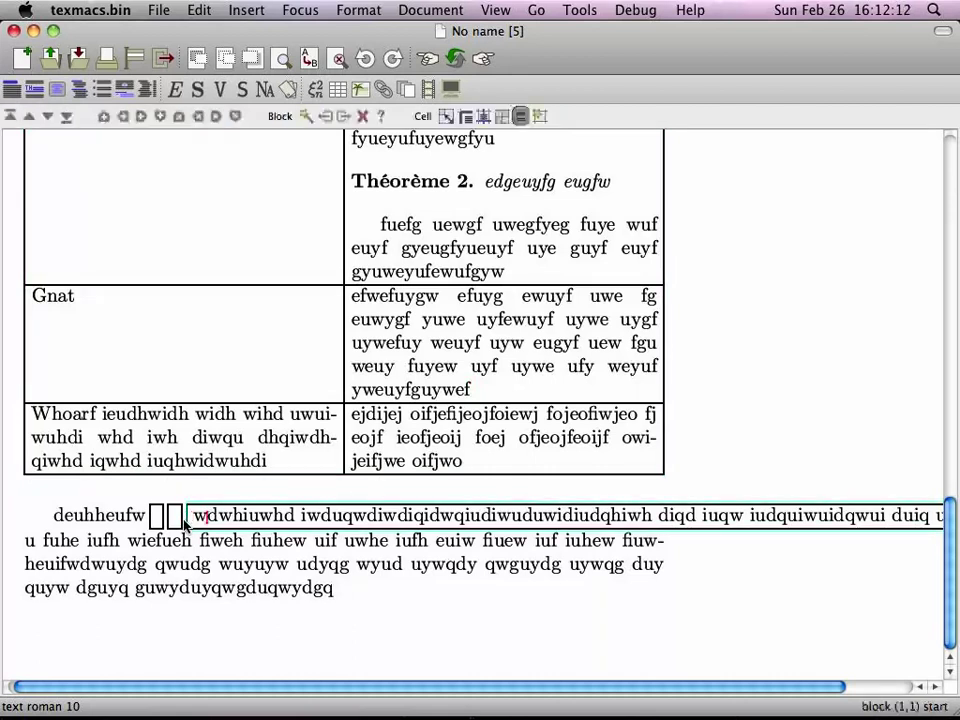
pyautogui.write('fefefwef woefw')
pyautogui.press('BackSpace')
pyautogui.press('BackSpace')
pyautogui.press('BackSpace')
pyautogui.press('BackSpace')
pyautogui.press('BackSpace')
pyautogui.press('BackSpace')
pyautogui.press('BackSpace')
pyautogui.press('BackSpace')
pyautogui.press('BackSpace')
pyautogui.press('BackSpace')
pyautogui.press('BackSpace')
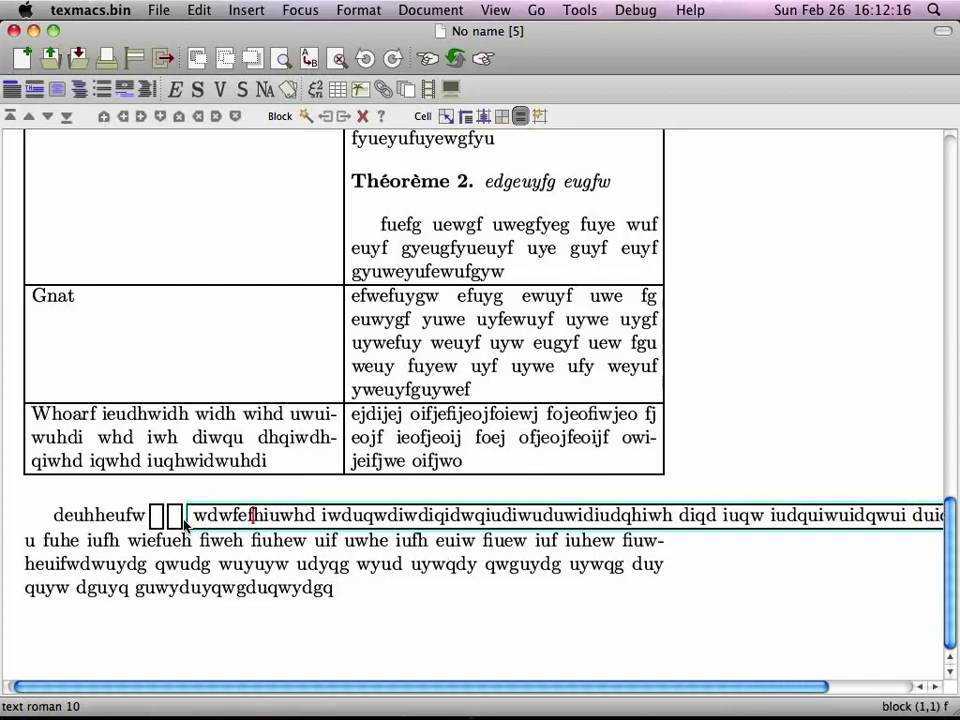
# - Delete letters from the middle of the third block's second word until it reads "iwdduqhiwh"
pyautogui.press('Left')
pyautogui.press('Left')
pyautogui.press('Left')
pyautogui.press('Left')
pyautogui.press('Left')
pyautogui.press('Left')
pyautogui.press('Left')
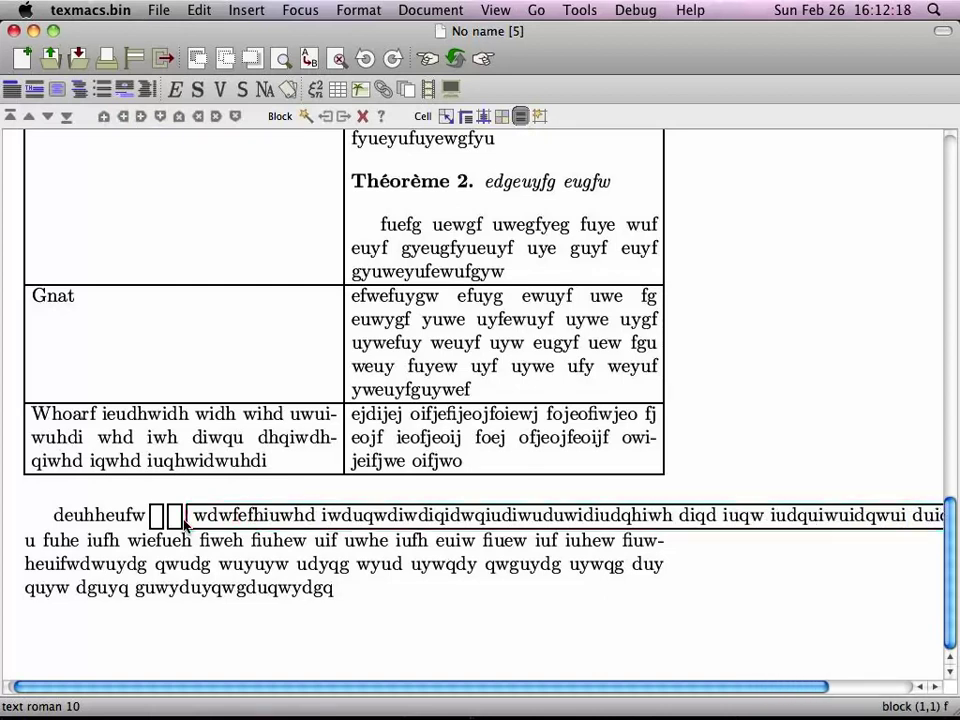
pyautogui.press('Left')
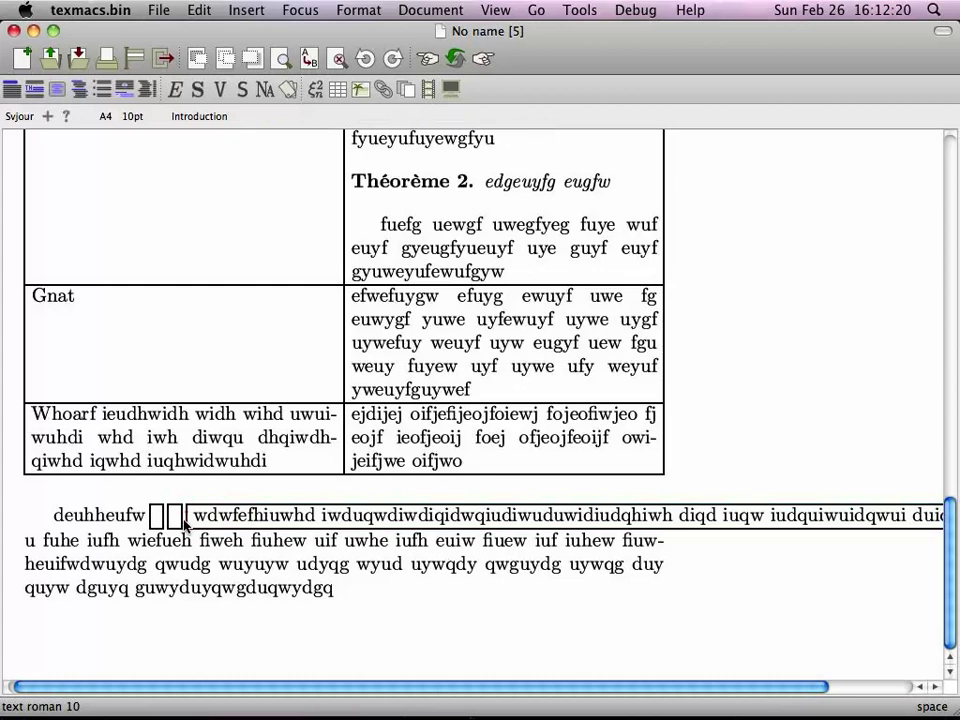
pyautogui.press('Right')
pyautogui.press('Right')
pyautogui.press('Right')
pyautogui.press('Right')
pyautogui.press('Right')
pyautogui.press('Right')
pyautogui.press('Right')
pyautogui.press('Right')
pyautogui.press('Right')
pyautogui.press('Right')
pyautogui.press('Right')
pyautogui.press('Right')
pyautogui.press('Right')
pyautogui.press('Right')
pyautogui.press('Right')
pyautogui.press('Right')
pyautogui.press('Right')
pyautogui.press('Right')
pyautogui.press('Right')
pyautogui.press('Right')
pyautogui.press('Right')
pyautogui.press('Right')
pyautogui.press('Right')
pyautogui.press('Right')
pyautogui.press('Right')
pyautogui.press('Right')
pyautogui.press('Right')
pyautogui.press('Right')
pyautogui.press('Right')
pyautogui.press('Right')
pyautogui.press('Right')
pyautogui.press('Right')
pyautogui.press('Right')
pyautogui.press('Right')
pyautogui.press('Right')
pyautogui.press('Delete')
pyautogui.press('BackSpace')
pyautogui.press('BackSpace')
pyautogui.press('BackSpace')
pyautogui.press('BackSpace')
pyautogui.press('BackSpace')
pyautogui.press('BackSpace')
pyautogui.press('BackSpace')
pyautogui.press('BackSpace')
pyautogui.press('BackSpace')
pyautogui.press('BackSpace')
pyautogui.press('BackSpace')
pyautogui.press('BackSpace')
pyautogui.press('BackSpace')
pyautogui.press('BackSpace')
pyautogui.press('BackSpace')
pyautogui.press('BackSpace')
pyautogui.press('BackSpace')
pyautogui.press('BackSpace')
pyautogui.press('Right')
pyautogui.press('Right')
pyautogui.press('Right')
pyautogui.press('Right')
pyautogui.press('Right')
pyautogui.press('Right')
pyautogui.press('Right')
pyautogui.press('BackSpace')
pyautogui.press('BackSpace')
pyautogui.press('BackSpace')
pyautogui.press('BackSpace')
pyautogui.press('BackSpace')
pyautogui.press('BackSpace')
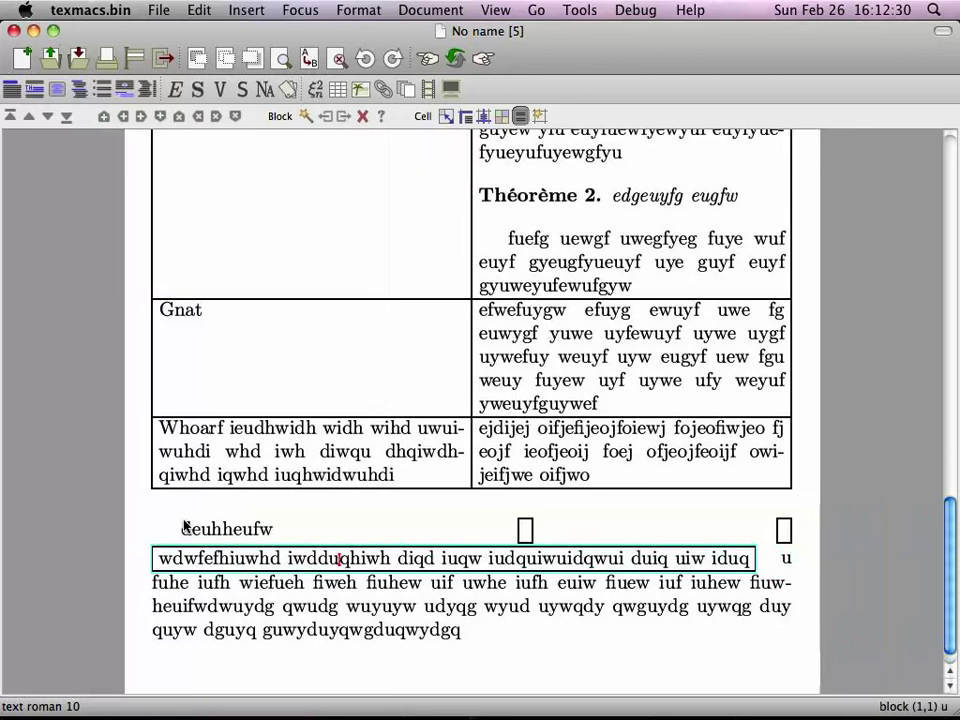
# - Delete backwards from "qhiwh" in the third block until its text starts with "wdwfefhqhiwh"
pyautogui.press('BackSpace')
pyautogui.press('BackSpace')
pyautogui.press('BackSpace')
pyautogui.press('BackSpace')
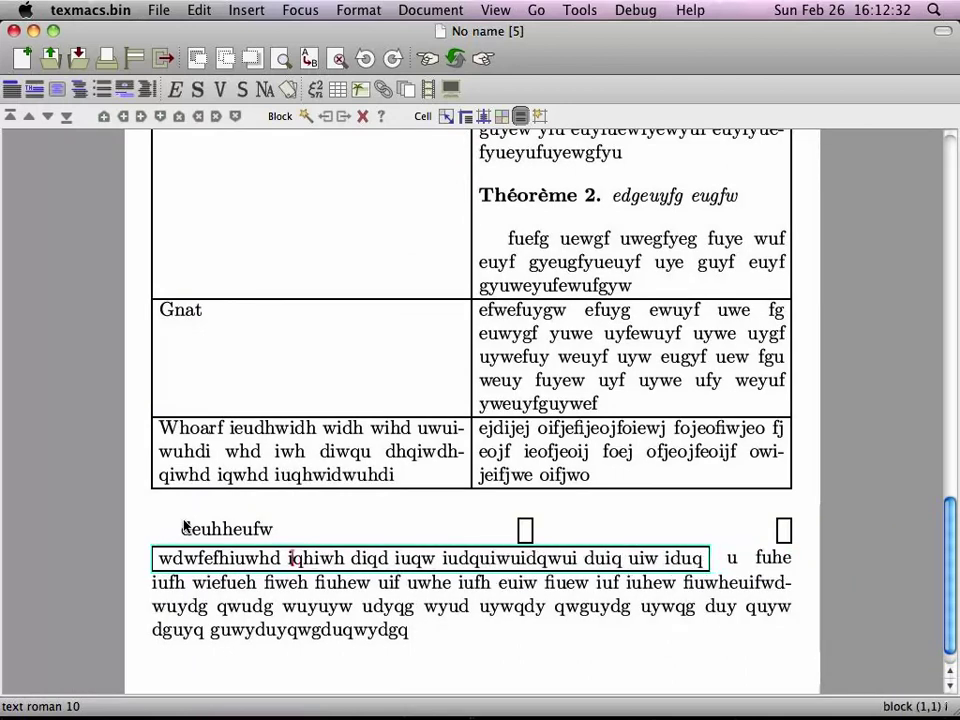
pyautogui.press('BackSpace')
pyautogui.press('BackSpace')
pyautogui.press('BackSpace')
pyautogui.press('BackSpace')
pyautogui.press('BackSpace')
pyautogui.press('BackSpace')
pyautogui.press('BackSpace')
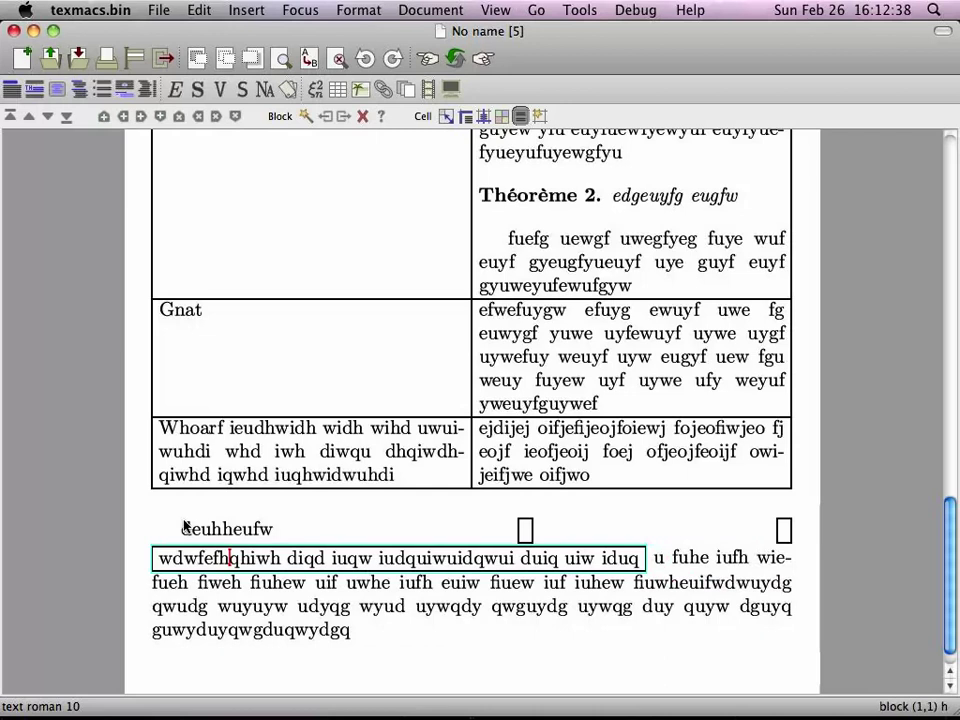
# - Shorten the third block's first word to "wdwh" by deleting its middle letters
pyautogui.press('BackSpace')
pyautogui.press('BackSpace')
pyautogui.press('BackSpace')
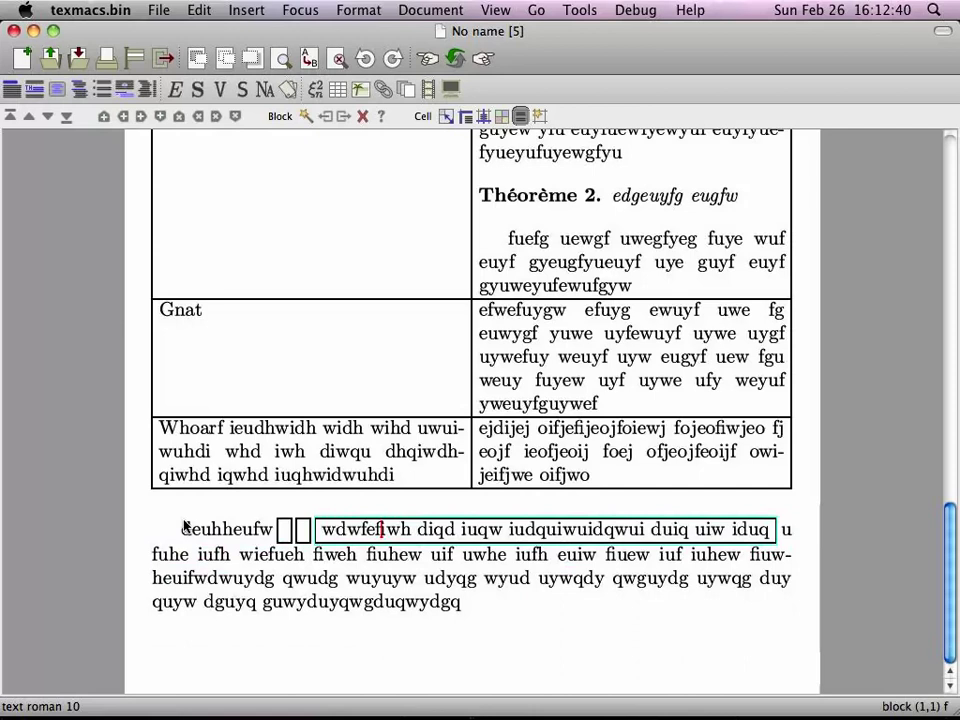
pyautogui.press('BackSpace')
pyautogui.press('BackSpace')
pyautogui.press('Right')
pyautogui.press('Right')
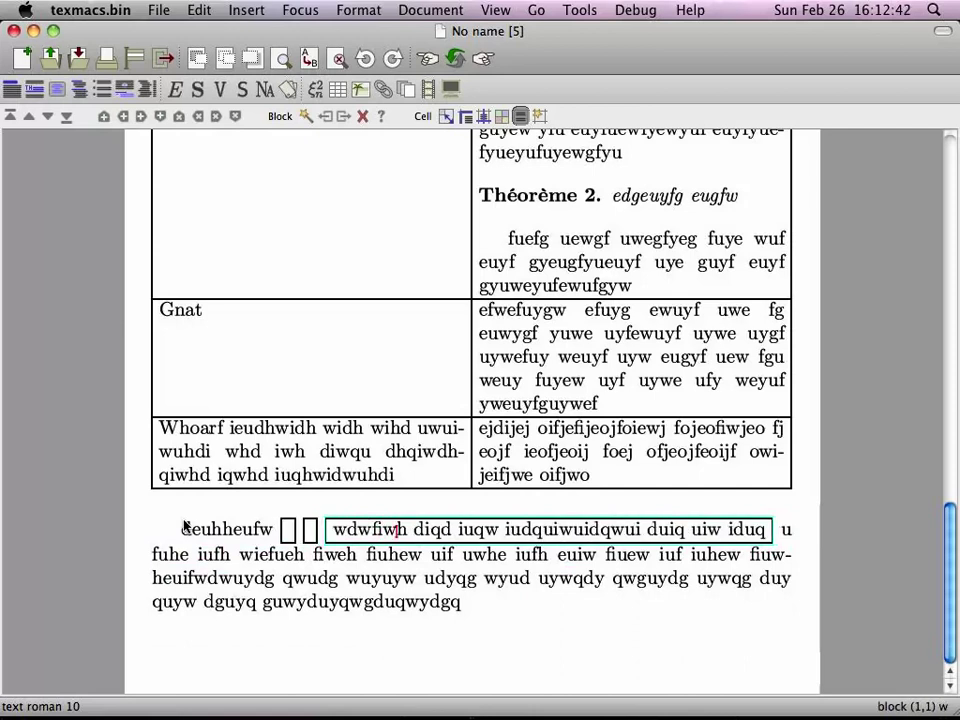
pyautogui.press('BackSpace')
pyautogui.press('BackSpace')
pyautogui.press('BackSpace')
# - Insert the filler text "duduwgd uysg us ucys cuygsuyc asuy cus cuyasu" before "diqd" in the third block
pyautogui.press('Right')
pyautogui.press('Right')
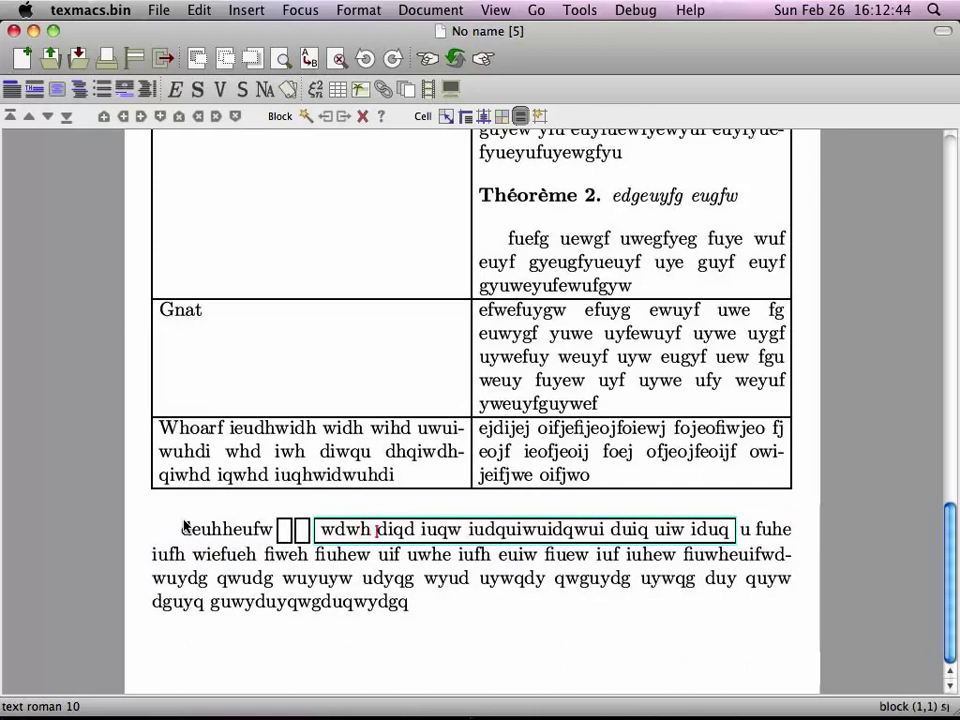
pyautogui.write('duduwgd uysg us ucys cuygsuyc asuy cus cuyasu')
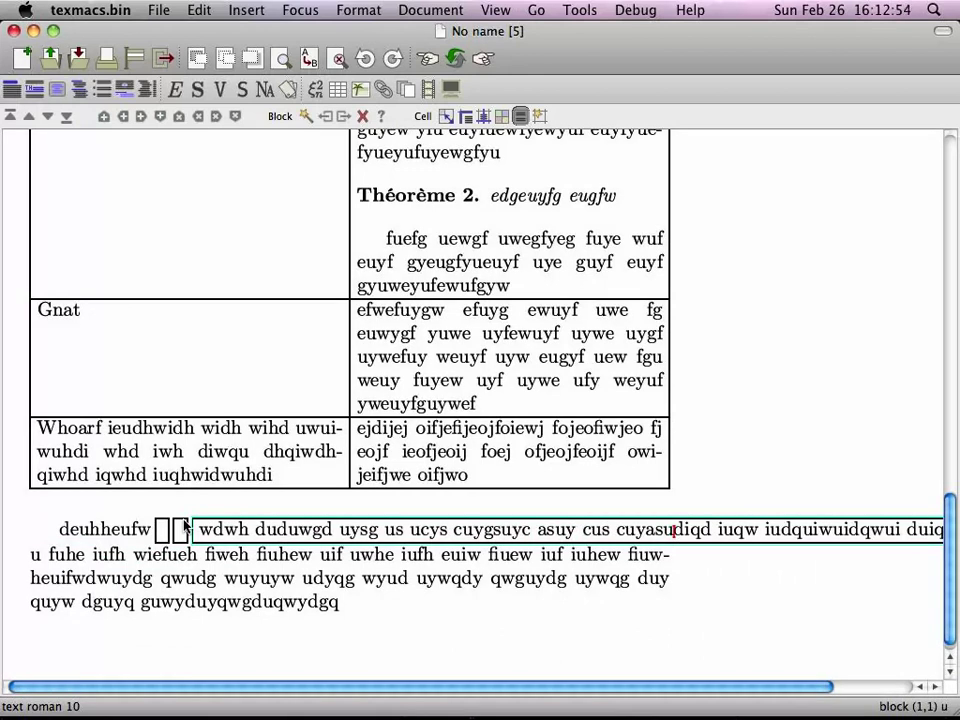
pyautogui.hotkey('ctrl', 's')
# - Delete "ucys cuygsuyc asuy cus cuyasu" from the filler text before "diqd" in the third block
pyautogui.press('BackSpace')
pyautogui.press('BackSpace')
pyautogui.press('BackSpace')
pyautogui.press('BackSpace')
pyautogui.press('BackSpace')
pyautogui.press('BackSpace')
pyautogui.press('BackSpace')
pyautogui.press('BackSpace')
pyautogui.press('BackSpace')
pyautogui.press('BackSpace')
pyautogui.press('BackSpace')
pyautogui.press('BackSpace')
pyautogui.press('BackSpace')
pyautogui.press('BackSpace')
pyautogui.press('BackSpace')
pyautogui.press('BackSpace')
pyautogui.press('BackSpace')
pyautogui.press('BackSpace')
pyautogui.press('BackSpace')
pyautogui.press('BackSpace')
pyautogui.press('BackSpace')
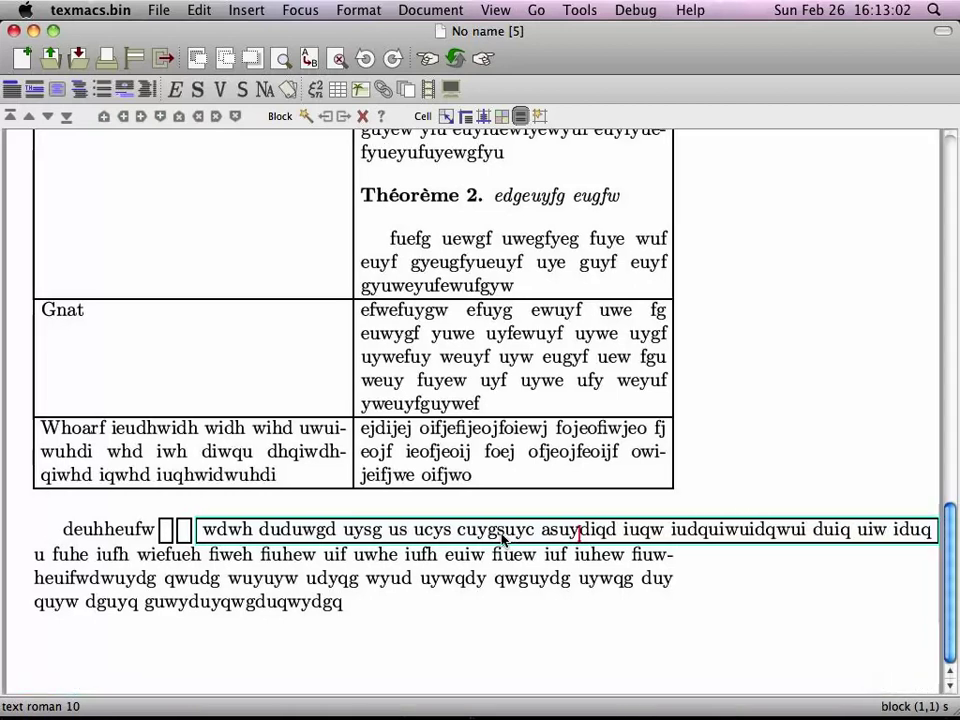
pyautogui.press('BackSpace')
pyautogui.press('BackSpace')
pyautogui.press('BackSpace')
pyautogui.press('BackSpace')
pyautogui.press('BackSpace')
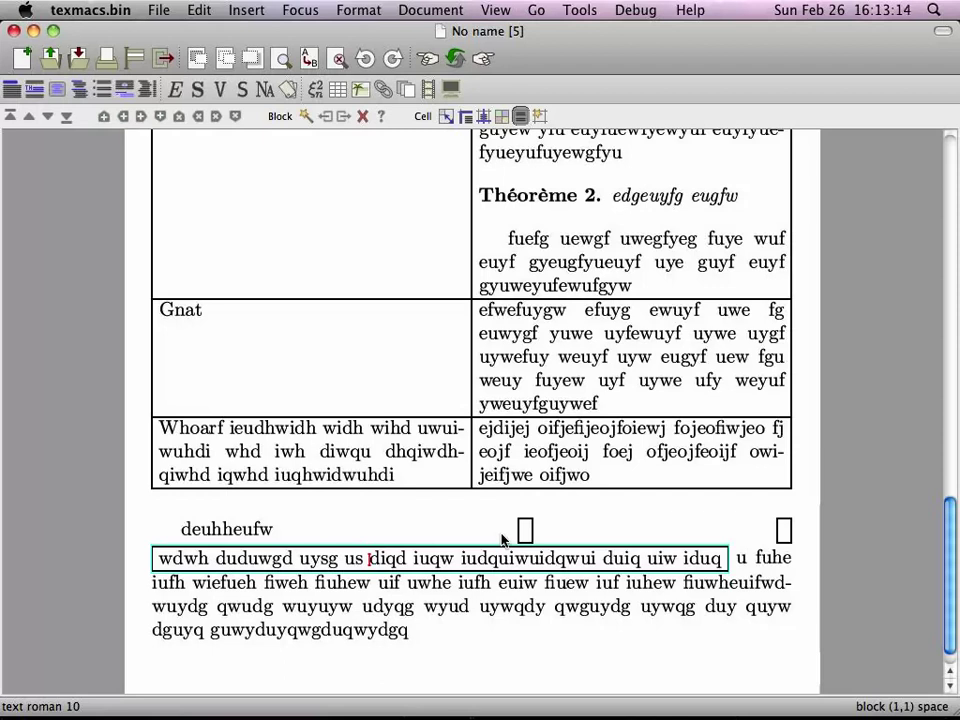
# - Delete "uysg us" and its surrounding spaces in the third block so that "duduwg" joins directly onto "diqd"
pyautogui.press('BackSpace')
pyautogui.press('BackSpace')
pyautogui.press('BackSpace')
pyautogui.press('BackSpace')
pyautogui.press('BackSpace')
pyautogui.press('BackSpace')
pyautogui.press('BackSpace')
pyautogui.press('BackSpace')
pyautogui.press('BackSpace')
pyautogui.press('BackSpace')
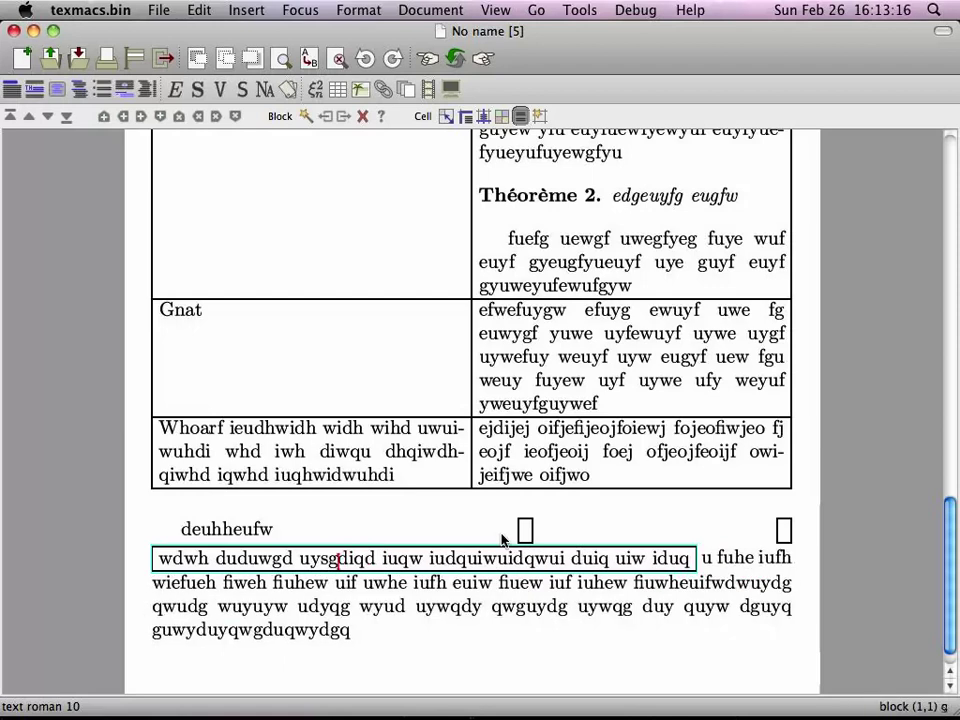
# - Move the text cursor to the end of the last paragraph and back into the third block, inside the word "iuqw"
pyautogui.press('Down')
pyautogui.press('Down')
pyautogui.press('Down')
pyautogui.hotkey('ctrl', 'e')
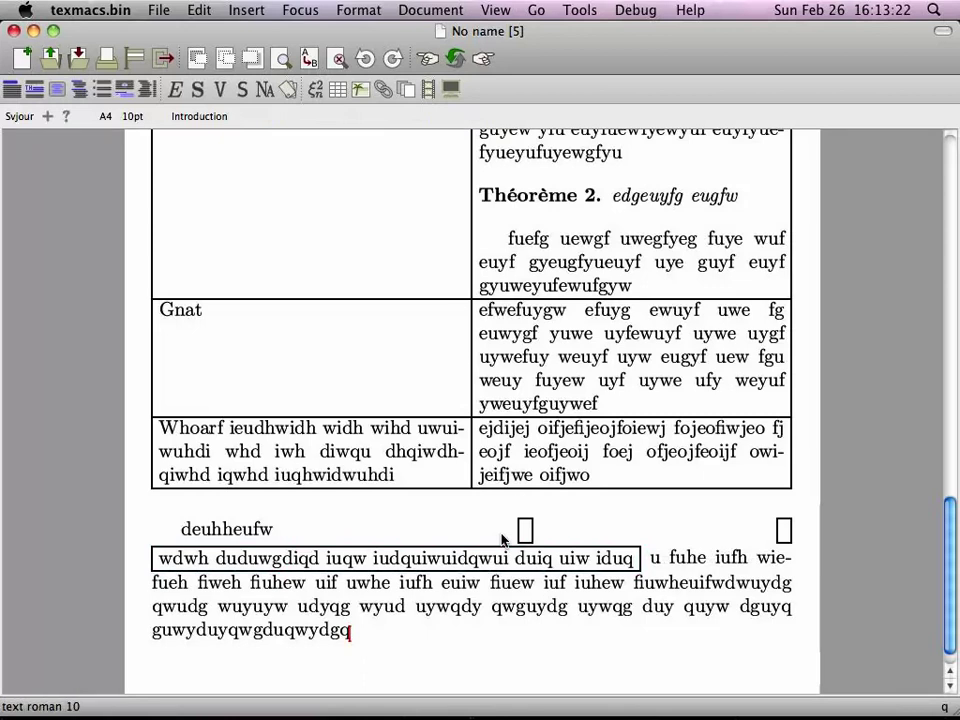
pyautogui.press('Up')
pyautogui.press('Up')
pyautogui.press('Up')
pyautogui.press('Up')
pyautogui.press('Down')
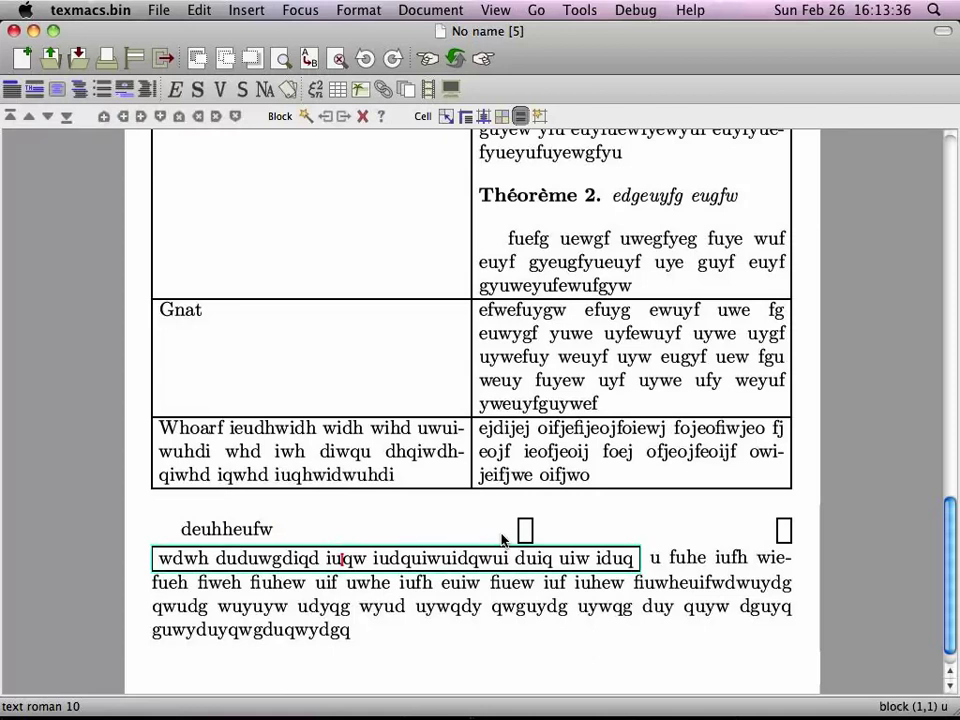
# - Leave the framed text and start a new paragraph after the last line of the document
pyautogui.press('Down')
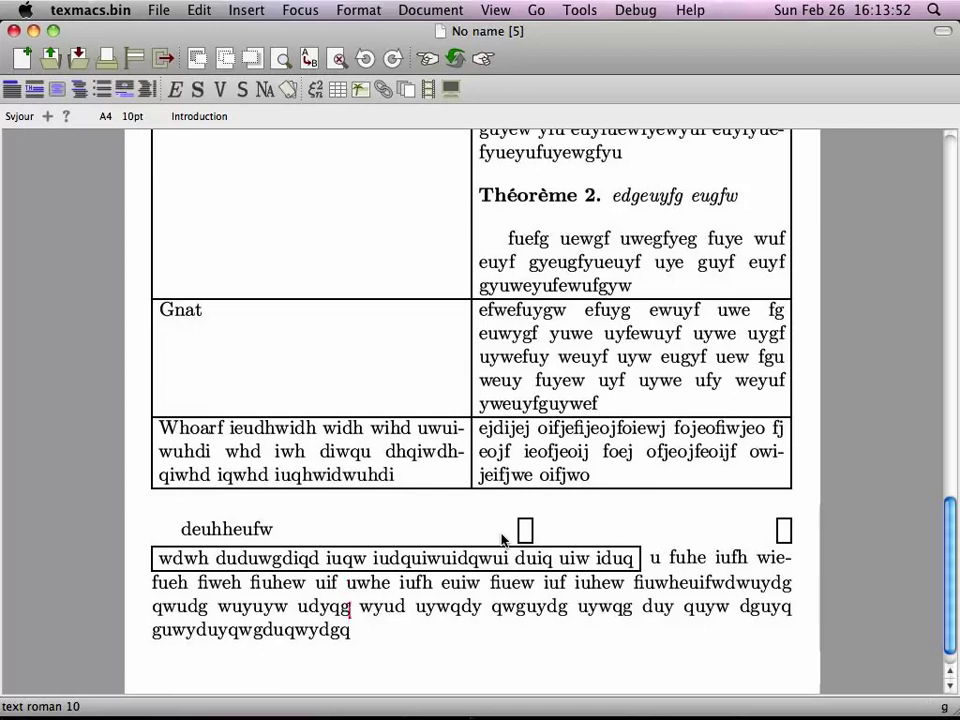
pyautogui.press('Up')
pyautogui.press('Down')
pyautogui.press('Up')
pyautogui.press('Down')
pyautogui.press('Down')
pyautogui.press('Down')
pyautogui.press('Return')
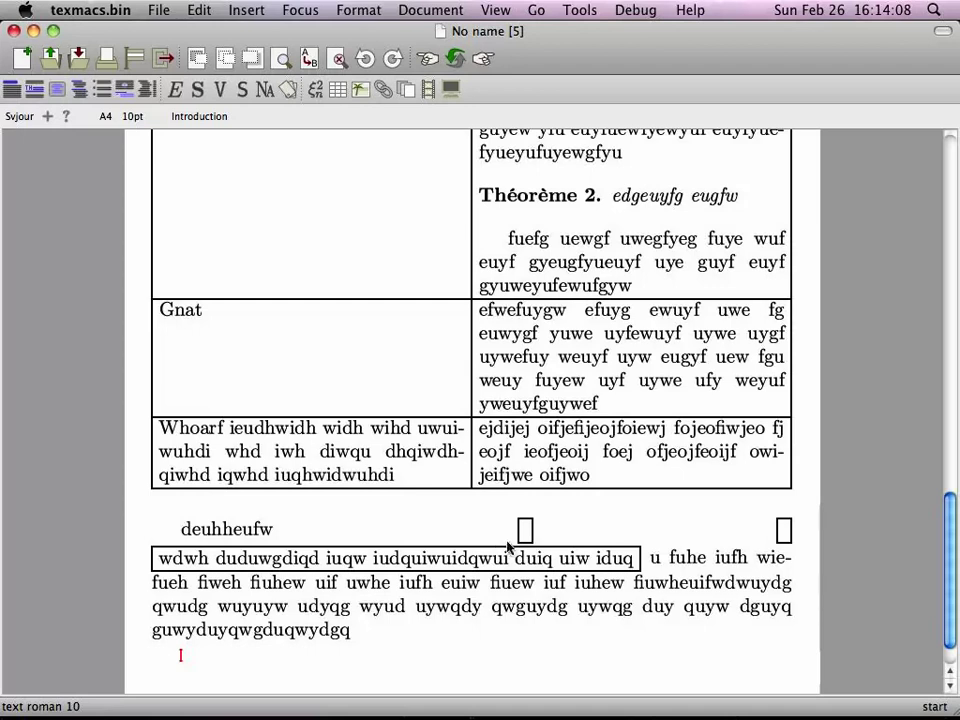
# - Add a third column to the table and fill its cells with "wdw", "dwdw" and "wdwdw"
pyautogui.scroll(3, 553, 300)
pyautogui.scroll(-4, 553, 334)
pyautogui.click(553, 340)
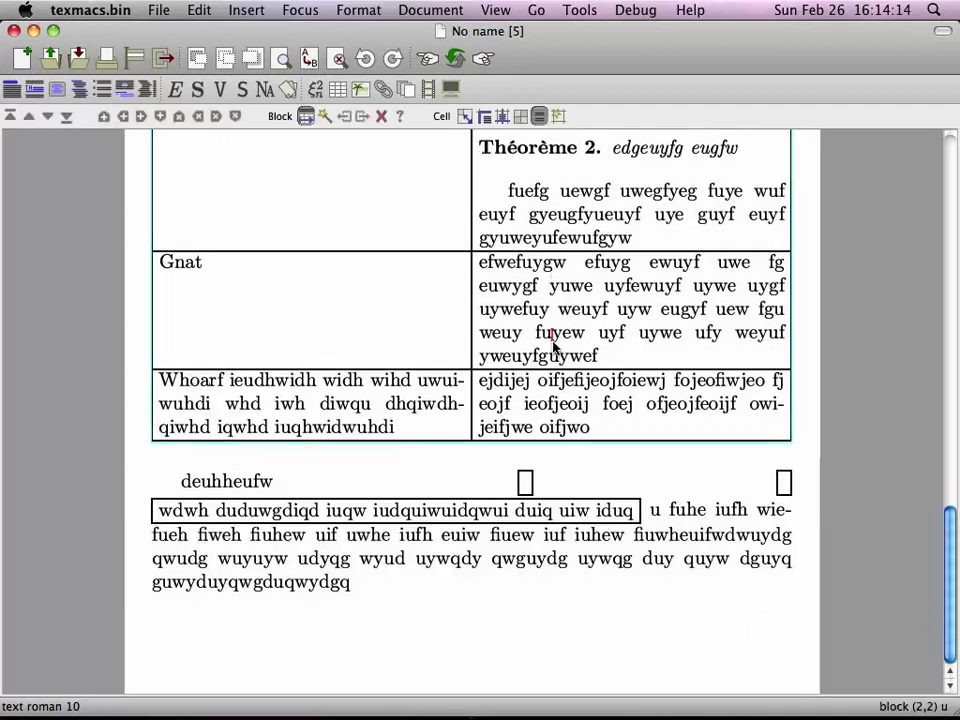
pyautogui.hotkey('alt', 'Right')
pyautogui.scroll(6, 553, 347)
pyautogui.write('wdw')
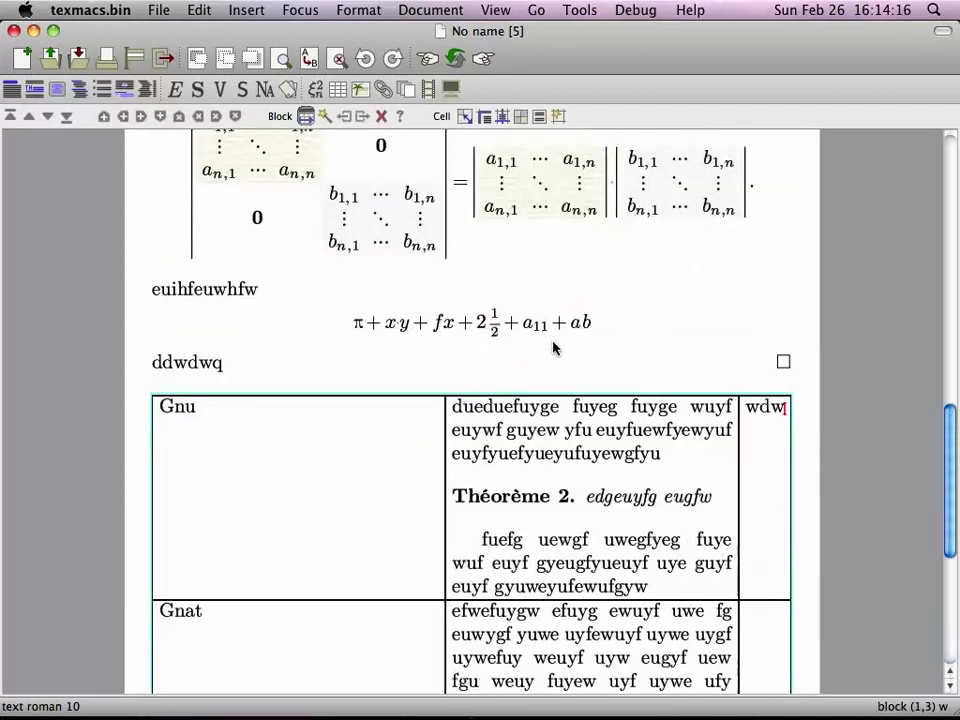
pyautogui.press('Down')
pyautogui.scroll(-5, 553, 347)
pyautogui.write('dwdw')
pyautogui.press('Down')
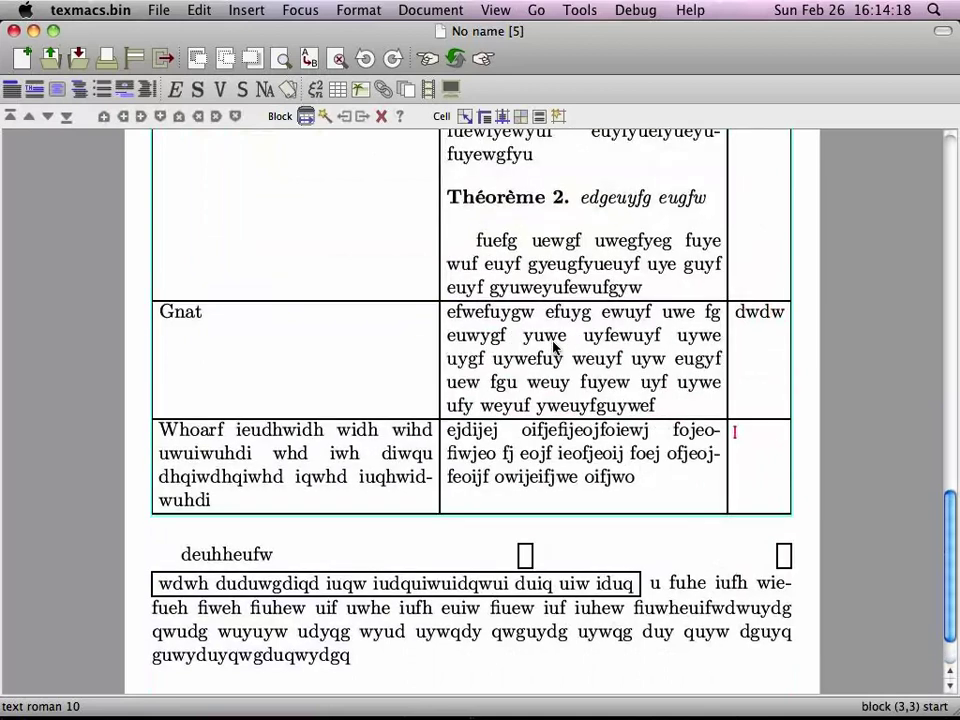
pyautogui.write('wdwdw')
# - Give the second and third cells of the table's lower two rows a pale yellow background
pyautogui.scroll(4, 549, 263)
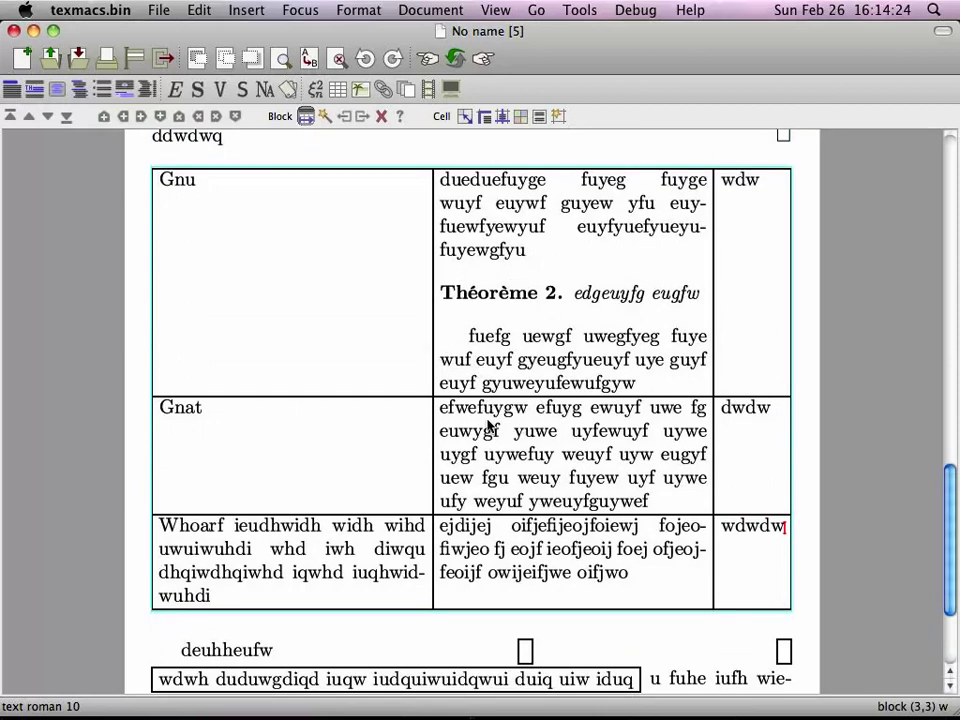
pyautogui.moveTo(542, 429); pyautogui.dragTo(767, 585)
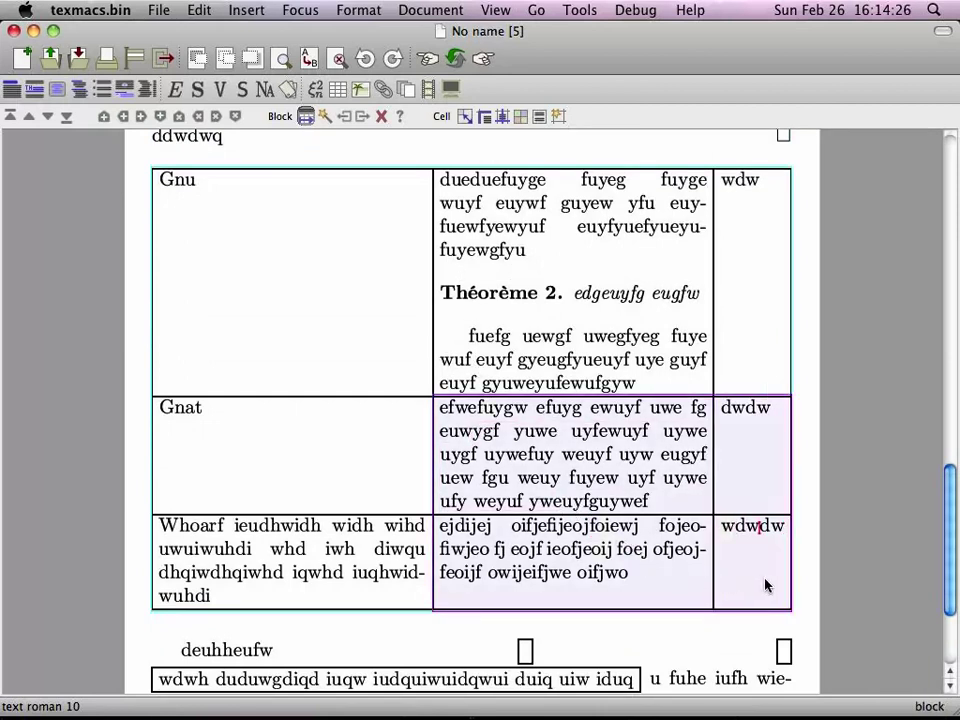
pyautogui.click(520, 116)
pyautogui.click(662, 248)
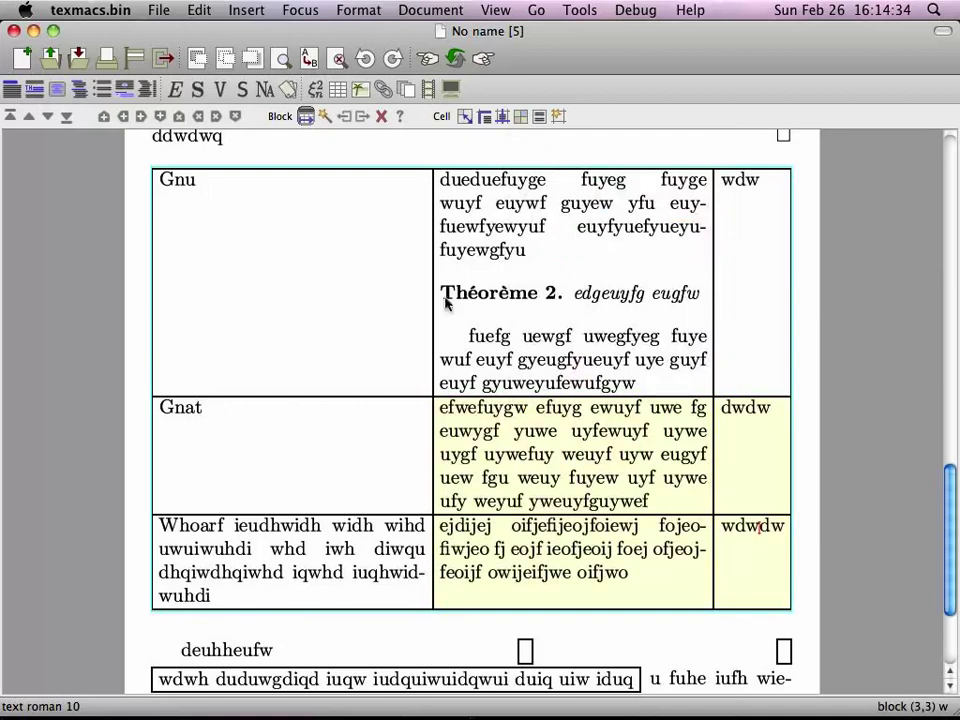
# - Align the three cells of the third column horizontally to the right and save the document
pyautogui.moveTo(753, 250); pyautogui.dragTo(754, 561)
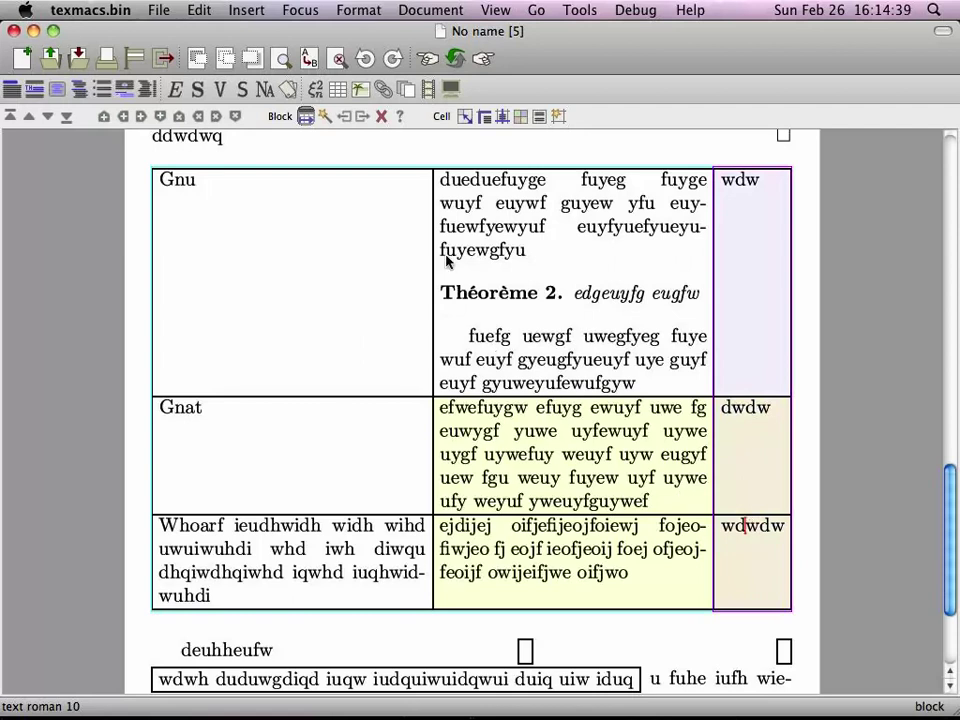
pyautogui.click(501, 118)
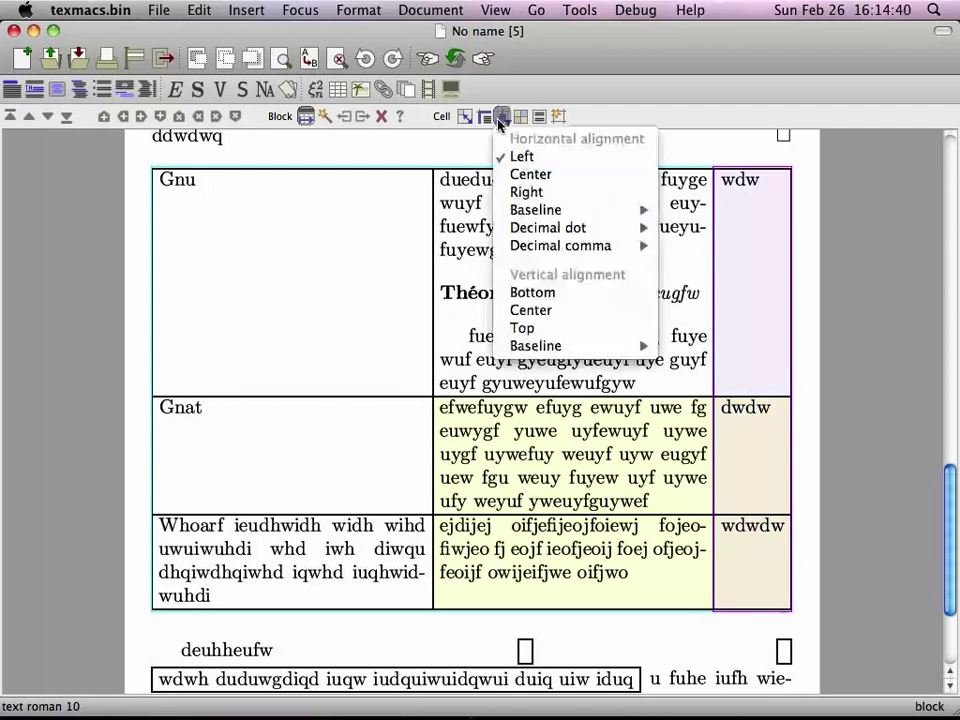
pyautogui.click(540, 192)
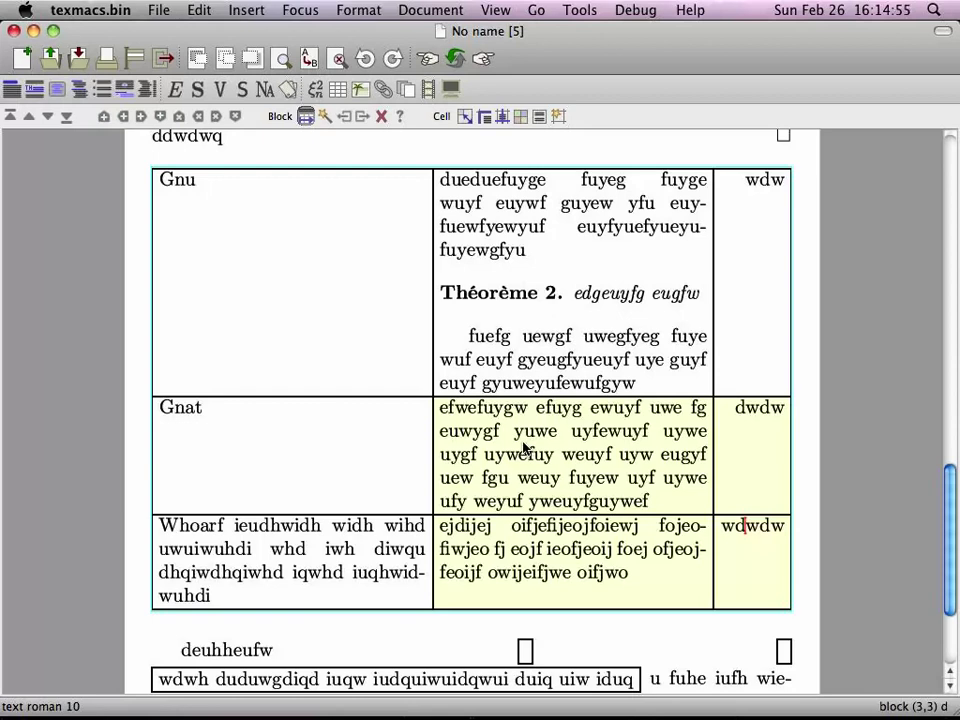
pyautogui.press('super+s')
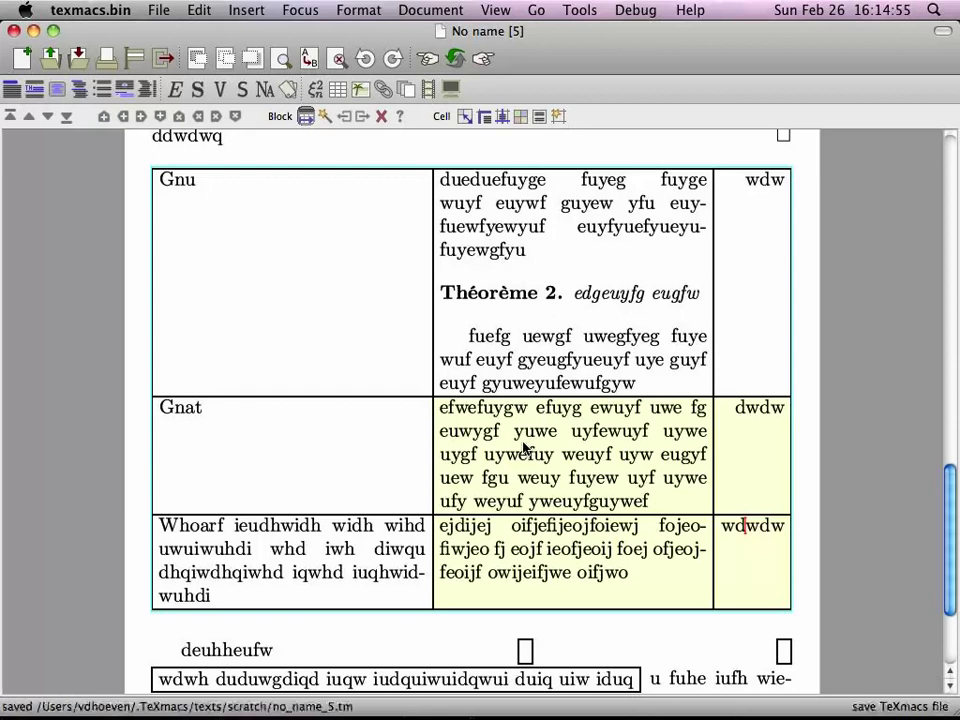
# - Add two empty columns after the third column and place the cursor in the second row's fourth cell
pyautogui.click(757, 479)
pyautogui.hotkey('alt', 'Right')
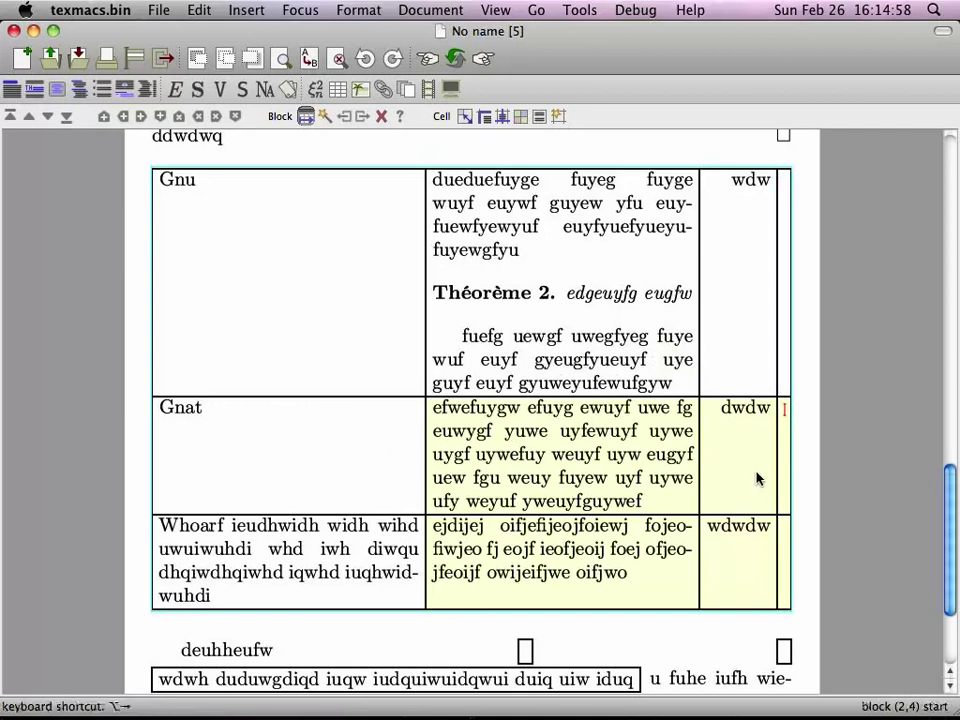
pyautogui.hotkey('alt', 'Right')
pyautogui.press('Left')
pyautogui.press('Down')
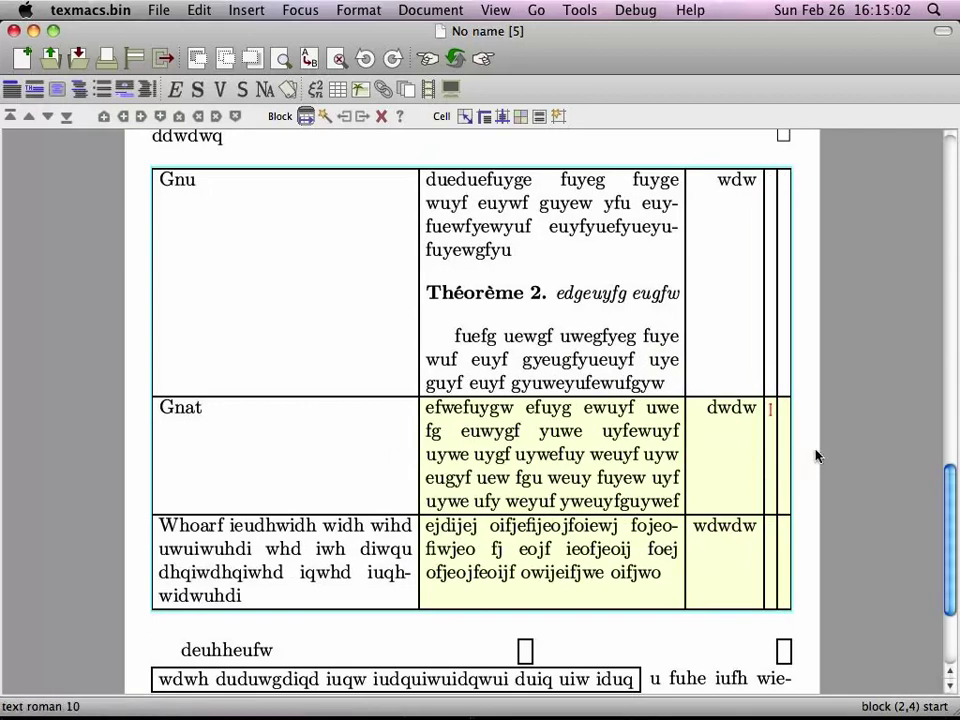
# - Set the horizontal span of the second row's fourth cell to 2 columns
pyautogui.click(559, 118)
pyautogui.moveTo(660, 169)
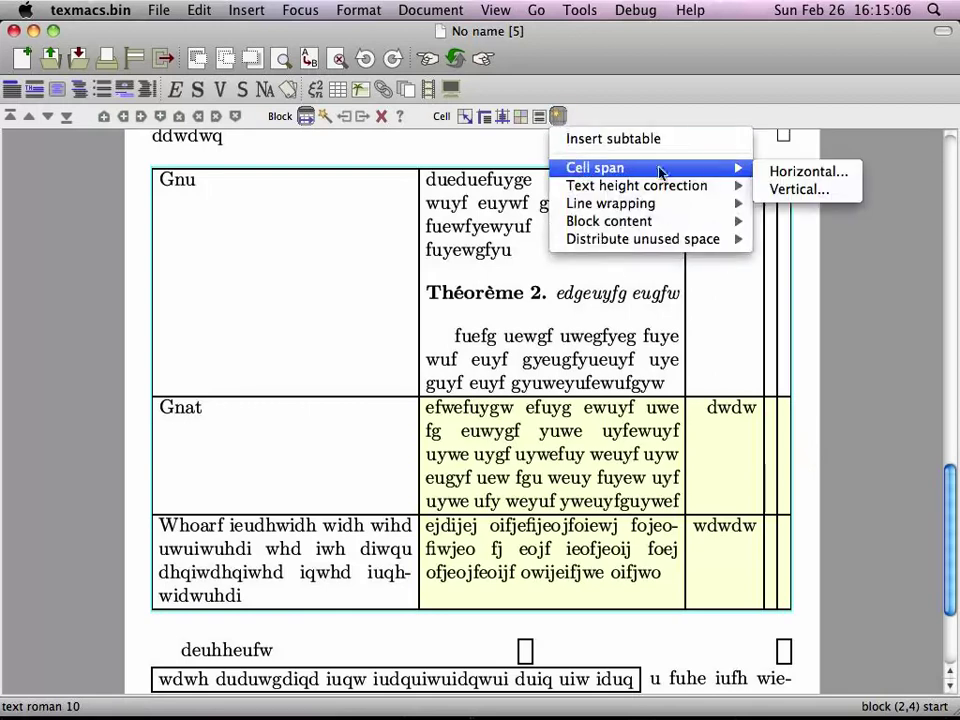
pyautogui.click(777, 172)
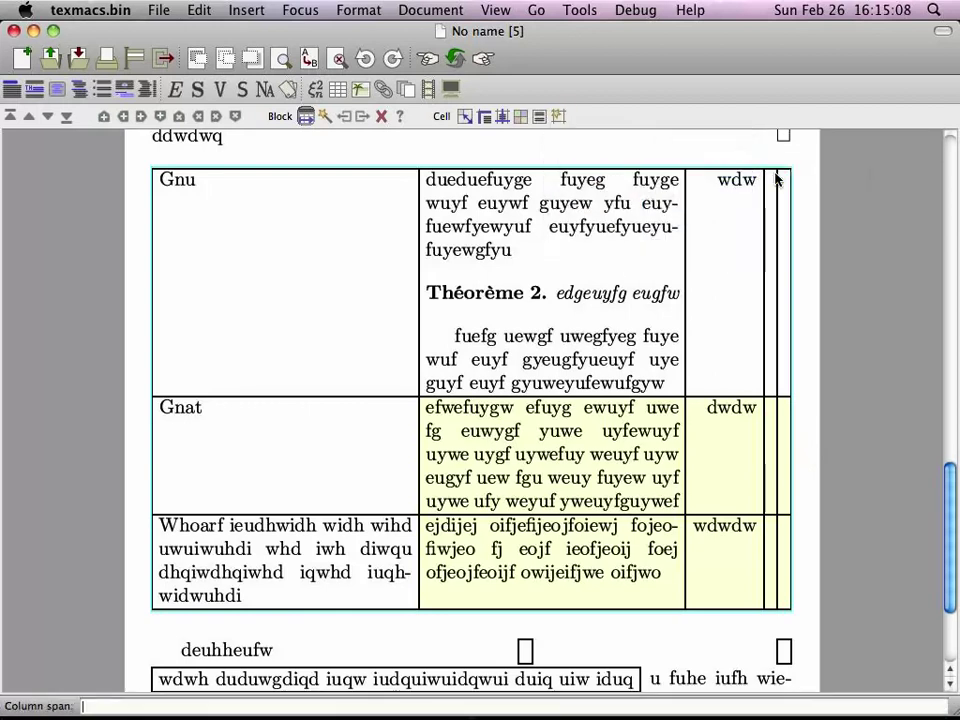
pyautogui.write('2')
pyautogui.press('Return')
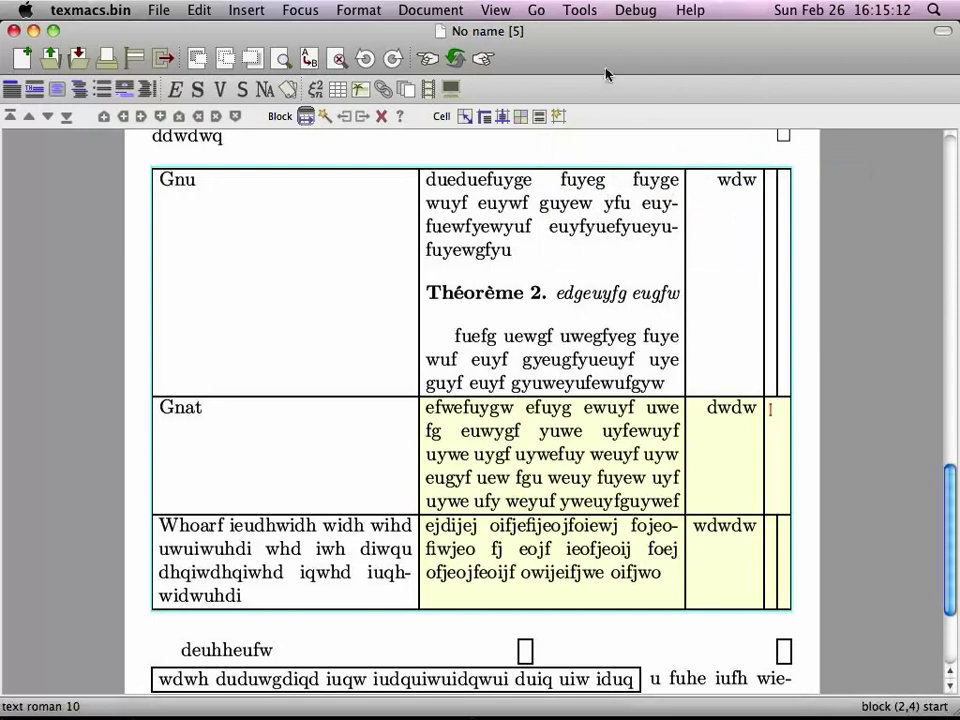
# - Set the vertical span of the same cell to 2 rows and enter the text "duwhdwuw" in it
pyautogui.click(558, 118)
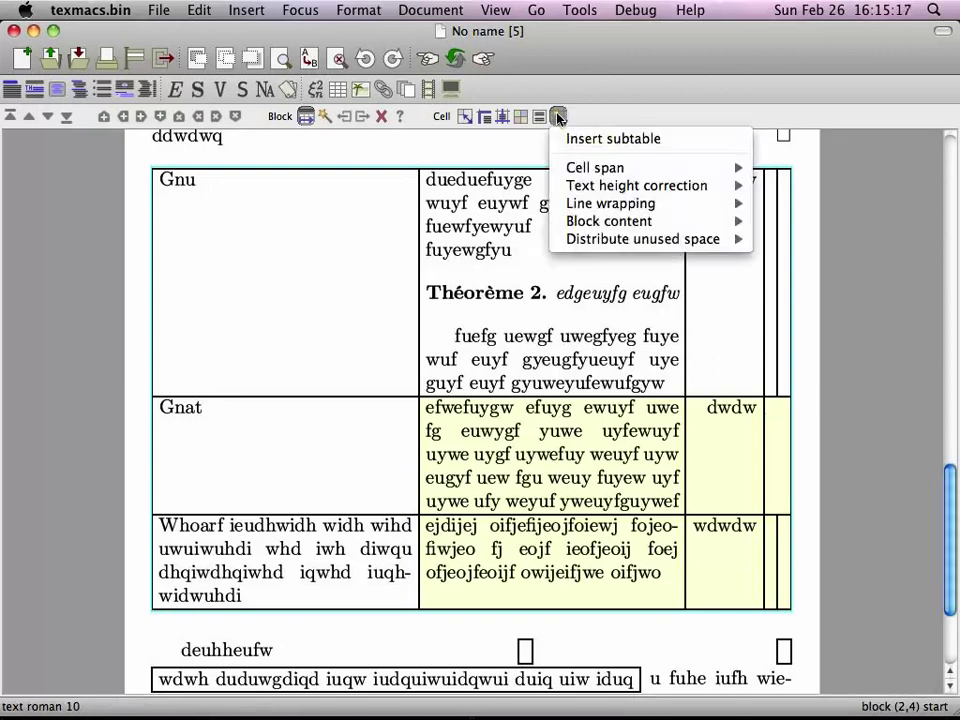
pyautogui.moveTo(590, 169)
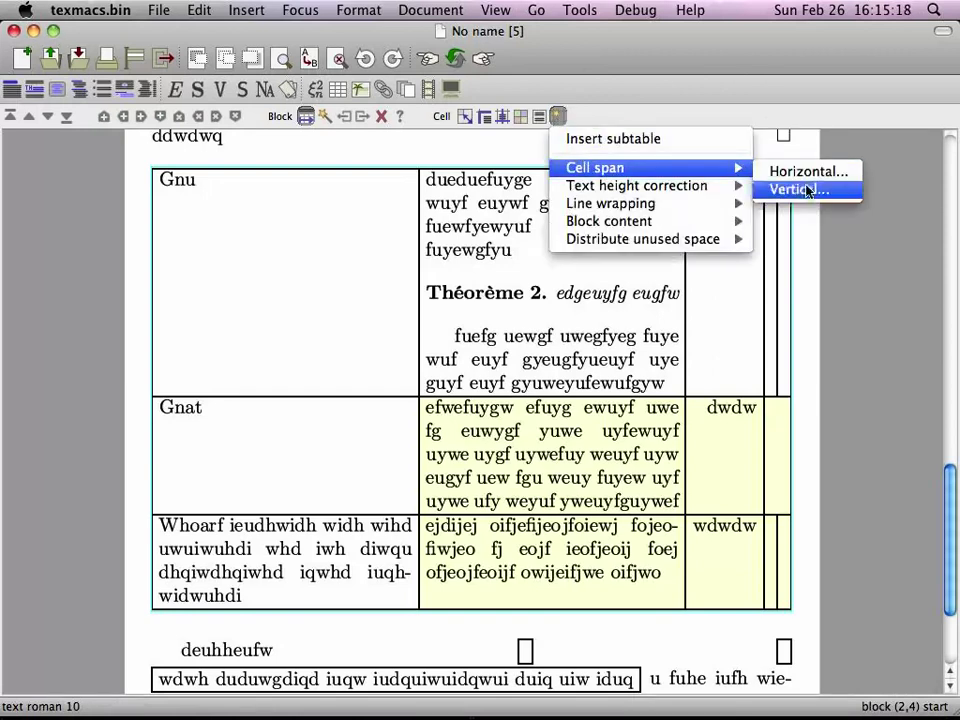
pyautogui.click(778, 190)
pyautogui.write('2')
pyautogui.press('Return')
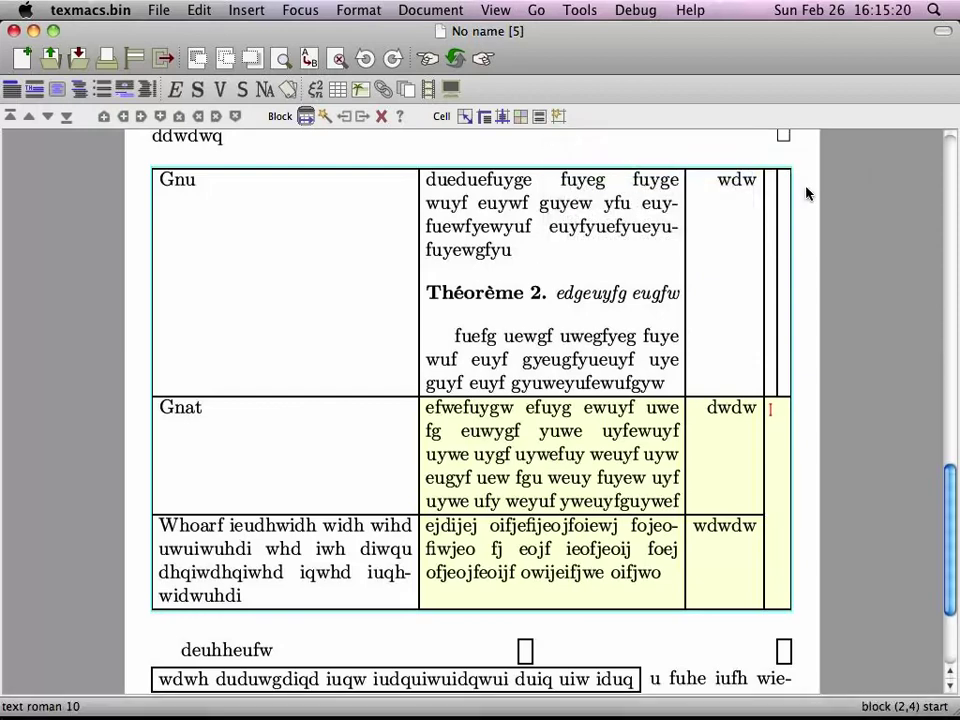
pyautogui.write('duwhdwuw')
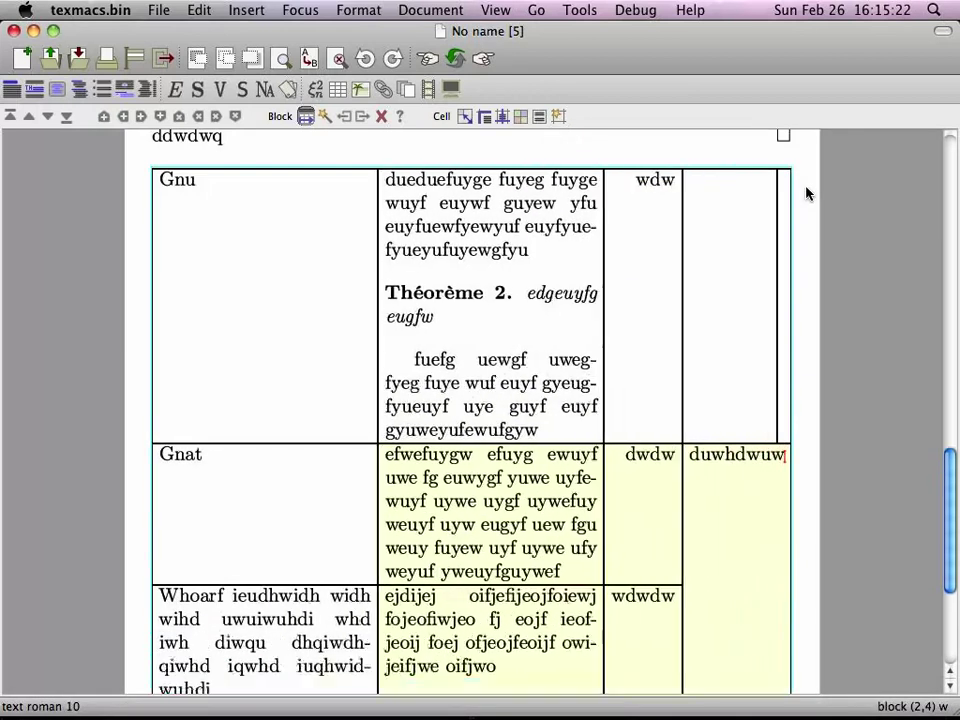
# - Examine the table around the merged cell and try selecting the first two cells of its upper two rows
pyautogui.moveTo(949, 454); pyautogui.dragTo(950, 497)
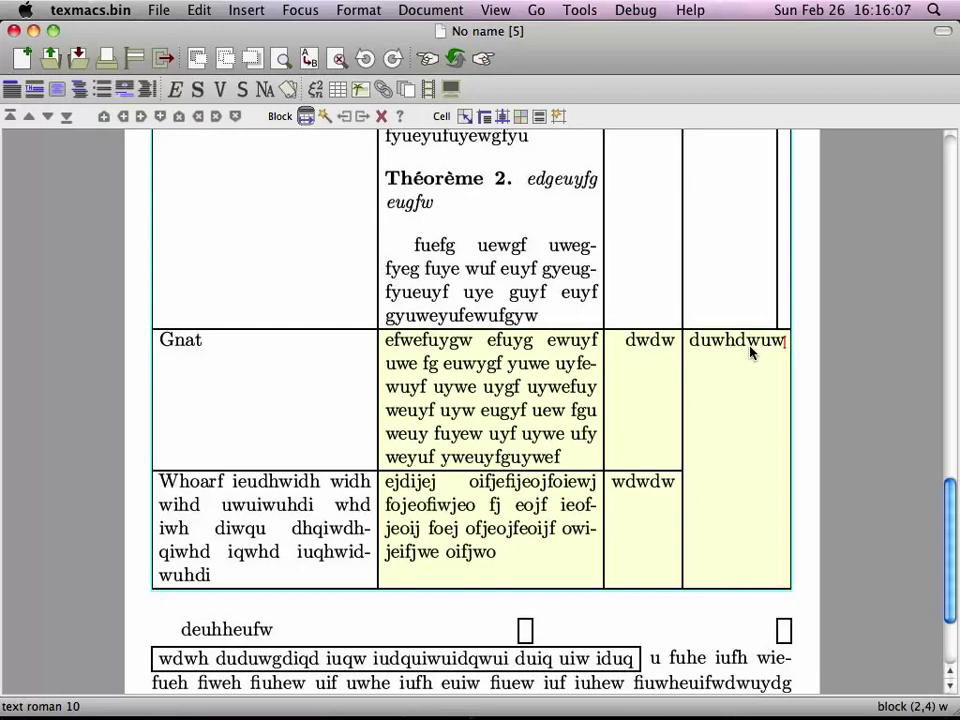
pyautogui.scroll(-2, 752, 350)
pyautogui.scroll(5, 752, 352)
pyautogui.scroll(-3, 752, 352)
pyautogui.scroll(2, 752, 352)
pyautogui.scroll(-1, 752, 352)
pyautogui.scroll(2, 752, 352)
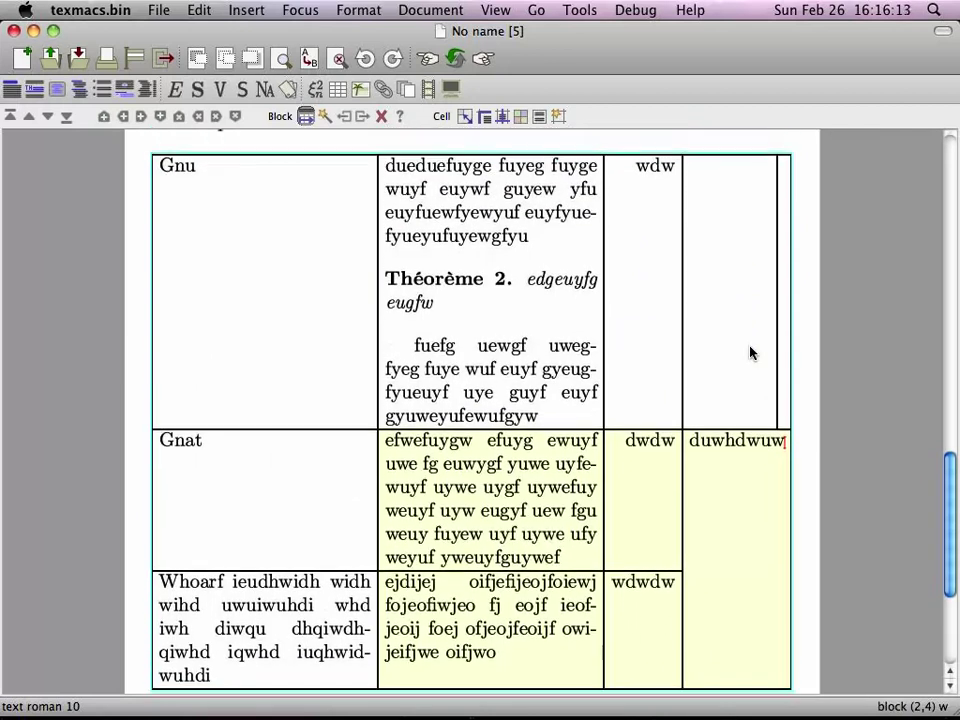
pyautogui.scroll(-1, 752, 352)
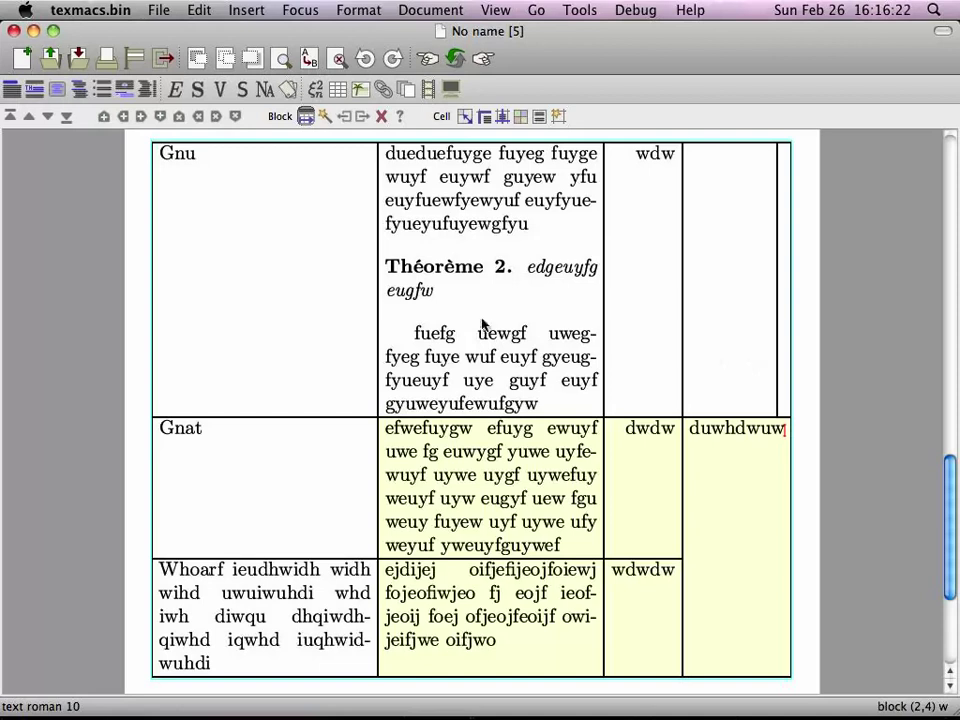
pyautogui.moveTo(180, 294); pyautogui.dragTo(562, 503)
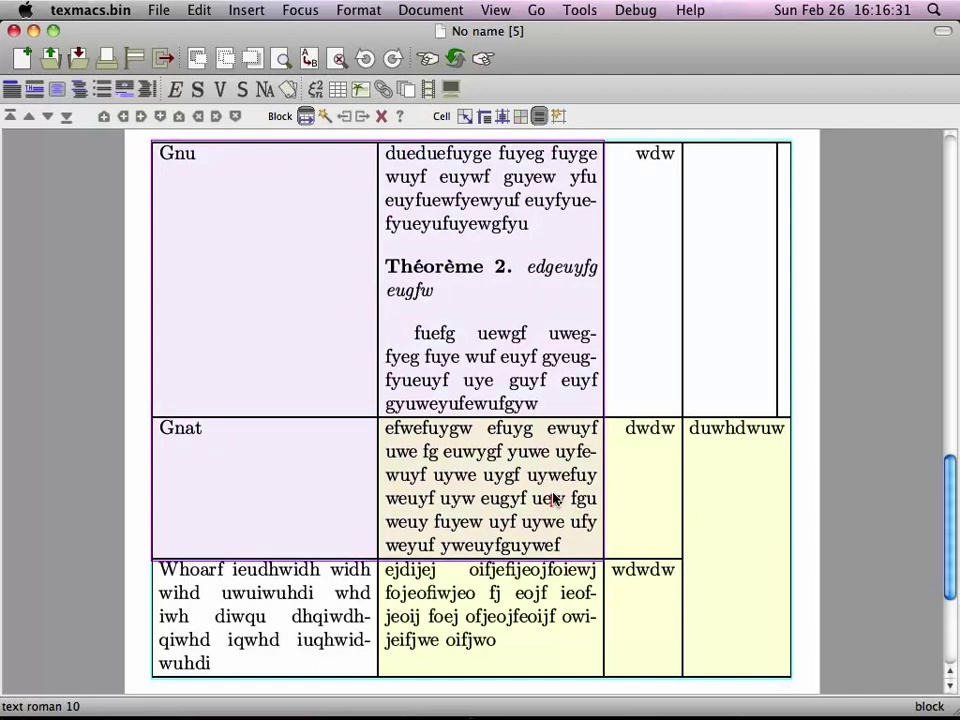
pyautogui.moveTo(553, 498); pyautogui.dragTo(550, 358)
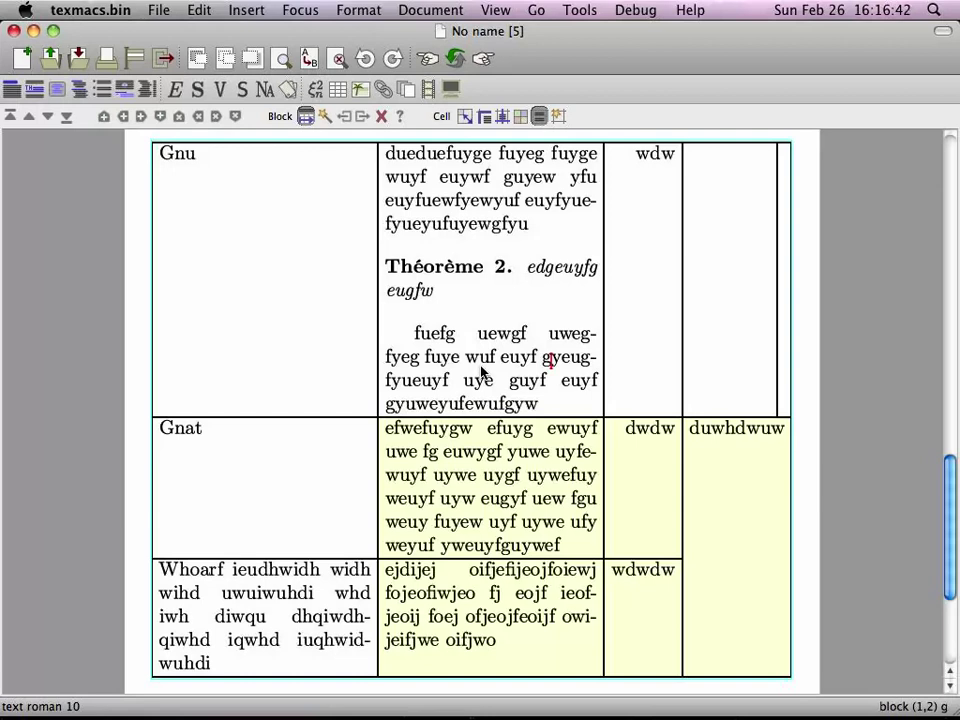
# - Insert several blank paragraphs below the last line of text and move the cursor back up among them
pyautogui.scroll(-5, 480, 380)
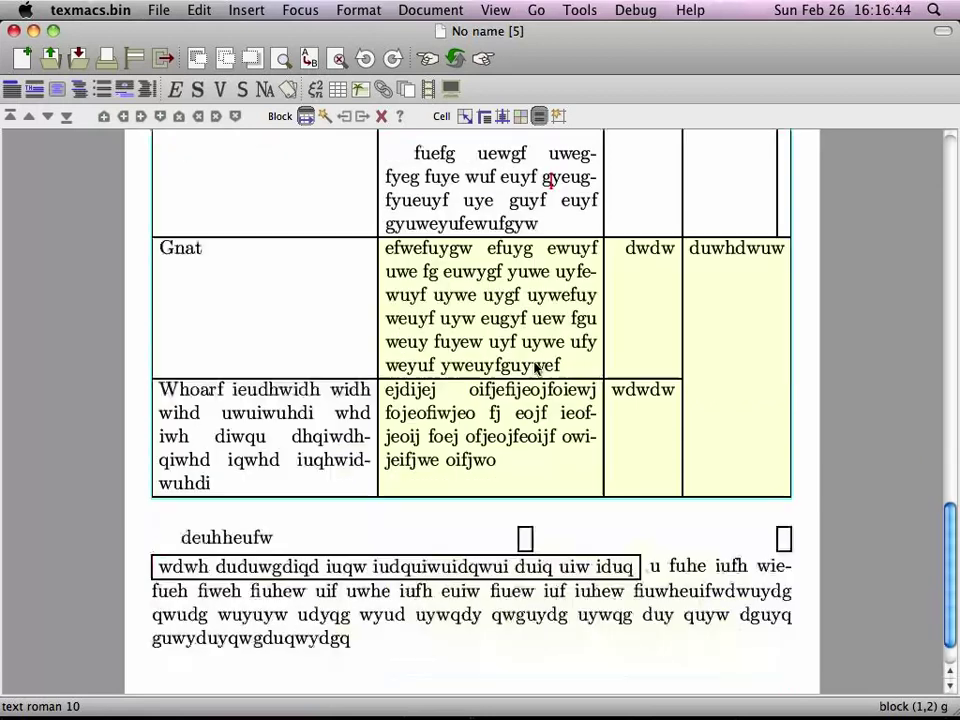
pyautogui.click(439, 600)
pyautogui.press('Return')
pyautogui.press('Return')
pyautogui.press('Return')
pyautogui.press('Return')
pyautogui.press('Return')
pyautogui.press('Return')
pyautogui.press('Return')
pyautogui.press('Return')
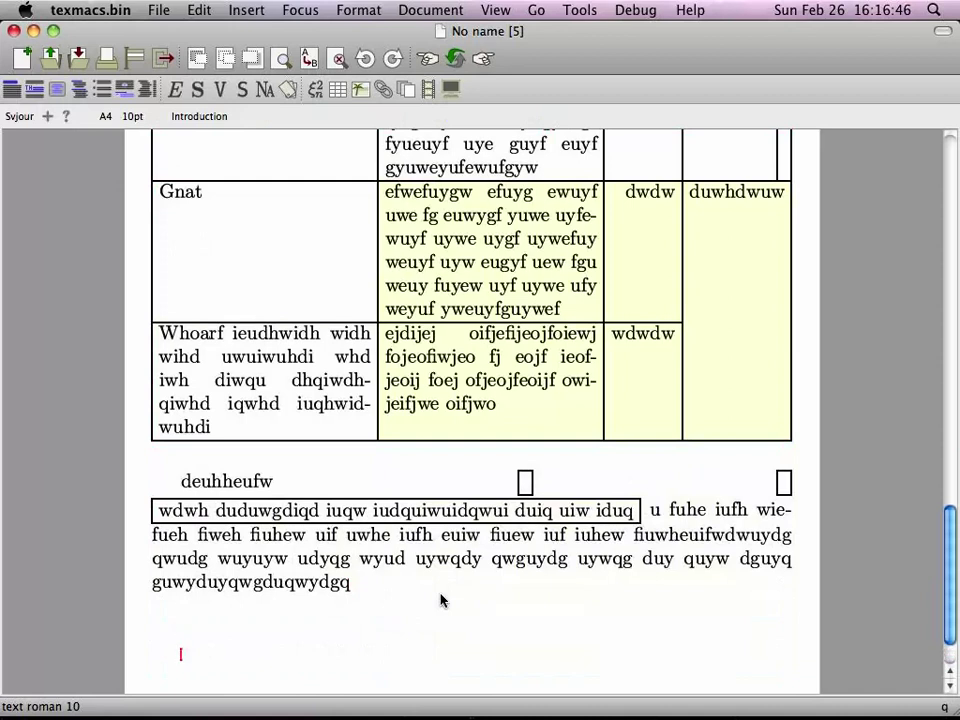
pyautogui.press('Up')
pyautogui.press('Up')
pyautogui.press('Up')
pyautogui.press('Up')
pyautogui.press('Up')
pyautogui.press('Up')
pyautogui.press('Up')
pyautogui.press('Up')
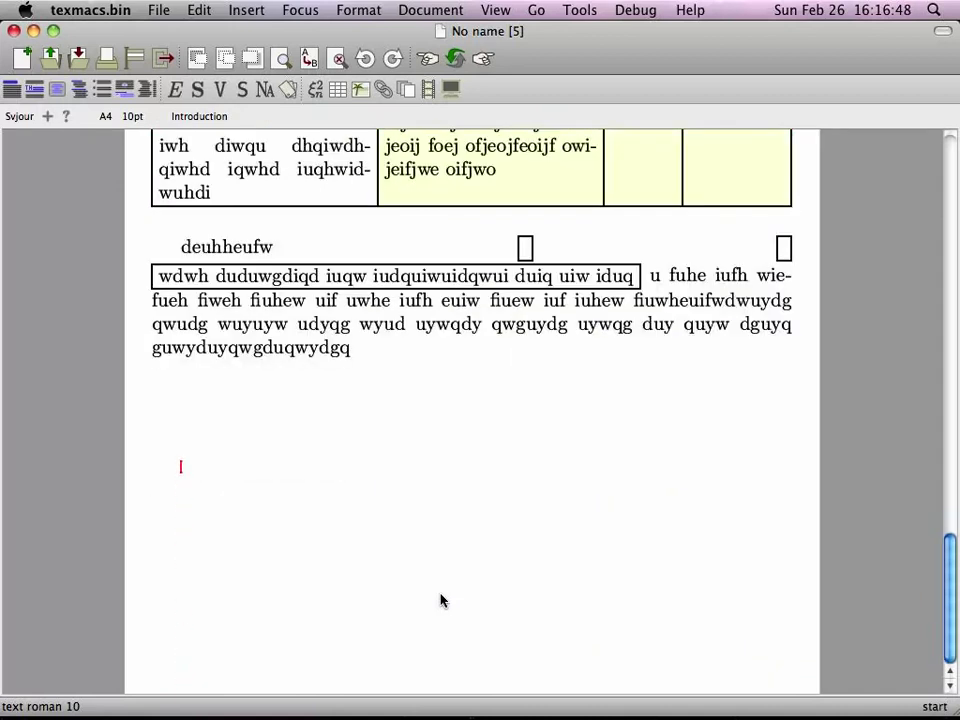
pyautogui.press('Down')
# - Change the document style to Generic and save the document
pyautogui.click(14, 117)
pyautogui.click(38, 186)
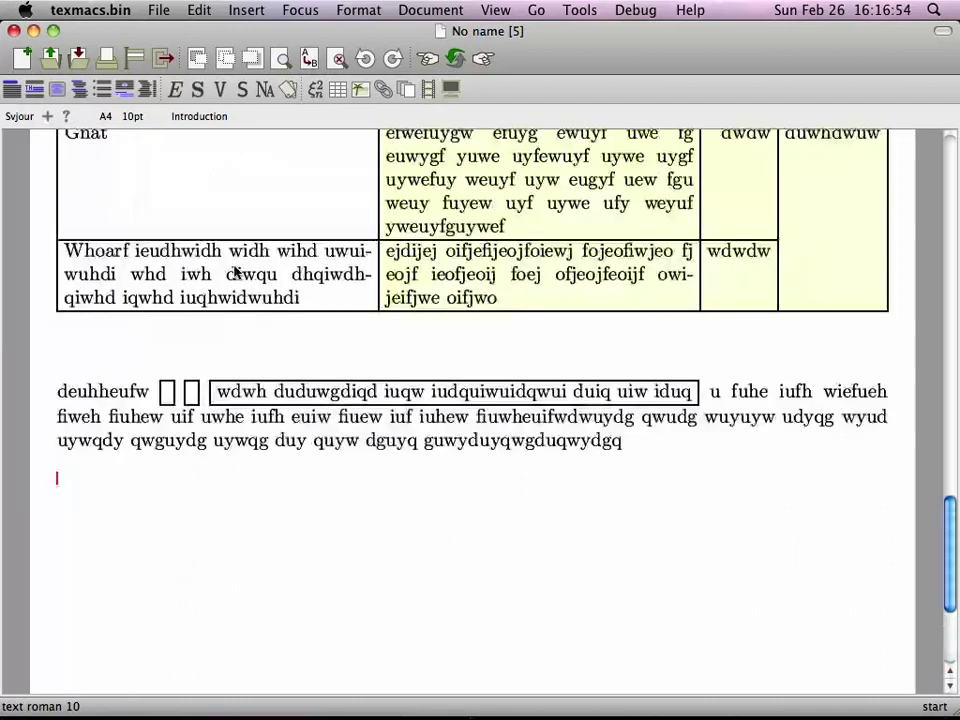
pyautogui.press('super+s')
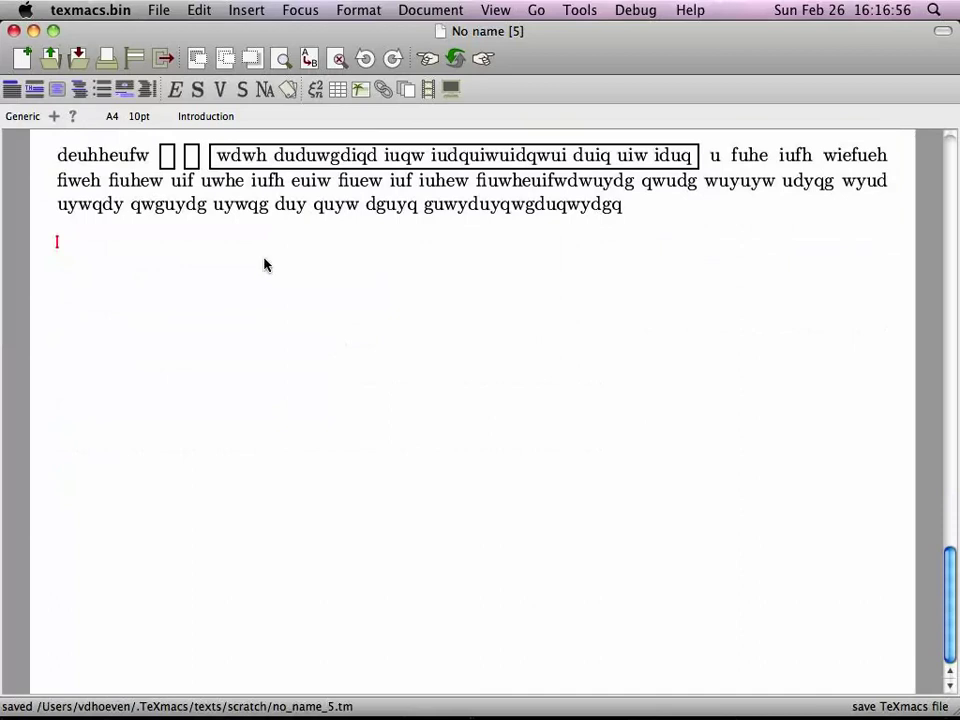
# - Insert an empty drawing area with Draw image below the last paragraph and bring it fully into view
pyautogui.click(360, 89)
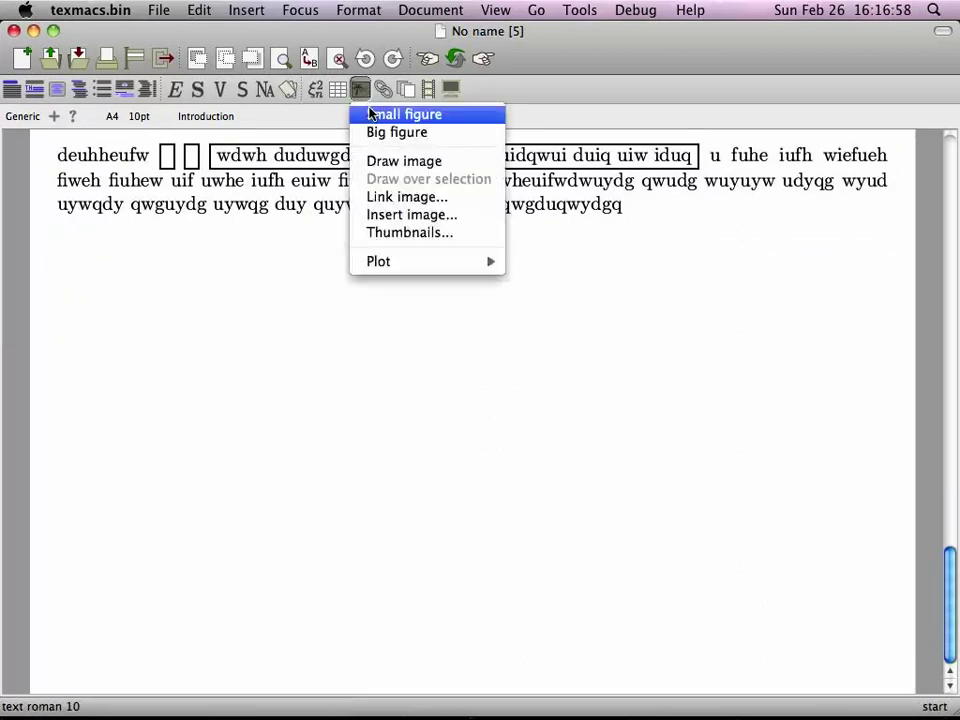
pyautogui.click(421, 170)
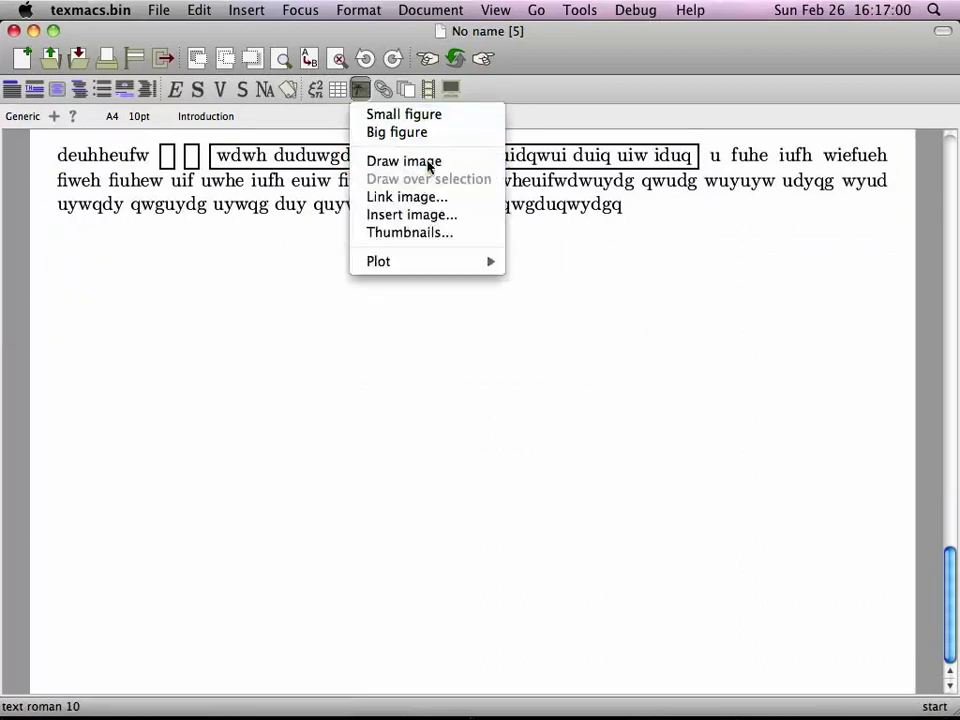
pyautogui.moveTo(951, 508); pyautogui.dragTo(950, 517)
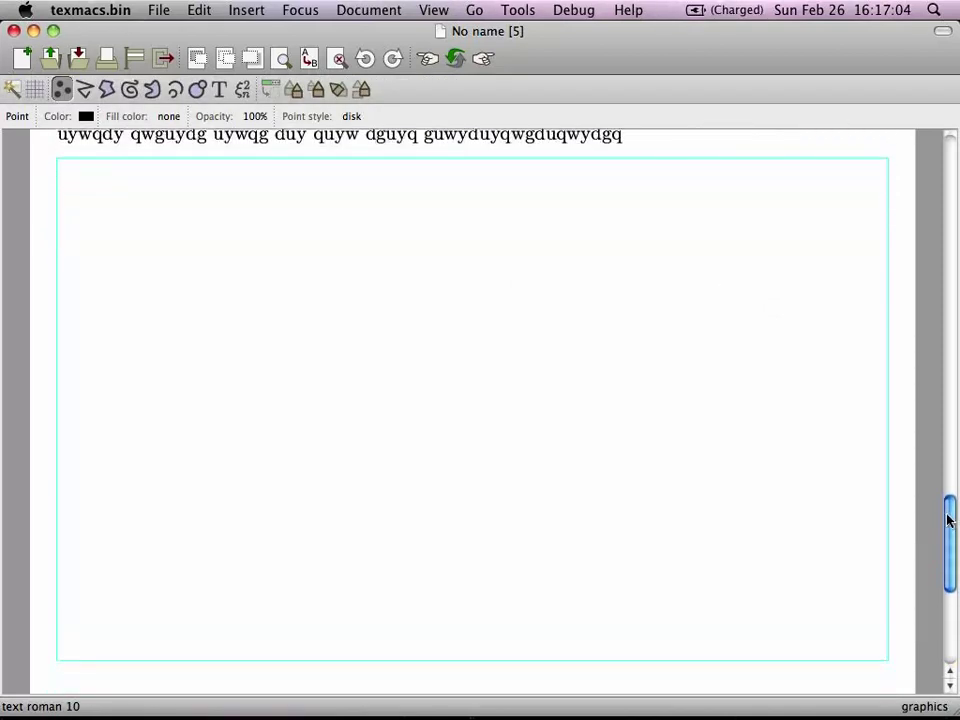
# - Set the drawing area's grid type to Cartesian
pyautogui.click(34, 89)
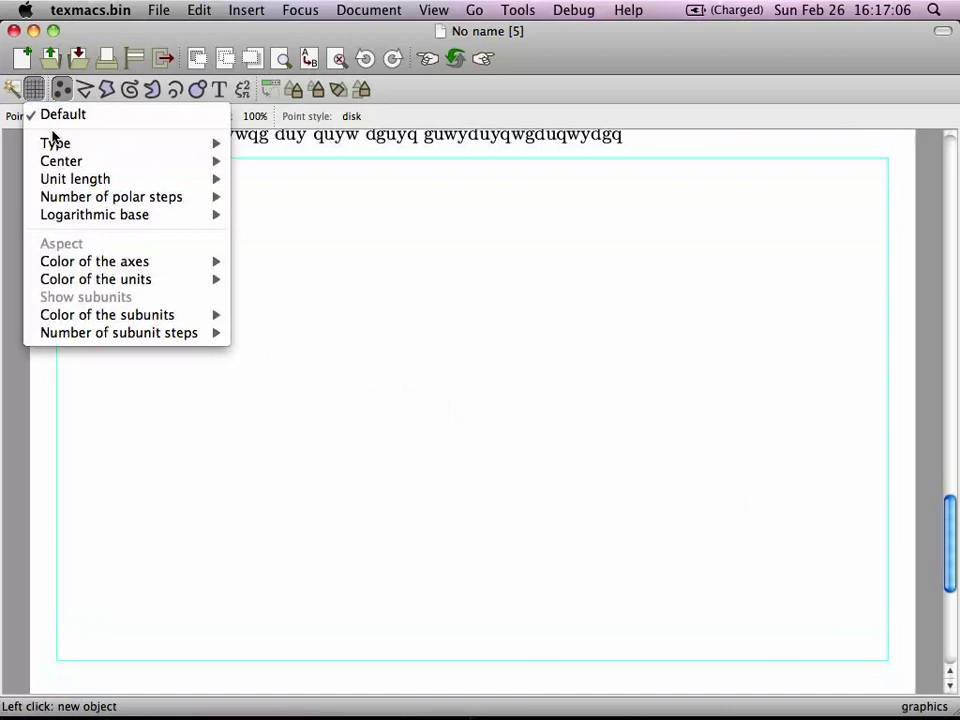
pyautogui.moveTo(190, 161)
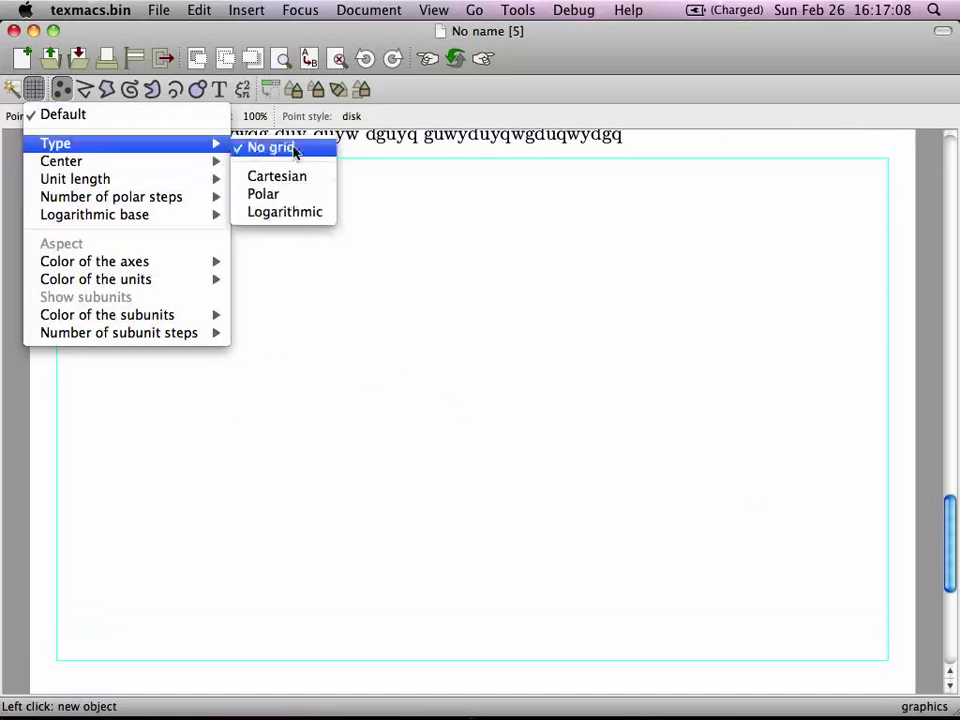
pyautogui.click(299, 182)
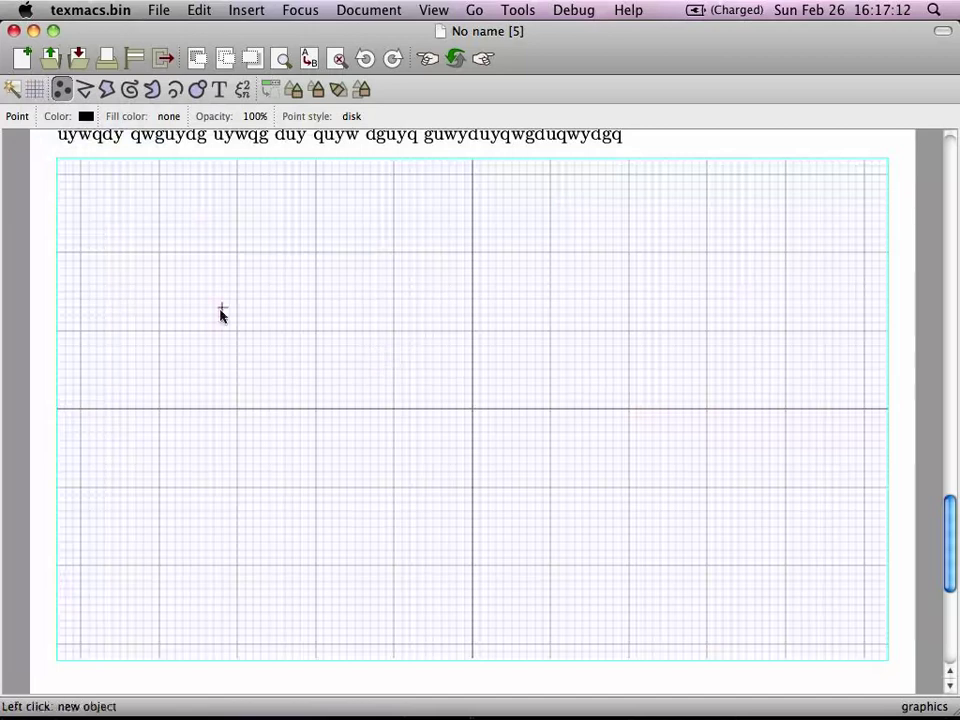
# - Draw an unfilled four-cornered polygon in the left half of the drawing area, with its corners on grid points
pyautogui.click(107, 92)
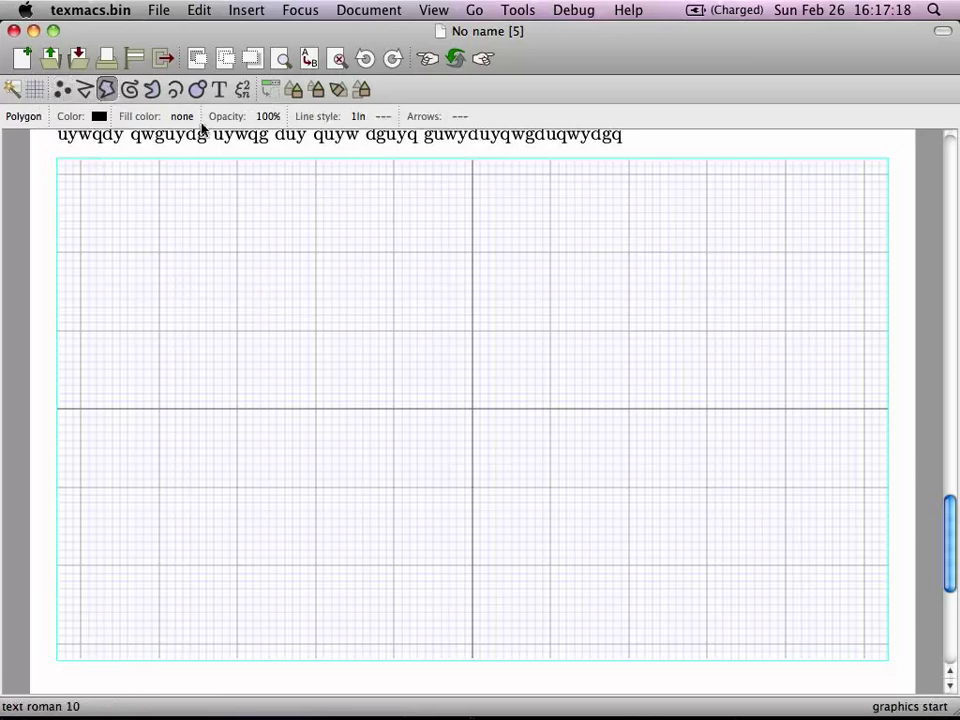
pyautogui.click(237, 331)
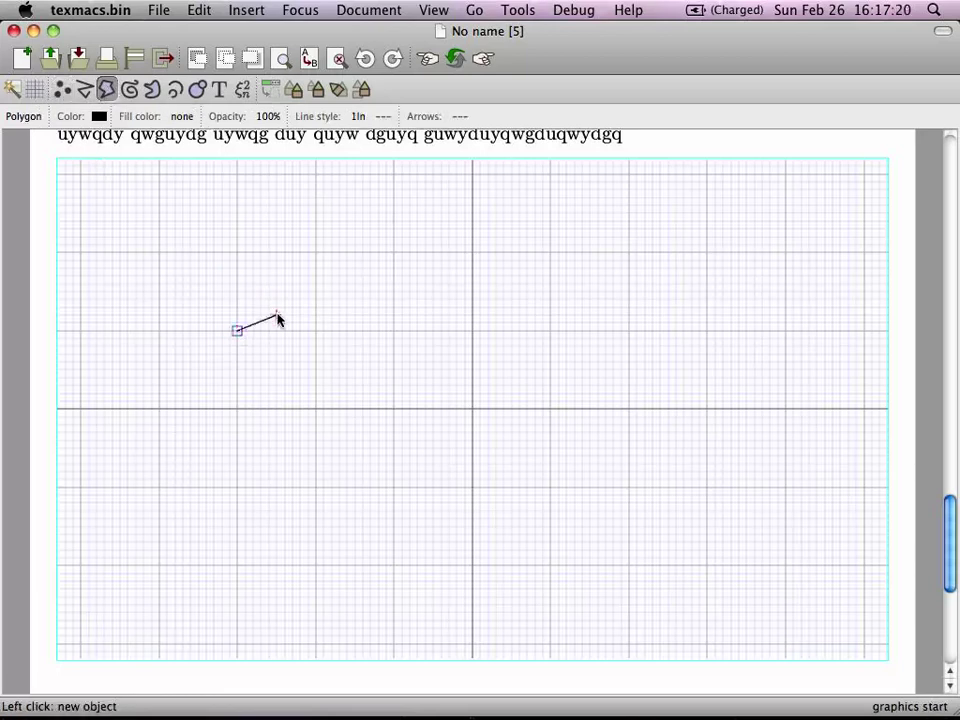
pyautogui.click(315, 253)
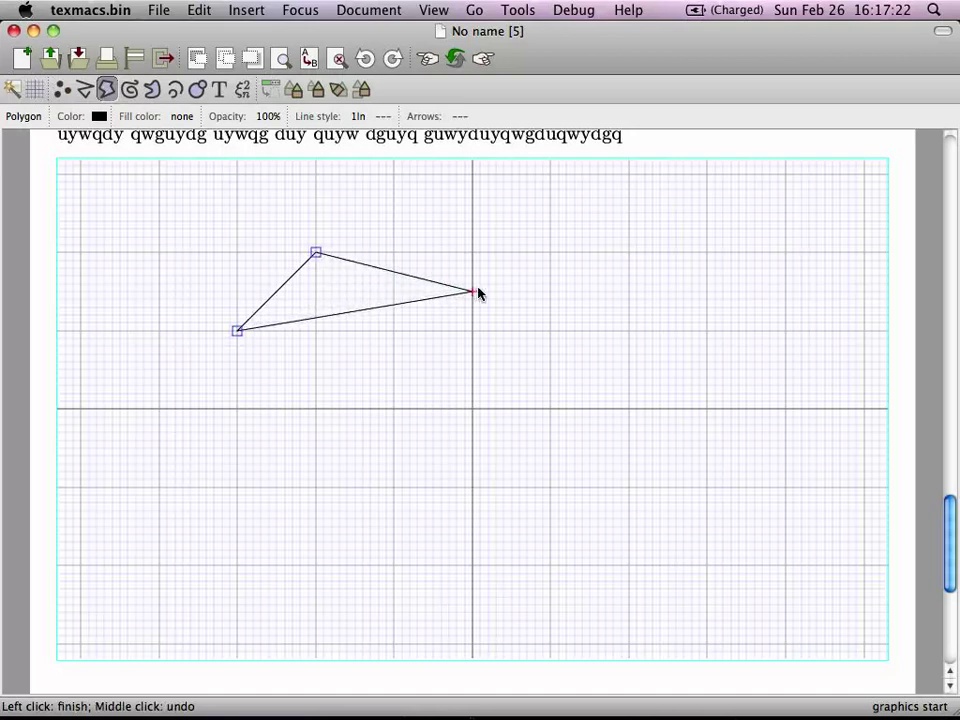
pyautogui.click(473, 291)
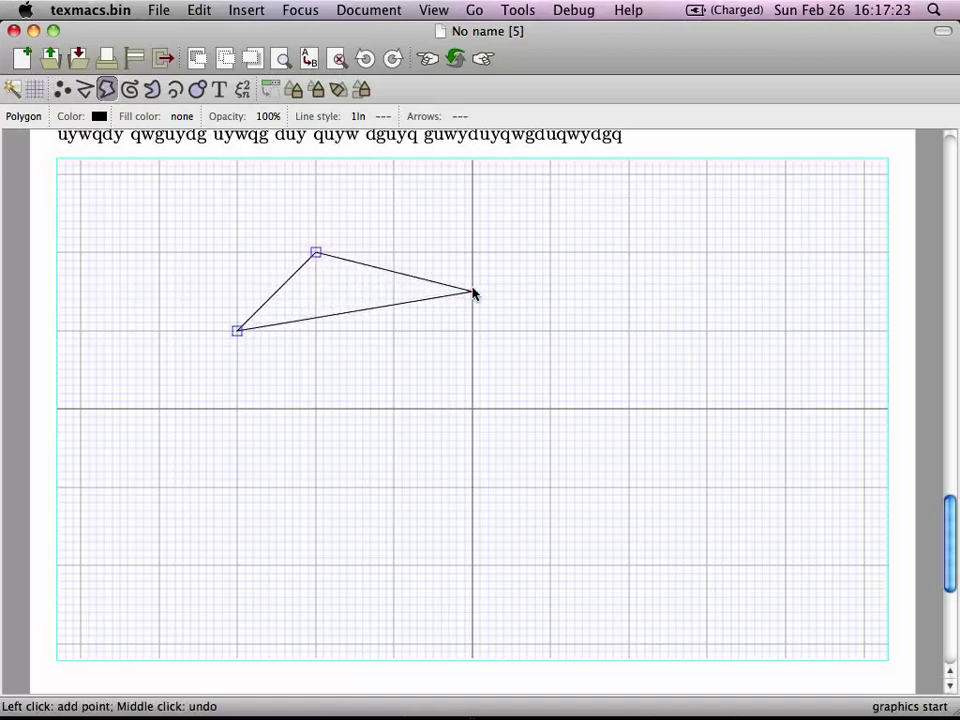
pyautogui.click(315, 487)
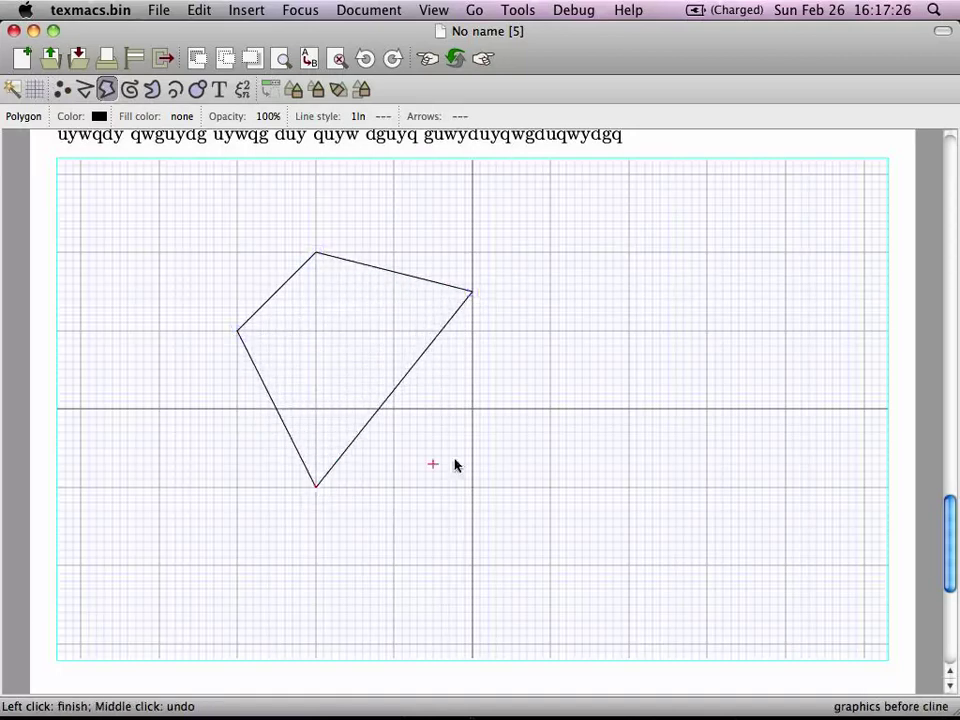
# - Lower the polygon's rightmost corner by half a grid unit and pull its lower-right edge inward to form a fifth corner
pyautogui.click(410, 290)
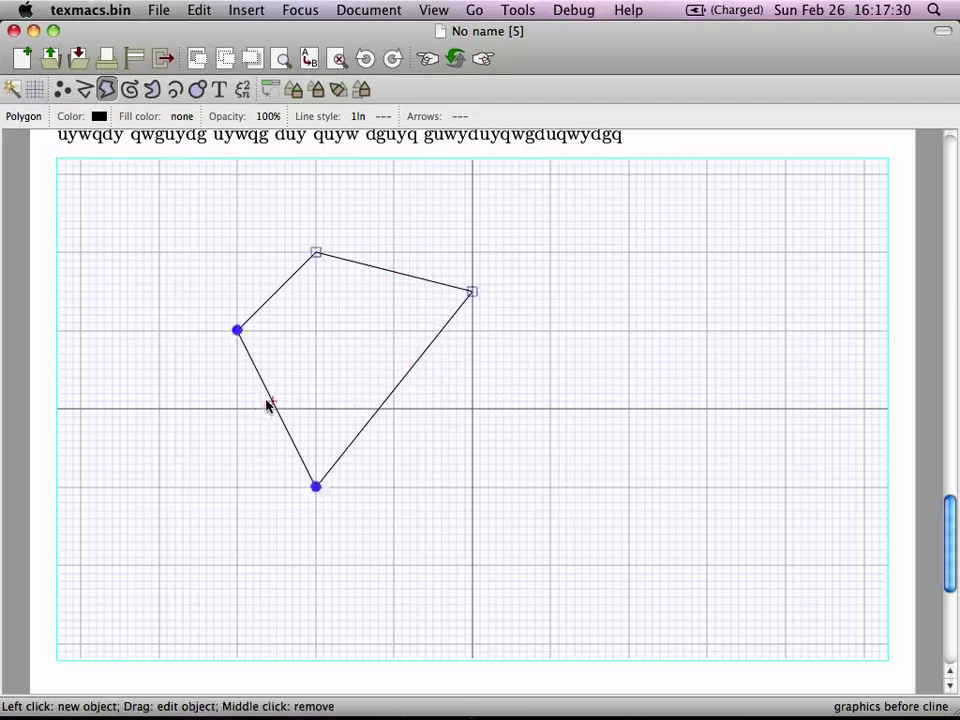
pyautogui.moveTo(474, 292); pyautogui.dragTo(473, 336)
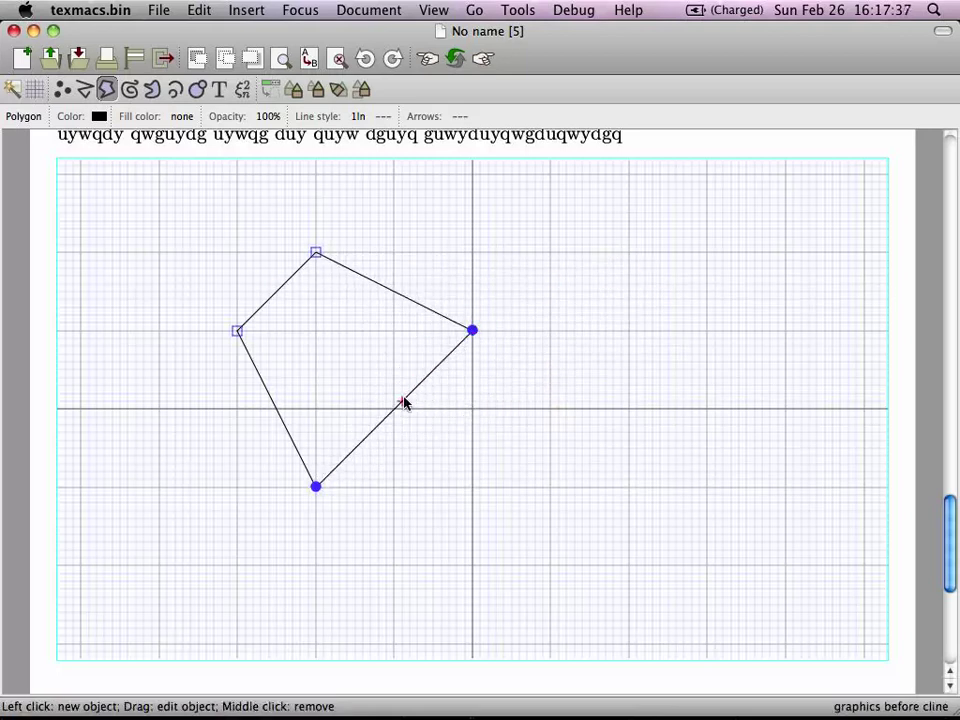
pyautogui.moveTo(405, 402); pyautogui.dragTo(339, 346)
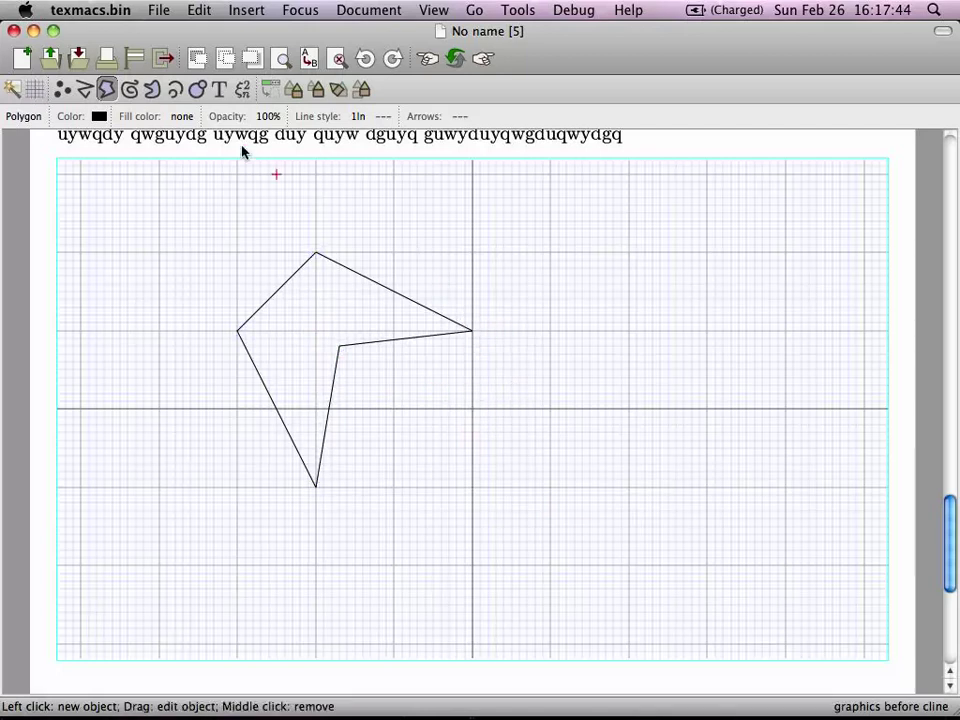
# - Draw a five-cornered polygon filled with pastel yellow beside the outlined one, and move its inner and lowest corners to widen the lower spike
pyautogui.click(190, 118)
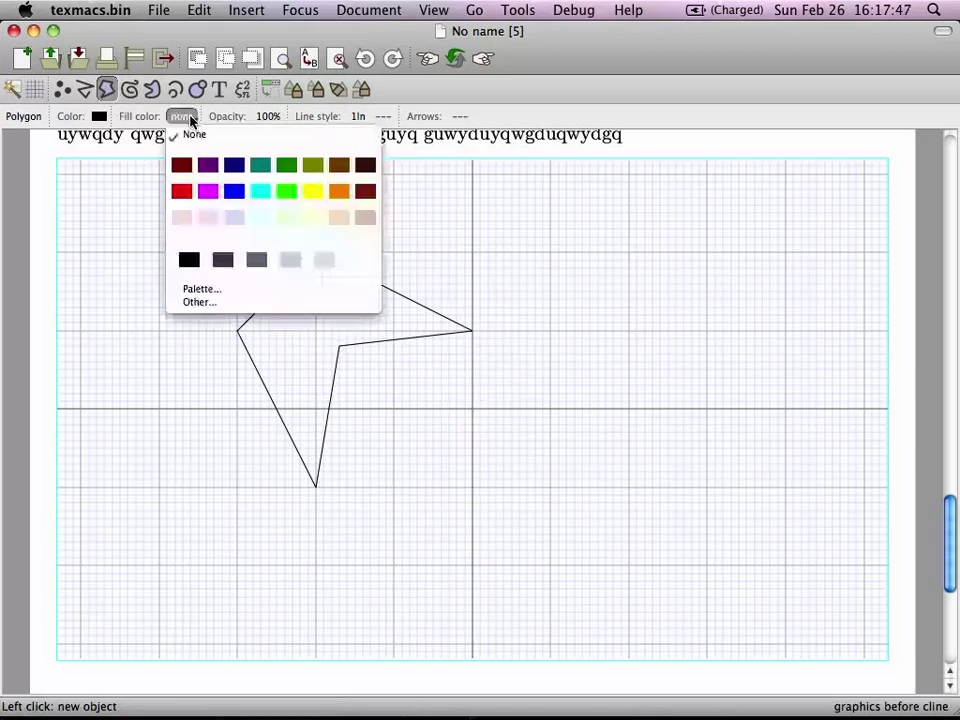
pyautogui.click(313, 217)
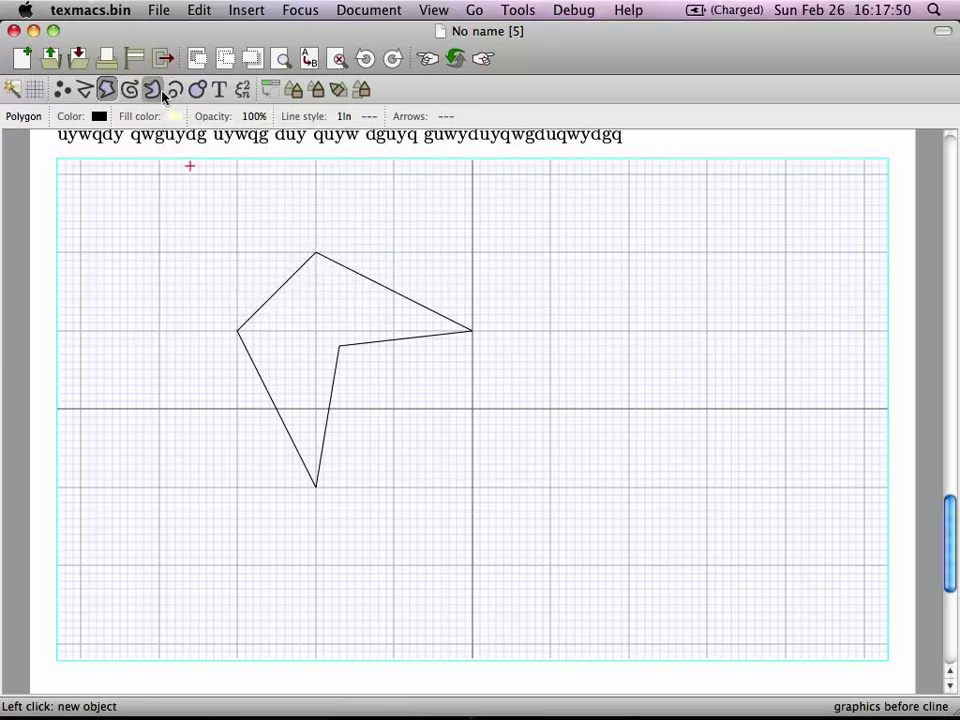
pyautogui.click(550, 291)
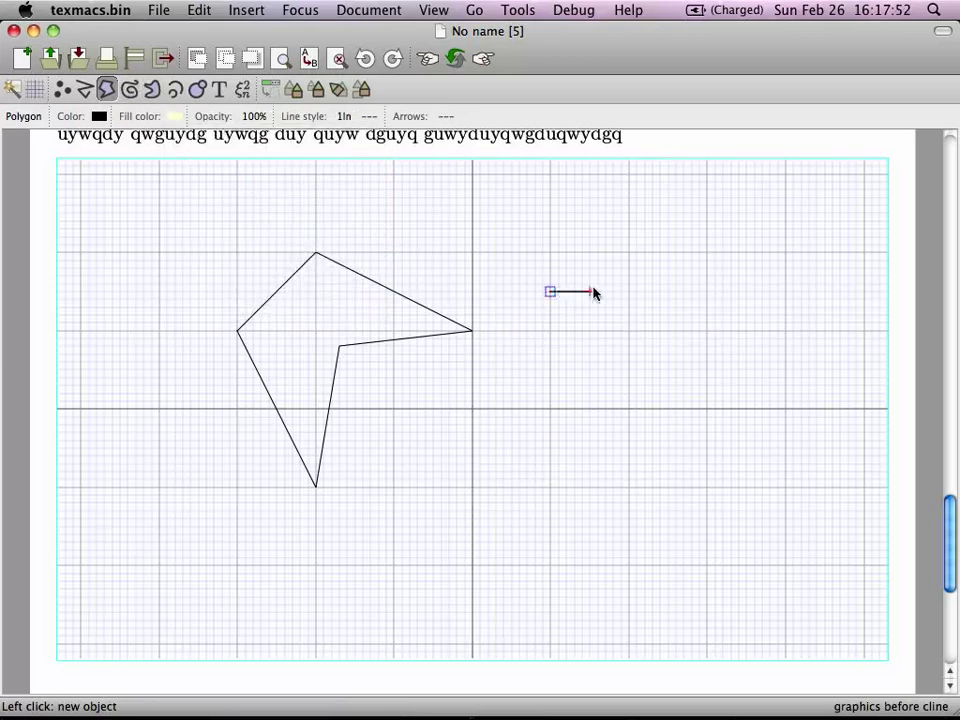
pyautogui.click(738, 331)
pyautogui.click(550, 566)
pyautogui.click(628, 409)
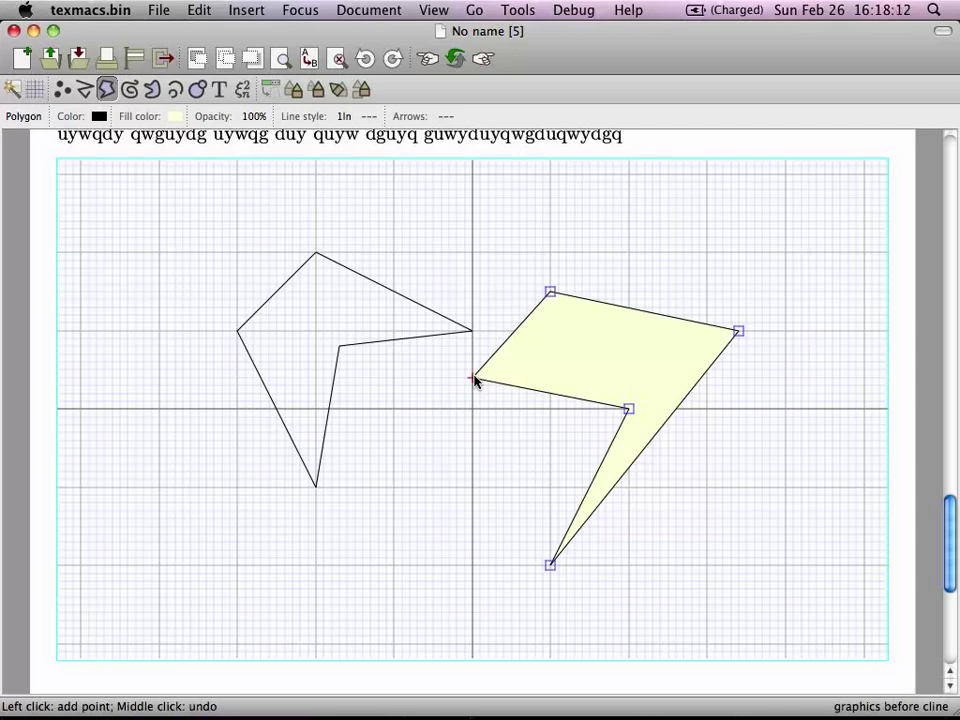
pyautogui.click(474, 379)
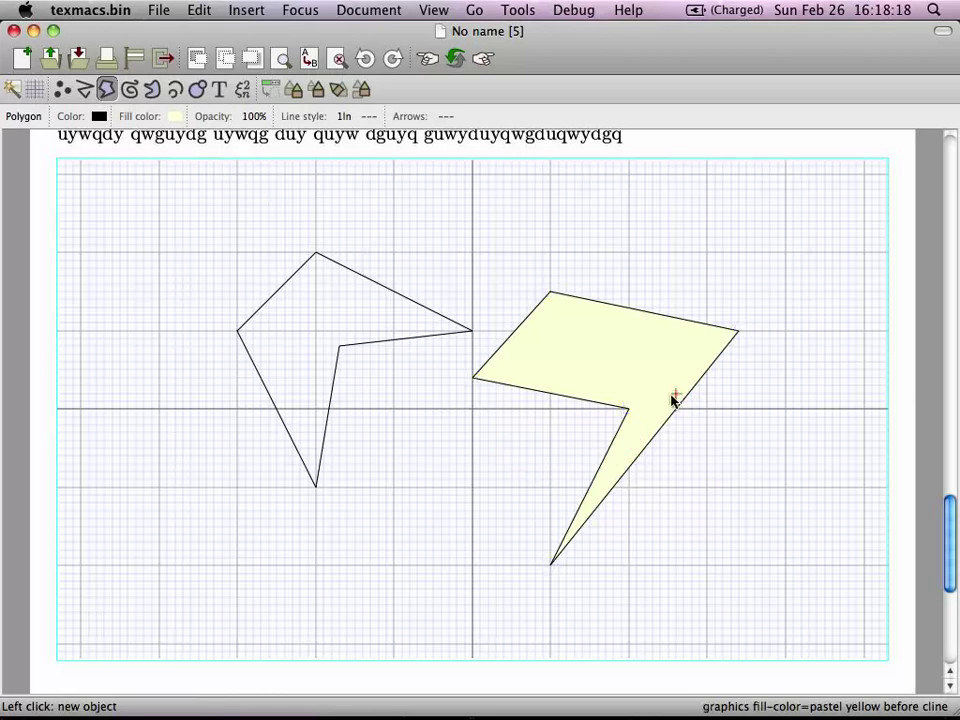
pyautogui.moveTo(628, 408); pyautogui.dragTo(597, 409)
pyautogui.moveTo(551, 568); pyautogui.dragTo(691, 514)
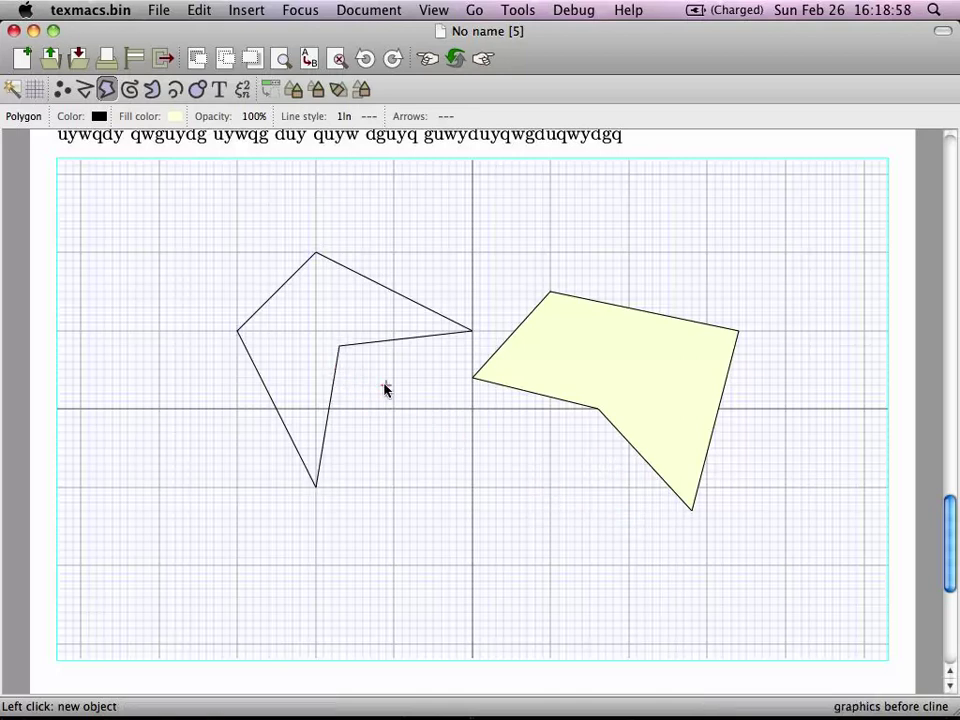
# - Draw a three-cornered polygon with pastel orange fill and 50% opacity that overlaps the yellow polygon
pyautogui.click(176, 117)
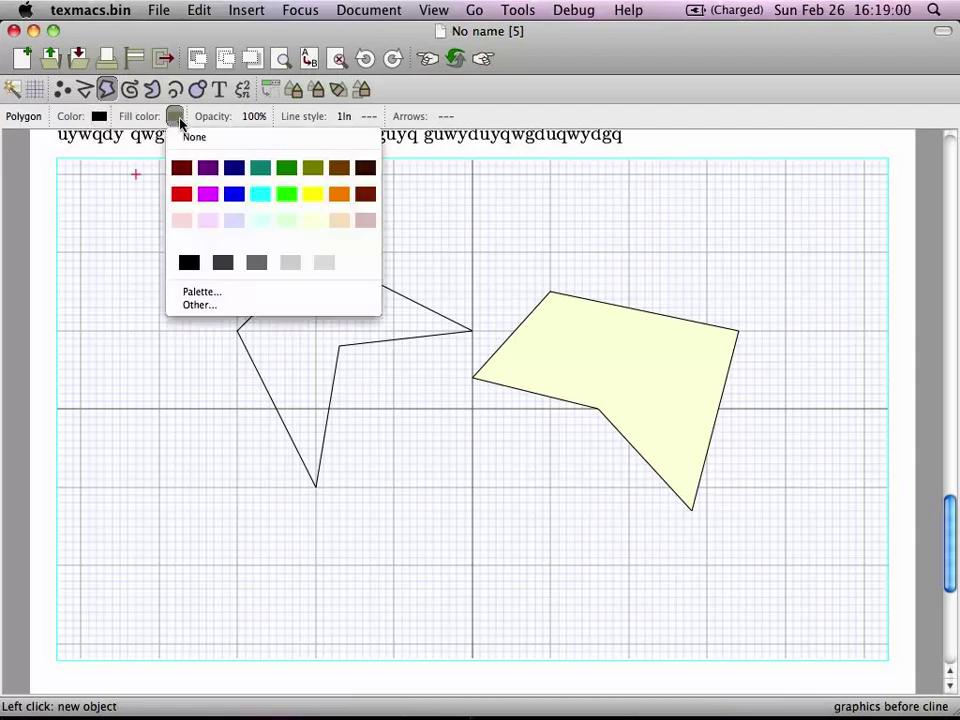
pyautogui.click(339, 219)
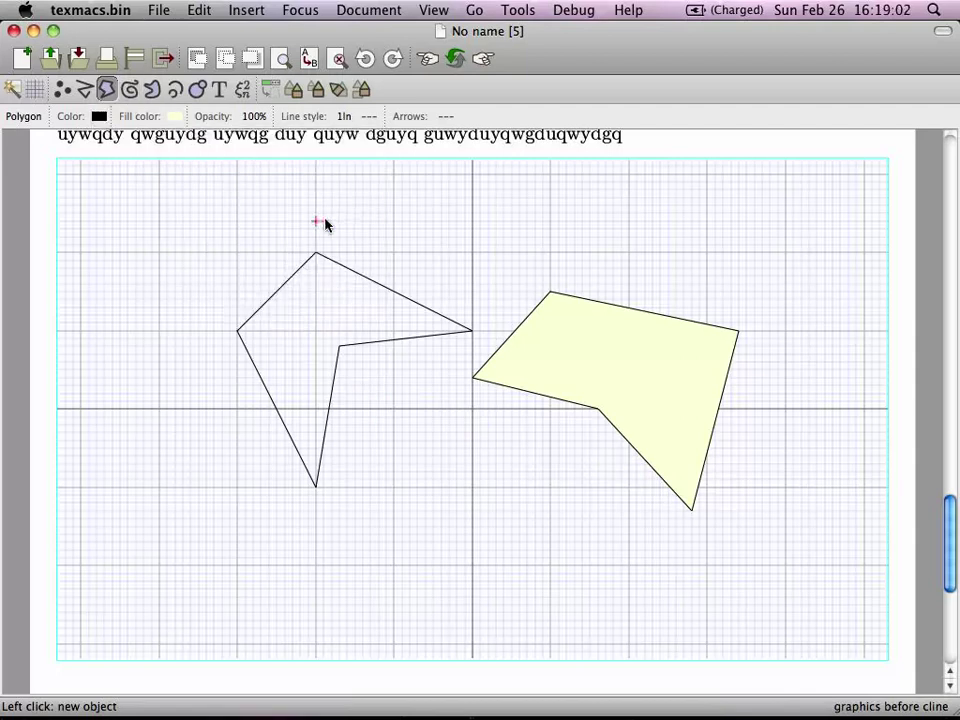
pyautogui.click(255, 117)
pyautogui.click(262, 202)
pyautogui.click(455, 488)
pyautogui.click(575, 548)
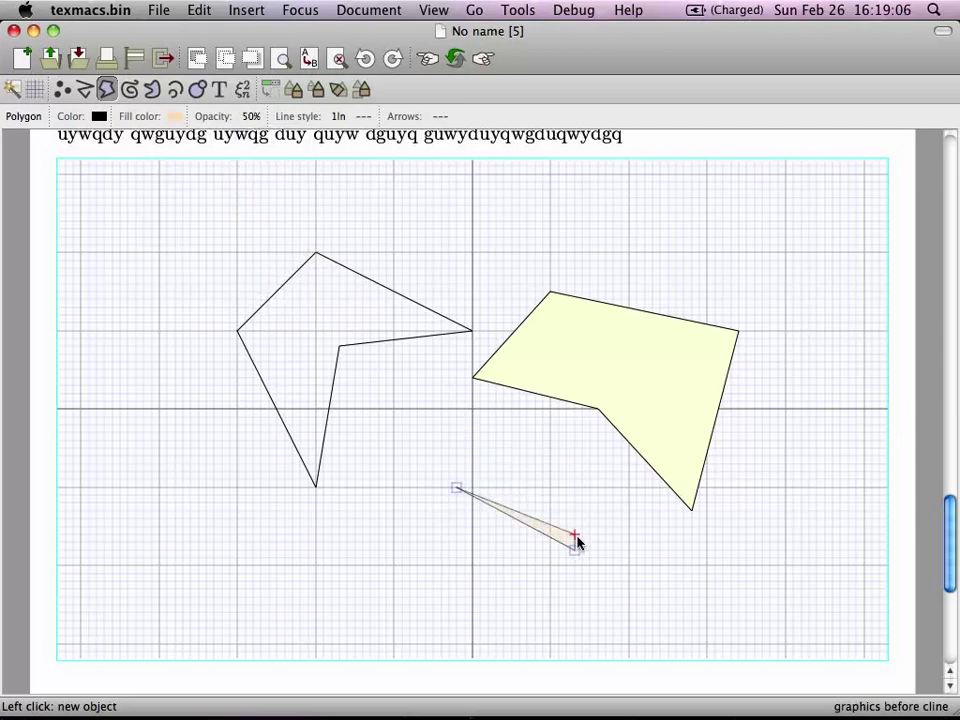
pyautogui.click(676, 222)
pyautogui.click(676, 222)
# - Reshape the orange polygon by pulling out two new corners, one over each neighbouring polygon, and shifting its lower-left corner up and outward
pyautogui.moveTo(501, 437); pyautogui.dragTo(598, 384)
pyautogui.moveTo(533, 437); pyautogui.dragTo(400, 255)
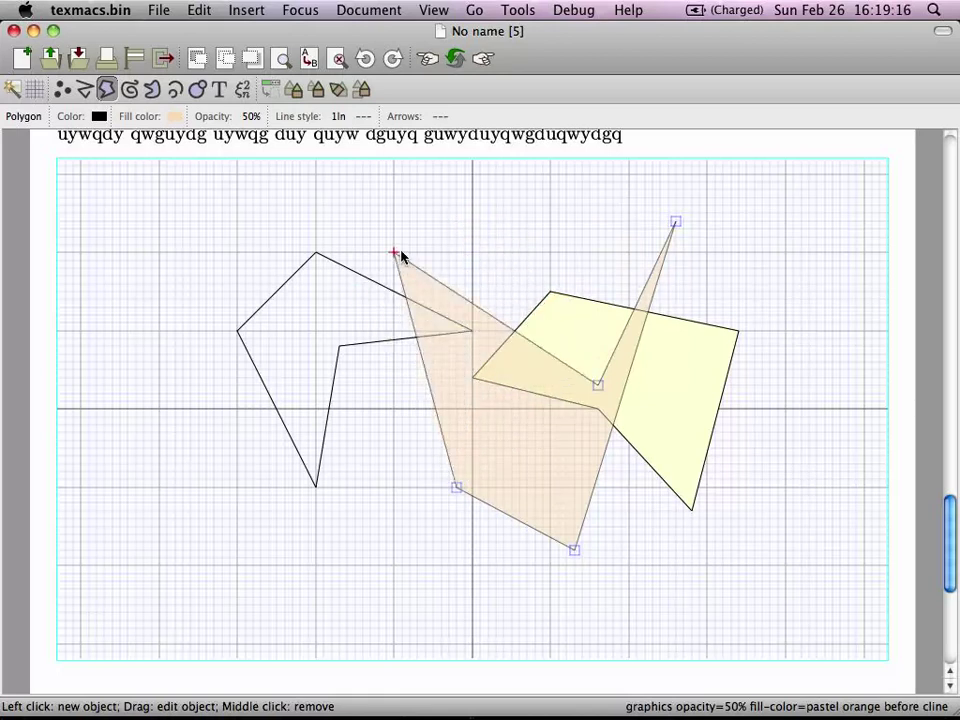
pyautogui.moveTo(455, 489); pyautogui.dragTo(425, 447)
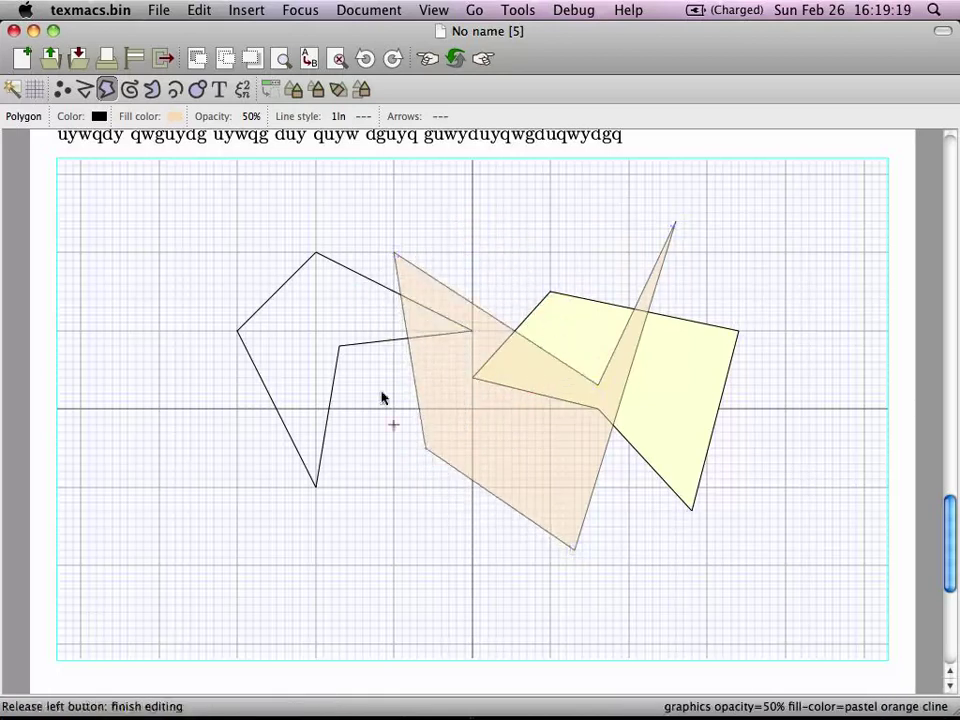
# - Draw a six-point closed spline with the same translucent orange fill over the outlined polygon, curving its left side inward
pyautogui.click(151, 89)
pyautogui.click(167, 261)
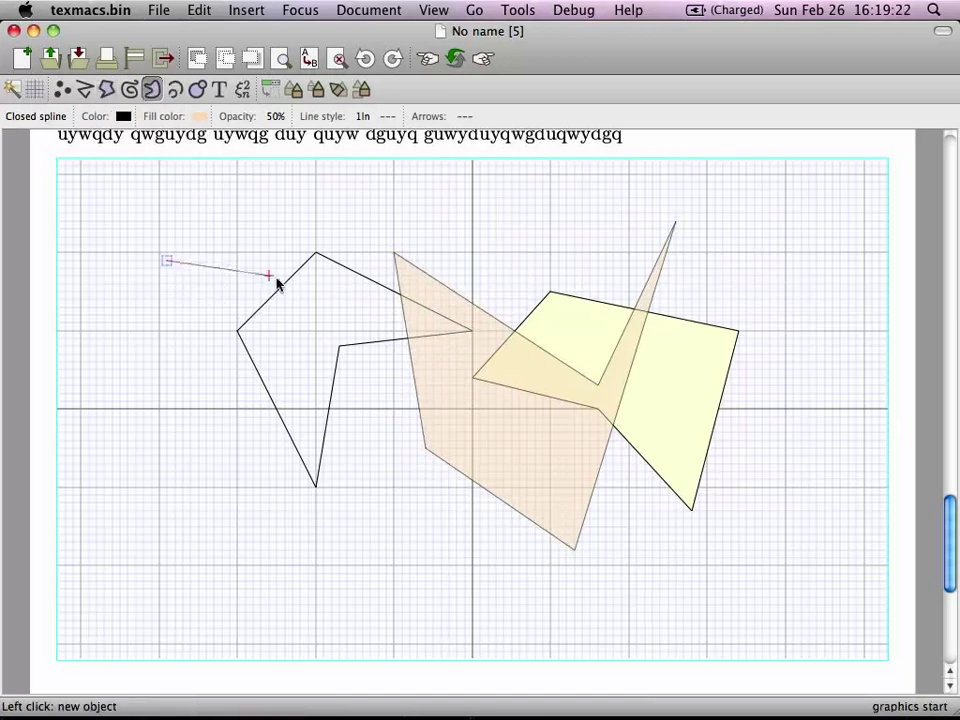
pyautogui.click(299, 299)
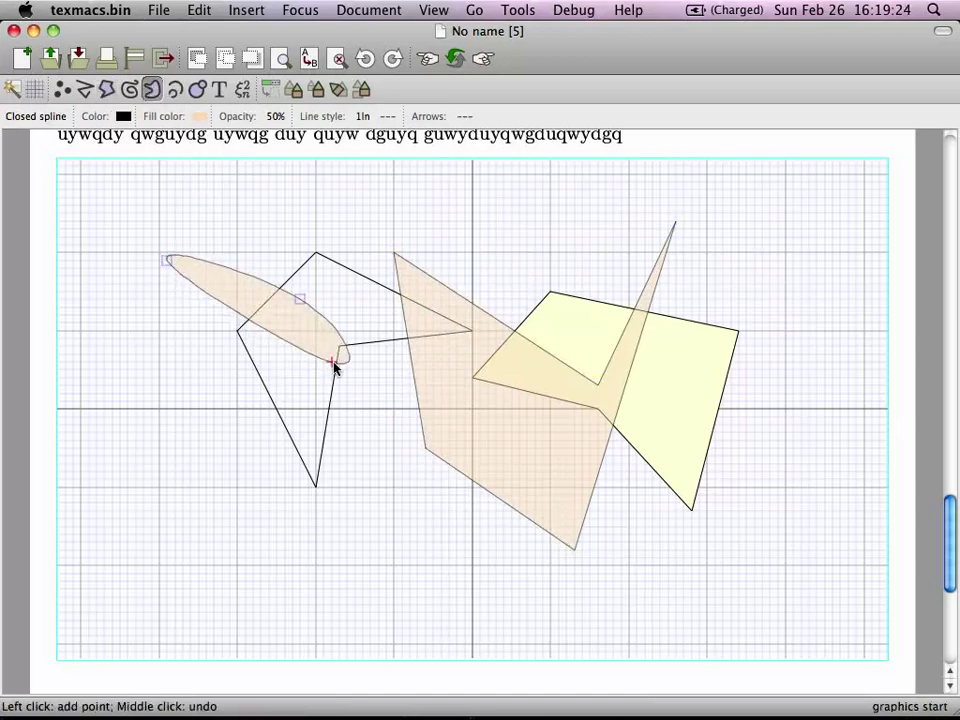
pyautogui.click(362, 393)
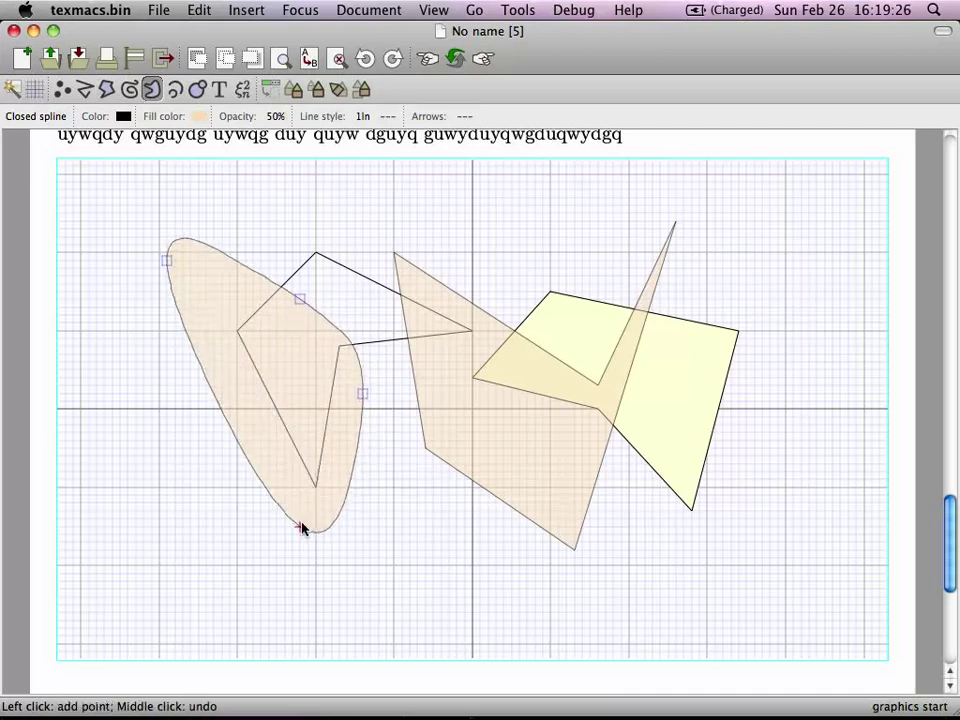
pyautogui.click(300, 526)
pyautogui.click(159, 471)
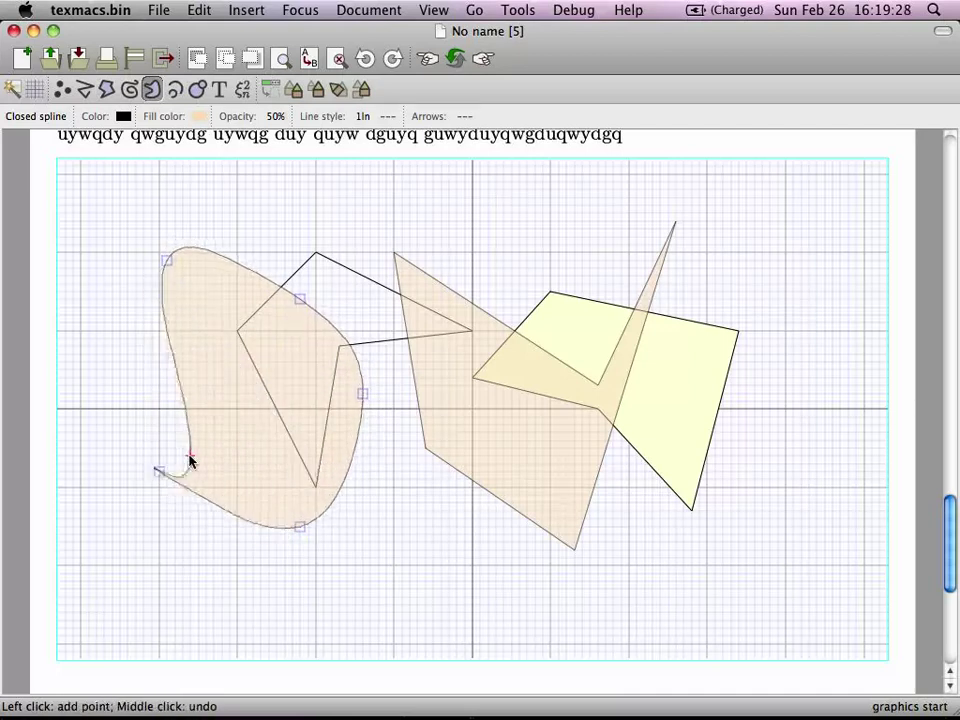
pyautogui.click(315, 379)
pyautogui.click(326, 381)
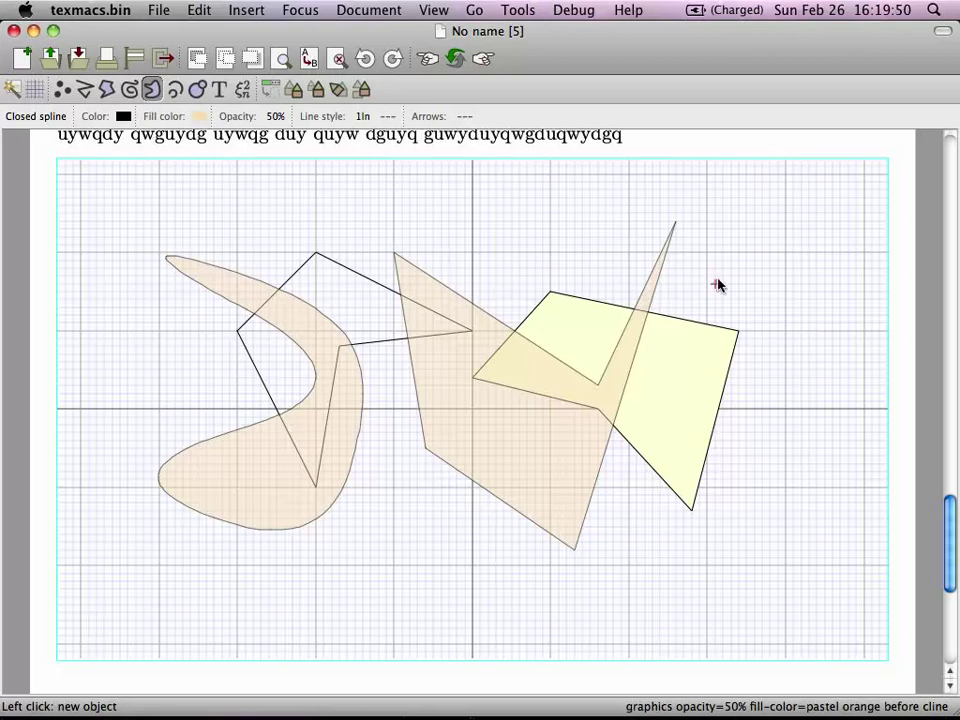
# - Remove the grid from the drawing area by setting its type to No grid
pyautogui.moveTo(738, 330)
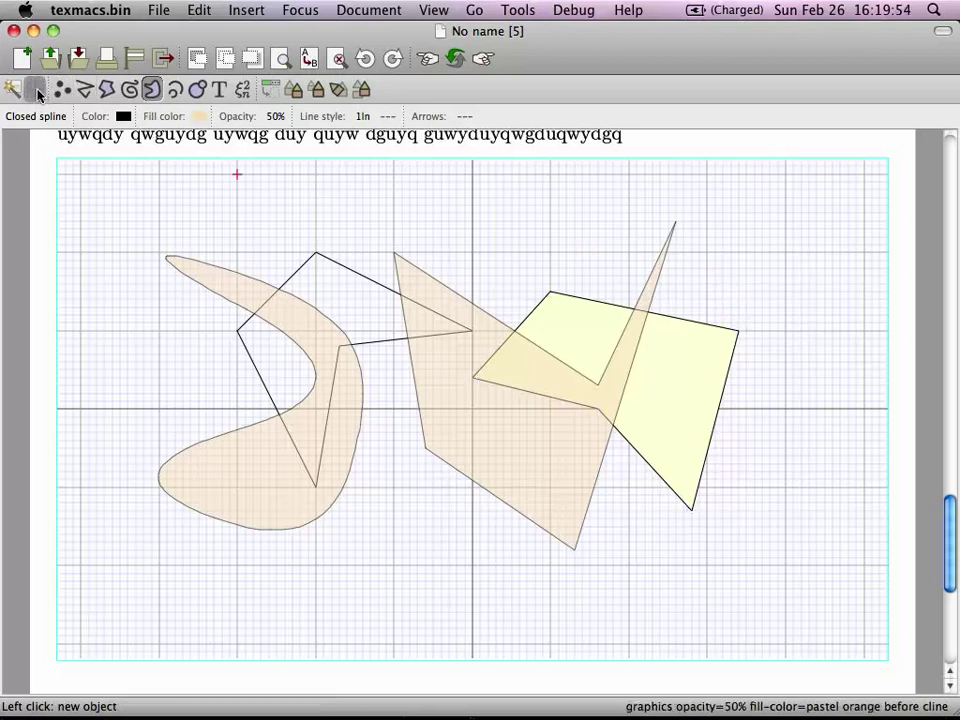
pyautogui.click(36, 90)
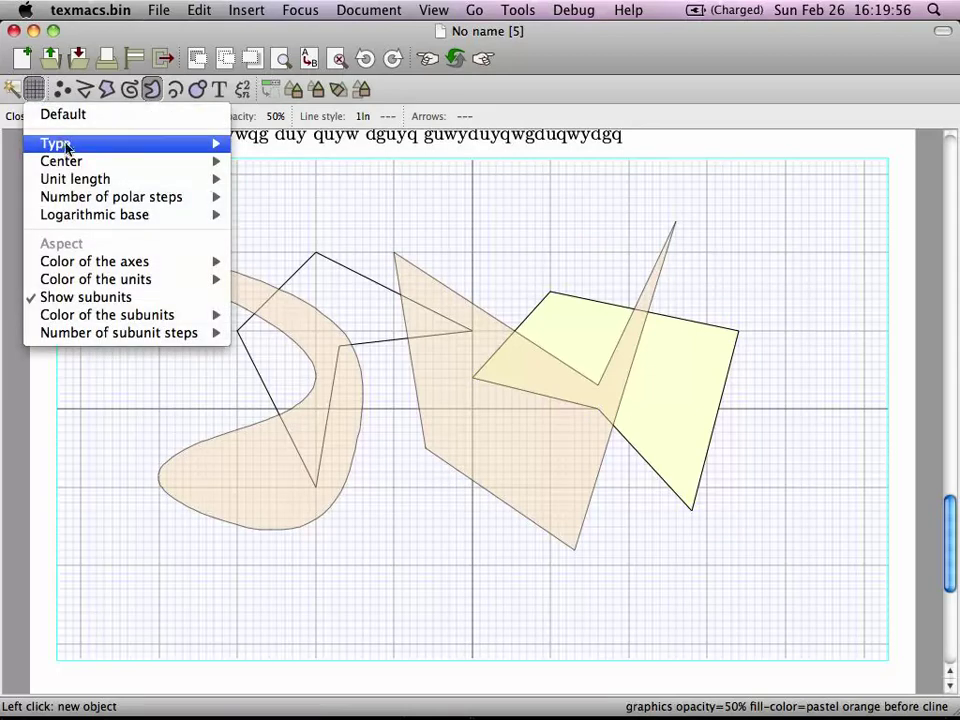
pyautogui.moveTo(150, 144)
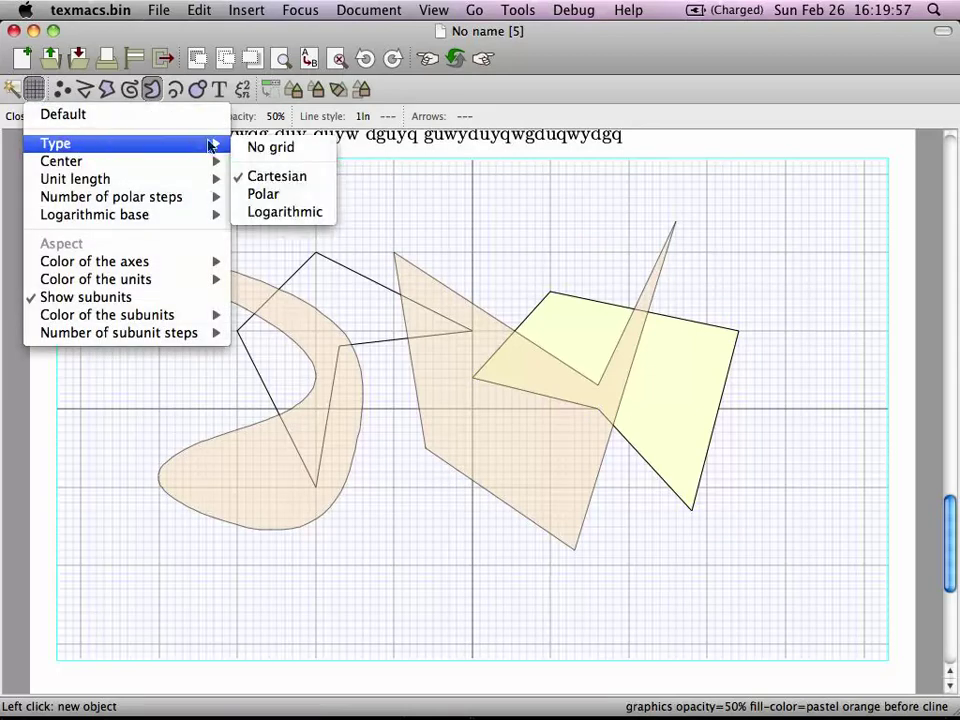
pyautogui.click(266, 148)
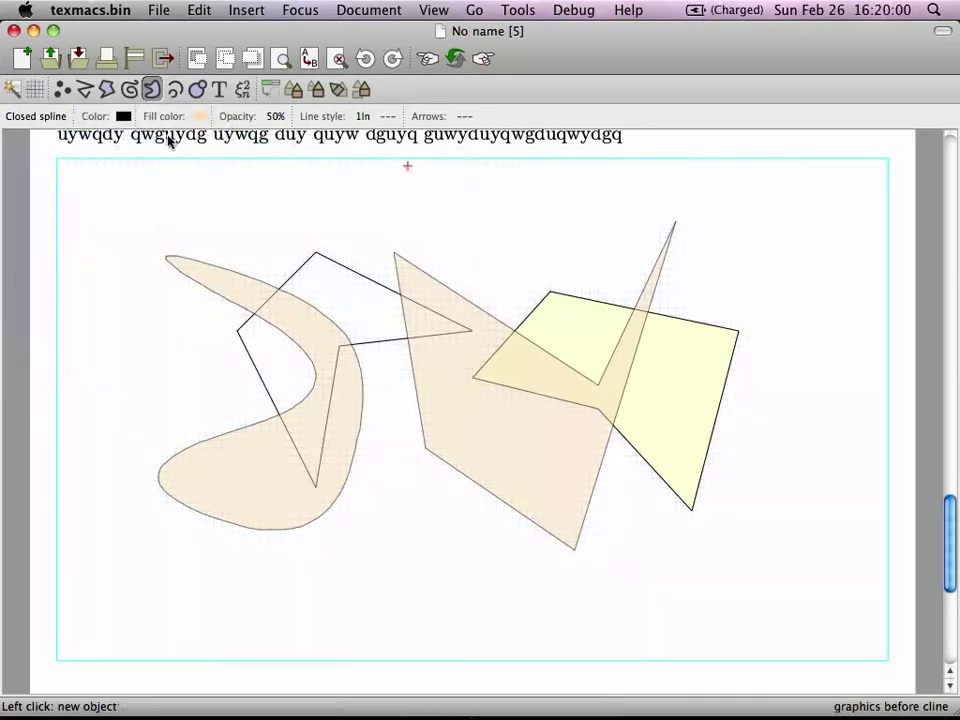
# - Activate the Mathematics drawing tool and shift the whole drawing to the left within its frame, freeing space on the right
pyautogui.click(245, 91)
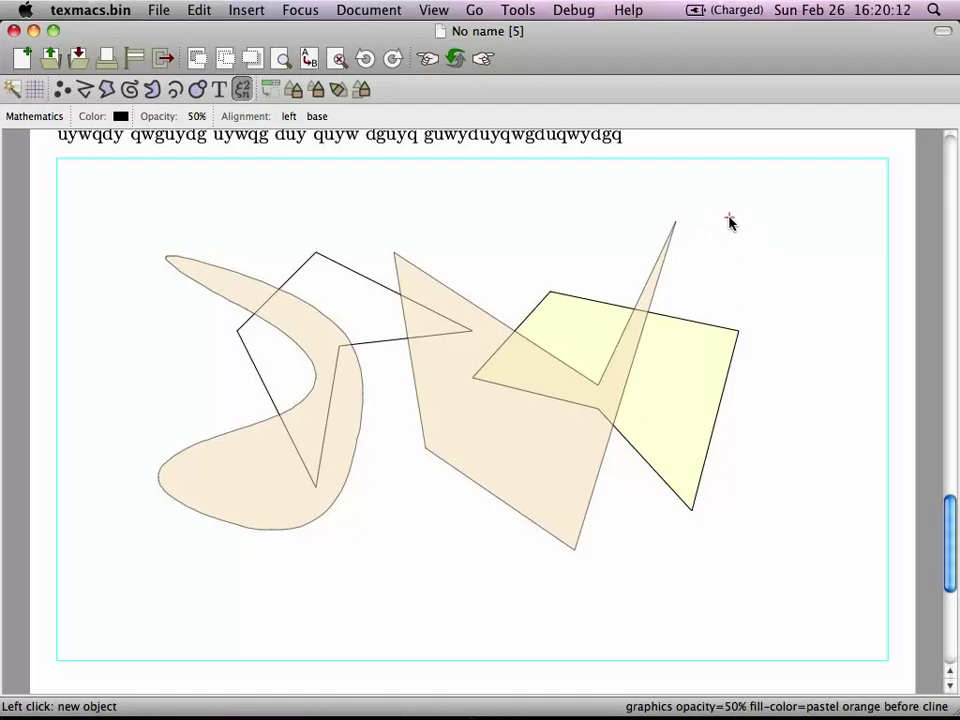
pyautogui.press('Left')
pyautogui.press('Left')
pyautogui.press('Left')
pyautogui.press('Left')
pyautogui.press('Left')
pyautogui.press('Left')
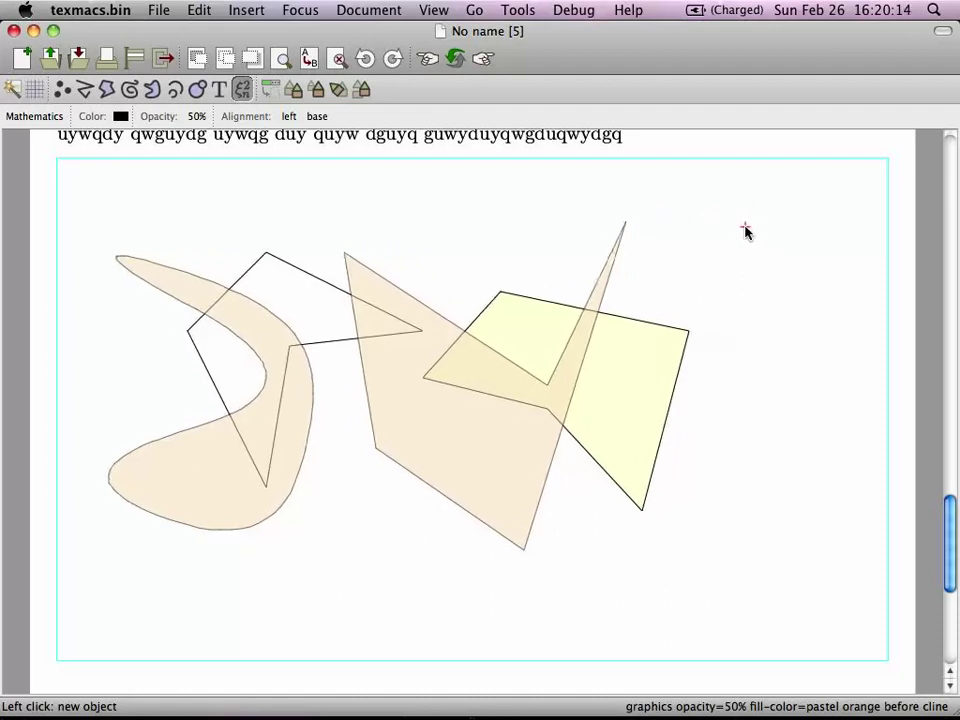
pyautogui.press('Left')
pyautogui.press('Left')
pyautogui.press('Right')
pyautogui.press('Right')
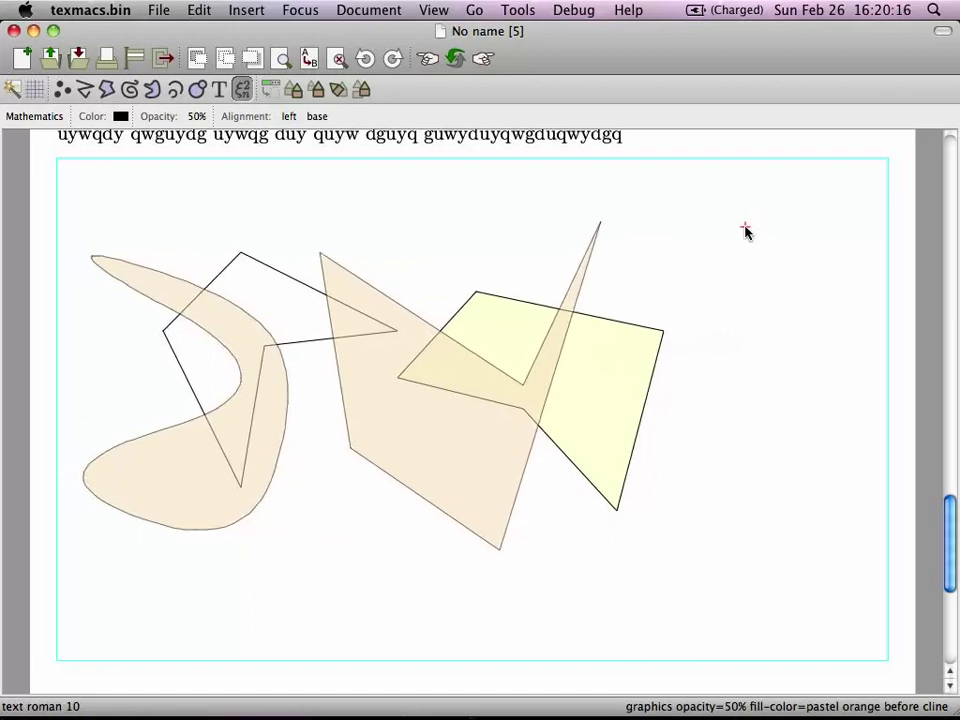
pyautogui.press('Left')
pyautogui.press('Left')
pyautogui.press('Right')
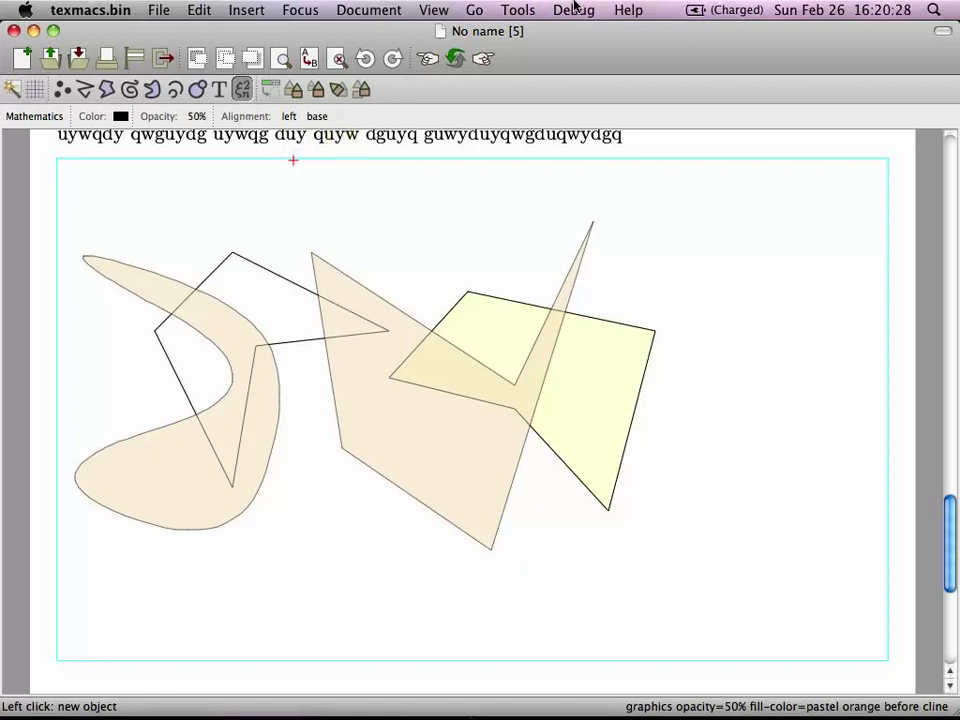
# - Examine the experimental debugging options, in particular Alpha transparency, without changing any of them
pyautogui.click(530, 10)
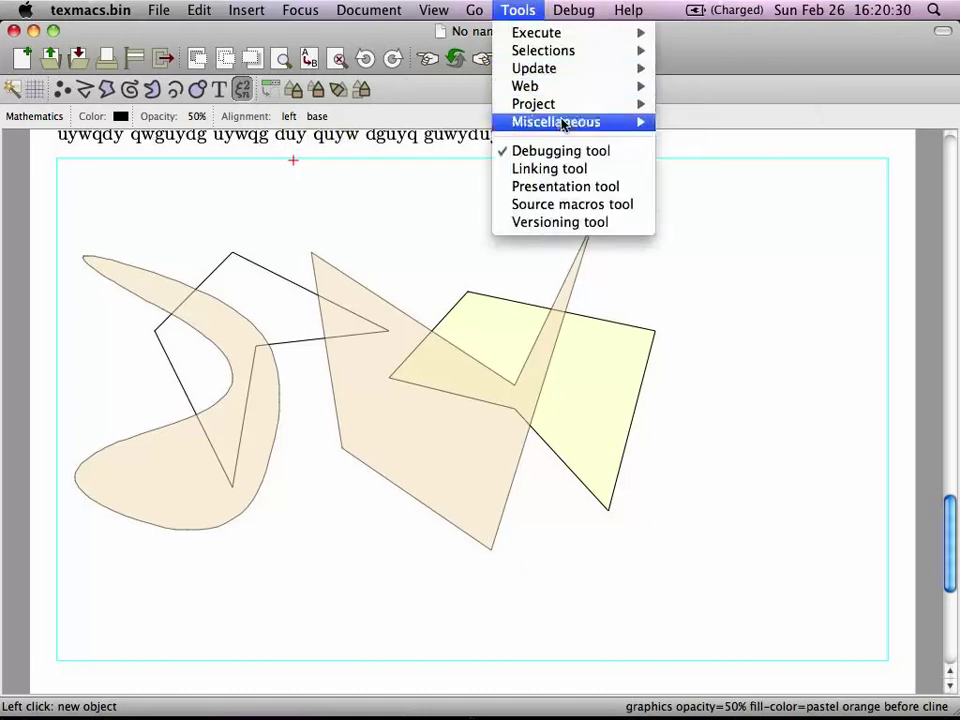
pyautogui.moveTo(563, 108)
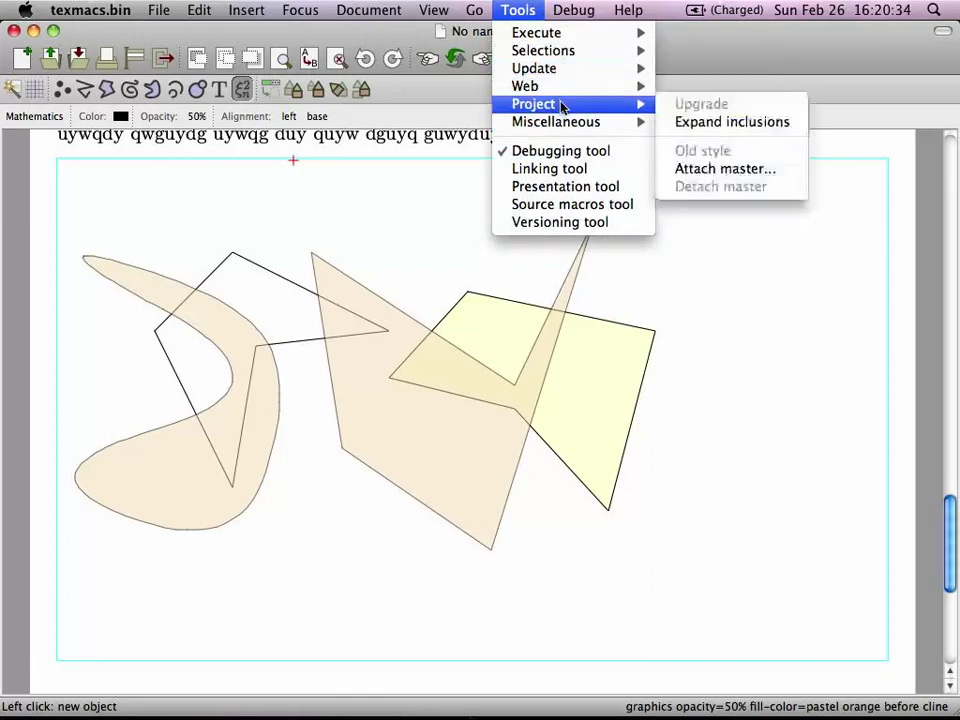
pyautogui.moveTo(577, 6)
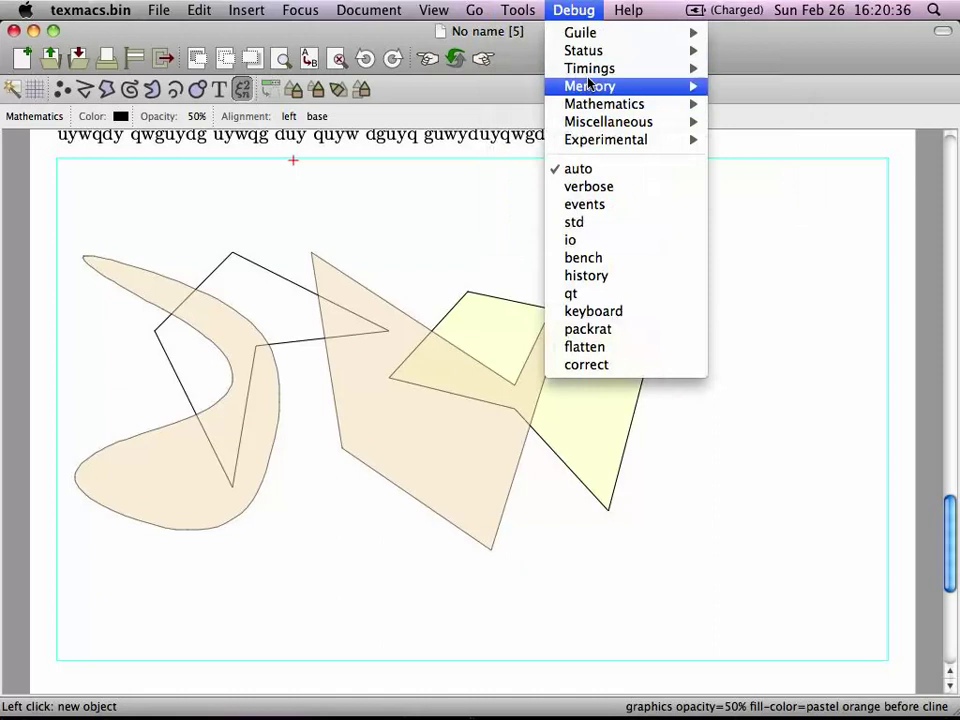
pyautogui.moveTo(614, 143)
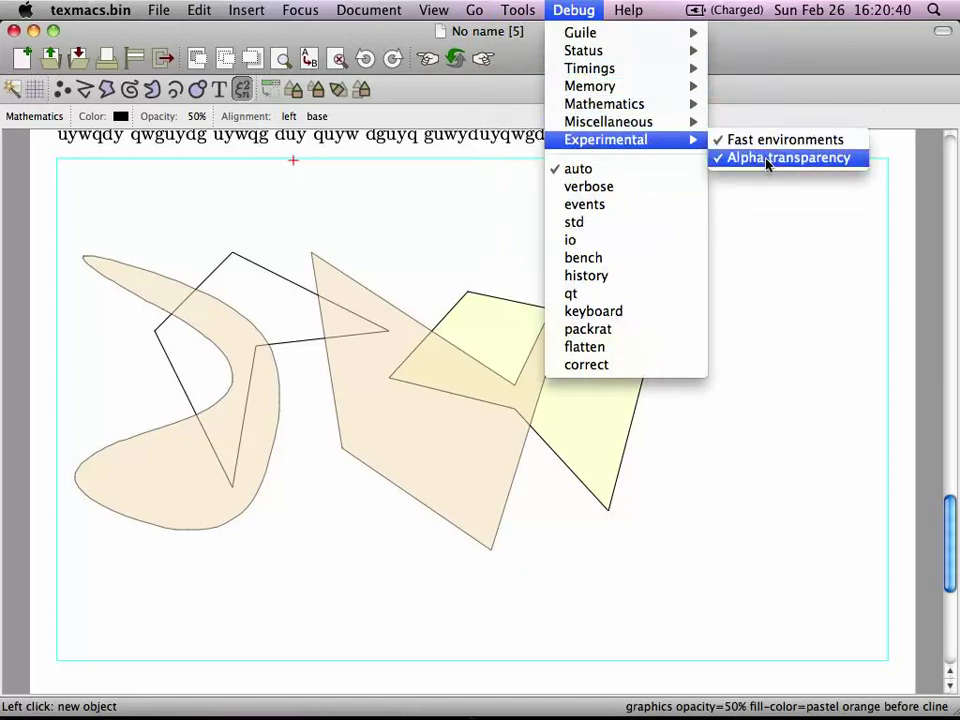
pyautogui.moveTo(515, 18)
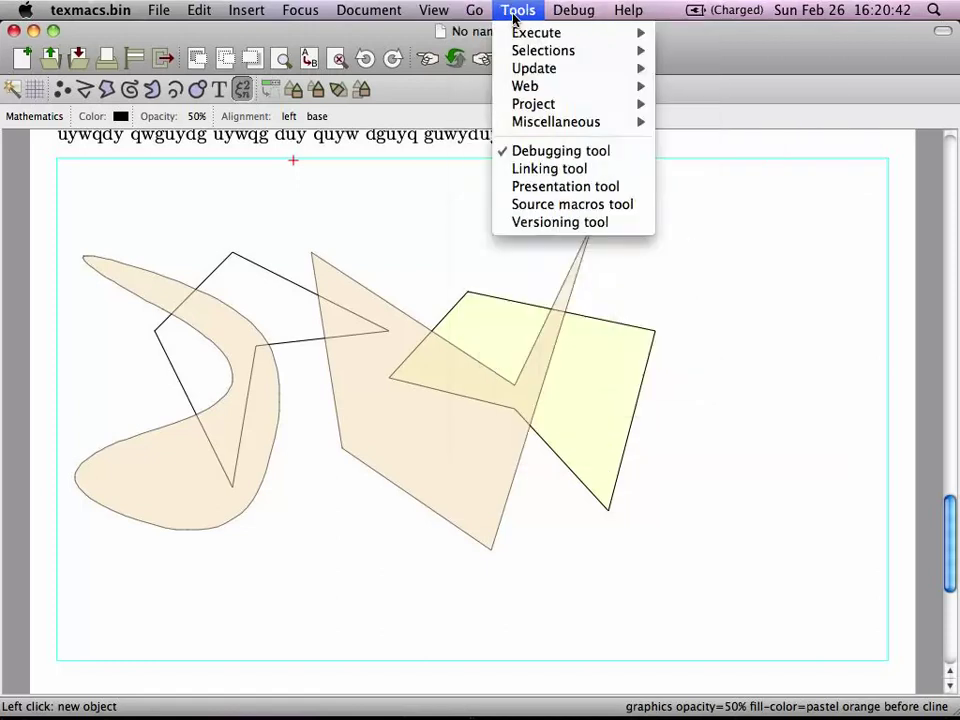
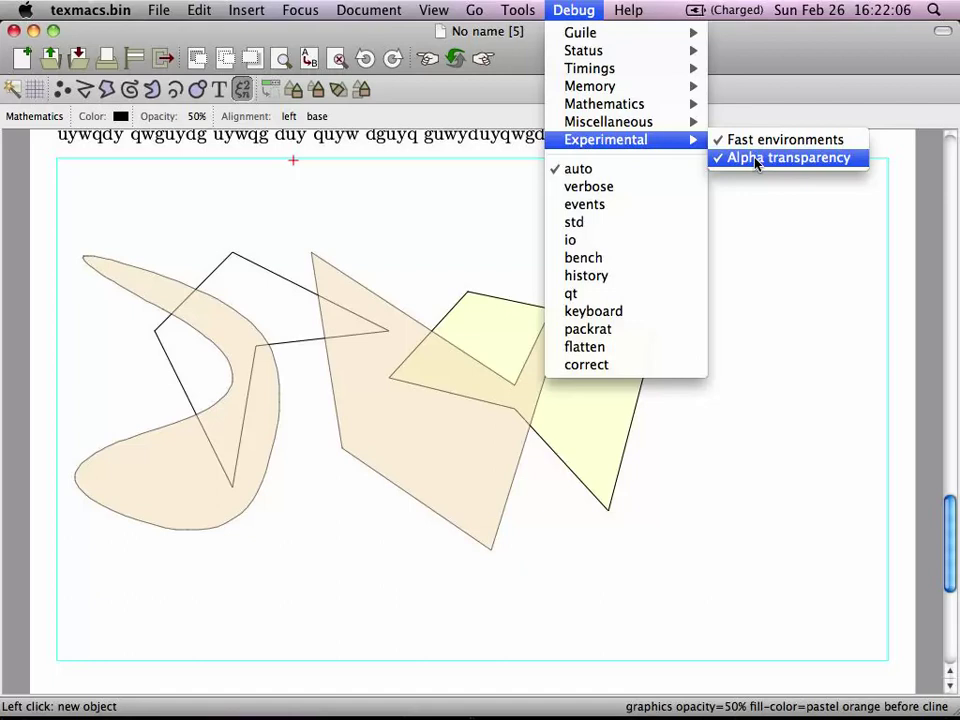
pyautogui.click(510, 219)
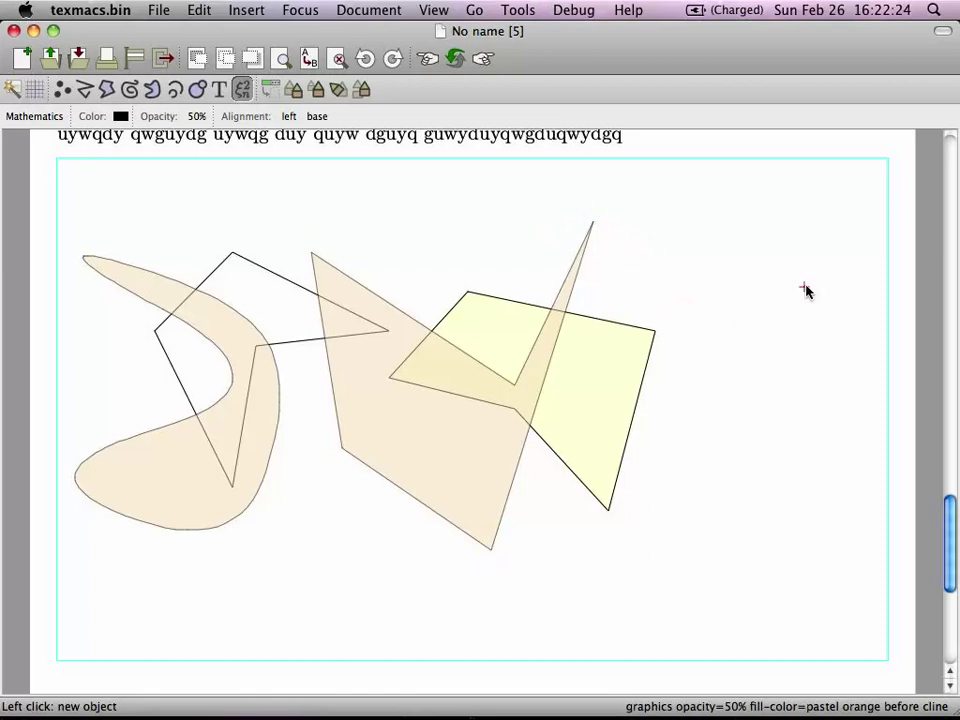
# - Shift the whole drawing slightly further to the left within its frame
pyautogui.press('Right')
pyautogui.press('Right')
pyautogui.press('Right')
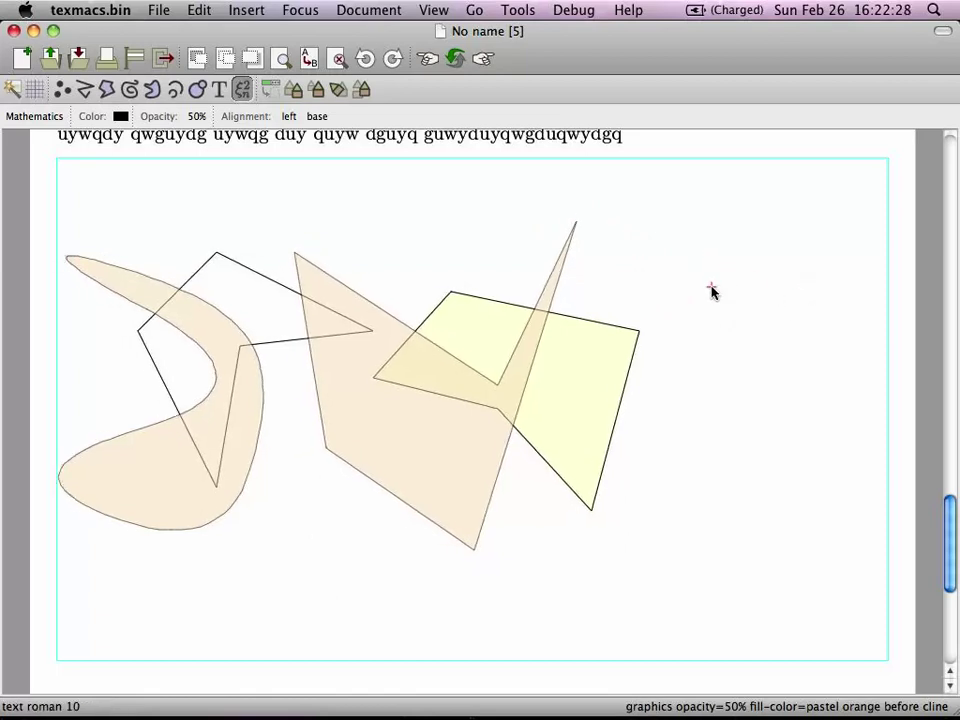
pyautogui.click(705, 298)
pyautogui.write('A')
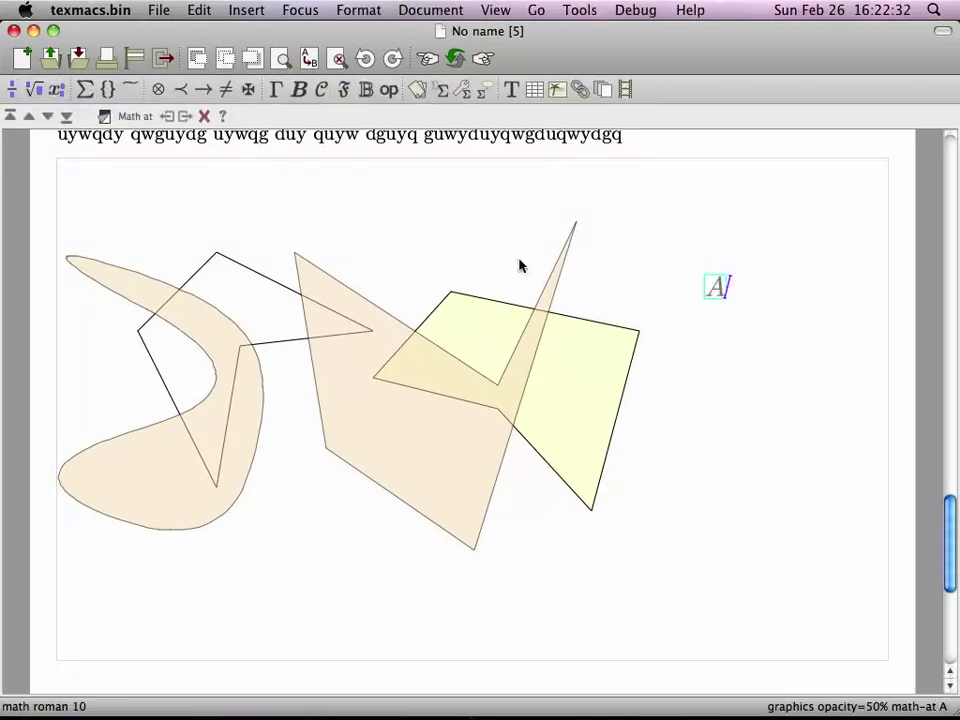
pyautogui.press('BackSpace')
pyautogui.press('BackSpace')
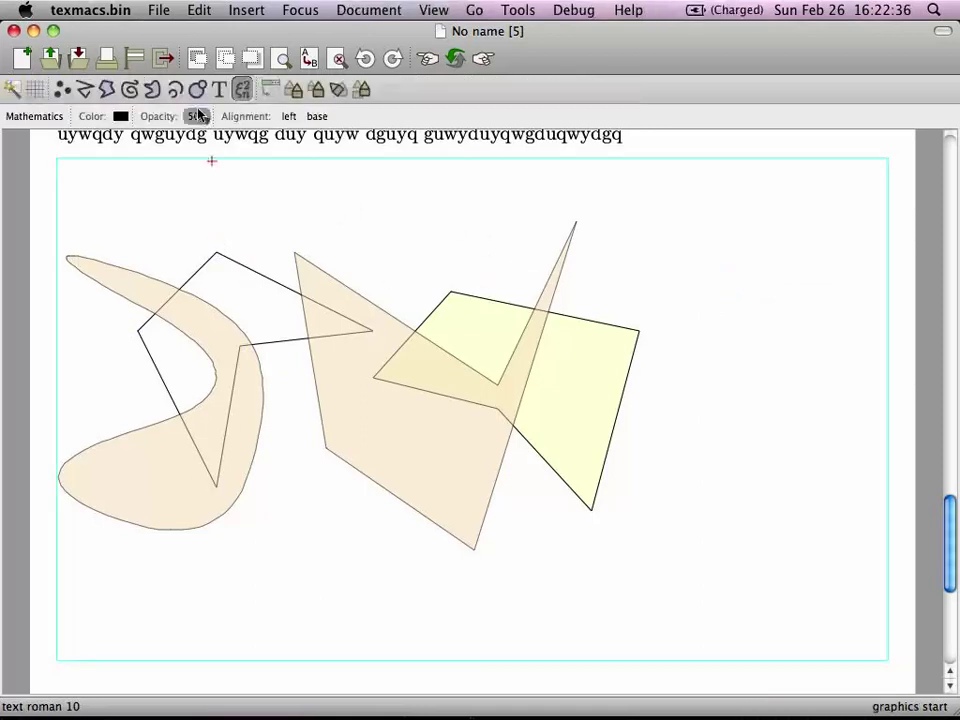
# - Set the opacity to 100% and place the math label A in the free space right of the yellow polygon
pyautogui.click(198, 116)
pyautogui.click(675, 278)
pyautogui.click(702, 292)
pyautogui.write('A')
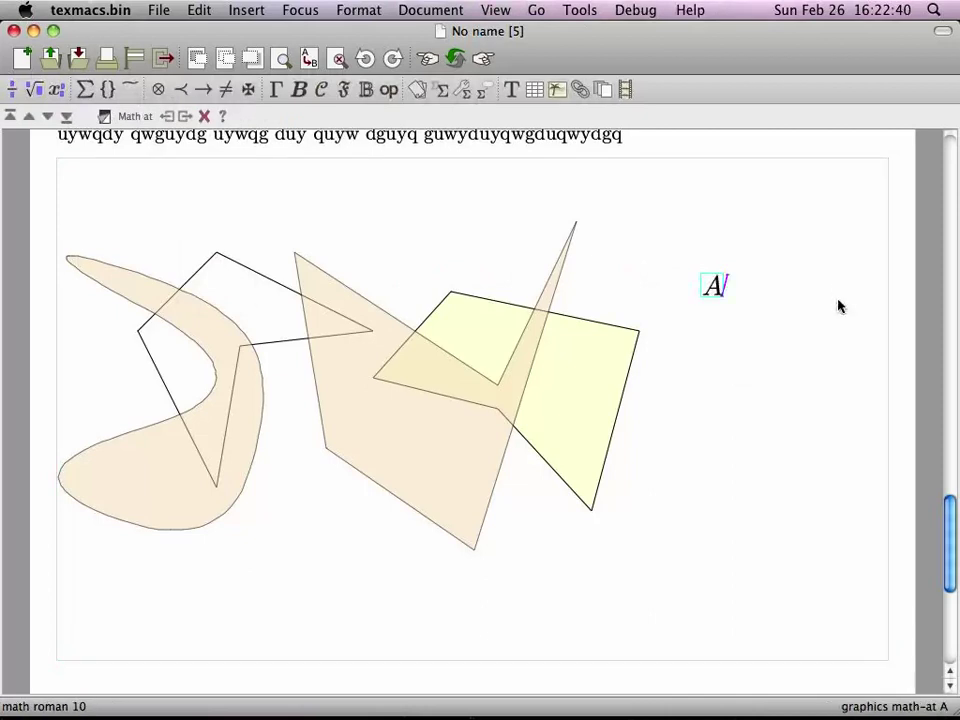
# - Place the math label B to the right of A and the label C below A
pyautogui.click(797, 296)
pyautogui.click(799, 296)
pyautogui.write('B')
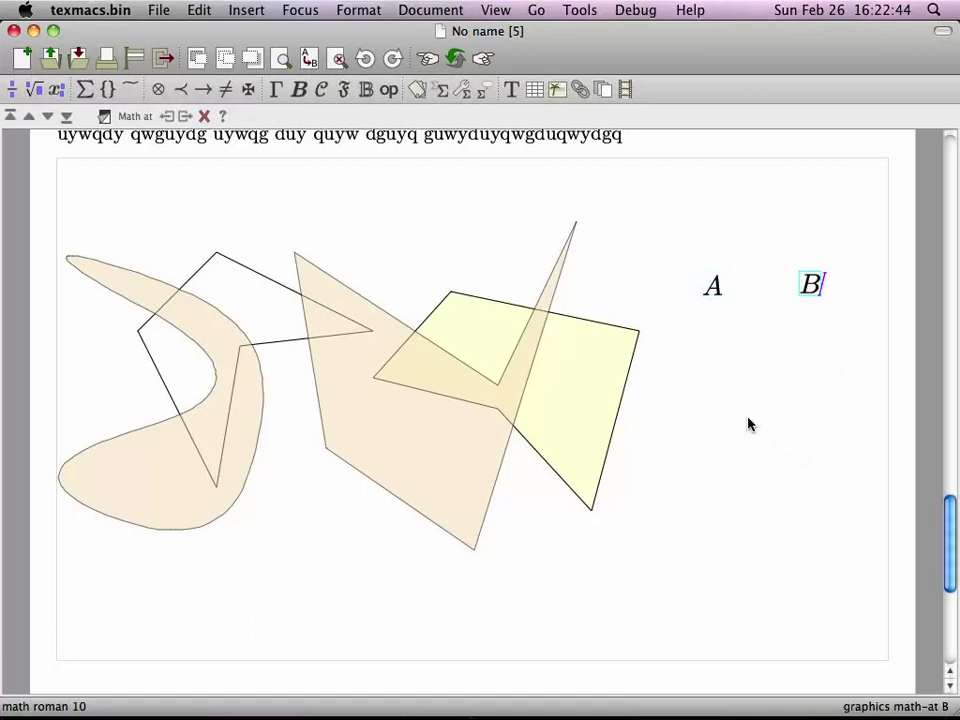
pyautogui.click(705, 418)
pyautogui.click(703, 418)
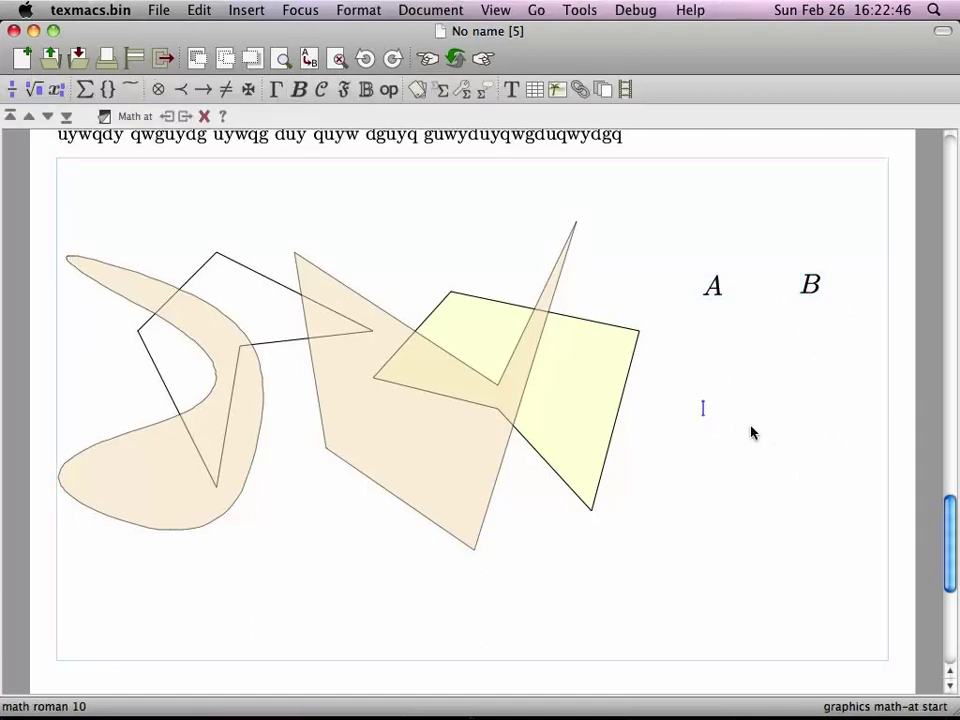
pyautogui.write('C')
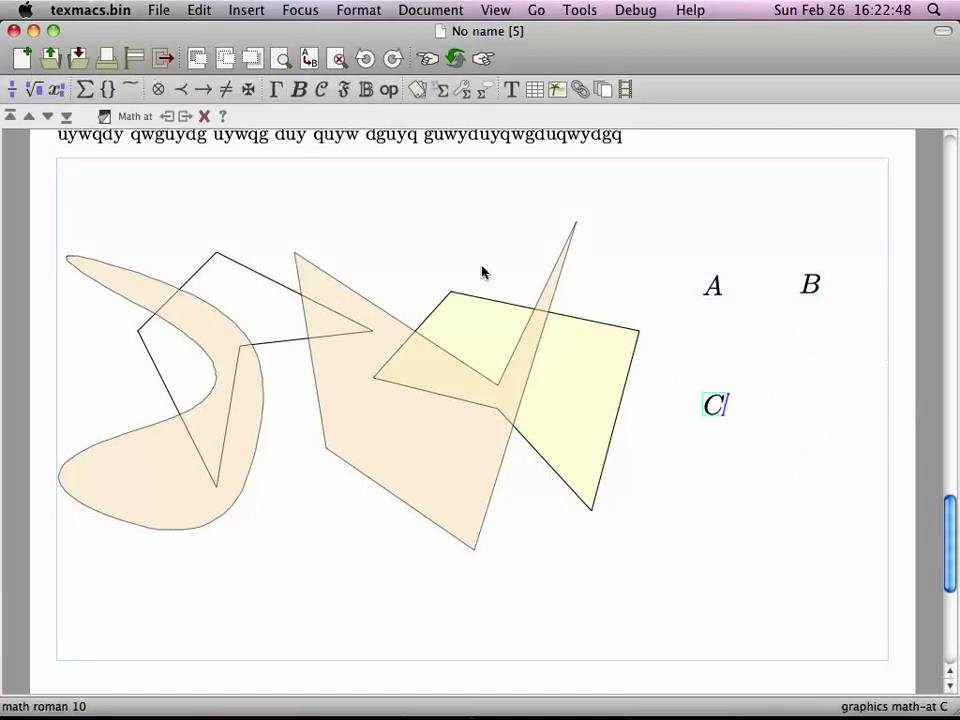
pyautogui.click(332, 186)
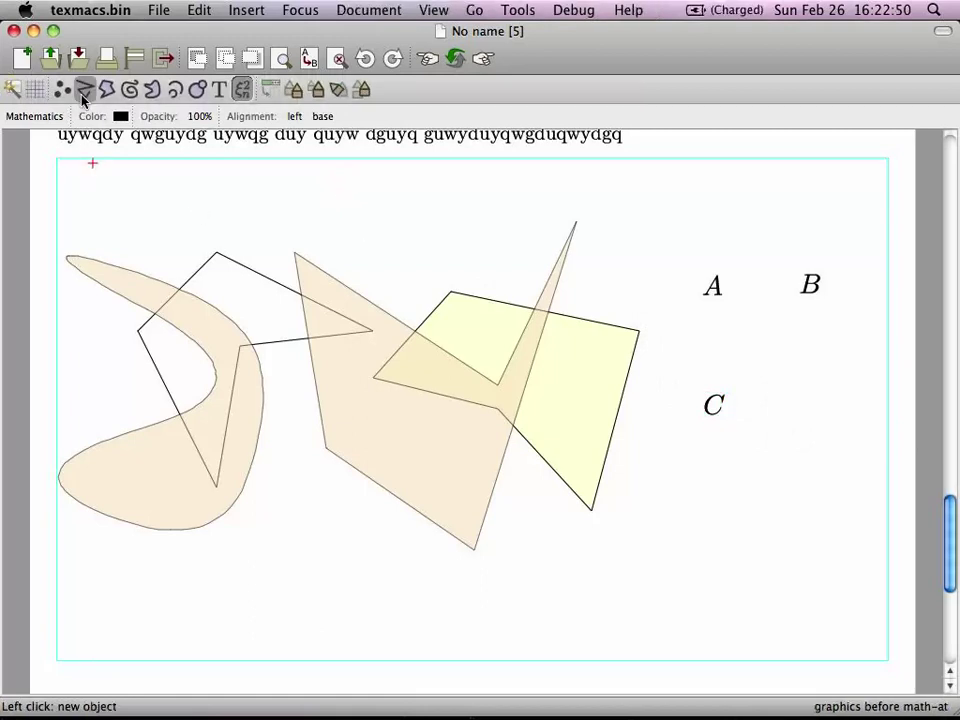
# - Draw a straight line from A to B with the ---|> arrowhead at its end
pyautogui.click(84, 92)
pyautogui.click(427, 116)
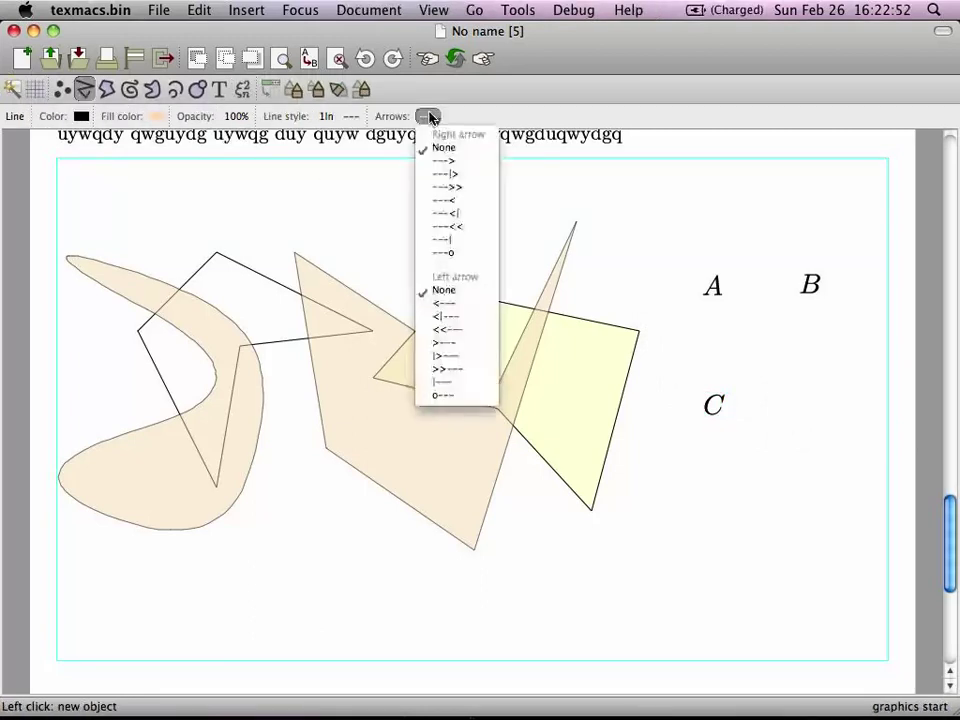
pyautogui.click(463, 175)
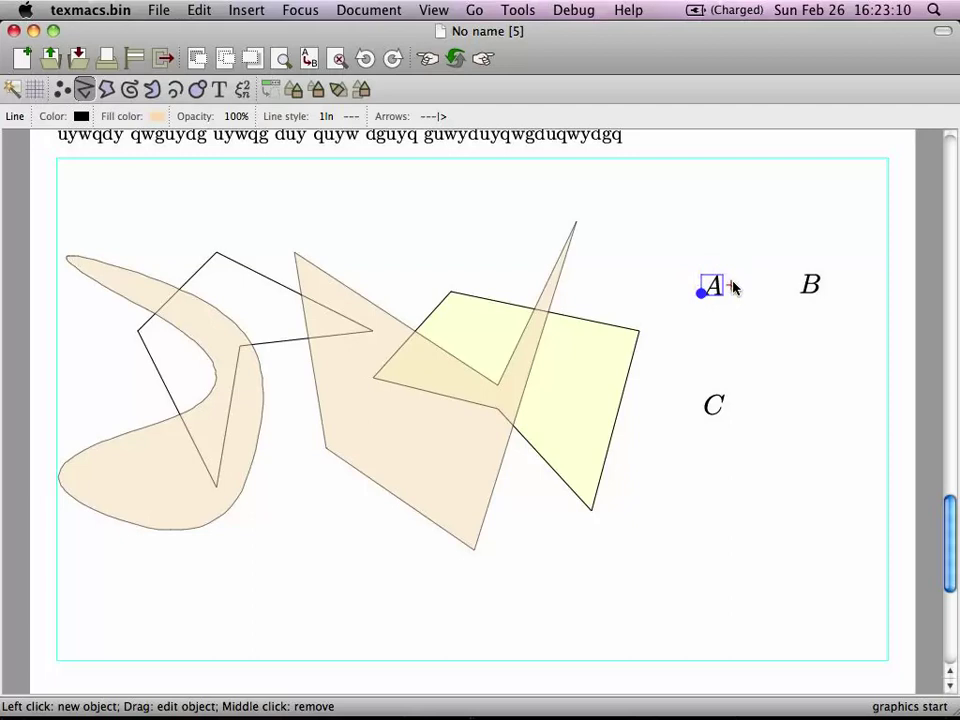
pyautogui.click(732, 286)
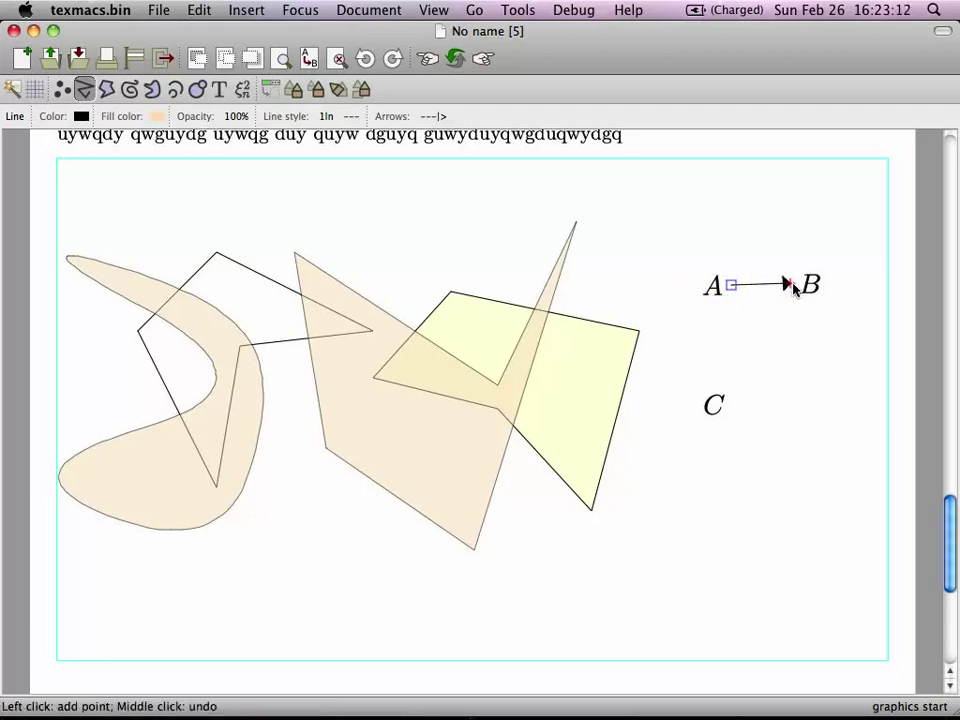
pyautogui.doubleClick(790, 285)
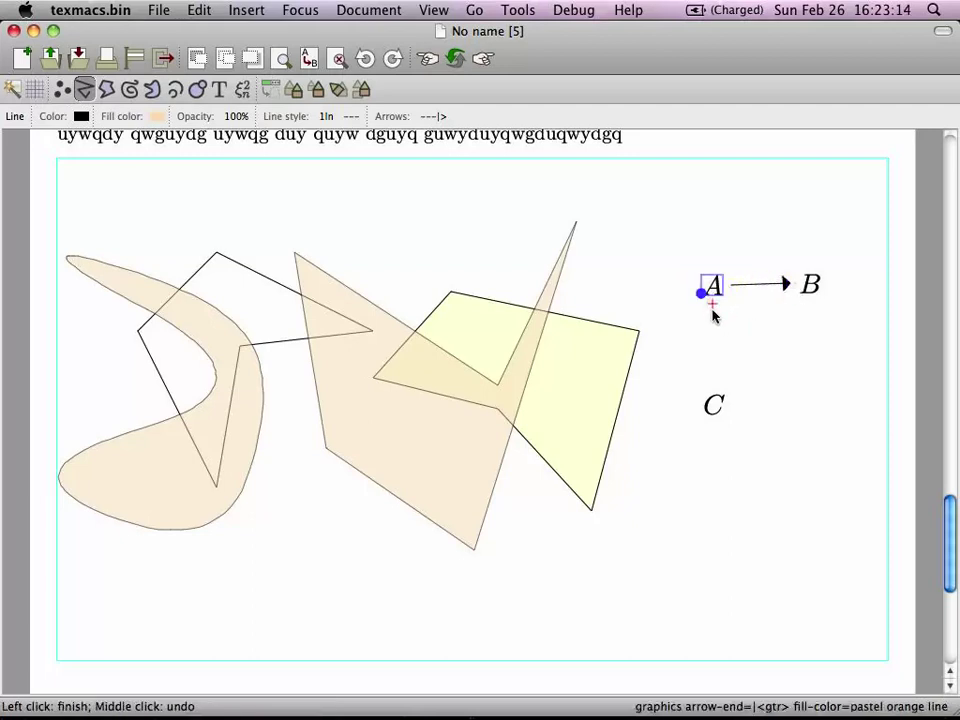
# - Draw two more arrows with the same arrowhead, one from A down to C and one from C up to B
pyautogui.click(712, 303)
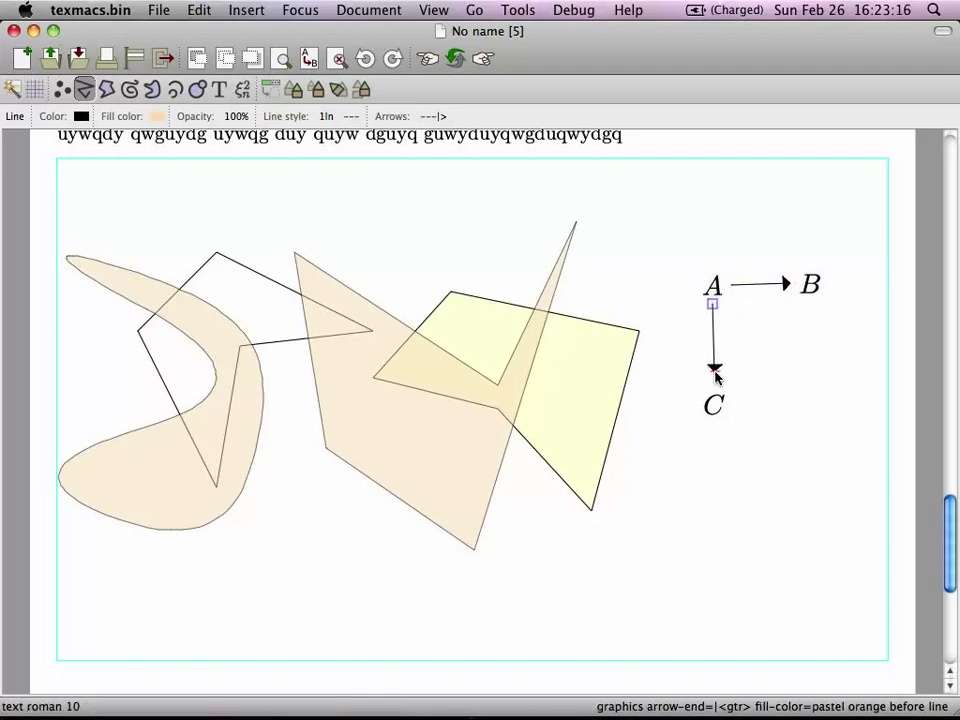
pyautogui.click(711, 384)
pyautogui.click(711, 384)
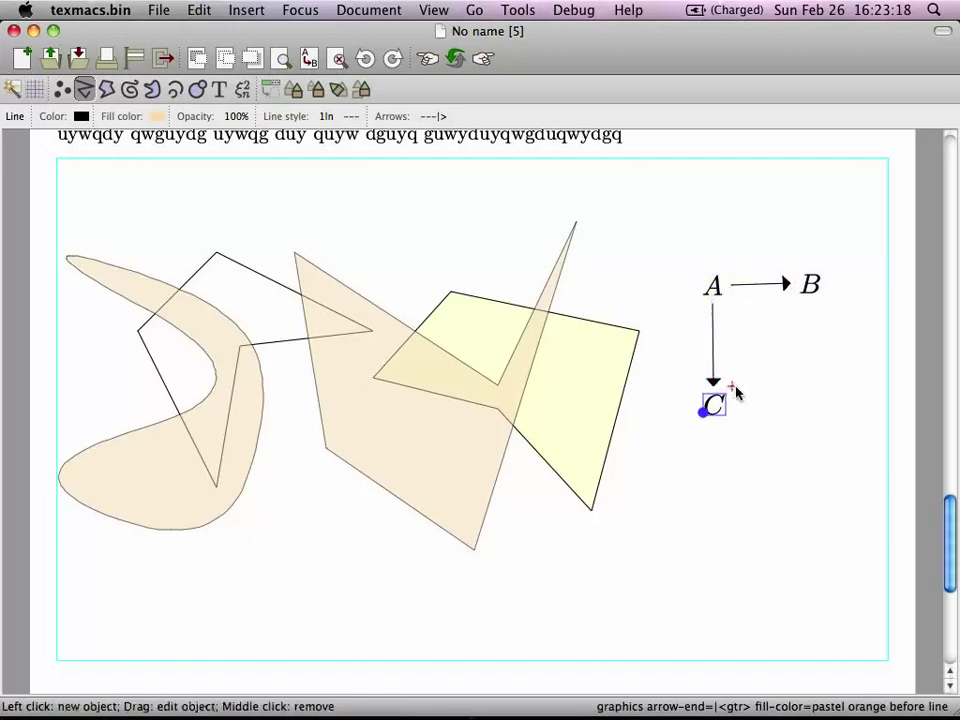
pyautogui.click(732, 386)
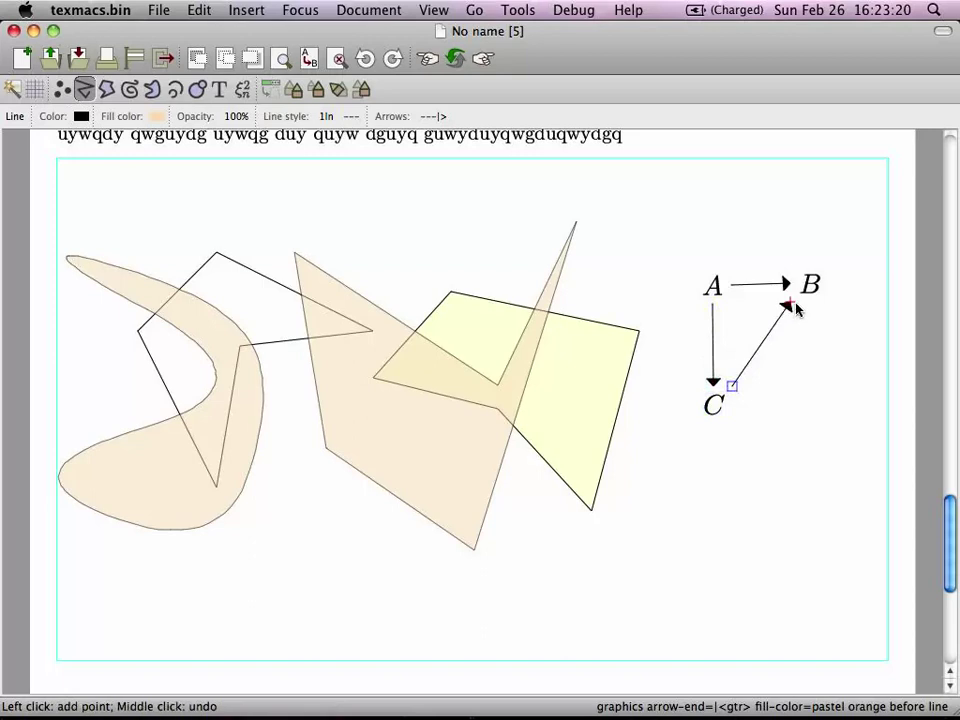
pyautogui.click(790, 307)
pyautogui.click(807, 398)
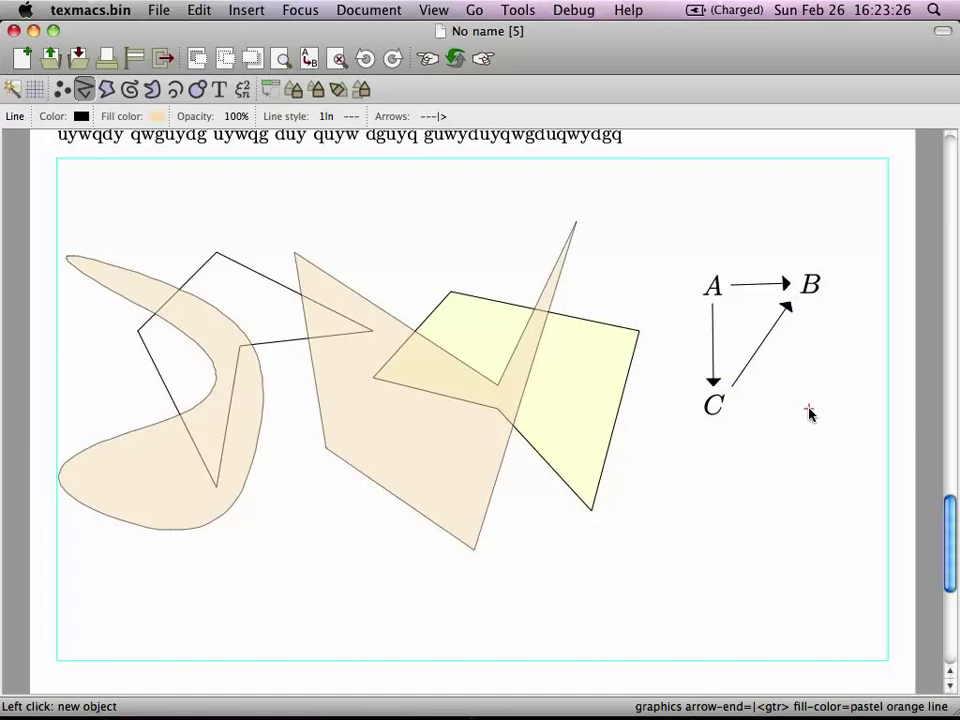
# - Set the right arrow end to ---o and try a line running diagonally down from A, discarding it
pyautogui.click(433, 116)
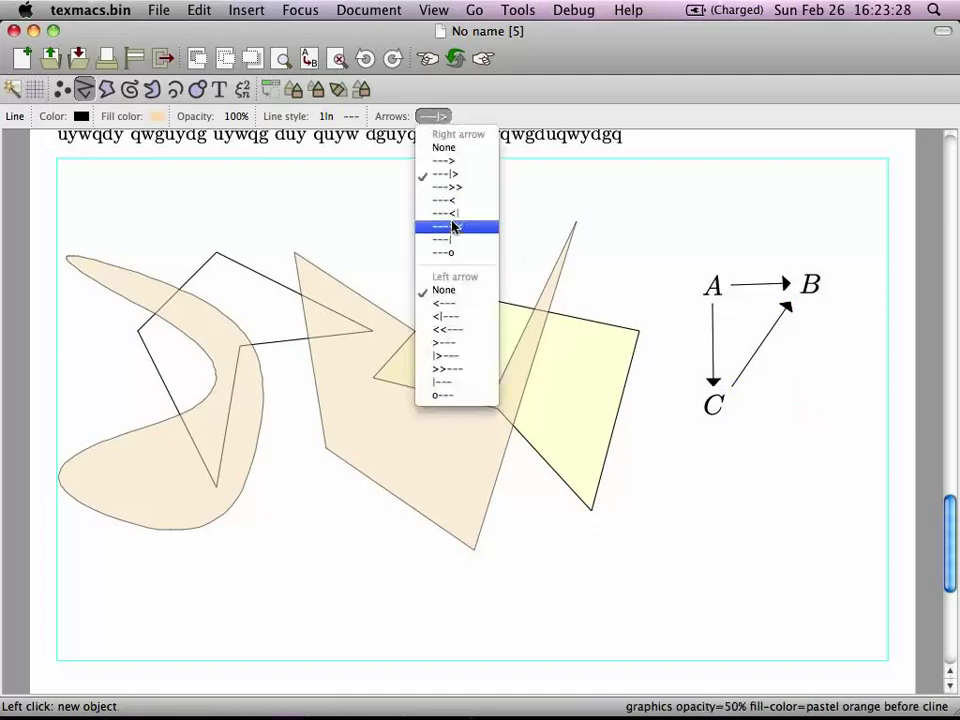
pyautogui.click(445, 252)
pyautogui.moveTo(731, 304); pyautogui.dragTo(803, 390)
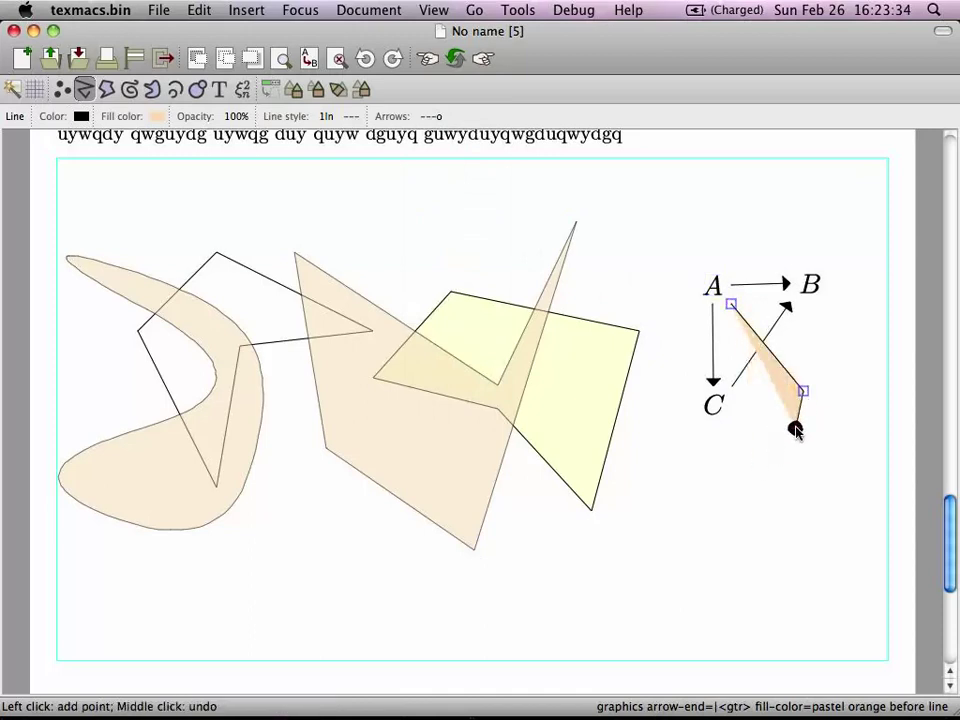
pyautogui.press('Escape')
# - Draw a spline with fill color none and the ---o end from A around to below C, and pull its lowest point to the right
pyautogui.click(107, 89)
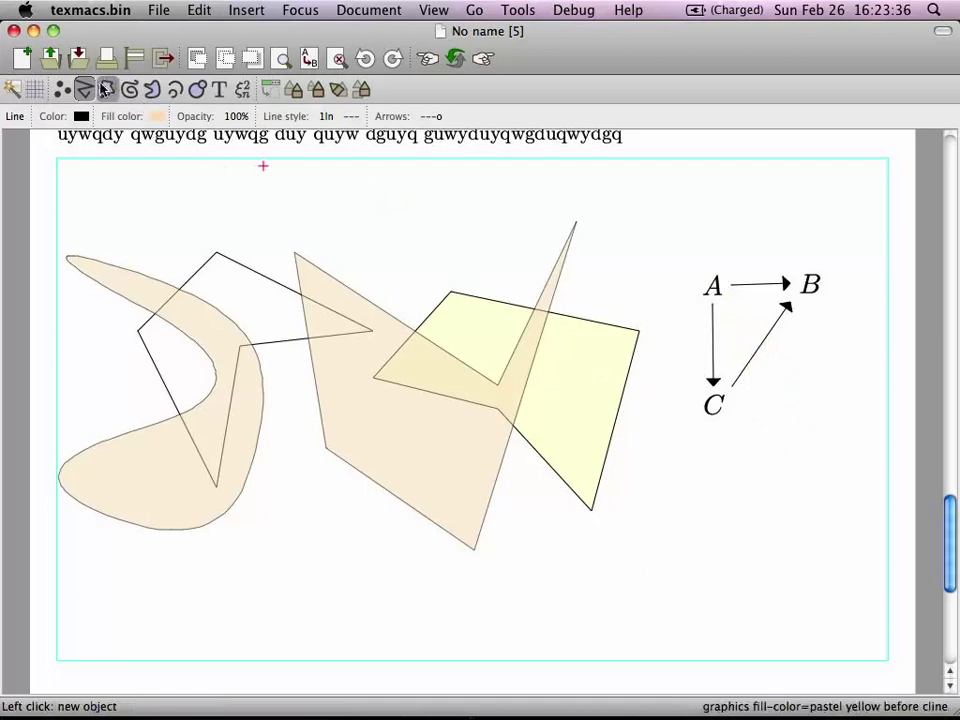
pyautogui.click(129, 89)
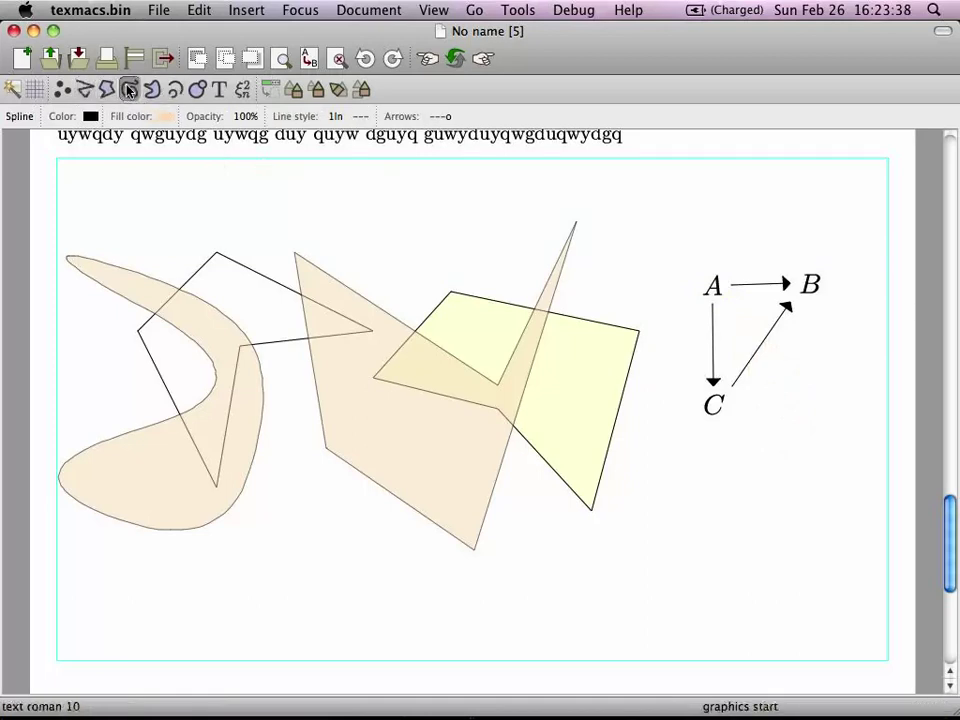
pyautogui.click(163, 116)
pyautogui.click(150, 135)
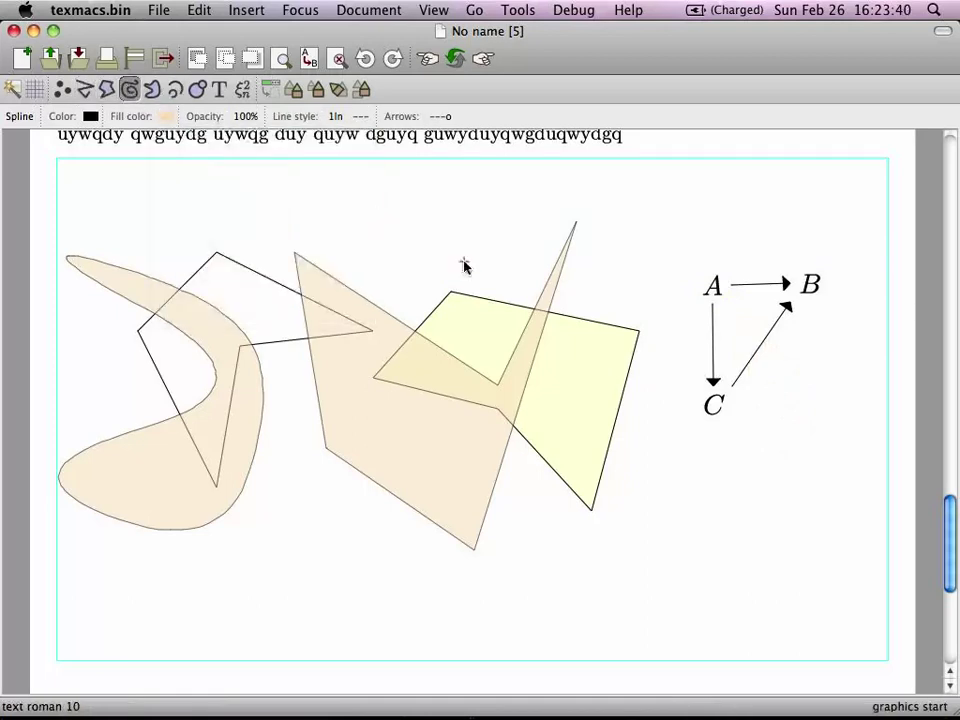
pyautogui.click(746, 316)
pyautogui.click(806, 382)
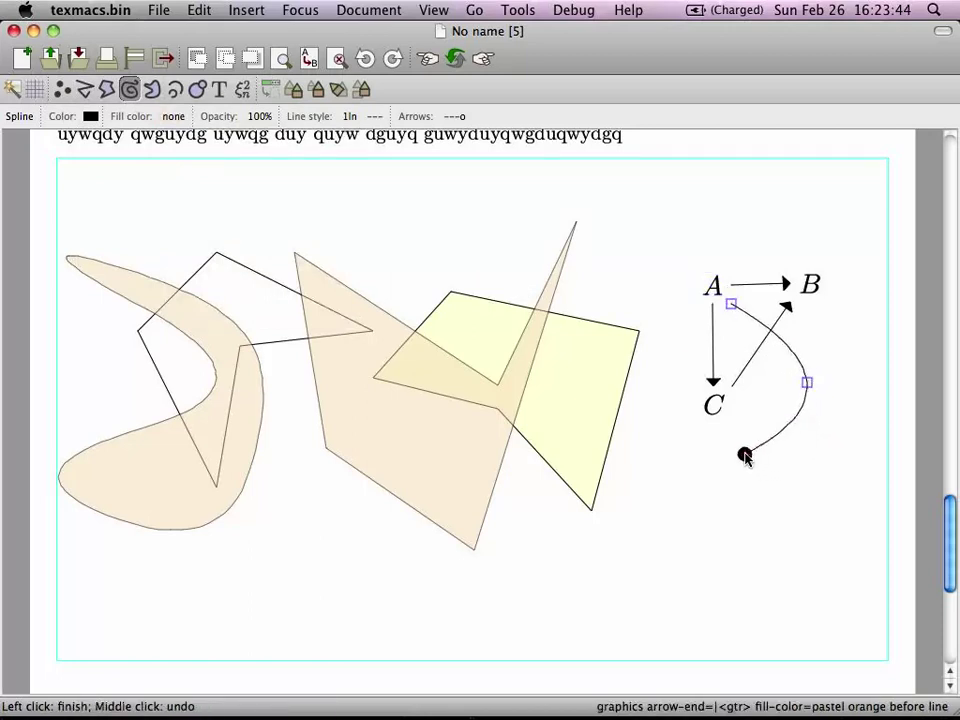
pyautogui.click(745, 468)
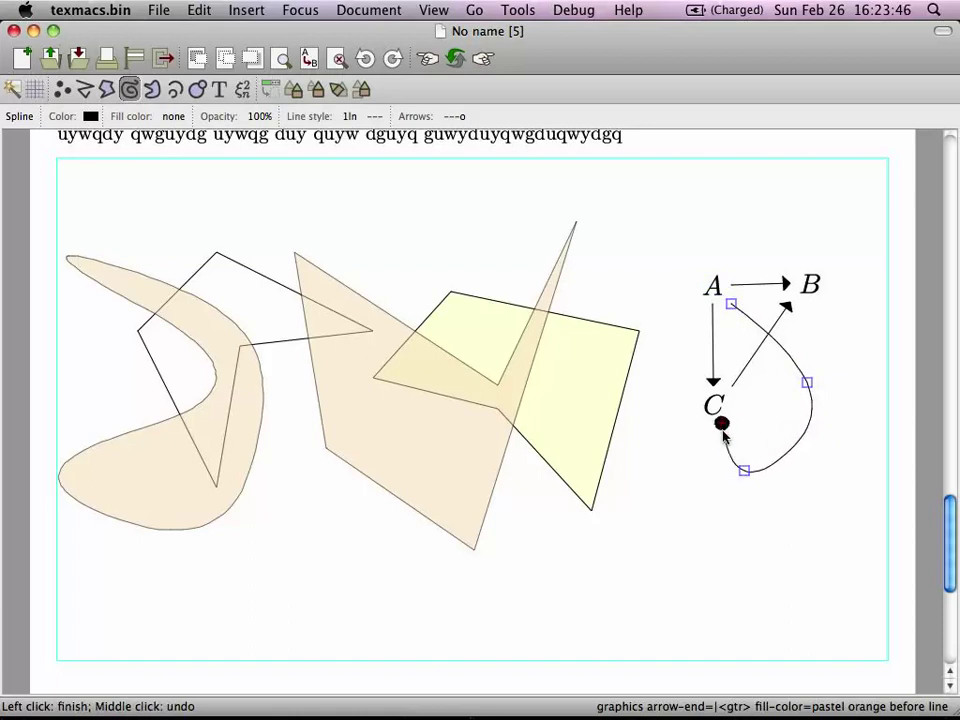
pyautogui.click(713, 424)
pyautogui.click(713, 424)
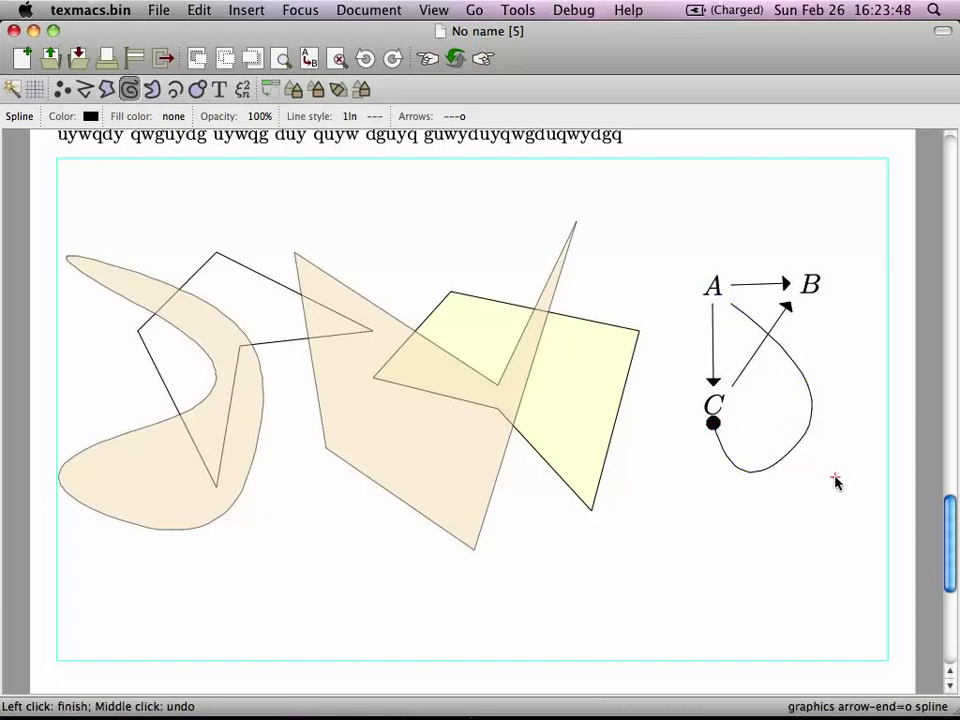
pyautogui.moveTo(799, 445)
pyautogui.moveTo(749, 474); pyautogui.dragTo(780, 476)
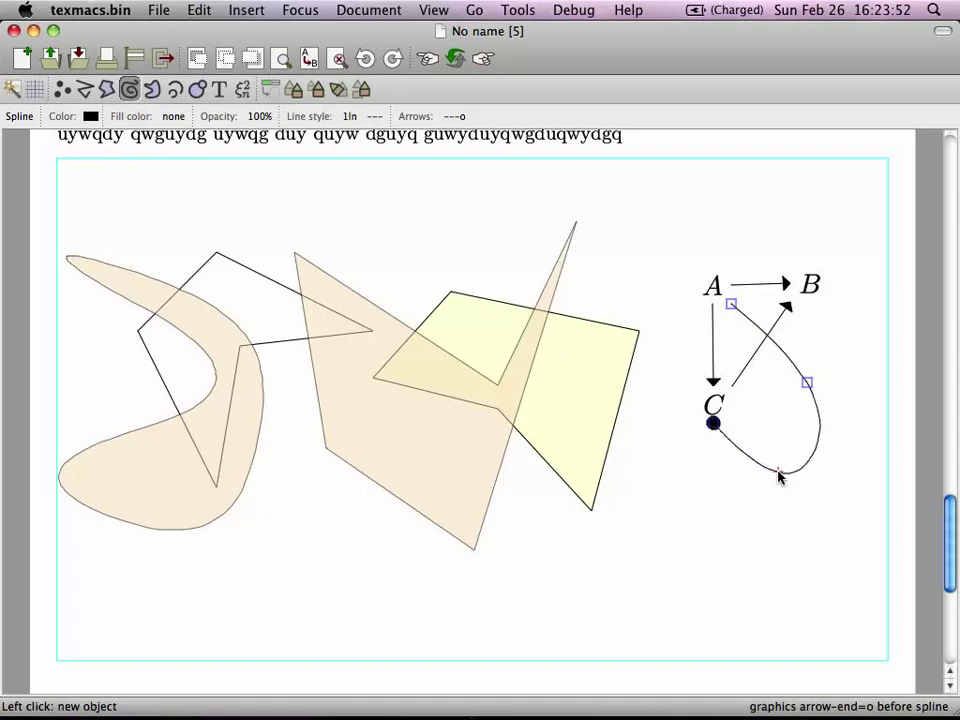
# - Try moving the label A up and to the left, away from its arrows, and undo the move
pyautogui.moveTo(703, 295); pyautogui.dragTo(654, 237)
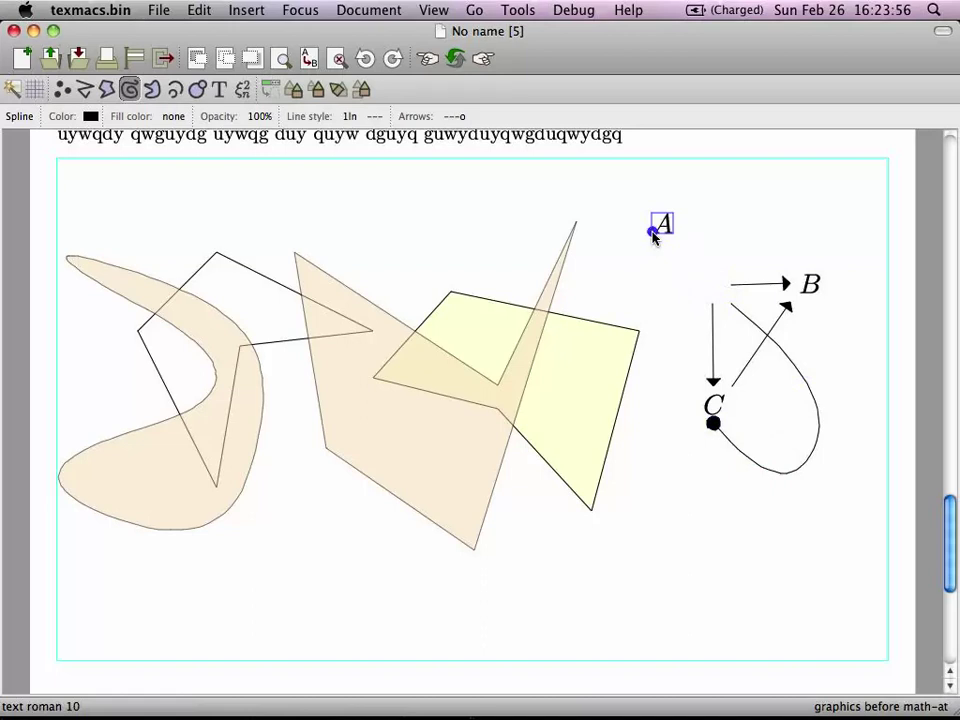
pyautogui.press('super+z')
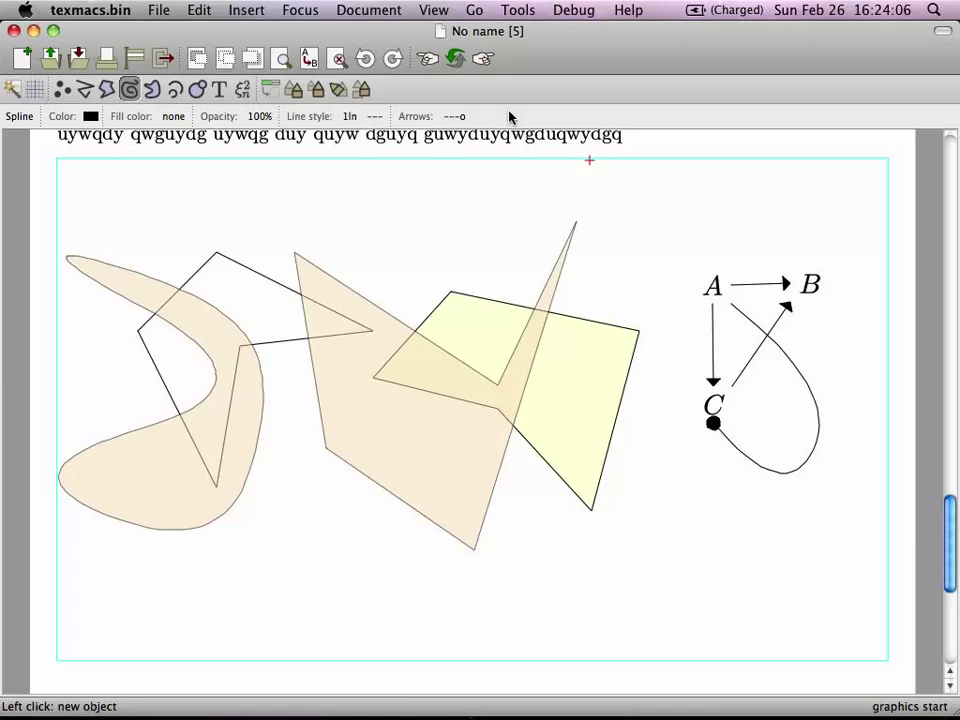
# - Select the labels A, B and C together with their arrows and spline, and group them into one object
pyautogui.click(361, 89)
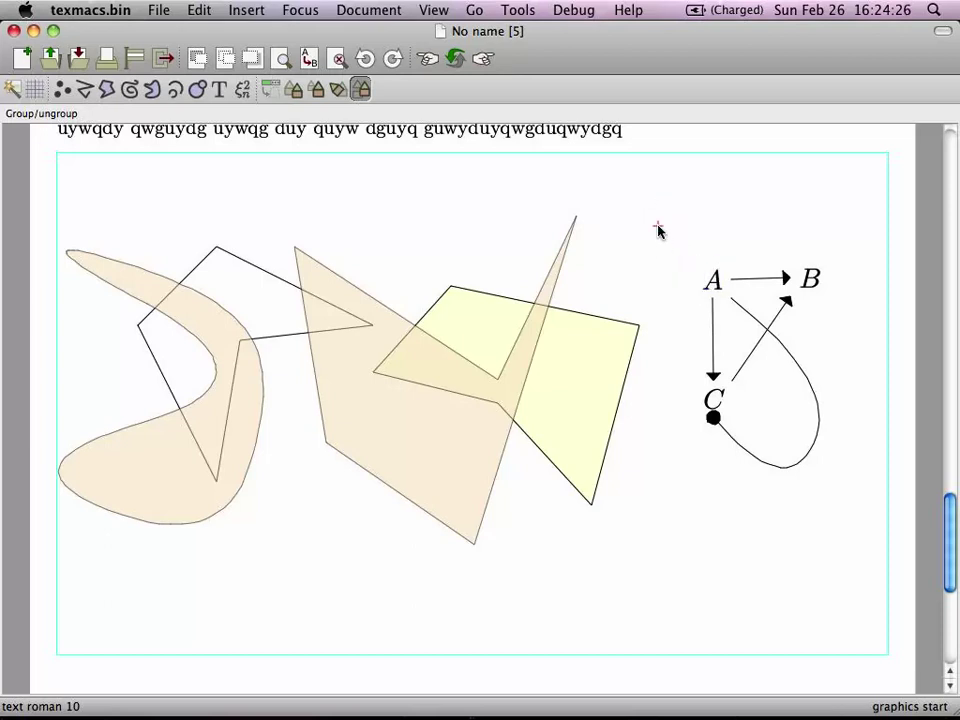
pyautogui.moveTo(657, 227); pyautogui.dragTo(870, 512)
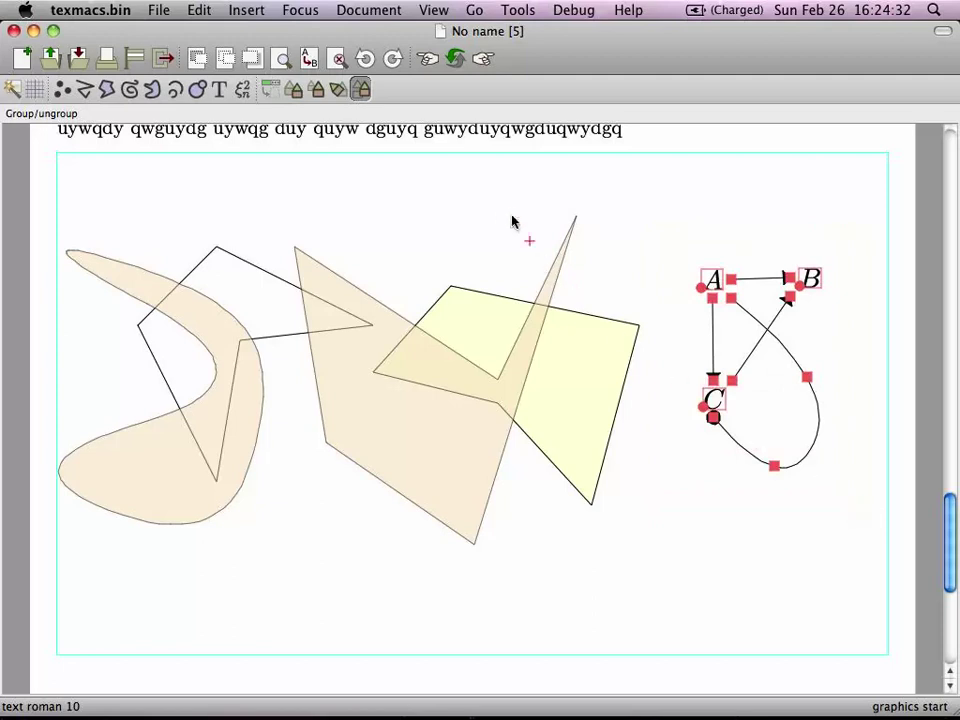
pyautogui.click(37, 114)
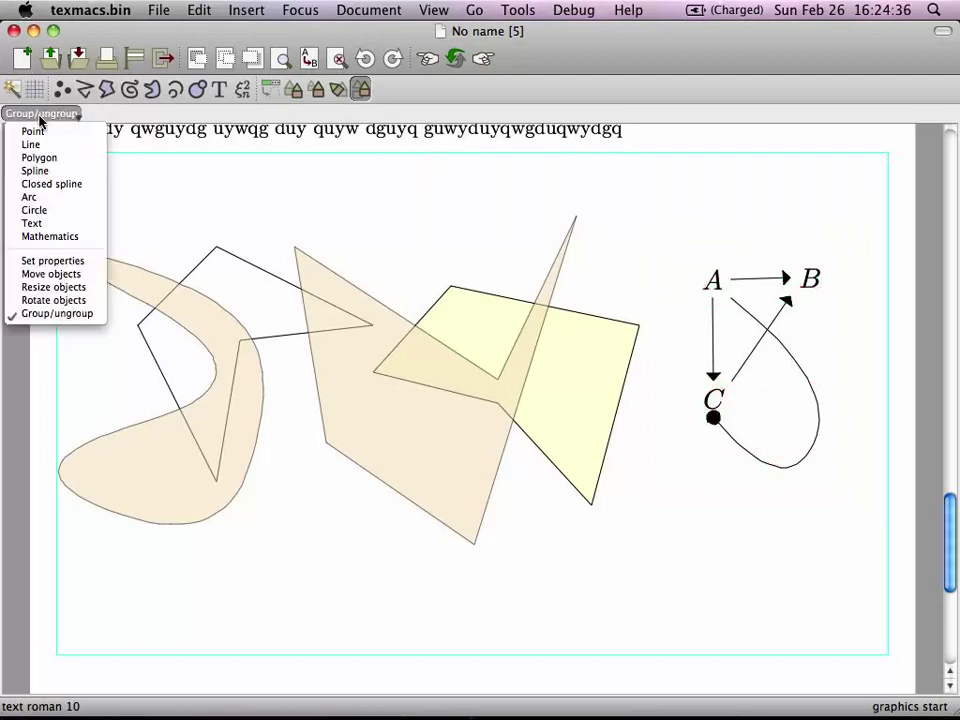
pyautogui.click(111, 119)
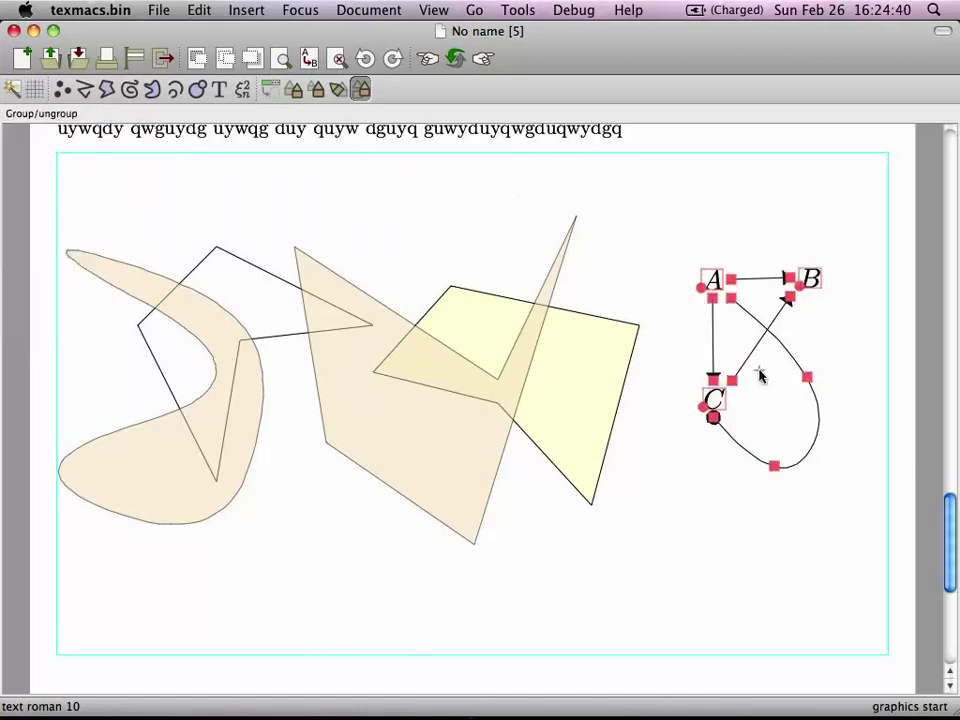
pyautogui.click(733, 385)
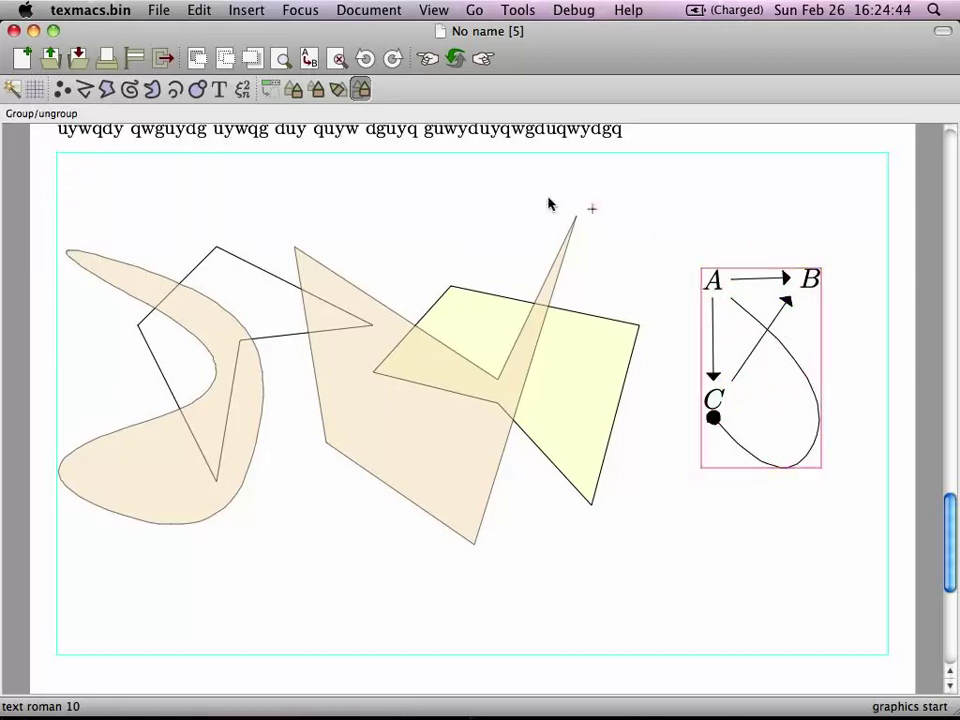
# - Move the grouped diagram down and slightly left, into the lower part of the drawing beyond the yellow polygon
pyautogui.click(84, 89)
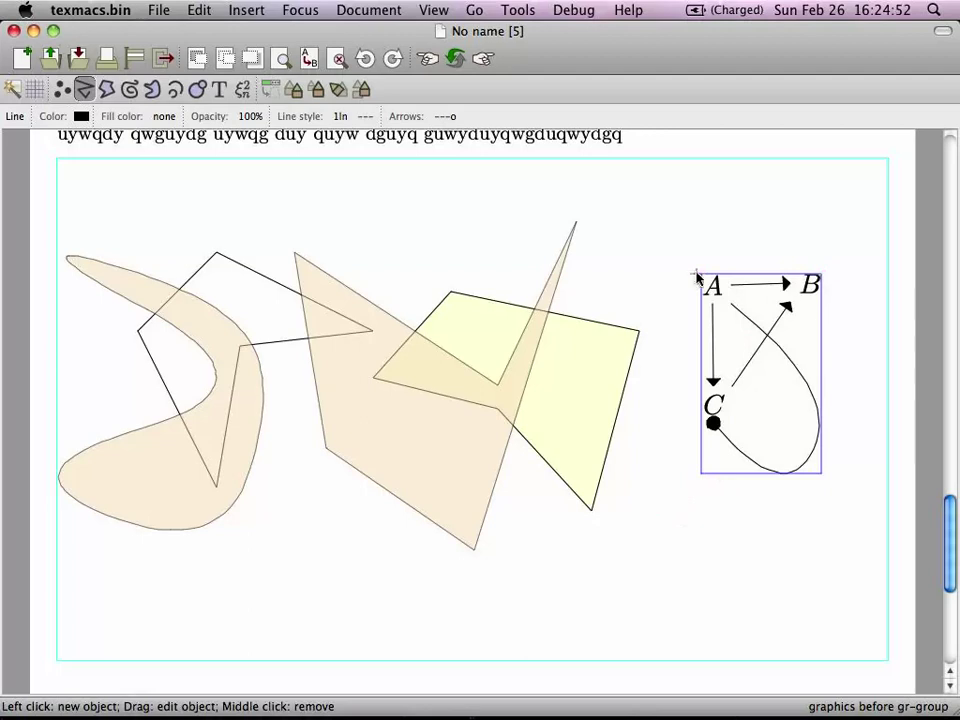
pyautogui.moveTo(763, 486); pyautogui.dragTo(823, 481)
pyautogui.click(293, 90)
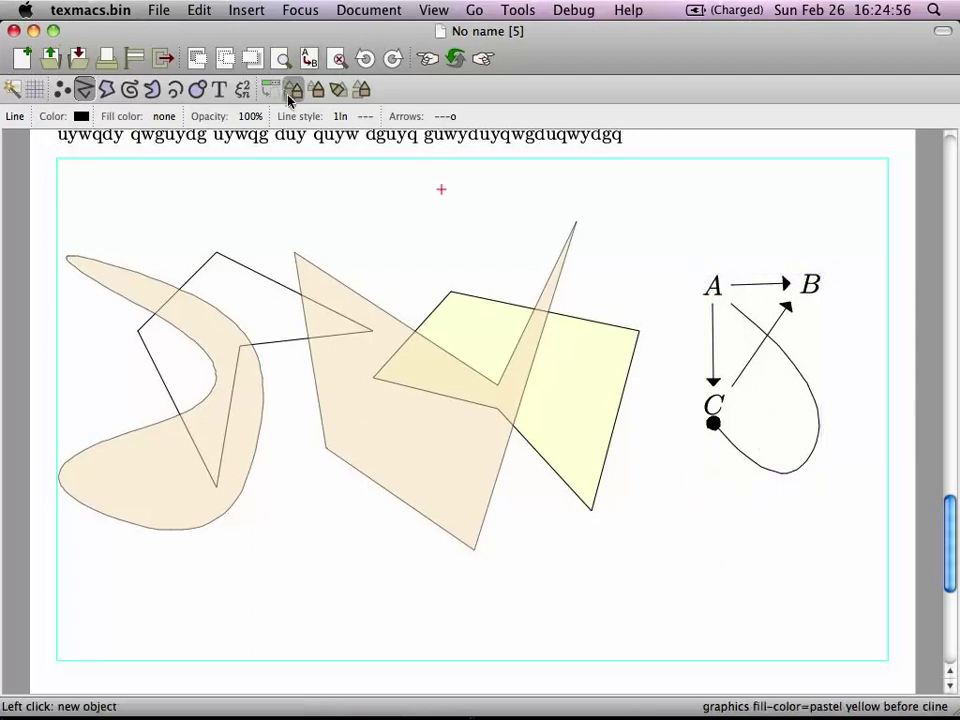
pyautogui.click(292, 91)
pyautogui.moveTo(739, 364); pyautogui.dragTo(707, 513)
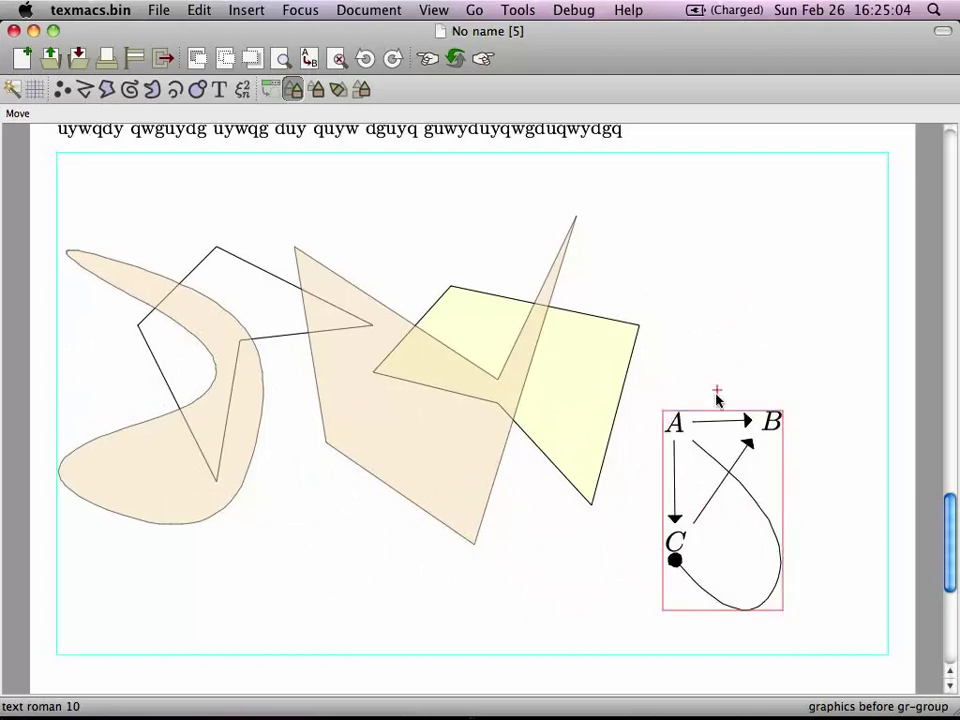
pyautogui.moveTo(724, 471)
pyautogui.mouseDown()
pyautogui.moveTo(727, 263)
pyautogui.moveTo(738, 272)
pyautogui.moveTo(724, 268)
pyautogui.moveTo(726, 290)
pyautogui.moveTo(748, 275)
pyautogui.moveTo(732, 298)
pyautogui.moveTo(763, 299)
pyautogui.moveTo(706, 450)
pyautogui.moveTo(676, 474)
pyautogui.moveTo(775, 298)
pyautogui.moveTo(756, 319)
pyautogui.moveTo(701, 484)
pyautogui.moveTo(733, 454)
pyautogui.moveTo(739, 461)
pyautogui.mouseUp()
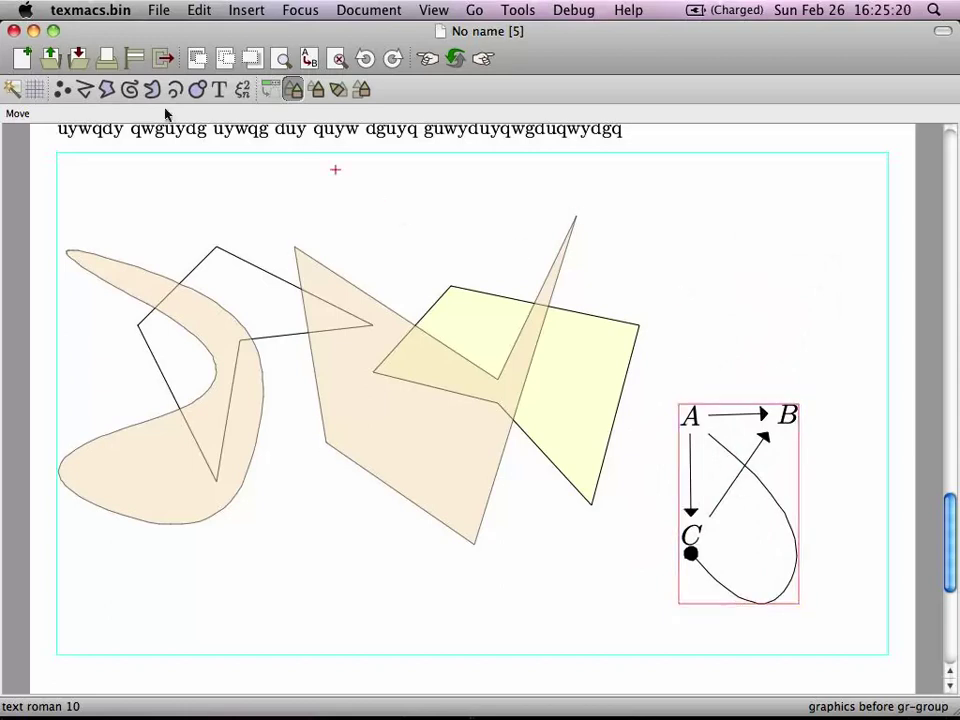
# - Move the grouped diagram straight up until it stands beside the yellow polygon
pyautogui.click(85, 90)
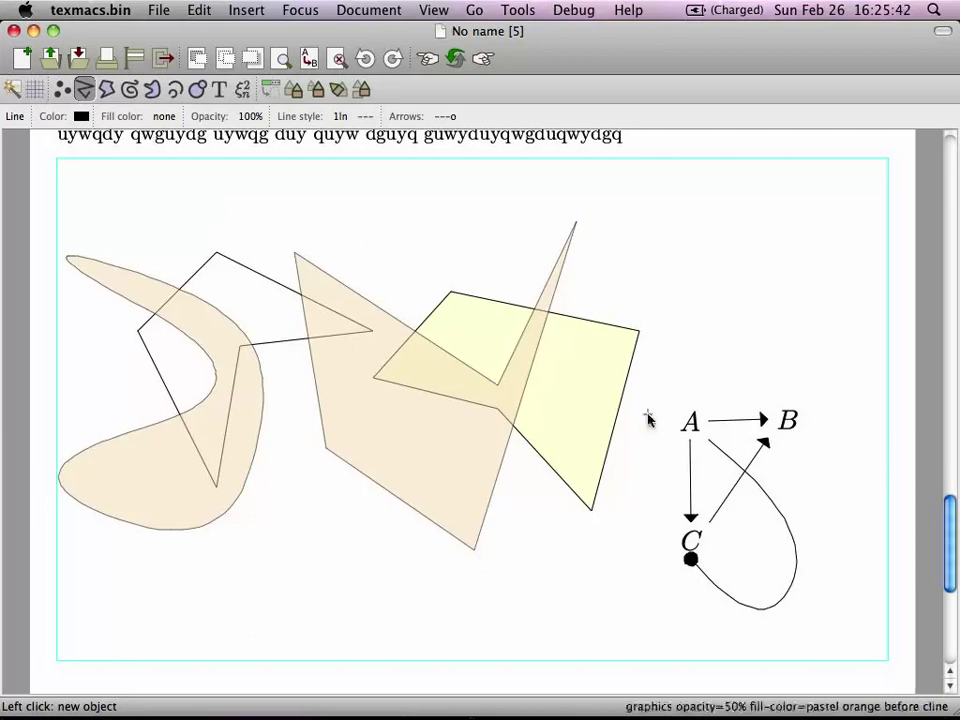
pyautogui.click(293, 89)
pyautogui.moveTo(735, 487); pyautogui.dragTo(735, 390)
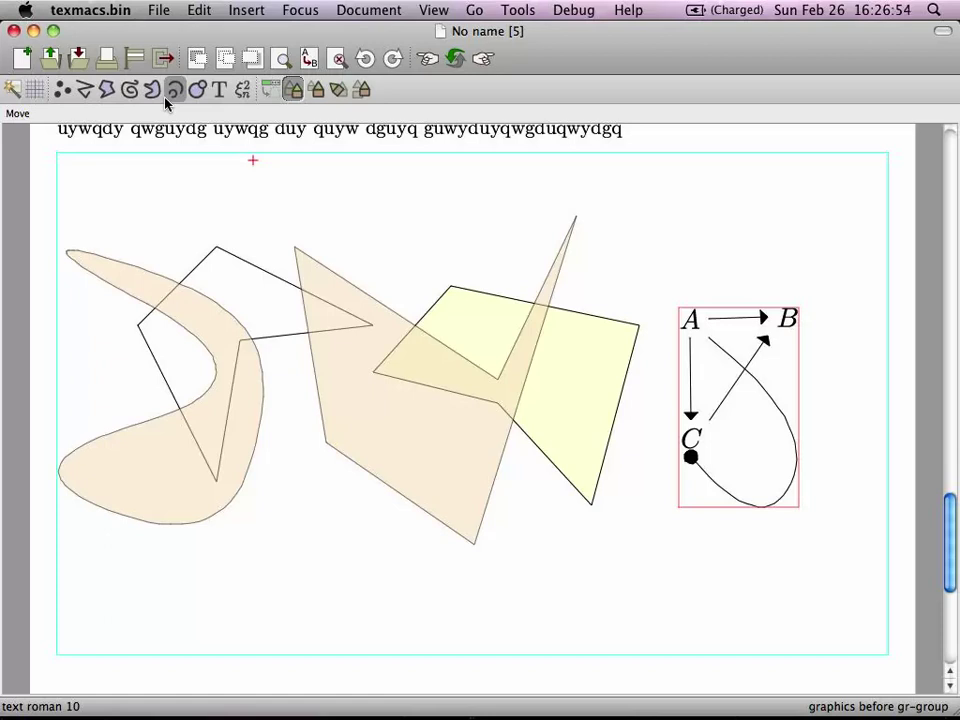
# - Leave the drawing, deactivate it to examine its source markup, and activate it again as a rendered image
pyautogui.press('super+s')
pyautogui.click(216, 248)
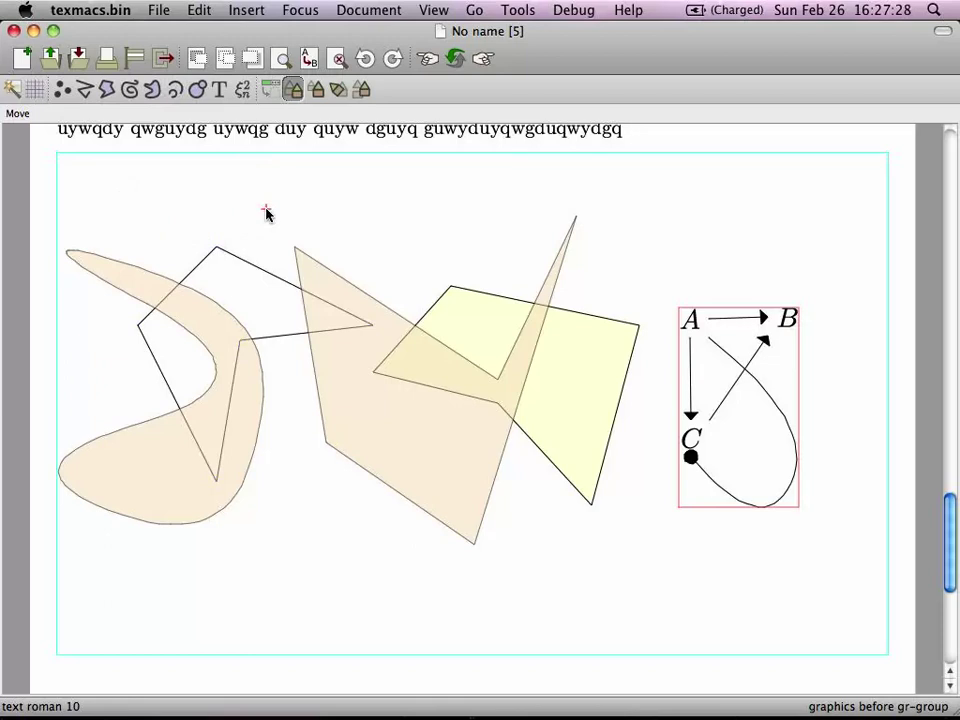
pyautogui.click(45, 312)
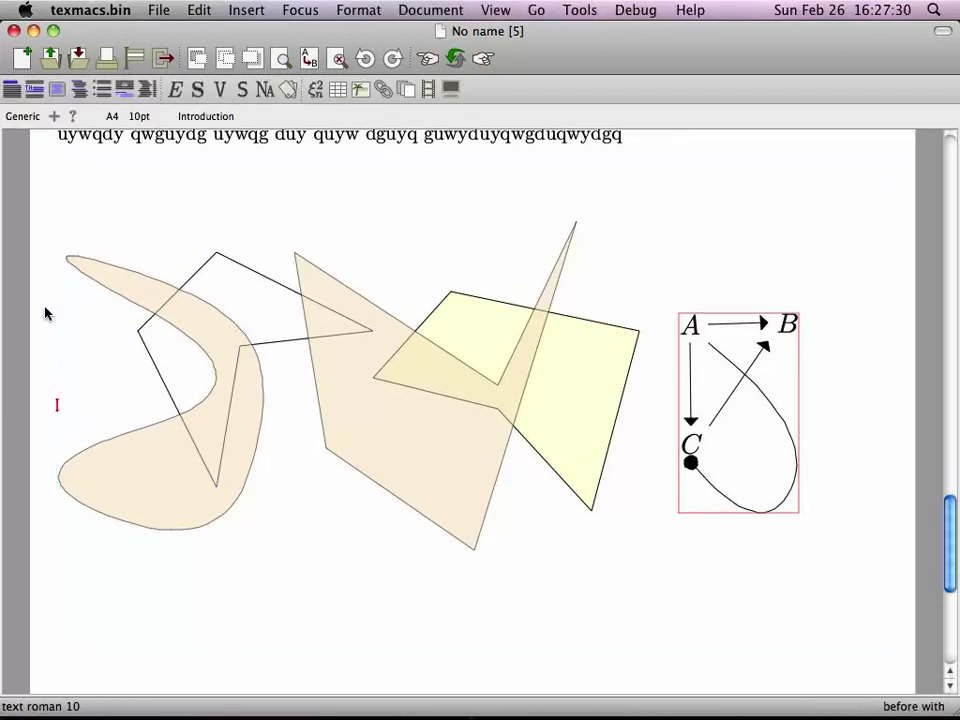
pyautogui.hotkey('shift', 'Right')
pyautogui.press('super+minus')
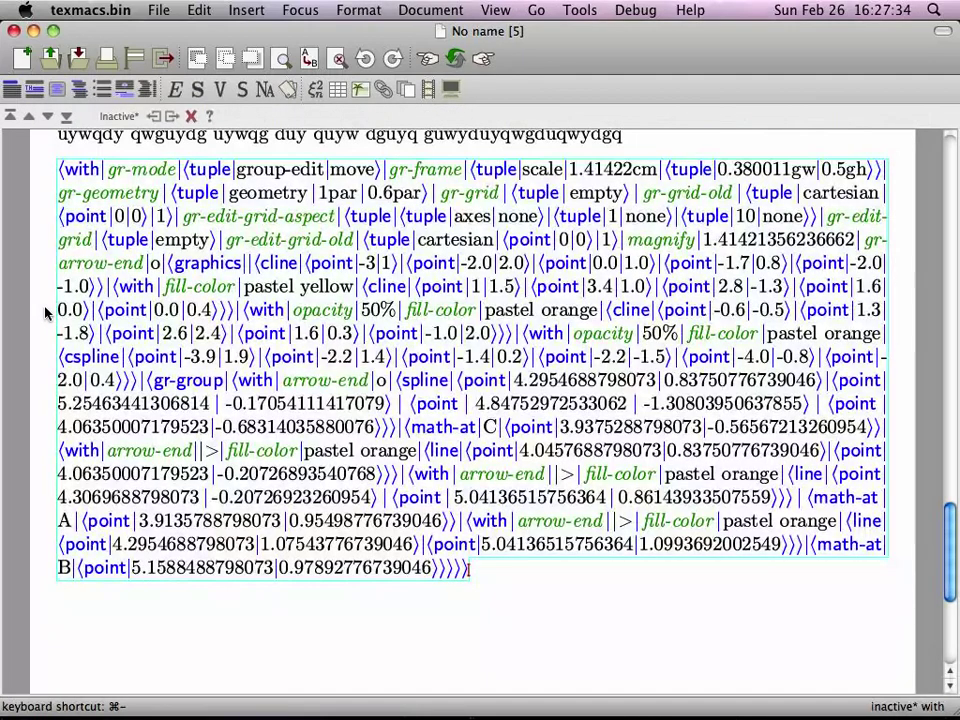
pyautogui.press('super')
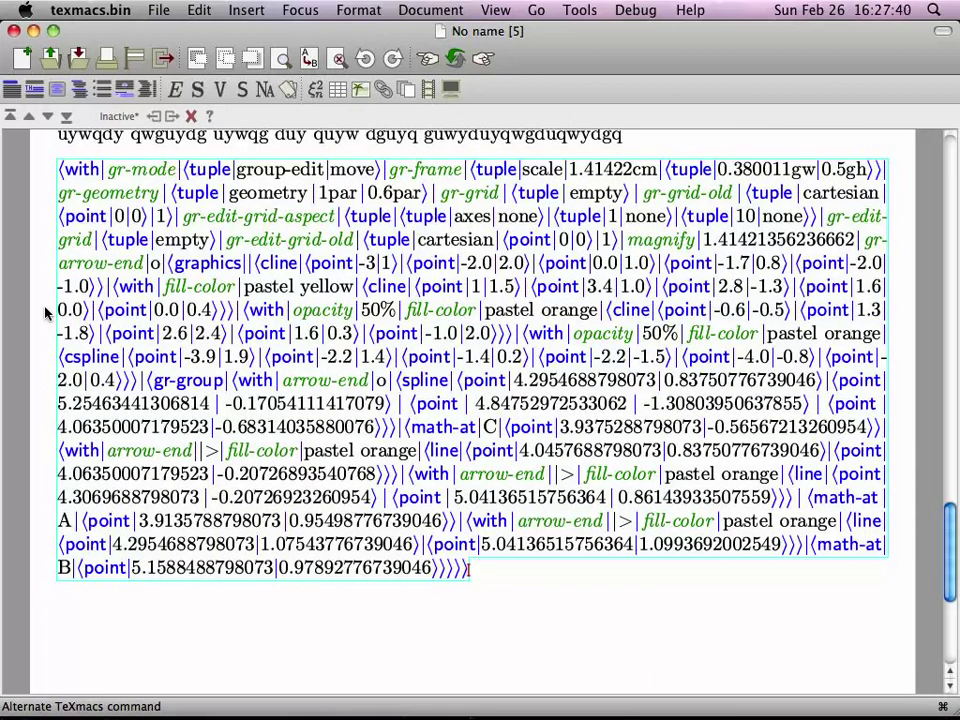
pyautogui.press('Return')
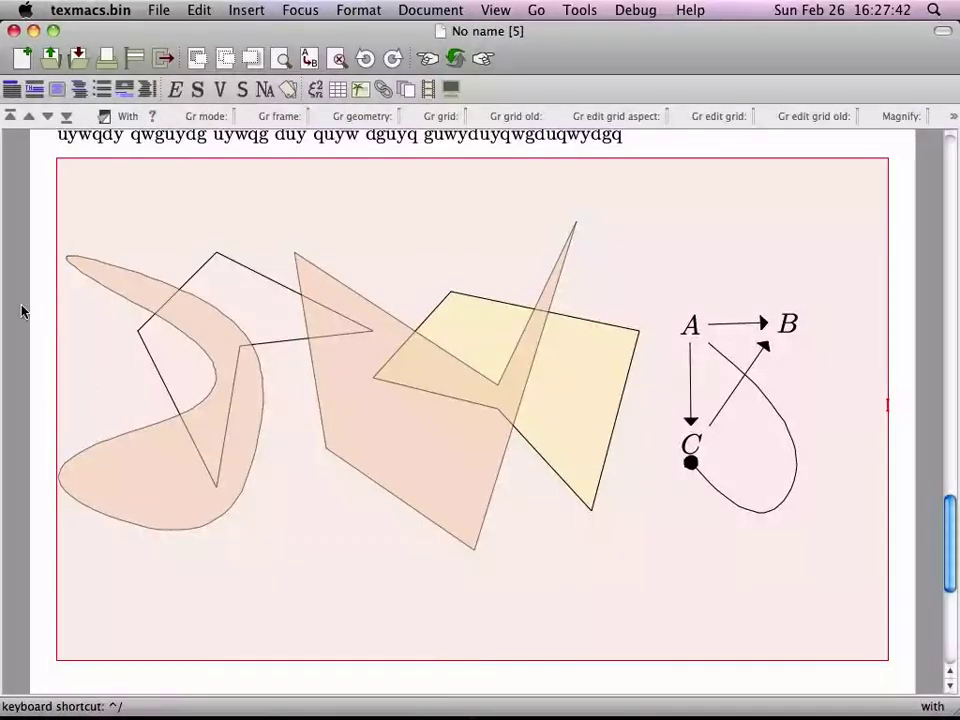
pyautogui.click(42, 314)
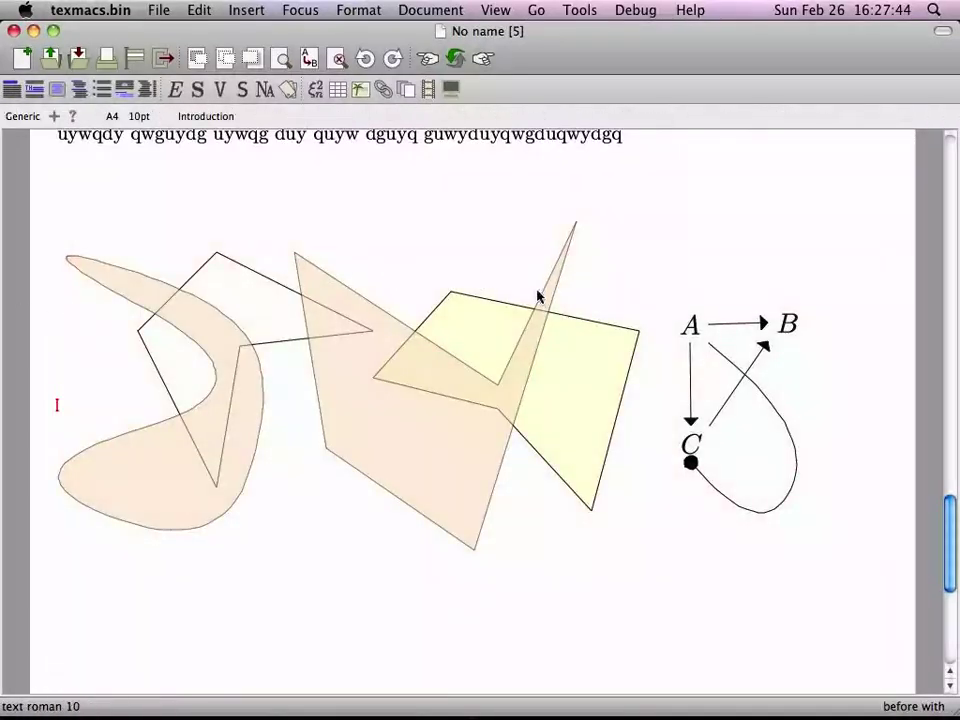
# - Reenter the drawing and nudge the grouped diagram slightly up and to the right
pyautogui.click(682, 272)
pyautogui.click(712, 338)
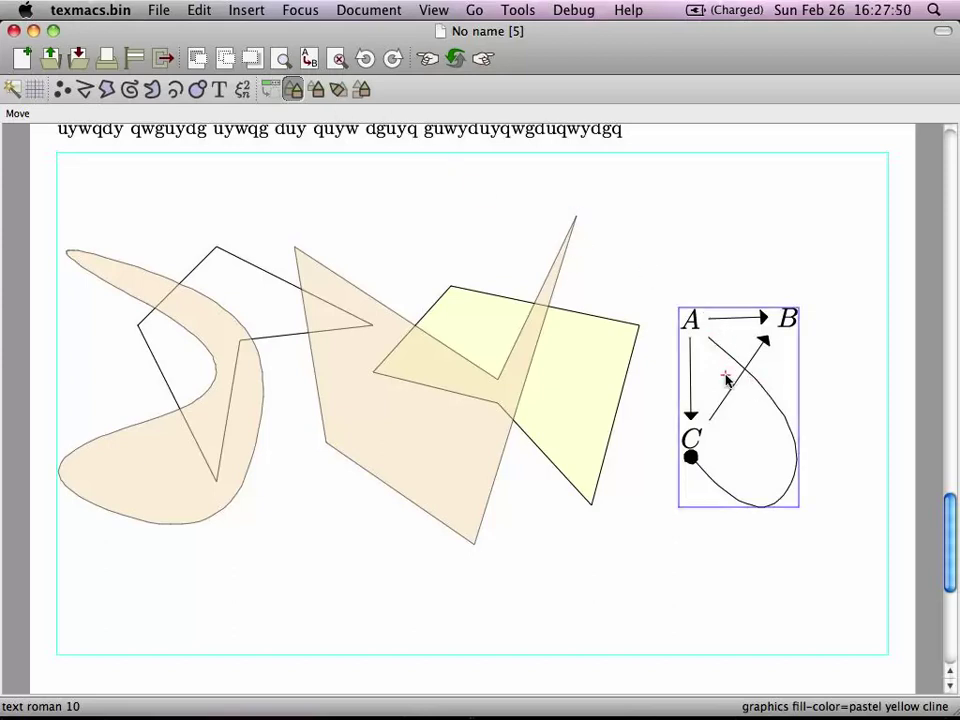
pyautogui.moveTo(729, 380)
pyautogui.mouseDown()
pyautogui.moveTo(727, 334)
pyautogui.moveTo(738, 377)
pyautogui.mouseUp()
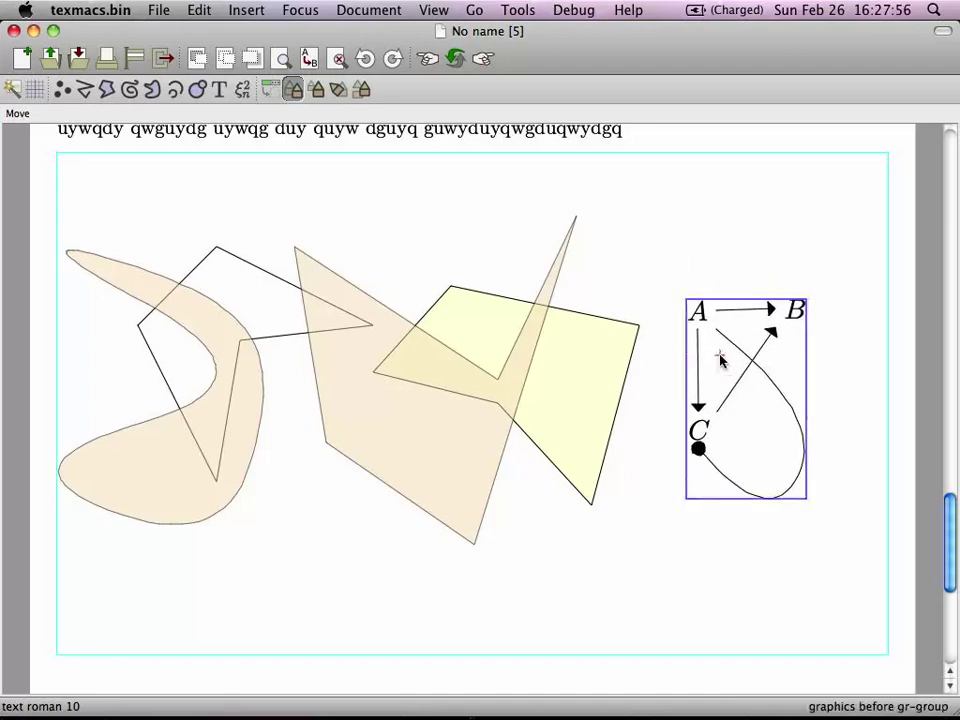
# - Copy and paste the grouped diagram, and move the copy below the original at the drawing's lower edge
pyautogui.click(361, 89)
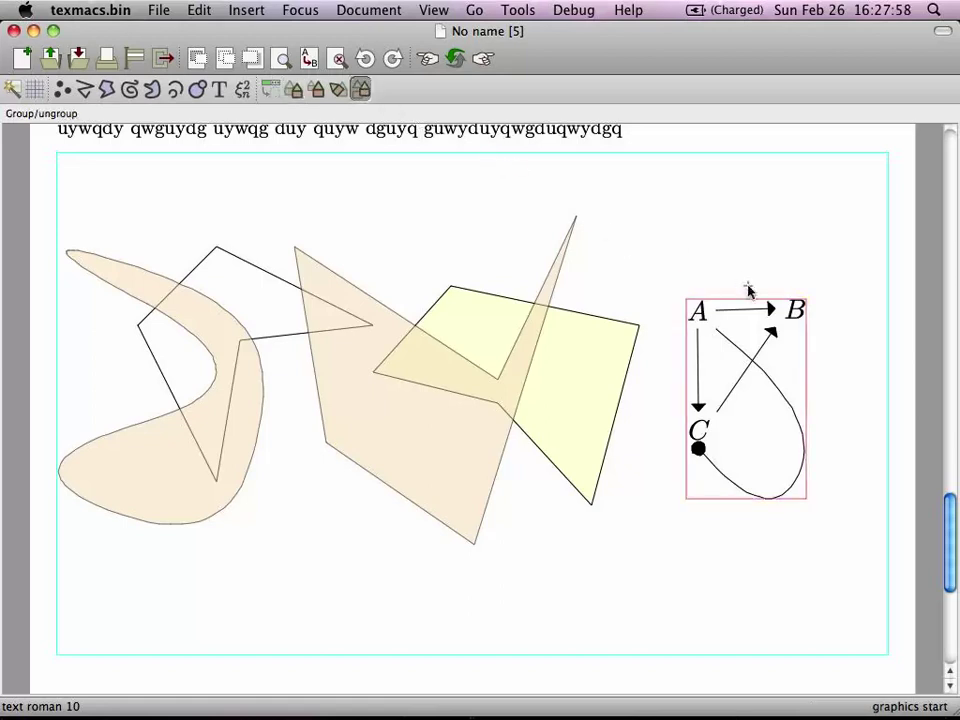
pyautogui.moveTo(657, 252); pyautogui.dragTo(831, 553)
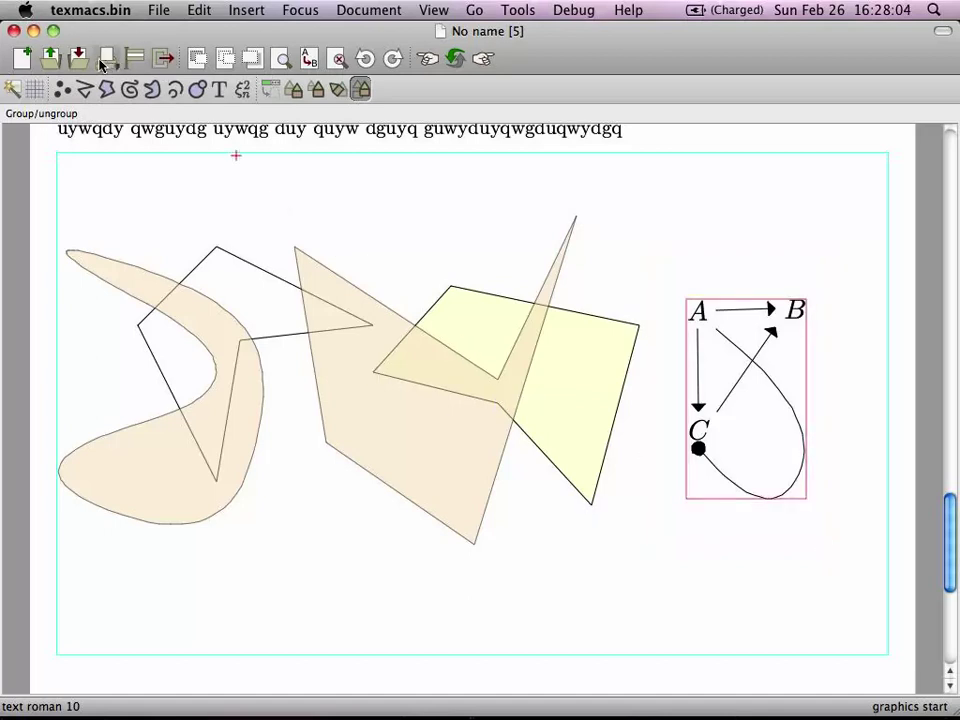
pyautogui.click(222, 62)
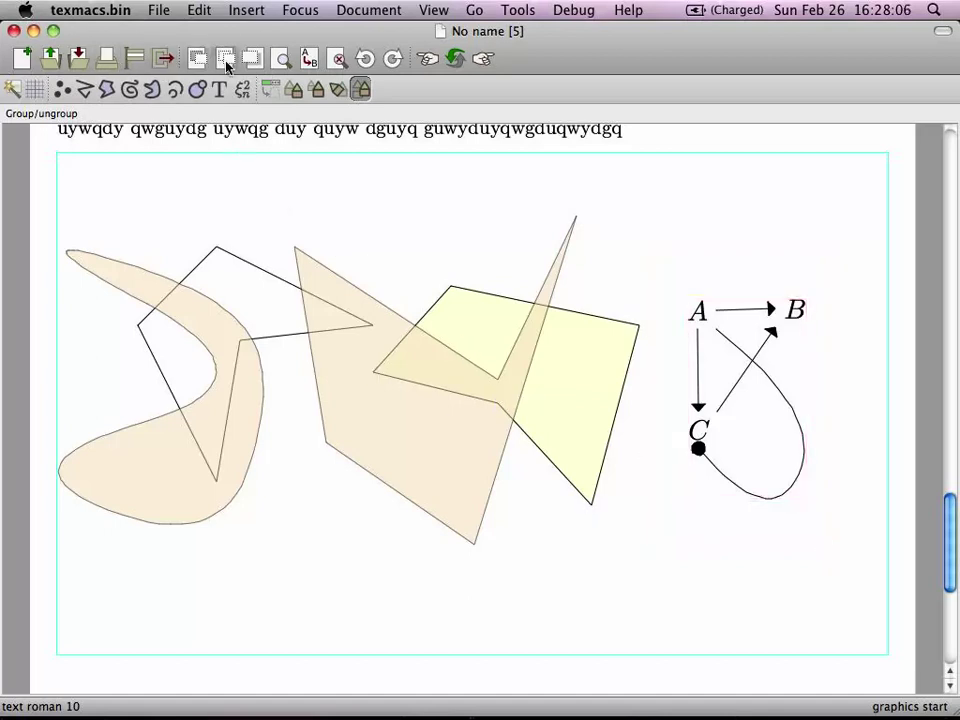
pyautogui.click(293, 89)
pyautogui.moveTo(757, 378); pyautogui.dragTo(392, 503)
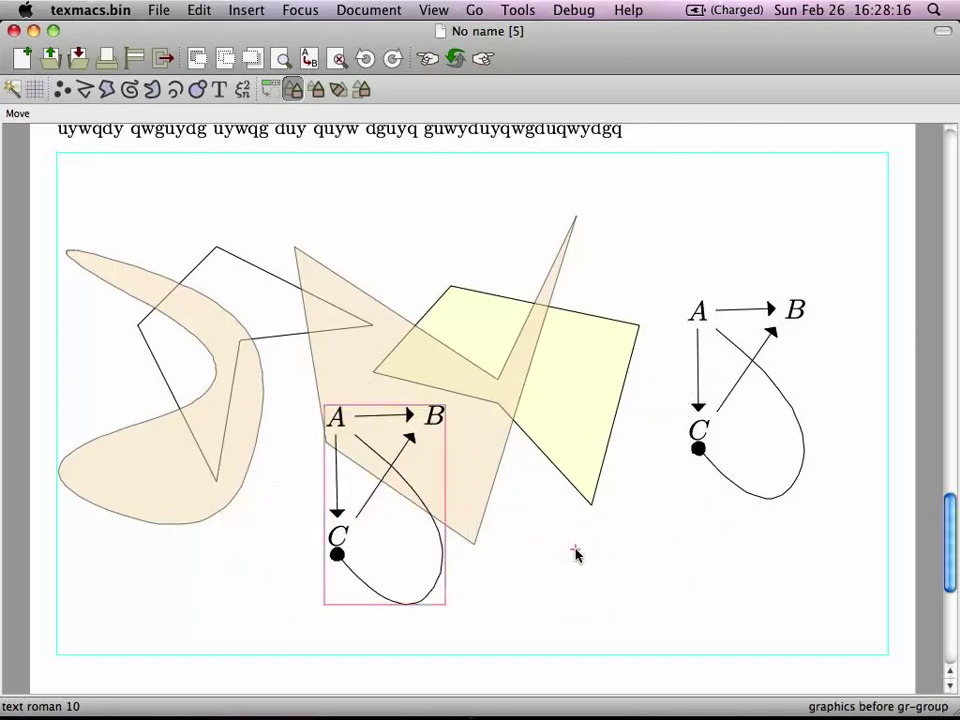
pyautogui.moveTo(403, 536); pyautogui.dragTo(672, 630)
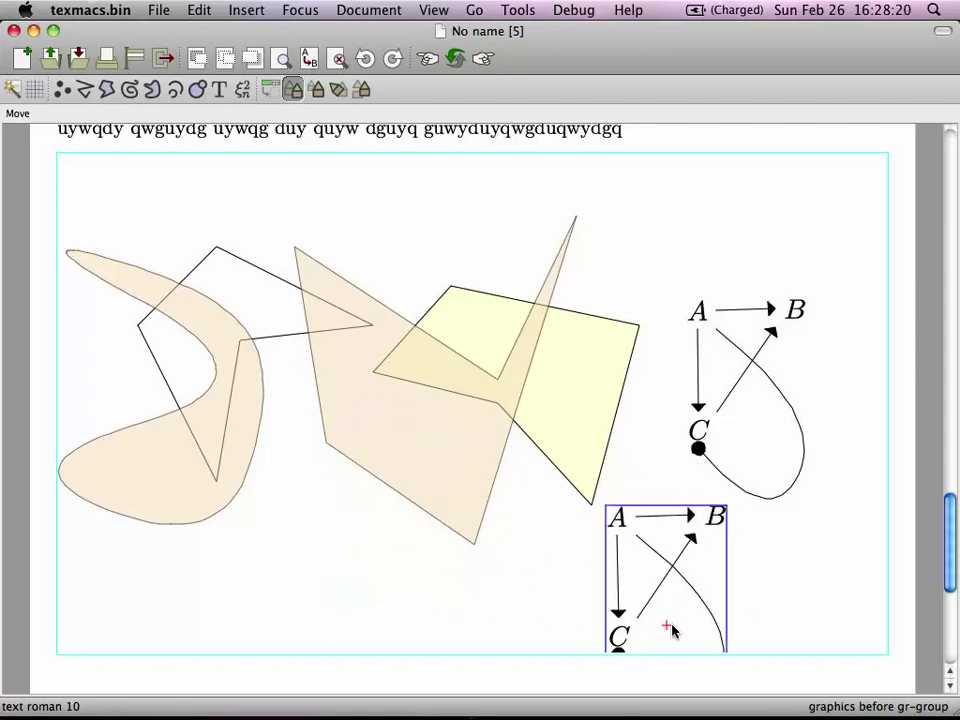
# - Shift the drawing's contents up within the frame and zoom them out so the whole copied diagram fits inside
pyautogui.moveTo(950, 545)
pyautogui.mouseDown()
pyautogui.moveTo(950, 566)
pyautogui.moveTo(950, 557)
pyautogui.mouseUp()
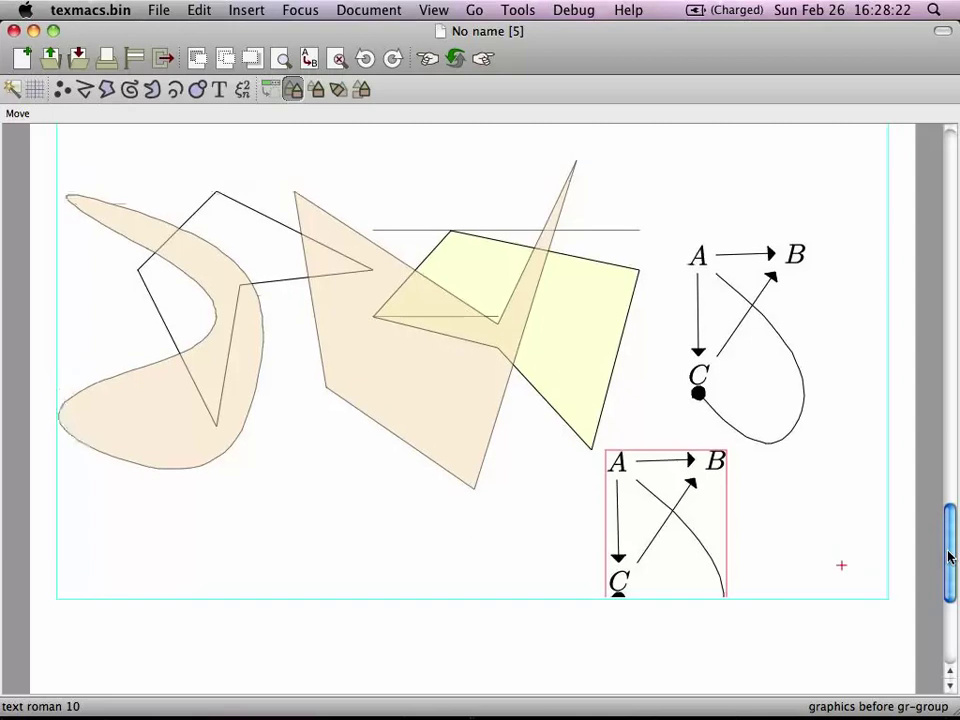
pyautogui.scroll(-3, 865, 557)
pyautogui.scroll(-1, 865, 557)
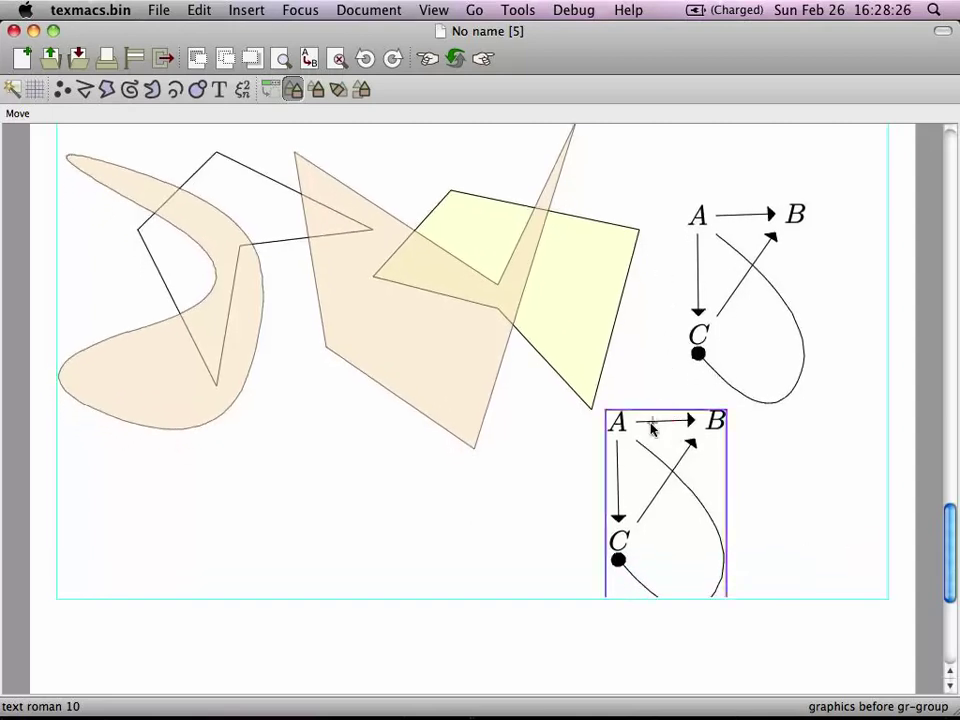
pyautogui.click(362, 91)
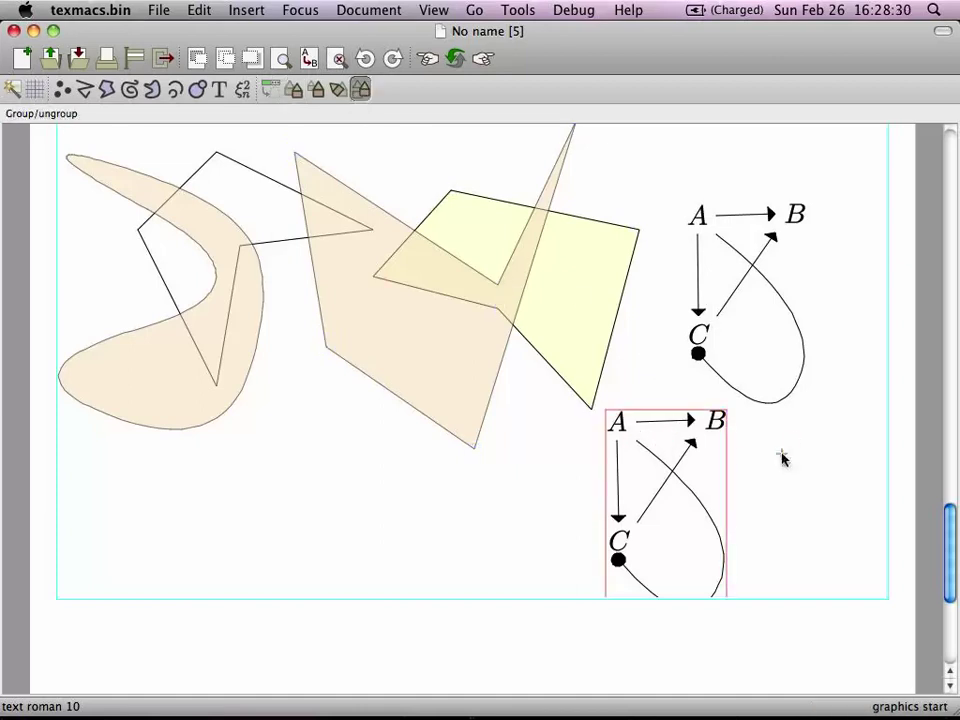
pyautogui.click(677, 453)
pyautogui.moveTo(954, 516)
pyautogui.mouseDown()
pyautogui.moveTo(950, 545)
pyautogui.moveTo(950, 537)
pyautogui.mouseUp()
pyautogui.click(874, 480)
pyautogui.press('Up')
pyautogui.press('Left')
pyautogui.press('Left')
pyautogui.press('Left')
pyautogui.press('Left')
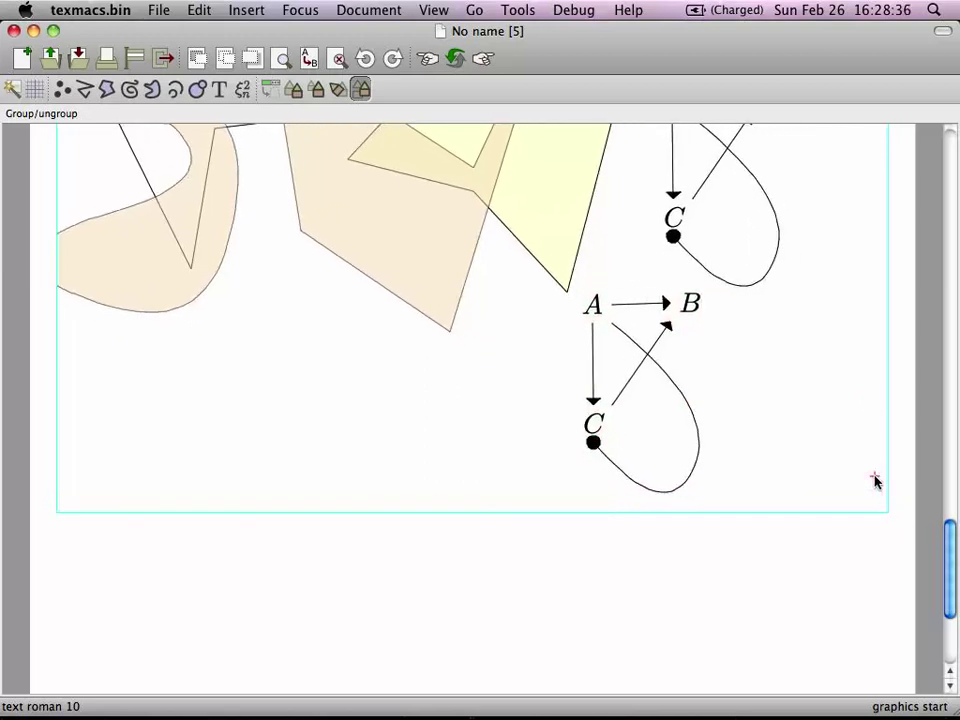
pyautogui.press('Down')
pyautogui.press('Down')
pyautogui.press('Down')
pyautogui.press('Down')
pyautogui.press('Down')
pyautogui.press('Down')
pyautogui.press('Down')
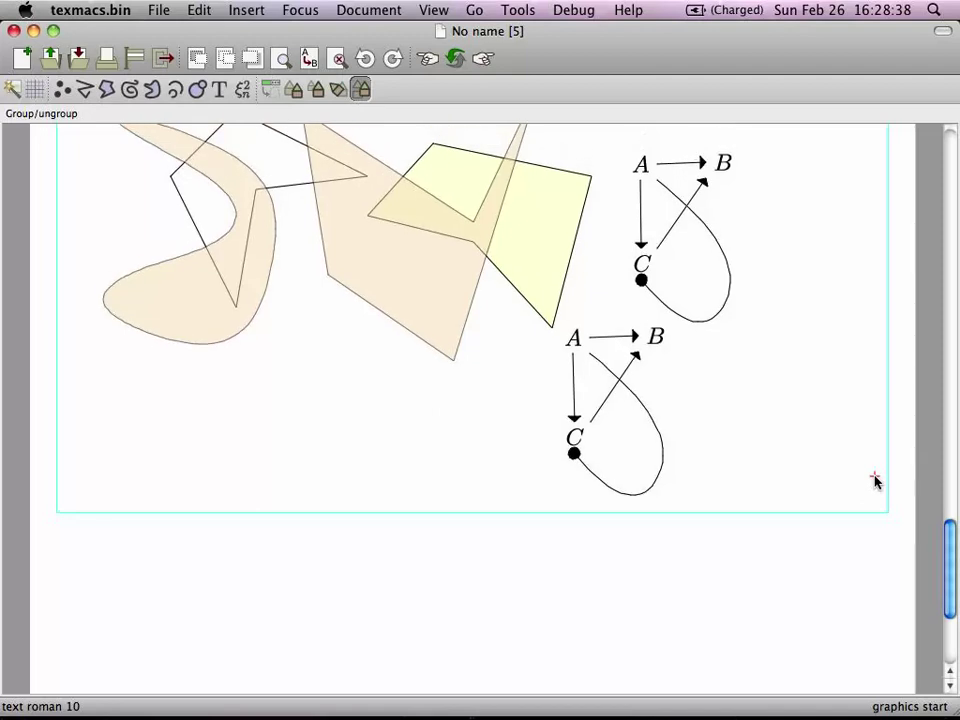
# - Ungroup the copied diagram and try starting a line at its B label, cancelling each attempt
pyautogui.click(573, 411)
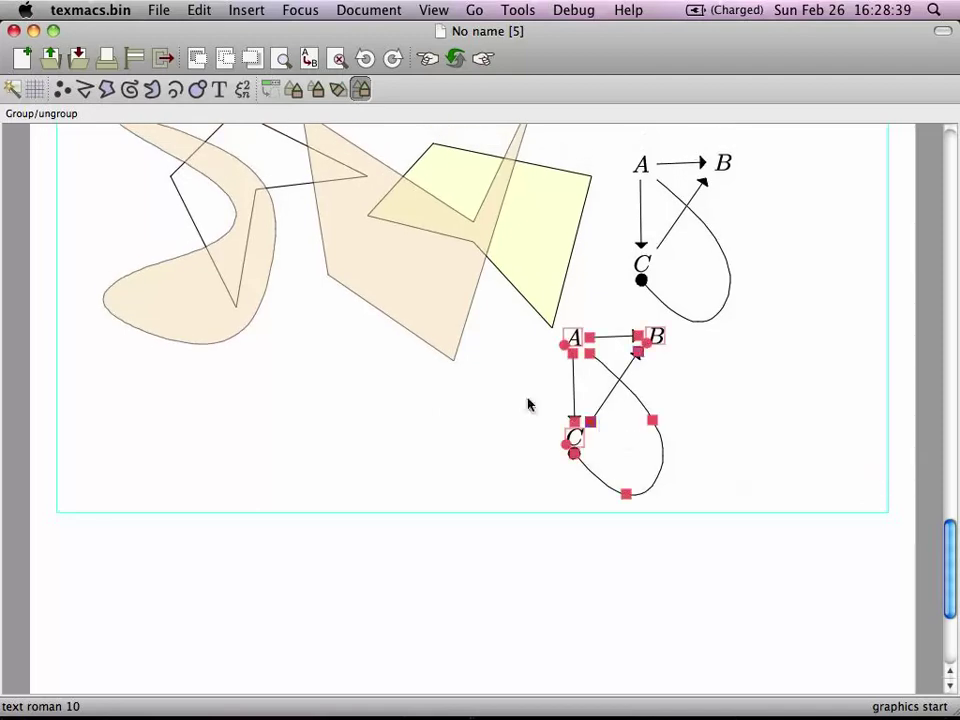
pyautogui.click(88, 90)
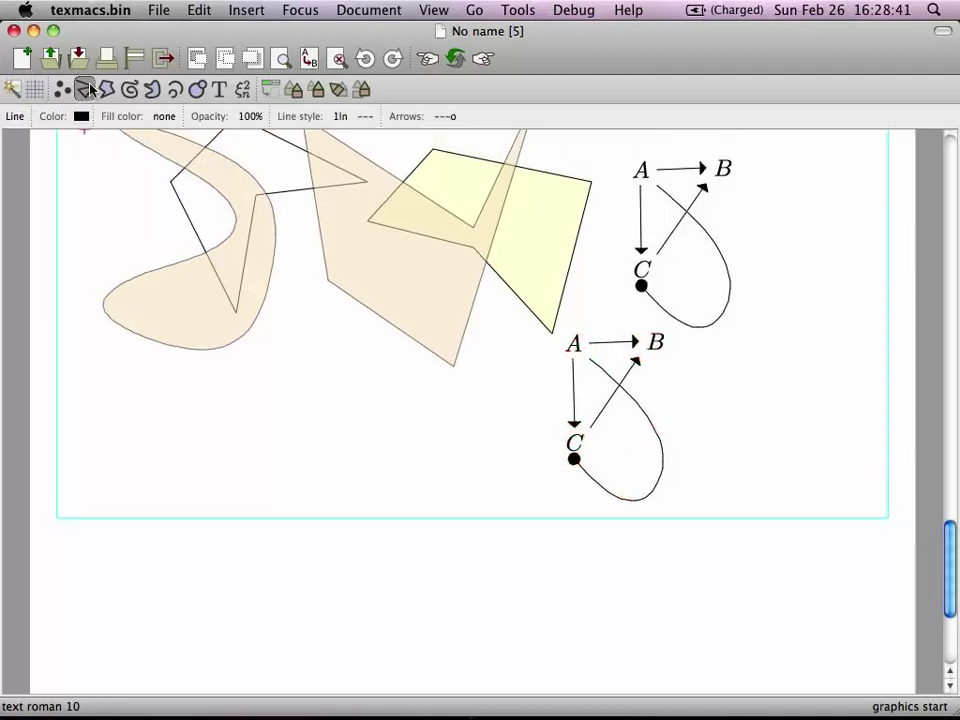
pyautogui.click(659, 344)
pyautogui.click(659, 344)
pyautogui.press('Escape')
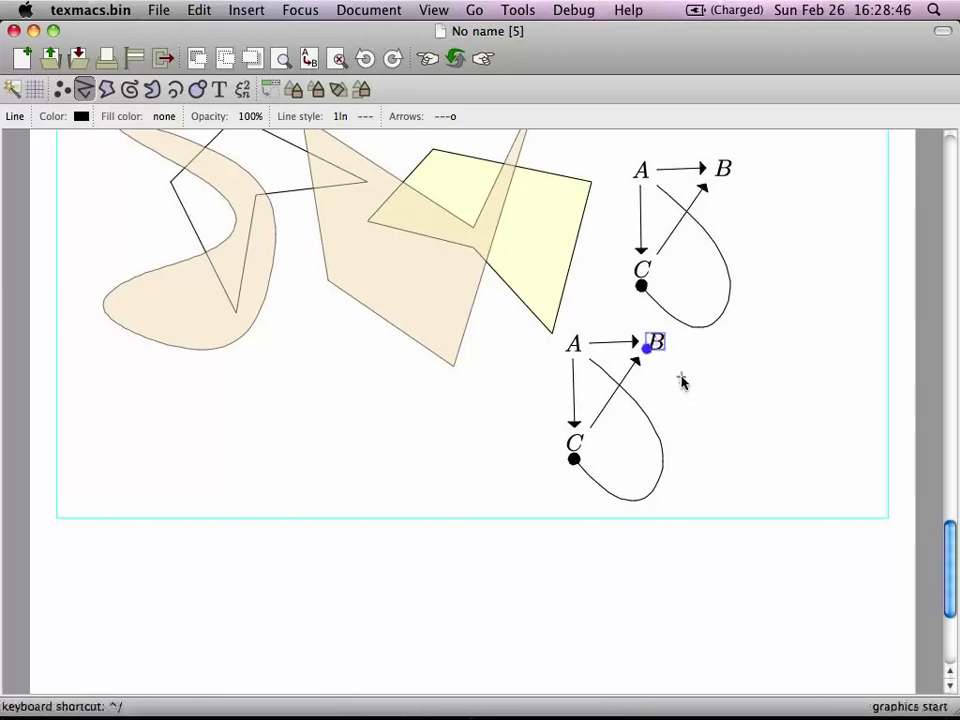
pyautogui.click(657, 344)
pyautogui.press('Escape')
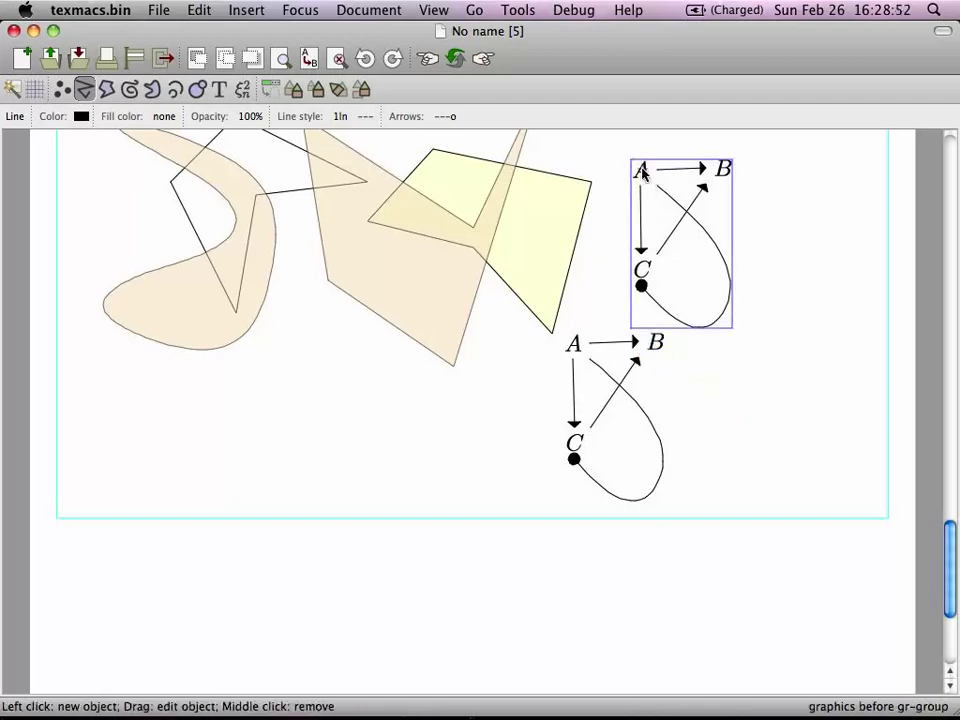
# - Cancel the line started at the original diagram and open its A label for editing as mathematics
pyautogui.click(663, 191)
pyautogui.press('Escape')
pyautogui.click(242, 90)
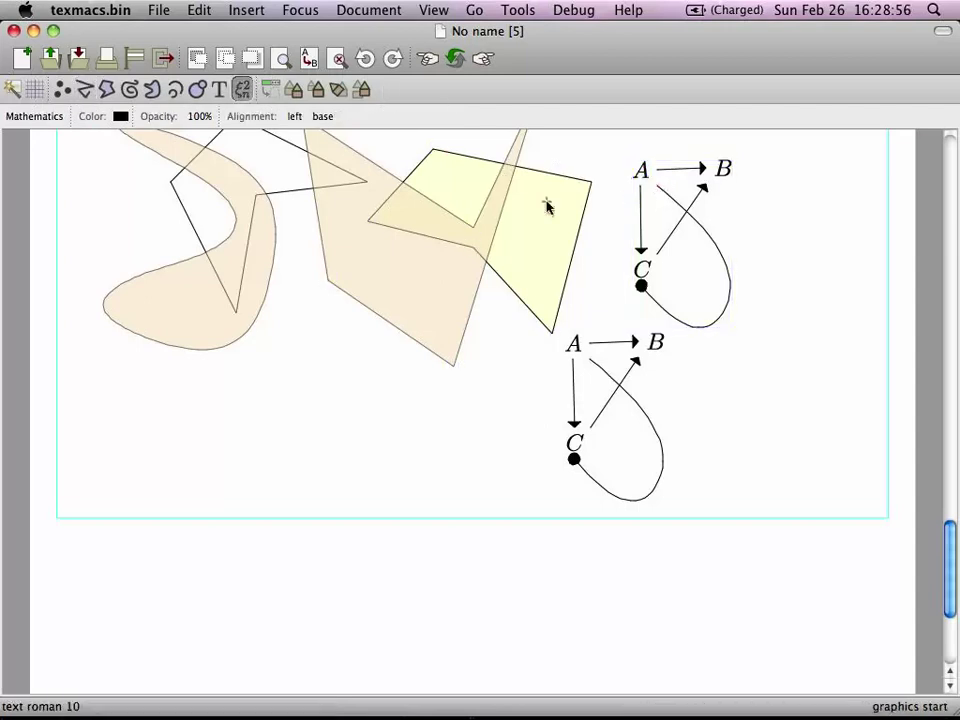
pyautogui.click(644, 177)
pyautogui.click(647, 178)
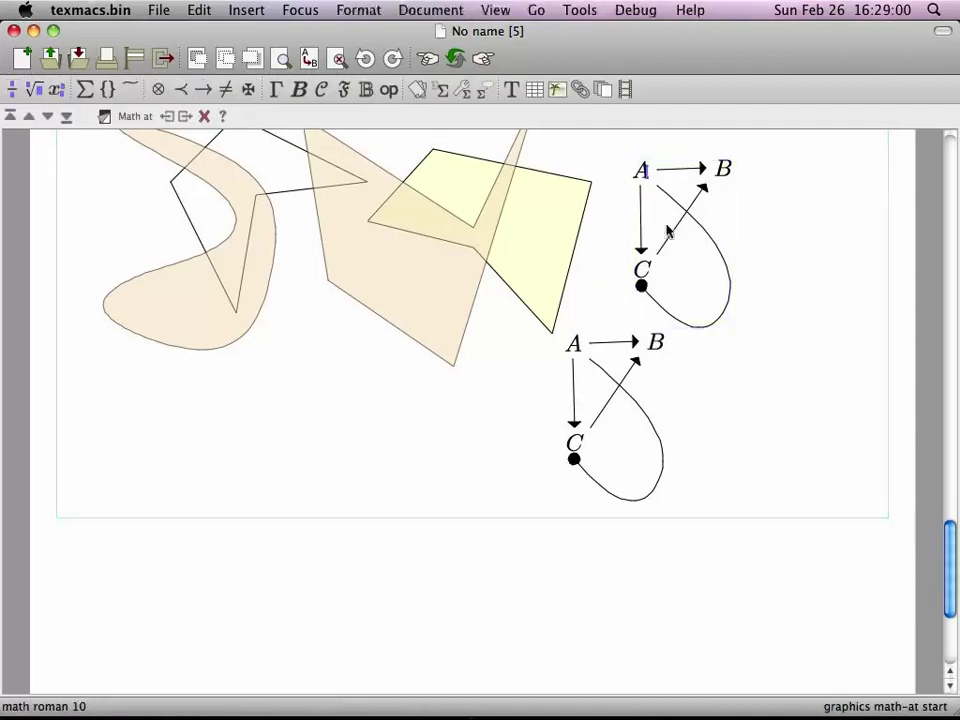
# - Place the text cursor in the copied diagram's A label and step it back and forth between the A, B and C labels
pyautogui.click(575, 347)
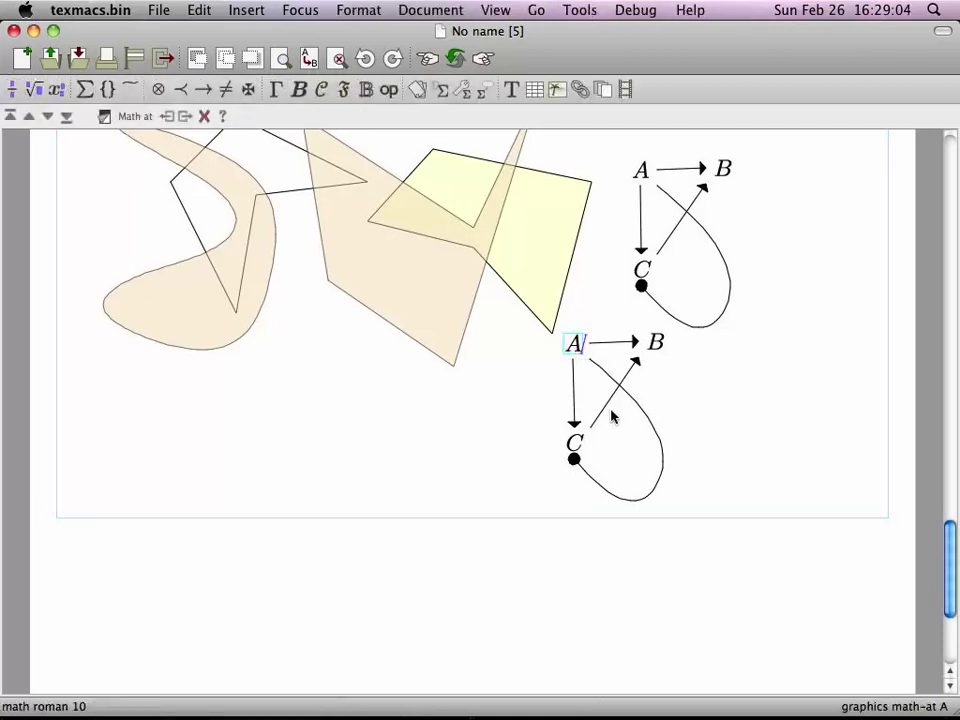
pyautogui.press('Right')
pyautogui.press('Left')
pyautogui.press('Left')
pyautogui.press('Down')
pyautogui.press('Up')
pyautogui.press('Right')
pyautogui.press('Right')
pyautogui.press('Left')
pyautogui.press('Right')
pyautogui.press('Left')
pyautogui.press('Down')
pyautogui.press('Up')
pyautogui.press('Right')
pyautogui.press('Right')
pyautogui.press('Left')
pyautogui.press('Left')
pyautogui.press('Right')
pyautogui.press('Right')
pyautogui.press('Left')
pyautogui.press('Left')
pyautogui.press('Left')
pyautogui.press('Down')
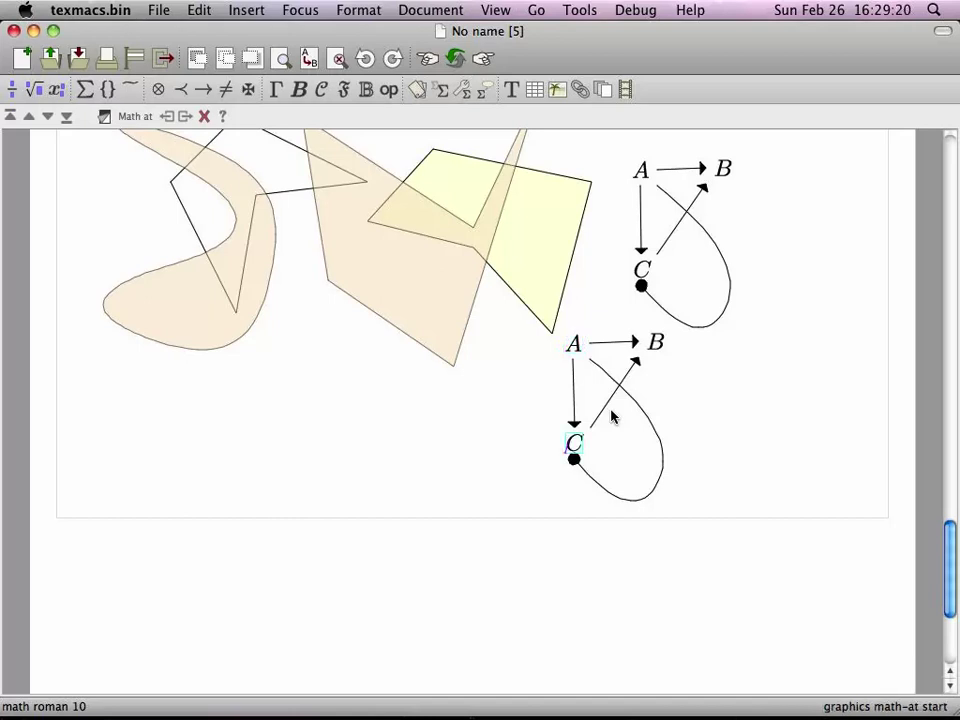
pyautogui.press('Right')
pyautogui.press('Right')
pyautogui.press('Left')
pyautogui.press('Left')
pyautogui.press('Down')
pyautogui.press('Up')
pyautogui.press('Right')
pyautogui.press('Right')
pyautogui.press('Down')
pyautogui.press('Up')
pyautogui.press('Right')
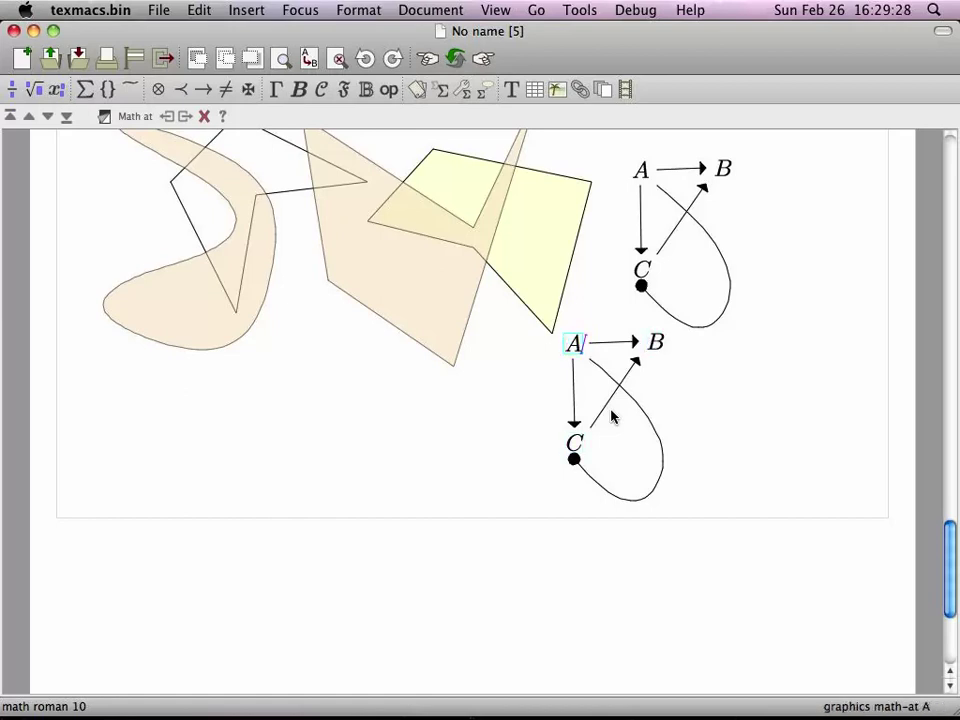
pyautogui.press('Right')
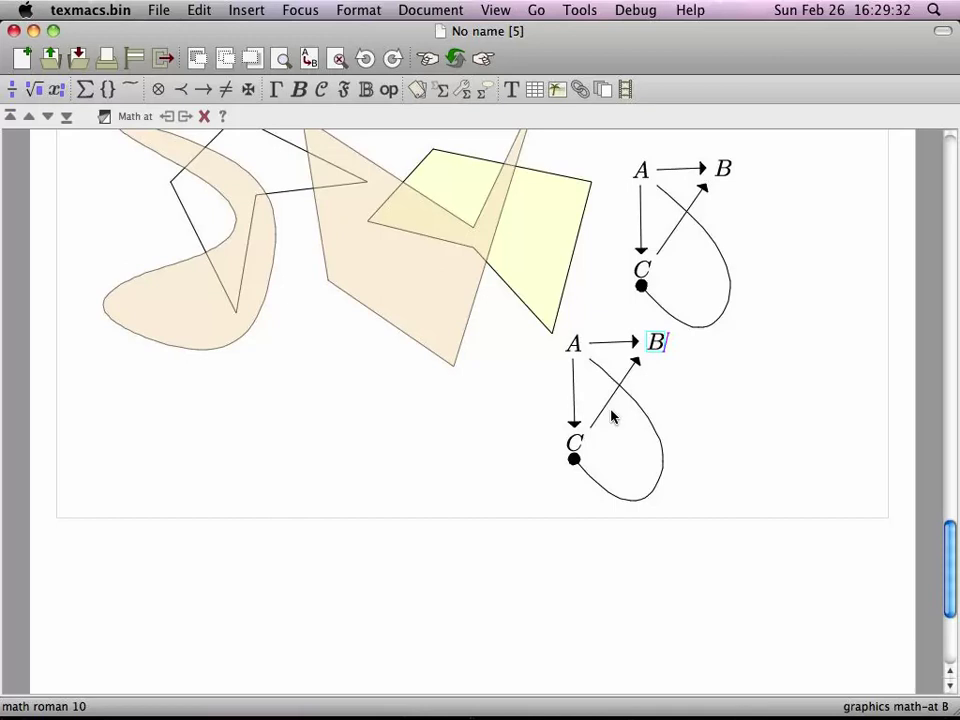
pyautogui.press('Left')
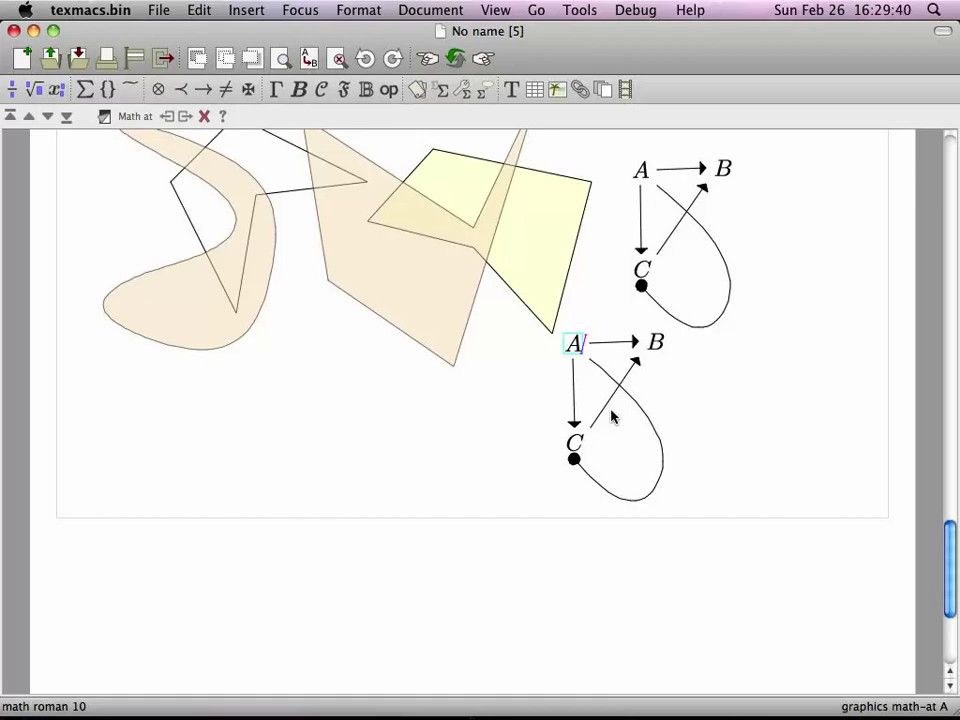
pyautogui.press('Down')
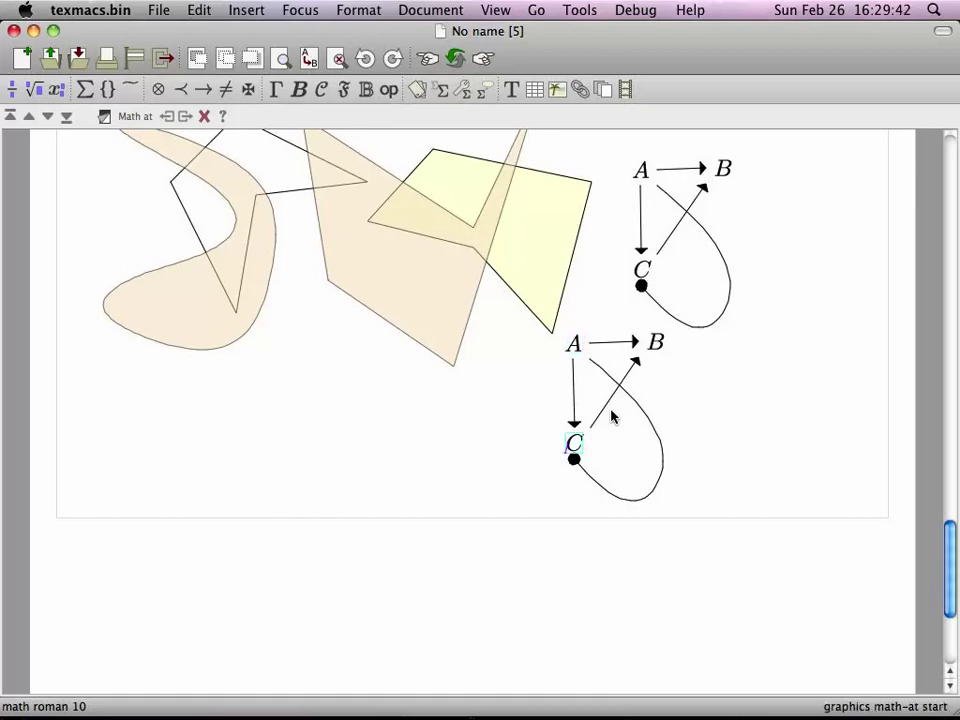
pyautogui.press('Up')
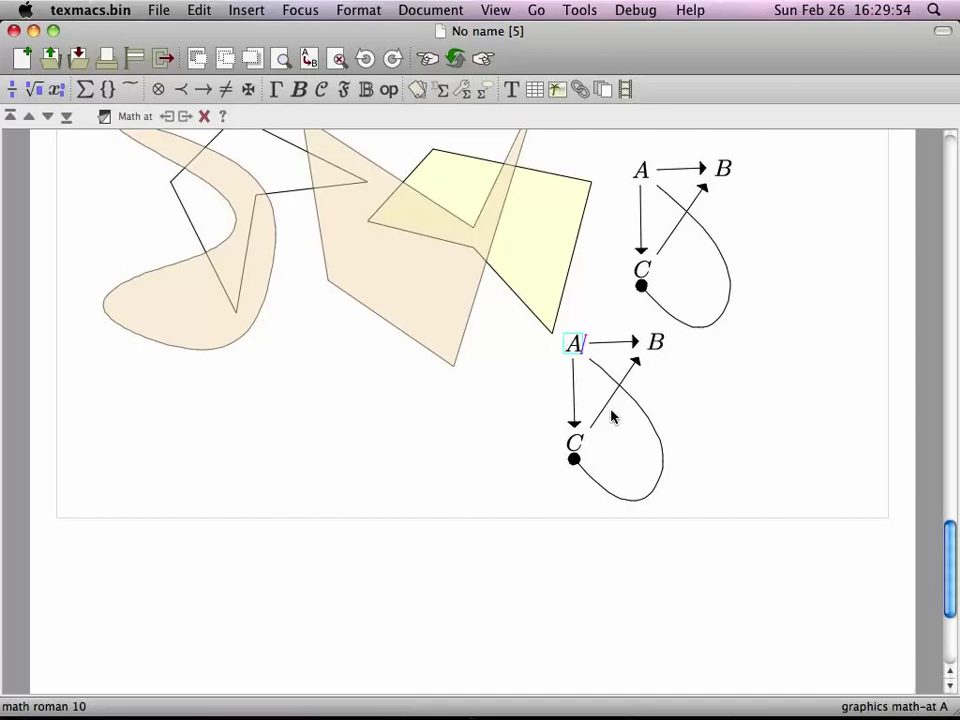
pyautogui.press('Right')
pyautogui.press('Right')
pyautogui.press('Right')
pyautogui.press('Right')
pyautogui.press('Right')
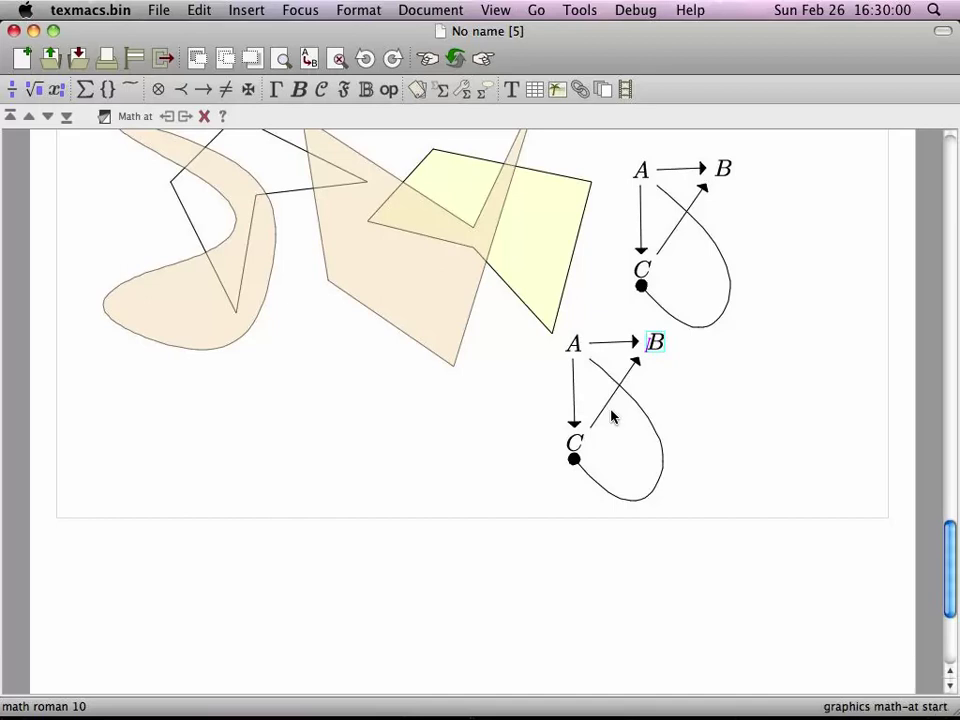
pyautogui.press('Right')
pyautogui.press('Right')
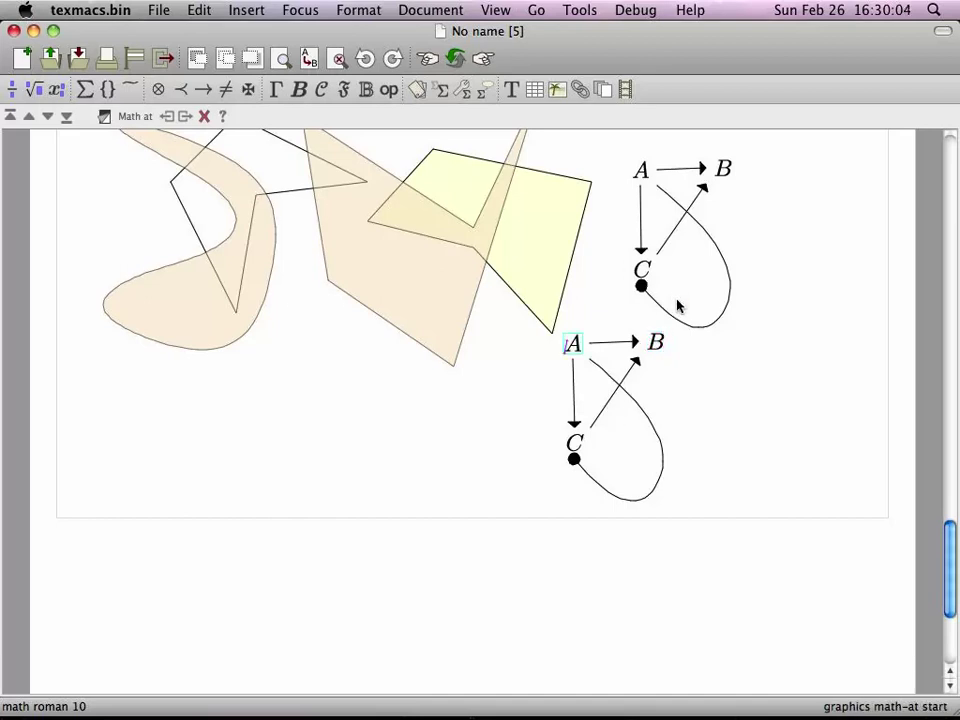
# - Add a two-line paragraph of filler text directly below the drawing, starting with "edieuhdewf iuewhfiuew fiehw iufew"
pyautogui.scroll(5, 677, 305)
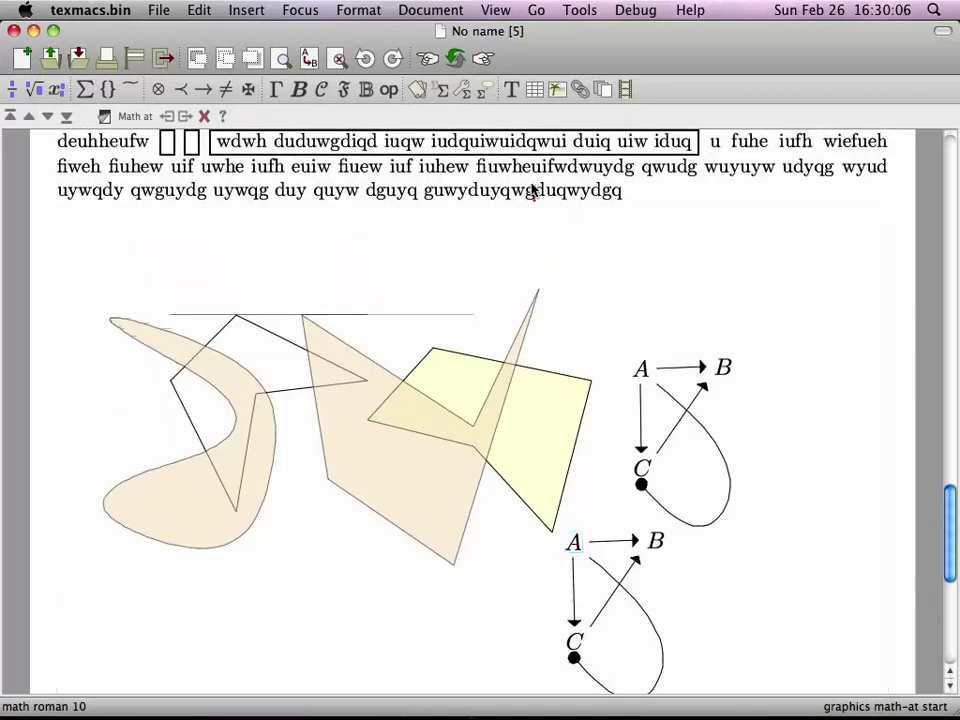
pyautogui.click(533, 190)
pyautogui.moveTo(953, 541)
pyautogui.mouseDown()
pyautogui.moveTo(951, 590)
pyautogui.moveTo(951, 550)
pyautogui.mouseUp()
pyautogui.press('Down')
pyautogui.press('Return')
pyautogui.write('e')
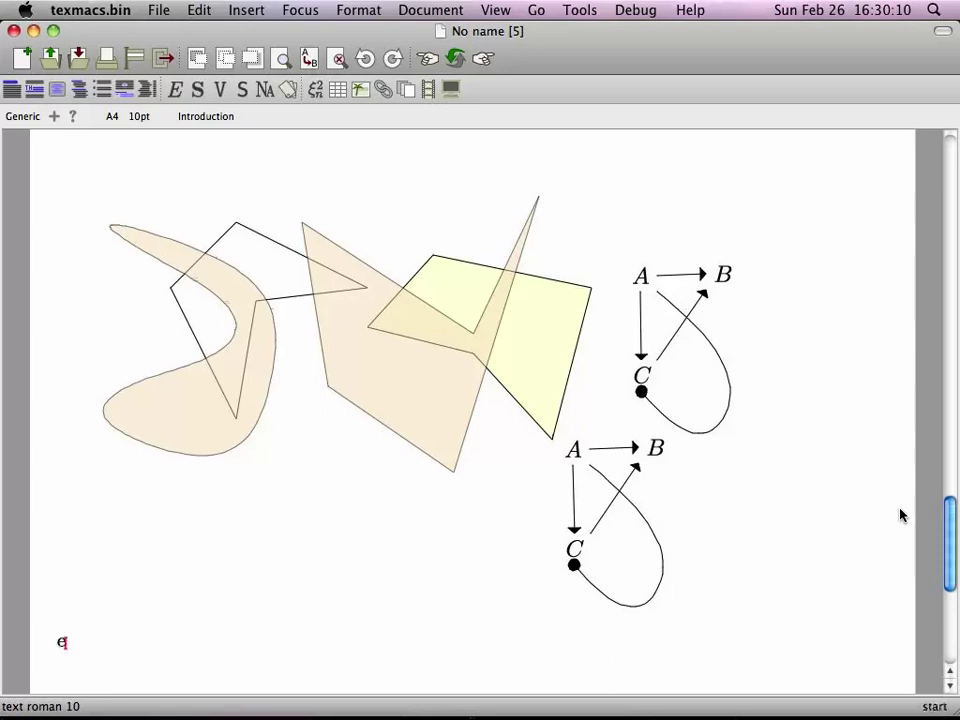
pyautogui.write('dieuhdewf iuewhfiuew fiehw iufew iufi euwf iuhew fiuew iufew iuf ewiufiuwef iuwe iuf ewiuf uiwe fhiuew fhiuew iuhf ewihuf eiwuf iuehwfw')
# - Step the text cursor up from the new paragraph past the drawing to the table, and back down below the paragraph
pyautogui.press('Up')
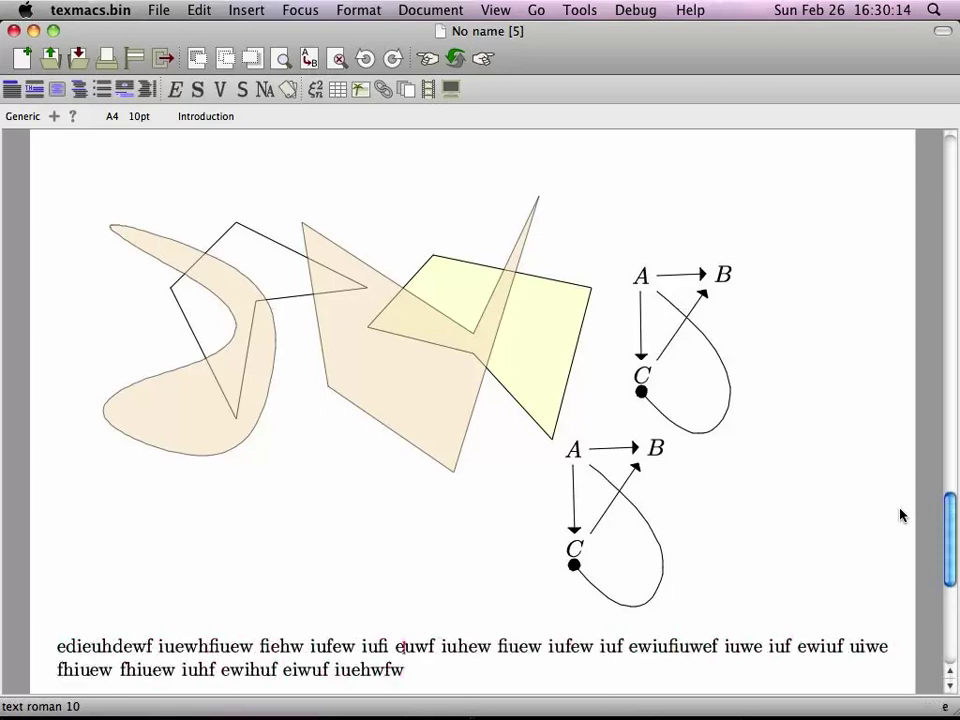
pyautogui.press('Up')
pyautogui.press('Down')
pyautogui.press('Down')
pyautogui.press('Down')
pyautogui.press('Up')
pyautogui.press('Up')
pyautogui.press('Down')
pyautogui.press('Down')
pyautogui.press('Up')
pyautogui.press('Down')
pyautogui.press('Up')
pyautogui.press('Up')
pyautogui.press('Up')
pyautogui.press('Up')
pyautogui.press('Up')
pyautogui.press('Up')
pyautogui.press('Up')
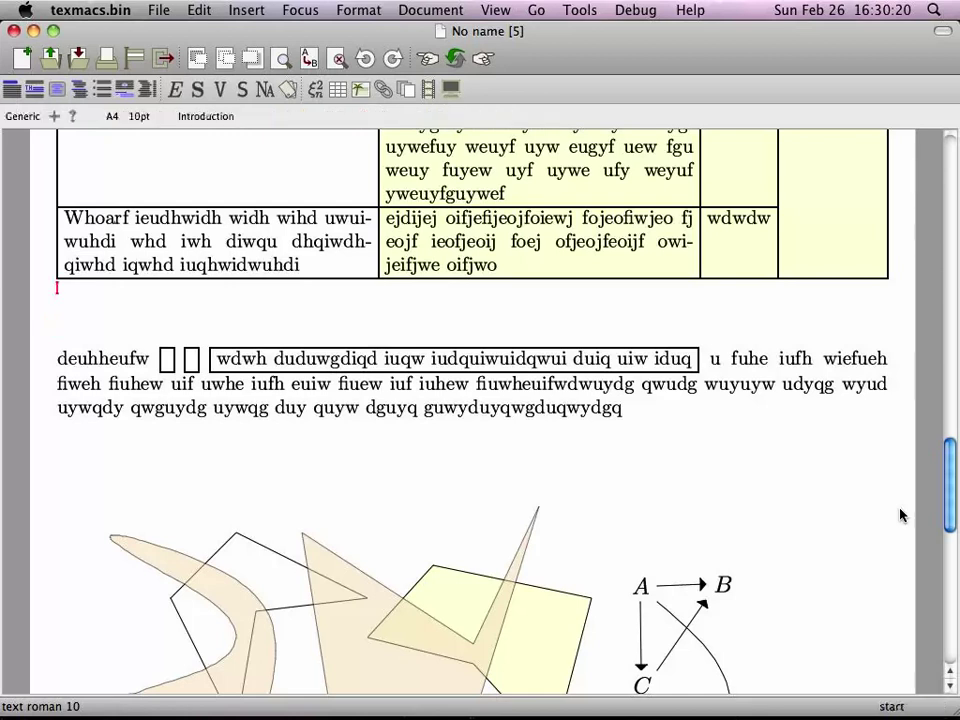
pyautogui.press('Down')
pyautogui.press('Down')
pyautogui.press('Down')
pyautogui.press('Down')
pyautogui.press('Down')
pyautogui.press('Down')
pyautogui.press('Down')
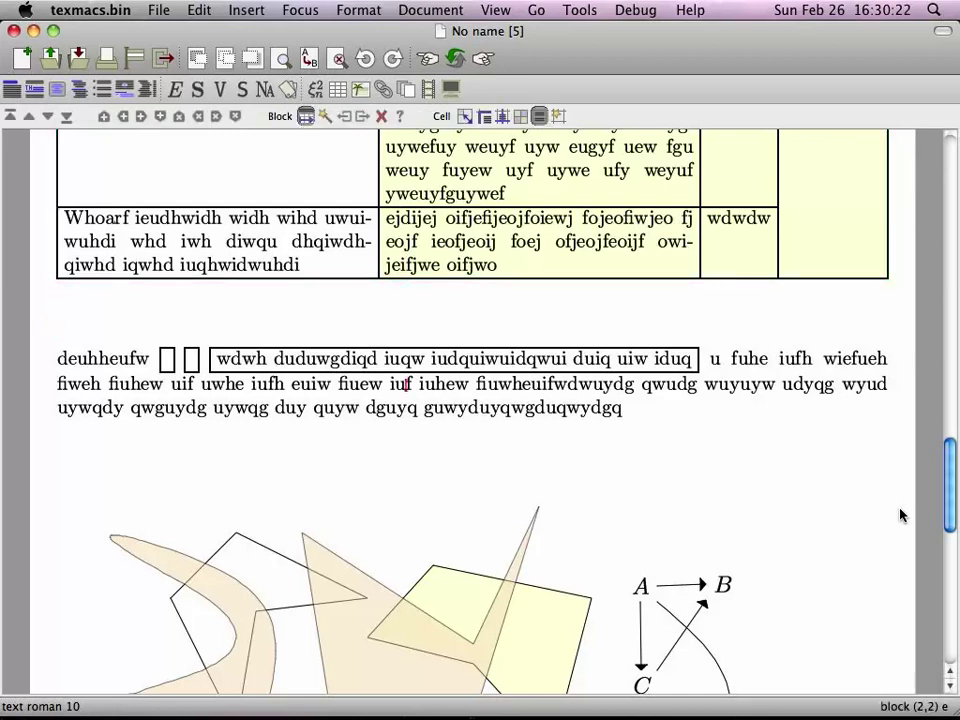
pyautogui.press('Down')
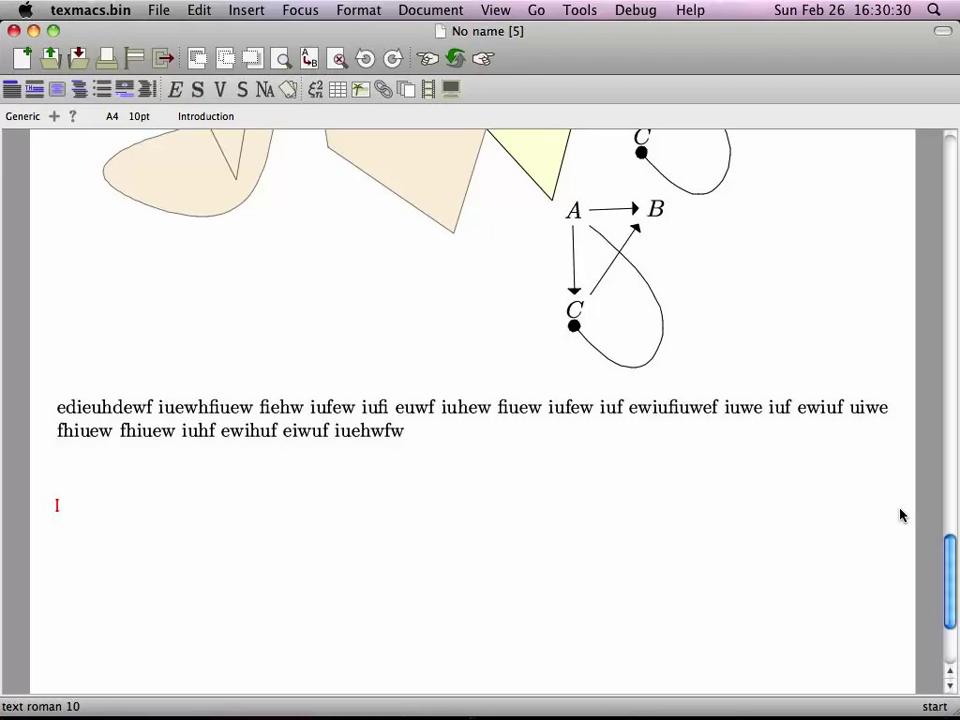
# - Delete the empty lines after the new filler paragraph and start one fresh line there
pyautogui.press('BackSpace')
pyautogui.press('BackSpace')
pyautogui.press('Return')
pyautogui.scroll(6, 900, 515)
pyautogui.scroll(-3, 900, 515)
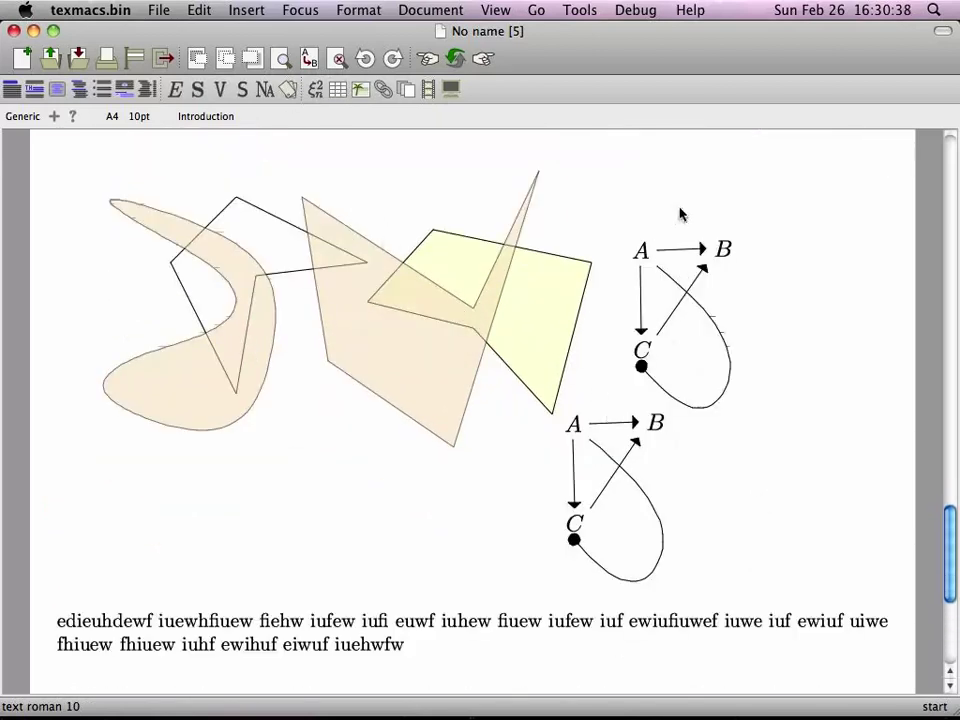
# - Reenter the drawing and, in group mode, select the yellow polygon, the copied A label, the black polygon and the filled spline
pyautogui.click(677, 480)
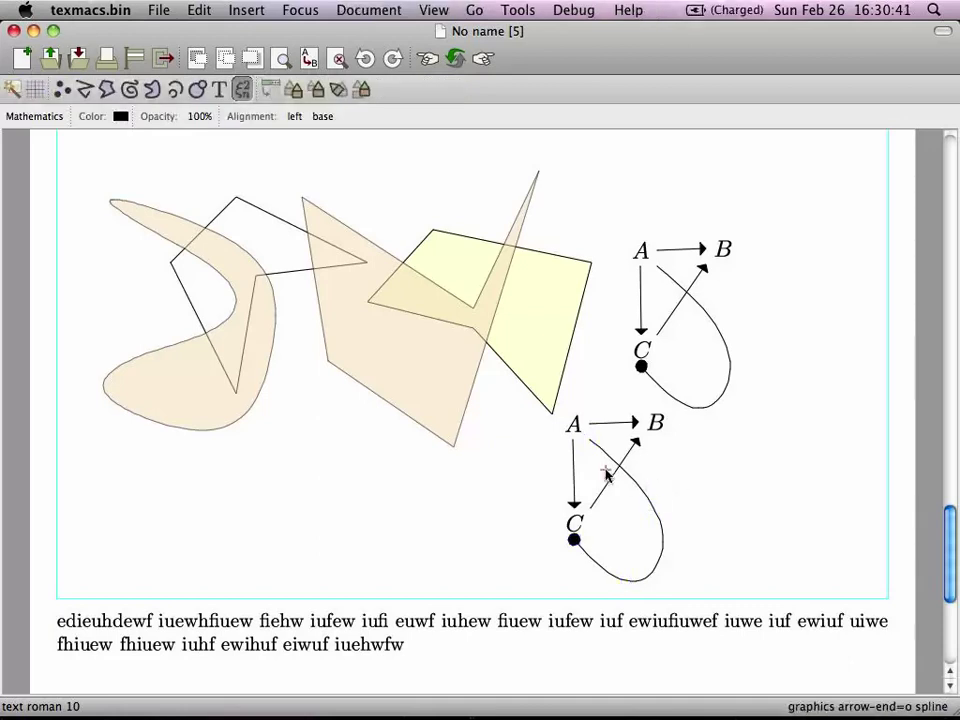
pyautogui.click(361, 90)
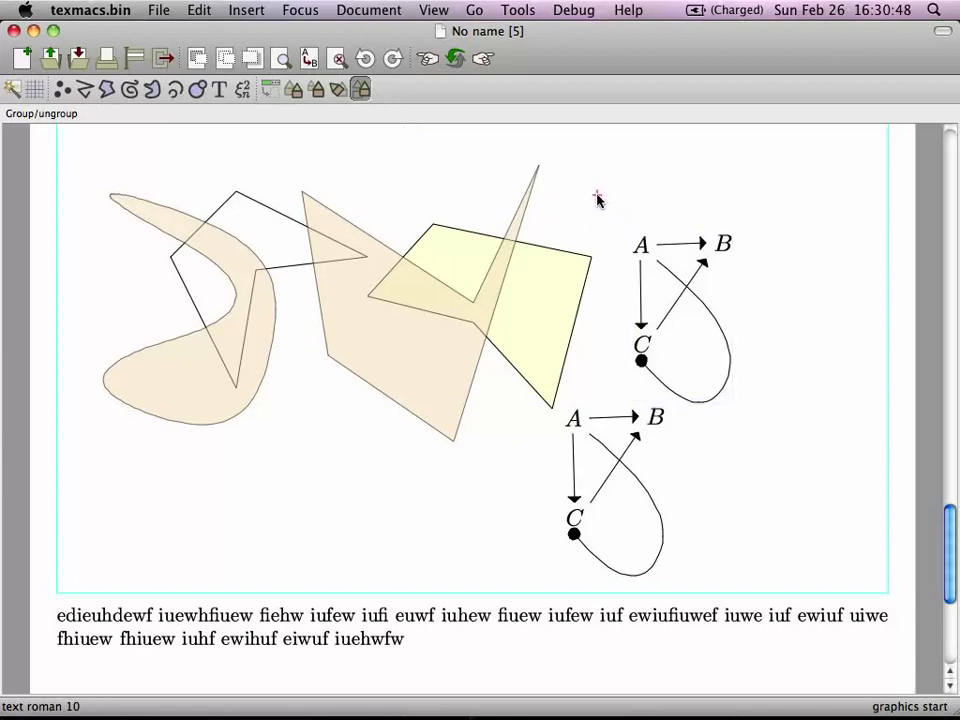
pyautogui.moveTo(597, 196); pyautogui.dragTo(133, 463)
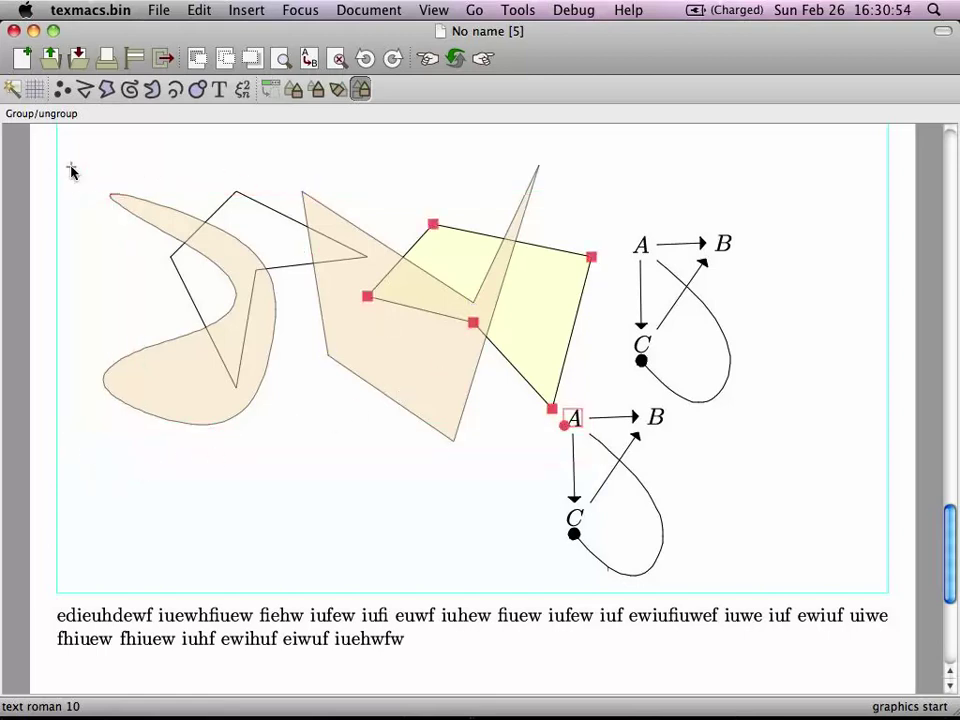
pyautogui.moveTo(71, 167); pyautogui.dragTo(613, 474)
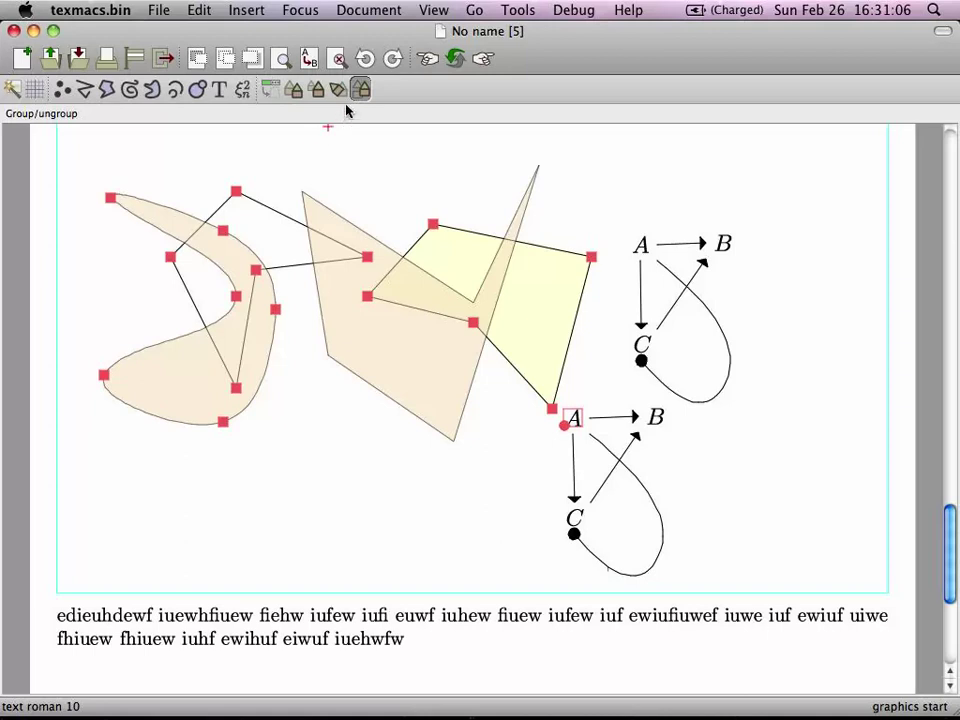
# - Try to move the selected shapes up and to the right, and leave the drawing
pyautogui.click(293, 89)
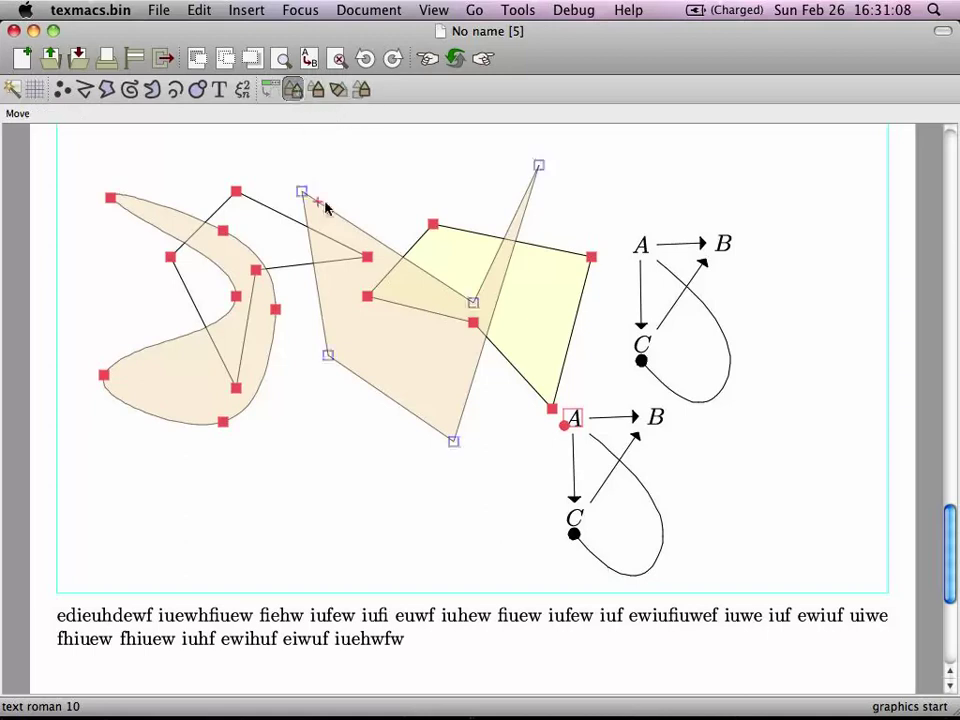
pyautogui.moveTo(336, 264); pyautogui.dragTo(388, 227)
pyautogui.press('Escape')
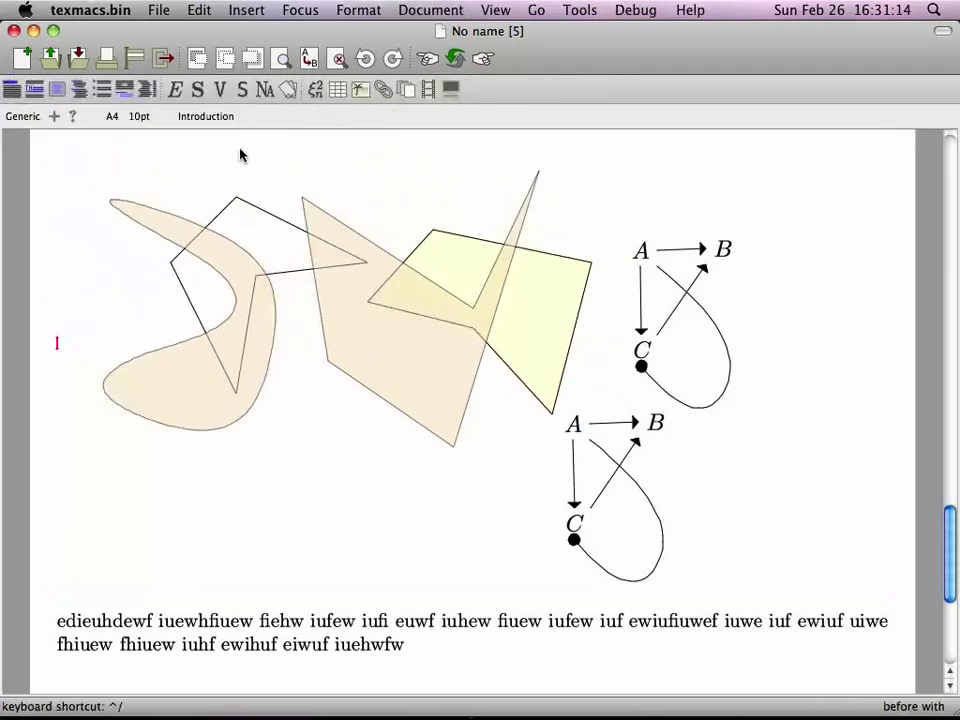
# - Switch the focus back and forth between the drawing and the filler paragraph below it, ending inside the drawing
pyautogui.click(296, 330)
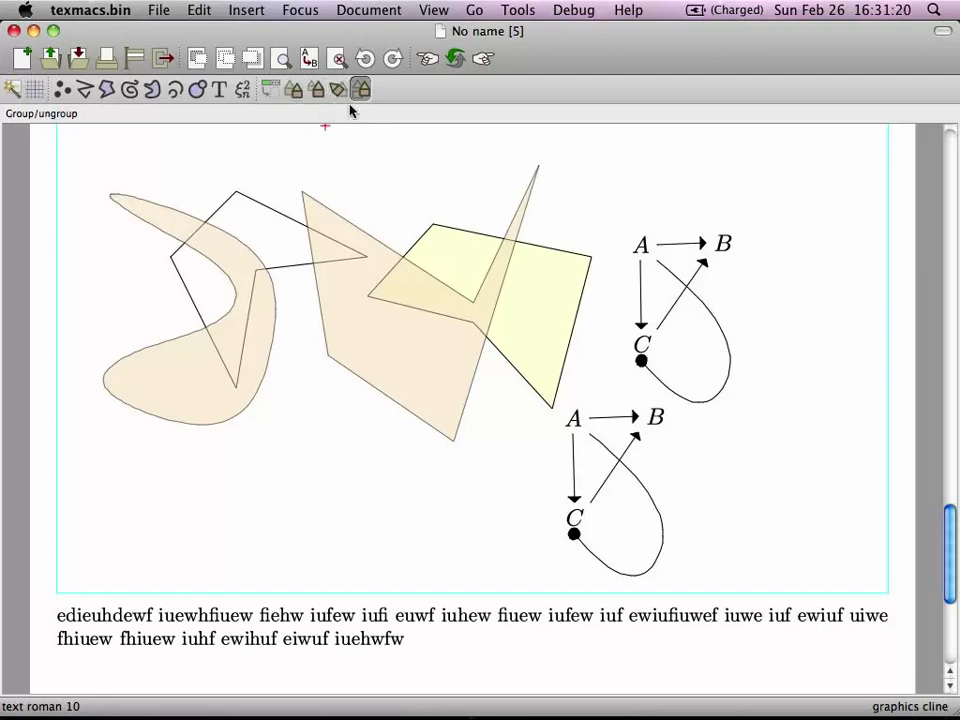
pyautogui.click(533, 622)
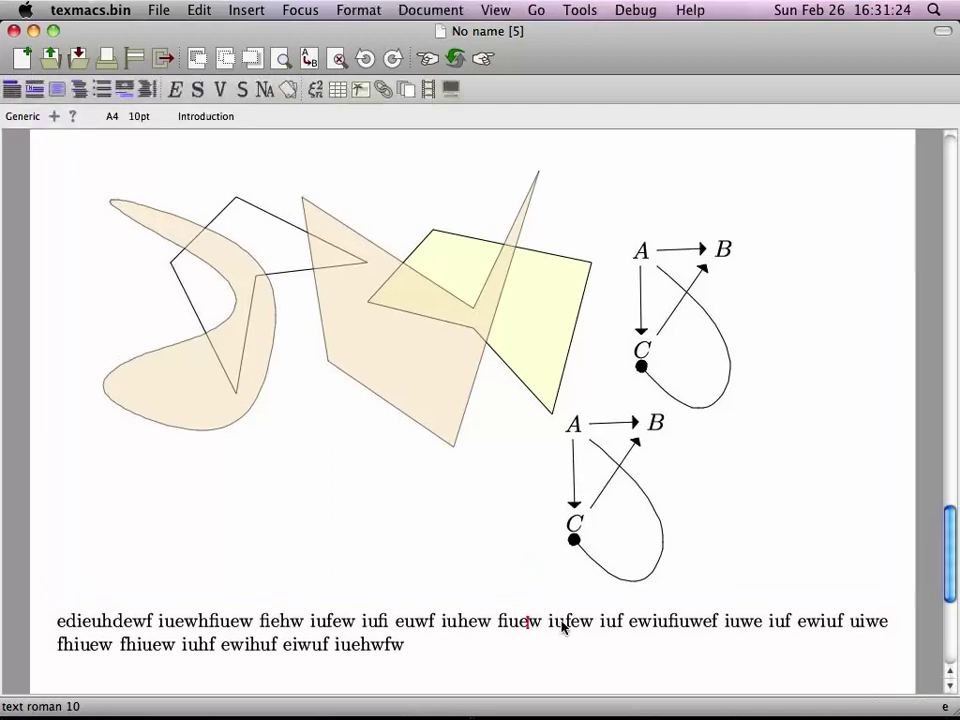
pyautogui.click(452, 527)
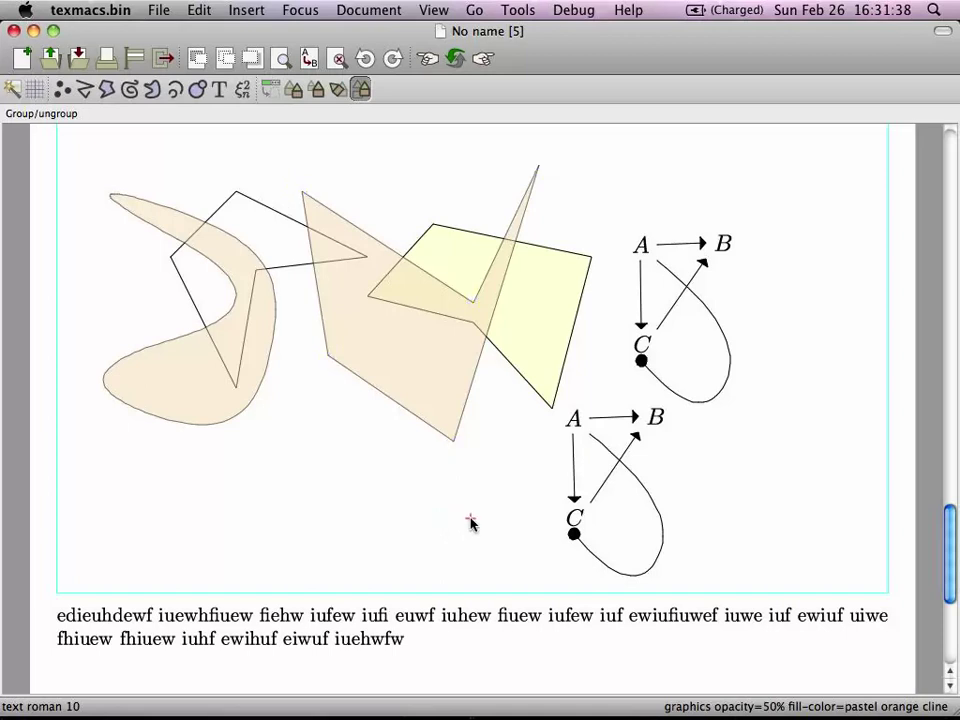
pyautogui.click(467, 521)
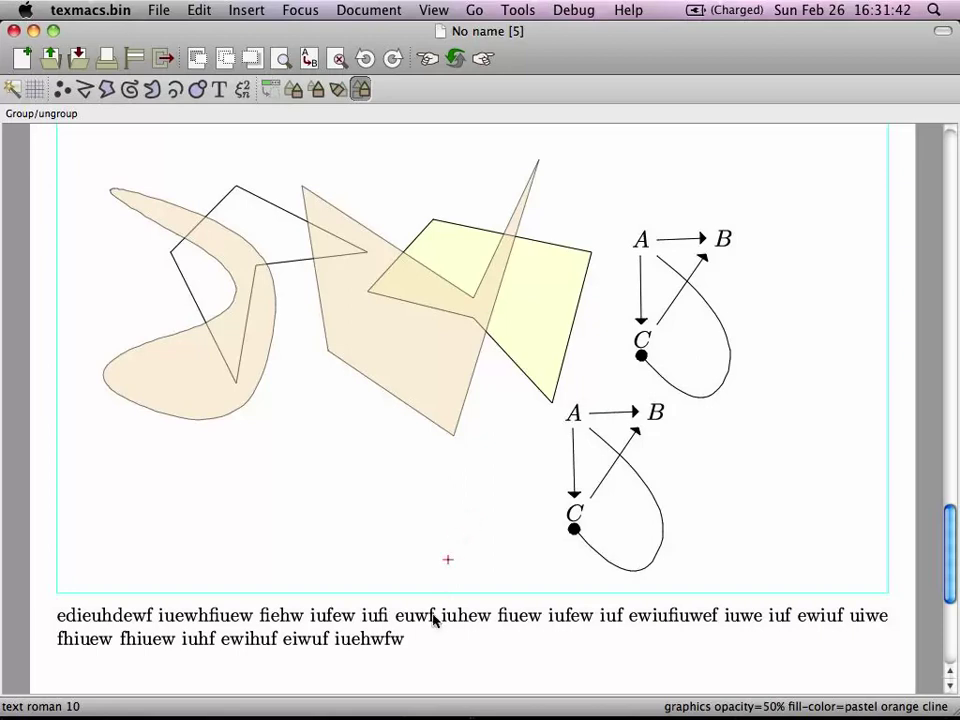
pyautogui.click(431, 656)
pyautogui.click(438, 474)
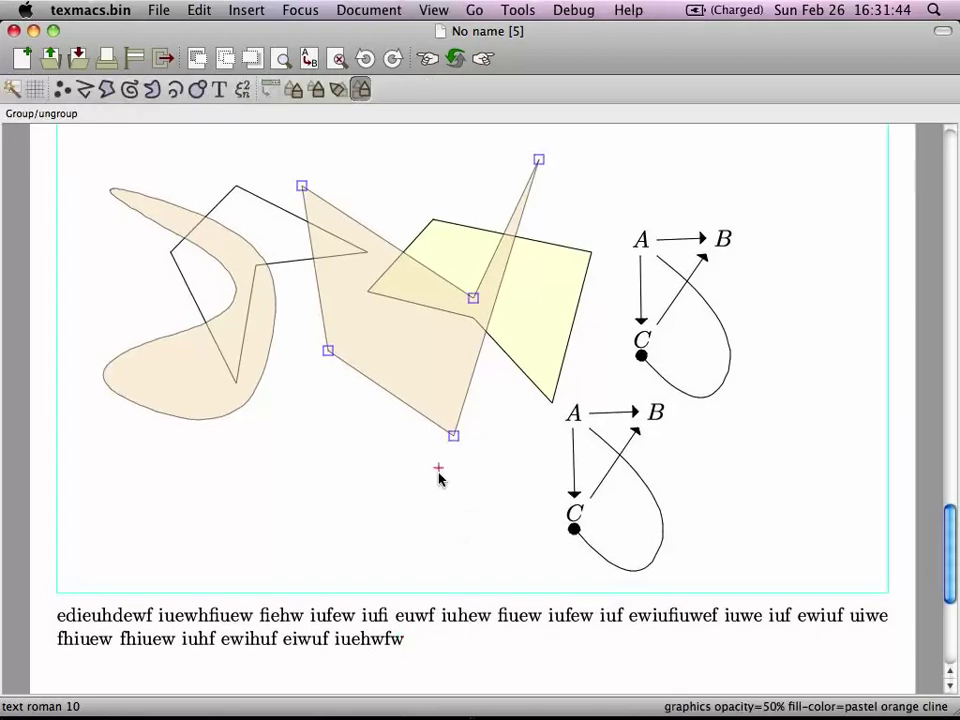
# - Zoom the drawing's contents in and out within the frame, leaving them zoomed out so both diagrams fit with extra margin
pyautogui.scroll(3, 438, 478)
pyautogui.scroll(-5, 438, 478)
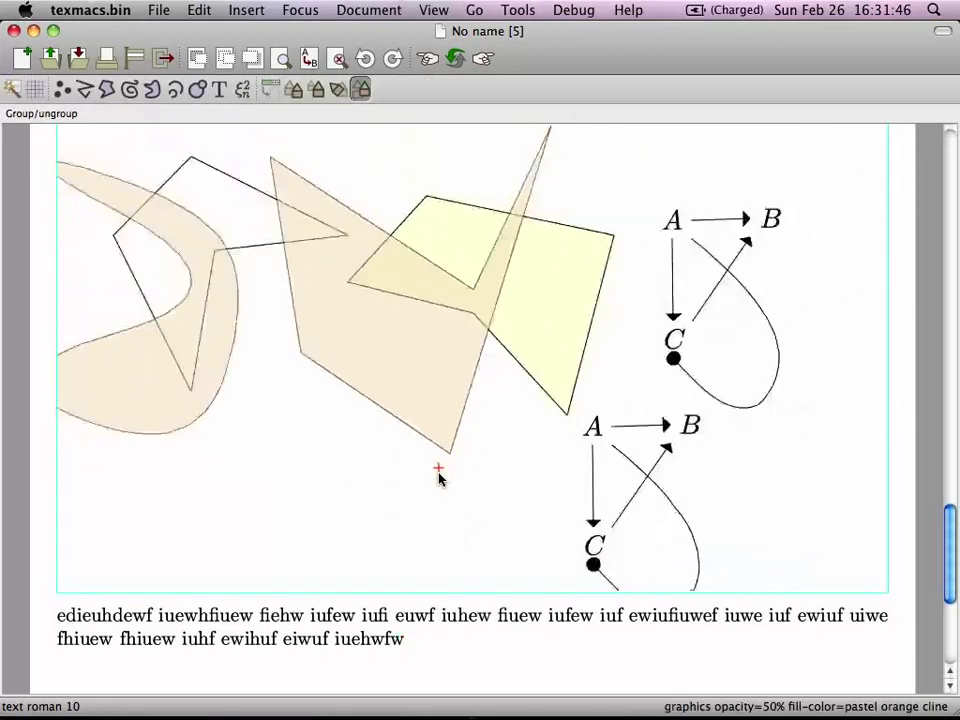
pyautogui.scroll(3, 438, 478)
pyautogui.scroll(-2, 438, 478)
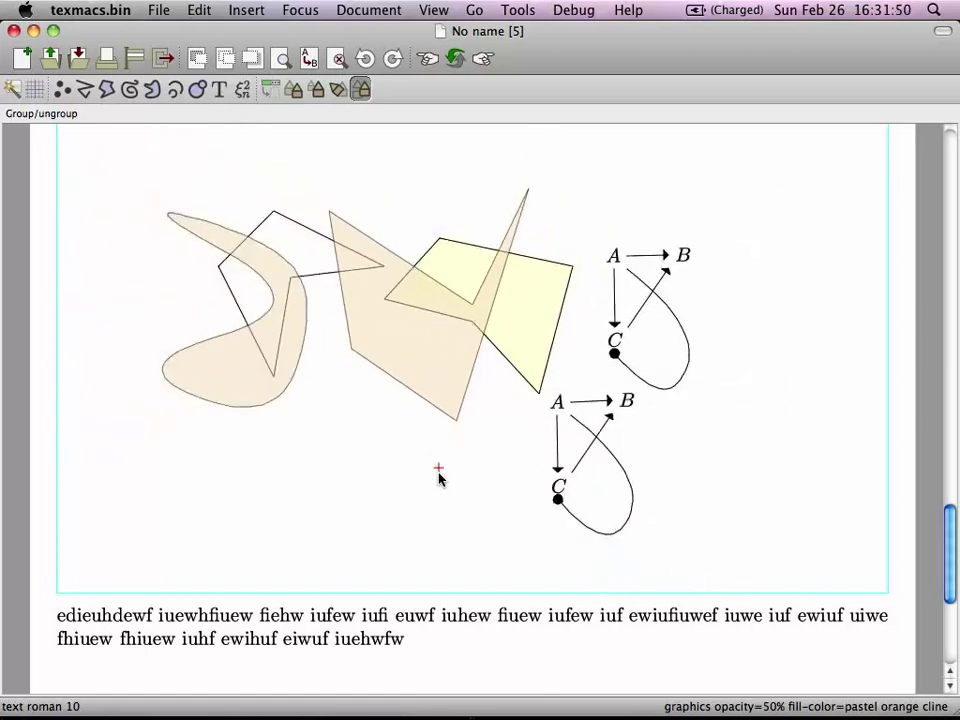
pyautogui.scroll(-2, 438, 478)
pyautogui.scroll(4, 438, 478)
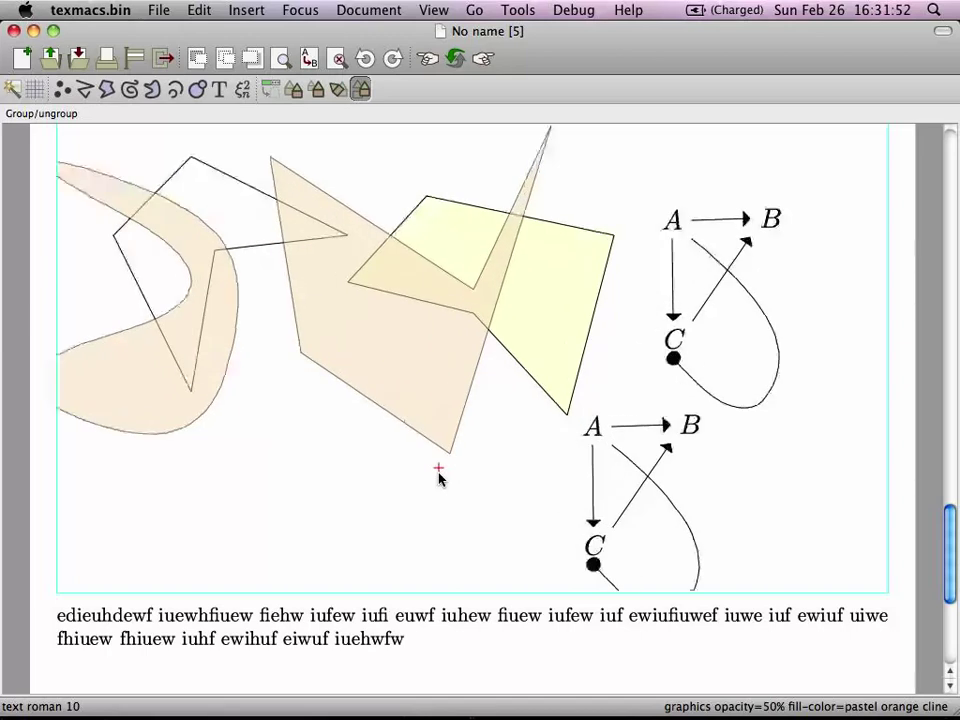
pyautogui.scroll(2, 438, 478)
pyautogui.scroll(-4, 438, 478)
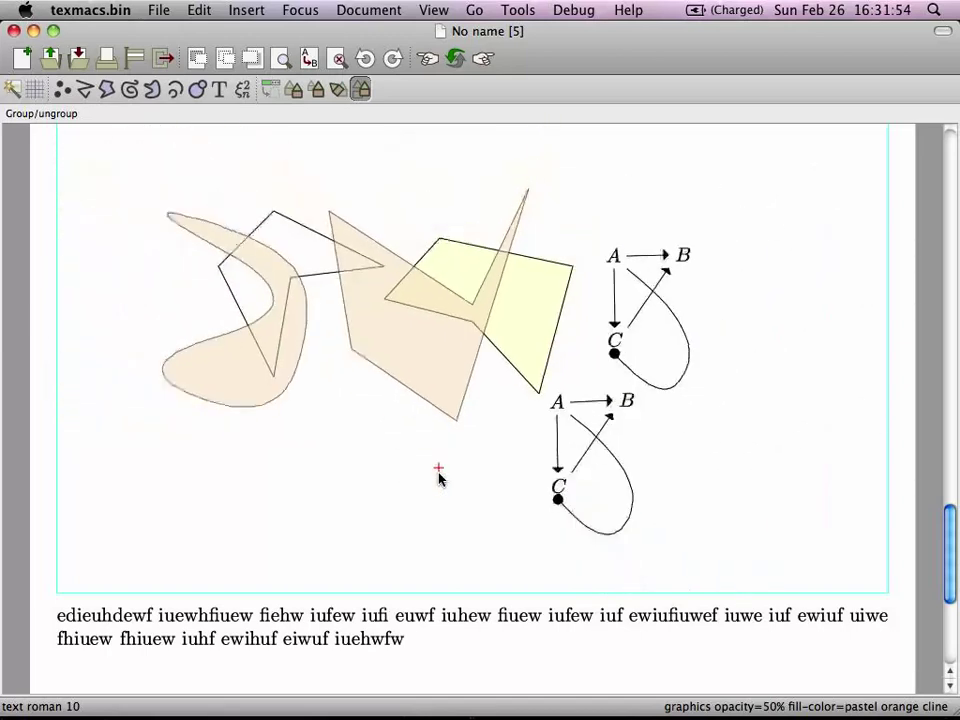
pyautogui.scroll(-2, 438, 478)
pyautogui.scroll(4, 438, 478)
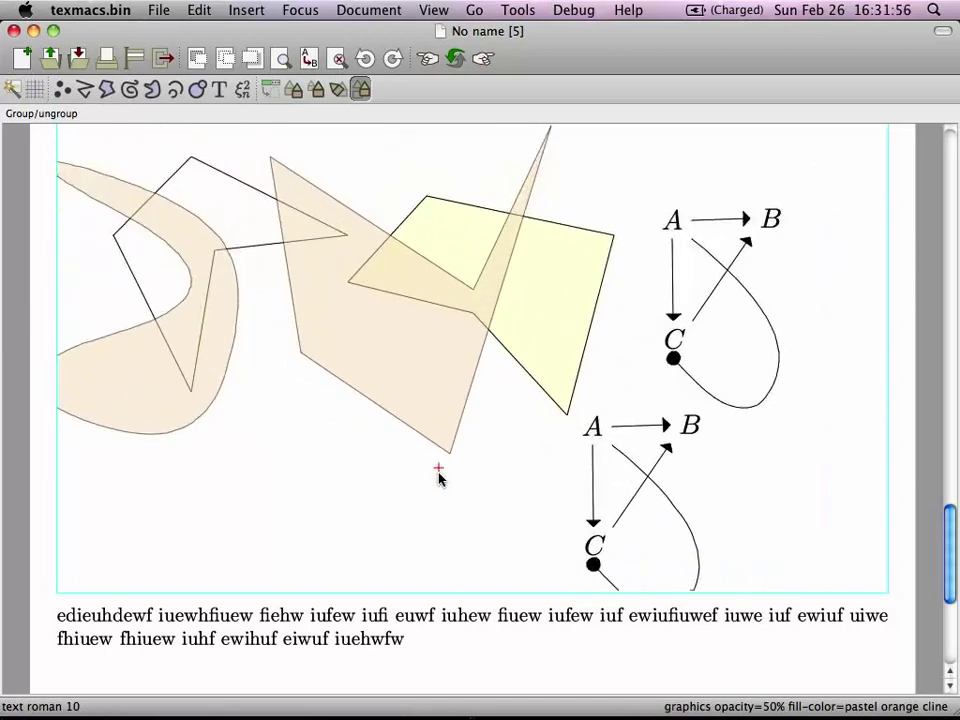
pyautogui.scroll(-2, 438, 478)
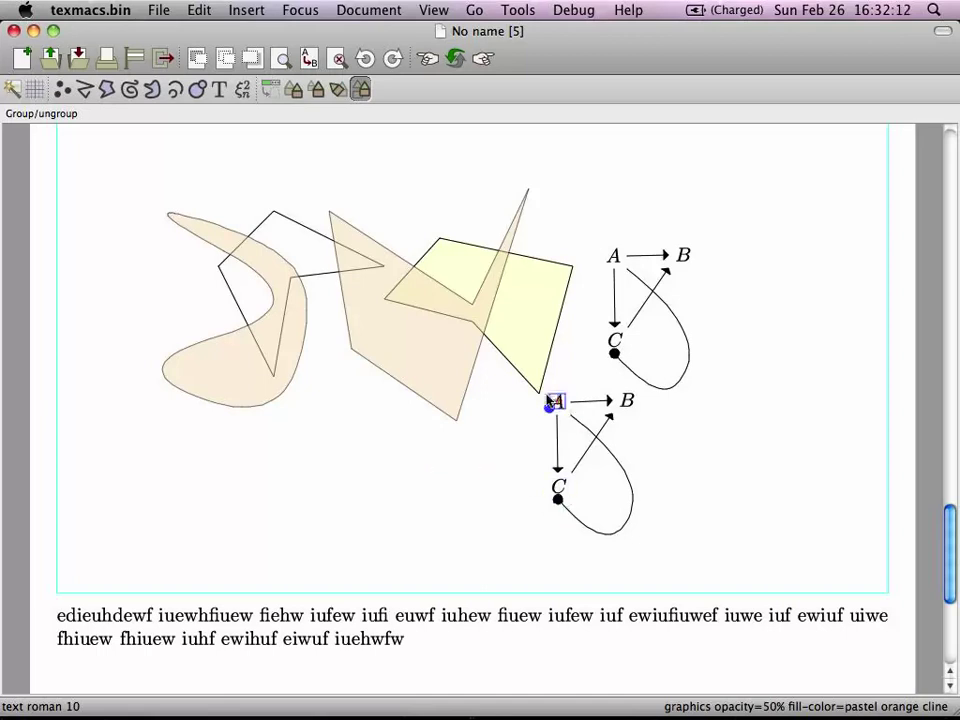
# - In mathematics mode, replace the lower diagram's A label with an A set in the small size
pyautogui.click(242, 89)
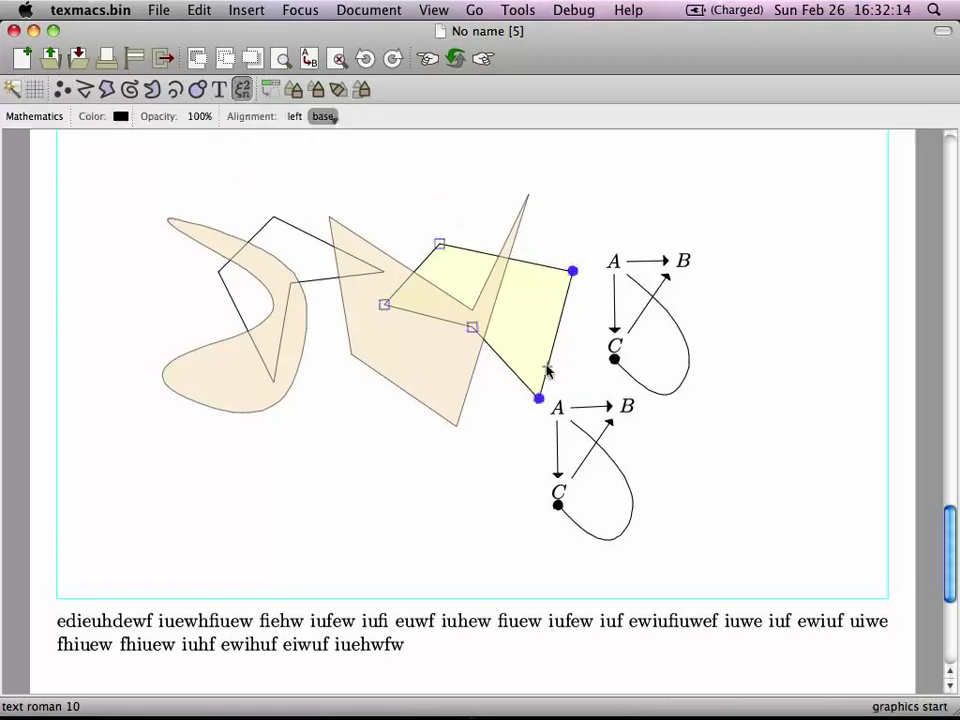
pyautogui.click(556, 408)
pyautogui.press('BackSpace')
pyautogui.write('\\small')
pyautogui.press('Return')
pyautogui.write('A')
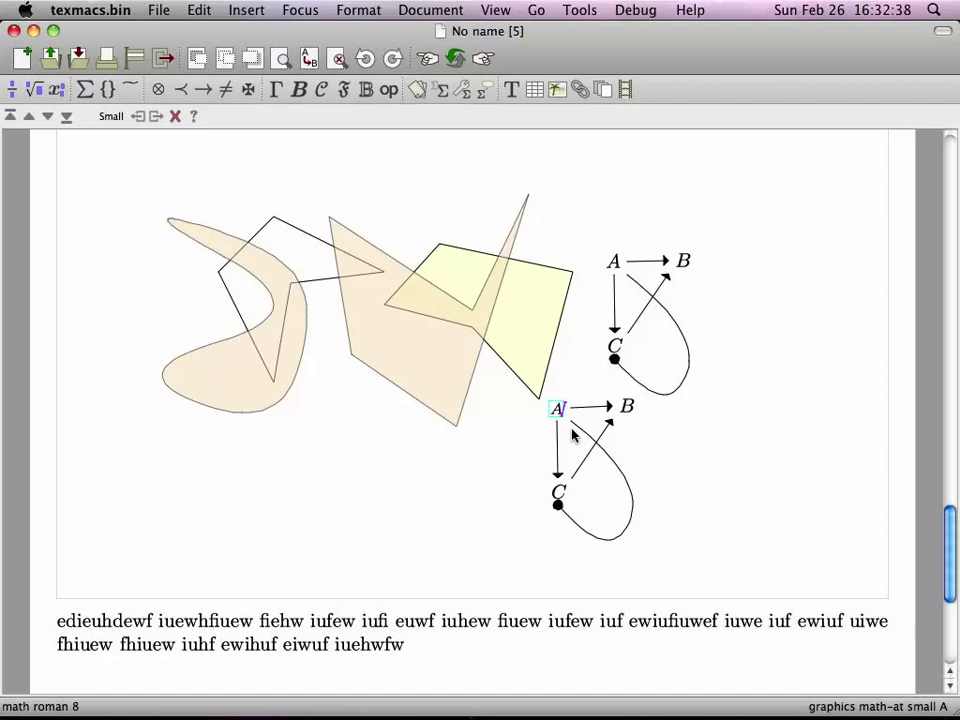
# - Clear the small A from the lower diagram's label and insert an inactive with tag in its place
pyautogui.press('BackSpace')
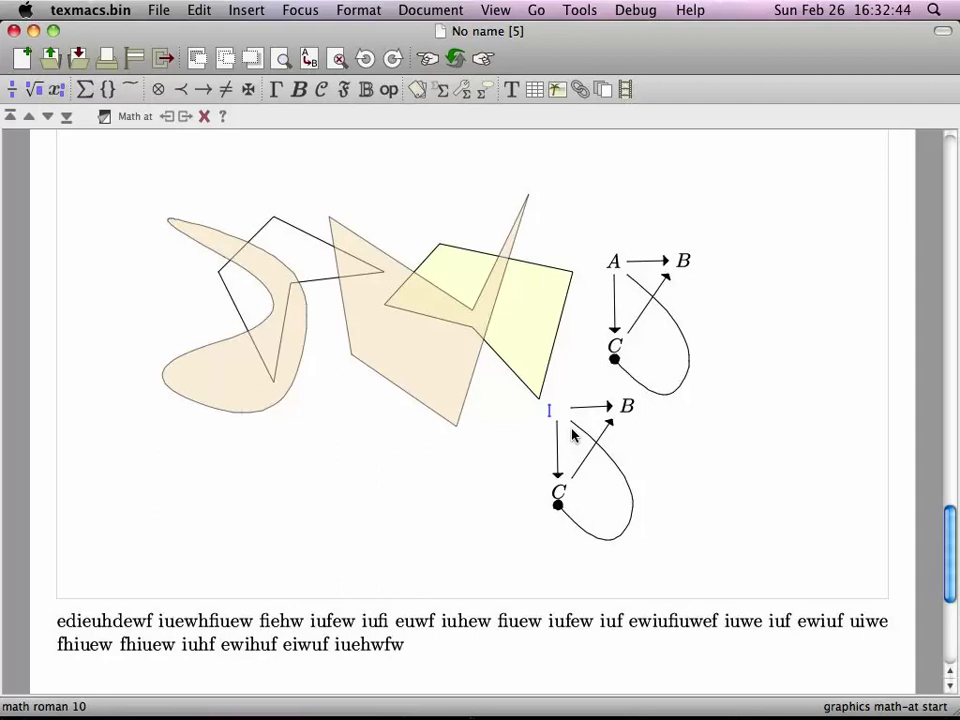
pyautogui.press('\\')
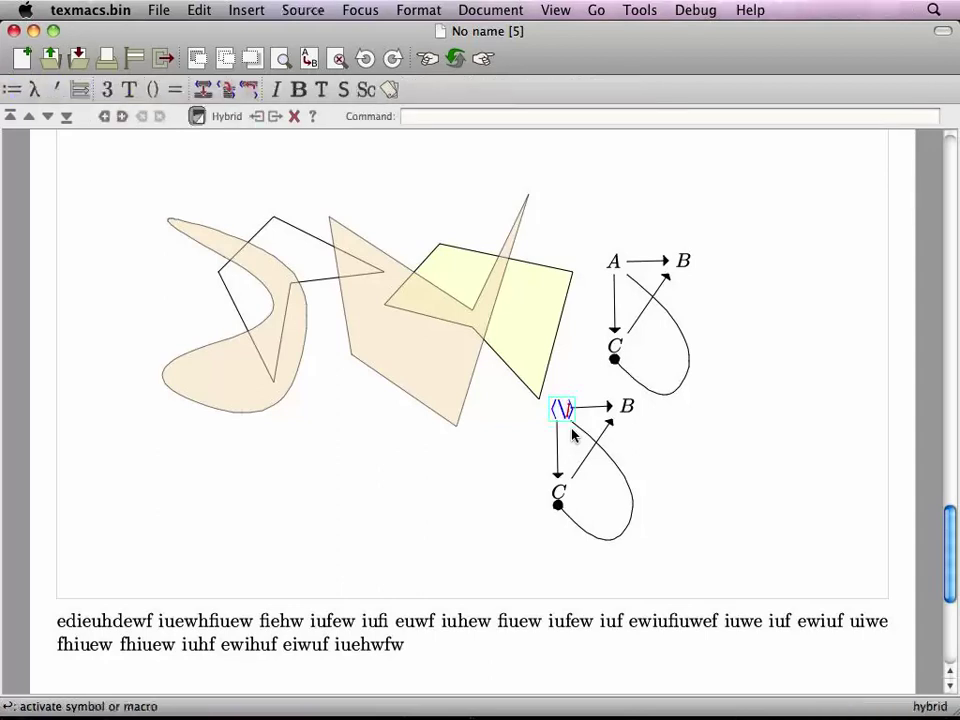
pyautogui.press('BackSpace')
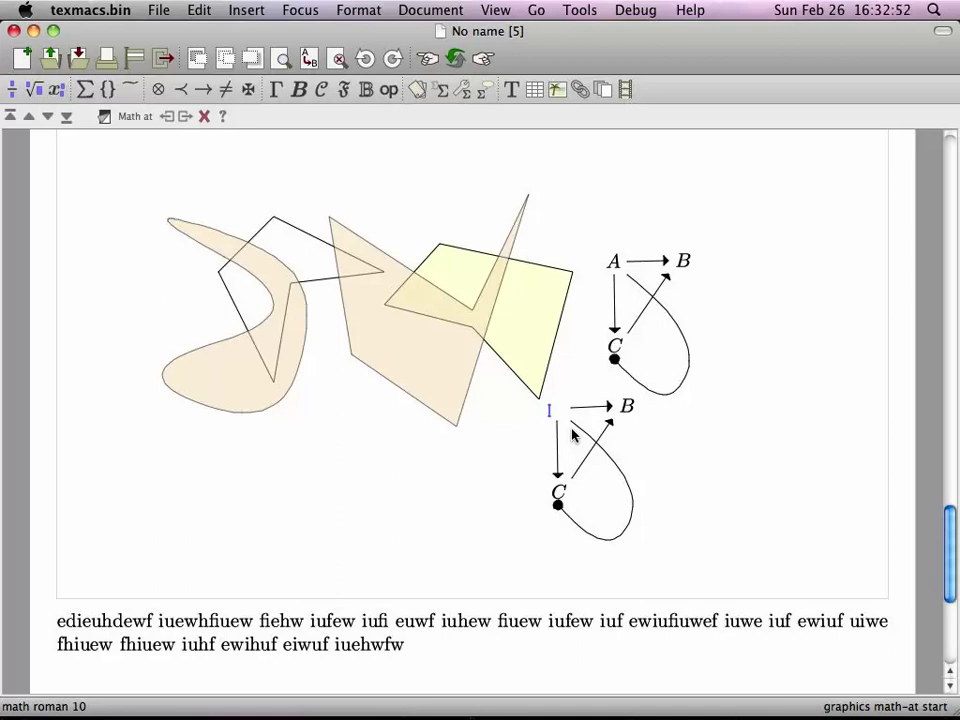
pyautogui.write('\\with')
pyautogui.press('Return')
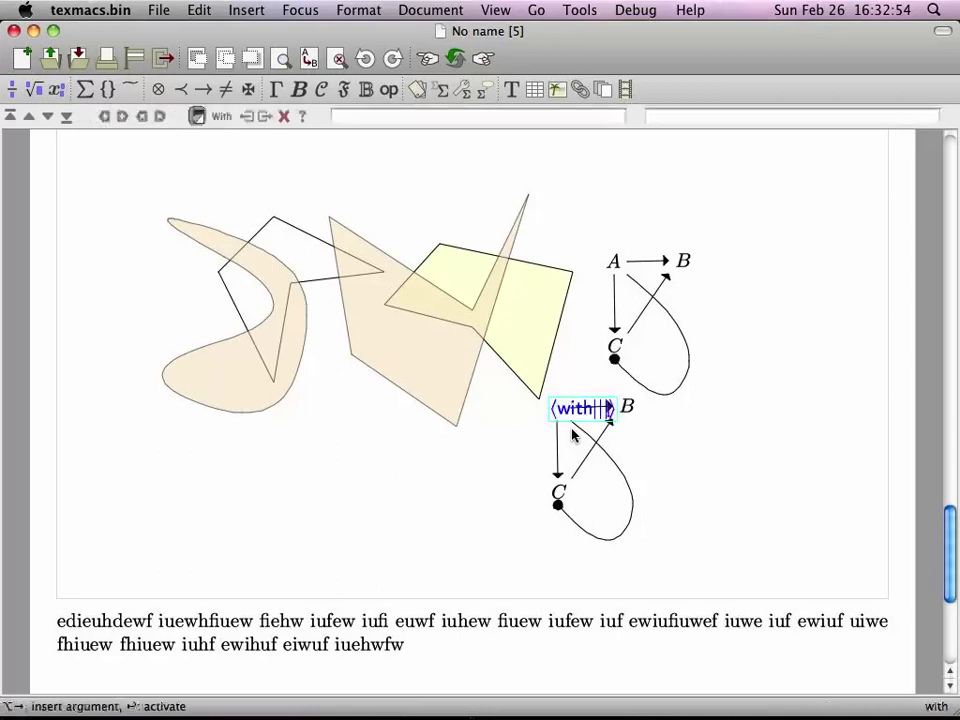
pyautogui.press('super+s')
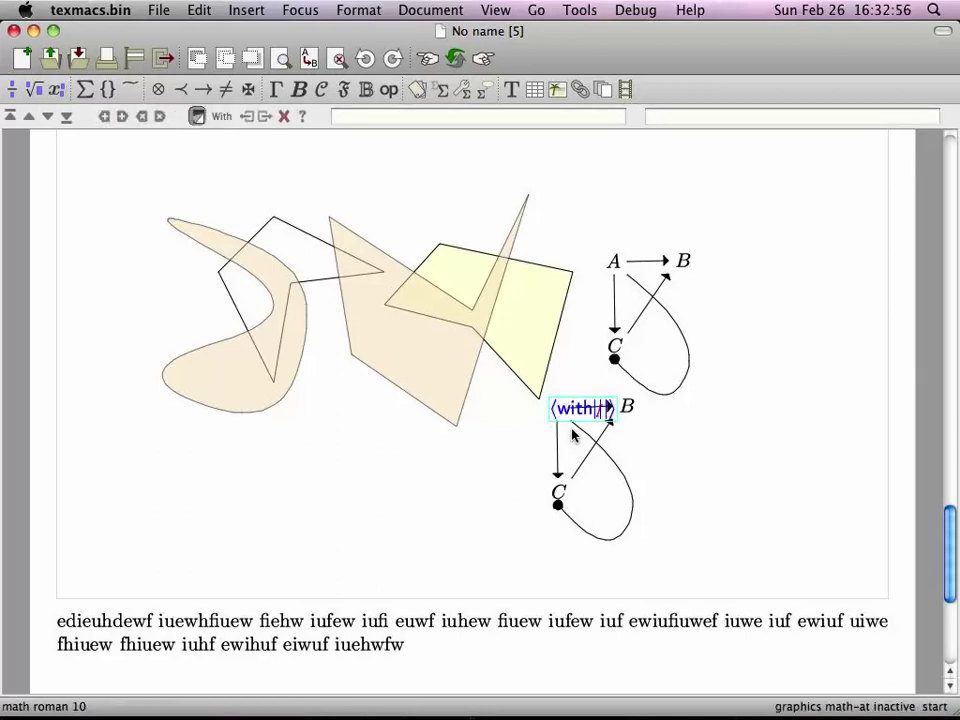
# - Fill the with tag with font-size 15 and the content X, activate it, and leave the label
pyautogui.write('font-')
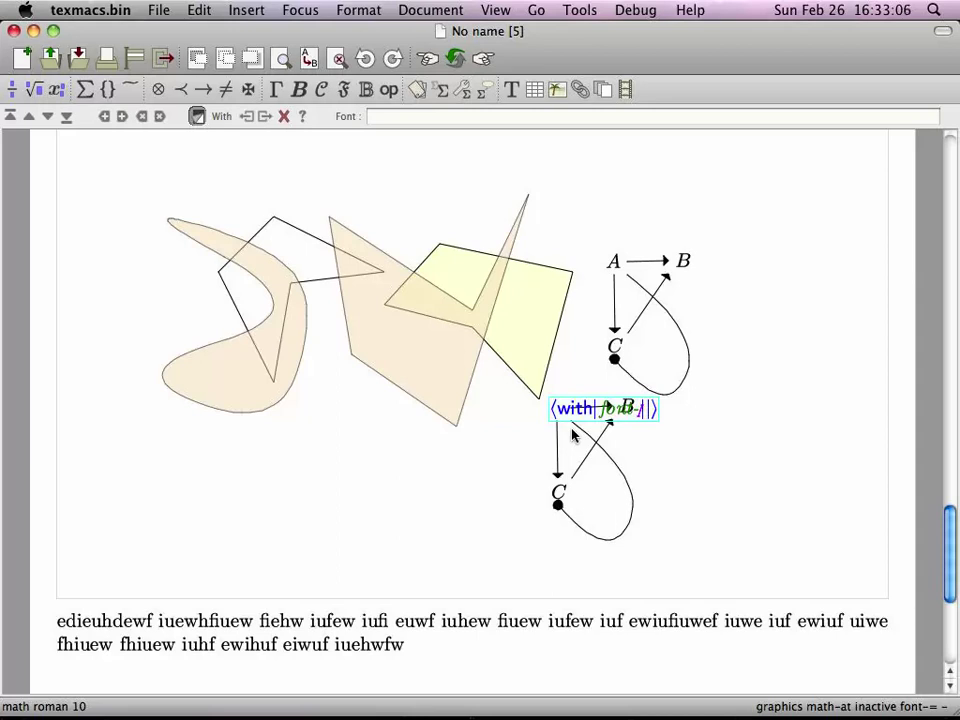
pyautogui.write('size=')
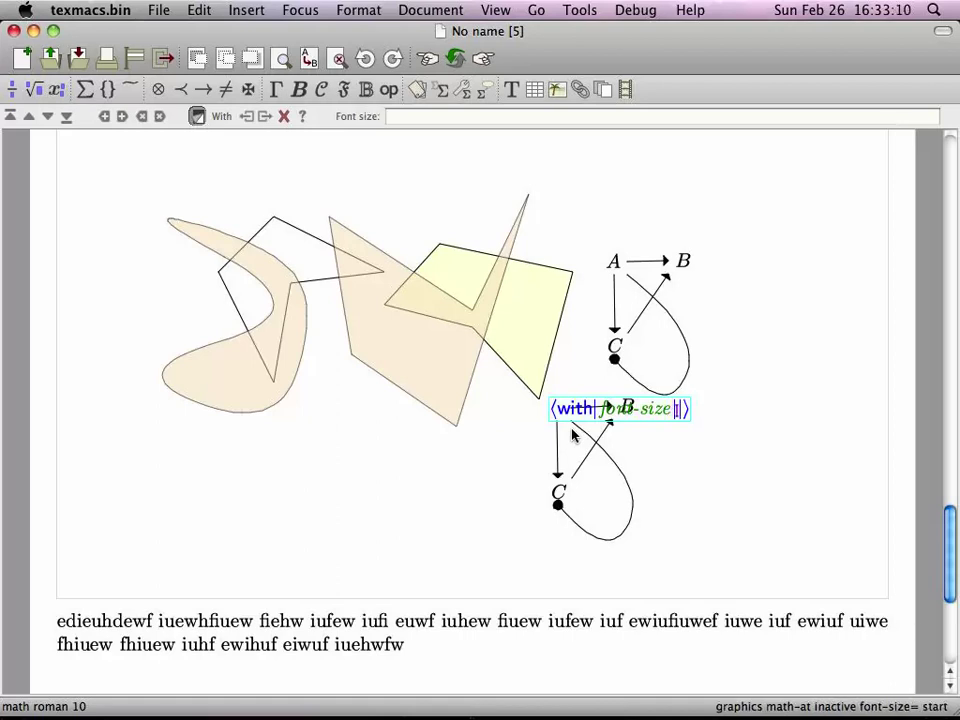
pyautogui.write('15 ')
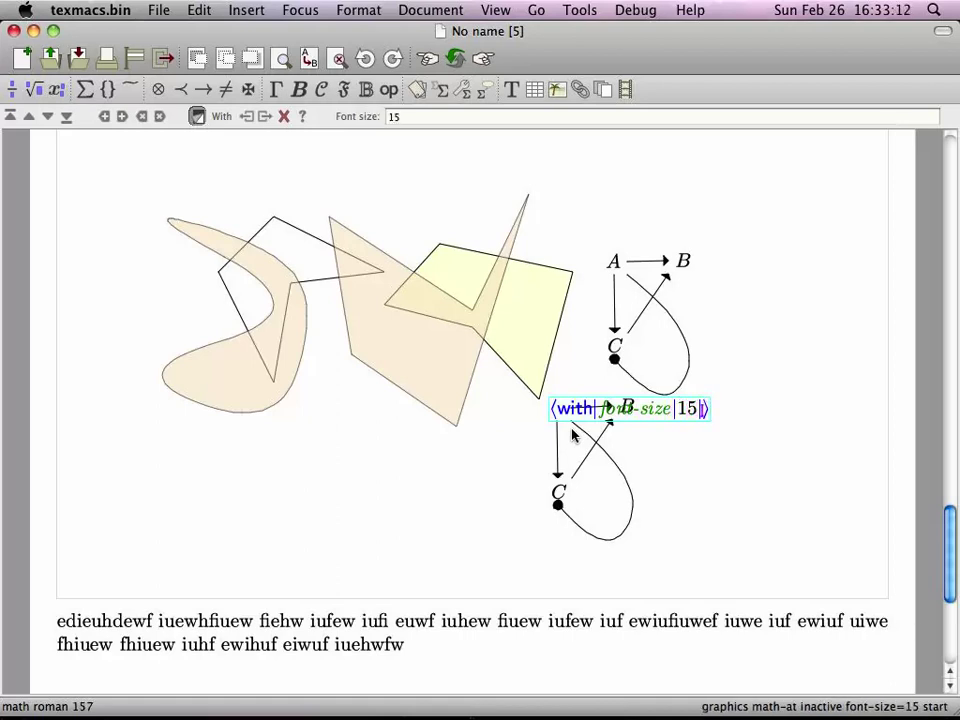
pyautogui.write('X')
pyautogui.press('Return')
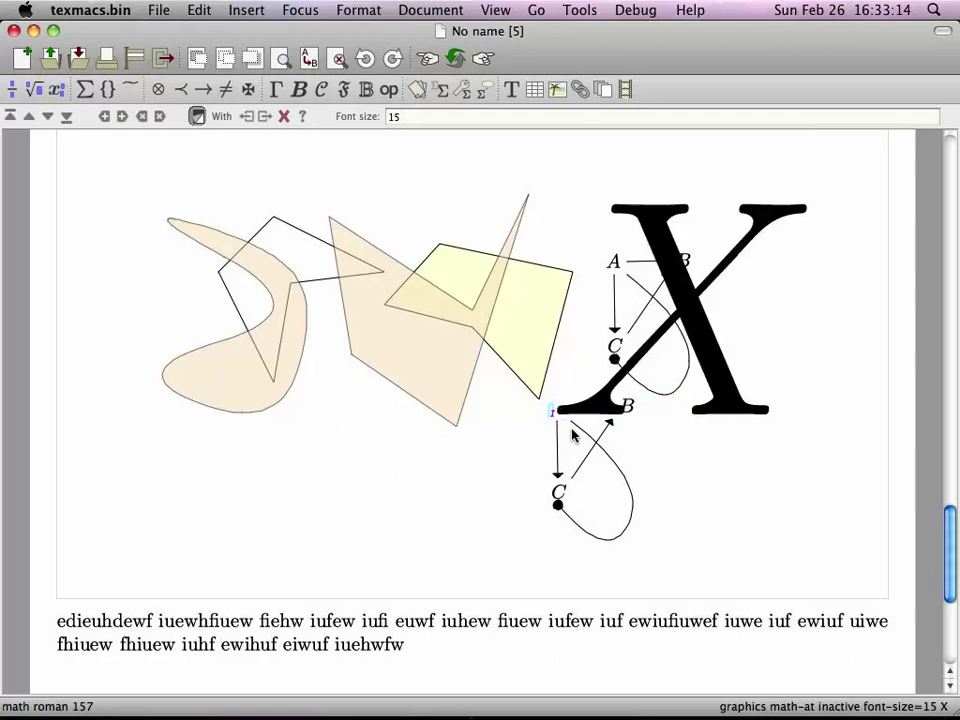
pyautogui.press('Right')
pyautogui.press('Right')
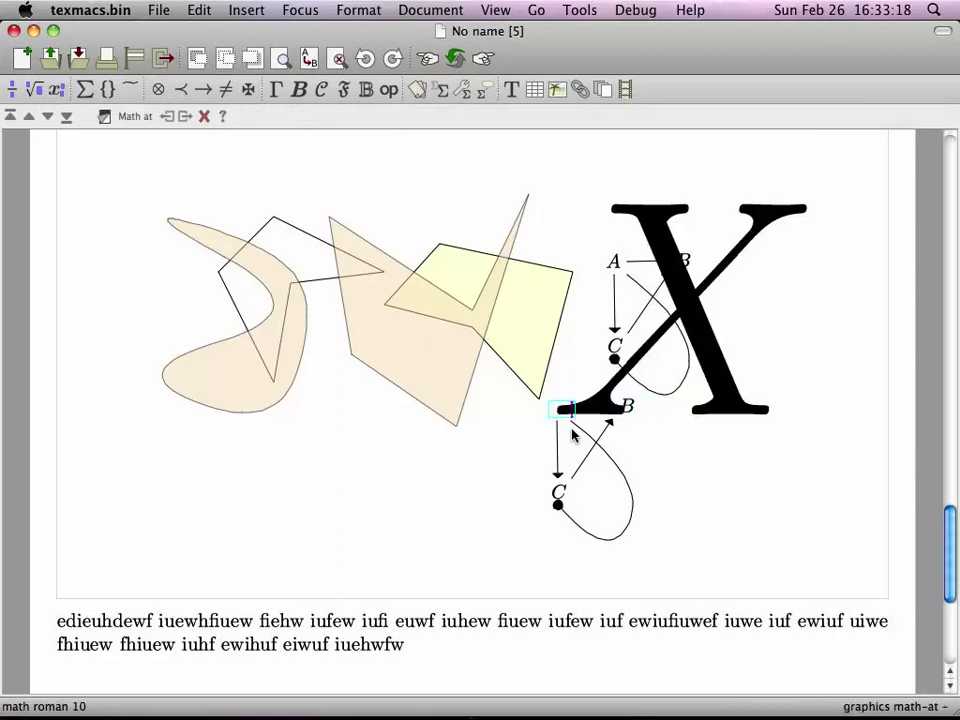
pyautogui.click(482, 510)
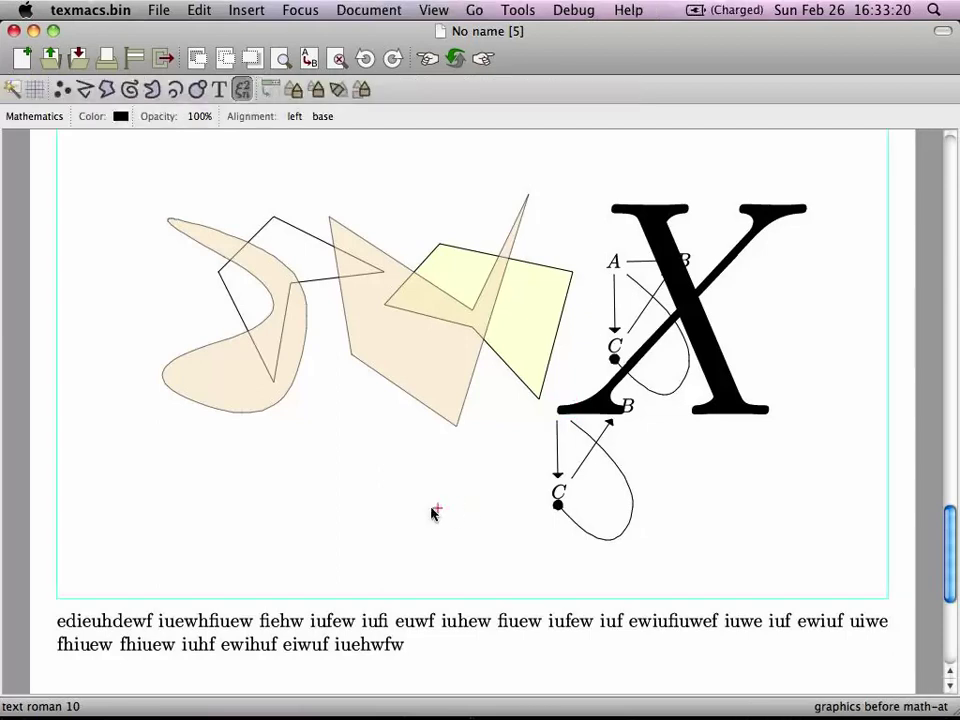
# - Zoom the drawing's contents out and back in to the original scale
pyautogui.press('-')
pyautogui.press('-')
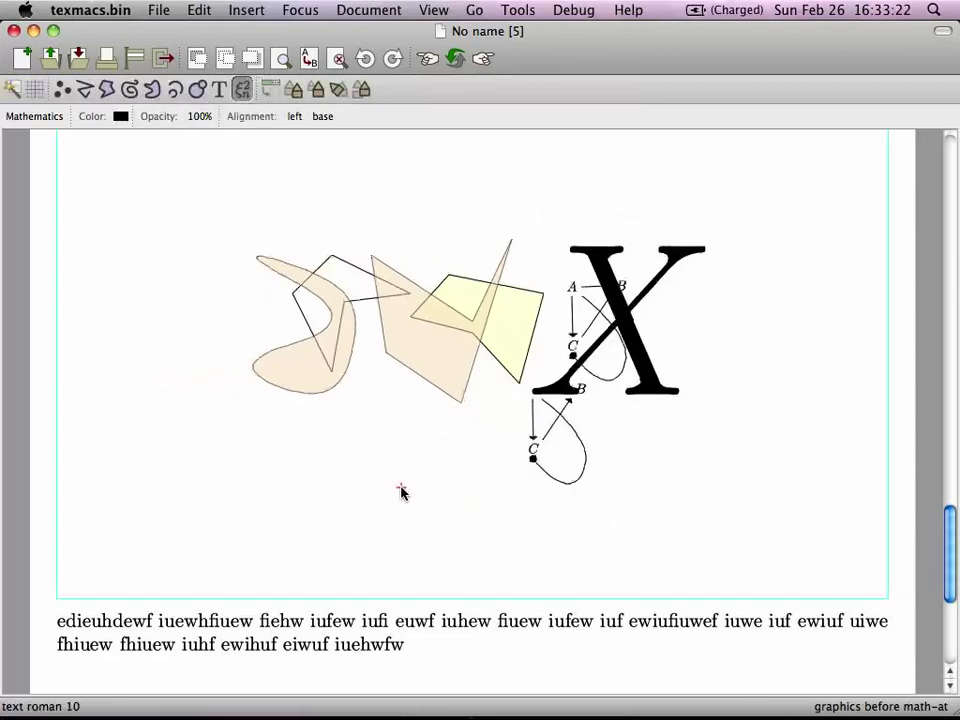
pyautogui.press('-')
pyautogui.press('-')
pyautogui.press('+')
pyautogui.press('+')
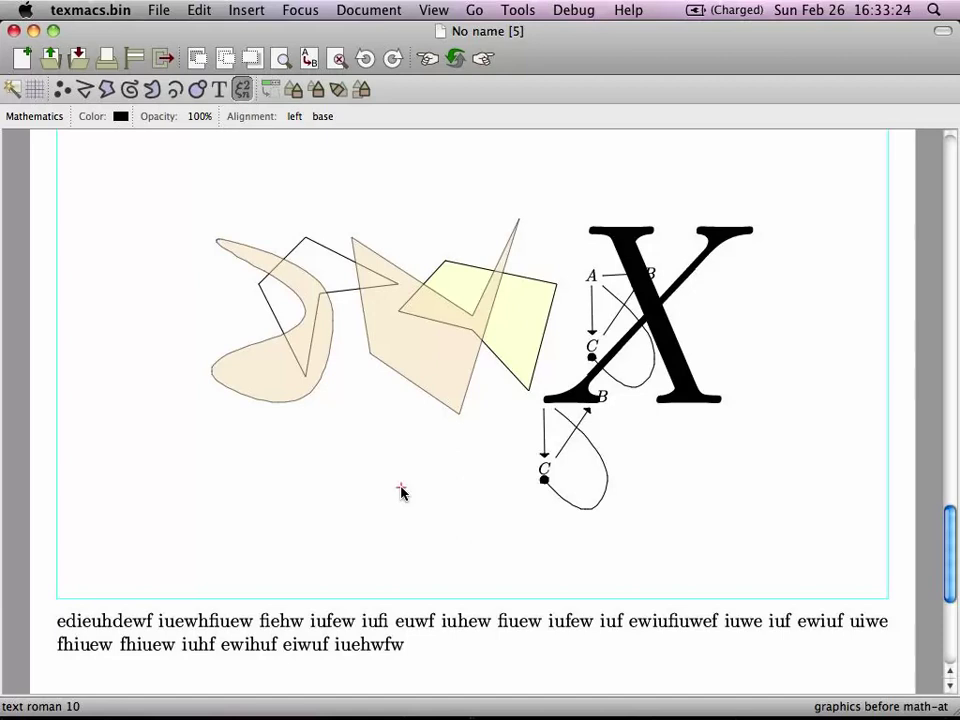
pyautogui.press('+')
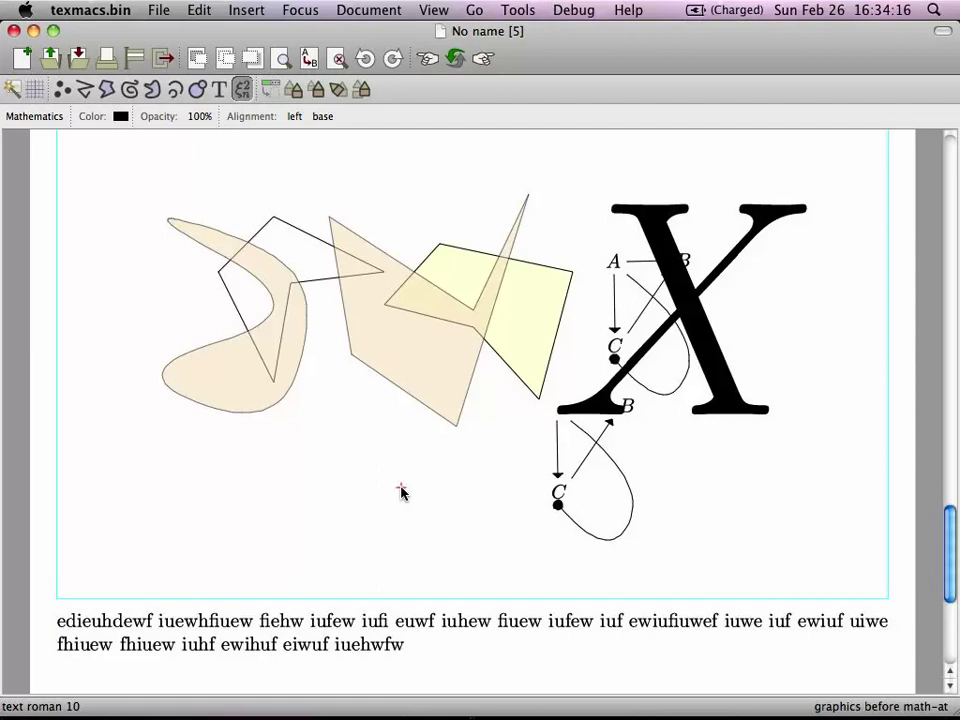
# - Leave and reenter the drawing, and narrow its frame to about four fifths of its width, cutting into the edge of the large X
pyautogui.click(420, 646)
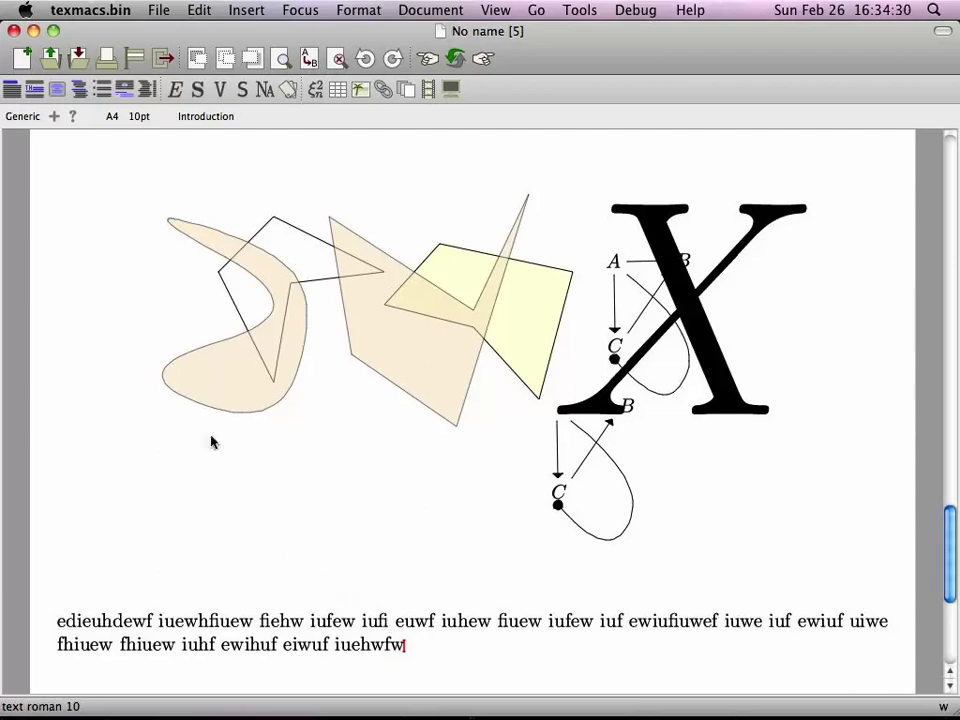
pyautogui.click(132, 453)
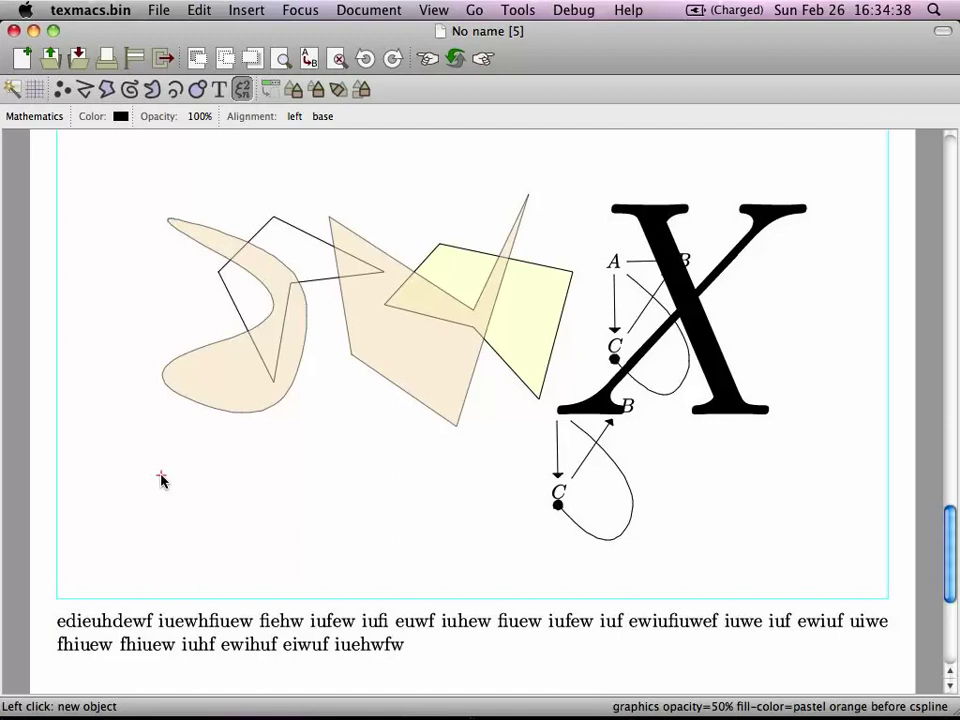
pyautogui.hotkey('ctrl', 'Left')
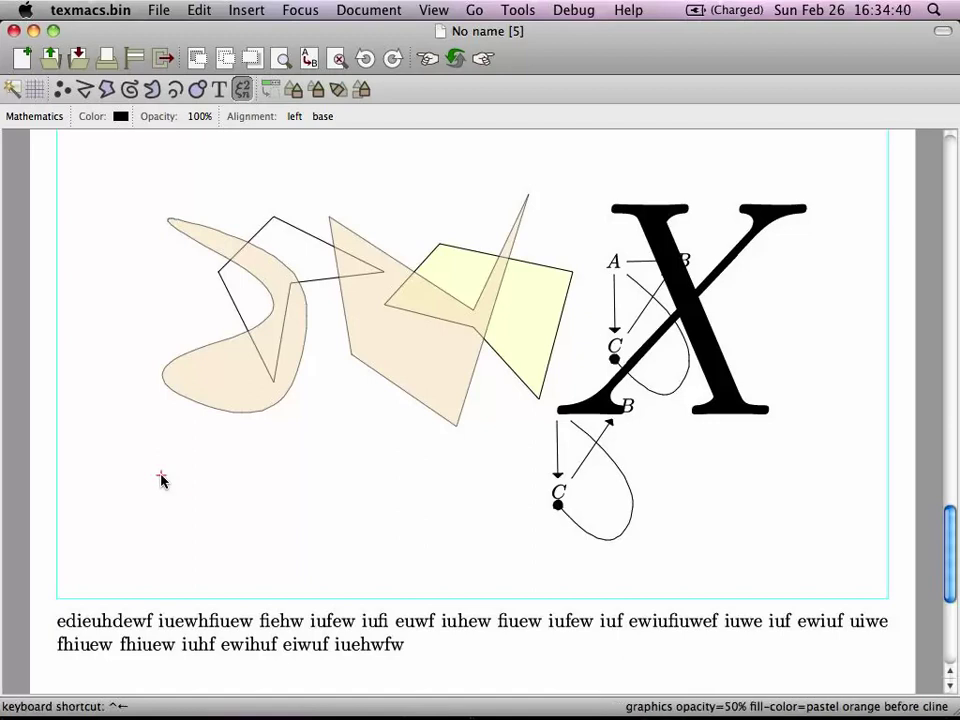
pyautogui.hotkey('alt', 'Left')
pyautogui.hotkey('alt', 'Left')
pyautogui.hotkey('alt', 'Left')
pyautogui.hotkey('alt', 'Left')
pyautogui.hotkey('alt', 'Left')
pyautogui.hotkey('alt', 'Left')
pyautogui.hotkey('alt', 'Left')
pyautogui.hotkey('alt', 'Left')
pyautogui.hotkey('alt', 'Left')
pyautogui.hotkey('alt', 'Left')
pyautogui.hotkey('alt', 'Left')
pyautogui.hotkey('alt', 'Left')
pyautogui.hotkey('alt', 'Left')
pyautogui.hotkey('alt', 'Left')
pyautogui.hotkey('alt', 'Left')
pyautogui.hotkey('alt', 'Left')
pyautogui.hotkey('alt', 'Left')
pyautogui.hotkey('alt', 'Left')
pyautogui.hotkey('alt', 'Left')
pyautogui.hotkey('alt', 'Left')
pyautogui.hotkey('alt', 'Left')
pyautogui.hotkey('alt', 'Right')
pyautogui.hotkey('alt', 'Right')
pyautogui.hotkey('alt', 'Right')
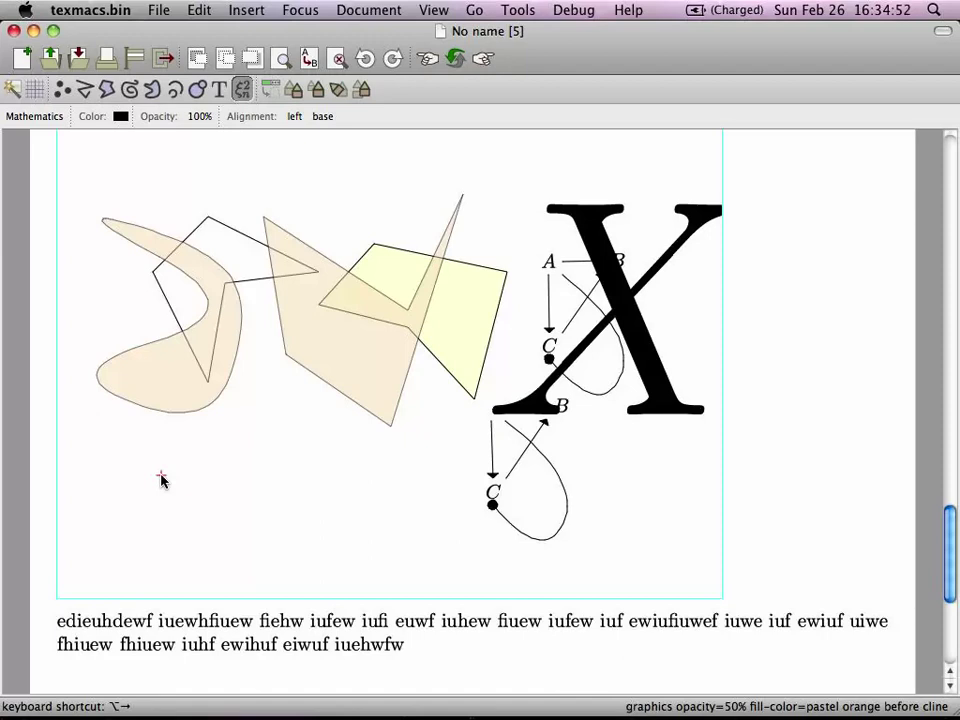
# - Shorten the drawing's frame by one increment and extend its height by three, leaving it slightly taller
pyautogui.hotkey('alt', 'Up')
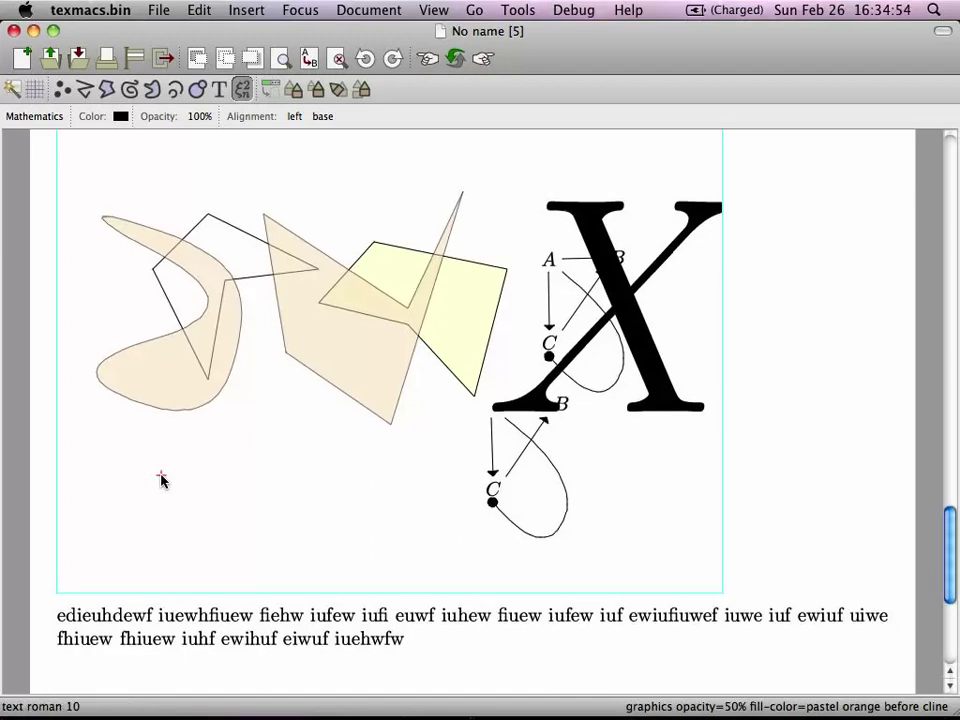
pyautogui.hotkey('alt', 'Down')
pyautogui.hotkey('alt', 'Down')
pyautogui.hotkey('alt', 'Down')
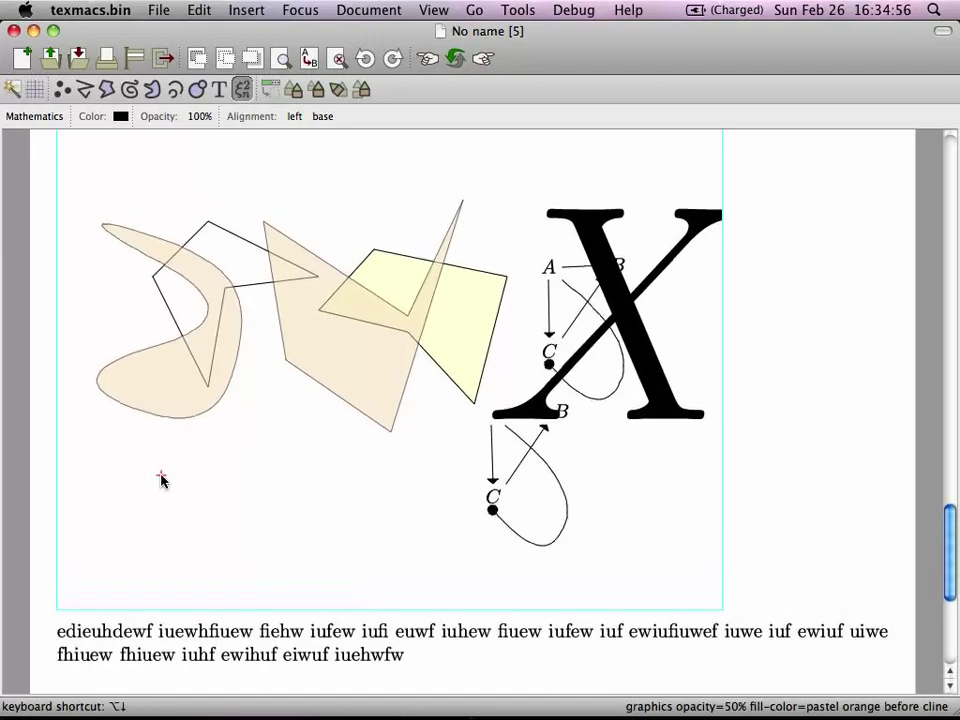
# - Crop the drawing's frame to fit its contents, and return to the filler paragraph below it
pyautogui.click(11, 89)
pyautogui.moveTo(38, 168)
pyautogui.click(166, 178)
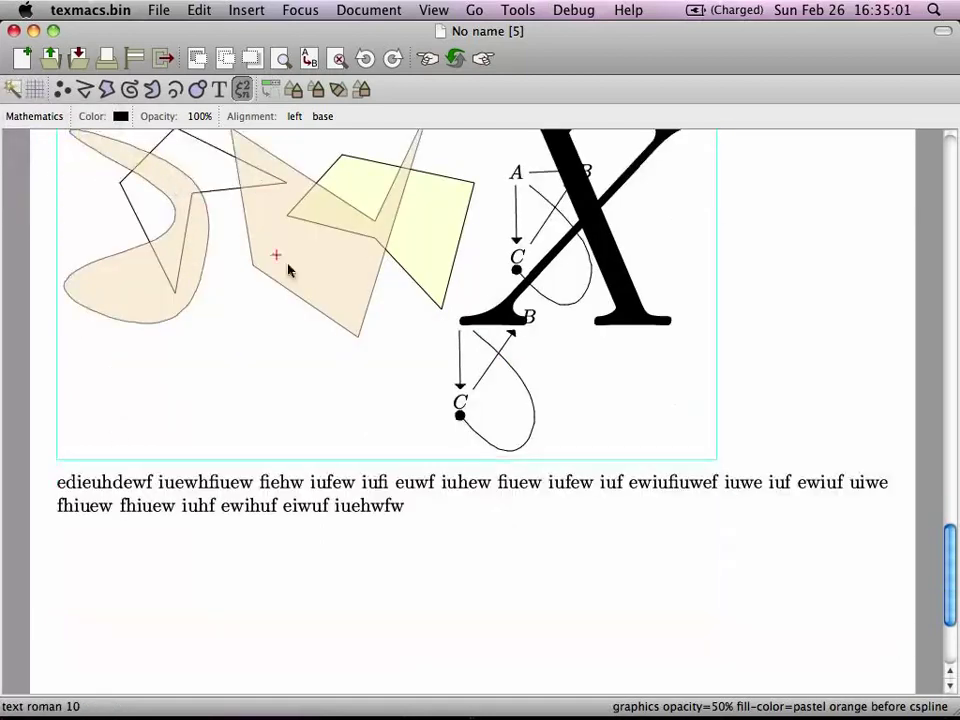
pyautogui.click(750, 499)
pyautogui.scroll(3, 748, 501)
pyautogui.click(507, 666)
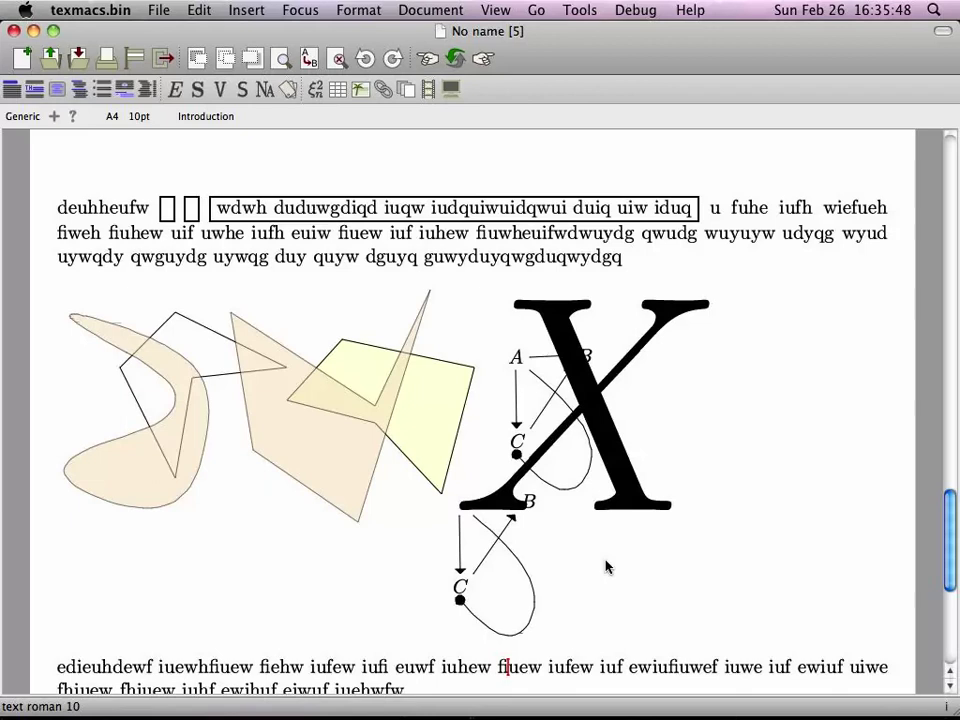
# - Remove the empty lines at the end of the document, after the last filler paragraph
pyautogui.scroll(-5, 598, 636)
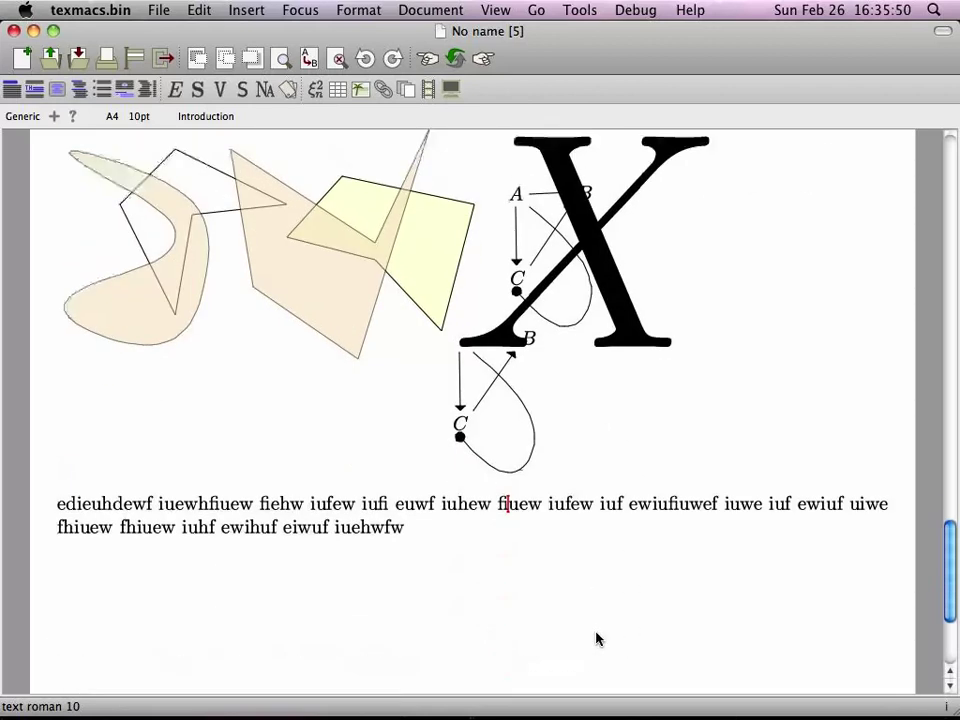
pyautogui.click(480, 572)
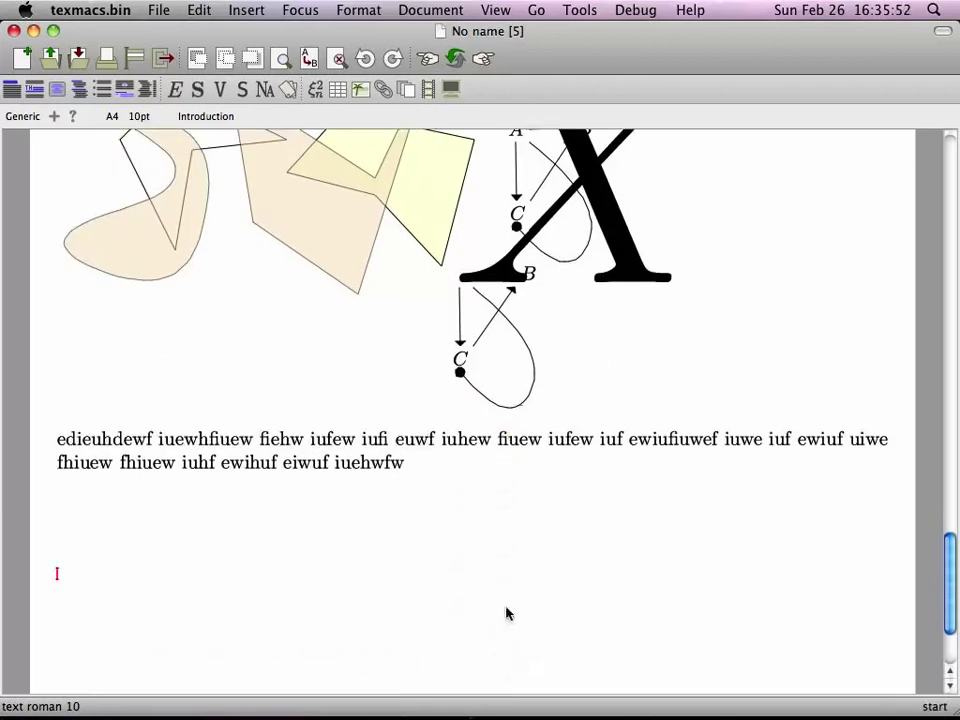
pyautogui.press('BackSpace')
pyautogui.press('BackSpace')
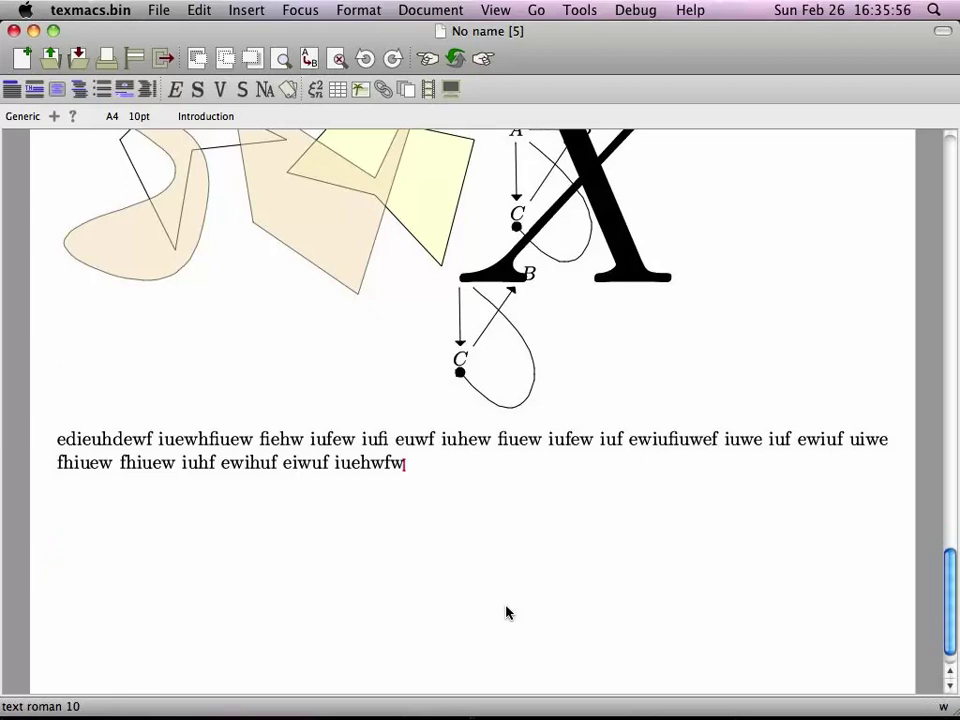
# - Turn on numbering for the displayed equation in the proof that ends with the sum of k²
pyautogui.scroll(12, 660, 570)
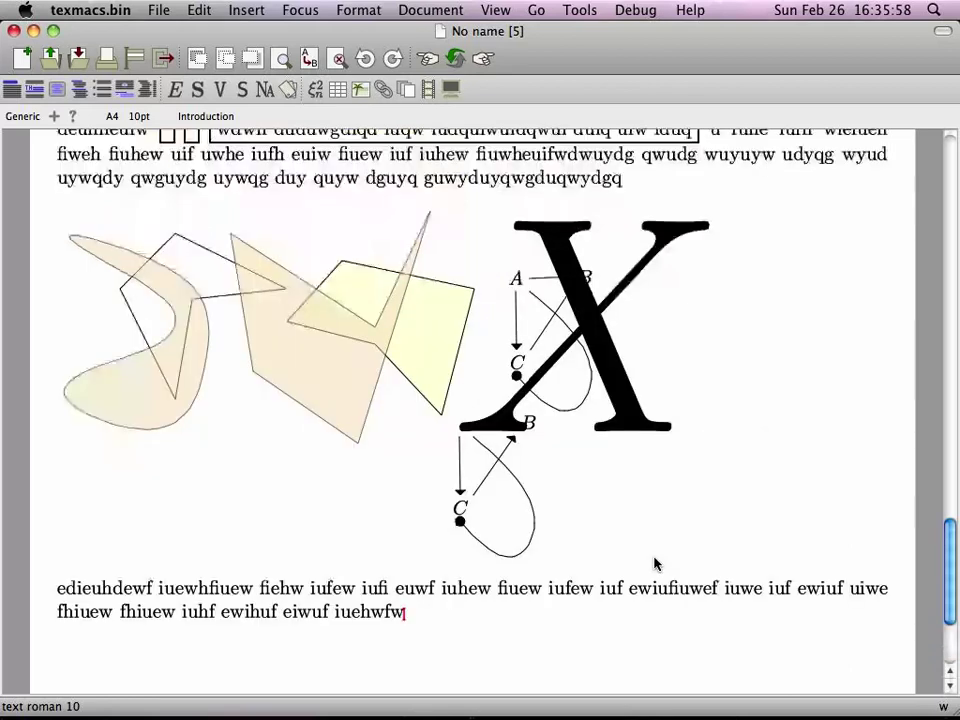
pyautogui.scroll(-4, 656, 564)
pyautogui.scroll(-8, 655, 563)
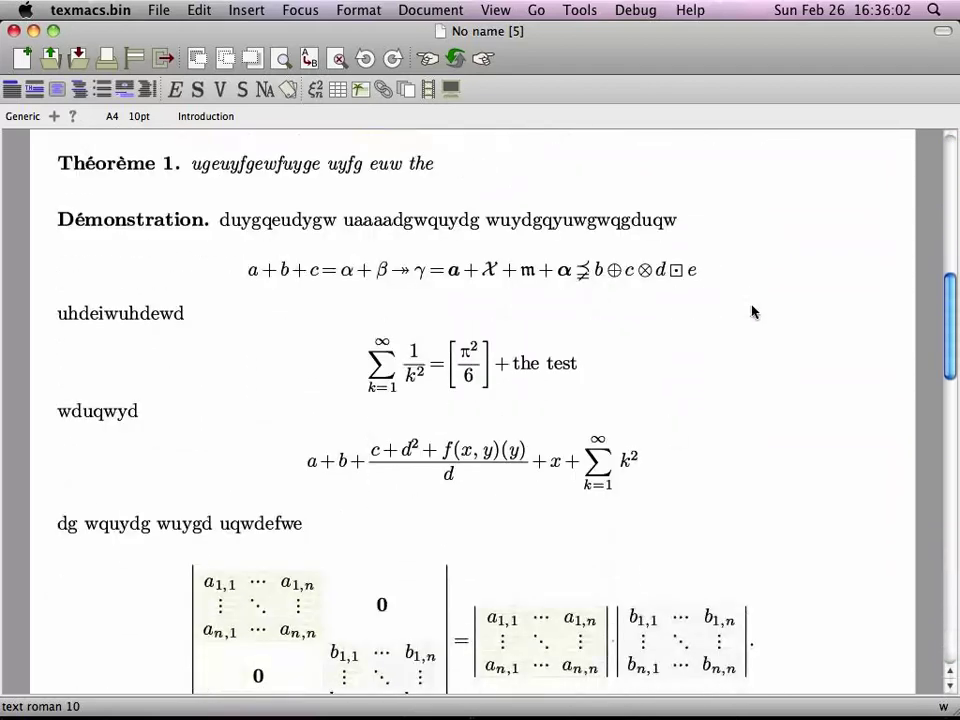
pyautogui.click(680, 479)
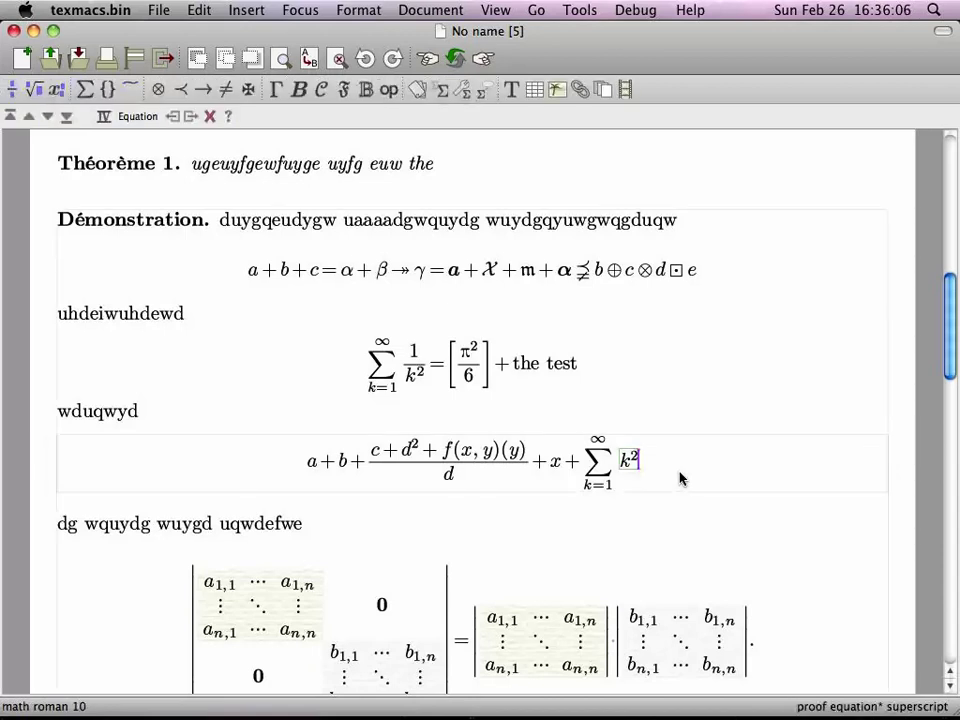
pyautogui.press('Up')
pyautogui.press('Down')
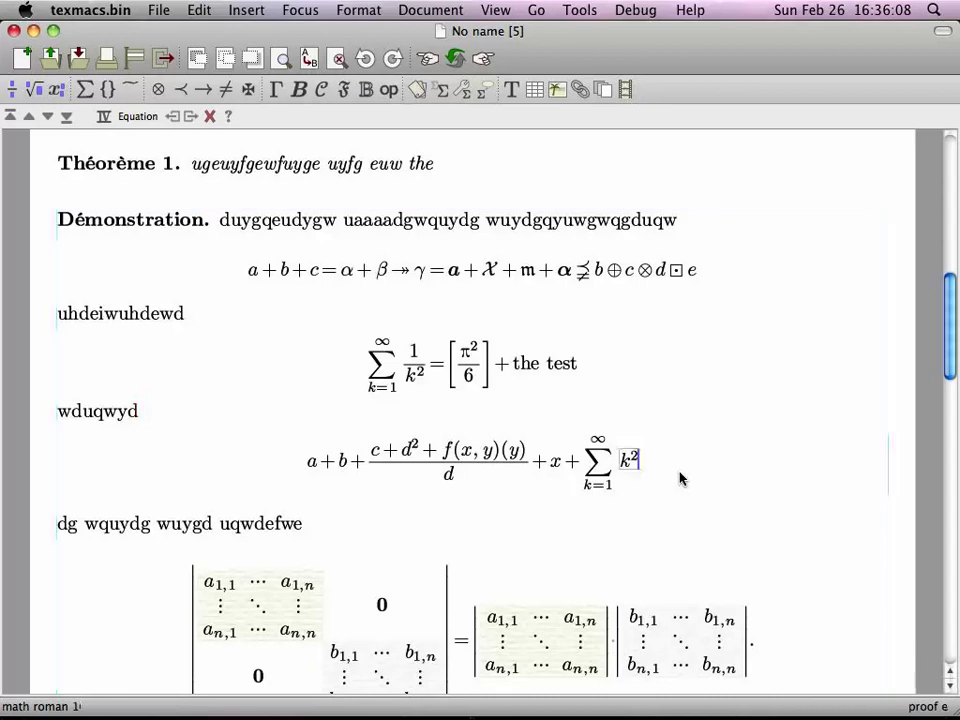
pyautogui.press('Escape')
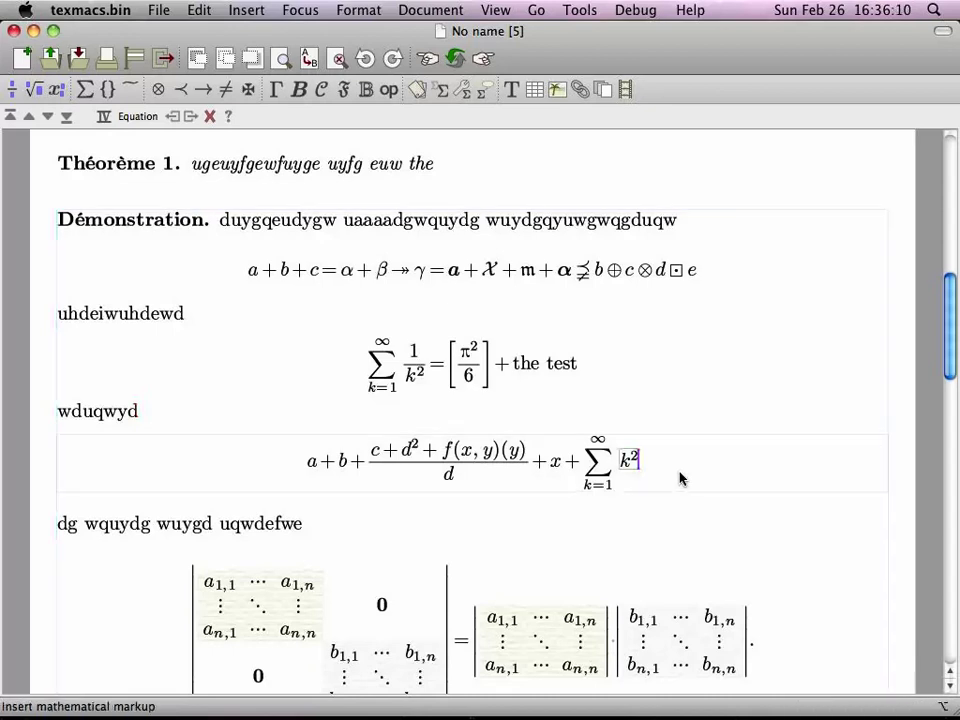
pyautogui.press('#')
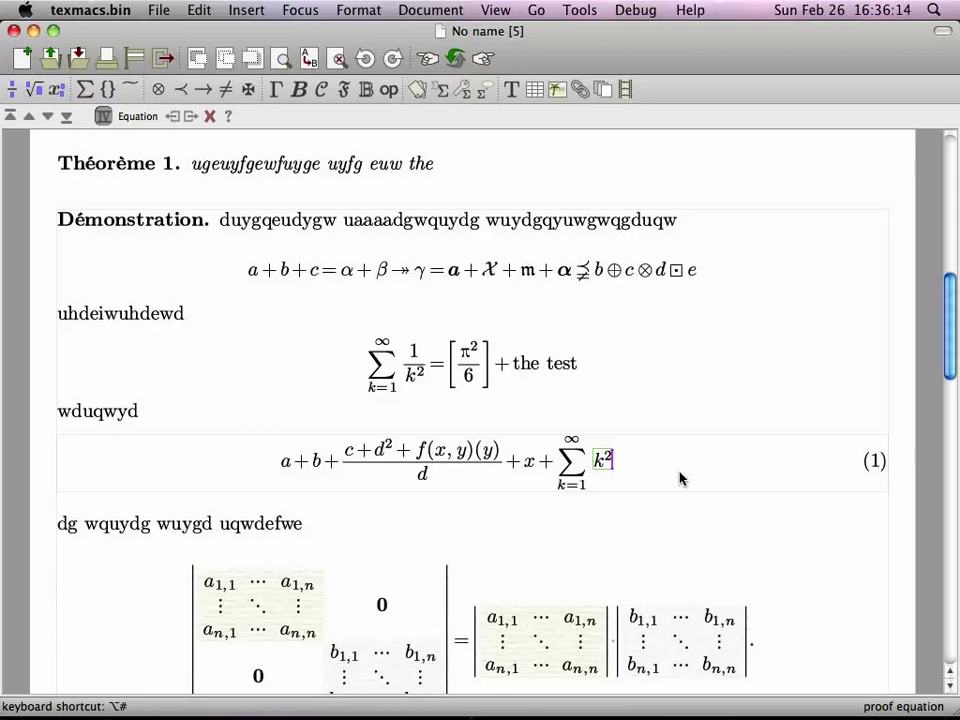
pyautogui.press('Escape')
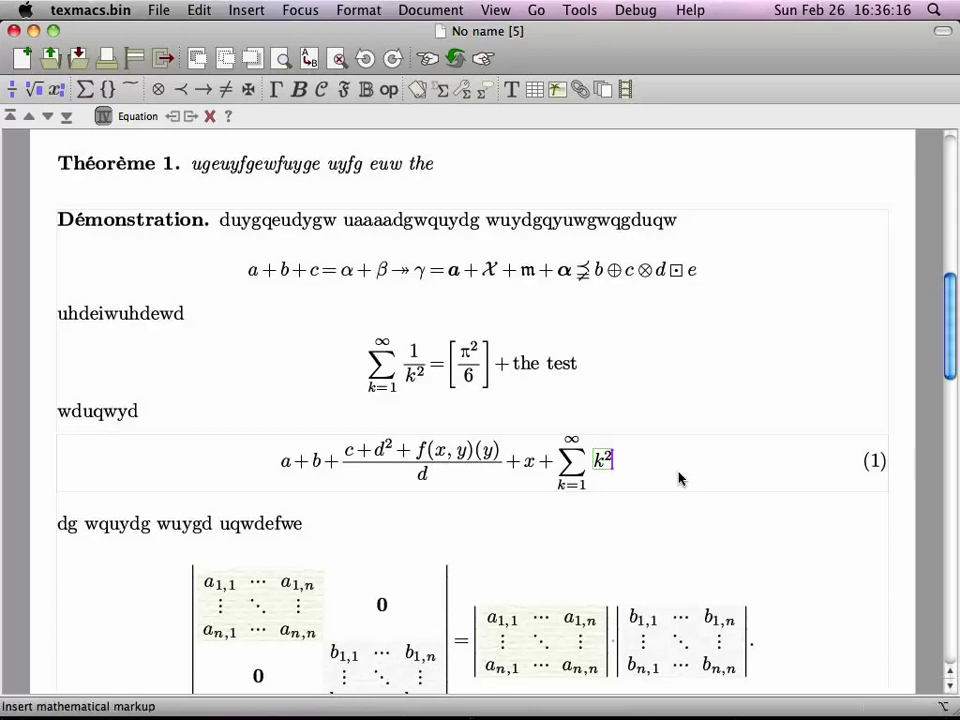
pyautogui.click(188, 164)
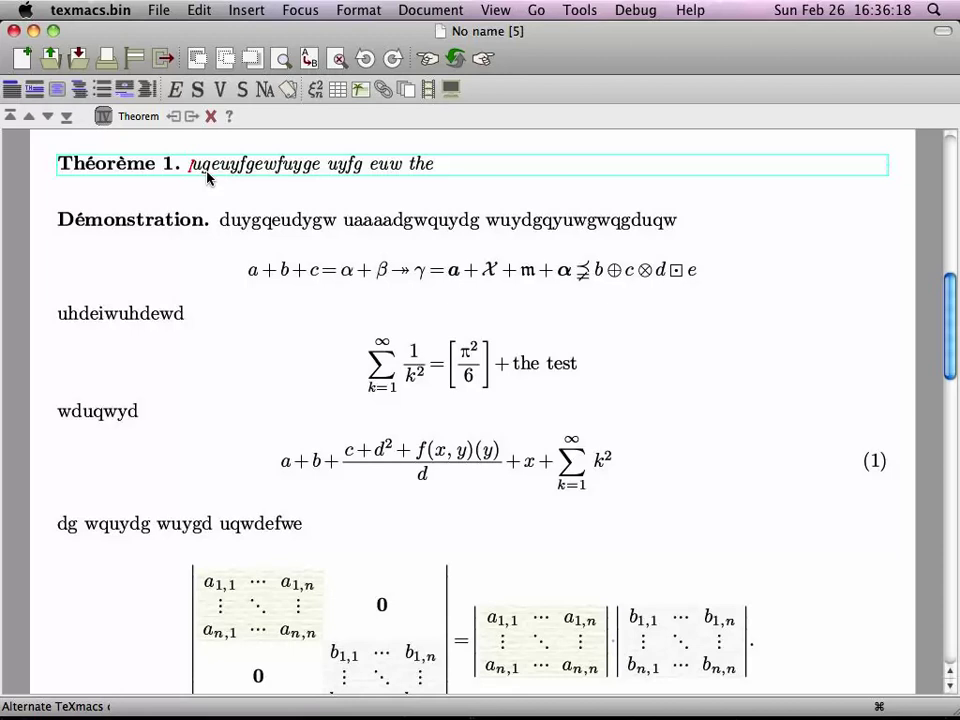
pyautogui.hotkey('alt', '!')
pyautogui.write('main⟩')
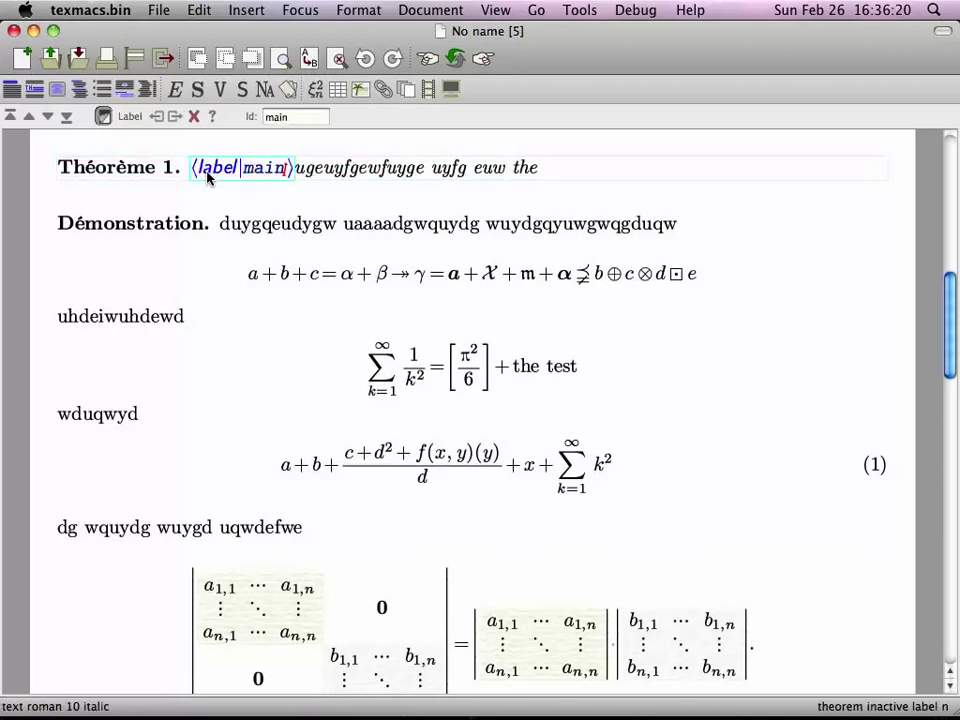
pyautogui.press('BackSpace')
pyautogui.press('BackSpace')
pyautogui.press('BackSpace')
pyautogui.press('BackSpace')
pyautogui.press('BackSpace')
pyautogui.press('BackSpace')
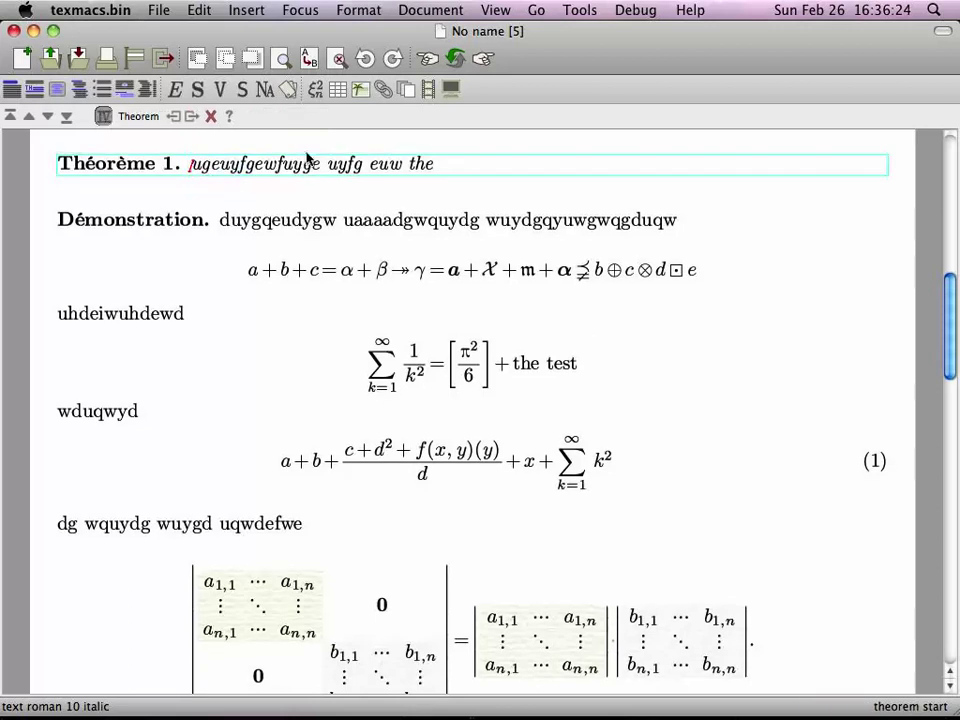
# - Insert the label main-th at the start of Théorème 1's statement and activate it
pyautogui.click(383, 92)
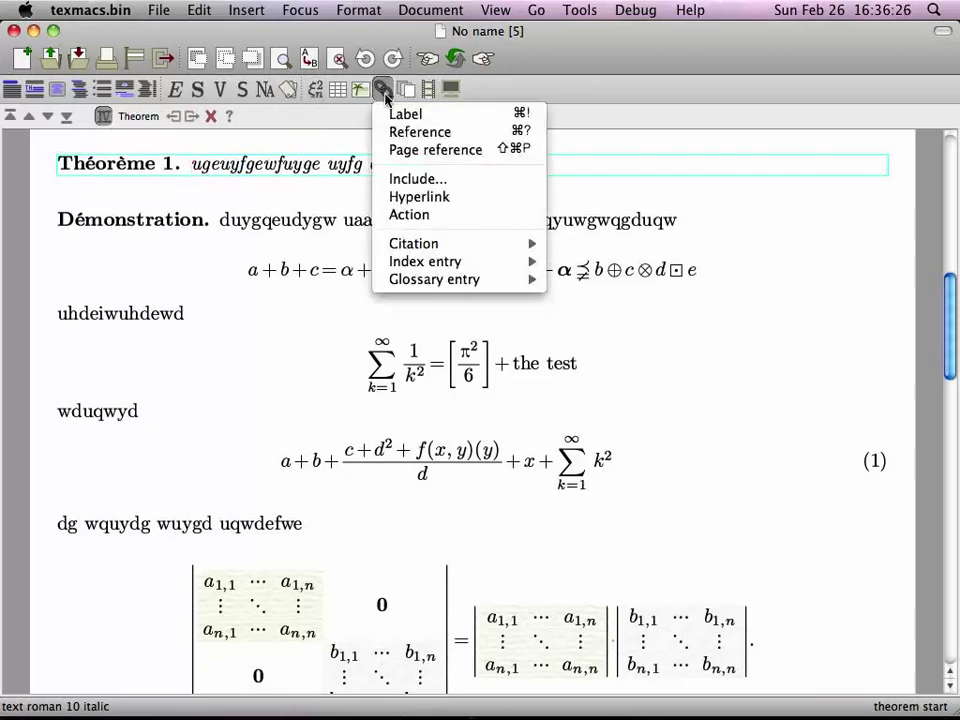
pyautogui.click(436, 116)
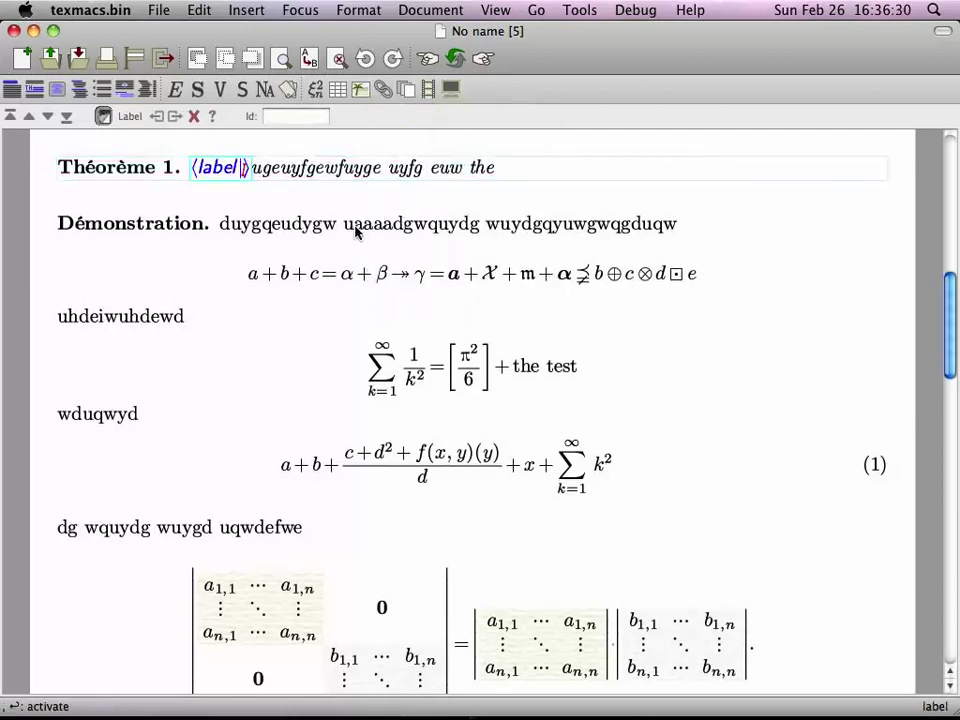
pyautogui.write('main-th')
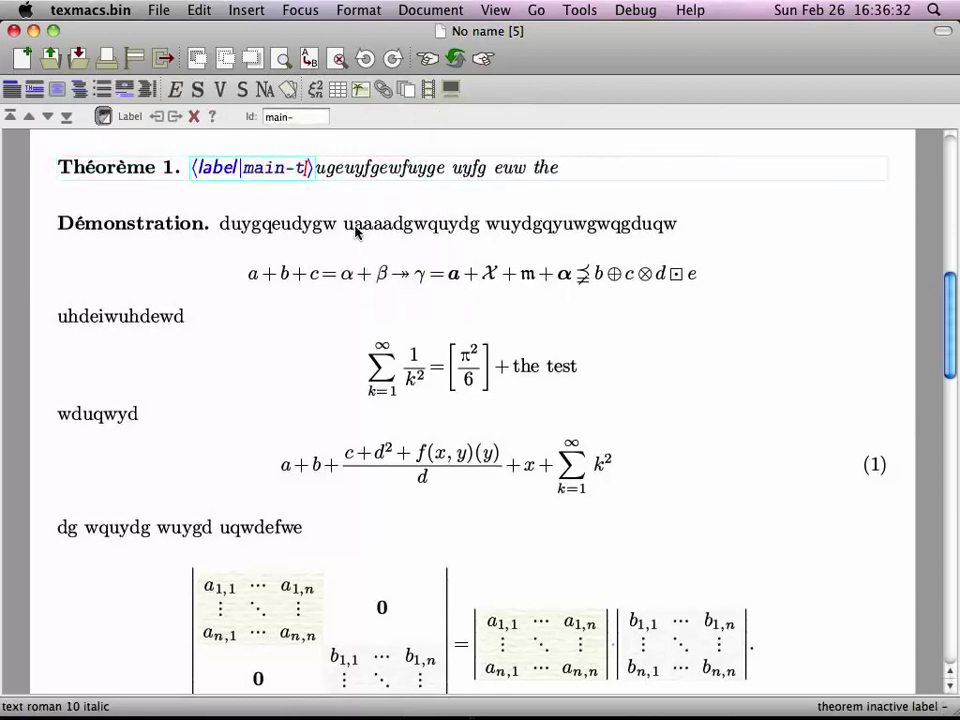
pyautogui.press('Return')
pyautogui.press('Down')
pyautogui.press('Down')
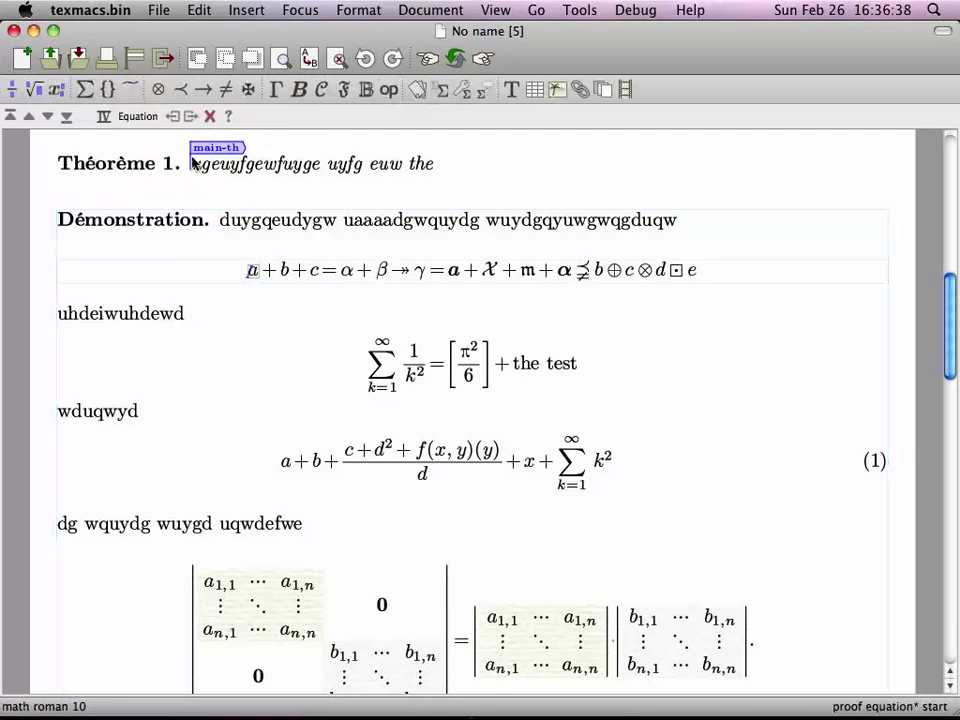
pyautogui.click(458, 9)
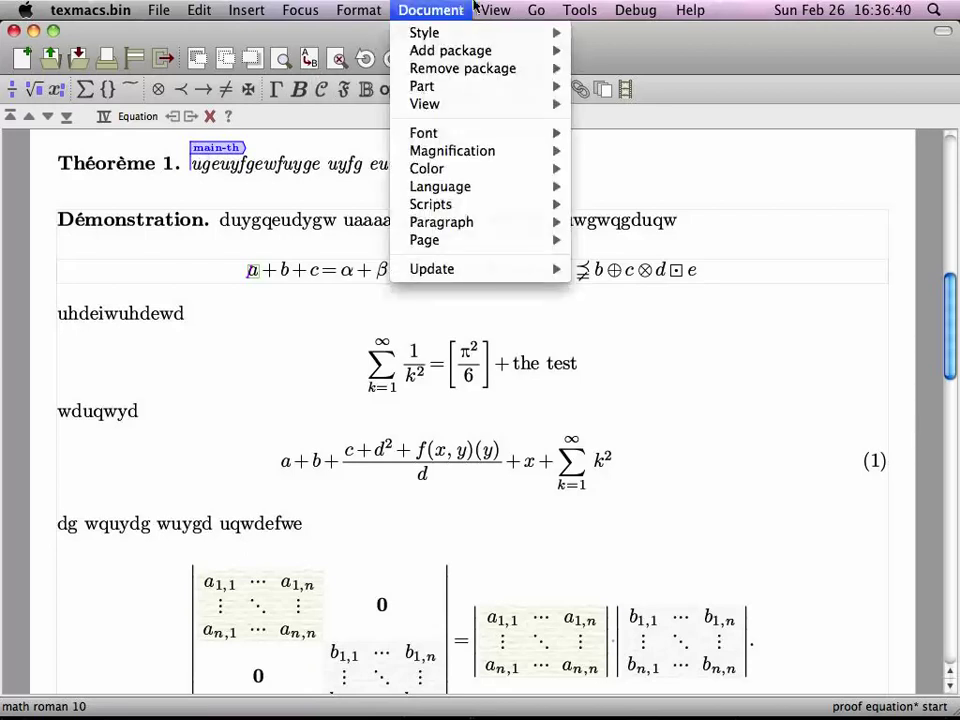
pyautogui.moveTo(465, 108)
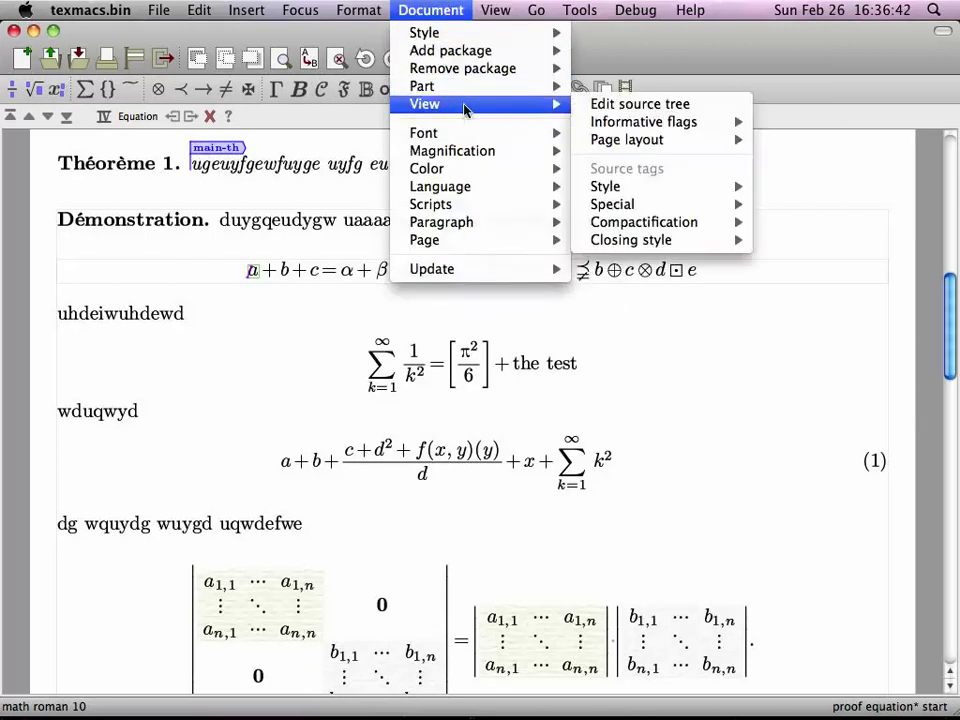
pyautogui.moveTo(652, 122)
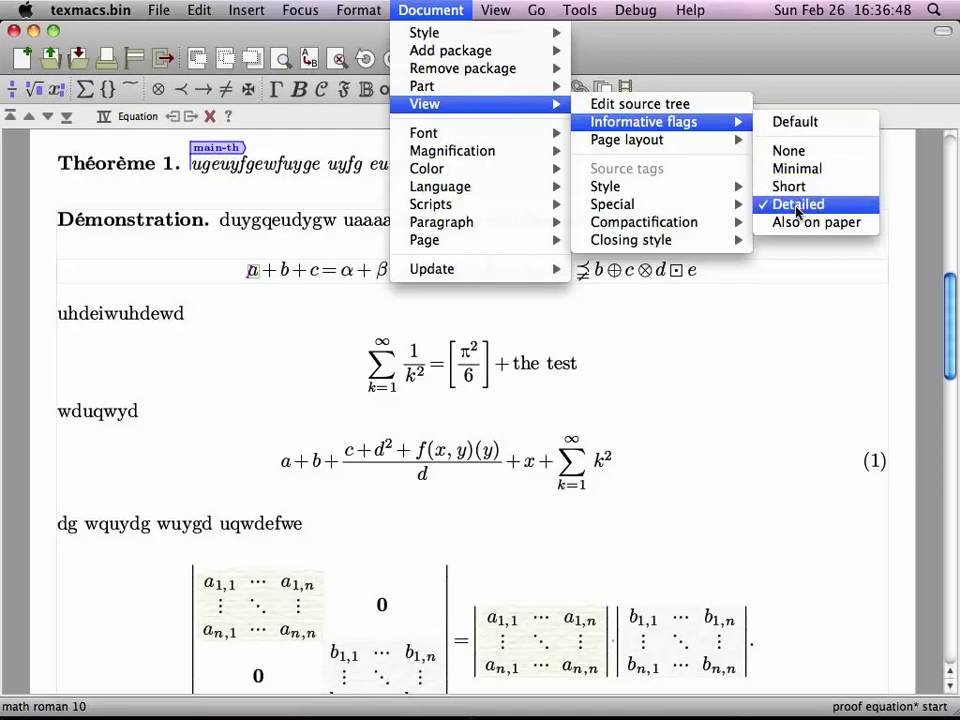
pyautogui.click(703, 360)
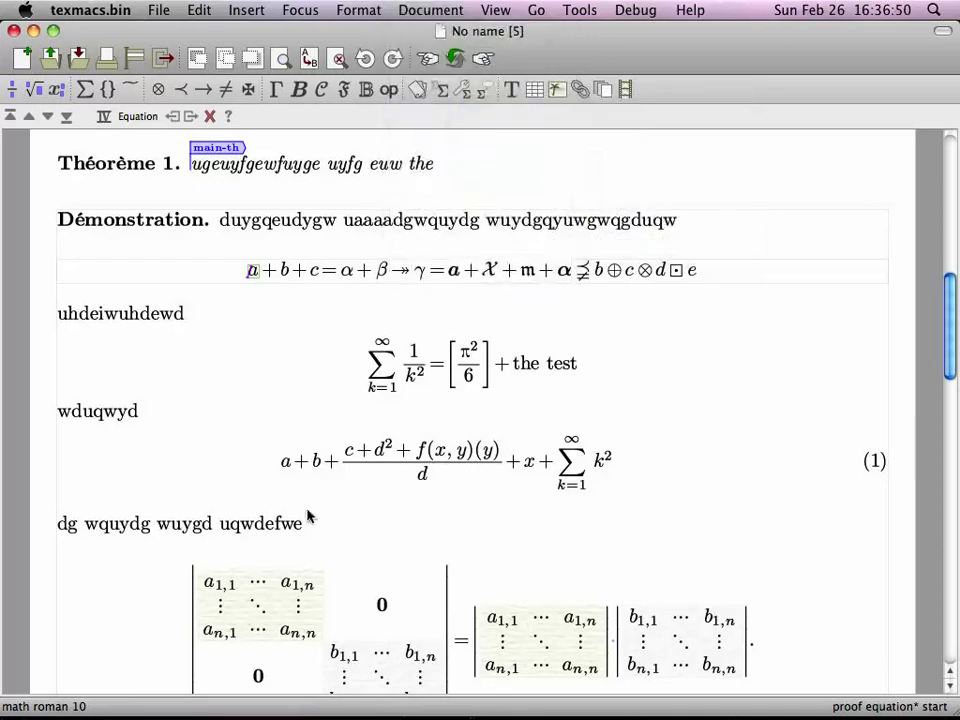
pyautogui.click(354, 535)
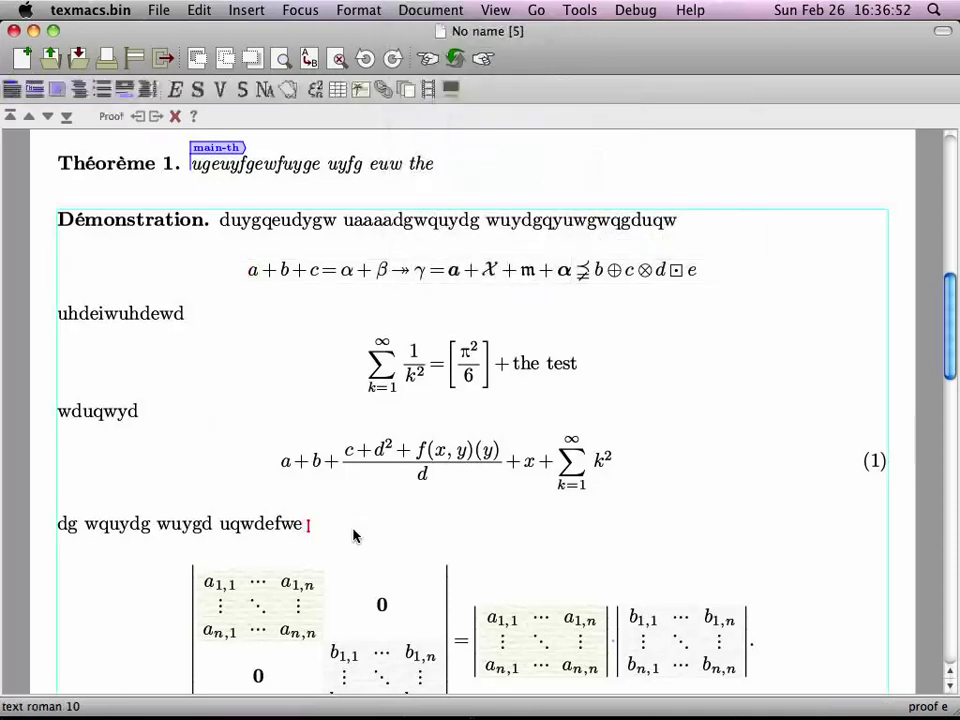
pyautogui.write('Hop')
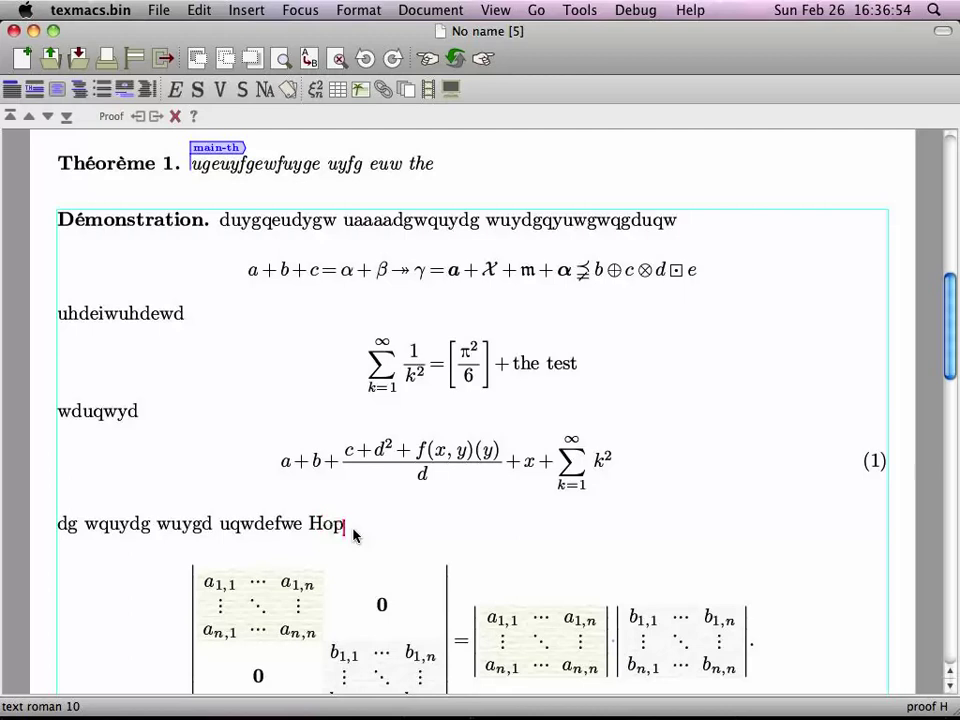
pyautogui.press('super+s')
pyautogui.press('Tab')
pyautogui.press('BackSpace')
pyautogui.press('BackSpace')
pyautogui.press('BackSpace')
pyautogui.press('BackSpace')
pyautogui.press('BackSpace')
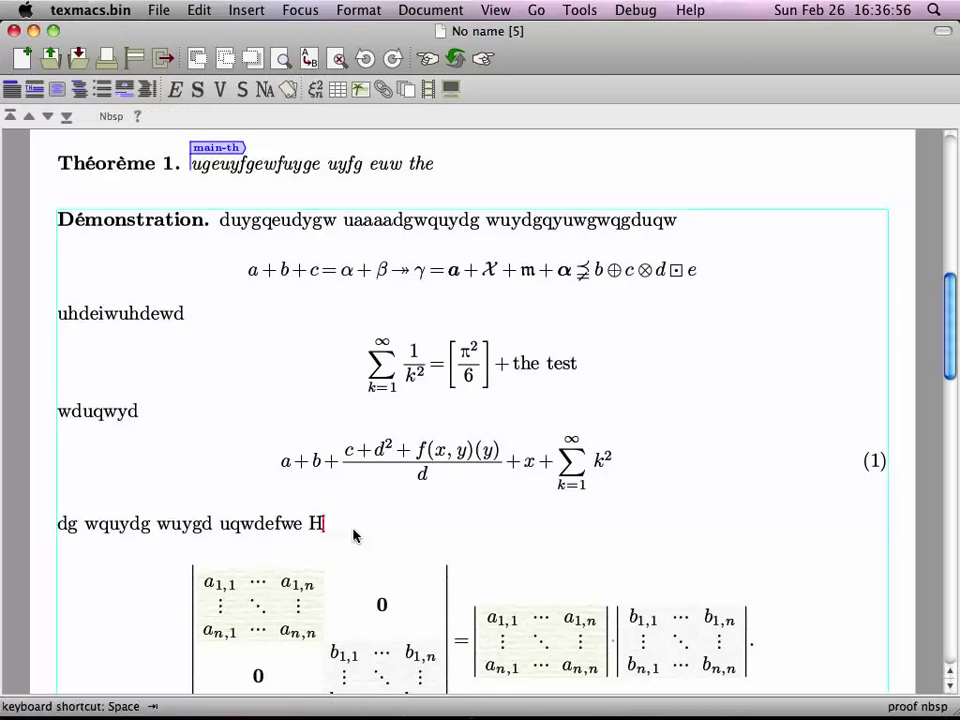
# - Append ". By theorem" after "uqwdefwe" with a non-breaking space, a reference to main-th and a period, and follow the reference to its theorem
pyautogui.write('. By theorem')
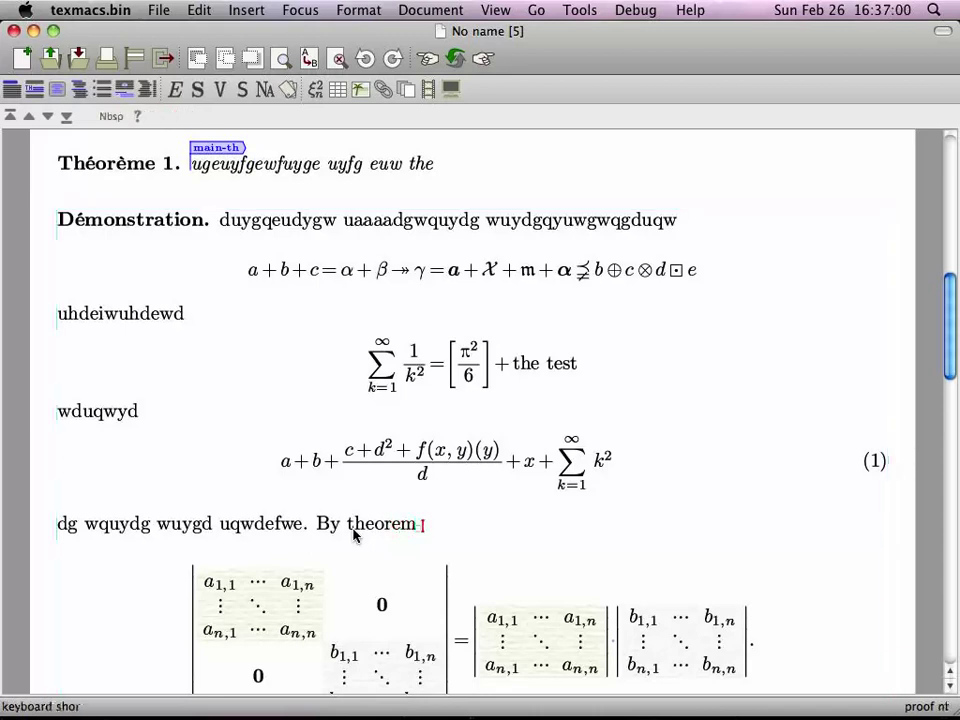
pyautogui.press('Tab')
pyautogui.hotkey('alt', 'r')
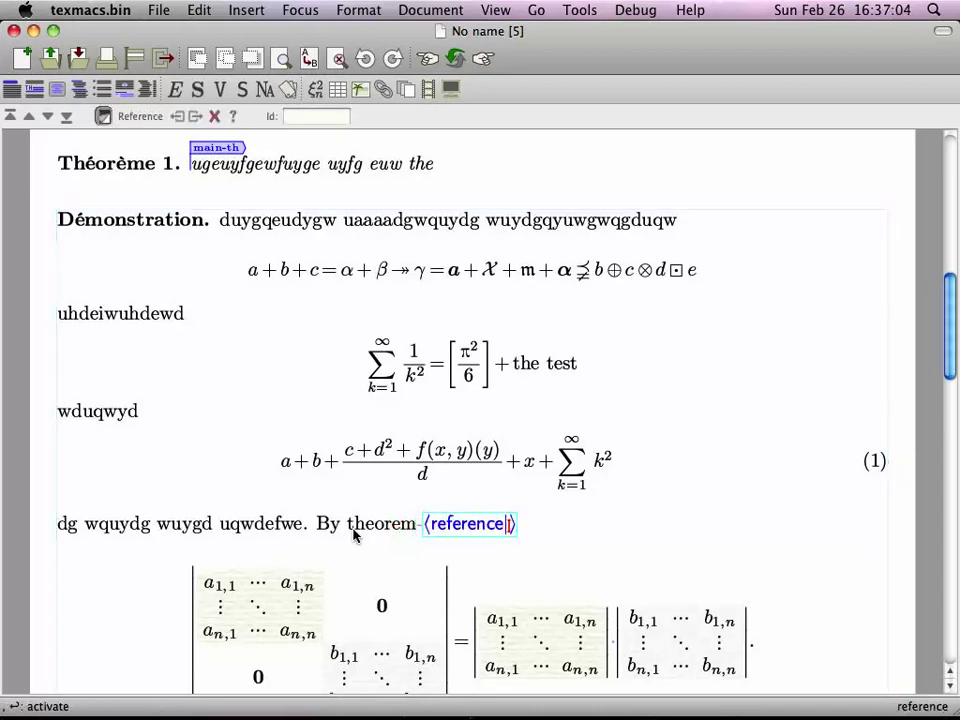
pyautogui.write('m')
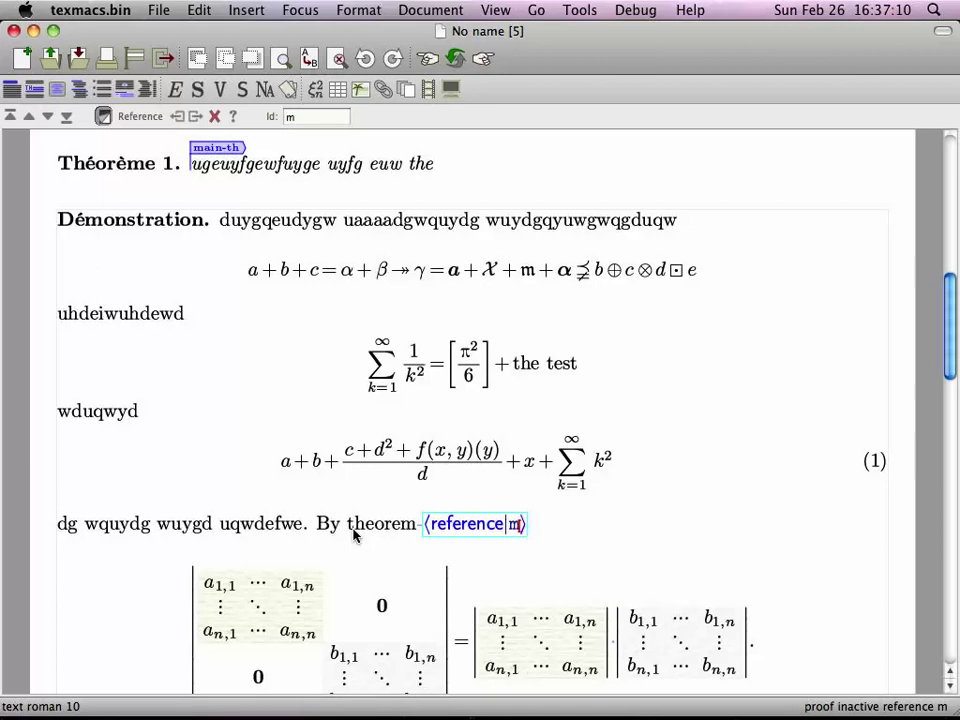
pyautogui.press('Tab')
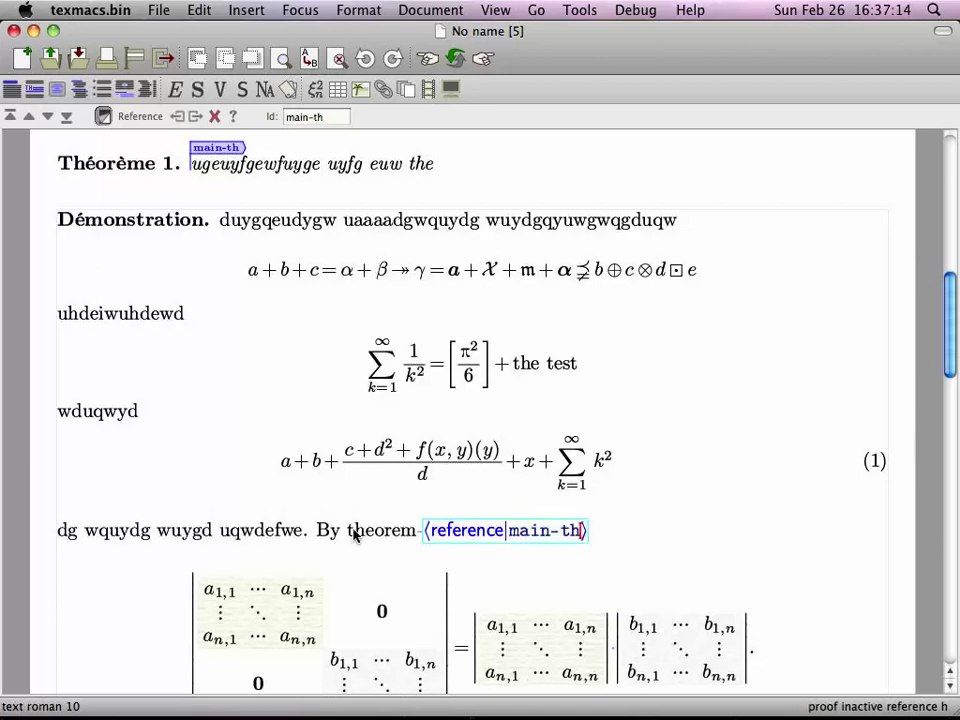
pyautogui.press('Return')
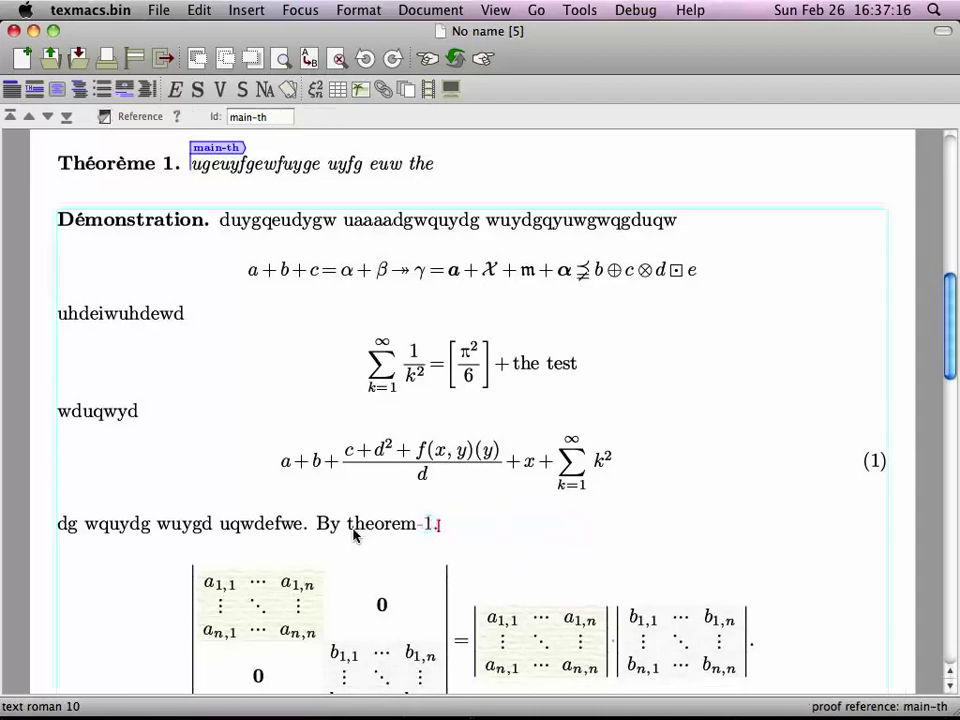
pyautogui.write('.')
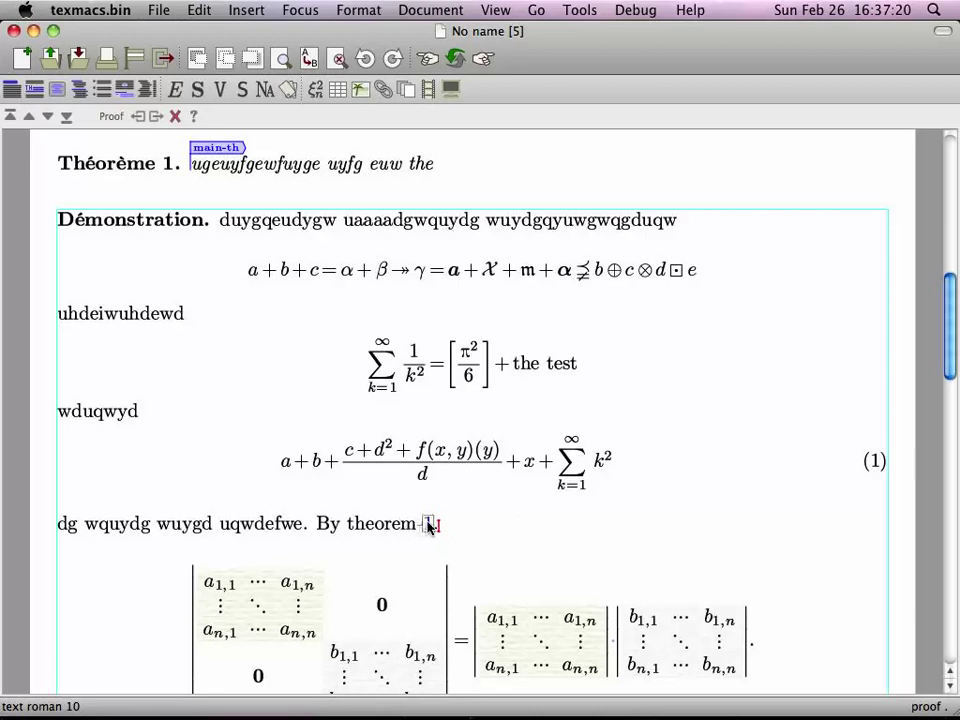
pyautogui.click(429, 525)
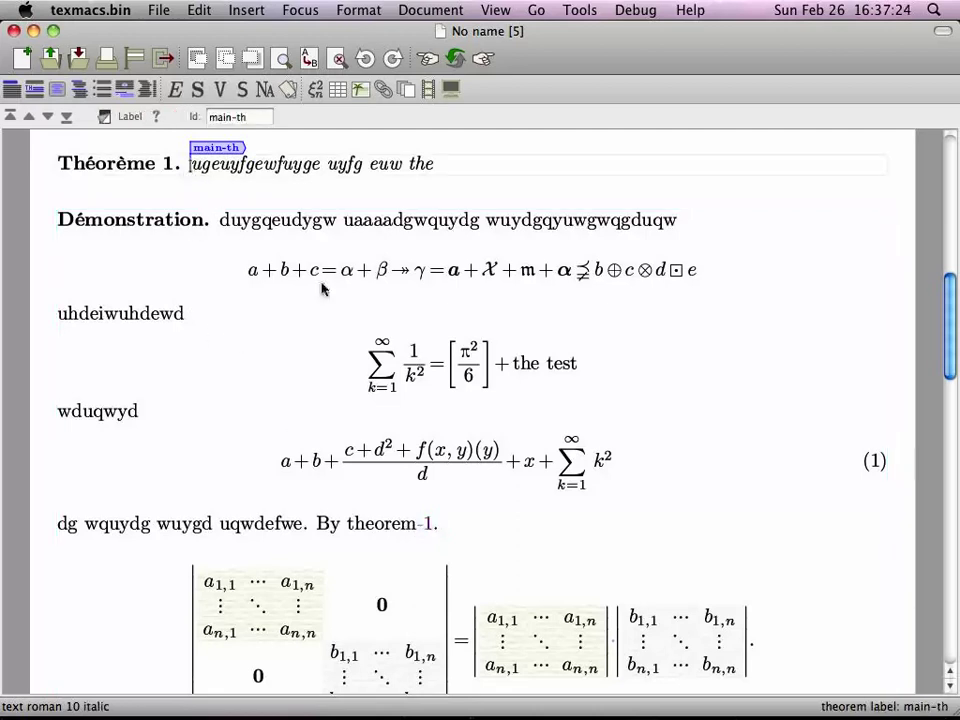
pyautogui.click(479, 525)
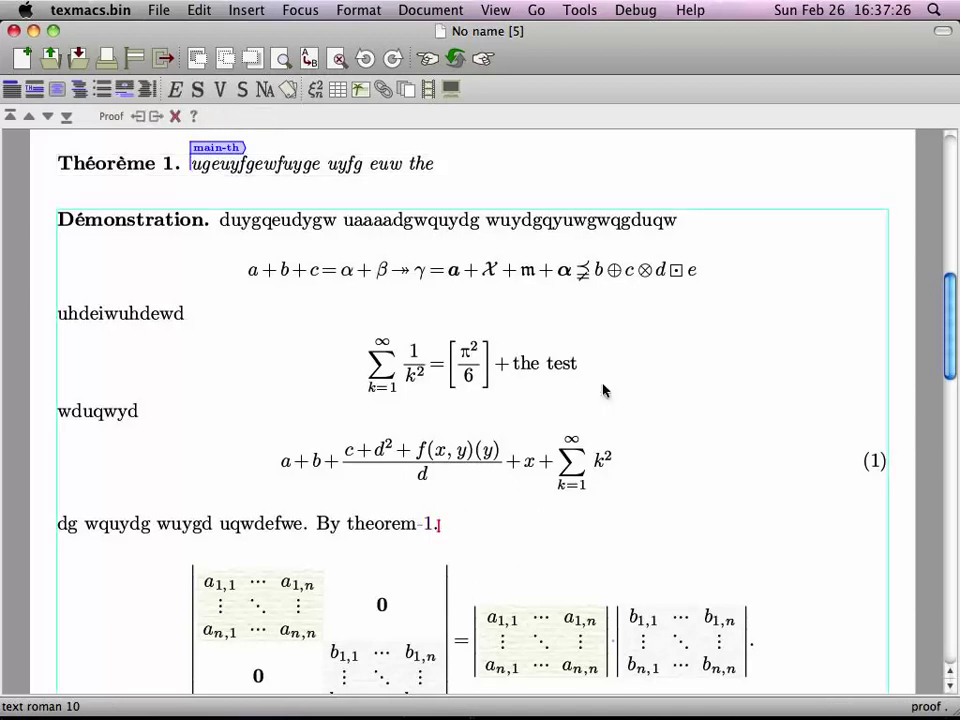
# - Insert the label first-eq at the start of the numbered equation in the proof
pyautogui.click(244, 456)
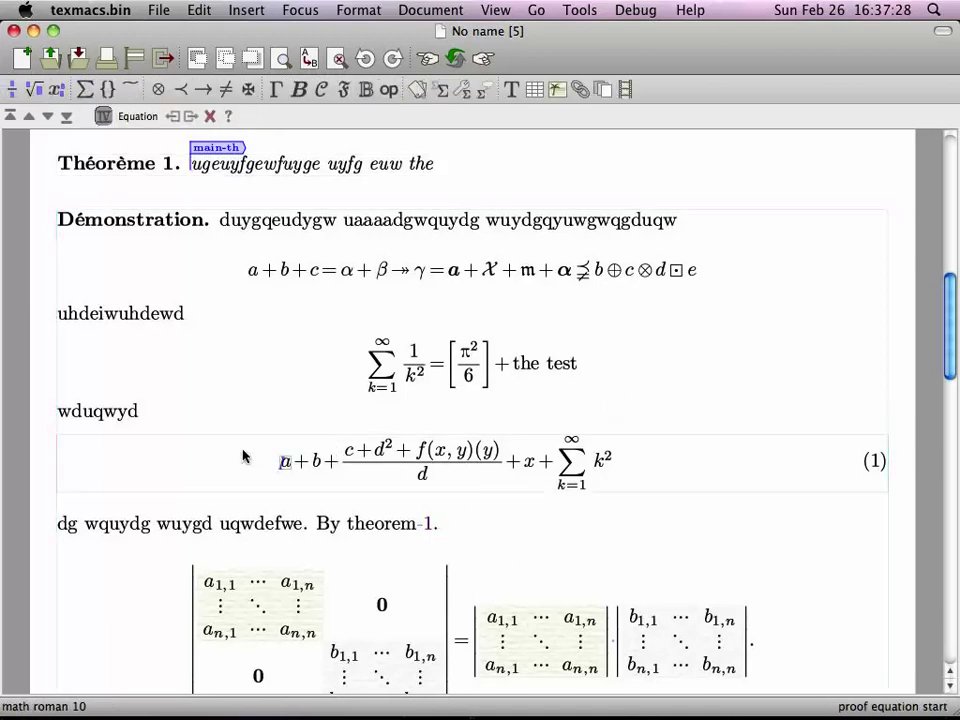
pyautogui.write('\\label⟩')
pyautogui.press('Return')
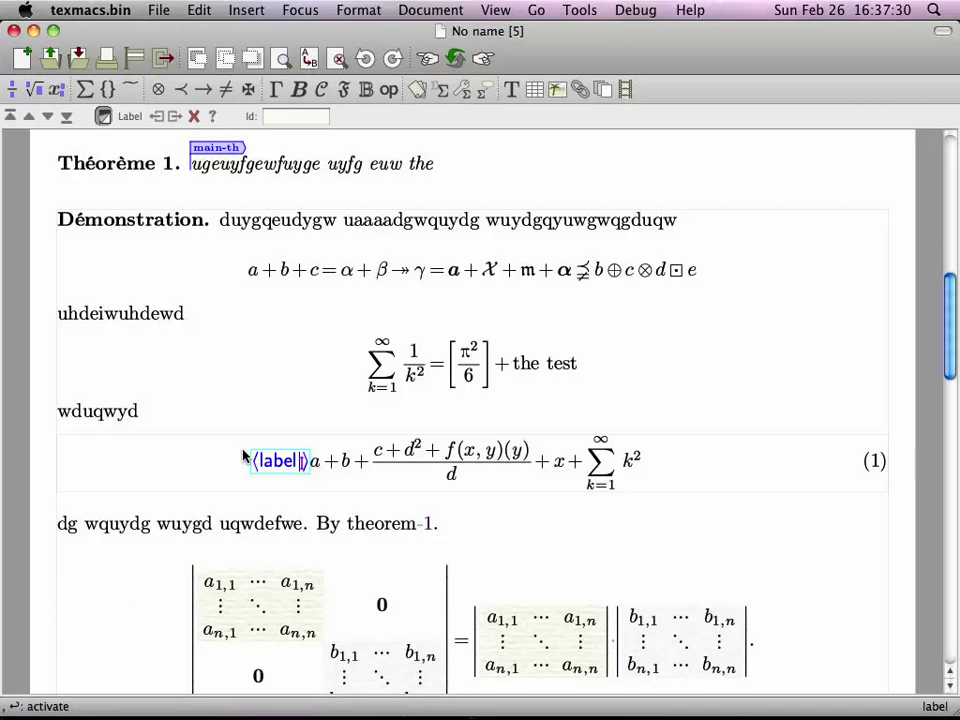
pyautogui.write('first-eq')
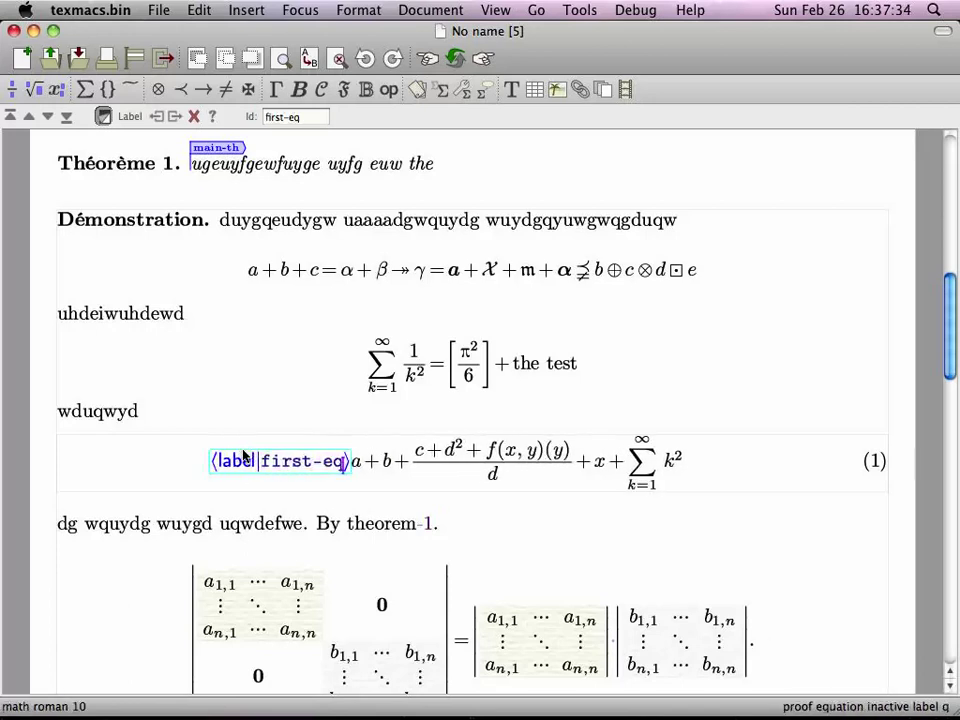
pyautogui.press('Return')
# - At the end of the document's last paragraph, add ". See" followed by a parenthesised reference to first-eq and a period
pyautogui.scroll(-15, 246, 454)
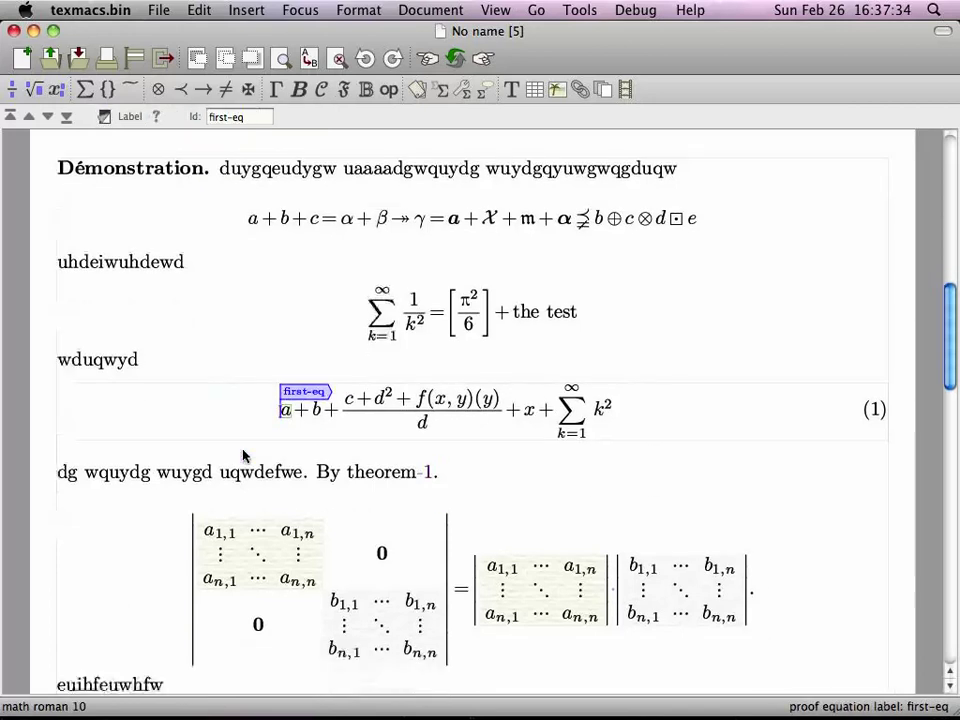
pyautogui.click(482, 408)
pyautogui.click(478, 428)
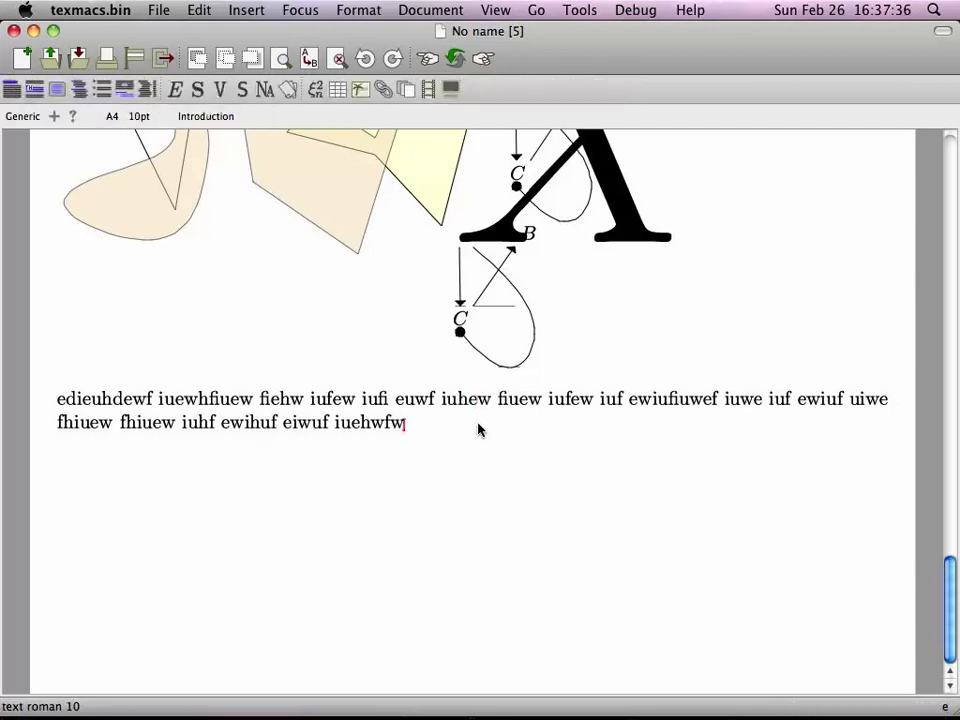
pyautogui.write('. See')
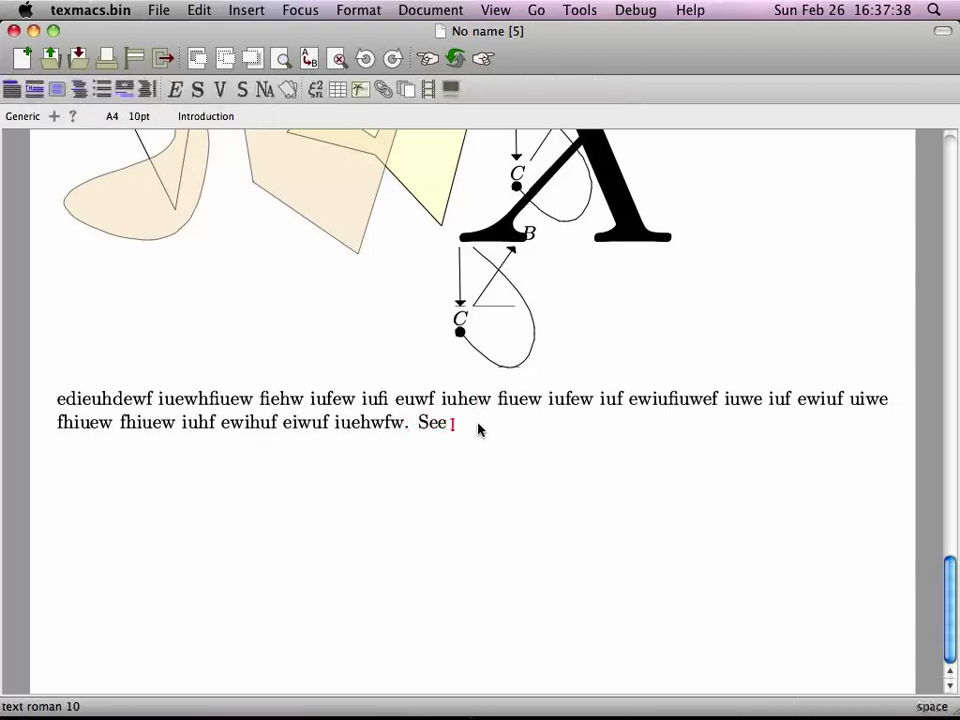
pyautogui.write(' (\ref')
pyautogui.press('Return')
pyautogui.write('first-eq')
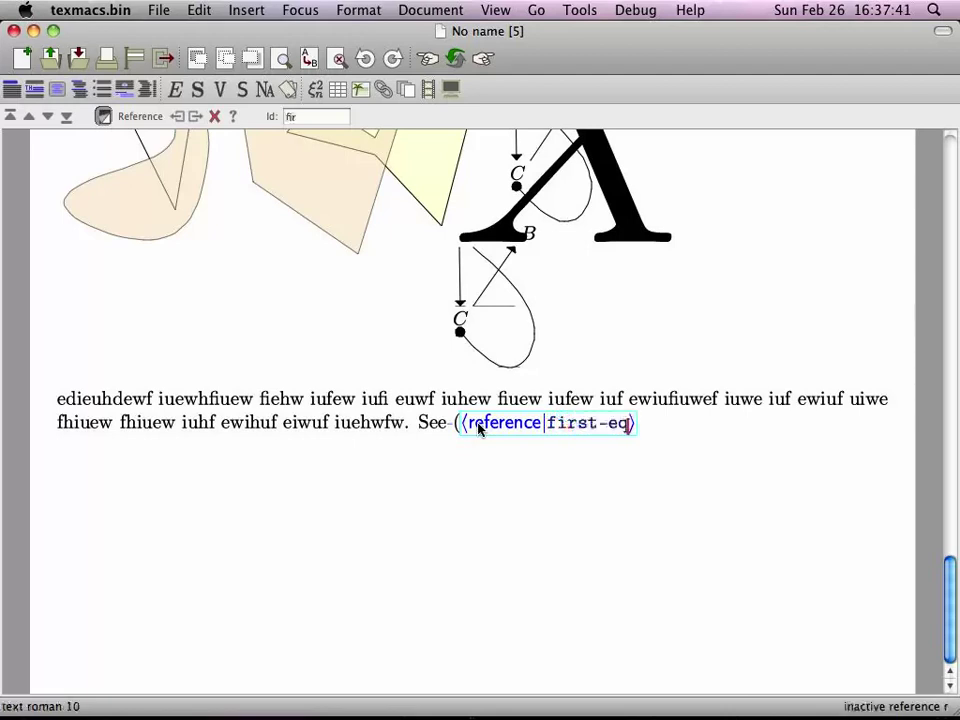
pyautogui.press('Return')
# - Follow the new reference to its equation, and browse backward and forward through the visited locations
pyautogui.click(470, 423)
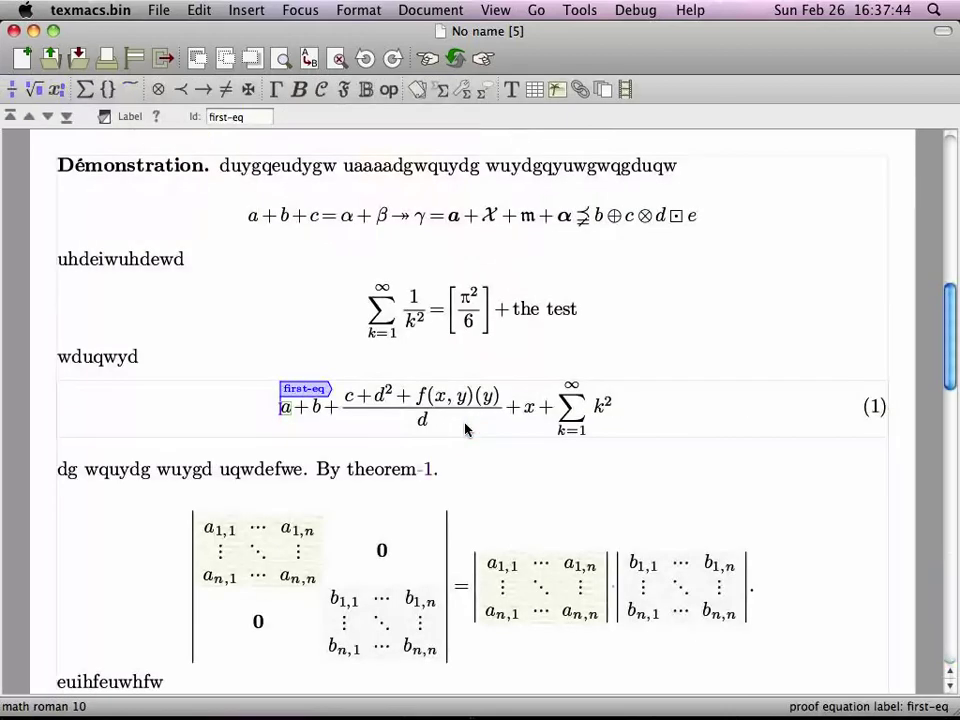
pyautogui.click(480, 485)
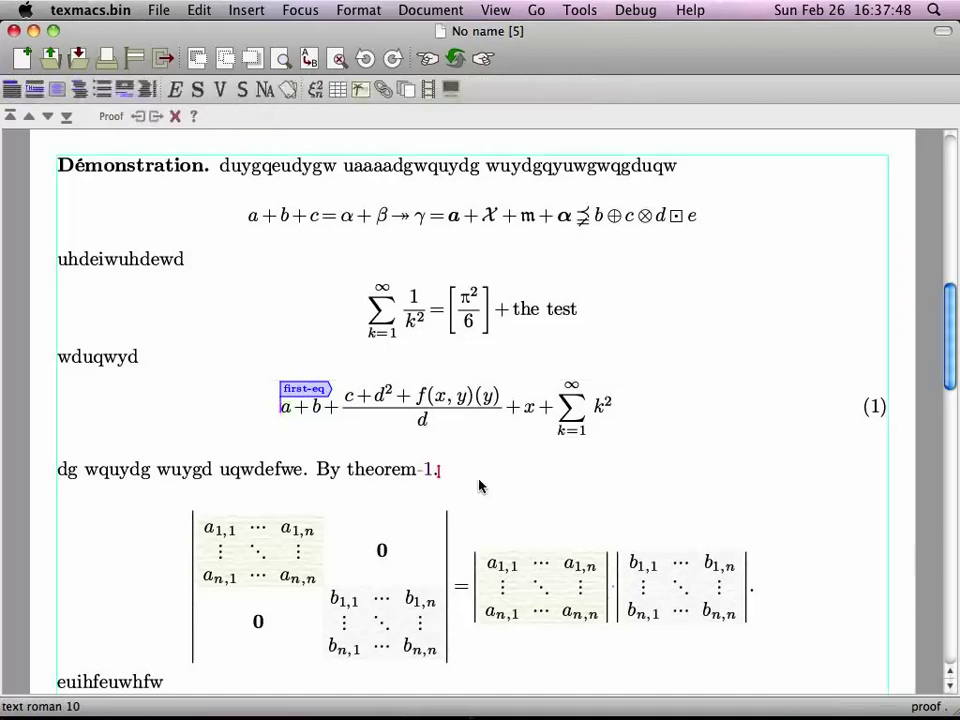
pyautogui.click(429, 60)
pyautogui.click(429, 60)
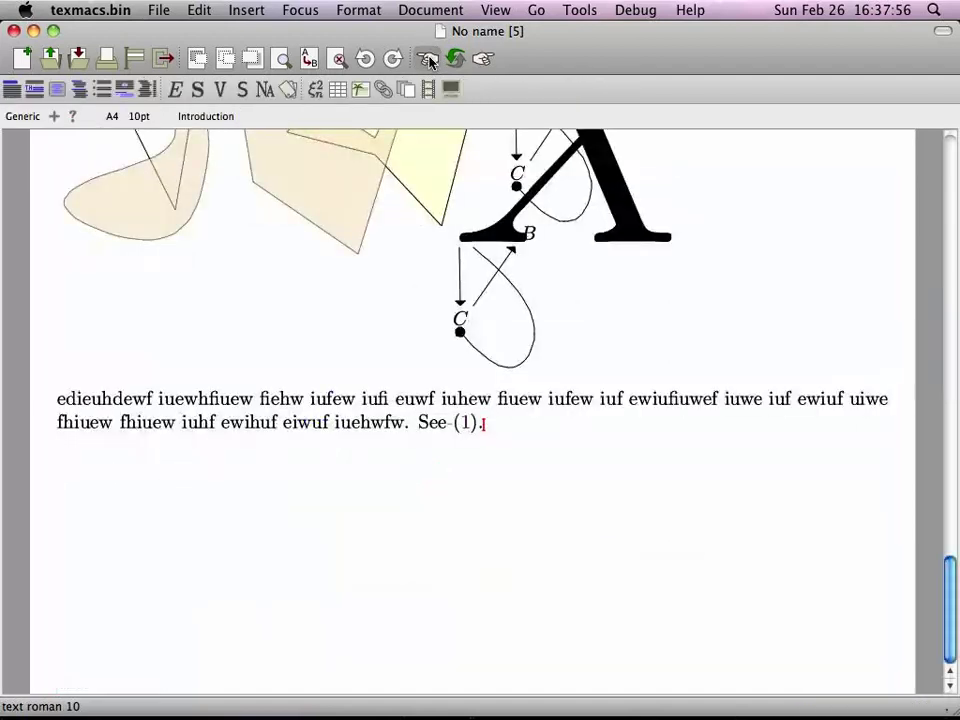
pyautogui.click(429, 60)
pyautogui.click(429, 60)
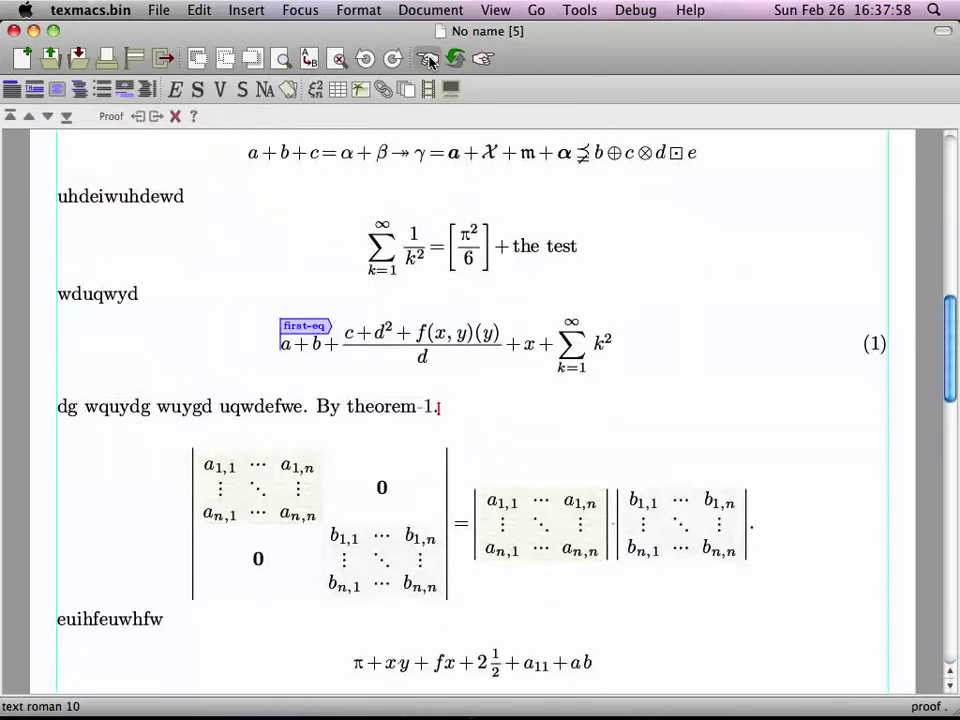
pyautogui.click(482, 60)
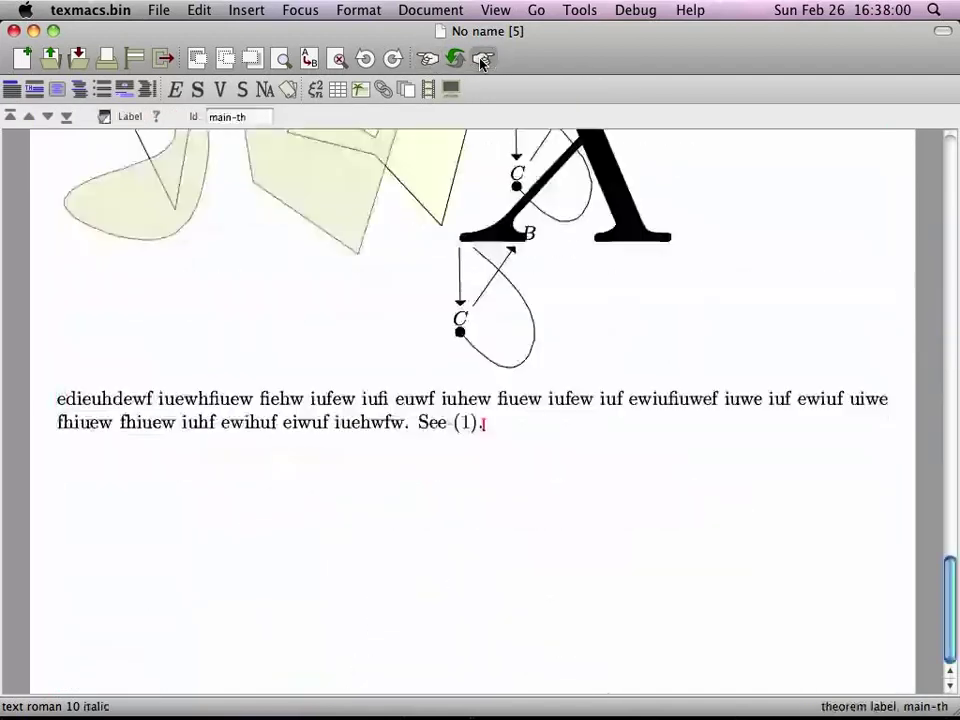
pyautogui.click(482, 60)
pyautogui.click(482, 60)
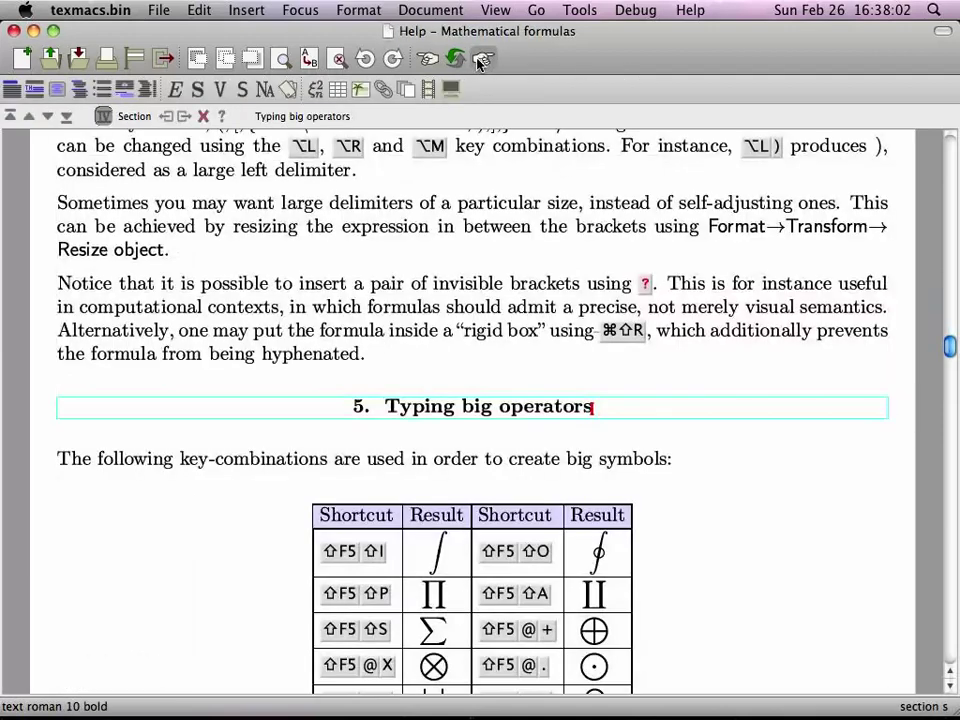
# - Browse back from the help page to the document and look through the proof with its labelled theorem and equation
pyautogui.click(429, 60)
pyautogui.click(429, 60)
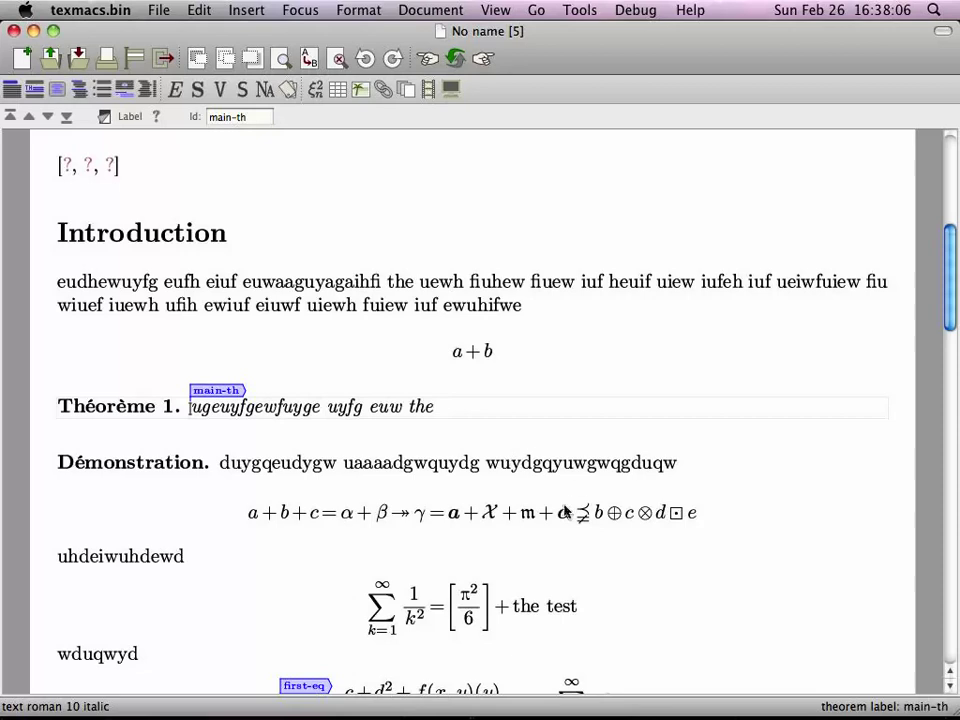
pyautogui.scroll(-1, 555, 511)
pyautogui.click(471, 418)
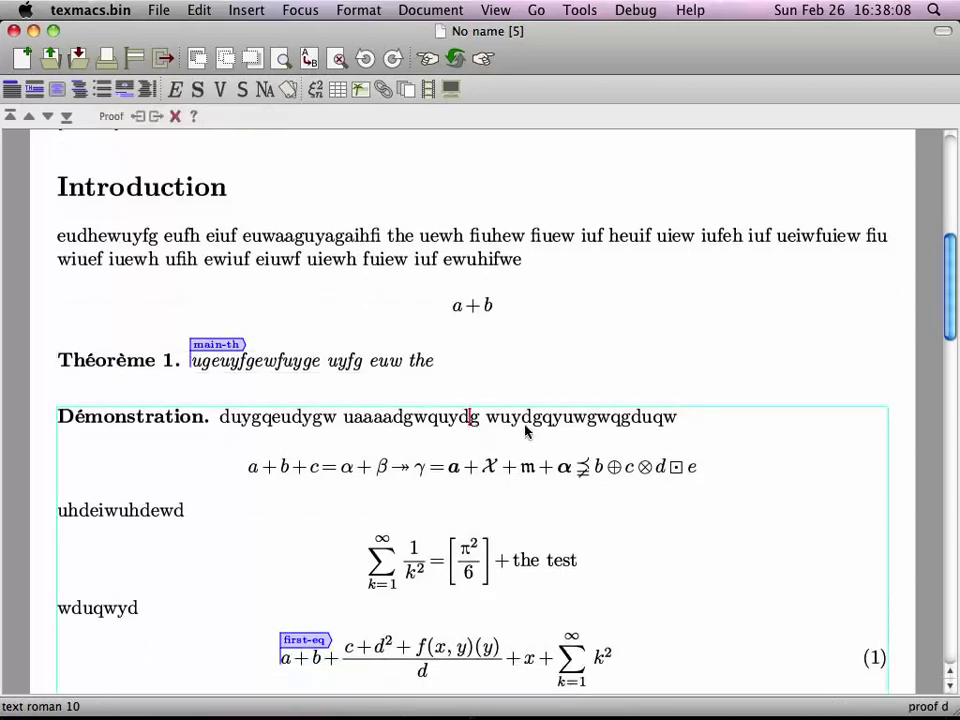
pyautogui.scroll(-5, 530, 430)
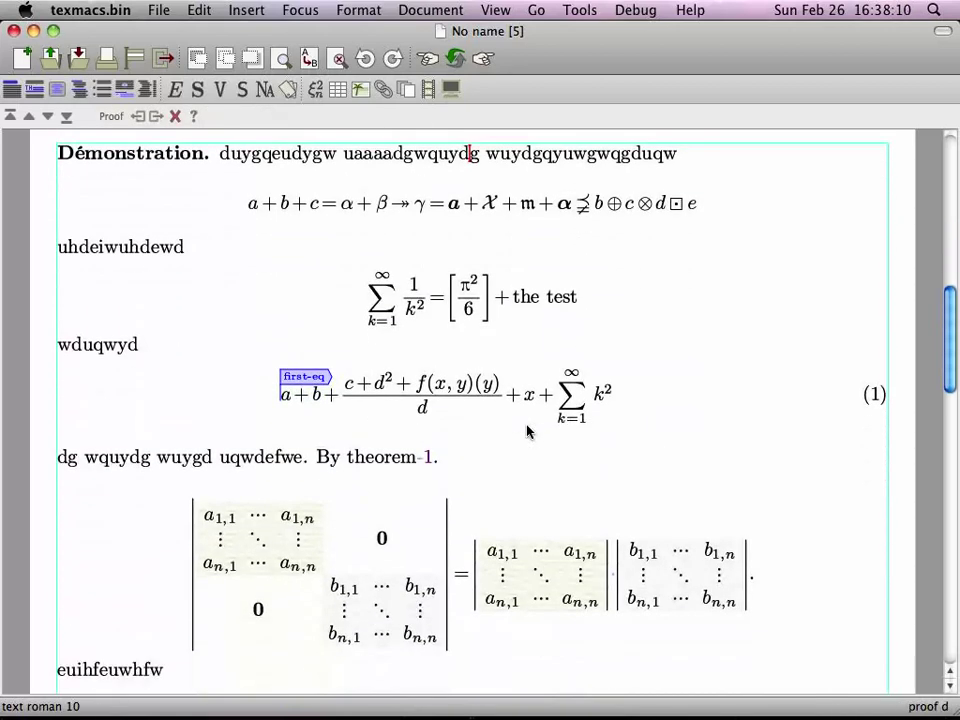
pyautogui.scroll(2, 528, 431)
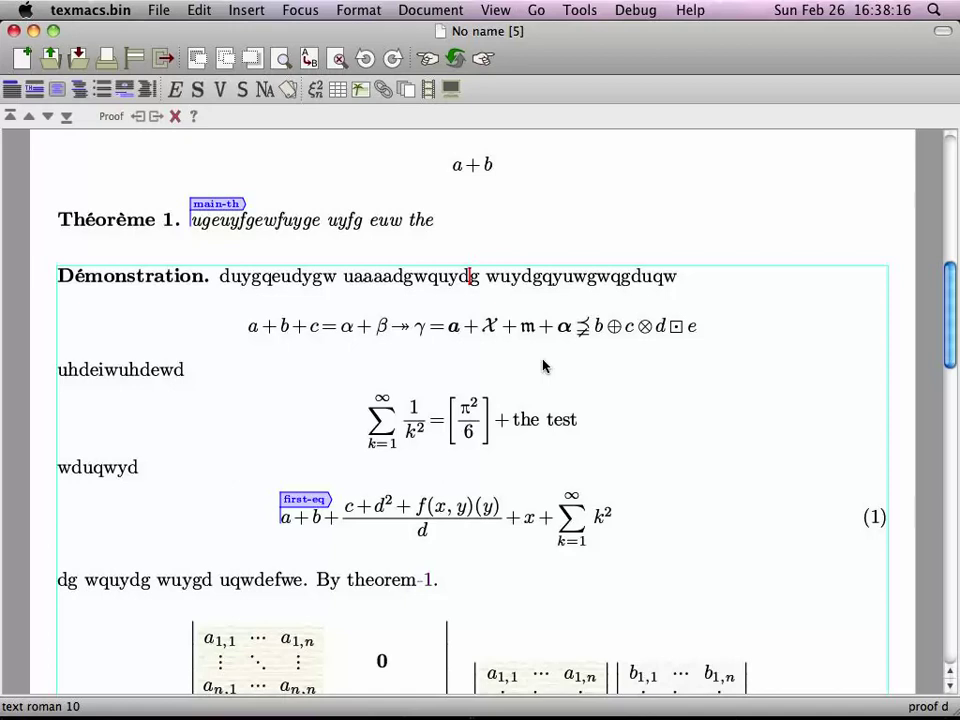
# - Save the document as test1 in the Demo folder of the home directory
pyautogui.press('super+s')
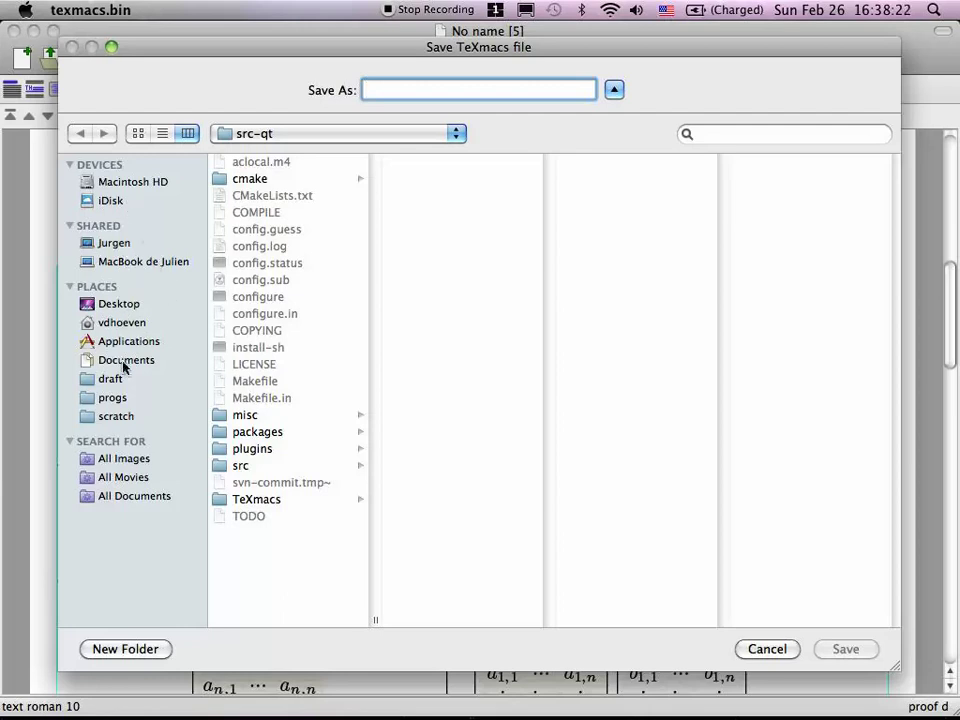
pyautogui.click(110, 321)
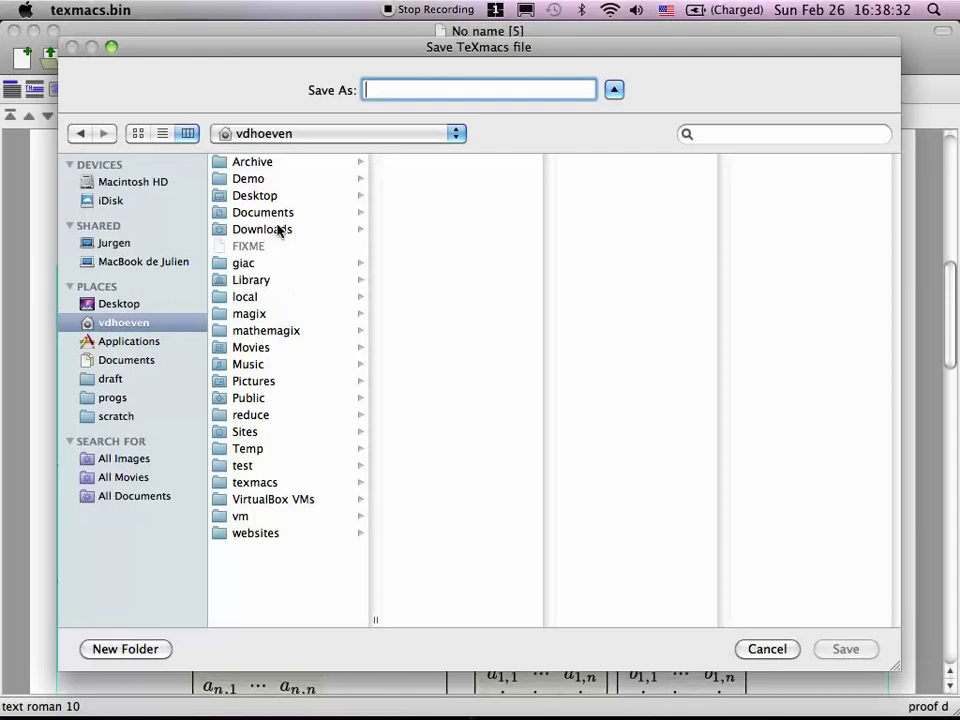
pyautogui.click(270, 180)
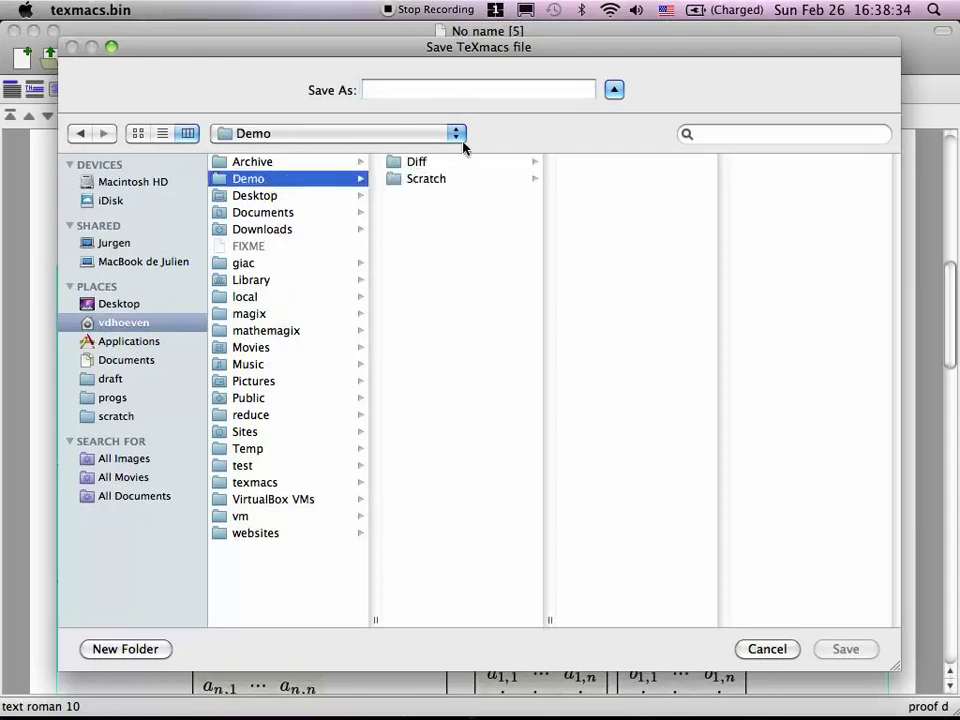
pyautogui.click(423, 91)
pyautogui.write('te')
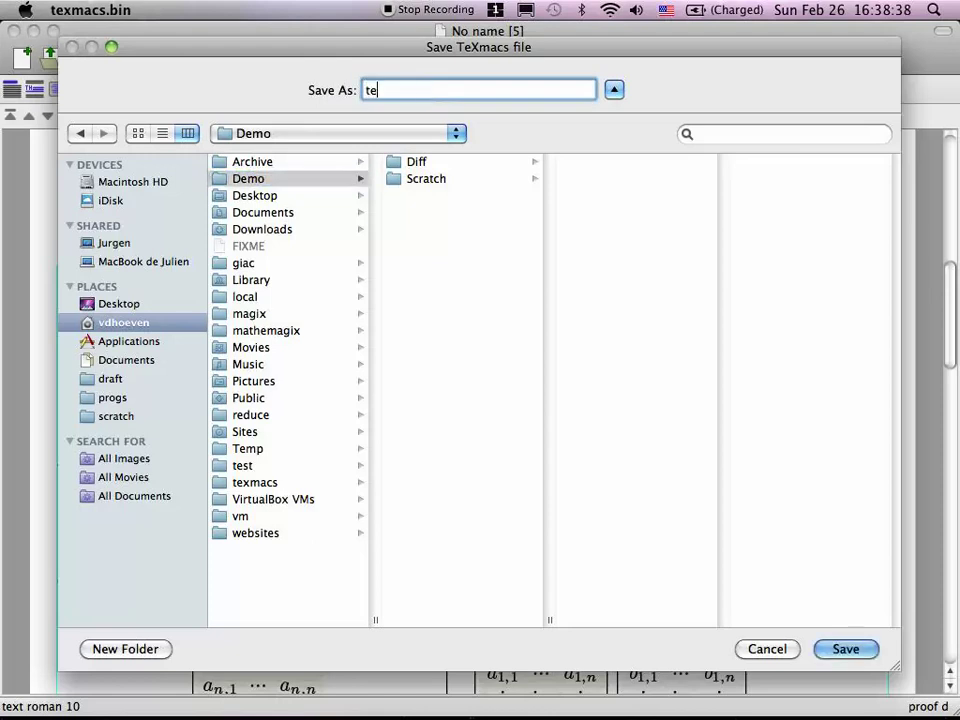
pyautogui.write('st1')
pyautogui.press('Return')
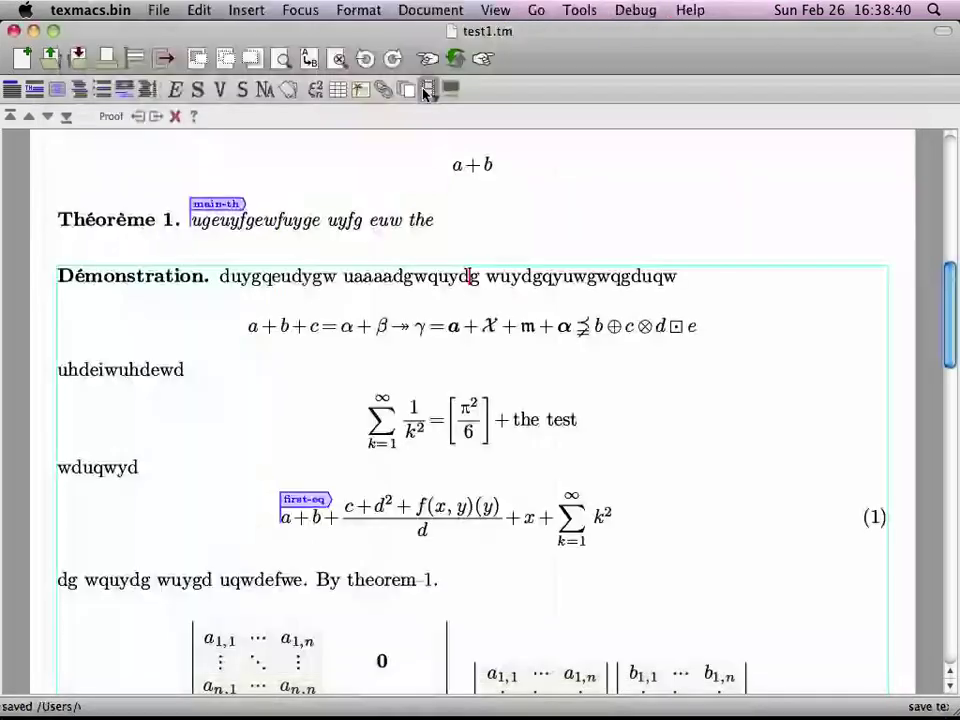
# - Create a new document and save it as test2 in the Demo folder of the home directory
pyautogui.click(300, 276)
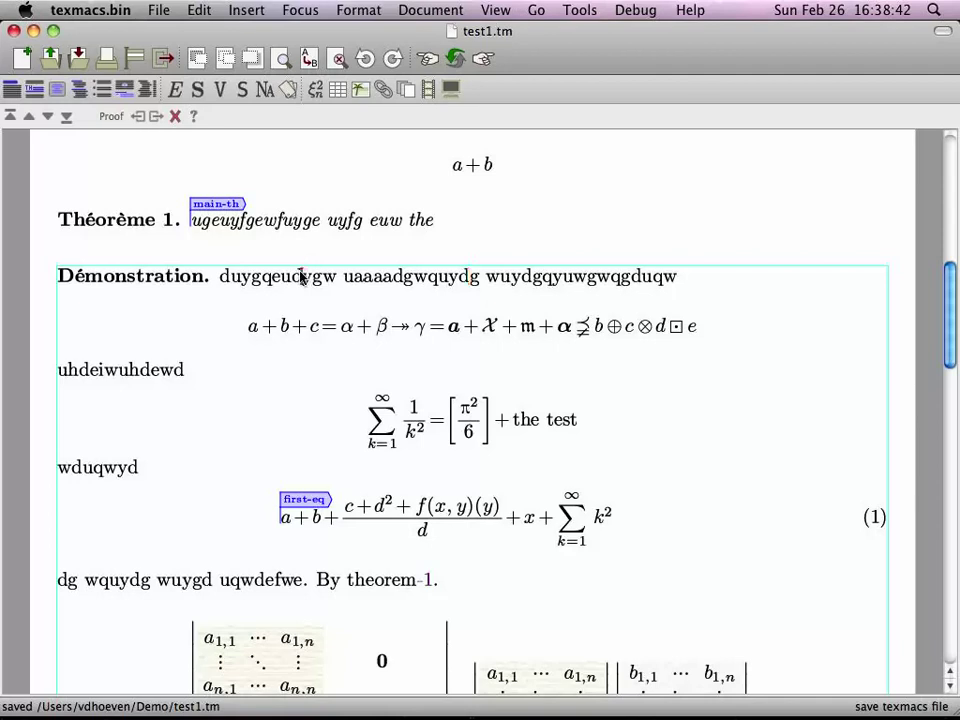
pyautogui.click(22, 58)
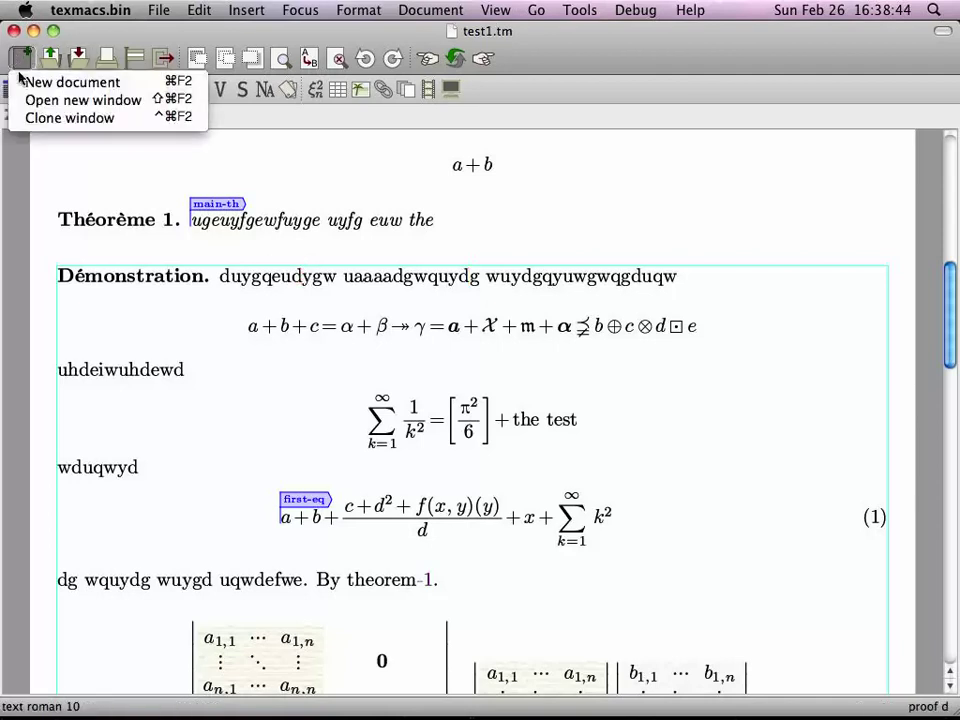
pyautogui.click(28, 80)
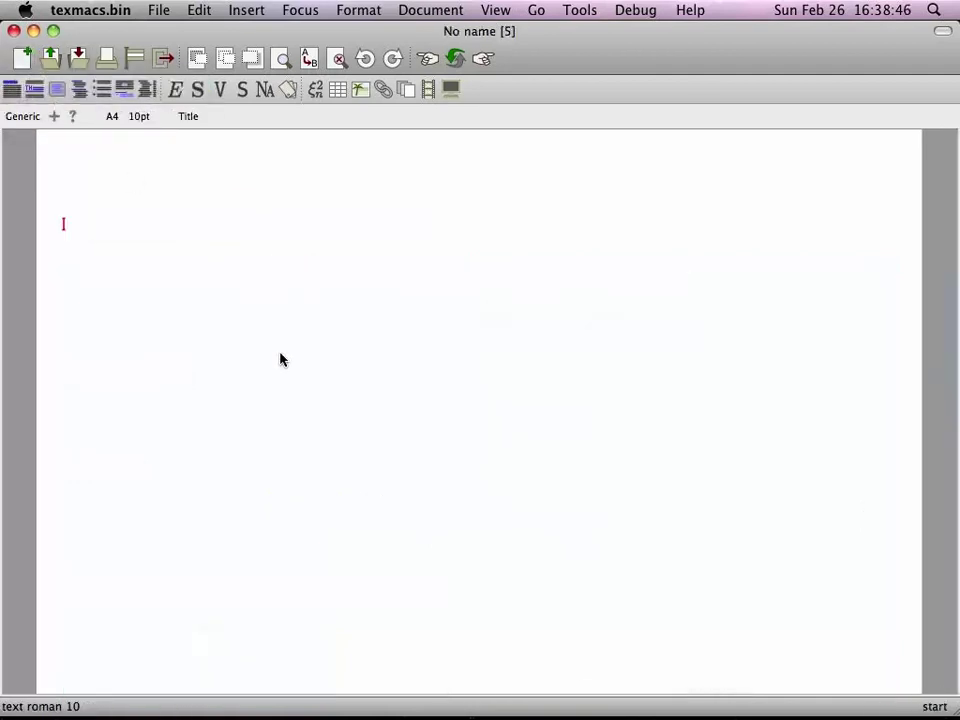
pyautogui.press('super+s')
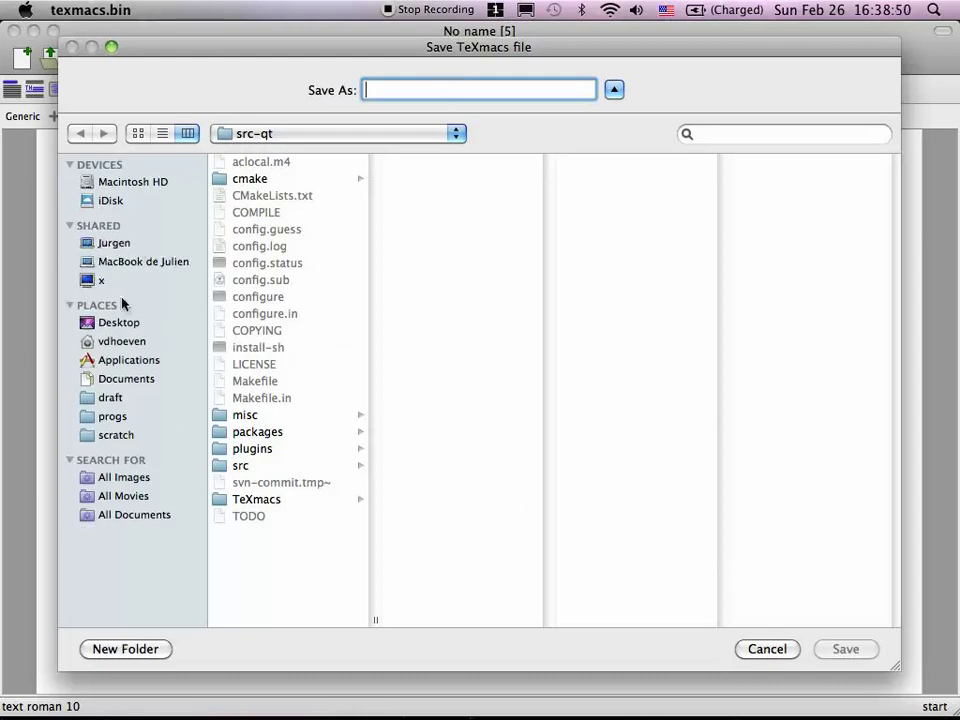
pyautogui.click(121, 341)
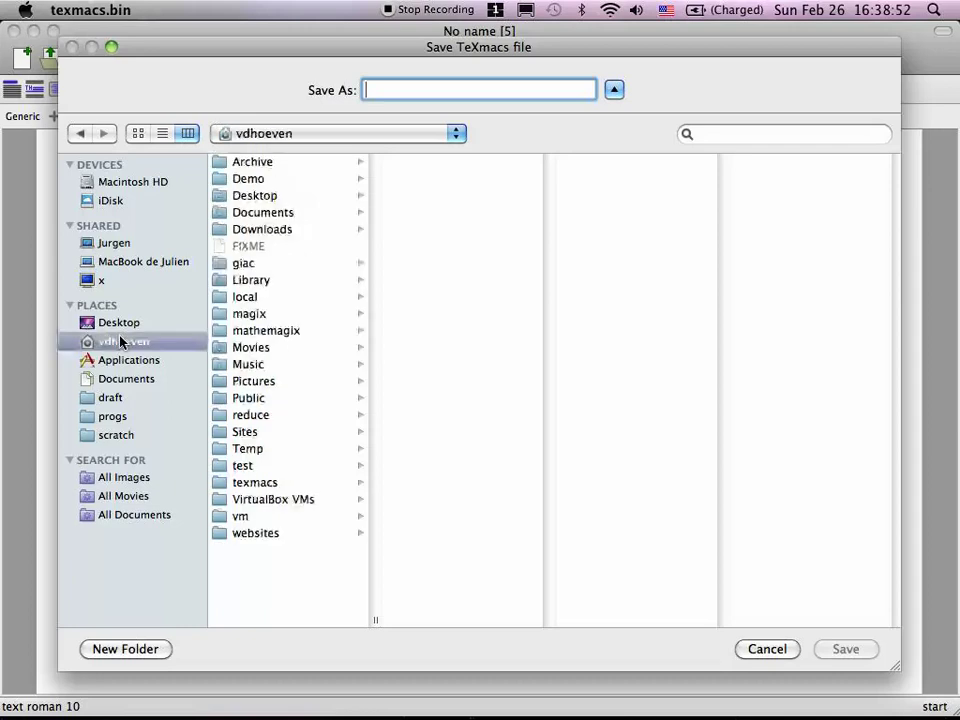
pyautogui.click(304, 184)
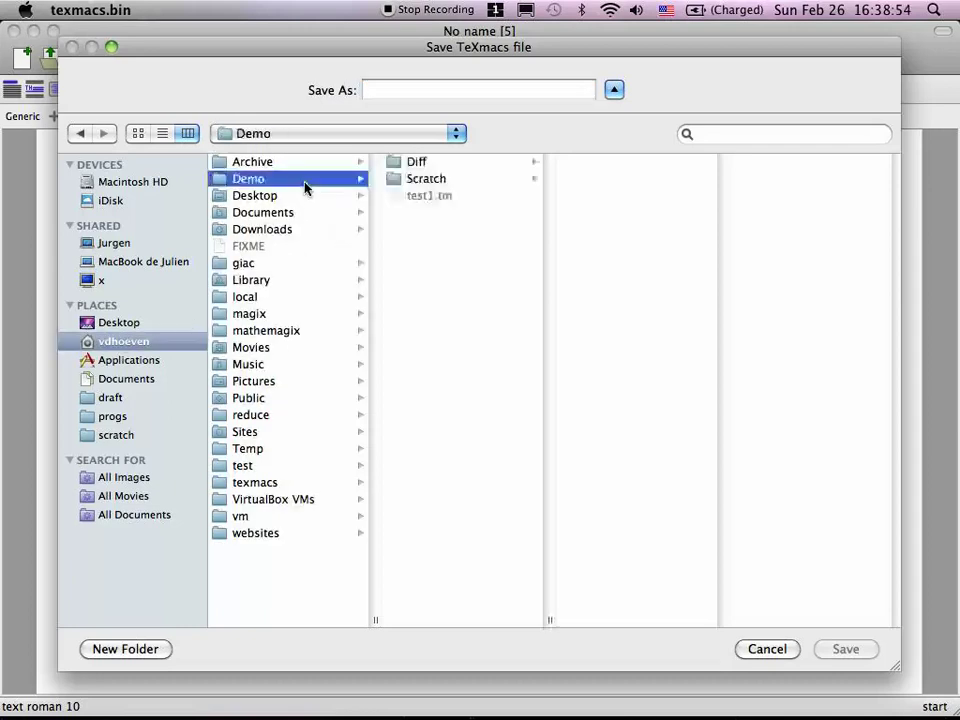
pyautogui.click(458, 87)
pyautogui.write('test2')
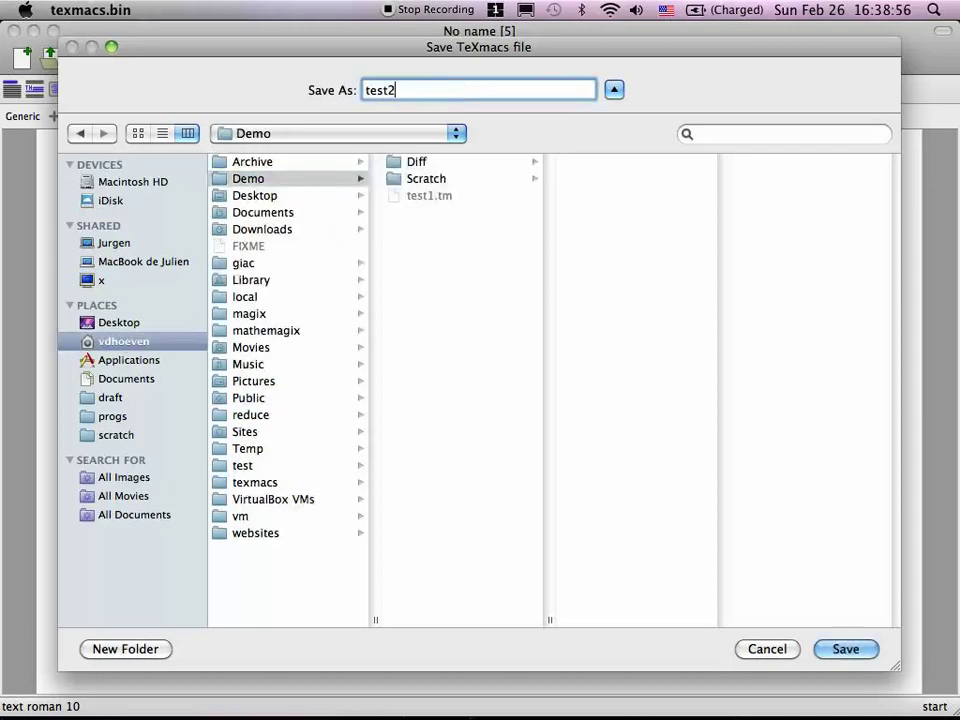
pyautogui.press('Return')
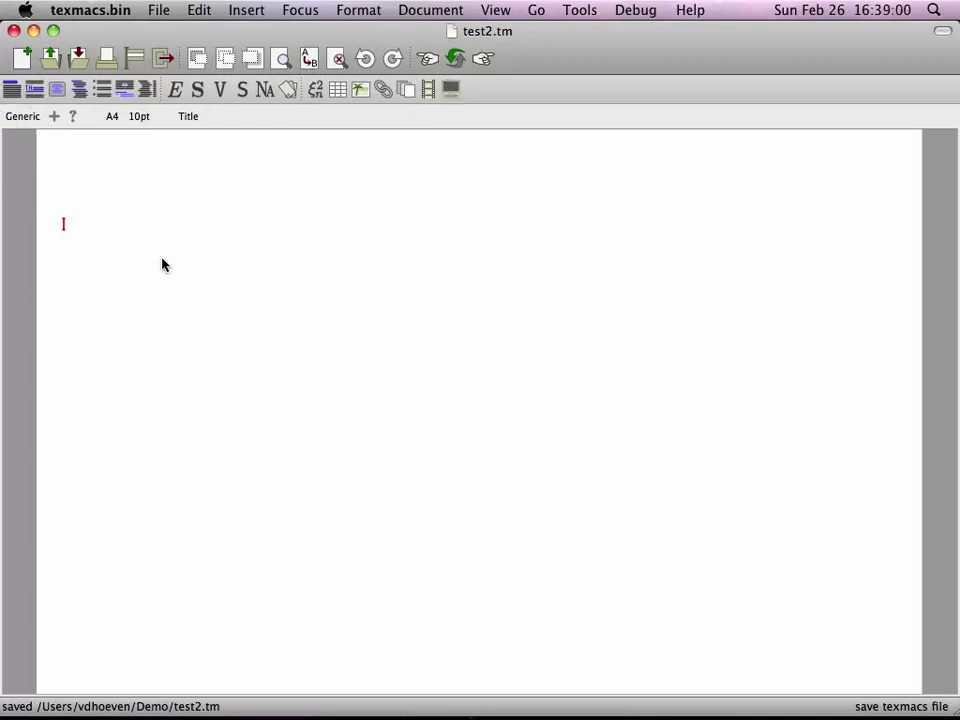
# - Write four short paragraphs: "eduhew ifheiufew", "efuewygf ewf", "ewfuyewgf uewfwe" and "ewfuygew fuwe"
pyautogui.write('eduhew ifheiufew')
pyautogui.press('Return')
pyautogui.write('efuewygf ewf')
pyautogui.press('Return')
pyautogui.write('ewfuyewgf uewfwe')
pyautogui.press('Return')
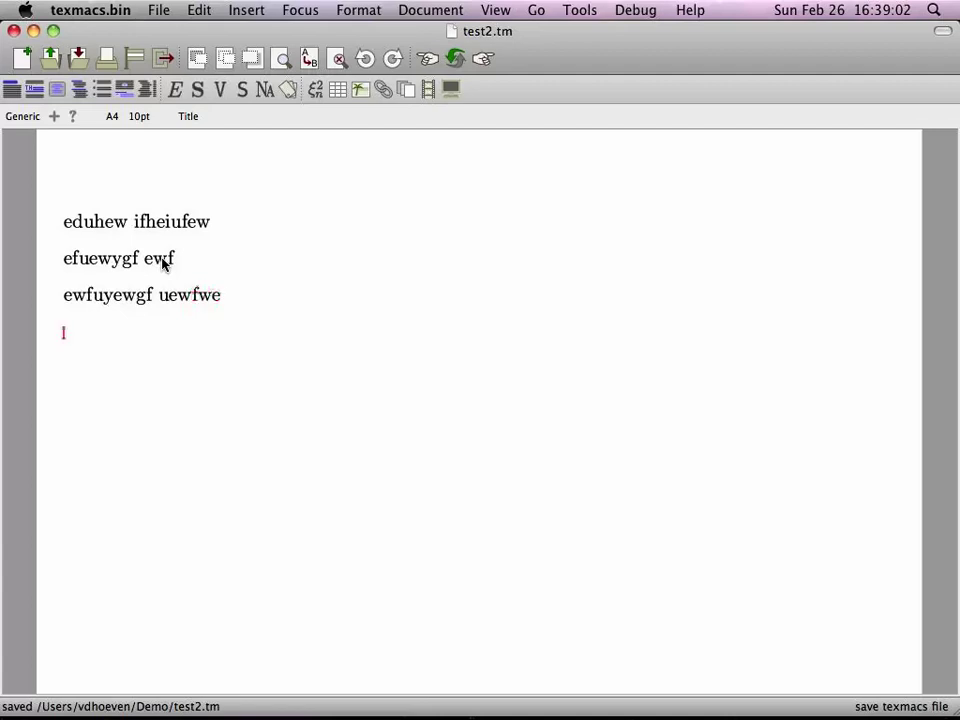
pyautogui.write('ewfuygew fuwe')
pyautogui.press('Return')
# - Insert the displayed equation a+b+c below the paragraphs and make it numbered
pyautogui.hotkey('alt', '$')
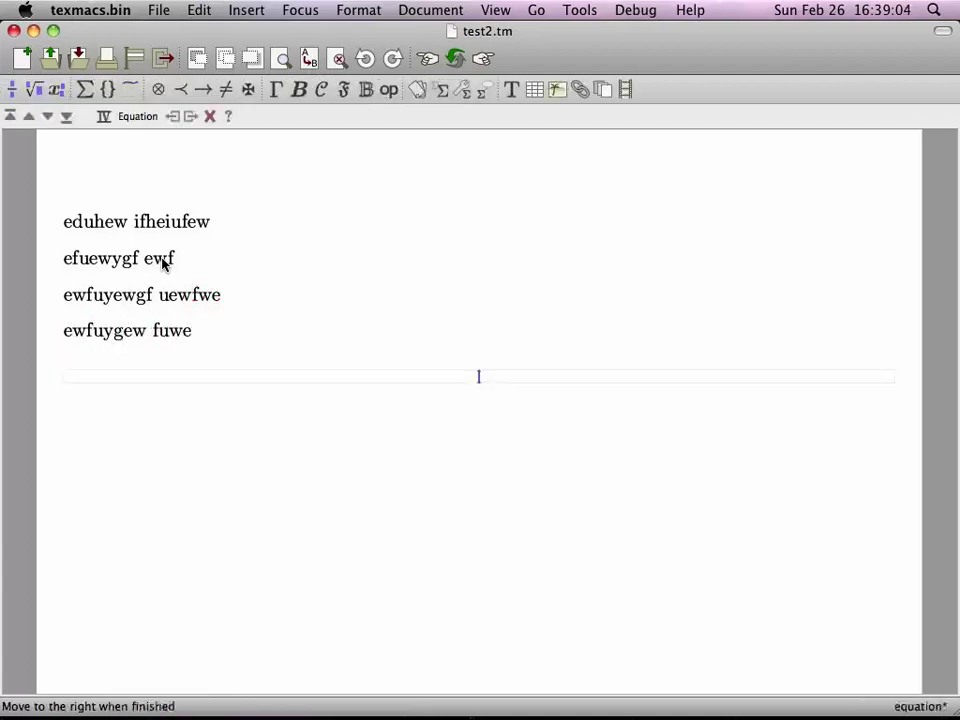
pyautogui.write('a+b+c')
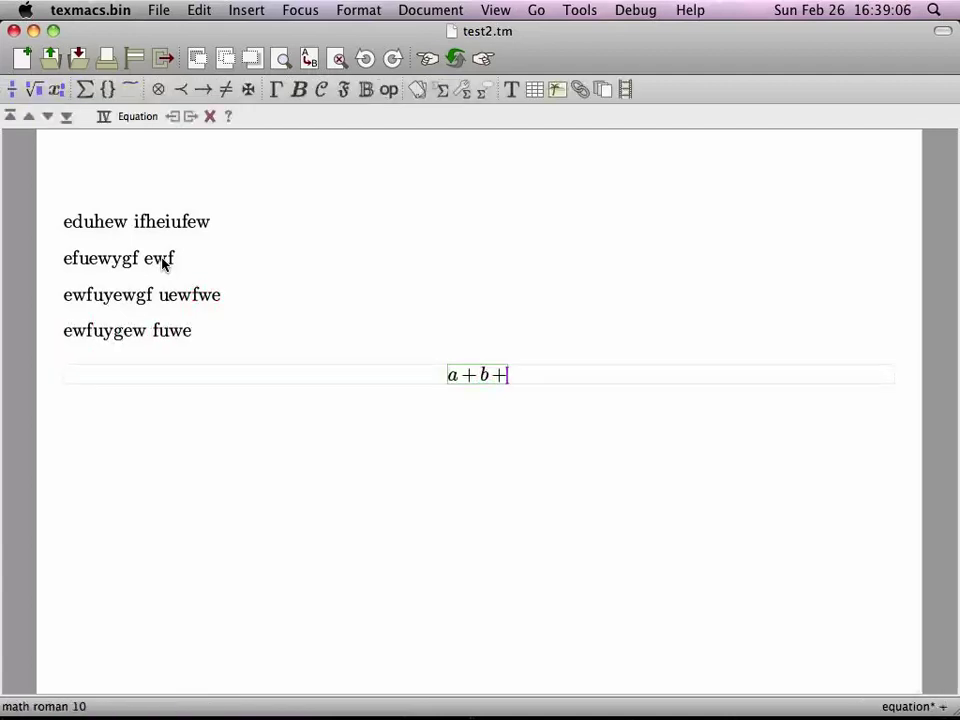
pyautogui.press('Left')
pyautogui.press('Left')
pyautogui.press('Left')
pyautogui.press('Left')
pyautogui.press('Left')
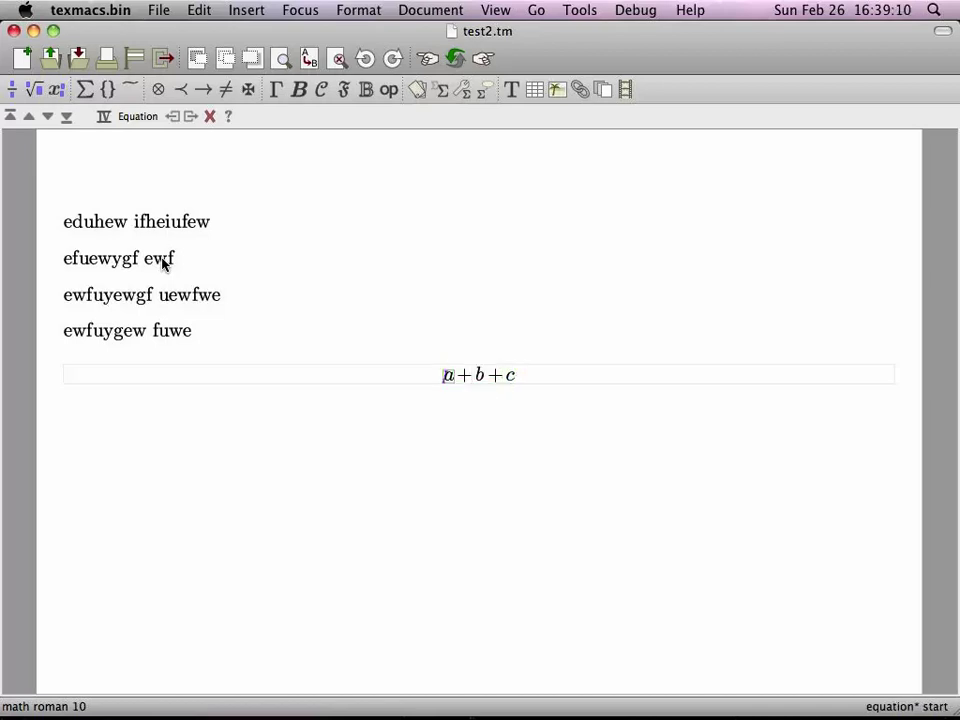
pyautogui.hotkey('alt', '#')
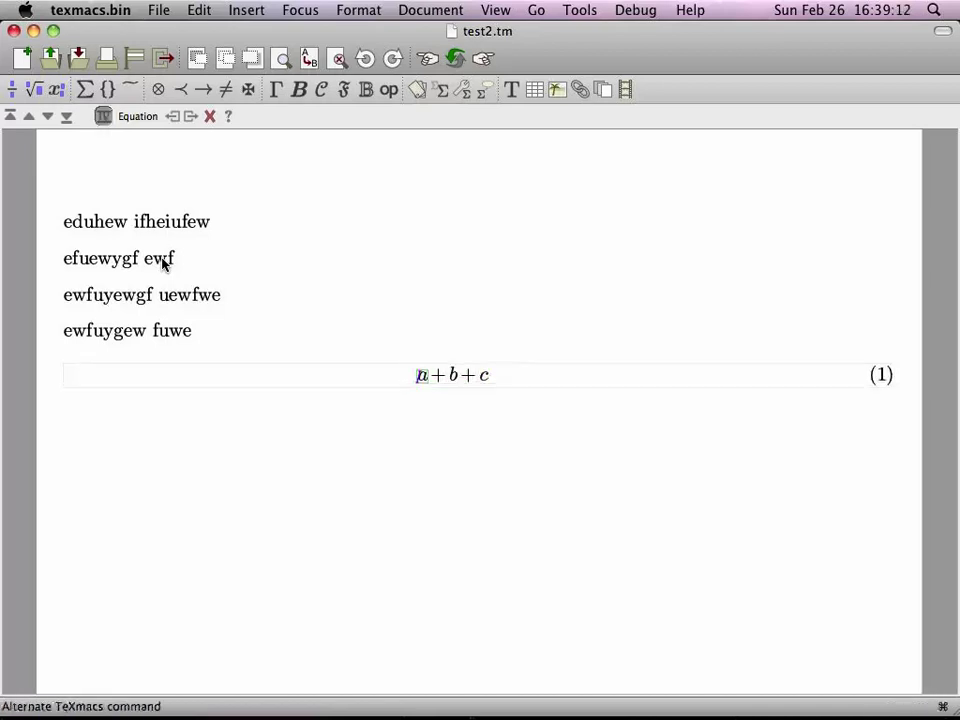
# - Insert the label funny-eq at the start of the equation and append "=x" to its end
pyautogui.hotkey('alt', '!')
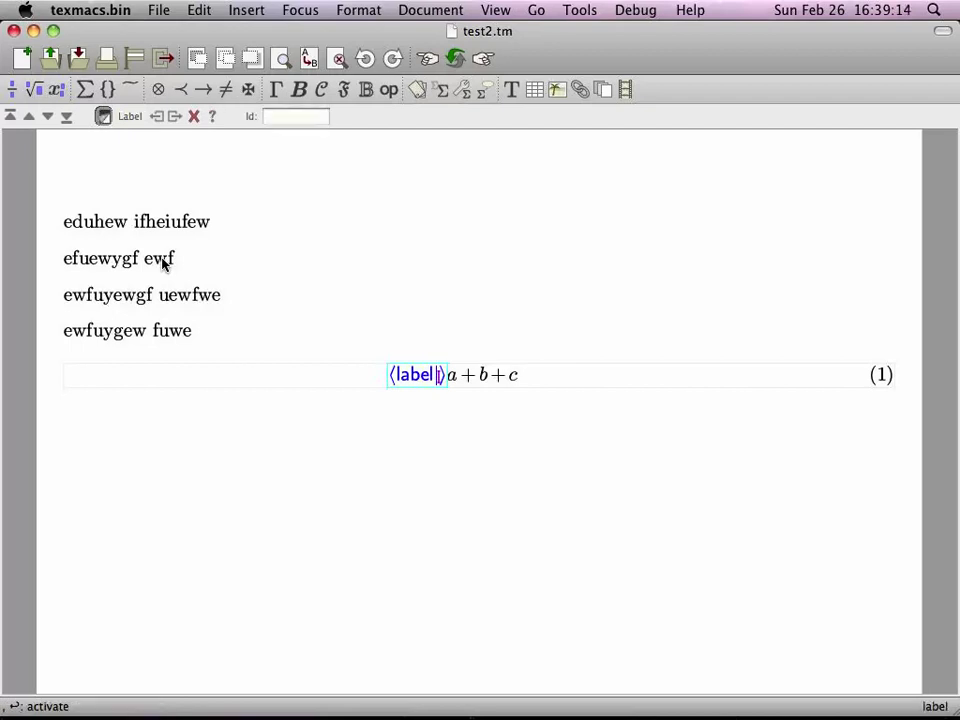
pyautogui.write('funny-eq')
pyautogui.press('Return')
pyautogui.hotkey('ctrl', 'e')
pyautogui.write('=x')
# - Add the paragraph "deiuygewuyfgewfy gewufw" below the equation and save the document
pyautogui.hotkey('ctrl', 'e')
pyautogui.press('Return')
pyautogui.write('deiuygewuyfgewfy gewufw')
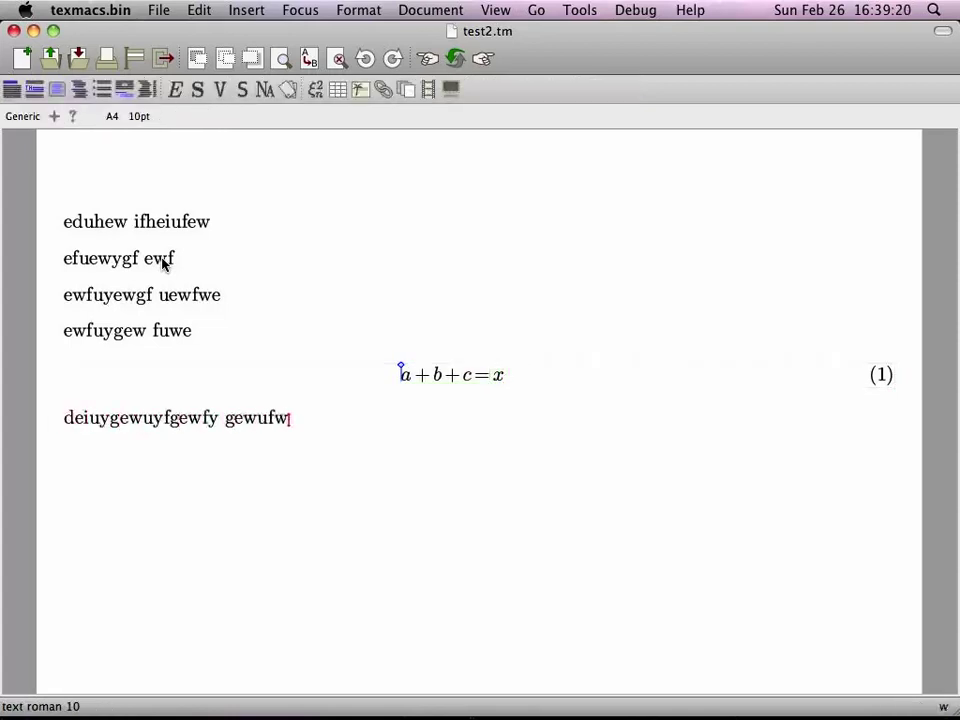
pyautogui.hotkey('ctrl', 's')
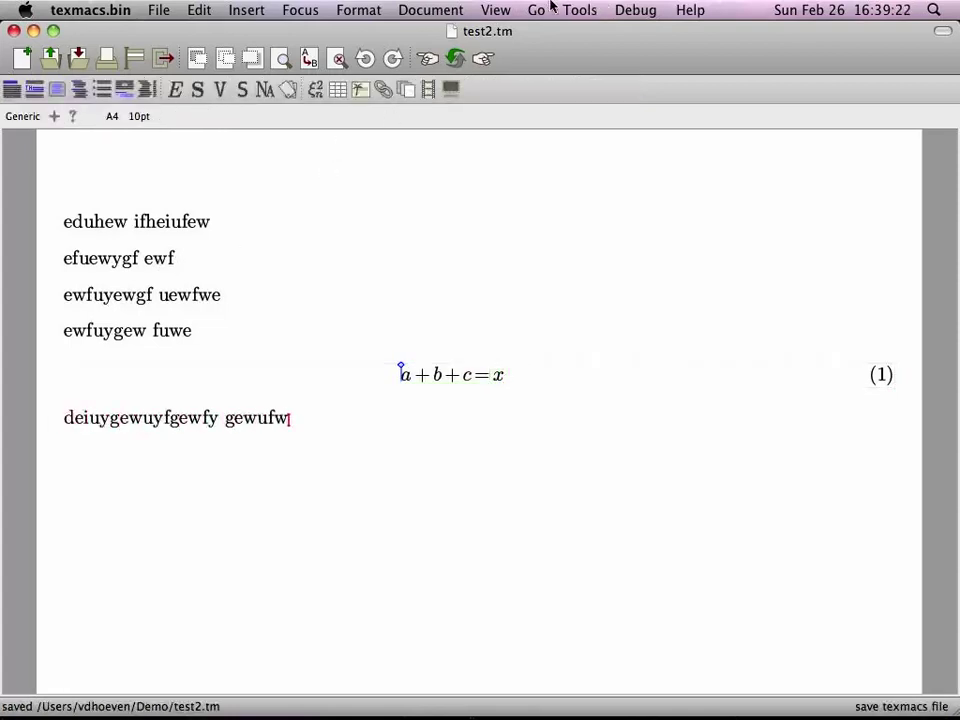
# - Switch back to the test1.tm document and go to the last part of the proof
pyautogui.click(548, 8)
pyautogui.click(558, 97)
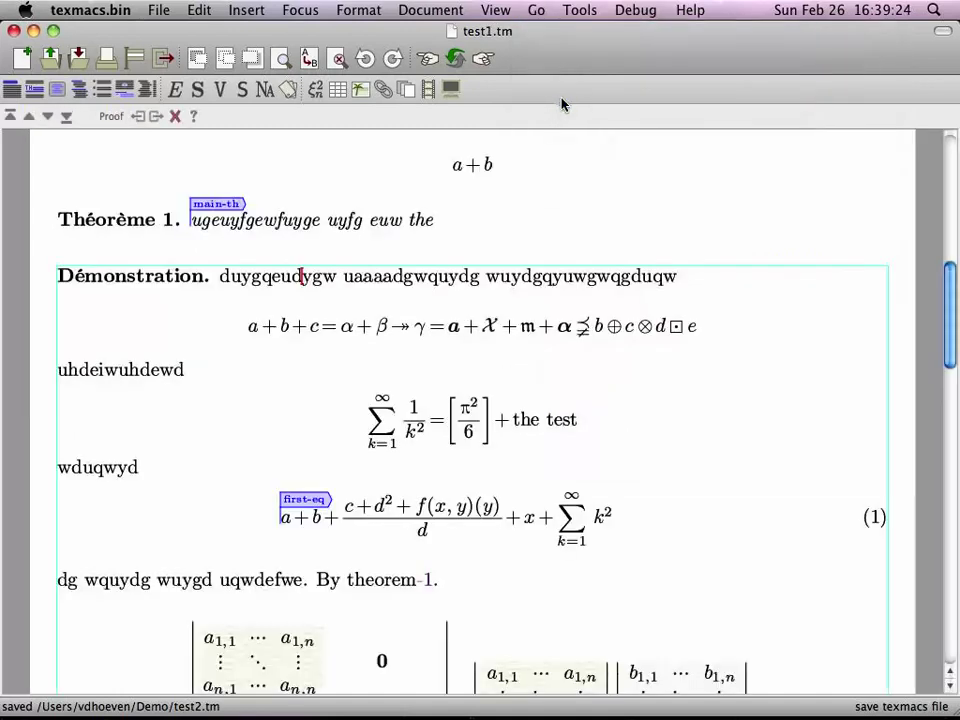
pyautogui.scroll(1, 392, 324)
pyautogui.scroll(-8, 392, 324)
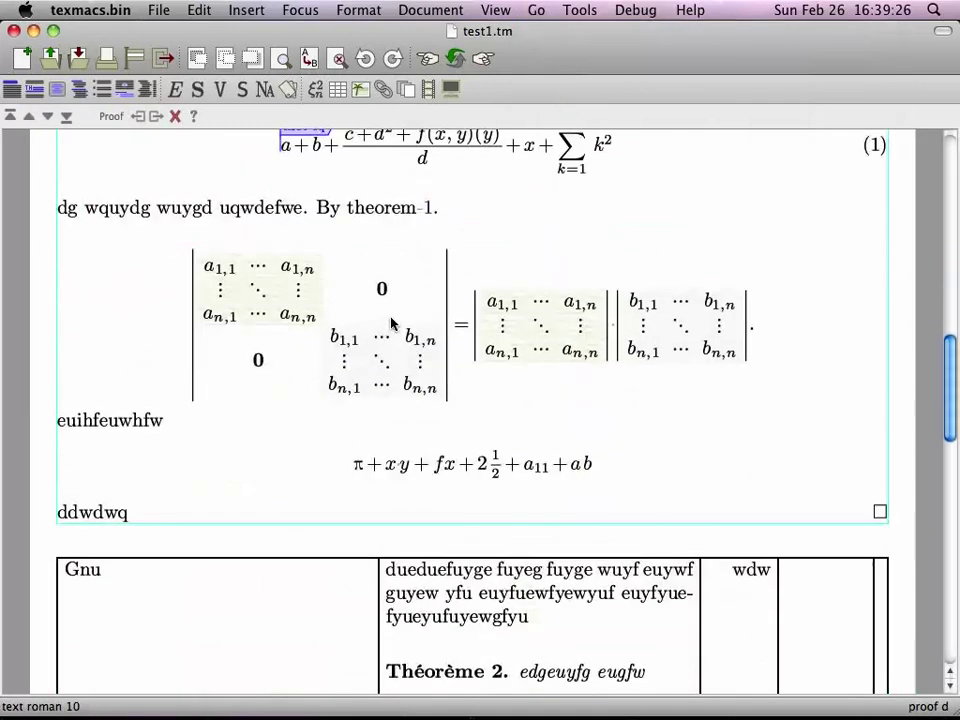